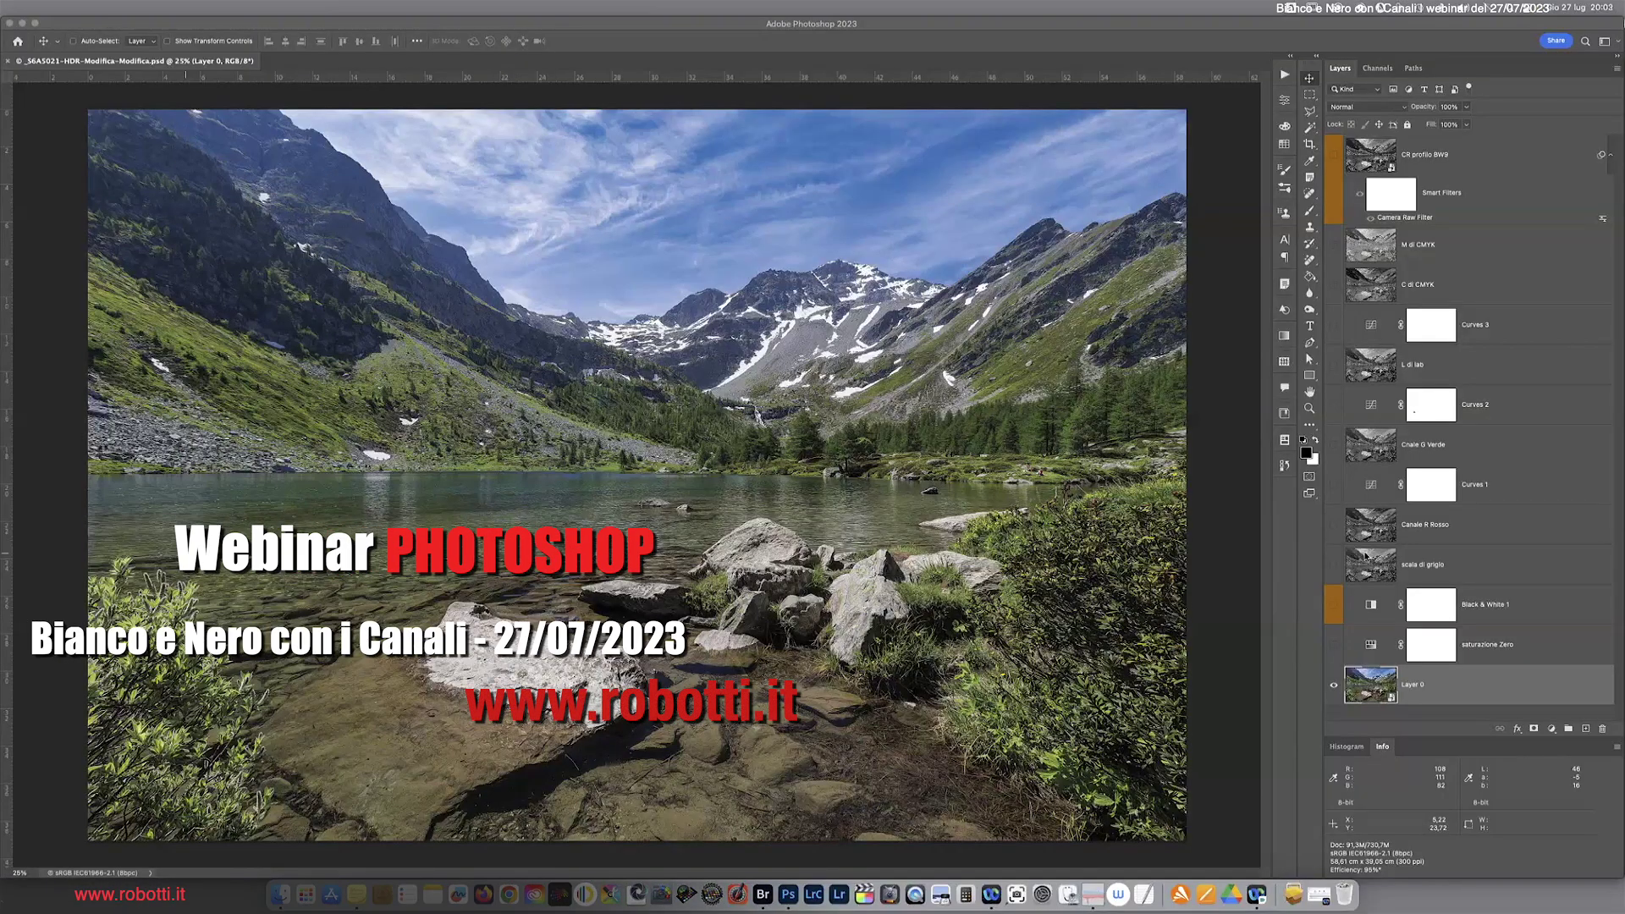
Make the 'saturazione Zero' Hue/Saturation layer visible so the lake photo turns black and white
{"action": "left_click", "coordinate": [1369, 696]}
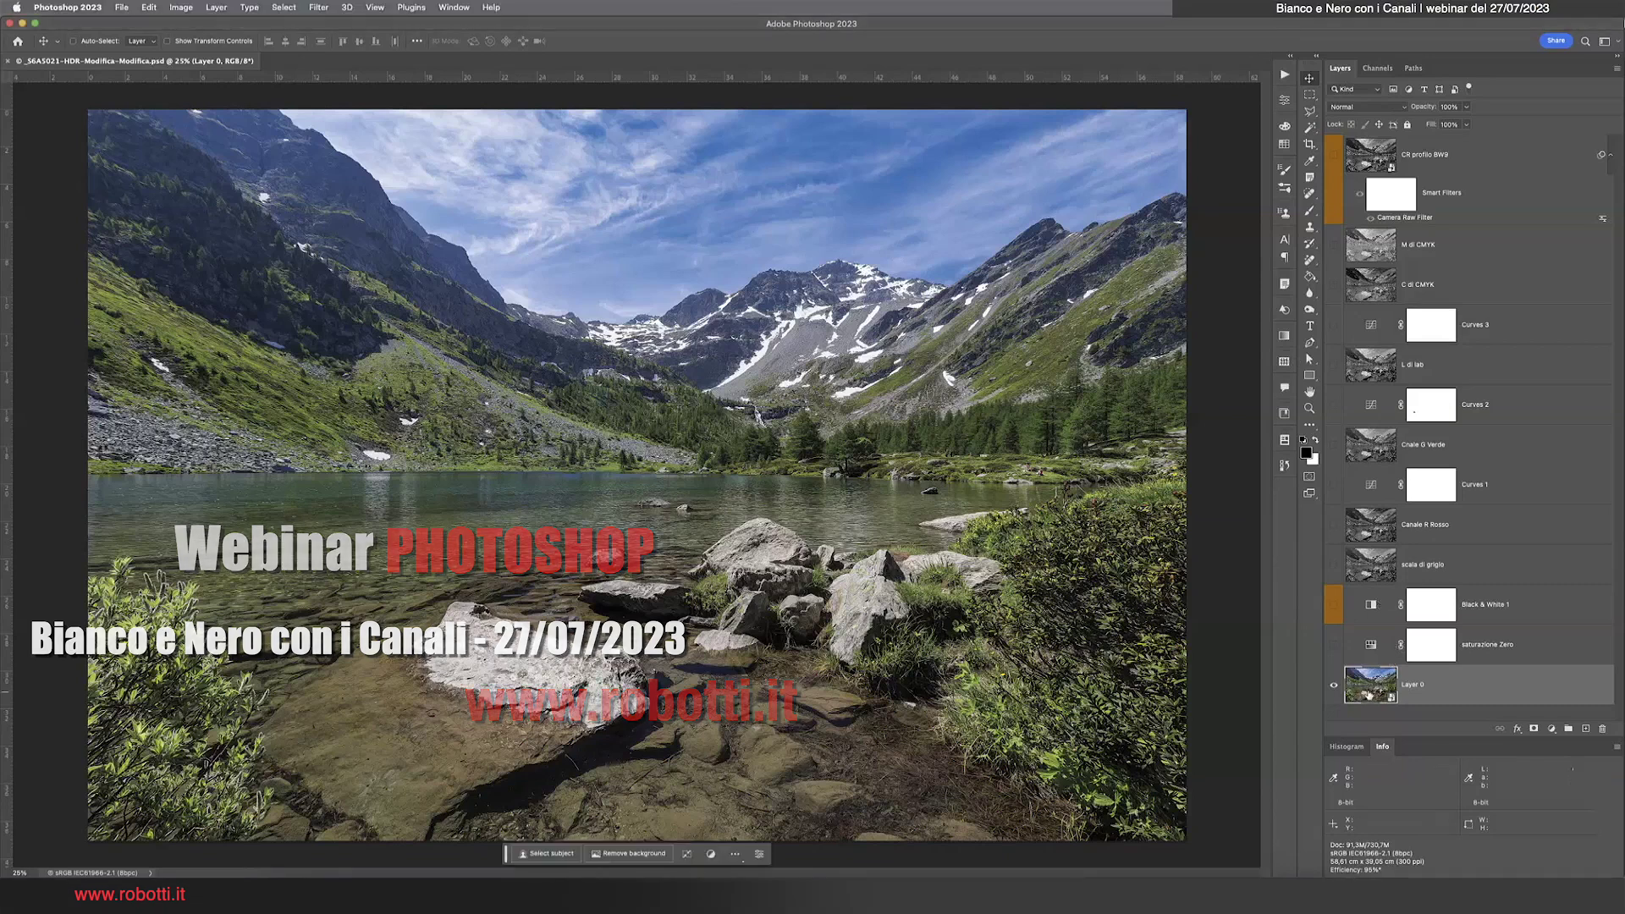
{"action": "left_click", "coordinate": [1334, 645]}
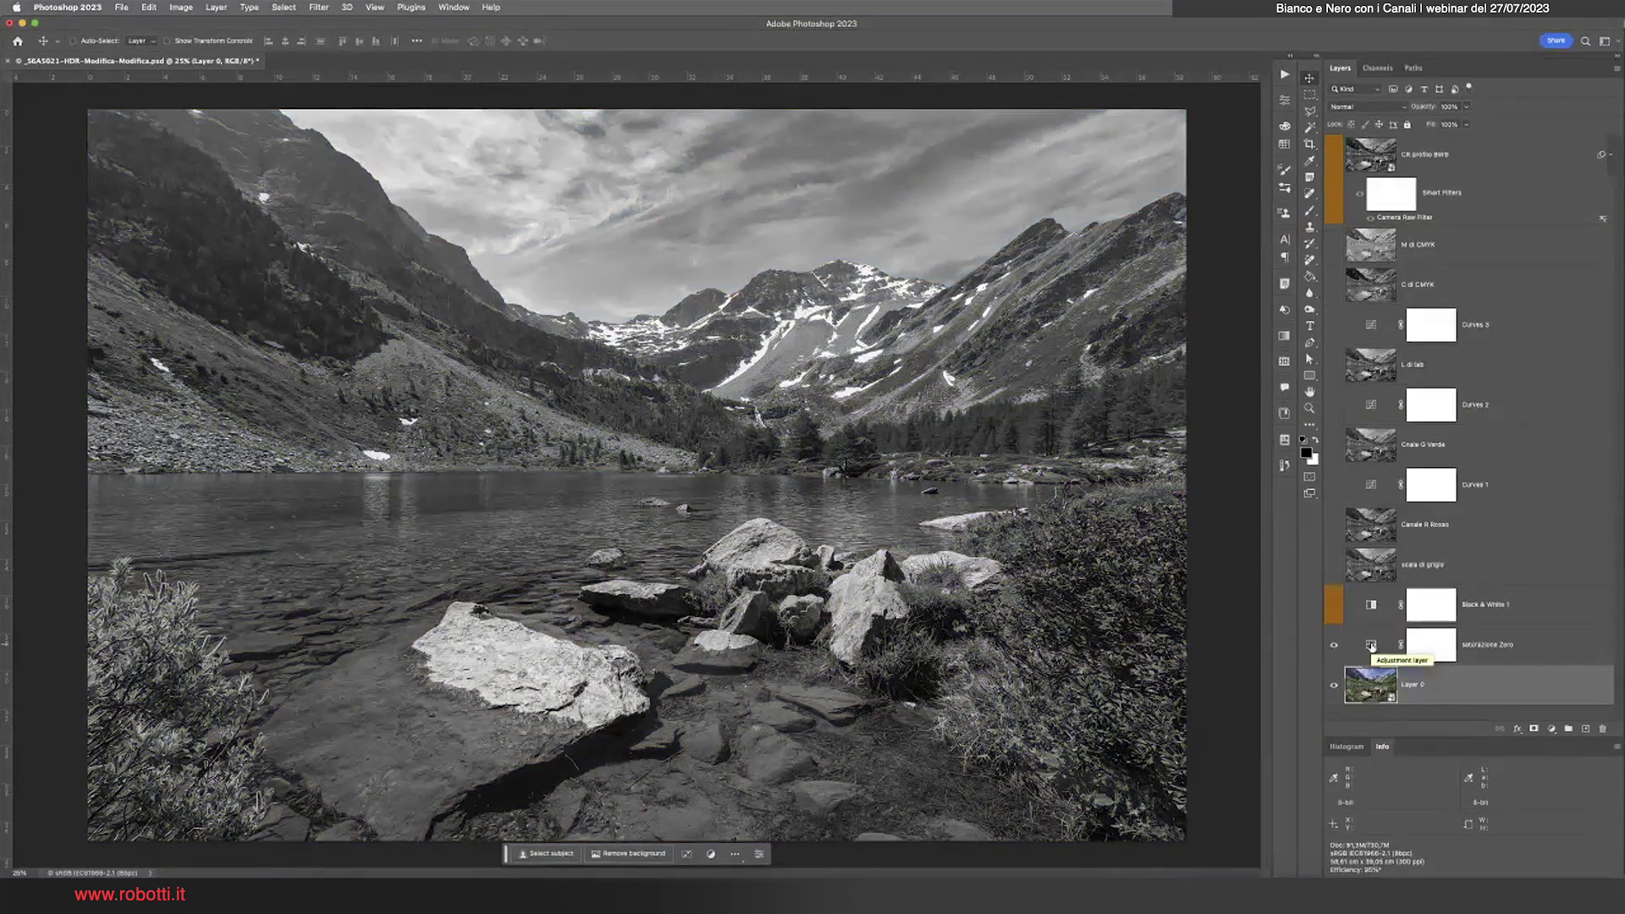
Review the saturazione Zero settings, then select Black & White 1 and browse the adjustment types
{"action": "double_click", "coordinate": [1371, 645]}
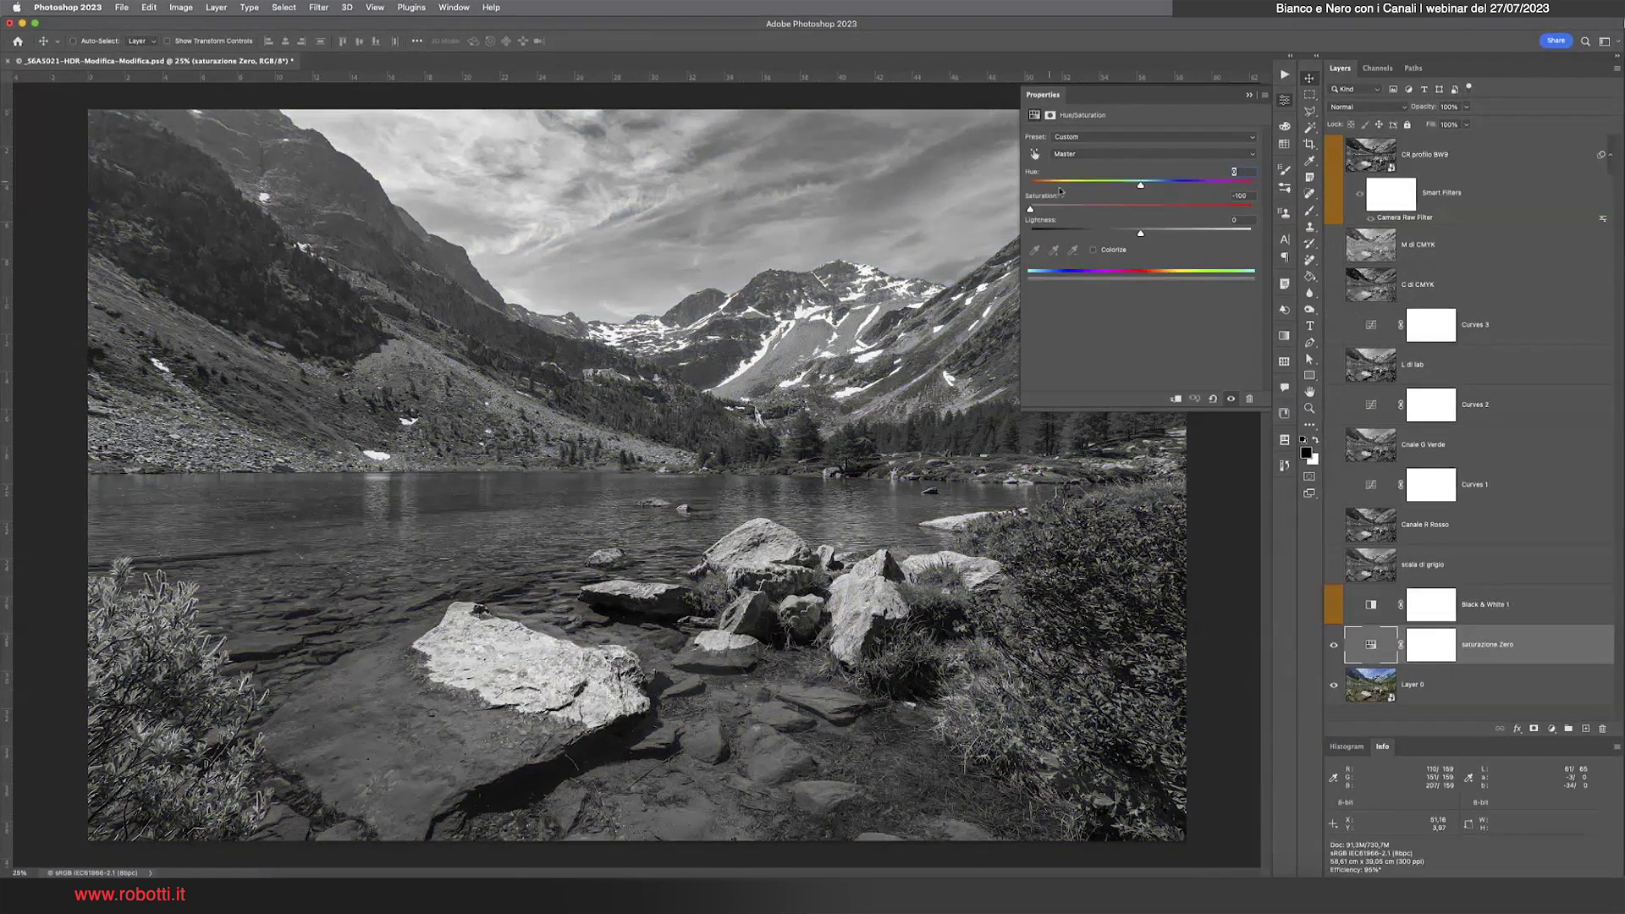
{"action": "left_click", "coordinate": [1285, 100]}
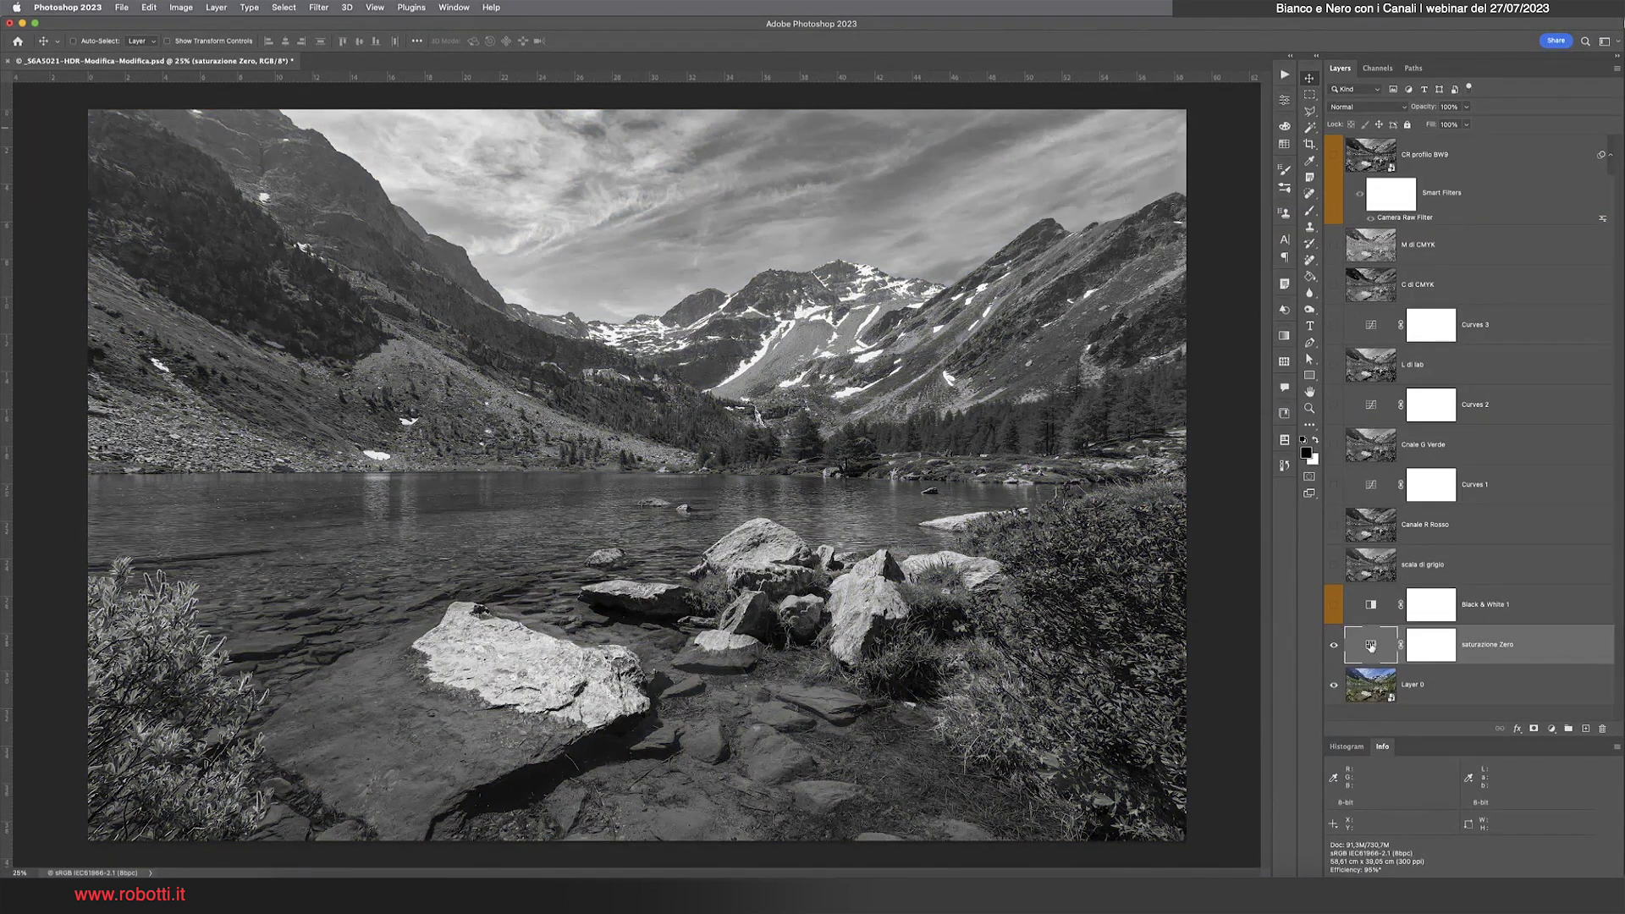
{"action": "left_click", "coordinate": [1368, 611]}
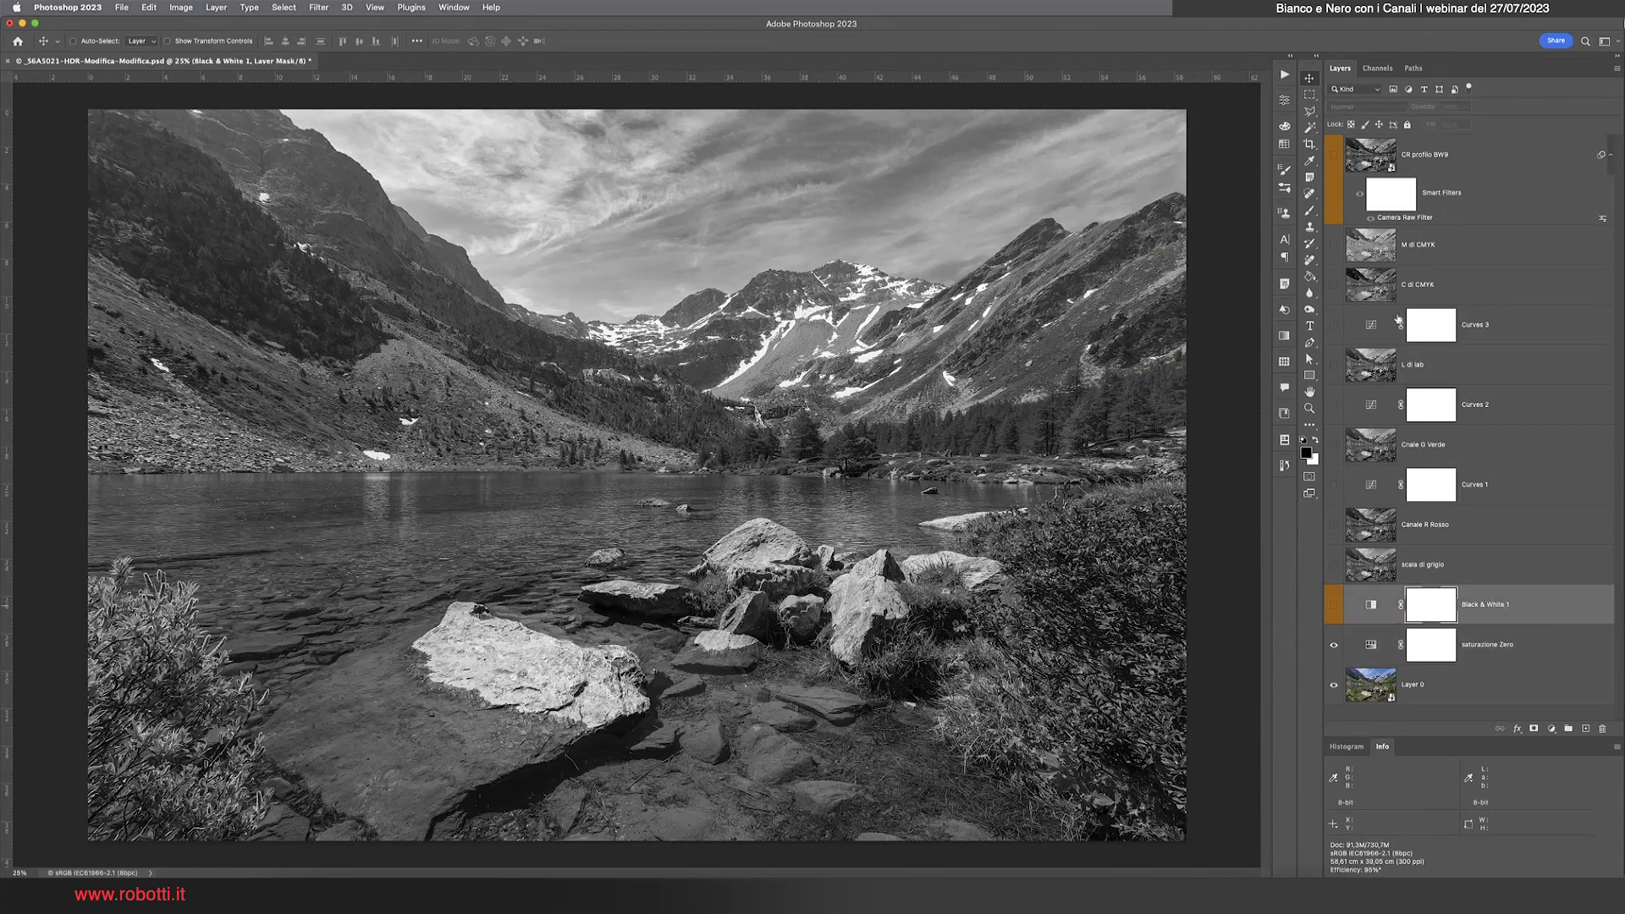
{"action": "left_click", "coordinate": [1551, 729]}
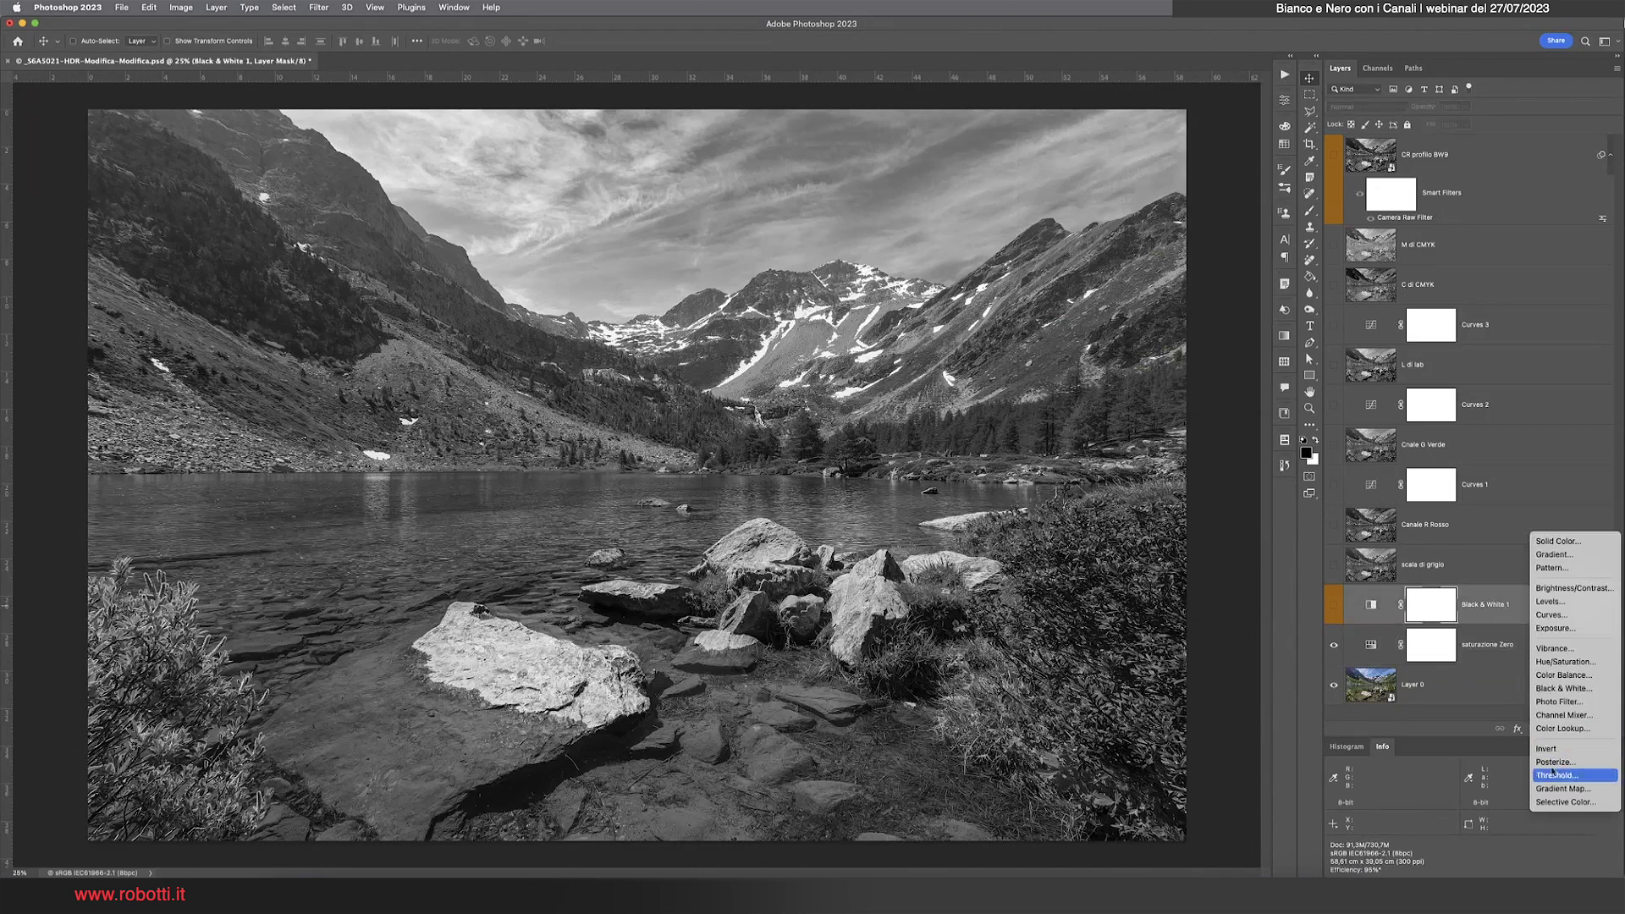
{"action": "left_click", "coordinate": [1466, 725]}
{"action": "left_click", "coordinate": [1551, 729]}
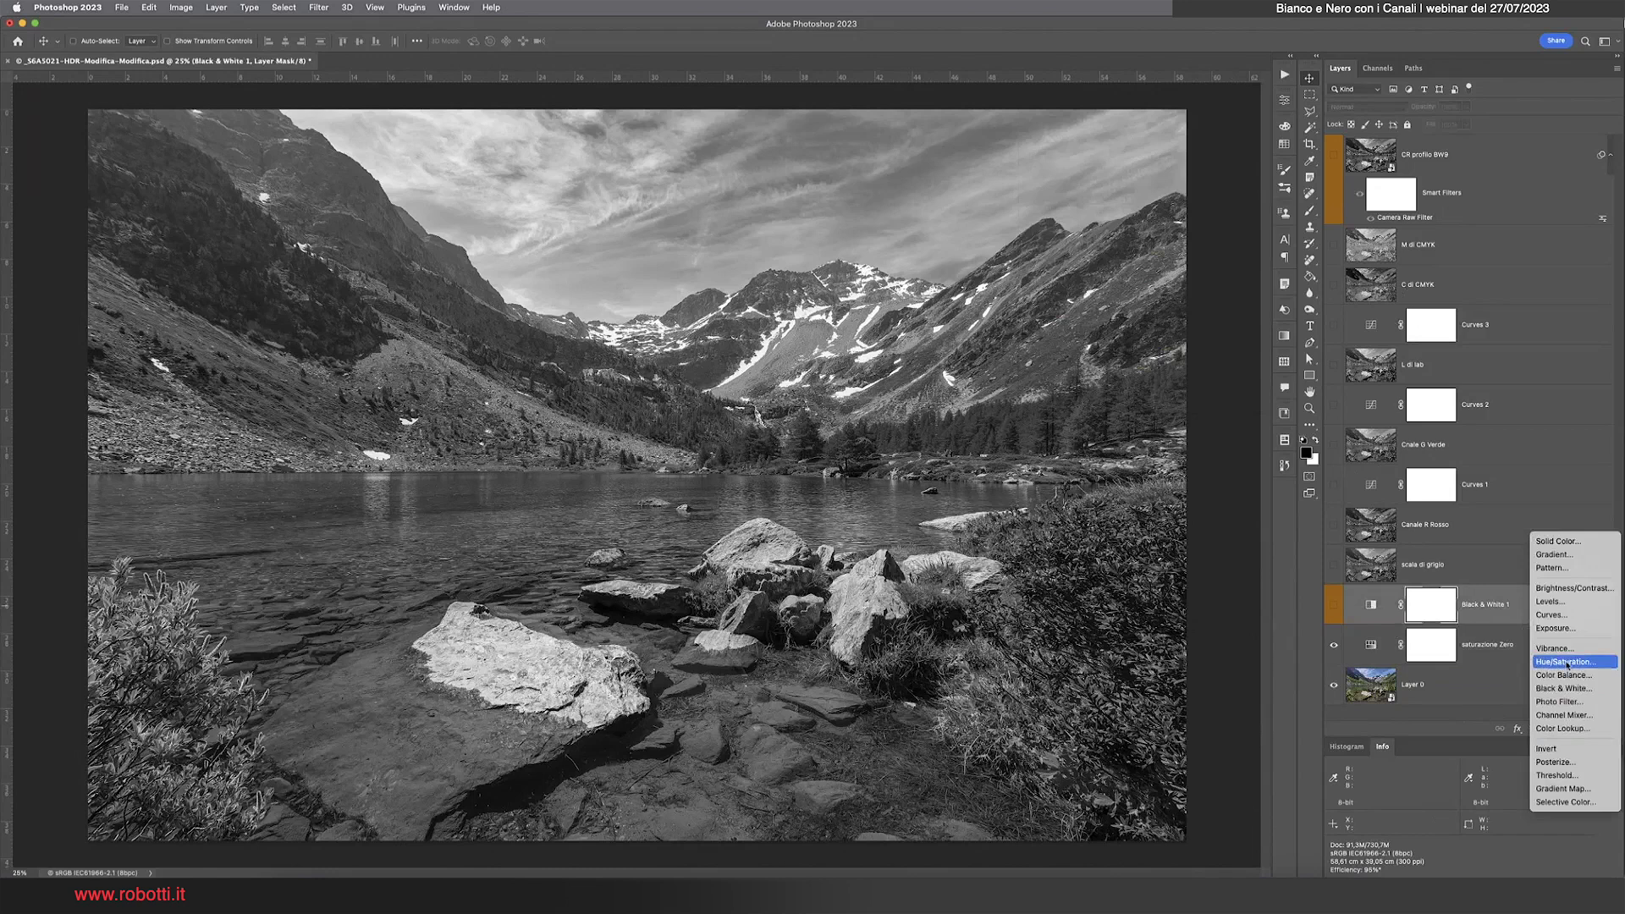
{"action": "left_click", "coordinate": [1372, 647]}
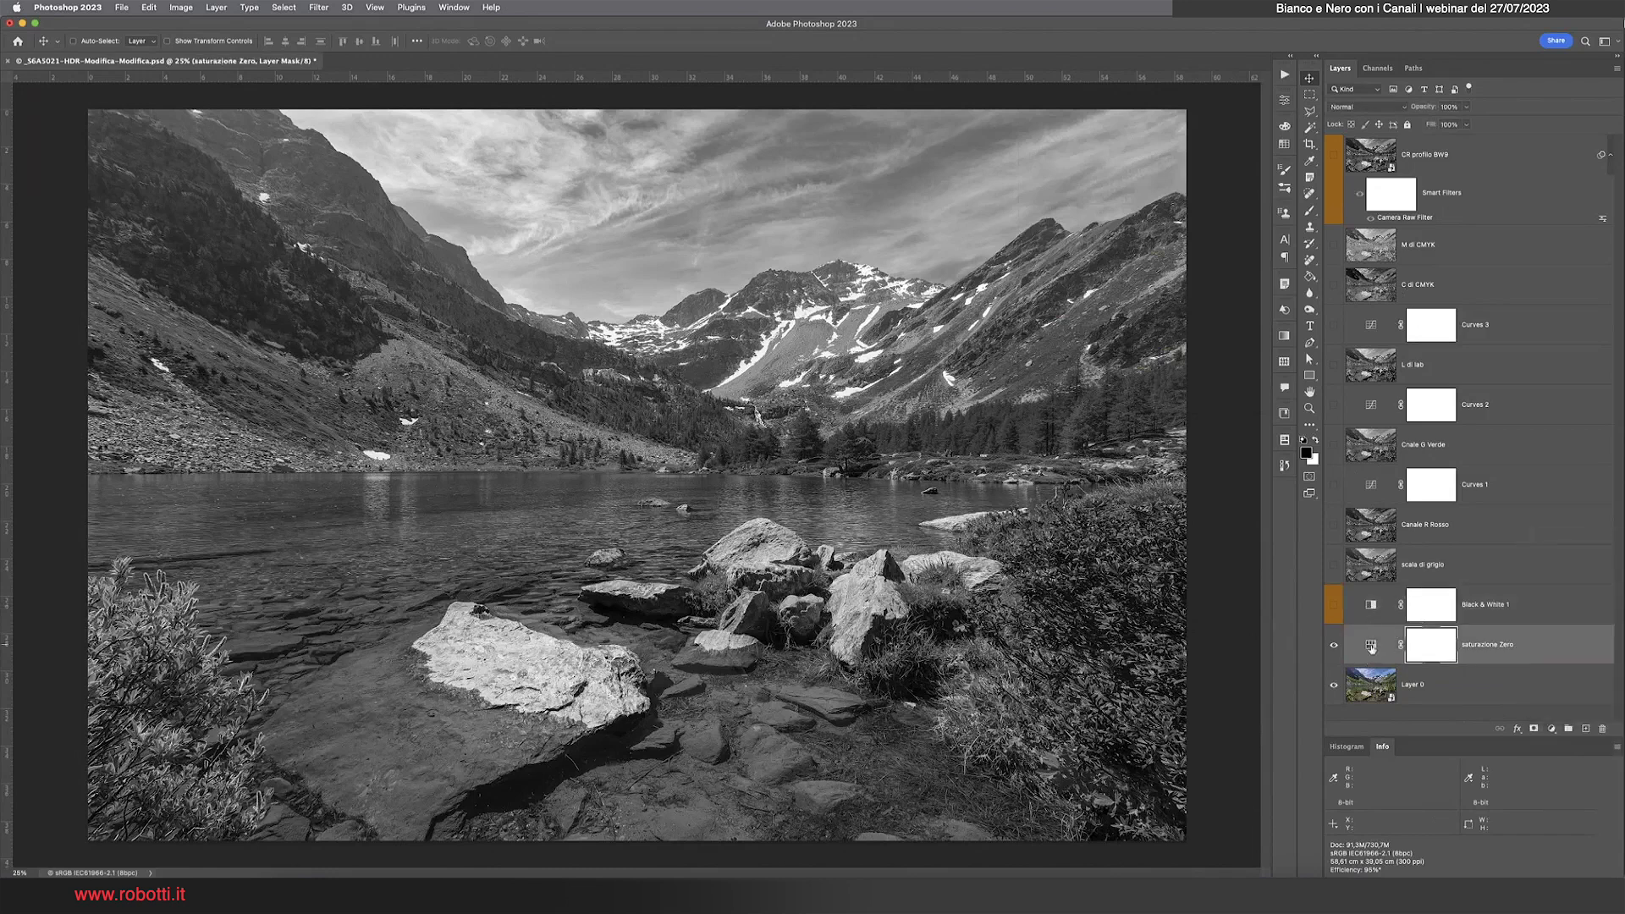
Toggle saturazione Zero to compare and preview partial saturation, keeping the photo black and white
{"action": "left_click", "coordinate": [1335, 647]}
{"action": "left_click", "coordinate": [1335, 647]}
{"action": "left_click", "coordinate": [1334, 647]}
{"action": "left_click", "coordinate": [1335, 648]}
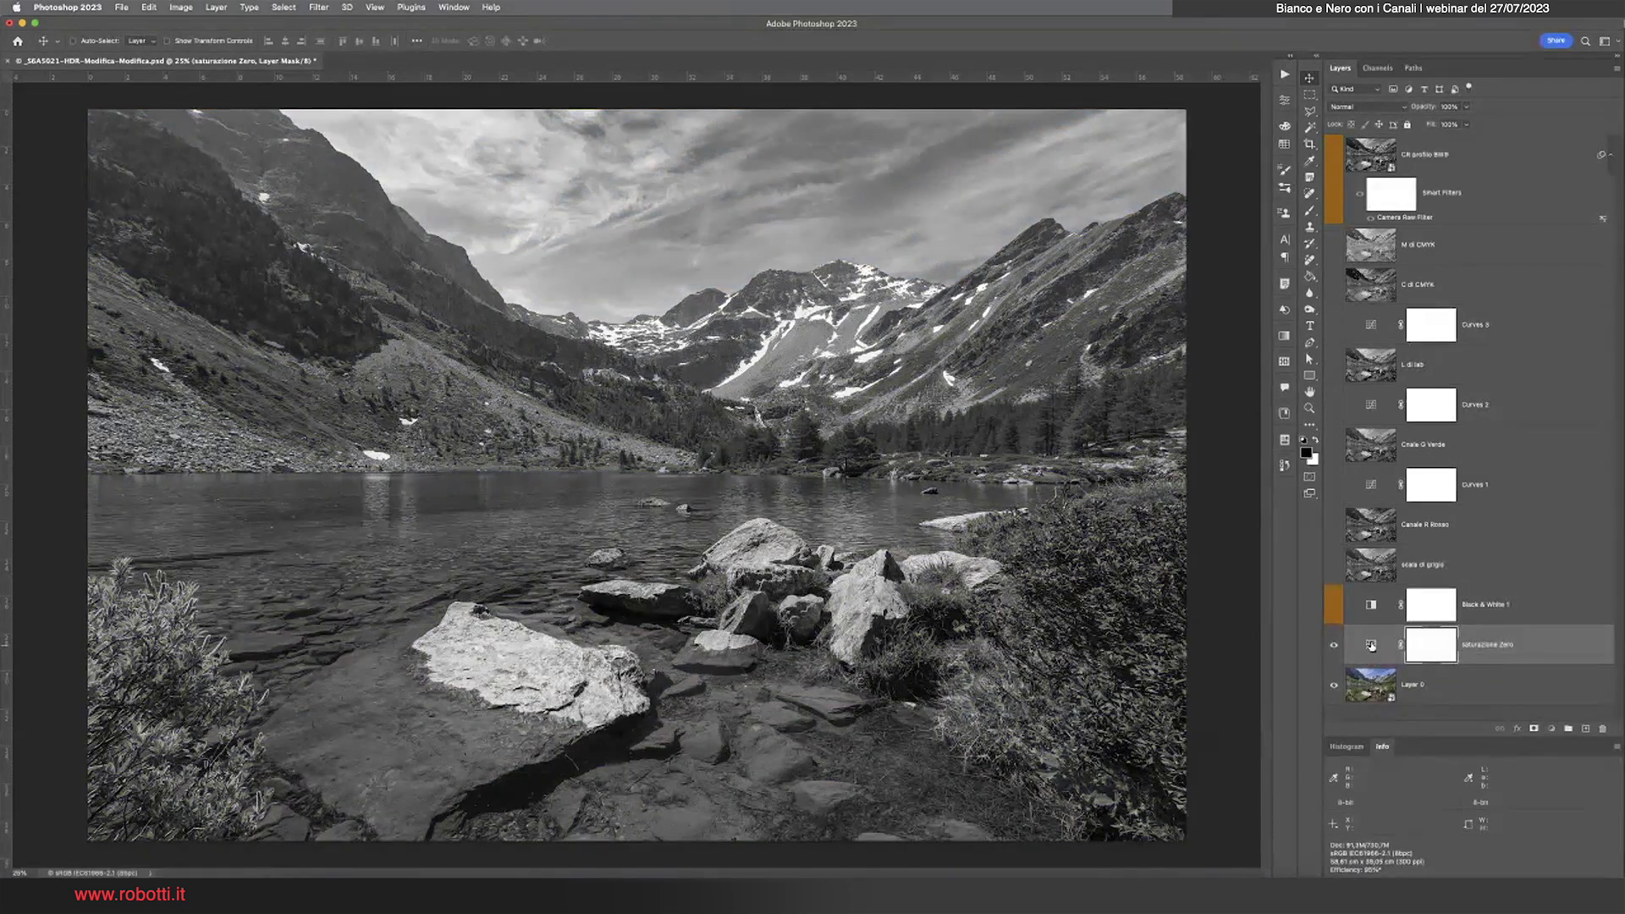
{"action": "double_click", "coordinate": [1371, 645]}
{"action": "mouse_move", "coordinate": [1031, 211]}
{"action": "left_mouse_down"}
{"action": "mouse_move", "coordinate": [1120, 210]}
{"action": "mouse_move", "coordinate": [1002, 208]}
{"action": "left_mouse_up"}
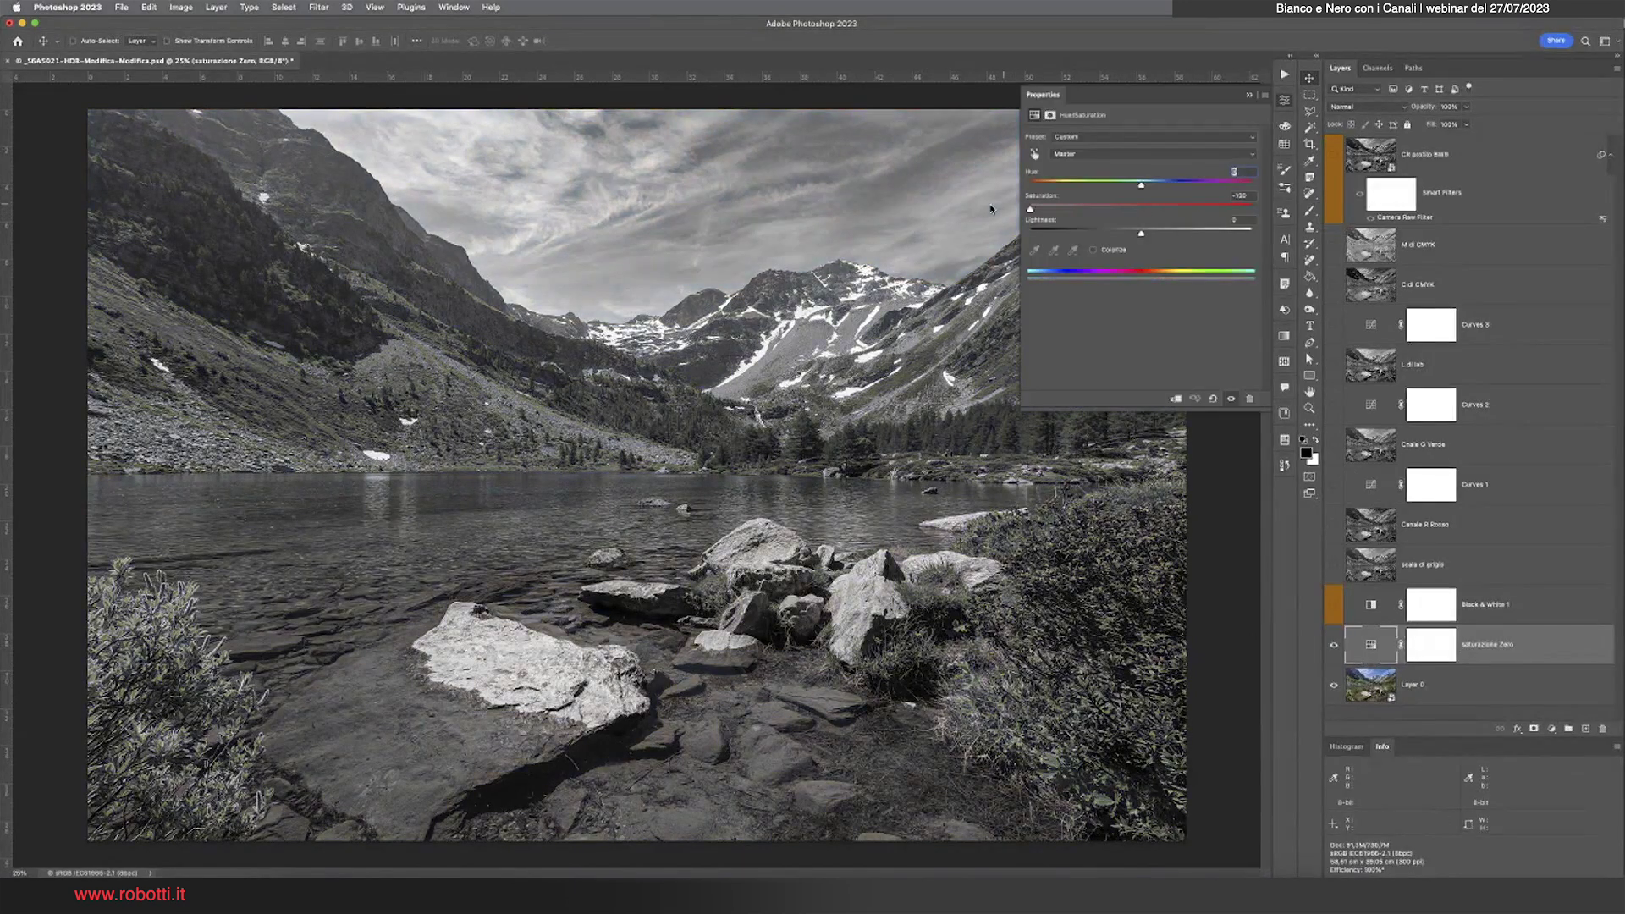
{"action": "left_click", "coordinate": [1285, 101]}
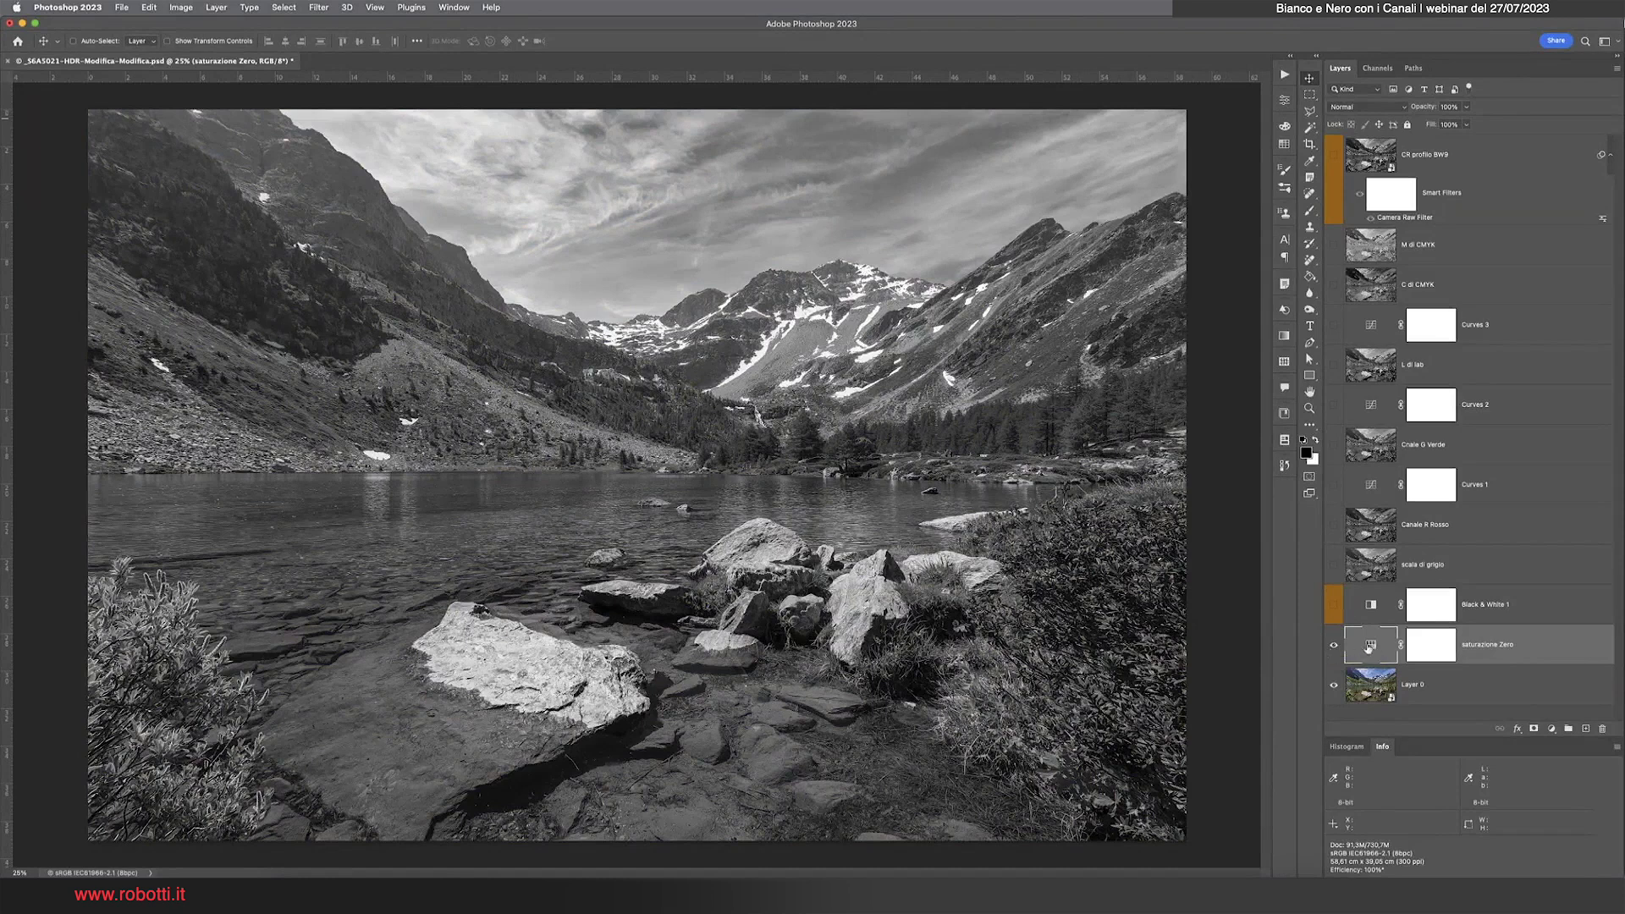
{"action": "left_click", "coordinate": [1552, 729]}
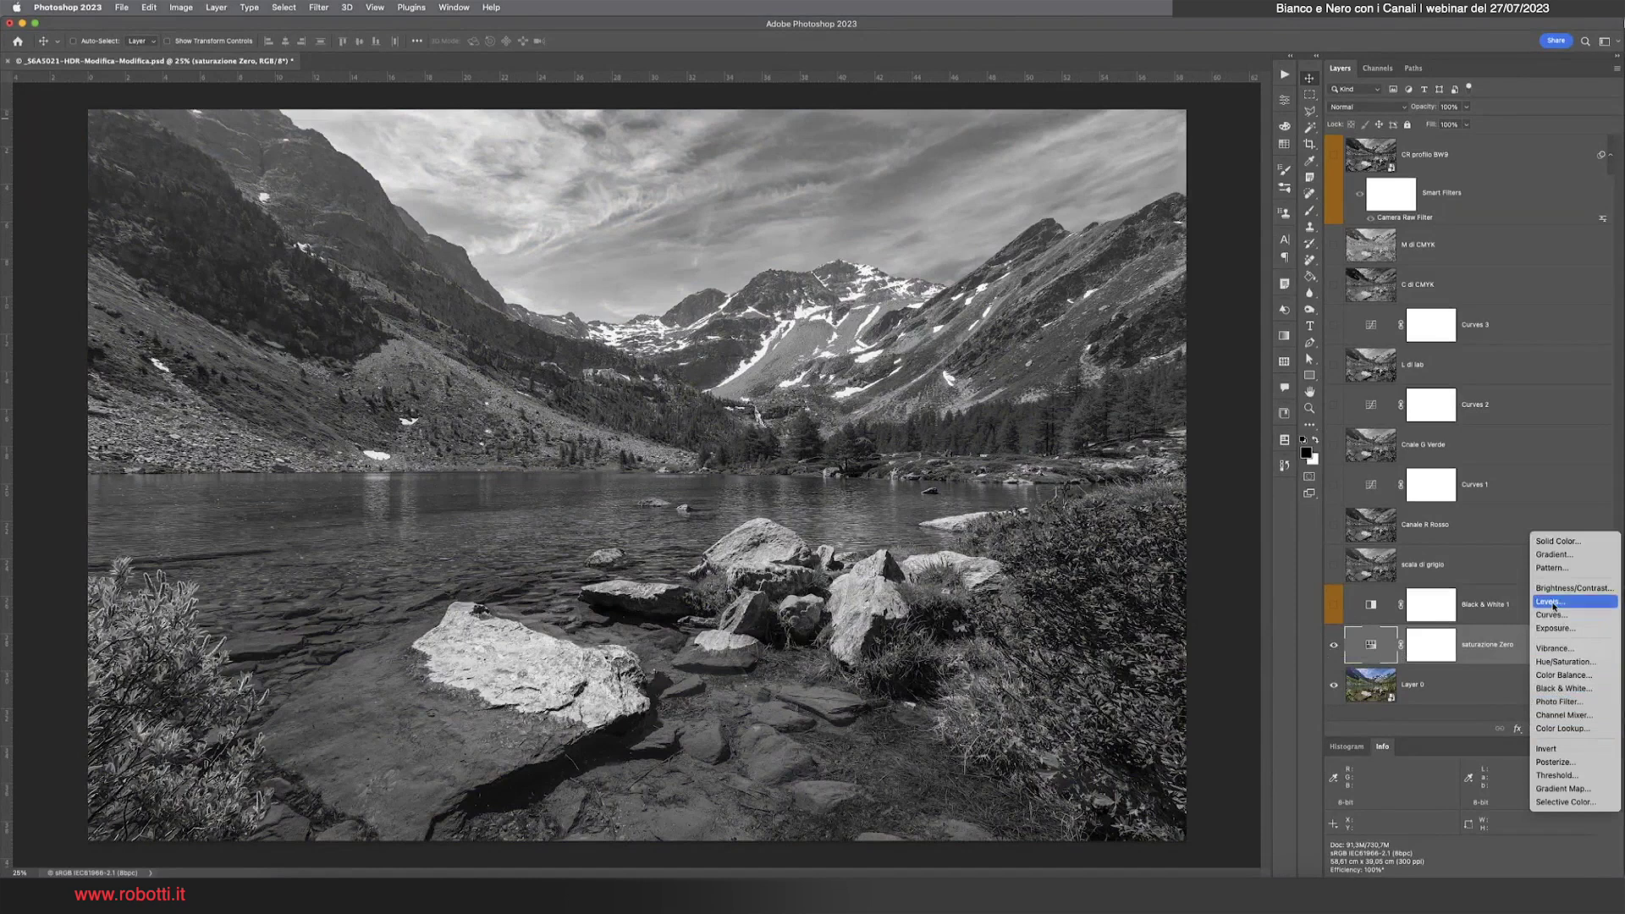
Add a Levels adjustment with input levels 18 and 228, comparing it on and off
{"action": "left_click", "coordinate": [1554, 603]}
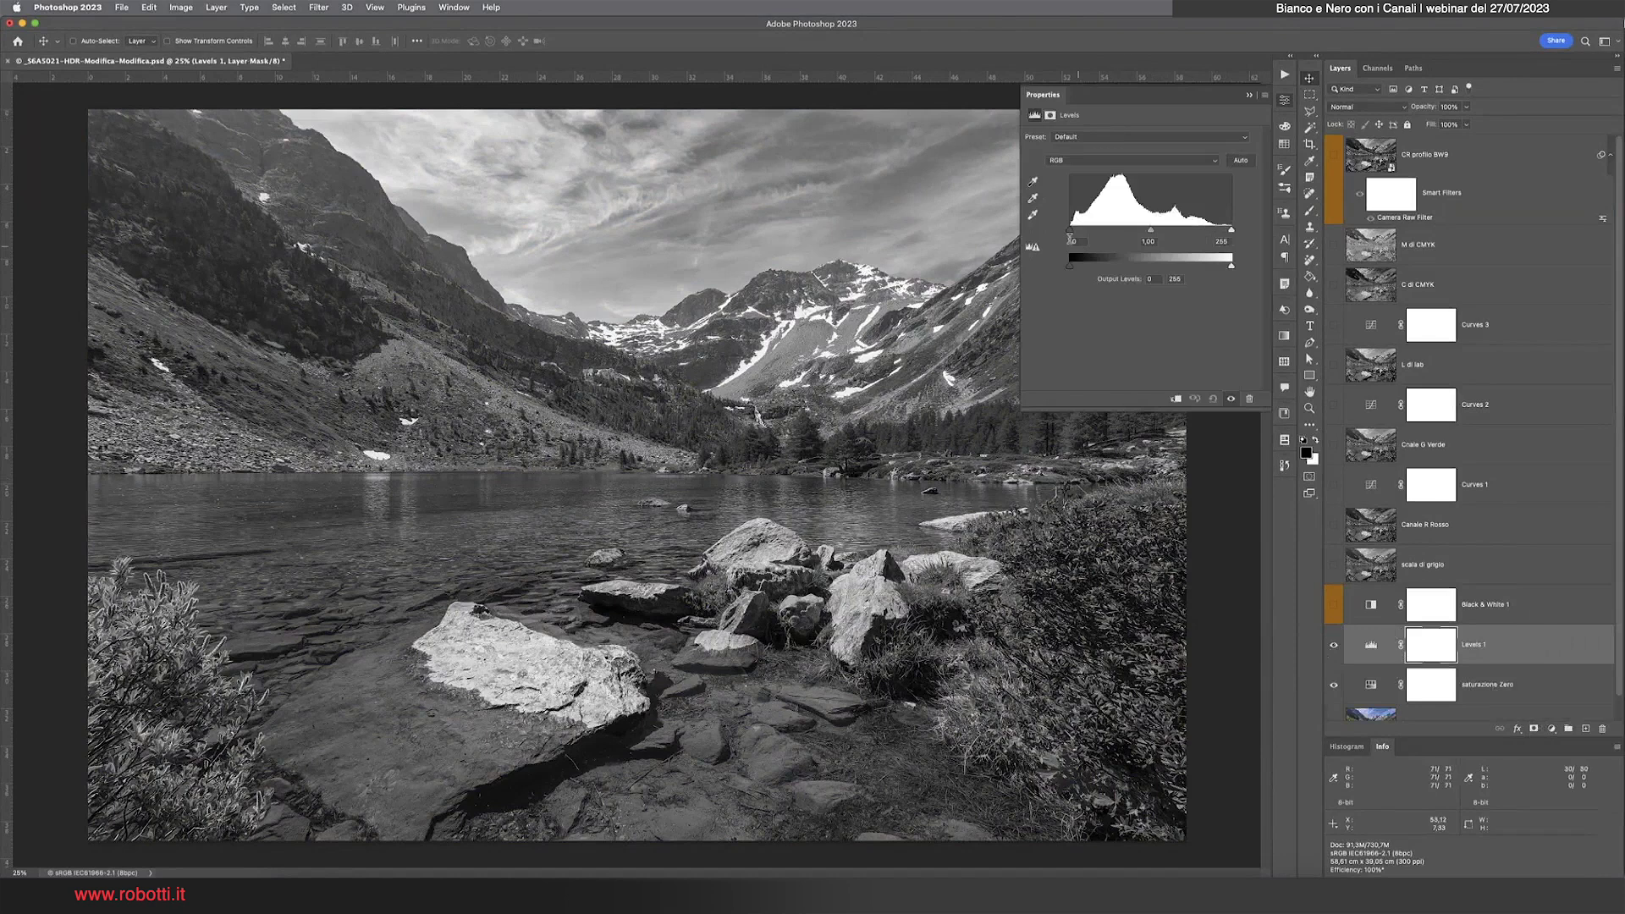
{"action": "left_click_drag", "start_coordinate": [1069, 231], "coordinate": [1081, 230]}
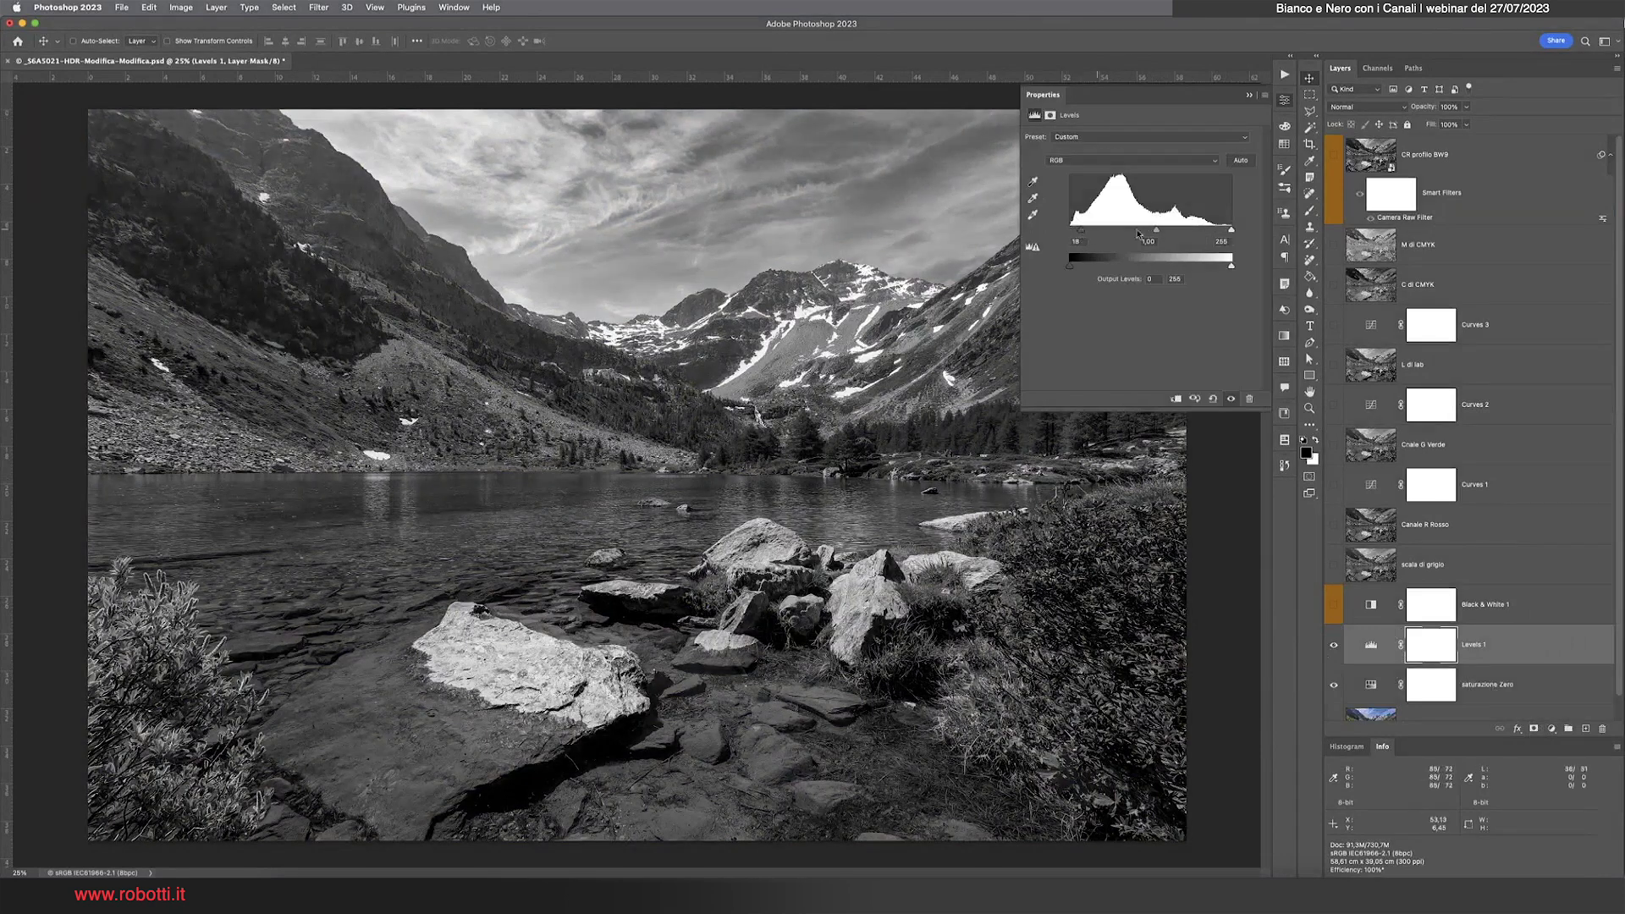
{"action": "left_click_drag", "start_coordinate": [1231, 231], "coordinate": [1215, 230]}
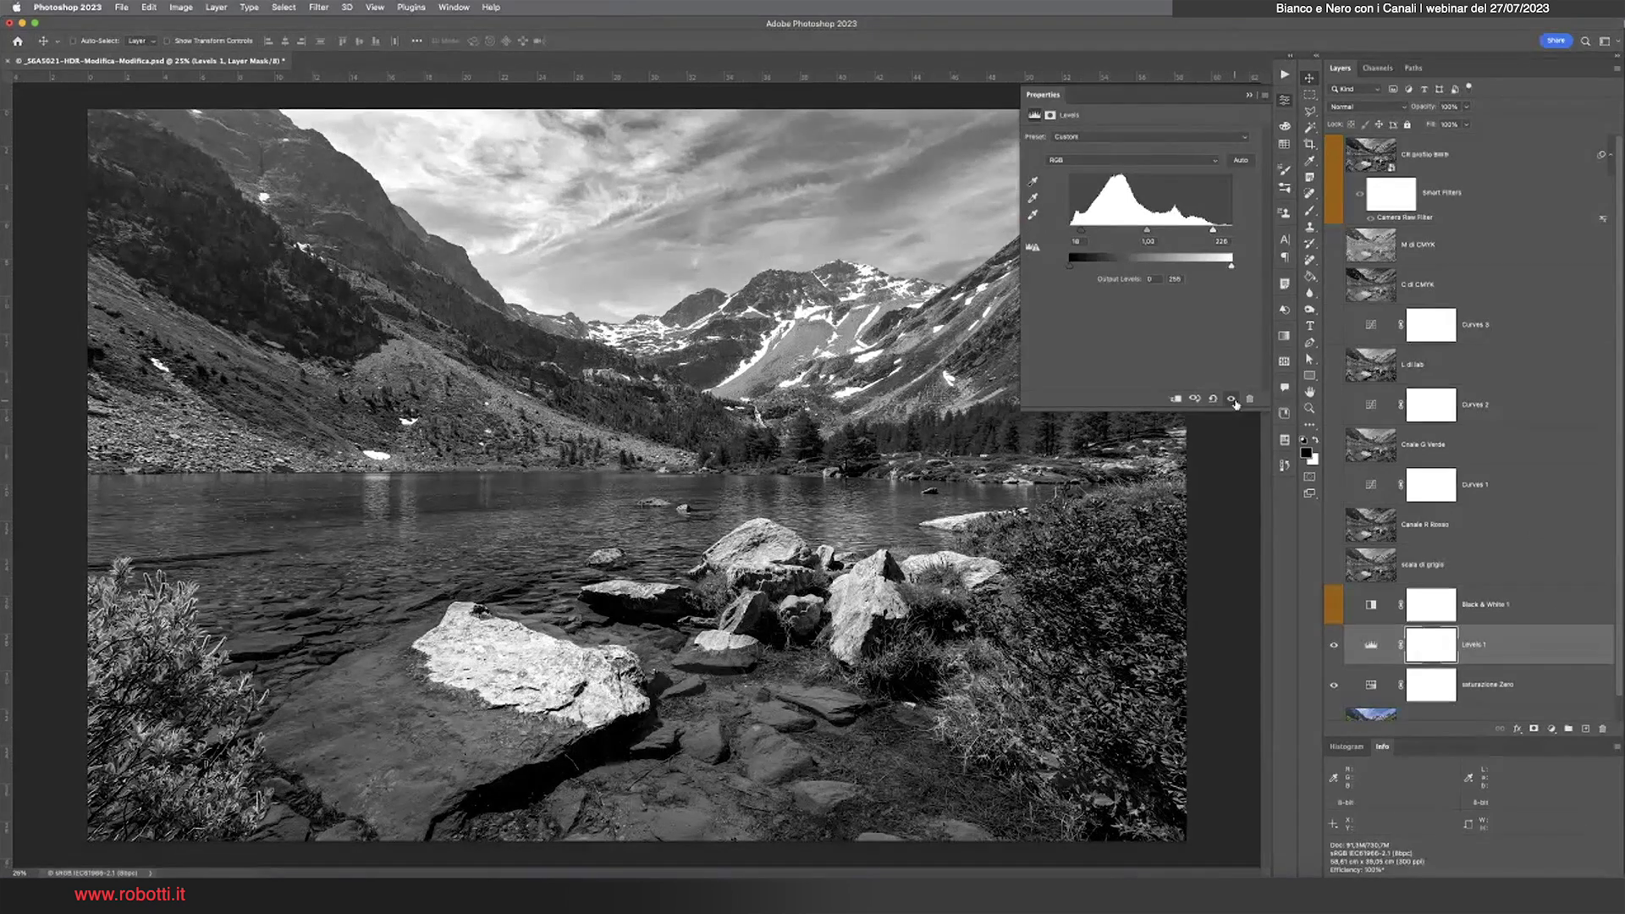
{"action": "left_click", "coordinate": [1232, 399]}
{"action": "left_click", "coordinate": [1233, 399]}
{"action": "left_click", "coordinate": [1232, 399]}
{"action": "left_click", "coordinate": [1284, 100]}
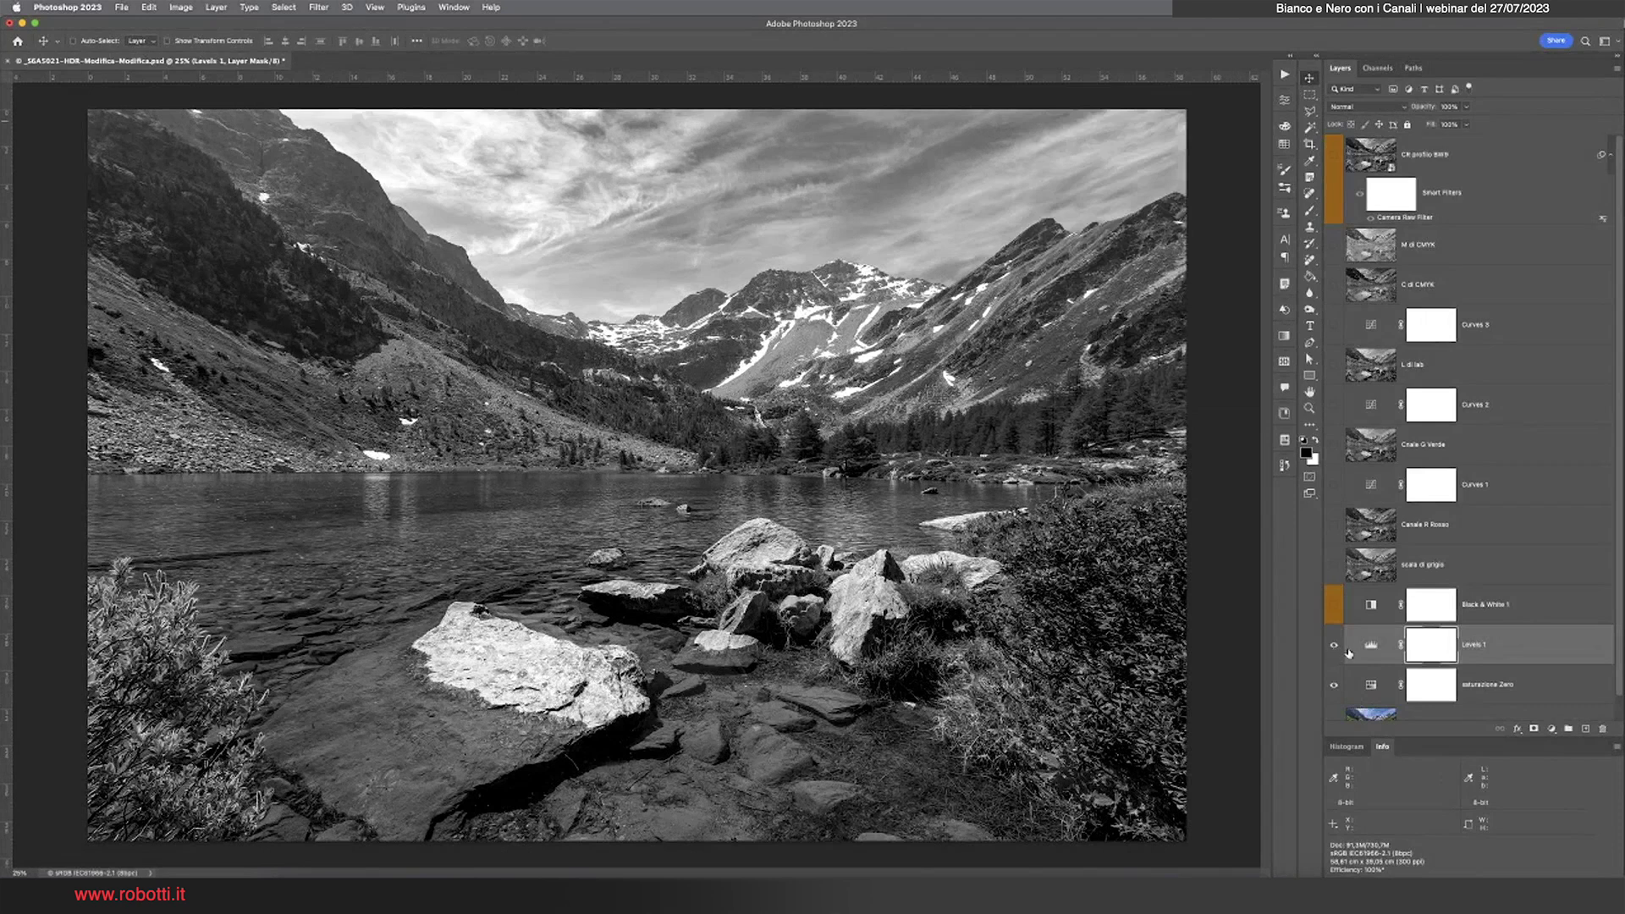
{"action": "left_click", "coordinate": [1335, 646]}
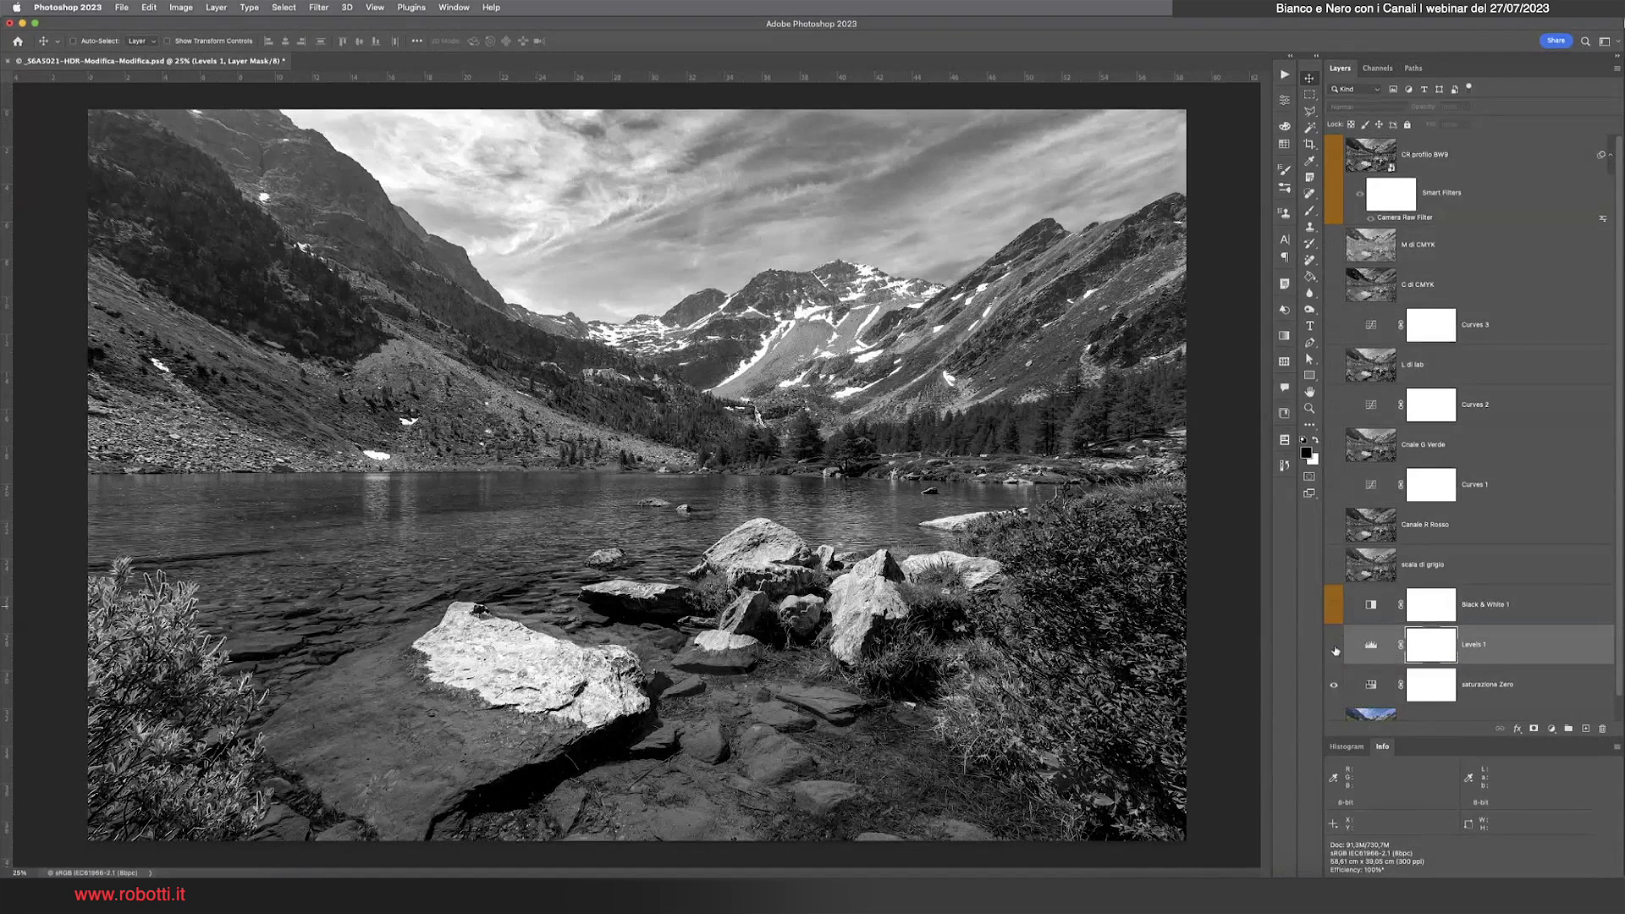
Hide Levels 1 and Black & White 1 and show the scala di grigio layer instead
{"action": "left_click", "coordinate": [1335, 649]}
{"action": "left_click", "coordinate": [1334, 604]}
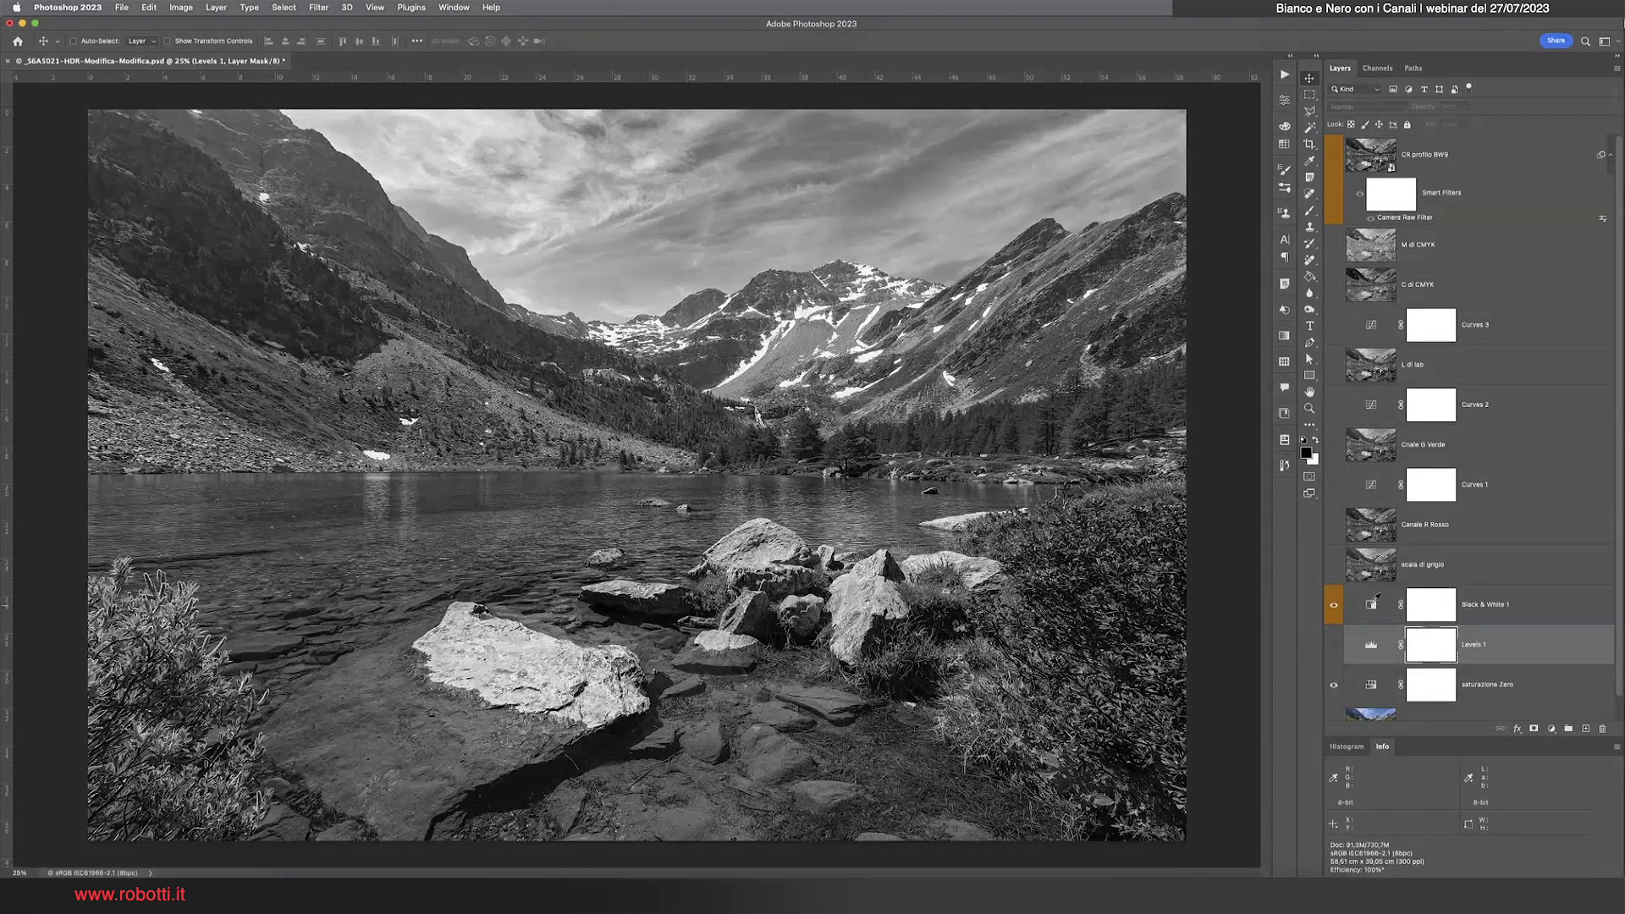
{"action": "left_click", "coordinate": [1372, 605]}
{"action": "left_click", "coordinate": [1334, 604]}
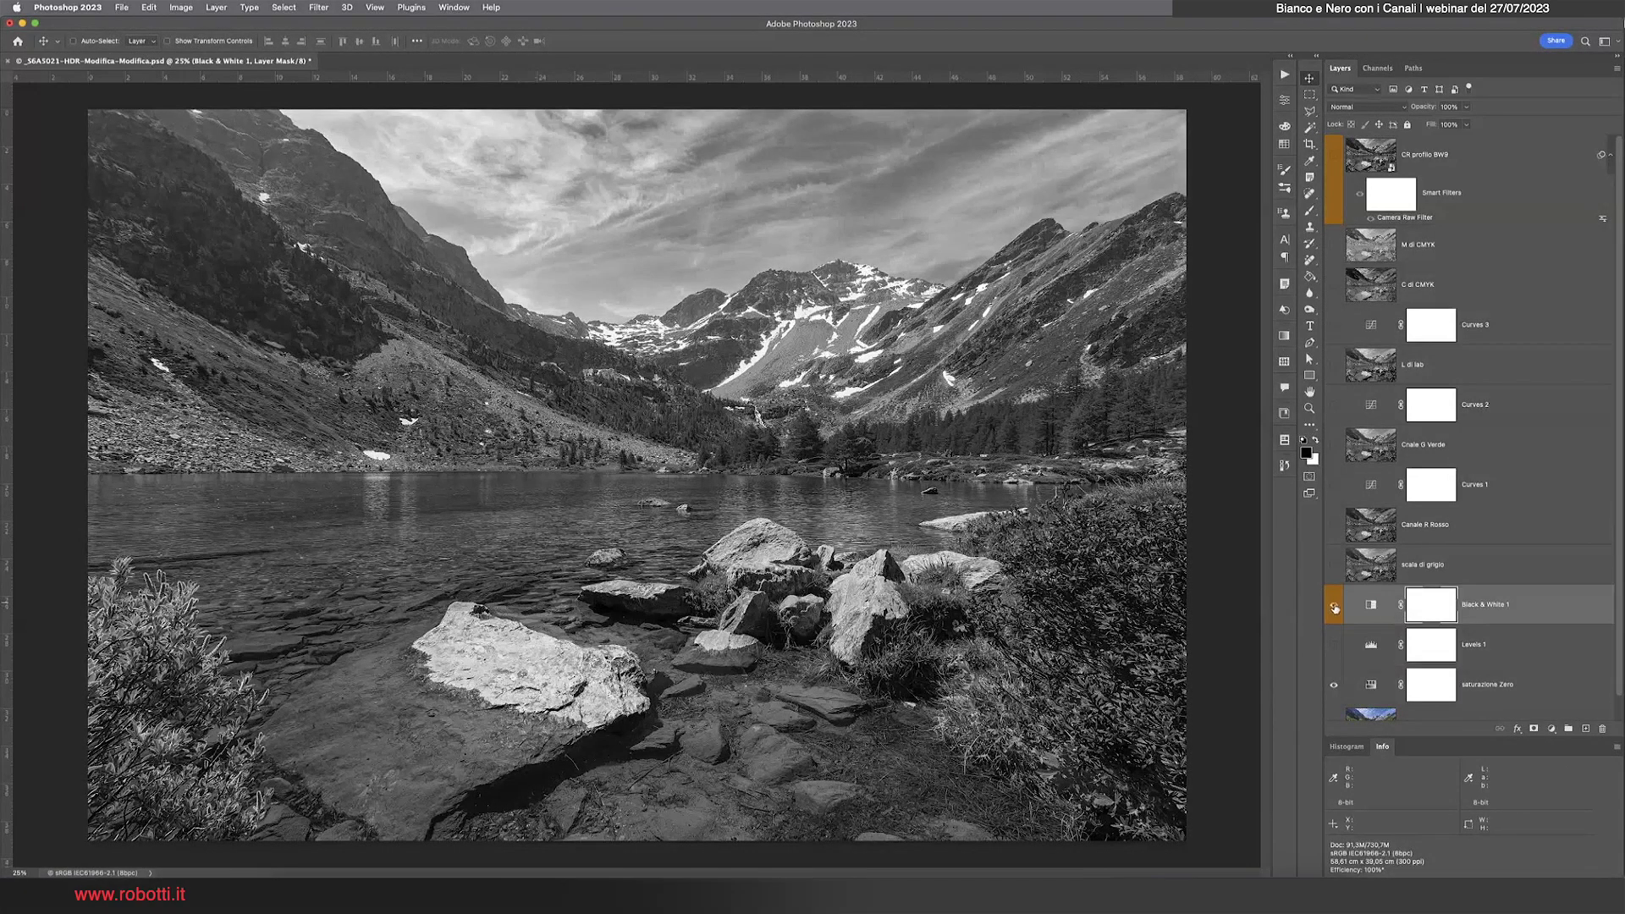
{"action": "left_click", "coordinate": [1335, 566]}
{"action": "left_click", "coordinate": [1376, 569]}
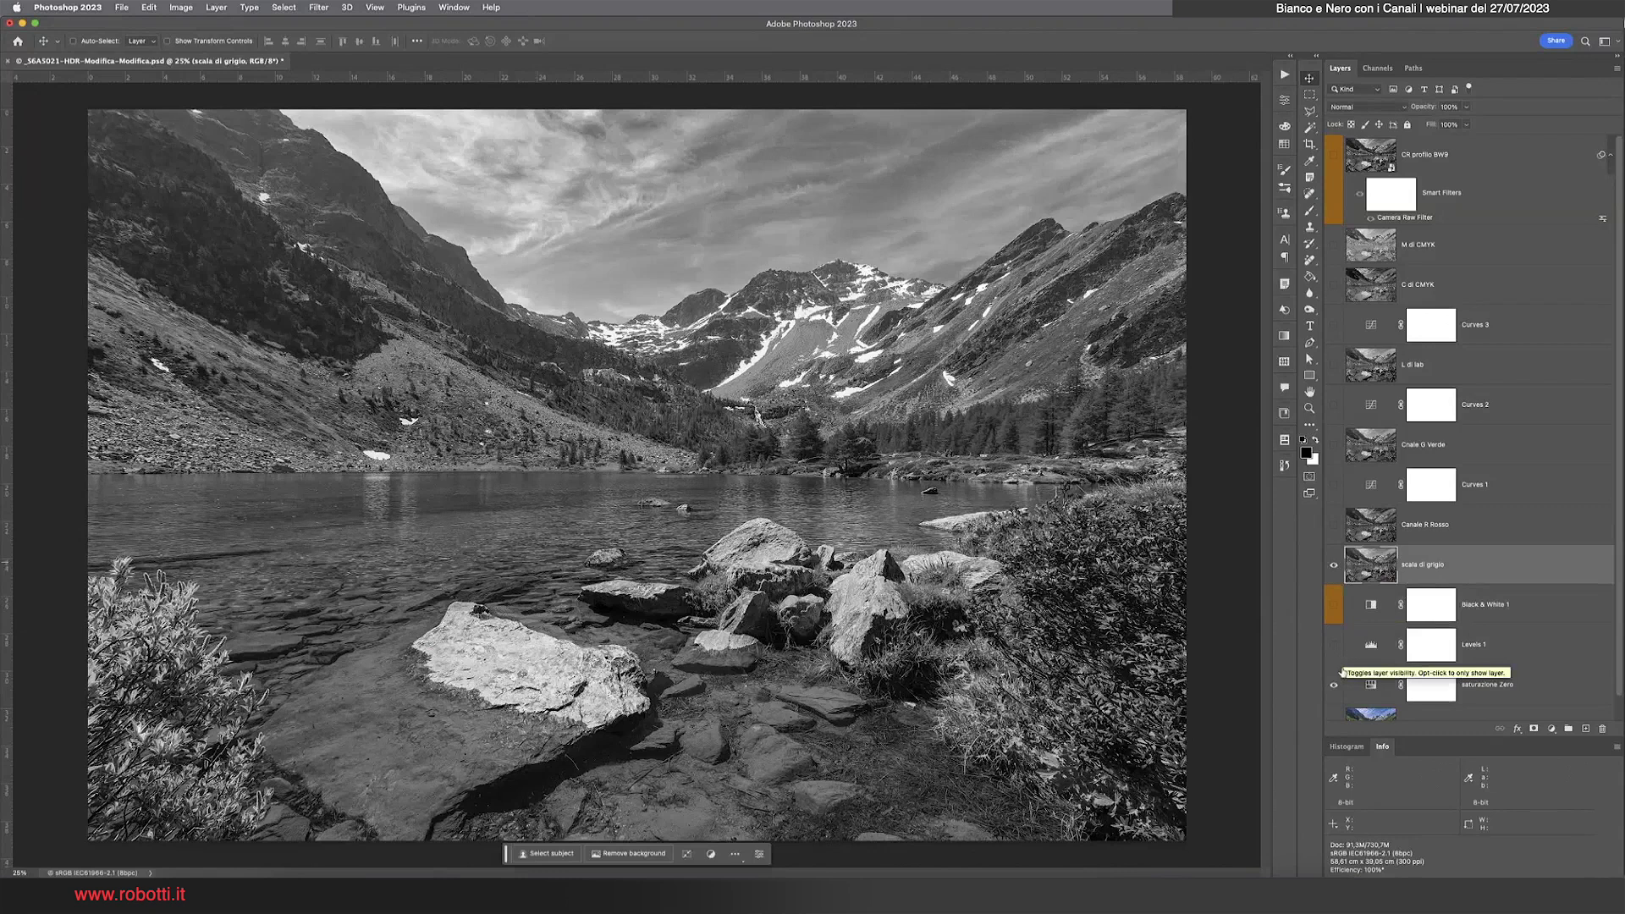
{"action": "left_click", "coordinate": [1334, 645]}
{"action": "left_click", "coordinate": [1334, 567]}
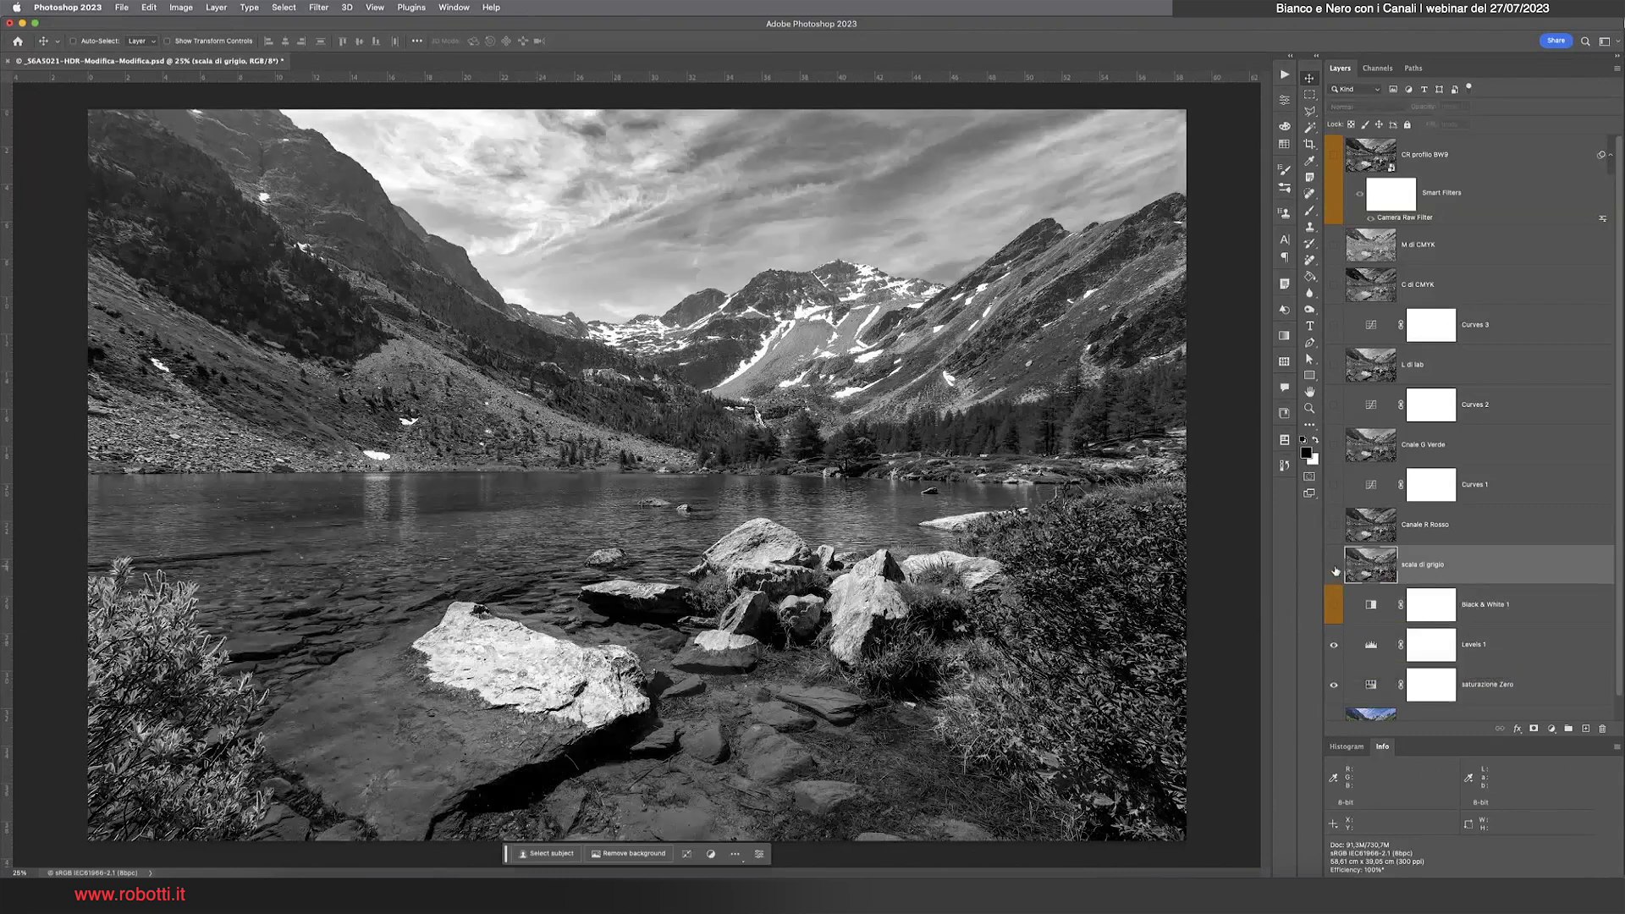
{"action": "left_click", "coordinate": [1335, 645]}
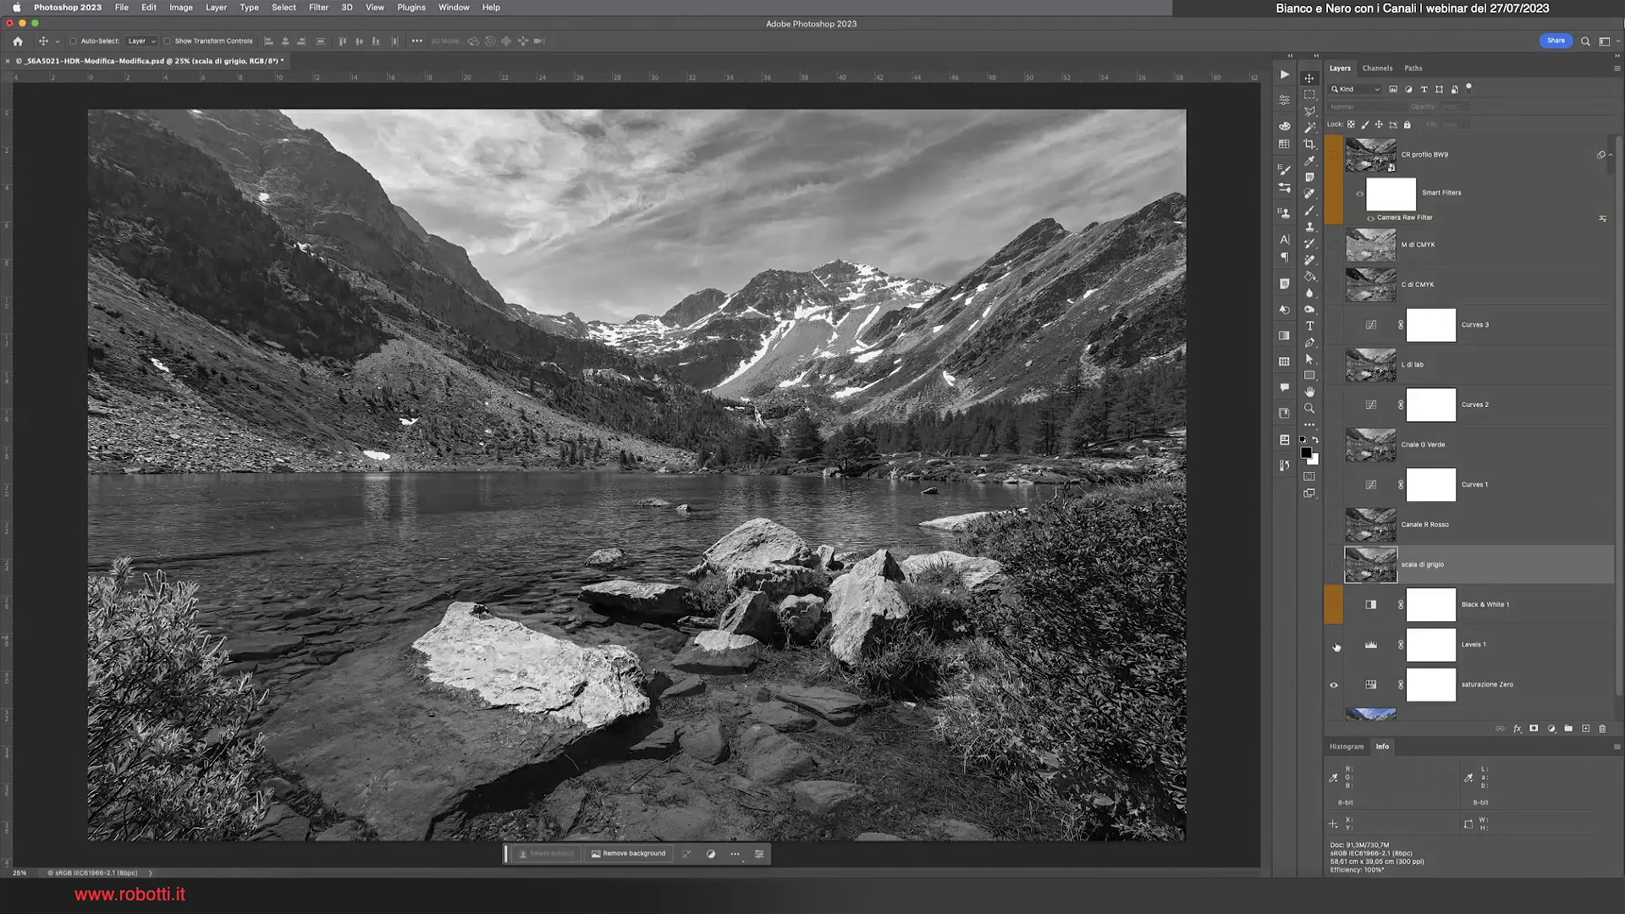
{"action": "left_click", "coordinate": [1335, 566]}
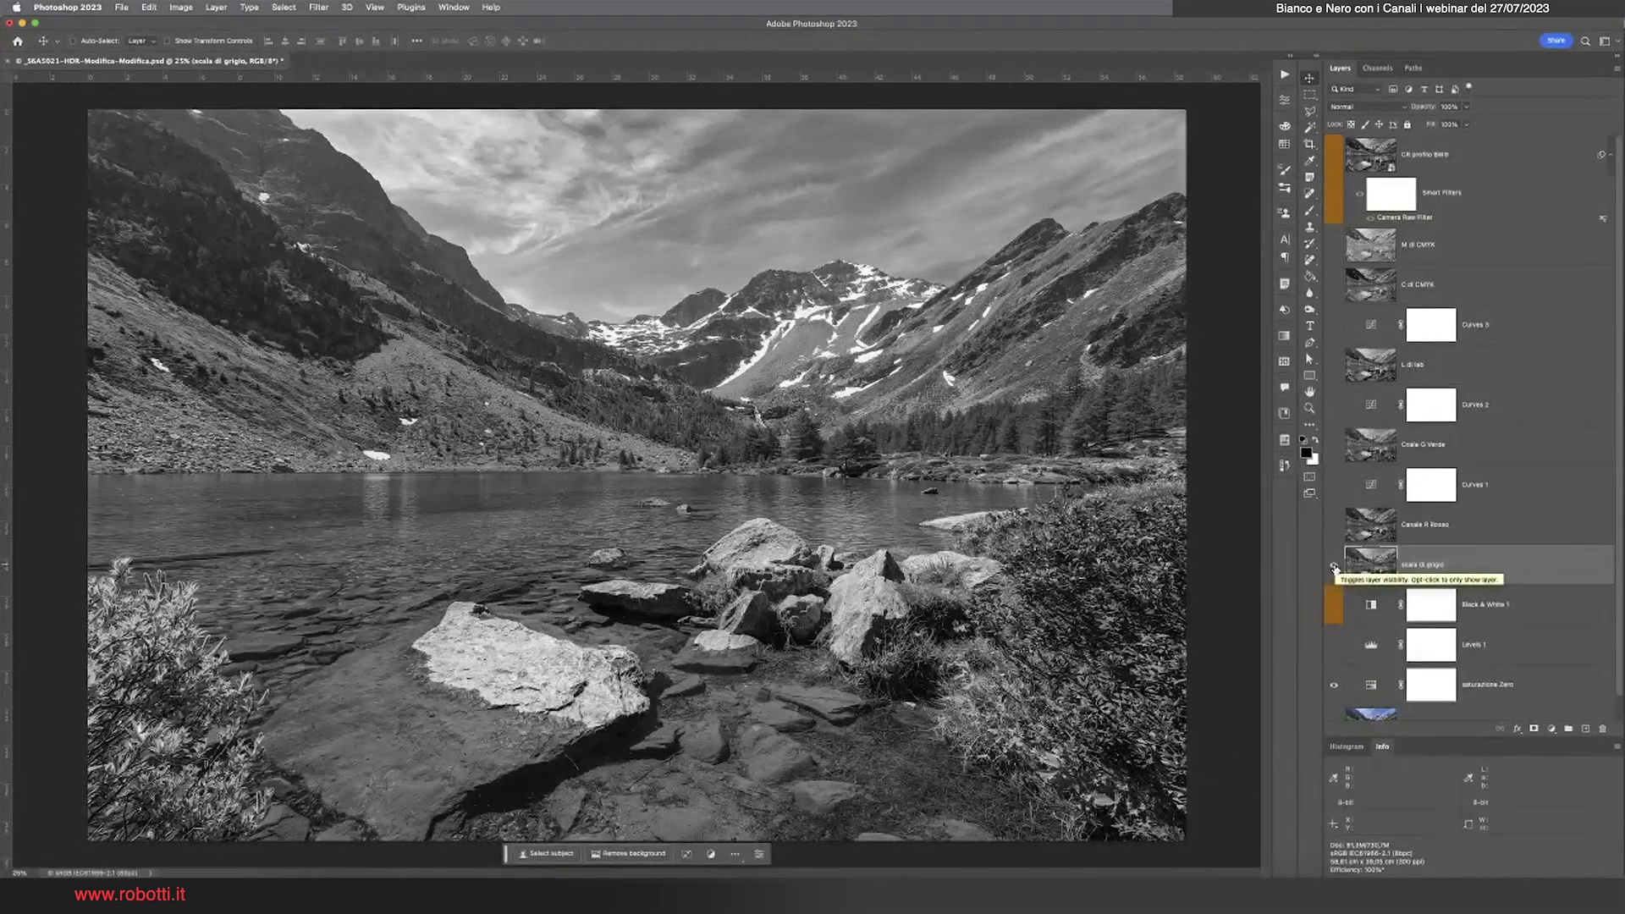
Toggle scala di grigio on and off repeatedly to compare, leaving it visible
{"action": "left_click", "coordinate": [1335, 568]}
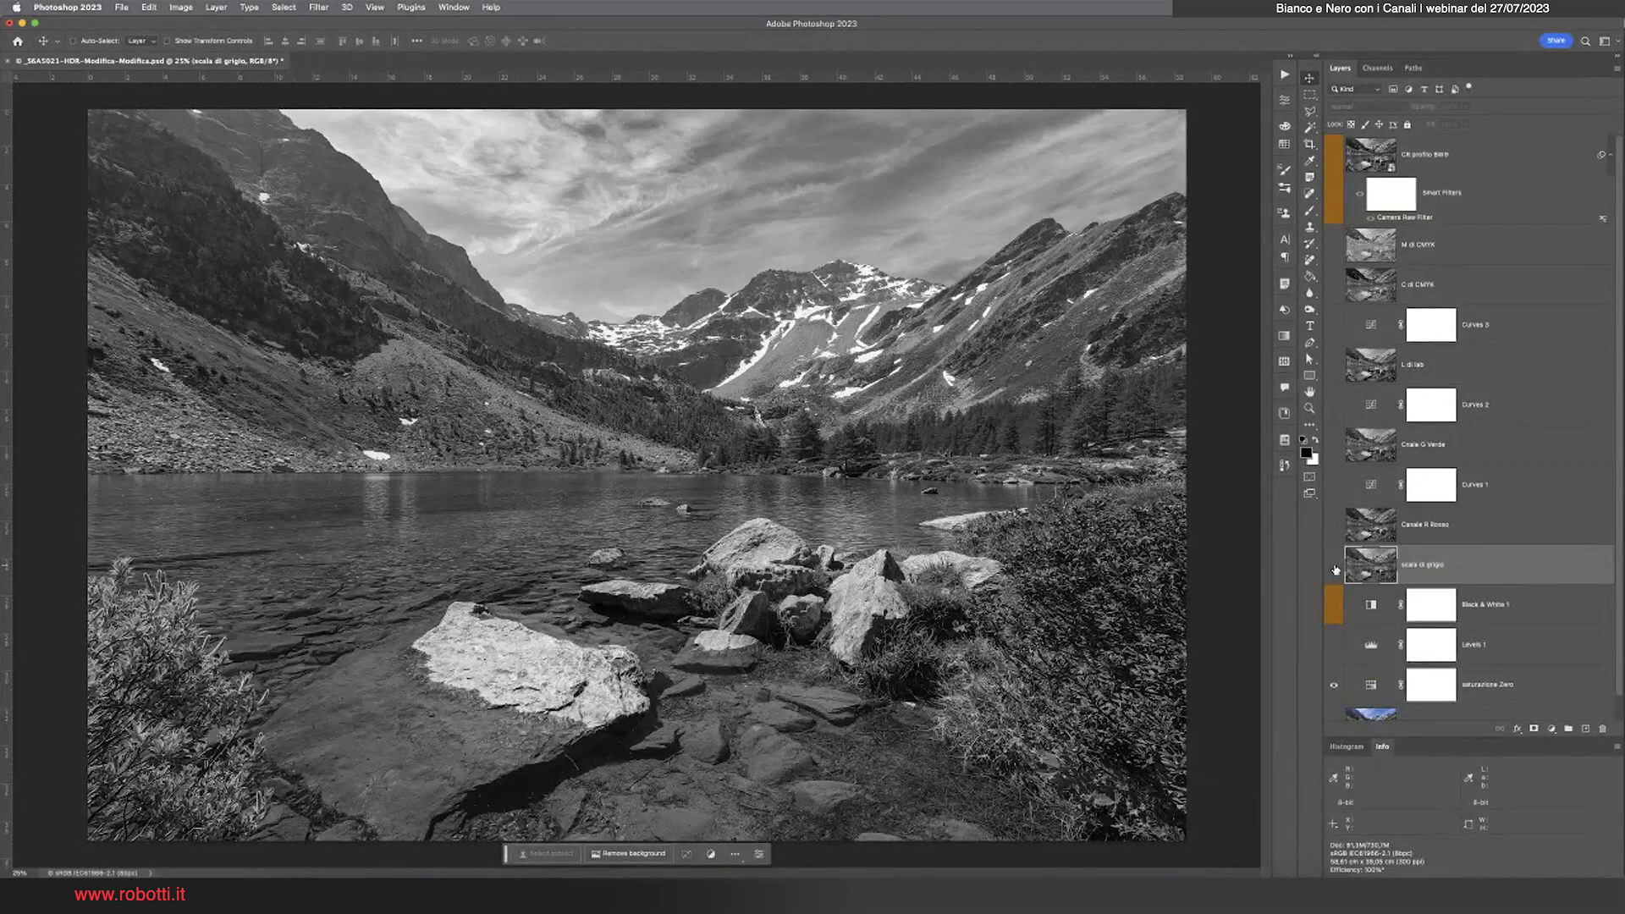
{"action": "left_click", "coordinate": [1335, 569]}
{"action": "left_click", "coordinate": [1335, 569]}
{"action": "left_click", "coordinate": [1334, 569]}
{"action": "left_click", "coordinate": [1335, 569]}
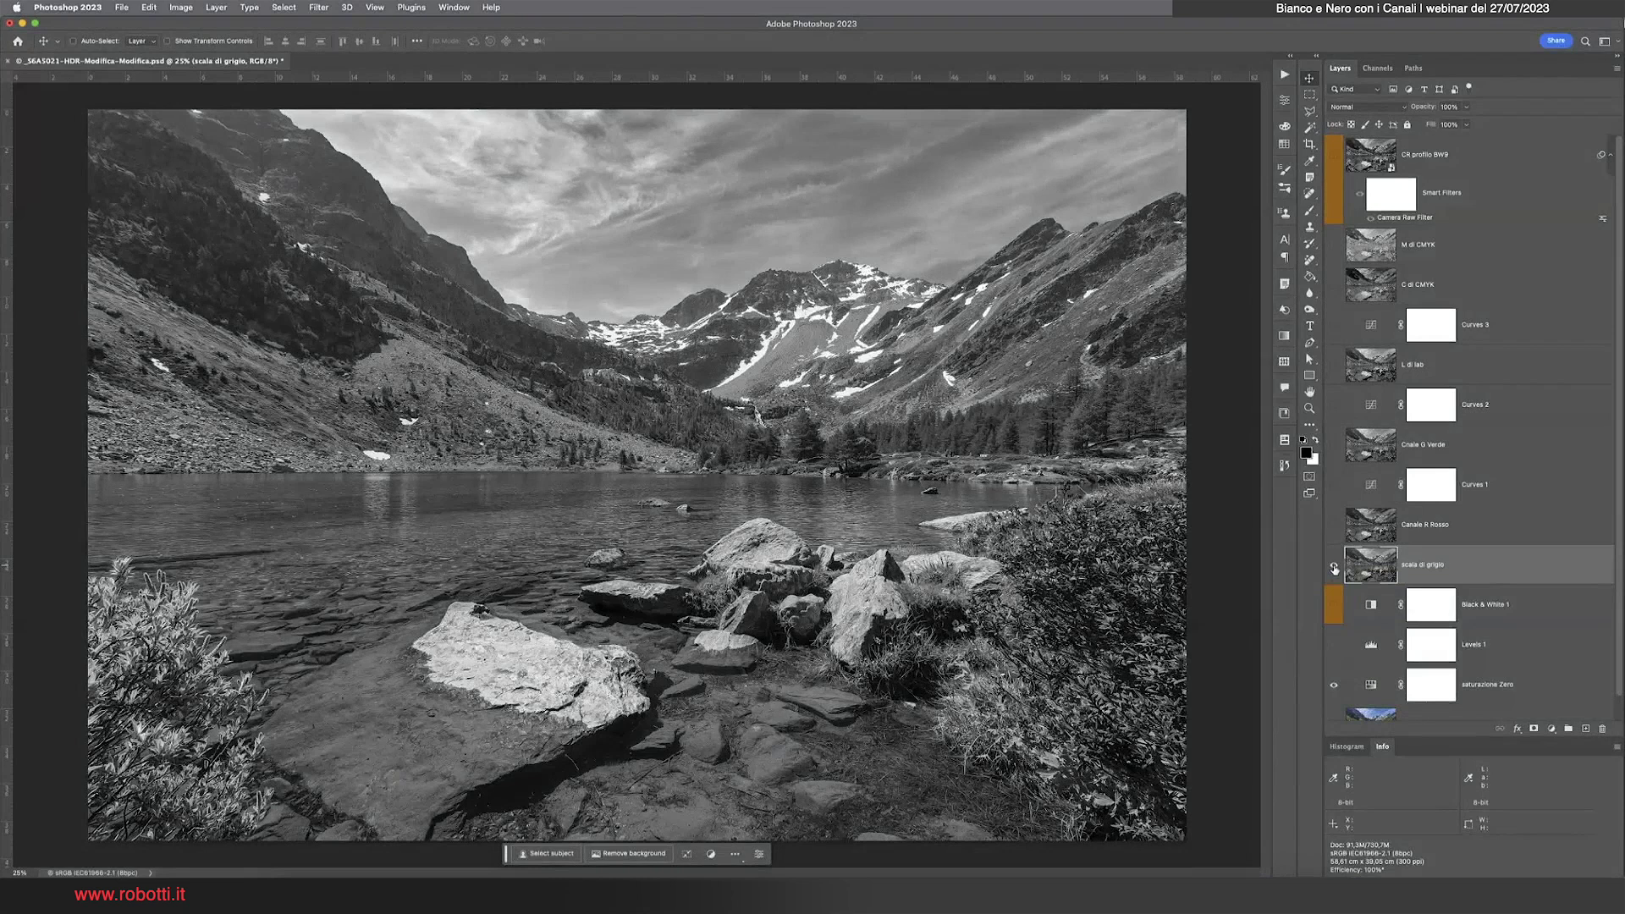
{"action": "left_click", "coordinate": [1335, 569]}
{"action": "left_click", "coordinate": [1335, 569]}
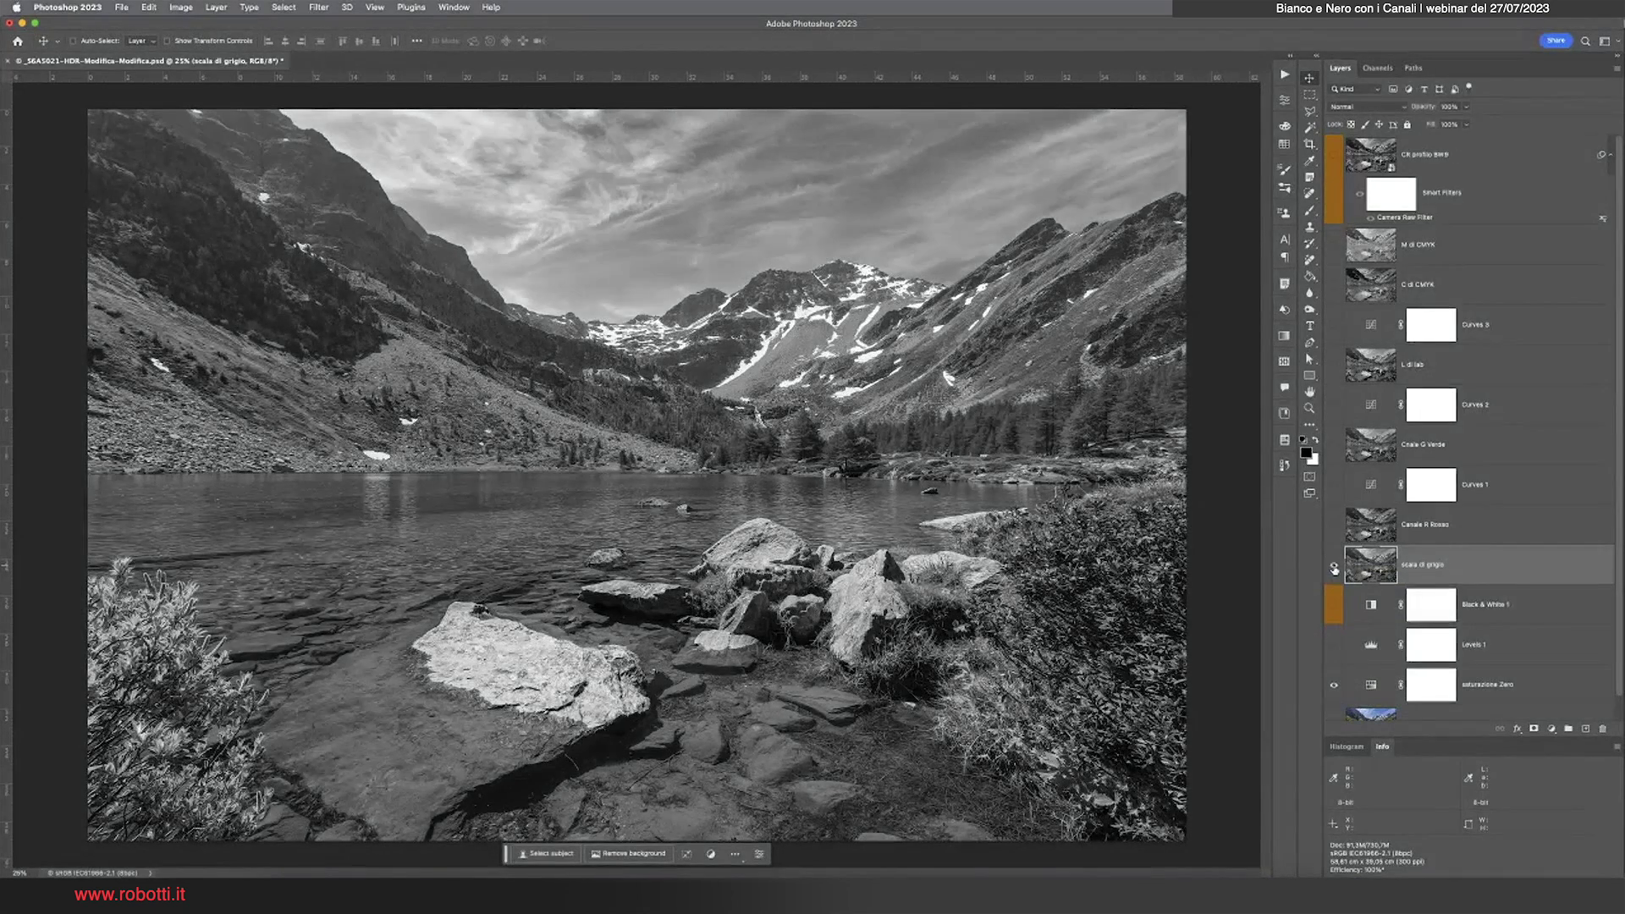
{"action": "left_click", "coordinate": [1335, 569]}
{"action": "left_click", "coordinate": [1335, 570]}
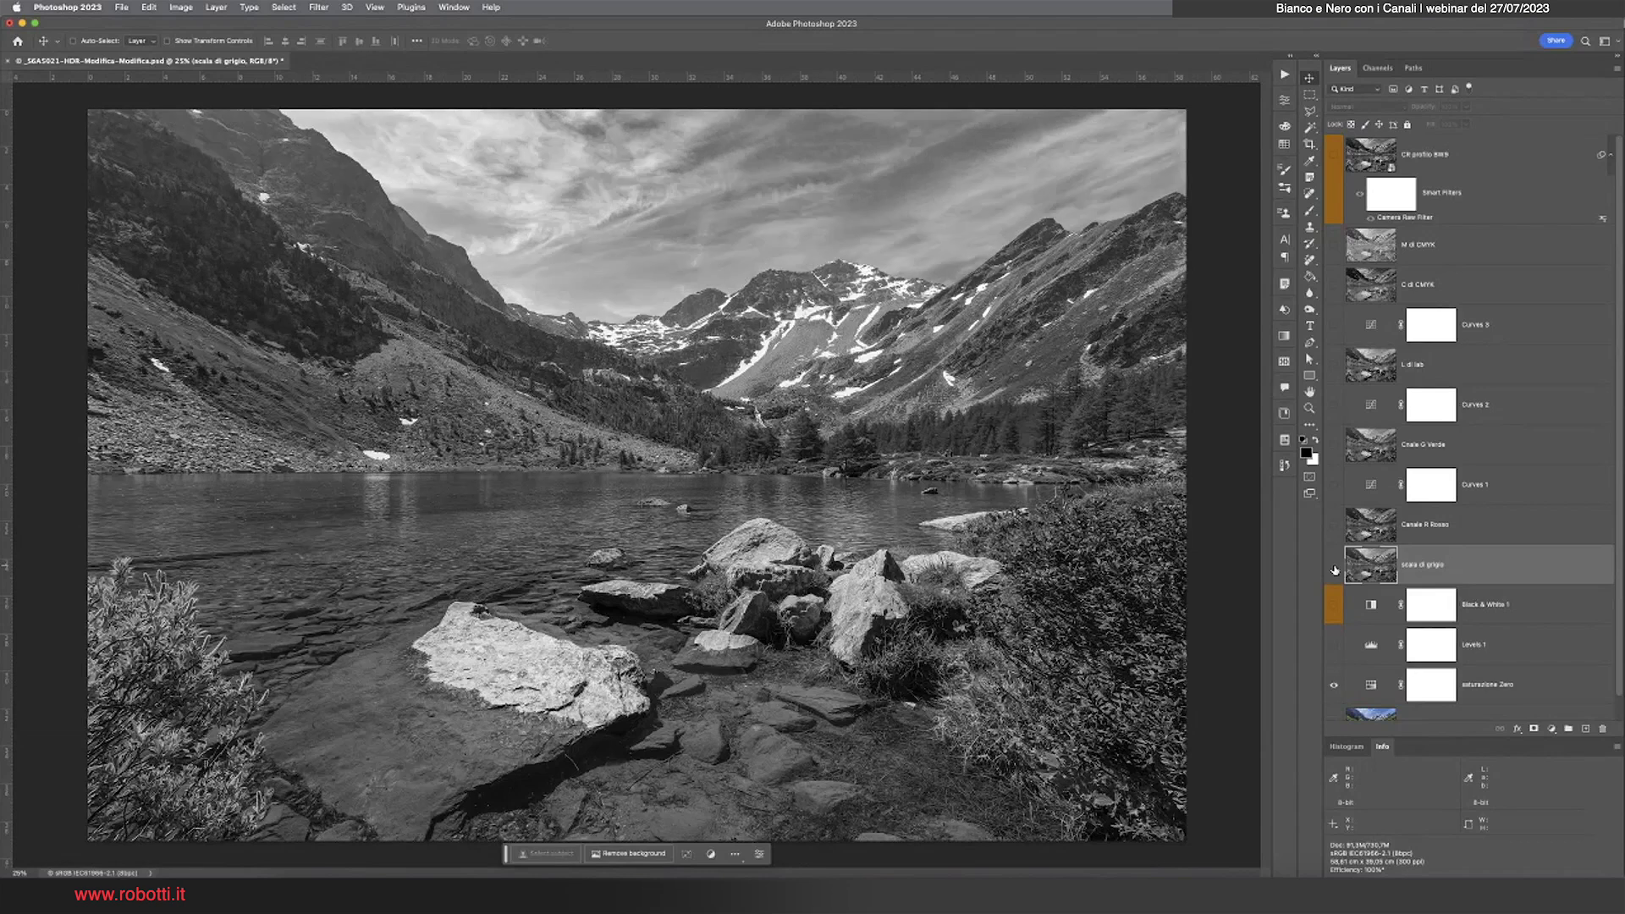
{"action": "left_click", "coordinate": [1335, 569]}
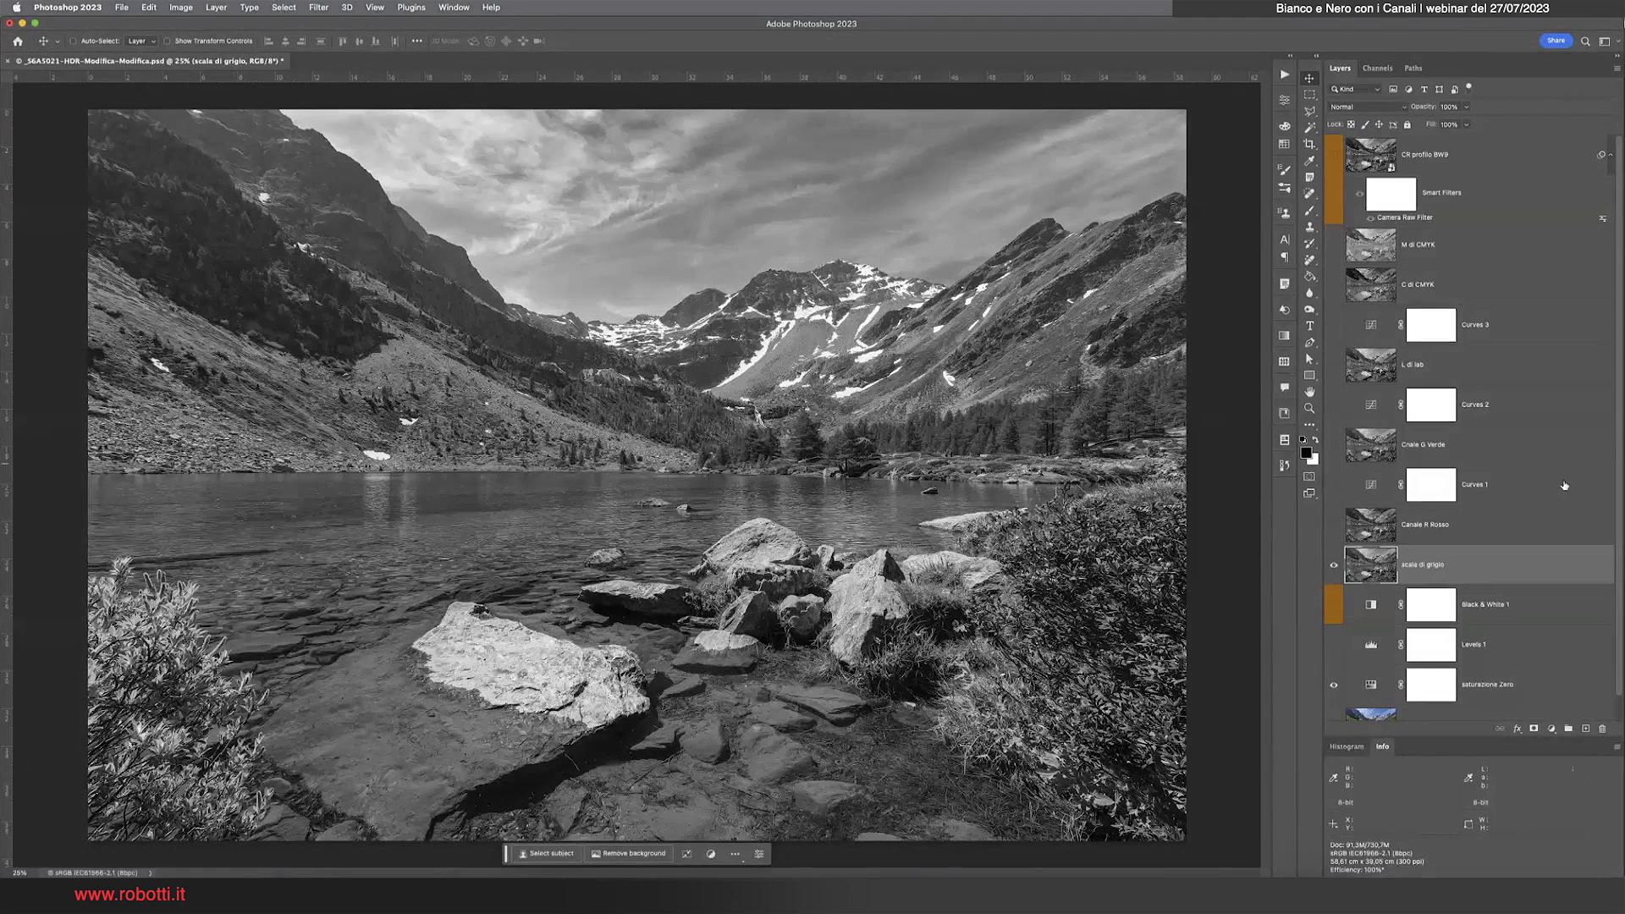
{"action": "left_click", "coordinate": [1335, 569]}
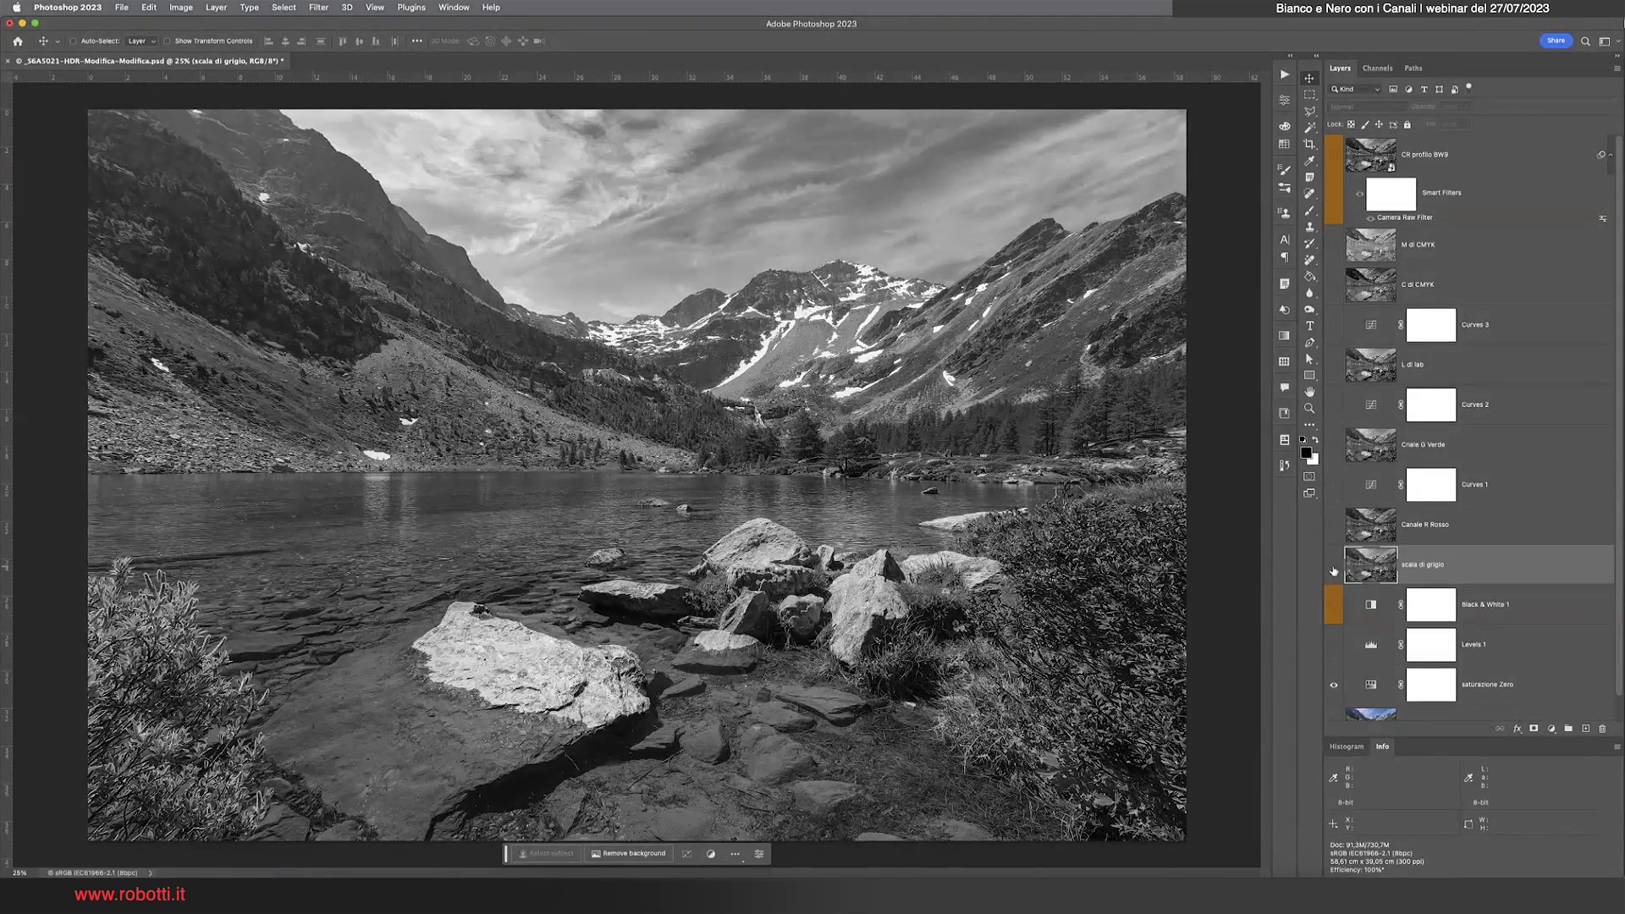
{"action": "left_click", "coordinate": [1335, 570]}
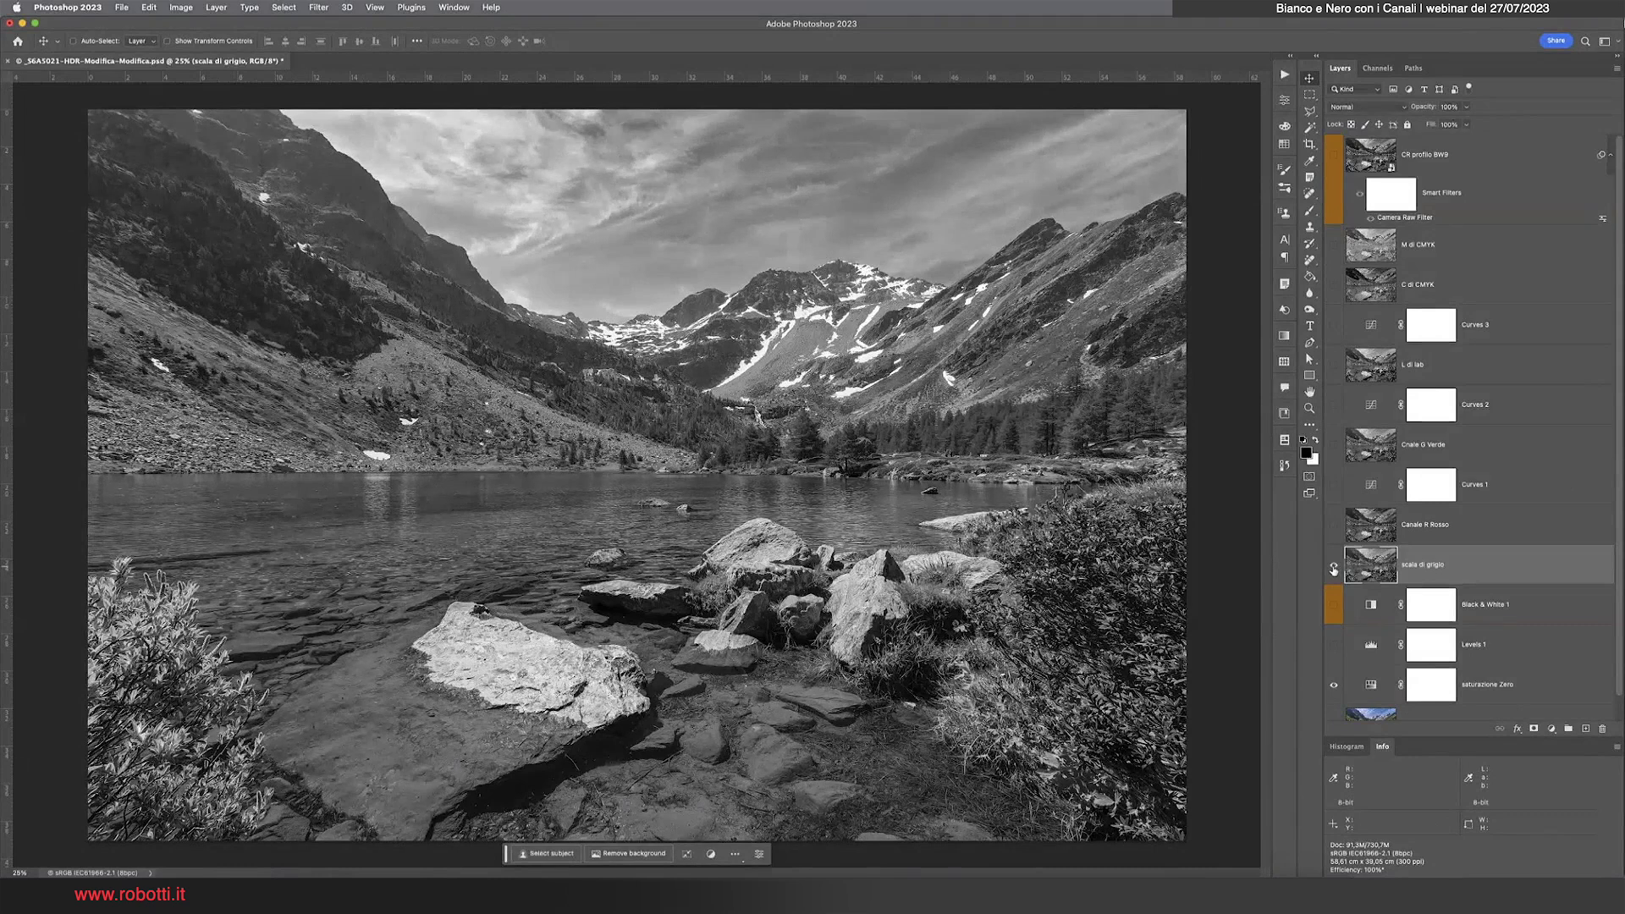
{"action": "left_click", "coordinate": [1552, 728]}
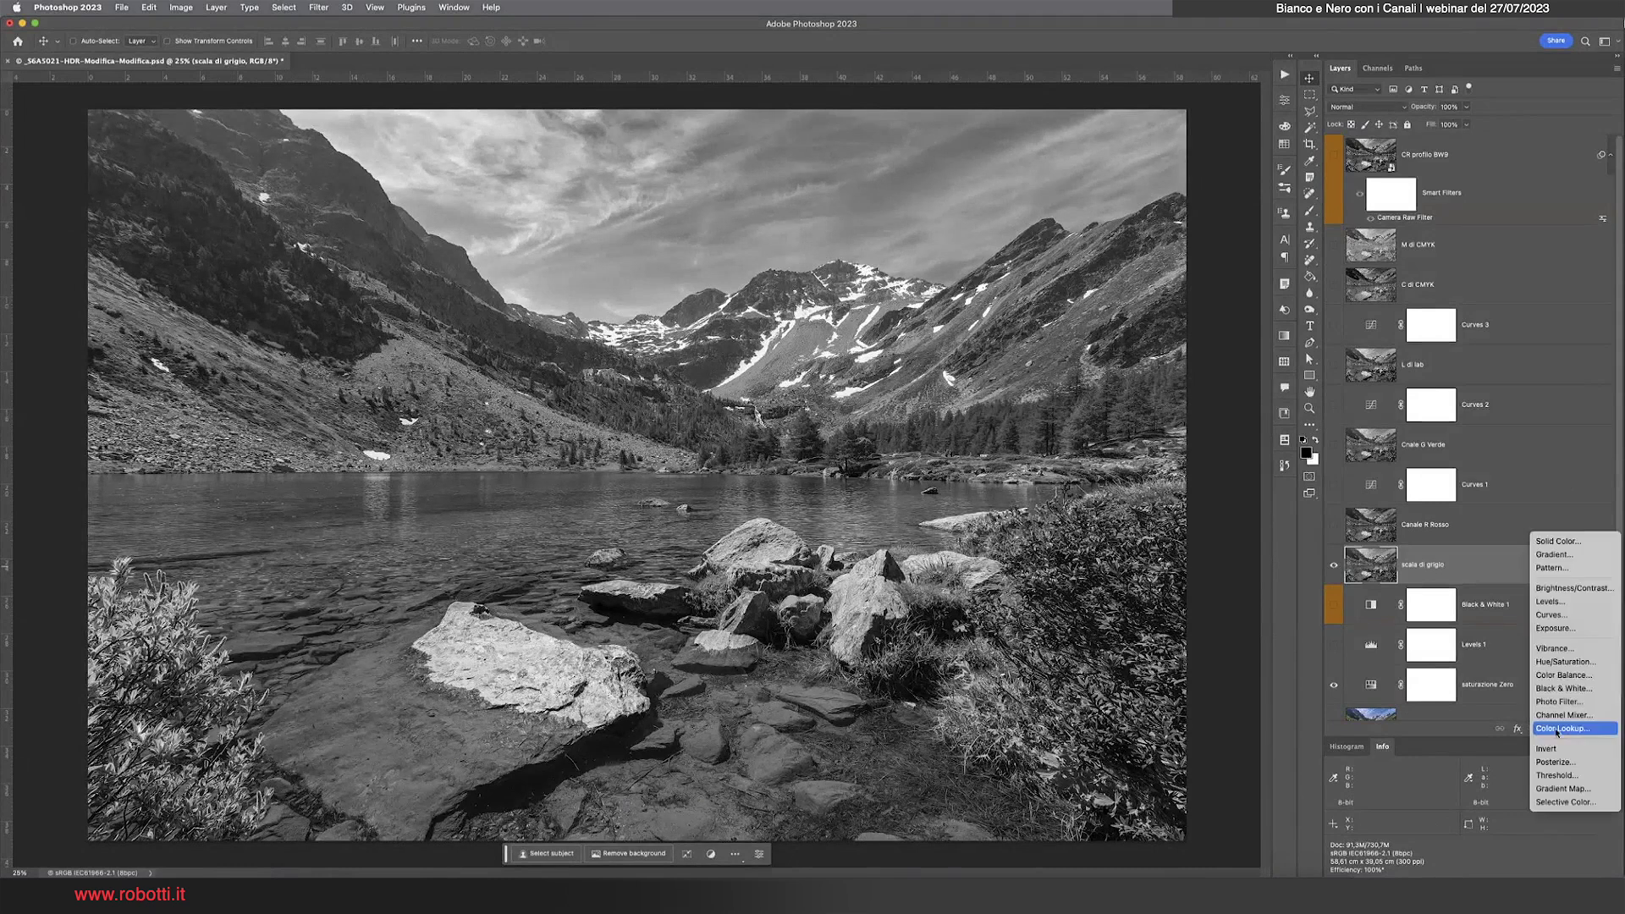
Add Levels 2 with input levels 9 and 228, then hide it and show Black & White 1
{"action": "left_click", "coordinate": [1545, 603]}
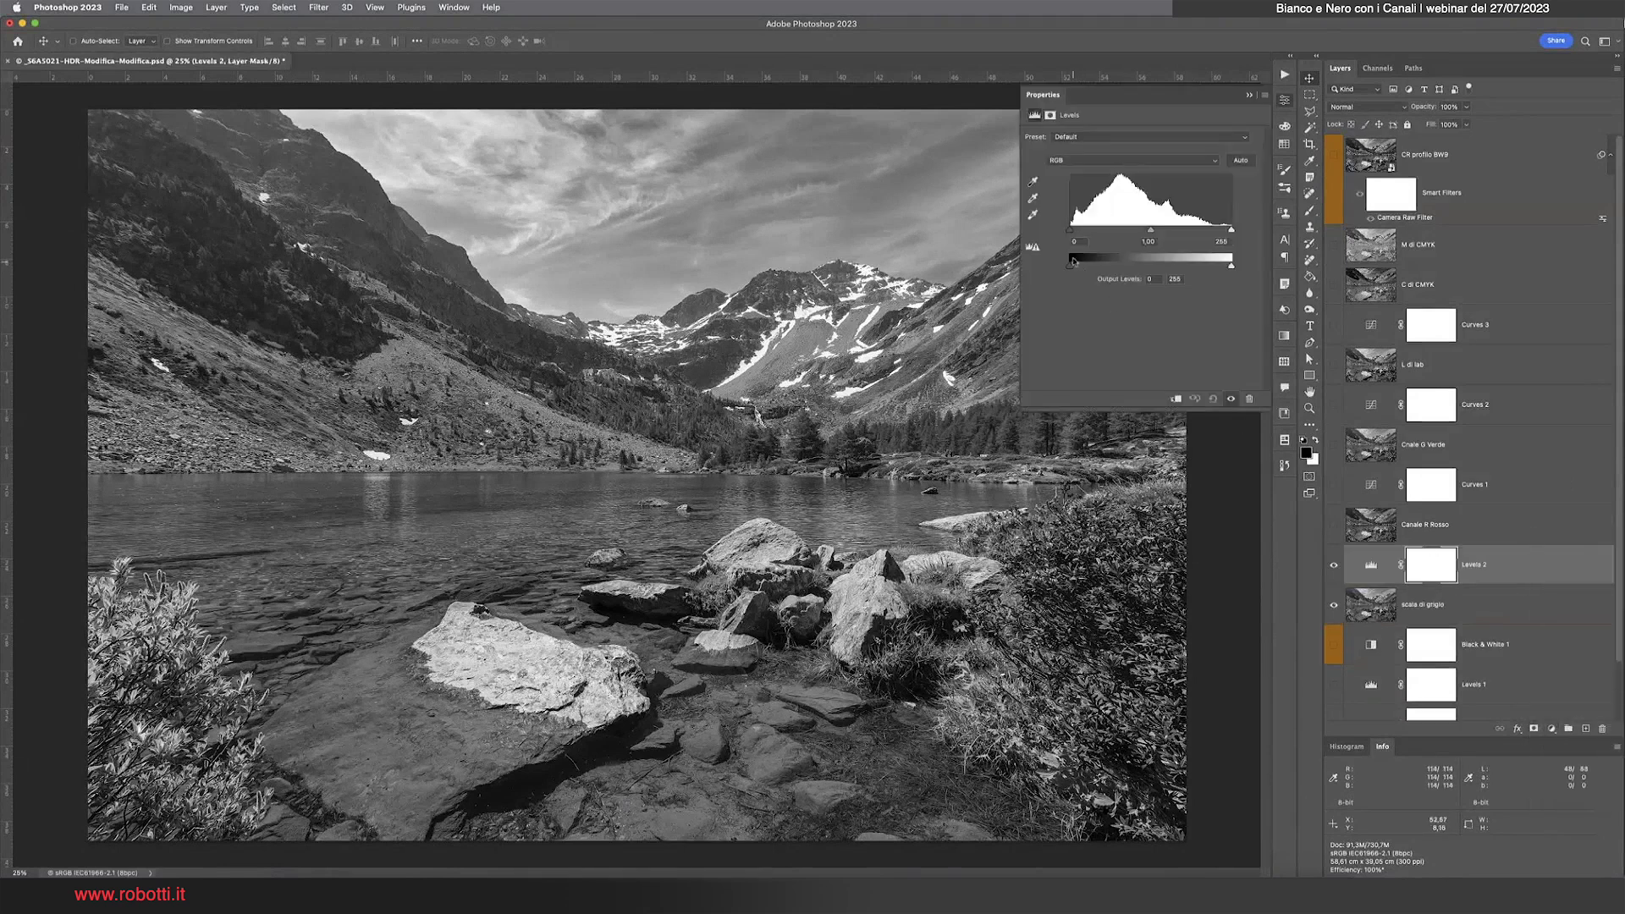
{"action": "left_click_drag", "start_coordinate": [1070, 231], "coordinate": [1075, 230]}
{"action": "left_click_drag", "start_coordinate": [1230, 230], "coordinate": [1215, 230]}
{"action": "left_click", "coordinate": [1232, 400]}
{"action": "left_click", "coordinate": [1232, 400]}
{"action": "left_click", "coordinate": [1232, 400]}
{"action": "left_click", "coordinate": [1249, 95]}
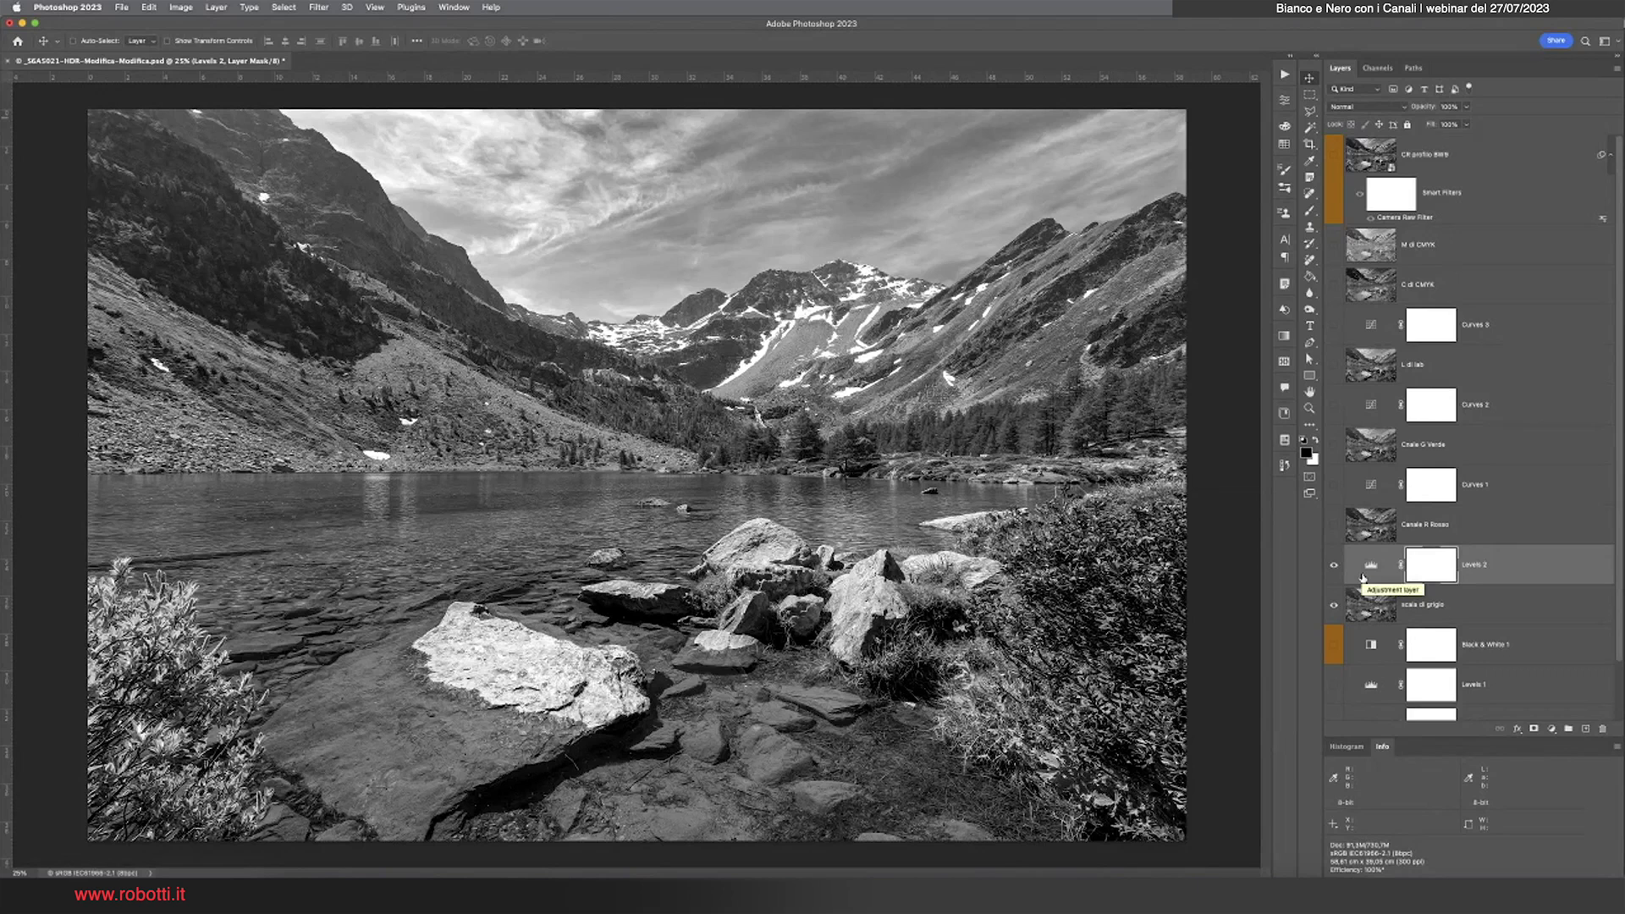
{"action": "left_click", "coordinate": [1334, 565]}
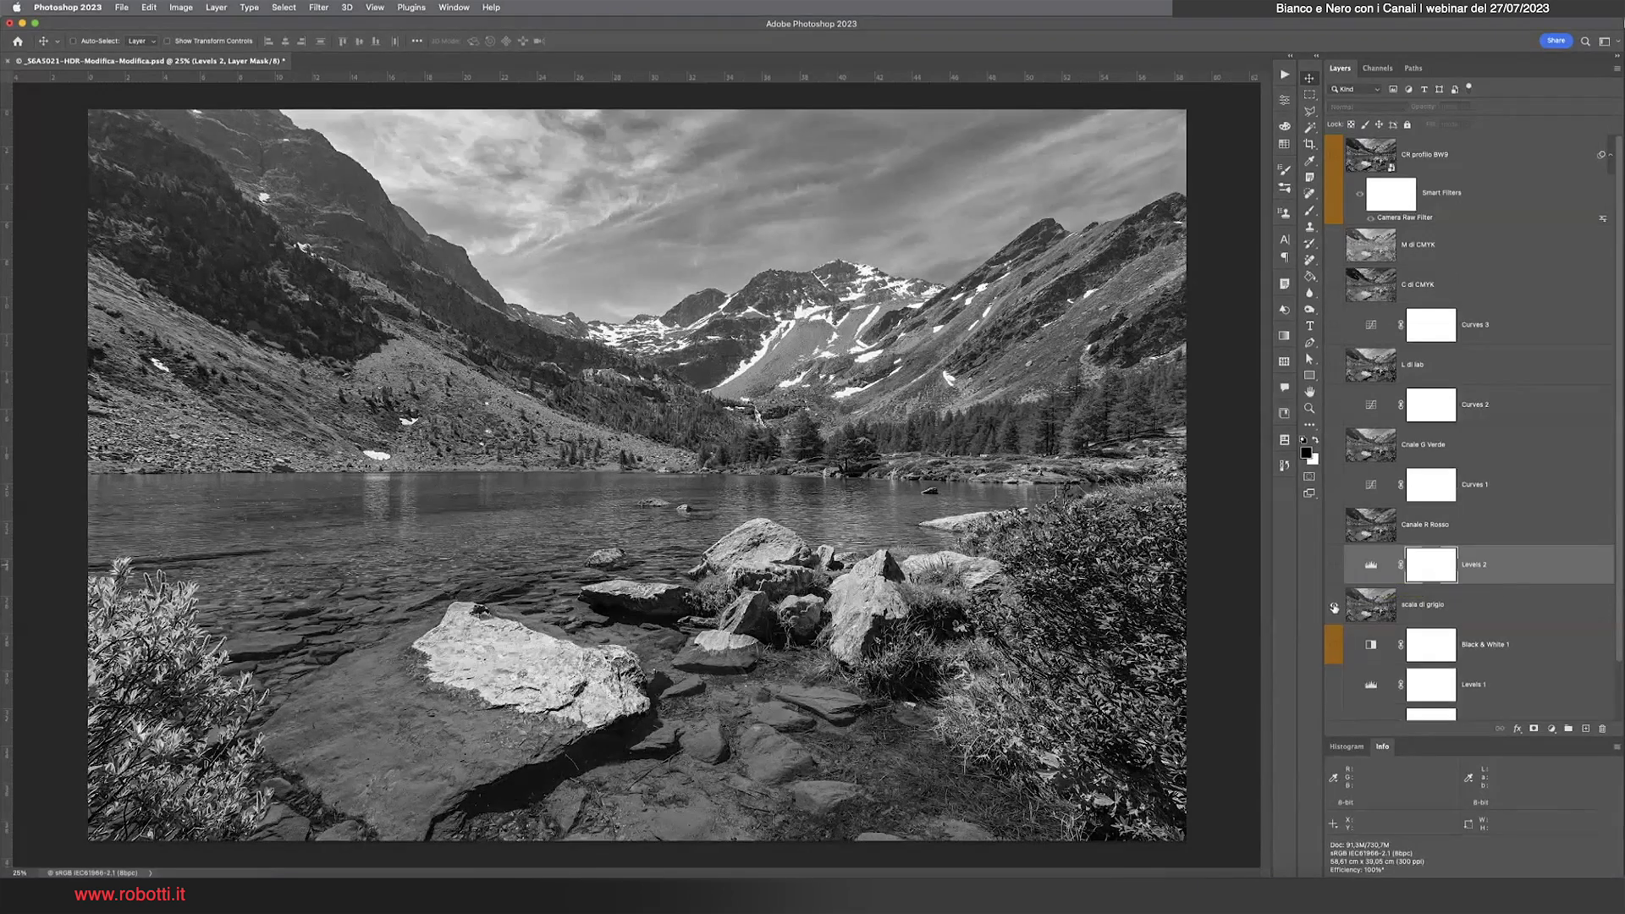
{"action": "left_click", "coordinate": [1334, 645]}
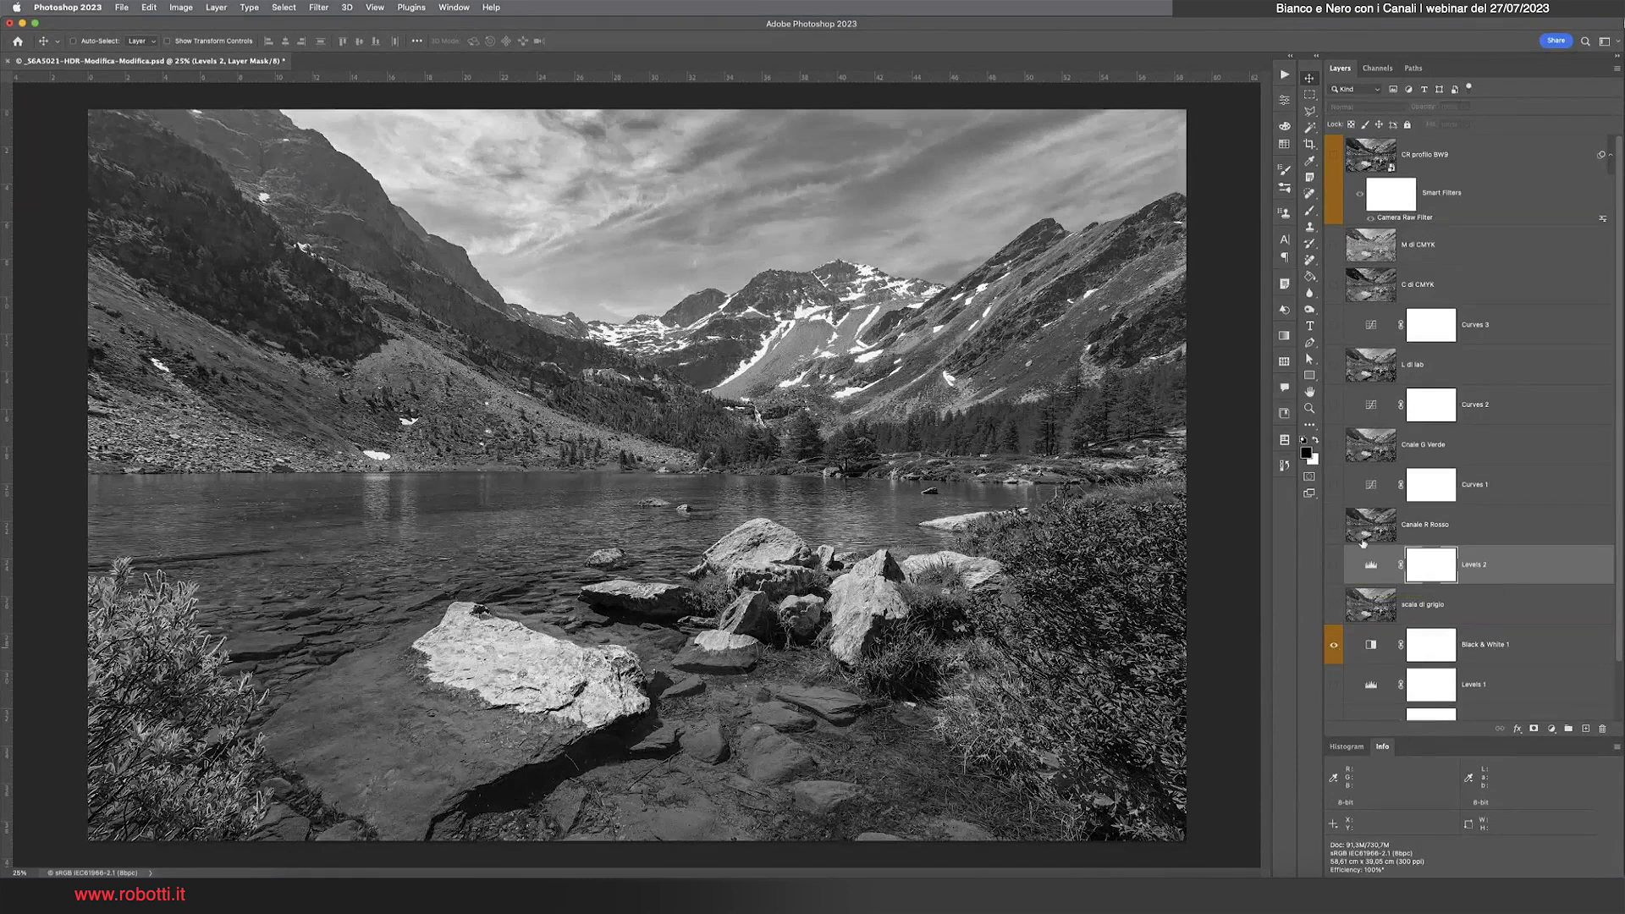
Review the Black & White 1 settings, then hide that conversion
{"action": "left_click", "coordinate": [1356, 650]}
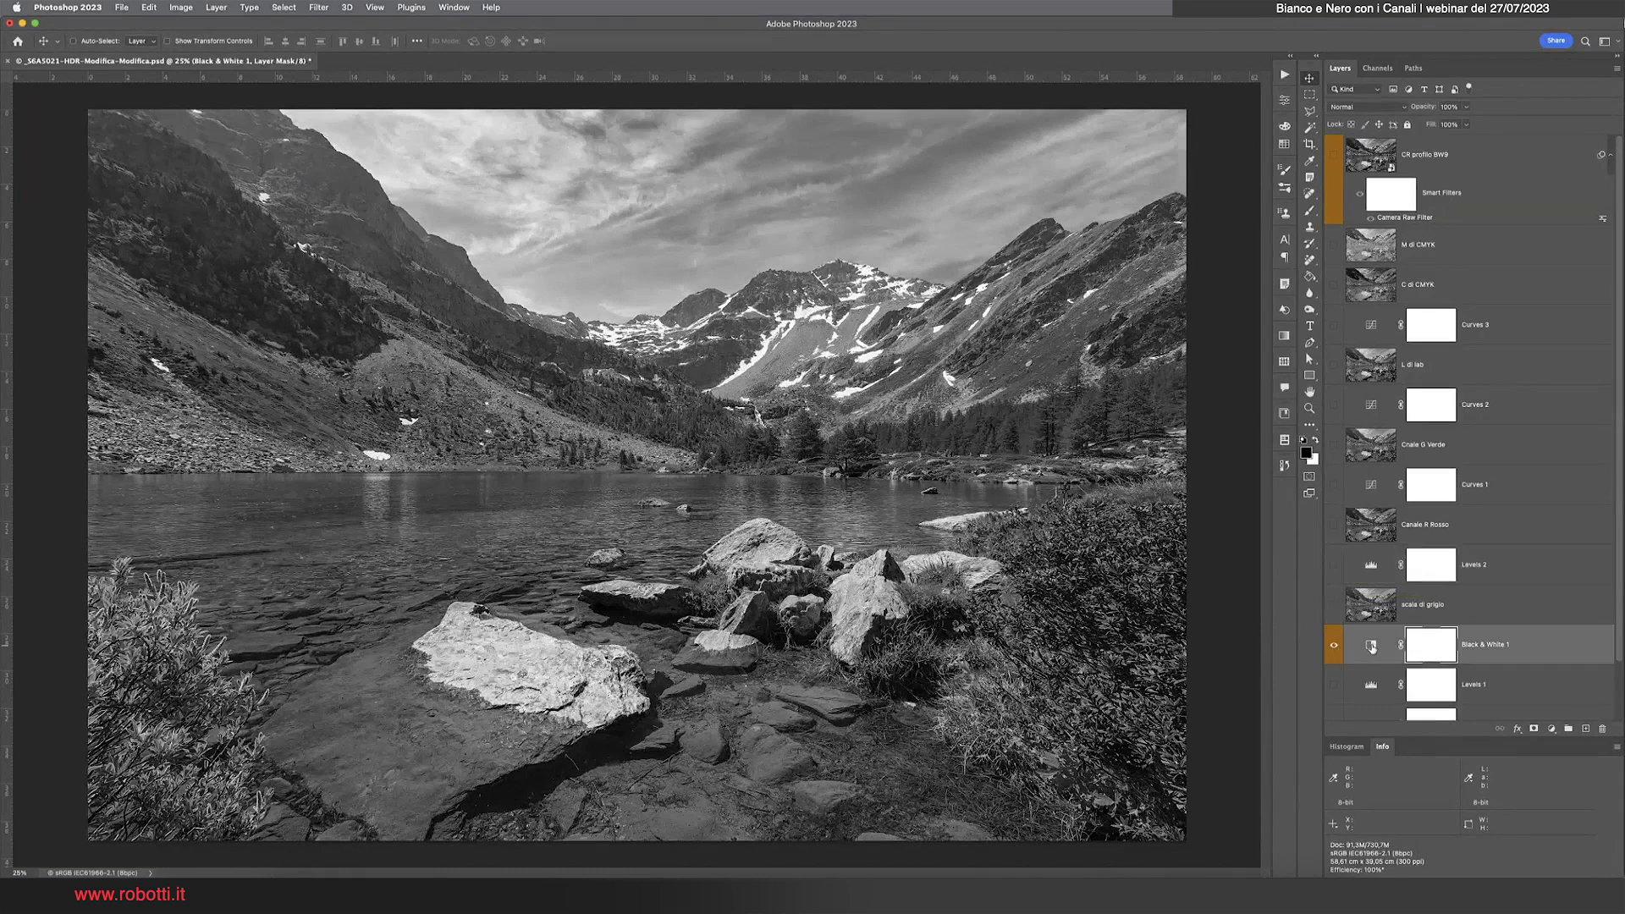
{"action": "double_click", "coordinate": [1372, 646]}
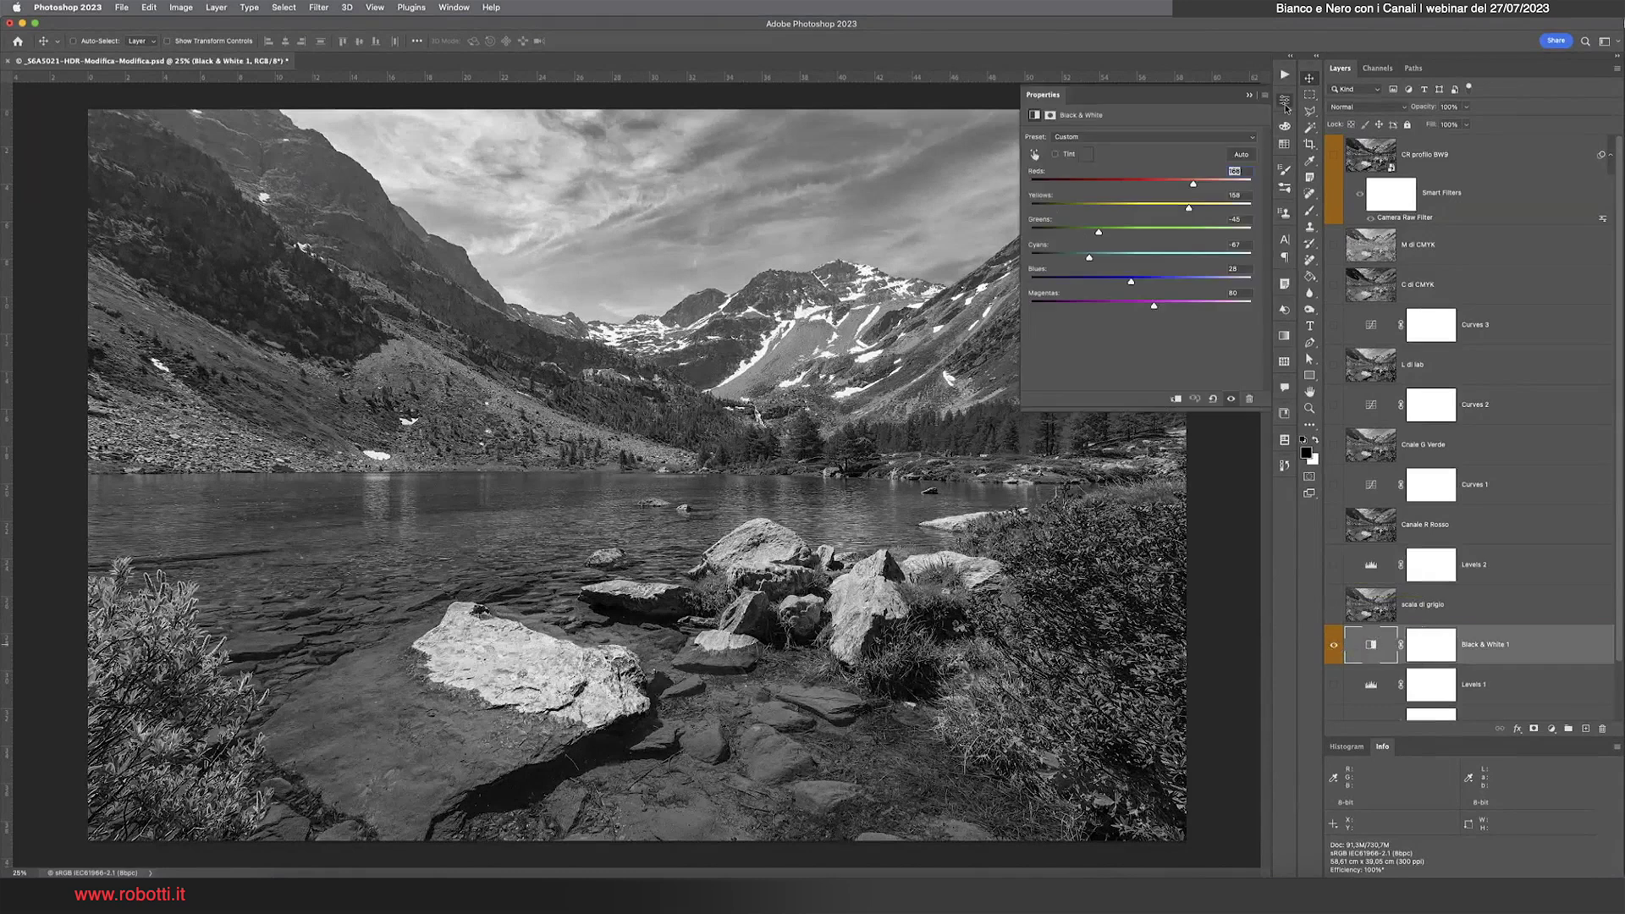
{"action": "left_click", "coordinate": [1286, 104]}
{"action": "left_click", "coordinate": [1339, 645]}
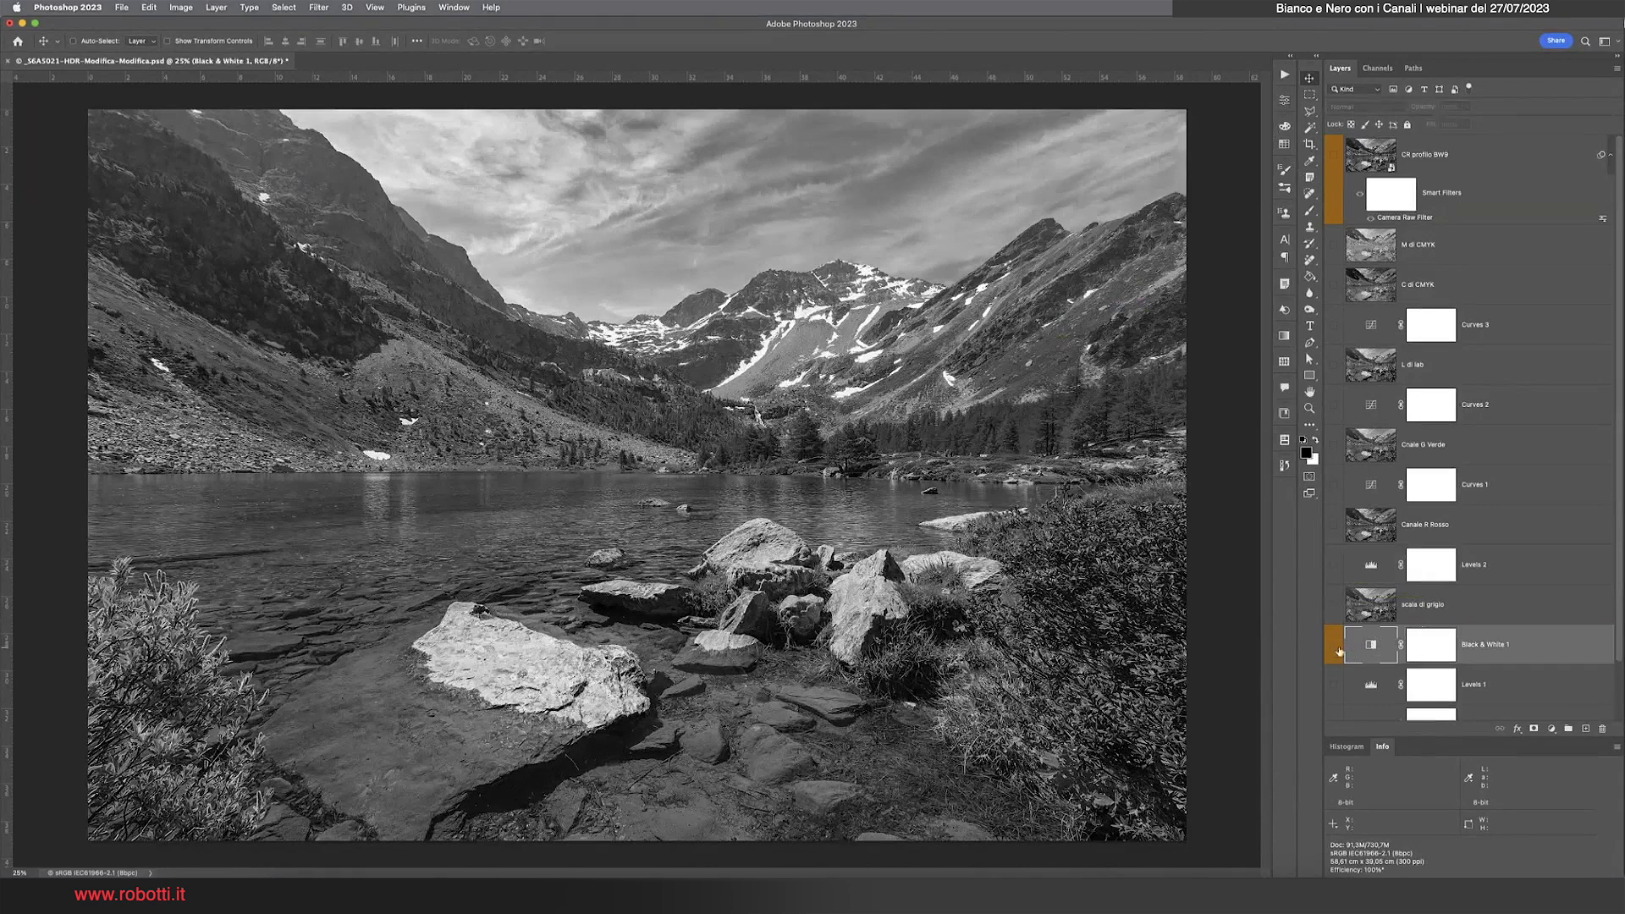
Add a Black & White 2 adjustment with yellows, greens and blues lowered for a darker sky
{"action": "left_click", "coordinate": [1552, 729]}
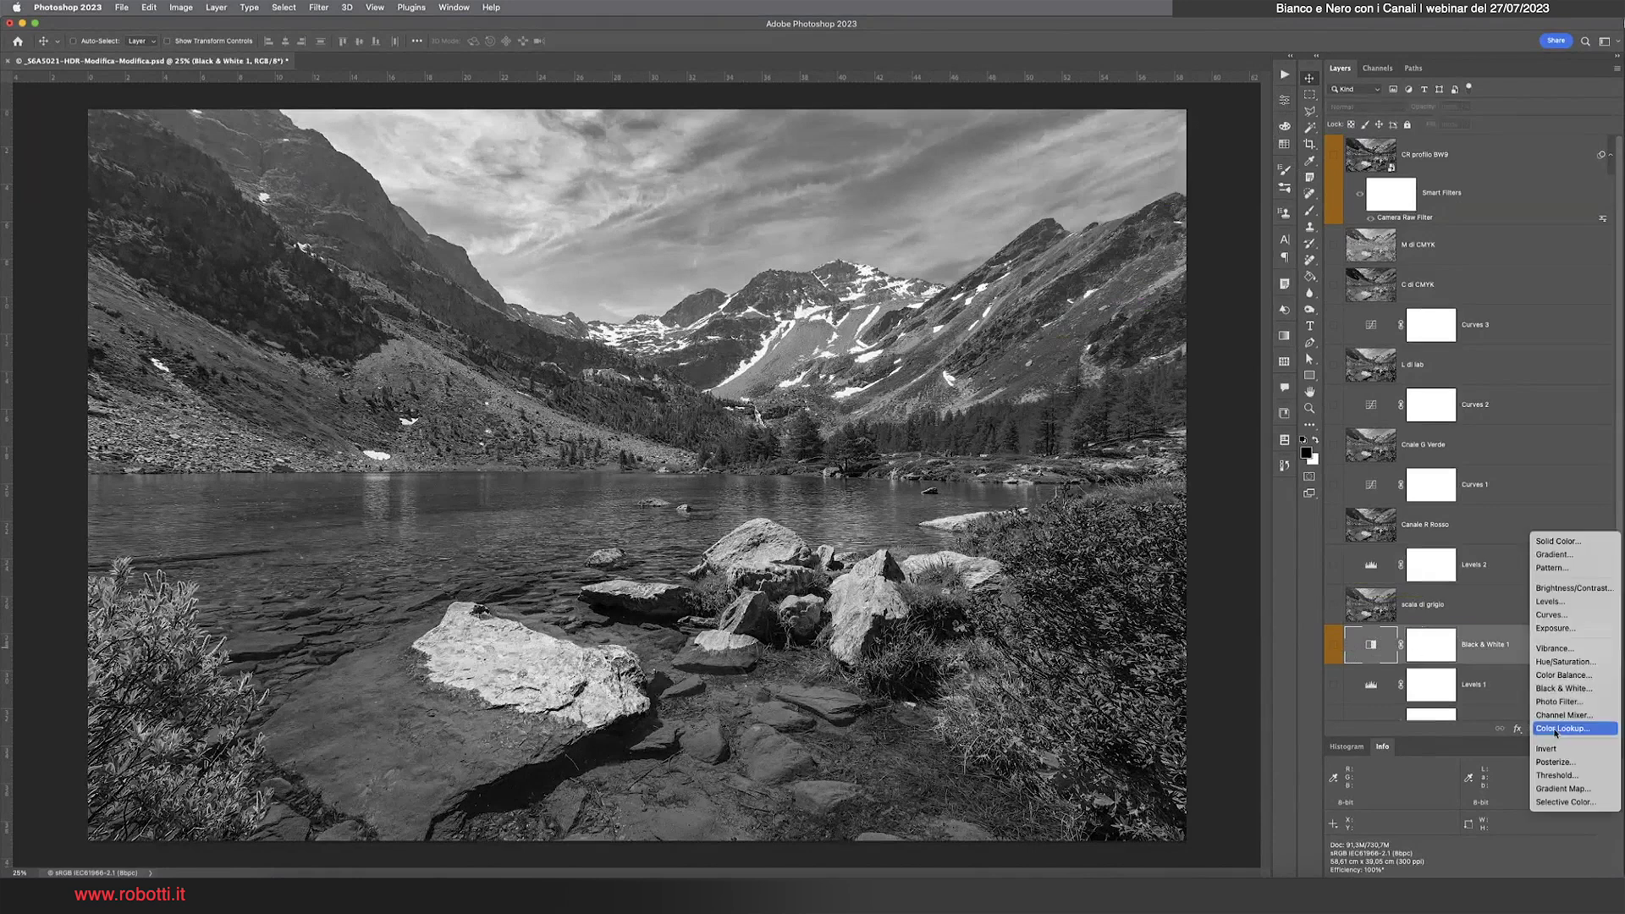
{"action": "left_click", "coordinate": [1558, 689]}
{"action": "left_click", "coordinate": [1368, 650]}
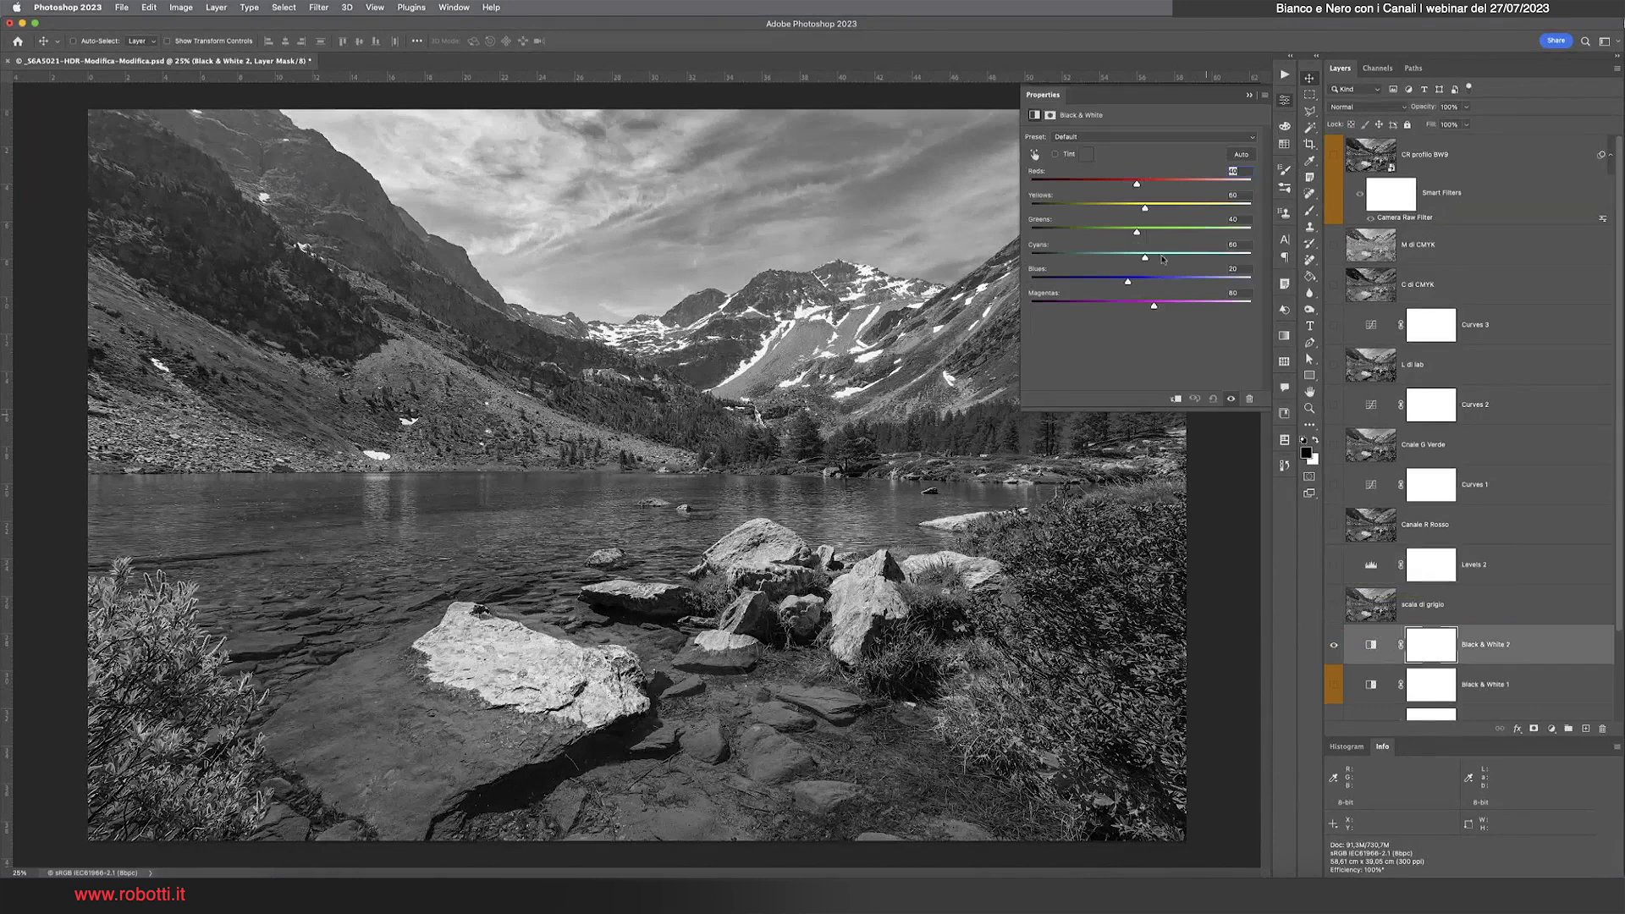
{"action": "mouse_move", "coordinate": [1202, 213]}
{"action": "left_mouse_down"}
{"action": "mouse_move", "coordinate": [1076, 231]}
{"action": "mouse_move", "coordinate": [1102, 198]}
{"action": "mouse_move", "coordinate": [1124, 198]}
{"action": "left_mouse_up"}
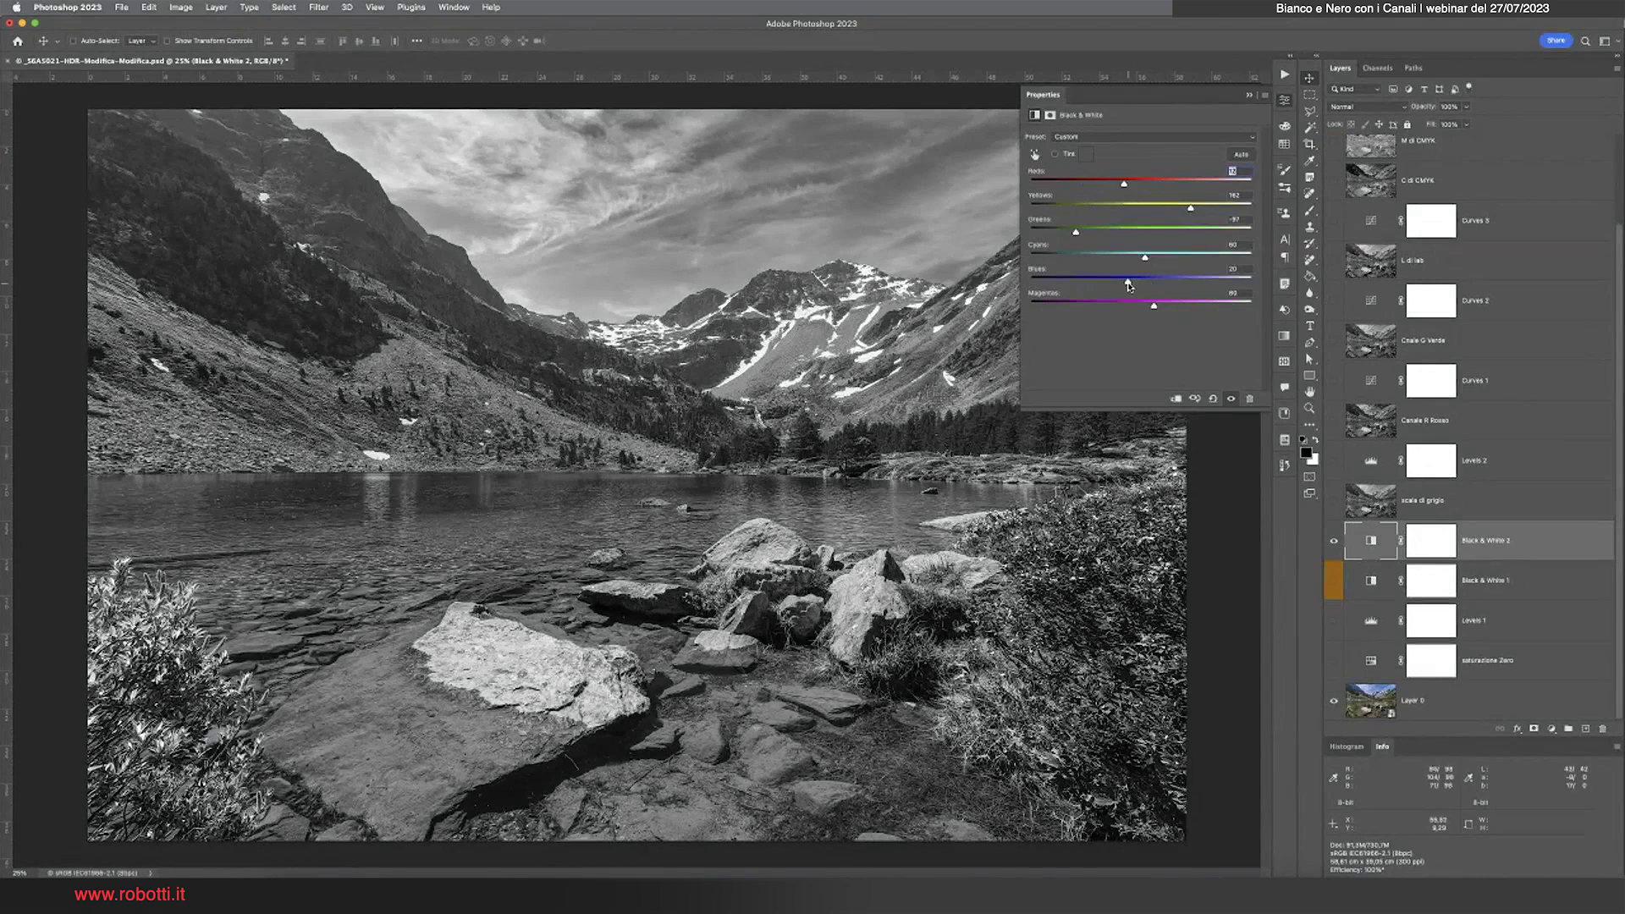
{"action": "left_click_drag", "start_coordinate": [1128, 284], "coordinate": [1077, 281]}
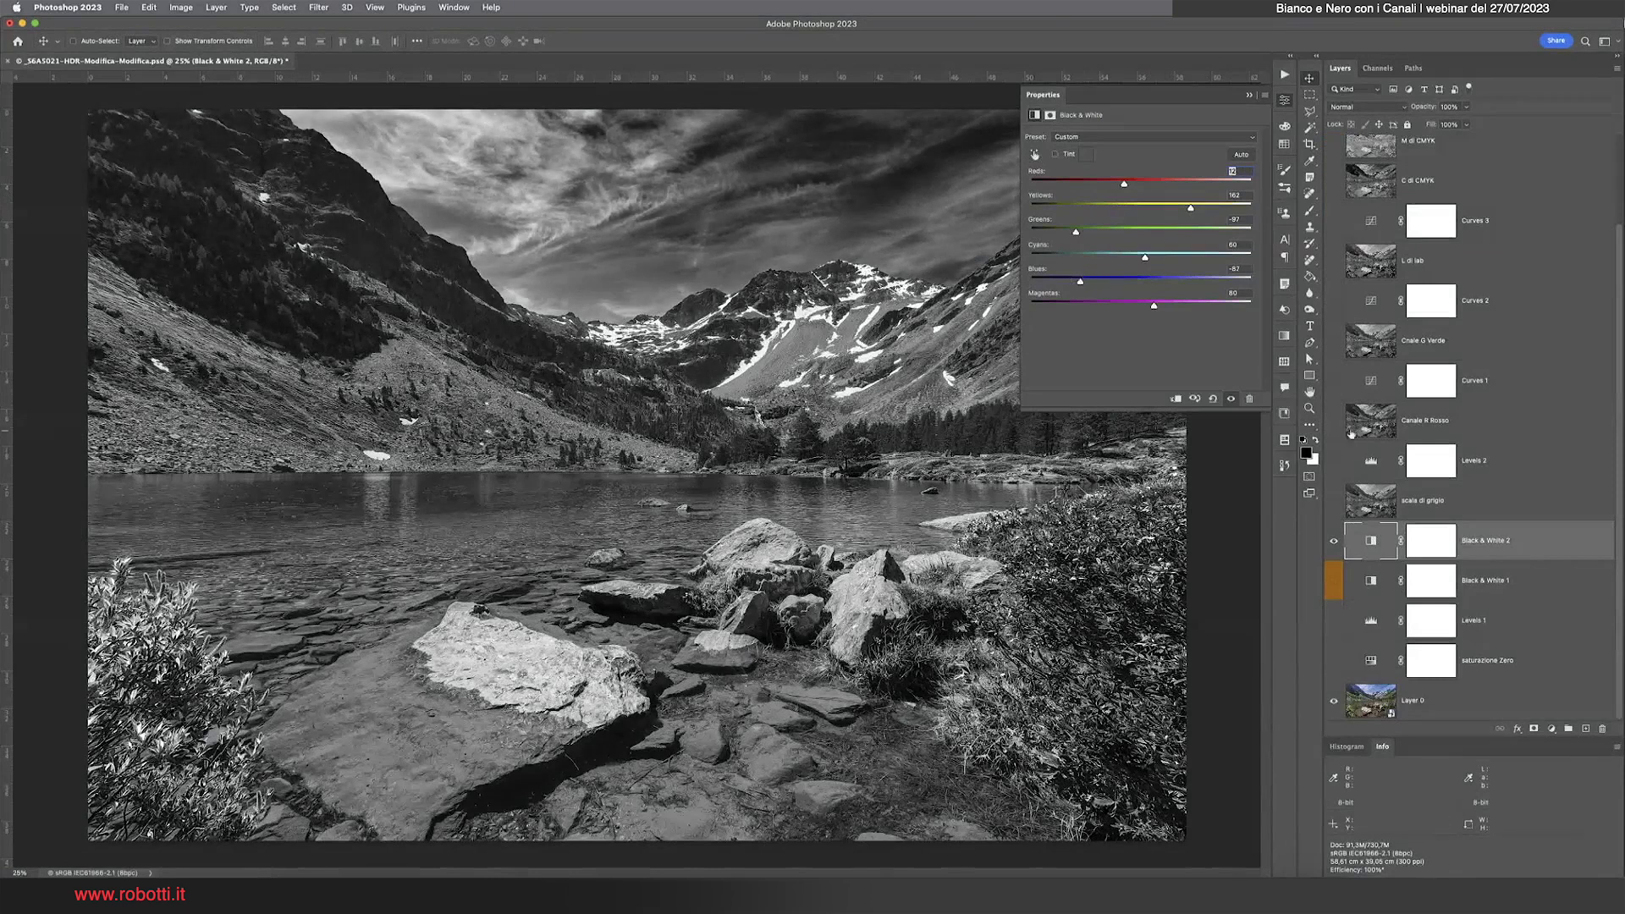
{"action": "left_click", "coordinate": [1311, 410]}
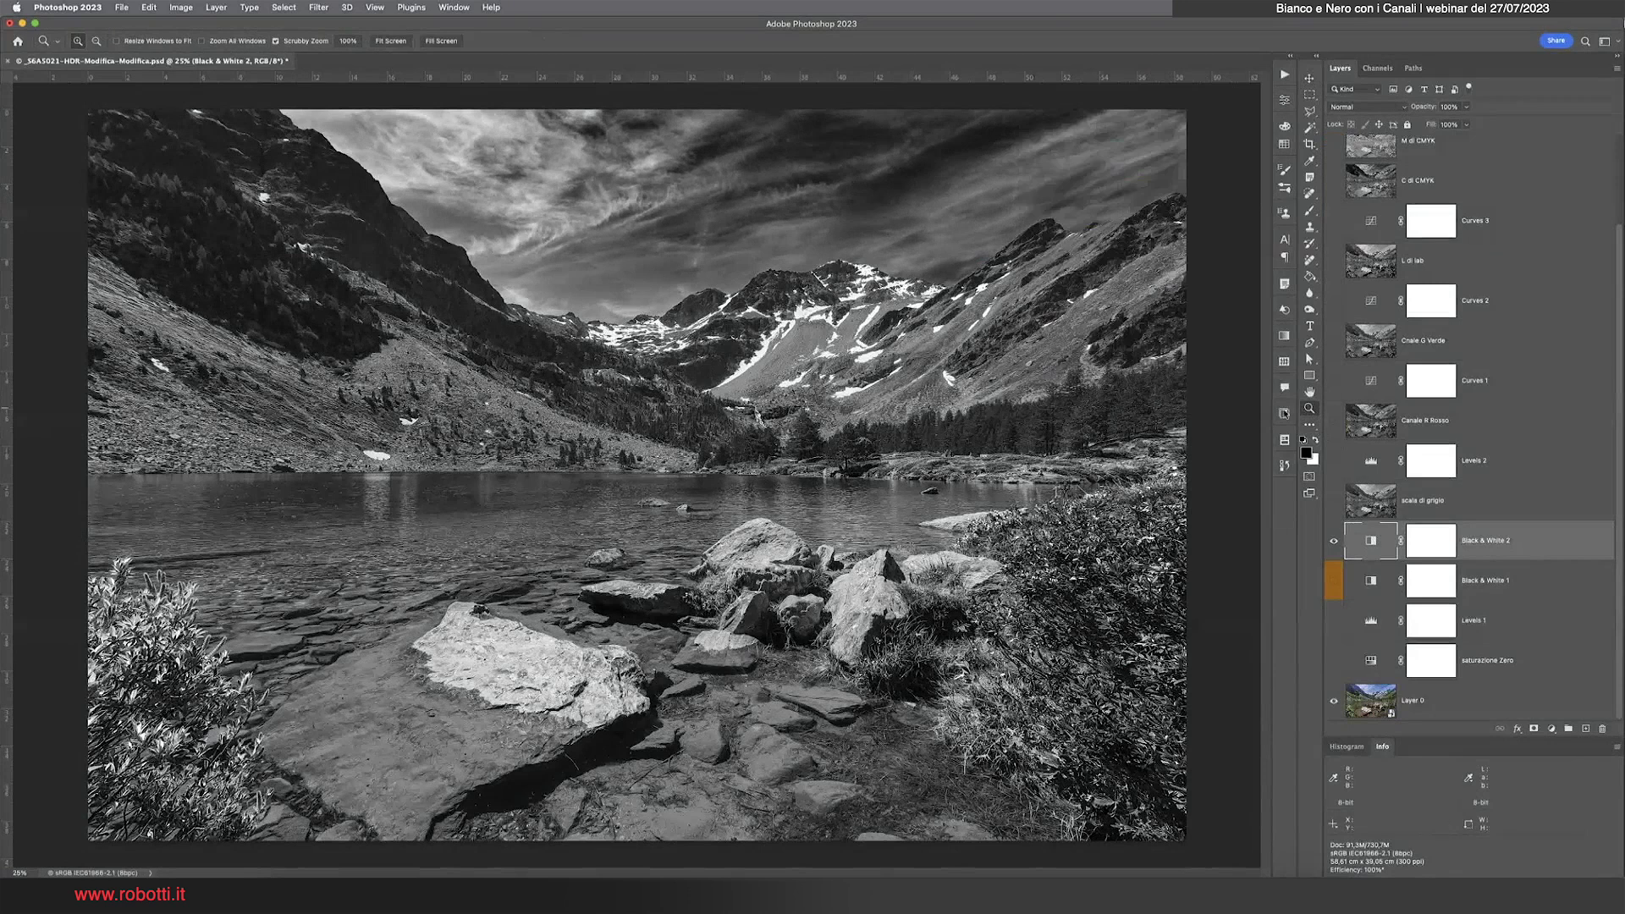
Zoom into the mountain ridge to 300% with Black & White 2 hidden to see the original colour
{"action": "left_click", "coordinate": [683, 302]}
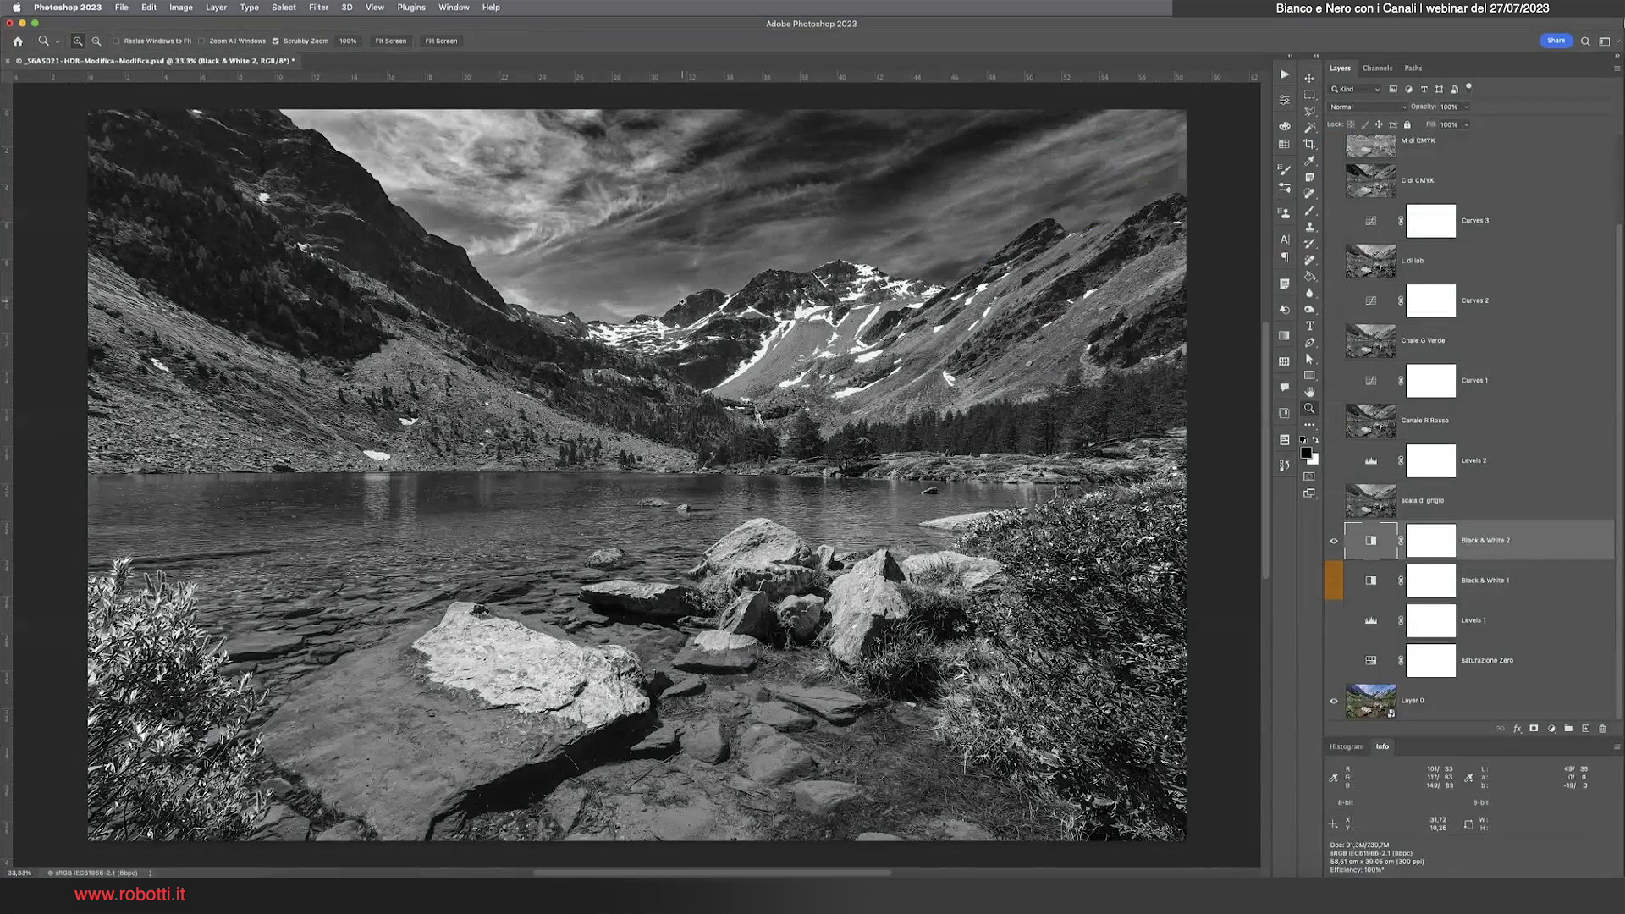
{"action": "left_click", "coordinate": [682, 302]}
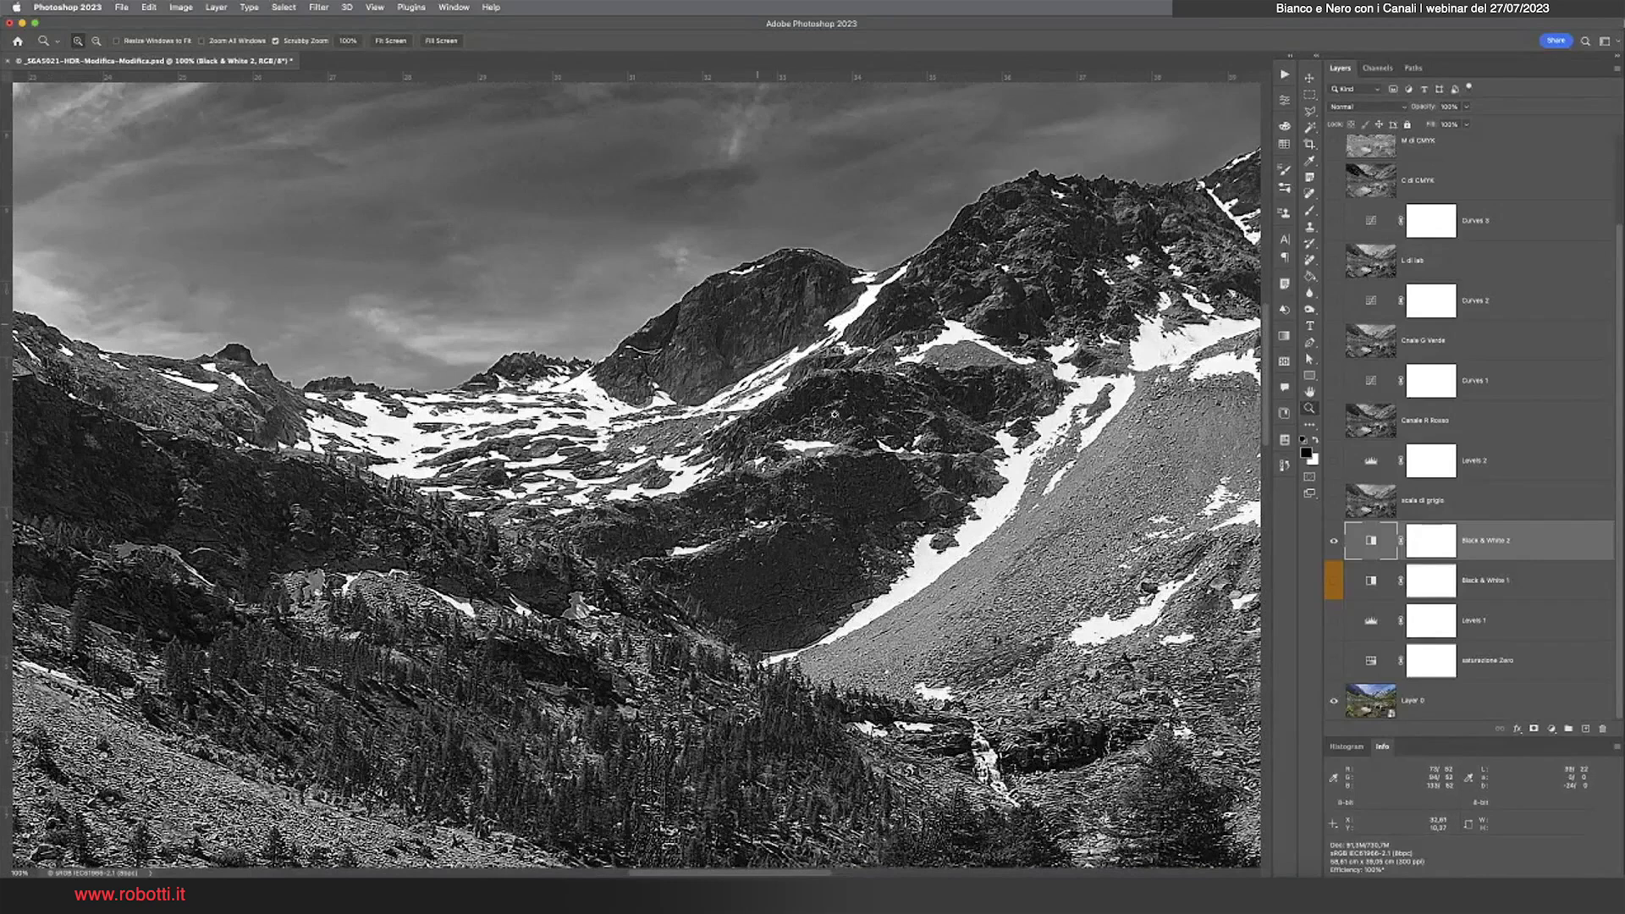
{"action": "key", "text": "ctrl+comma"}
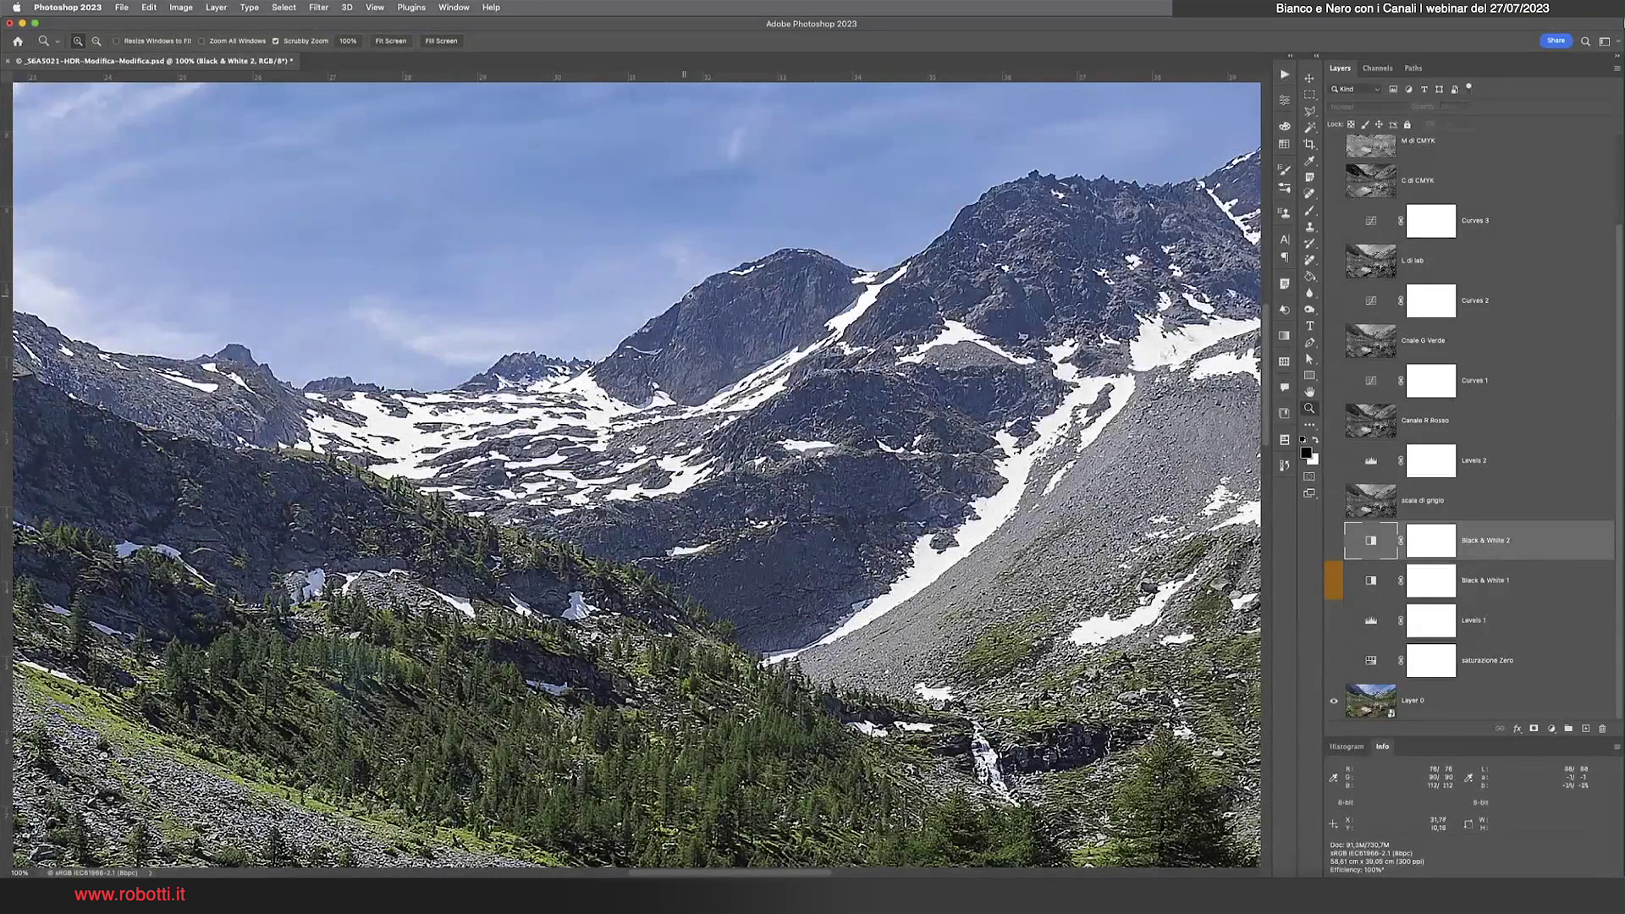
{"action": "left_click", "coordinate": [687, 284]}
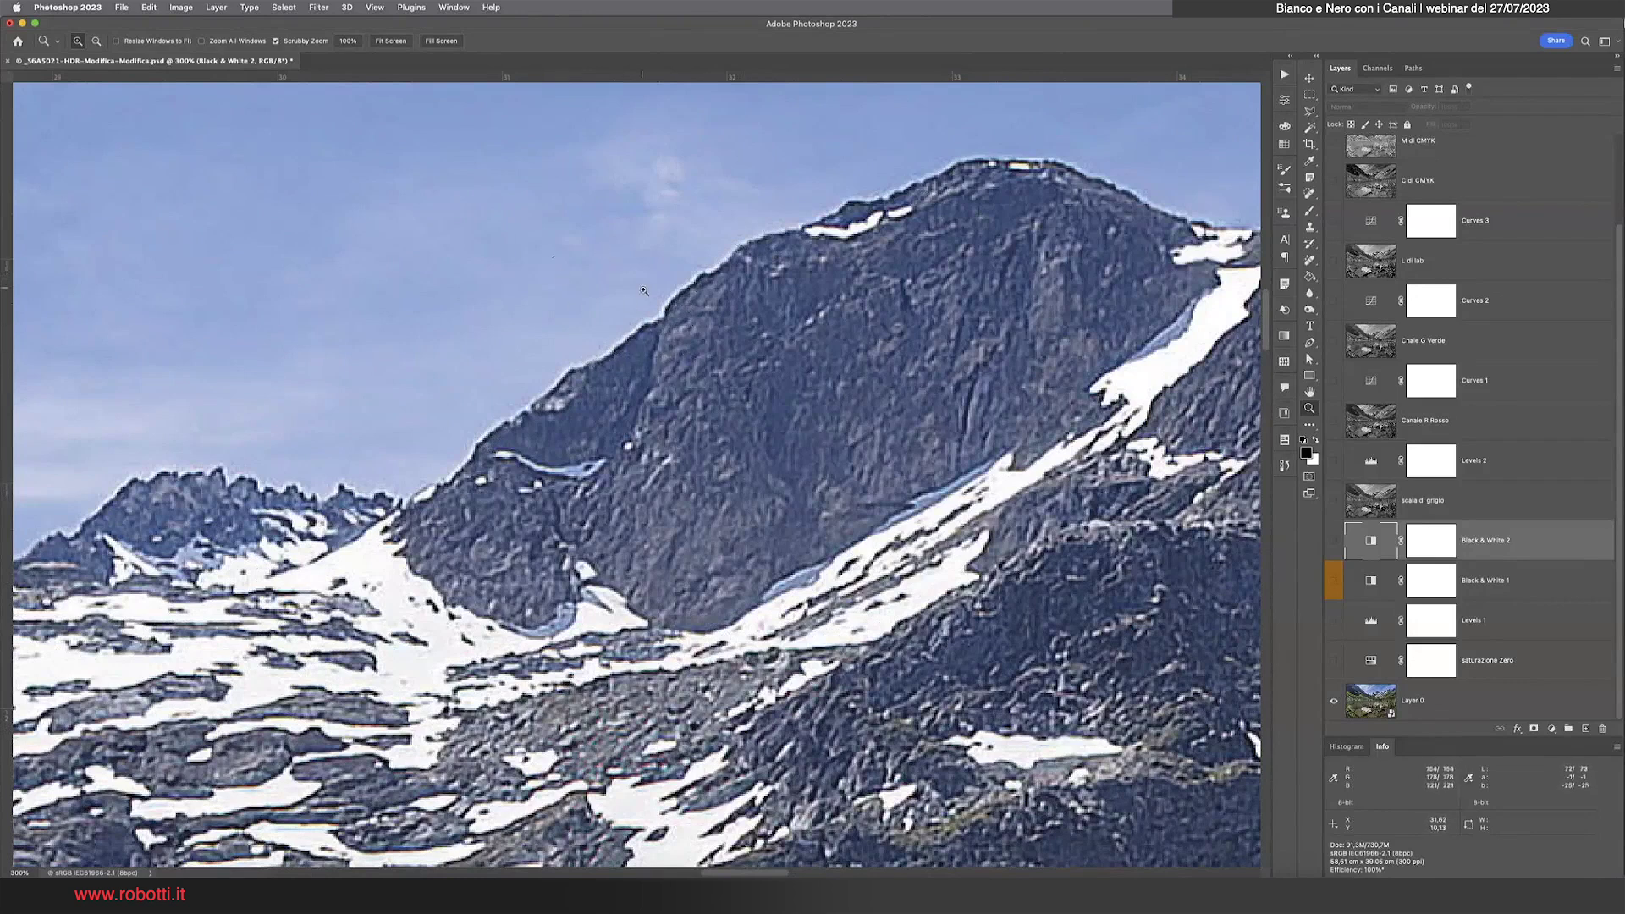
Show Black & White 2 again on the zoomed ridge and briefly review its settings
{"action": "left_click", "coordinate": [1336, 542]}
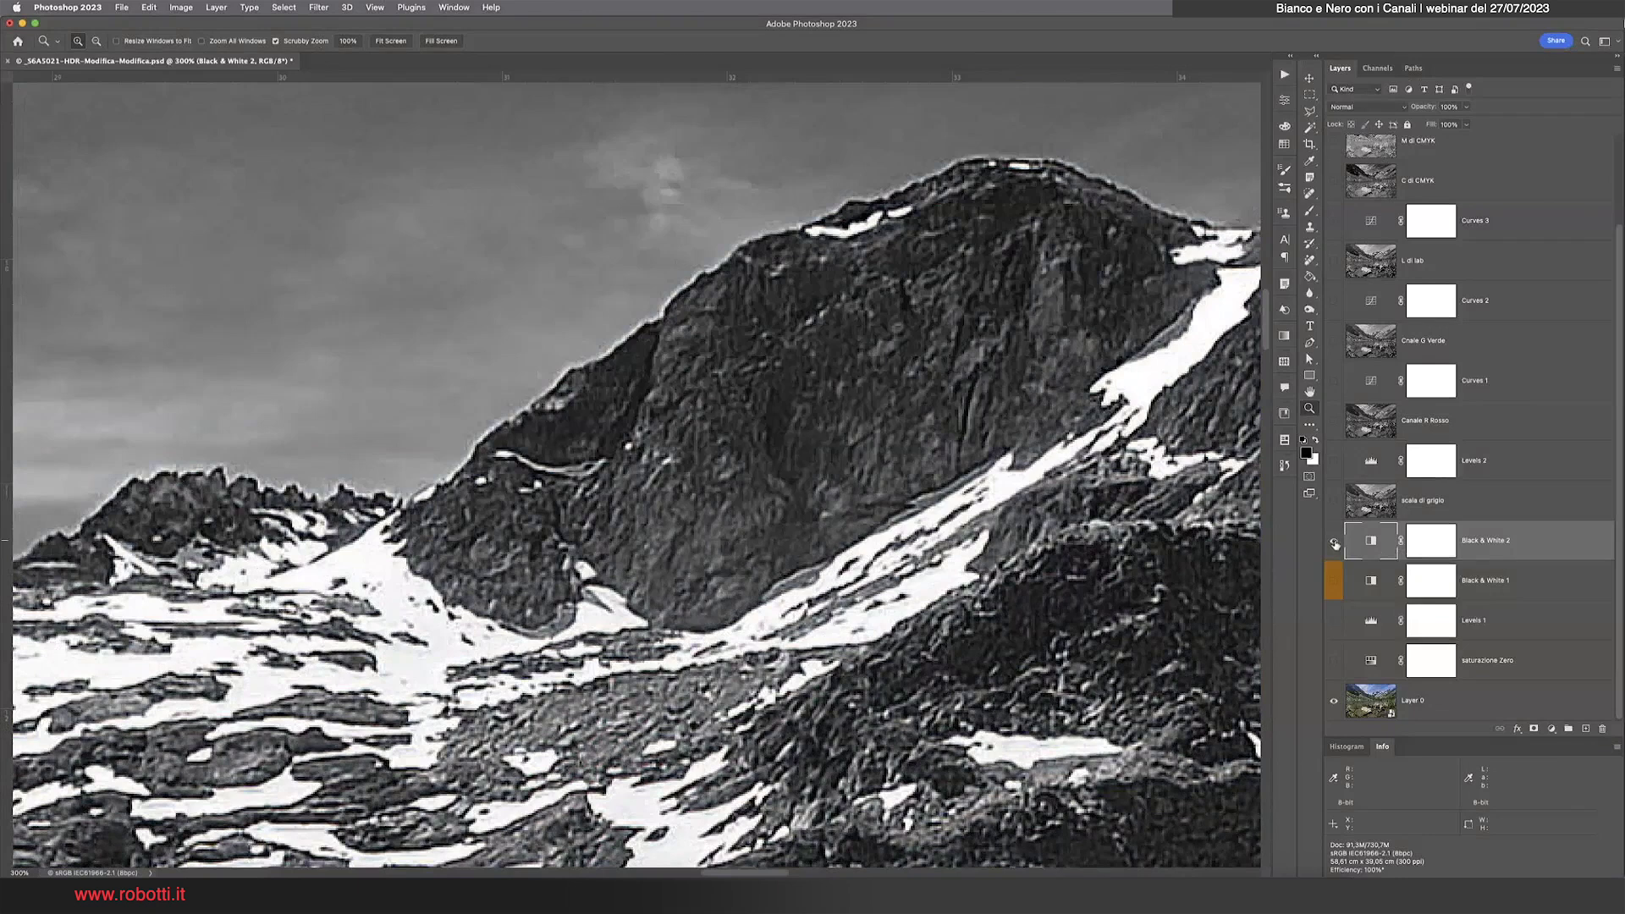
{"action": "double_click", "coordinate": [1372, 540]}
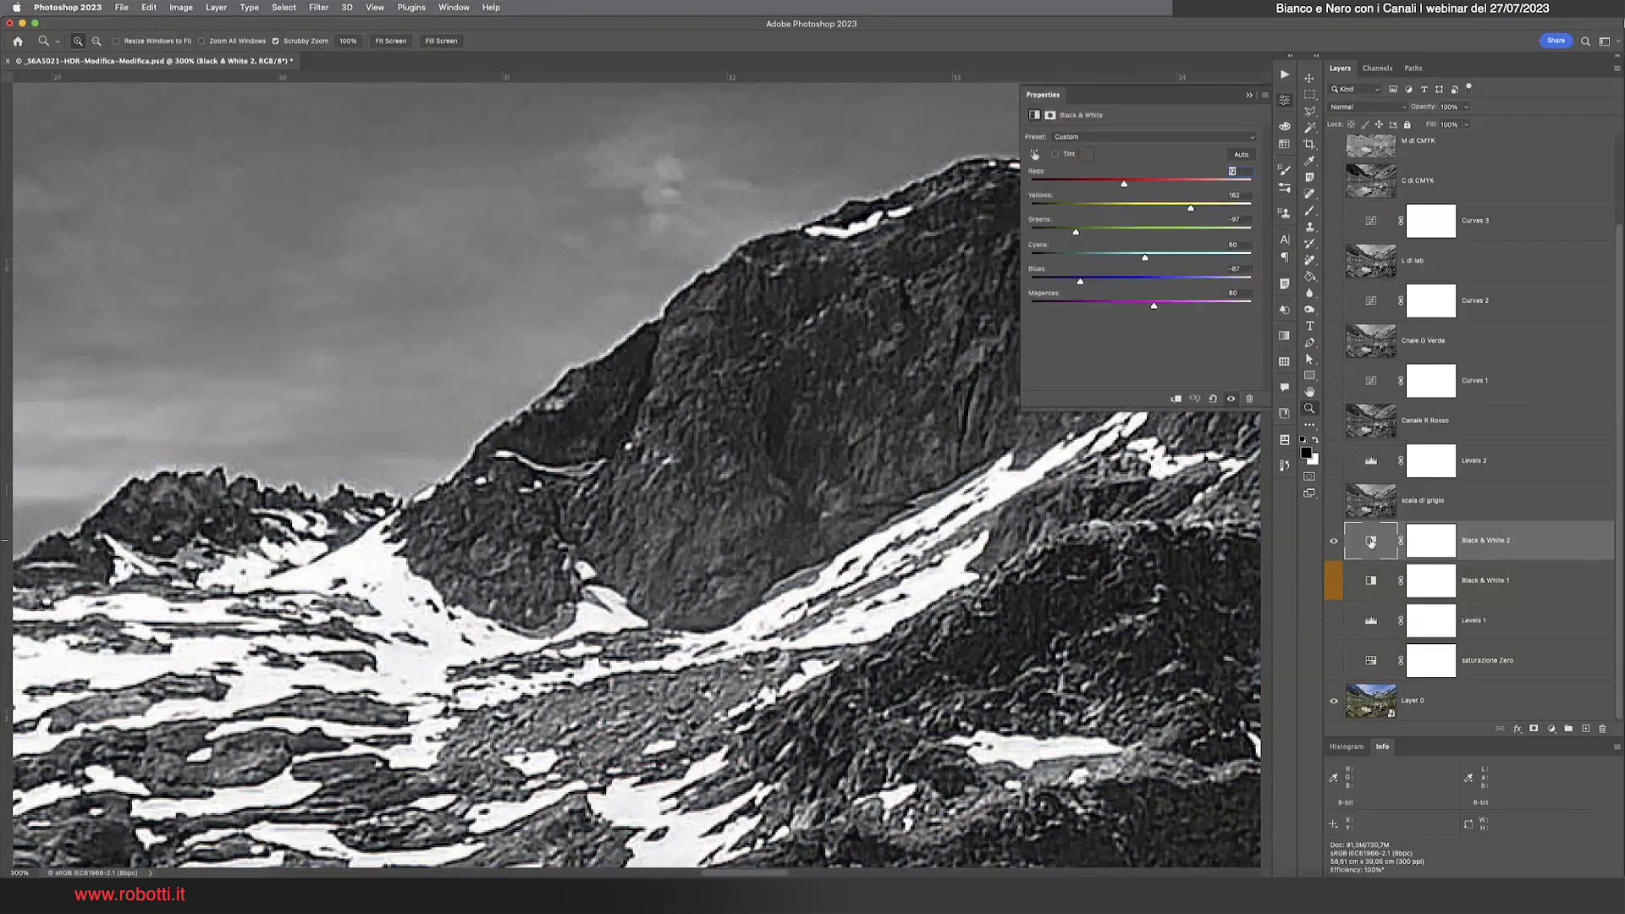
{"action": "left_click", "coordinate": [1285, 100]}
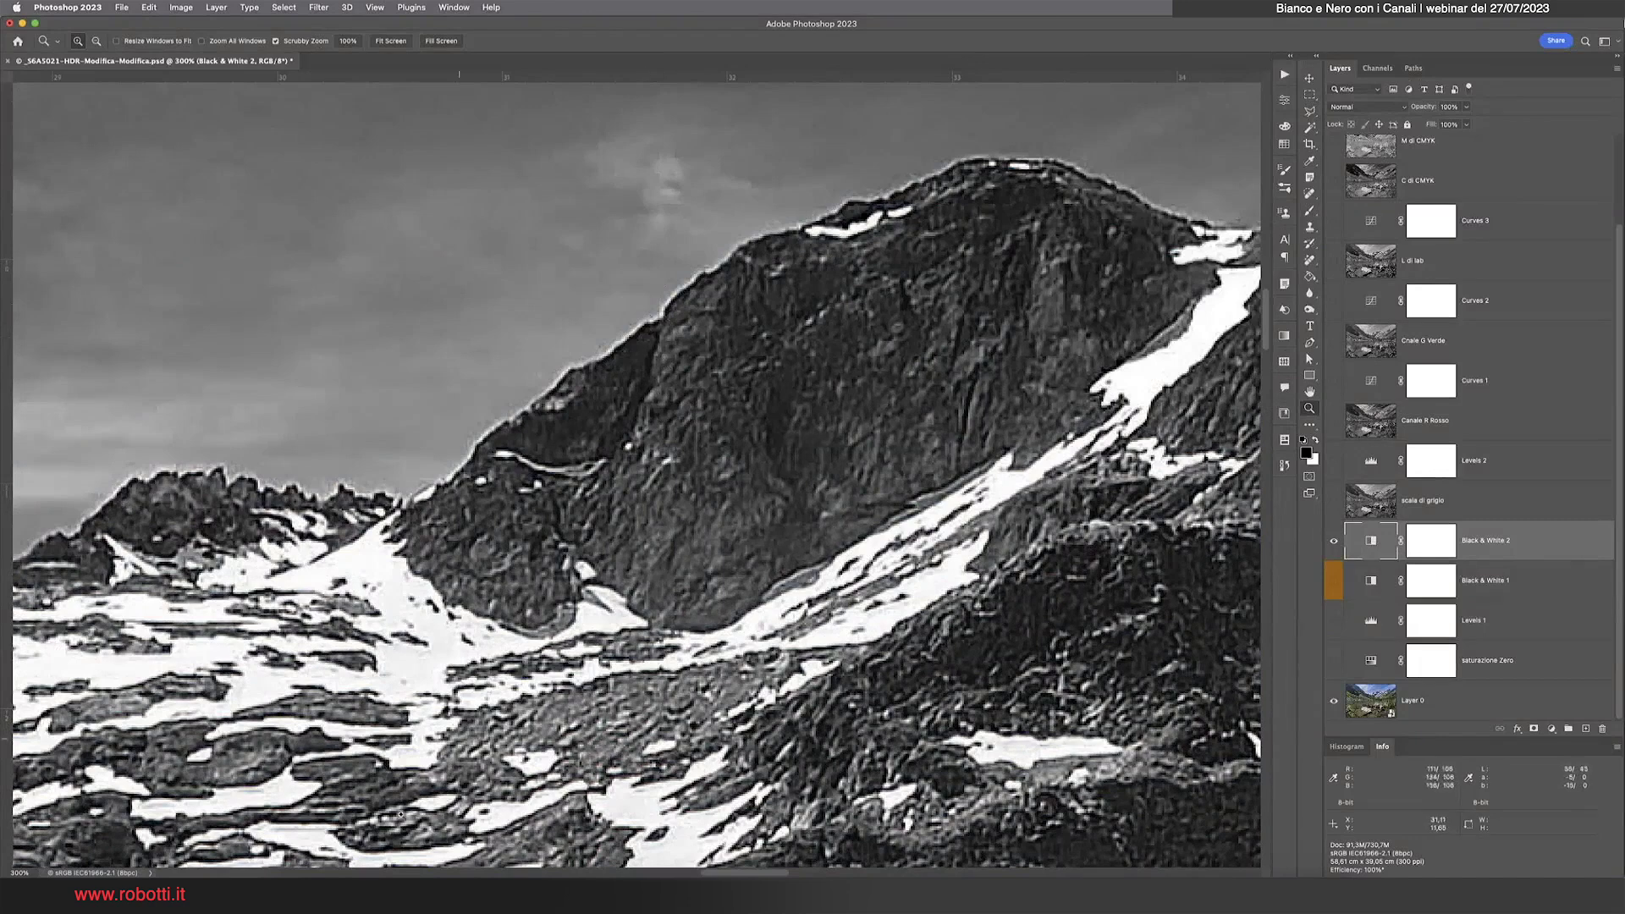
Fit the whole lake scene in the window with Black & White 2 visible
{"action": "key", "text": "ctrl+comma"}
{"action": "key", "text": "ctrl+minus"}
{"action": "key", "text": "ctrl+minus"}
{"action": "key", "text": "ctrl+minus"}
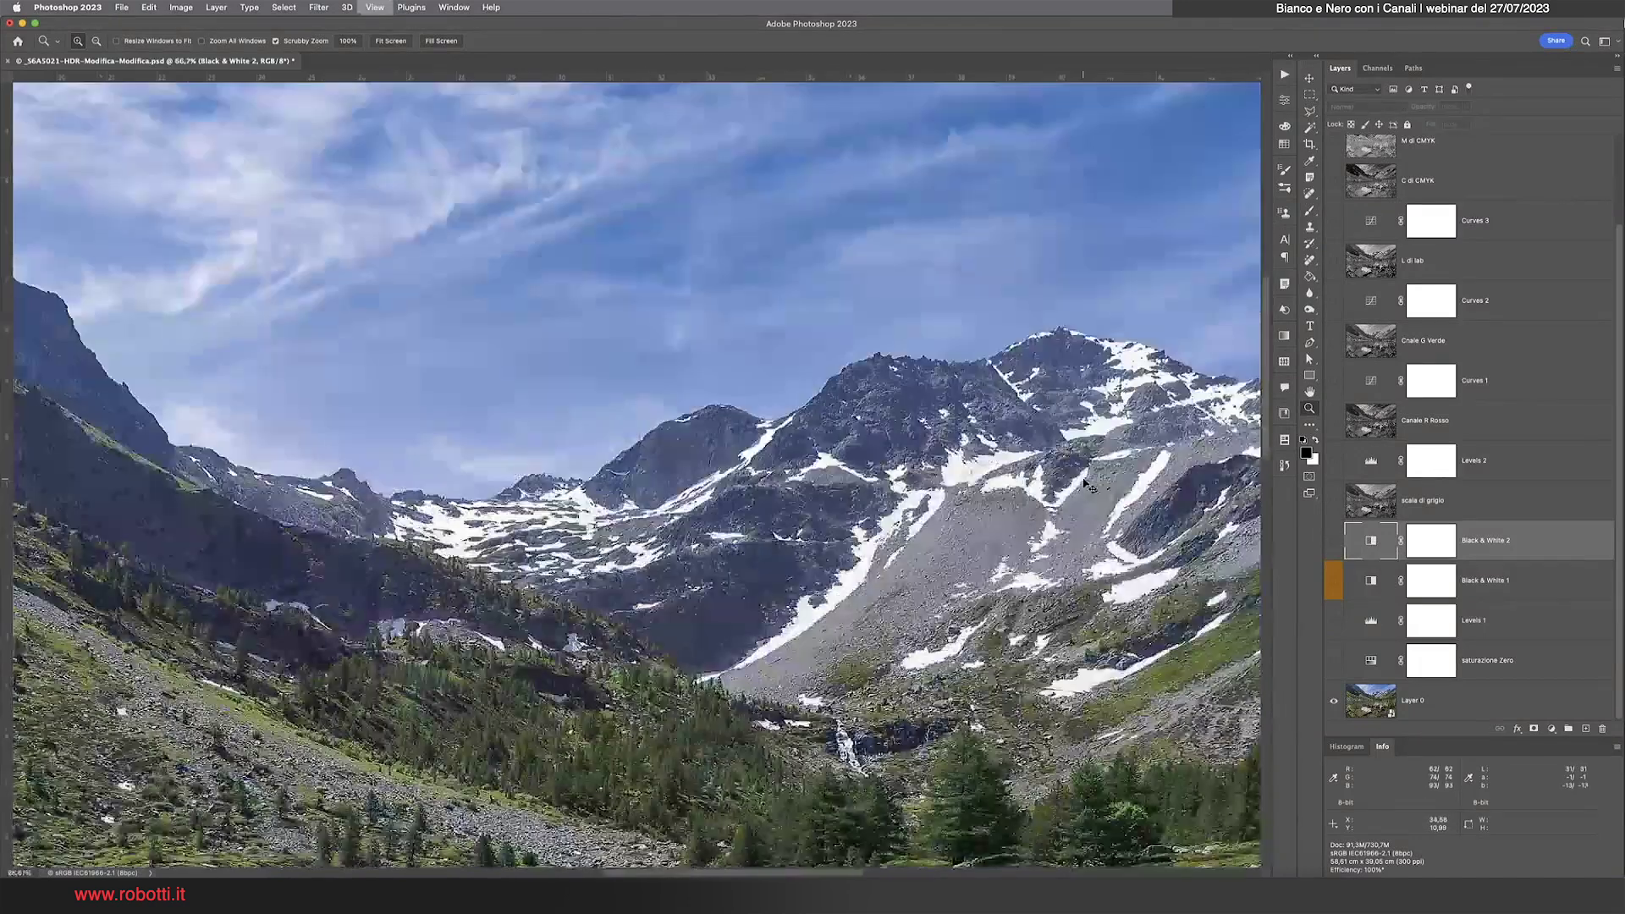
{"action": "key", "text": "ctrl+0"}
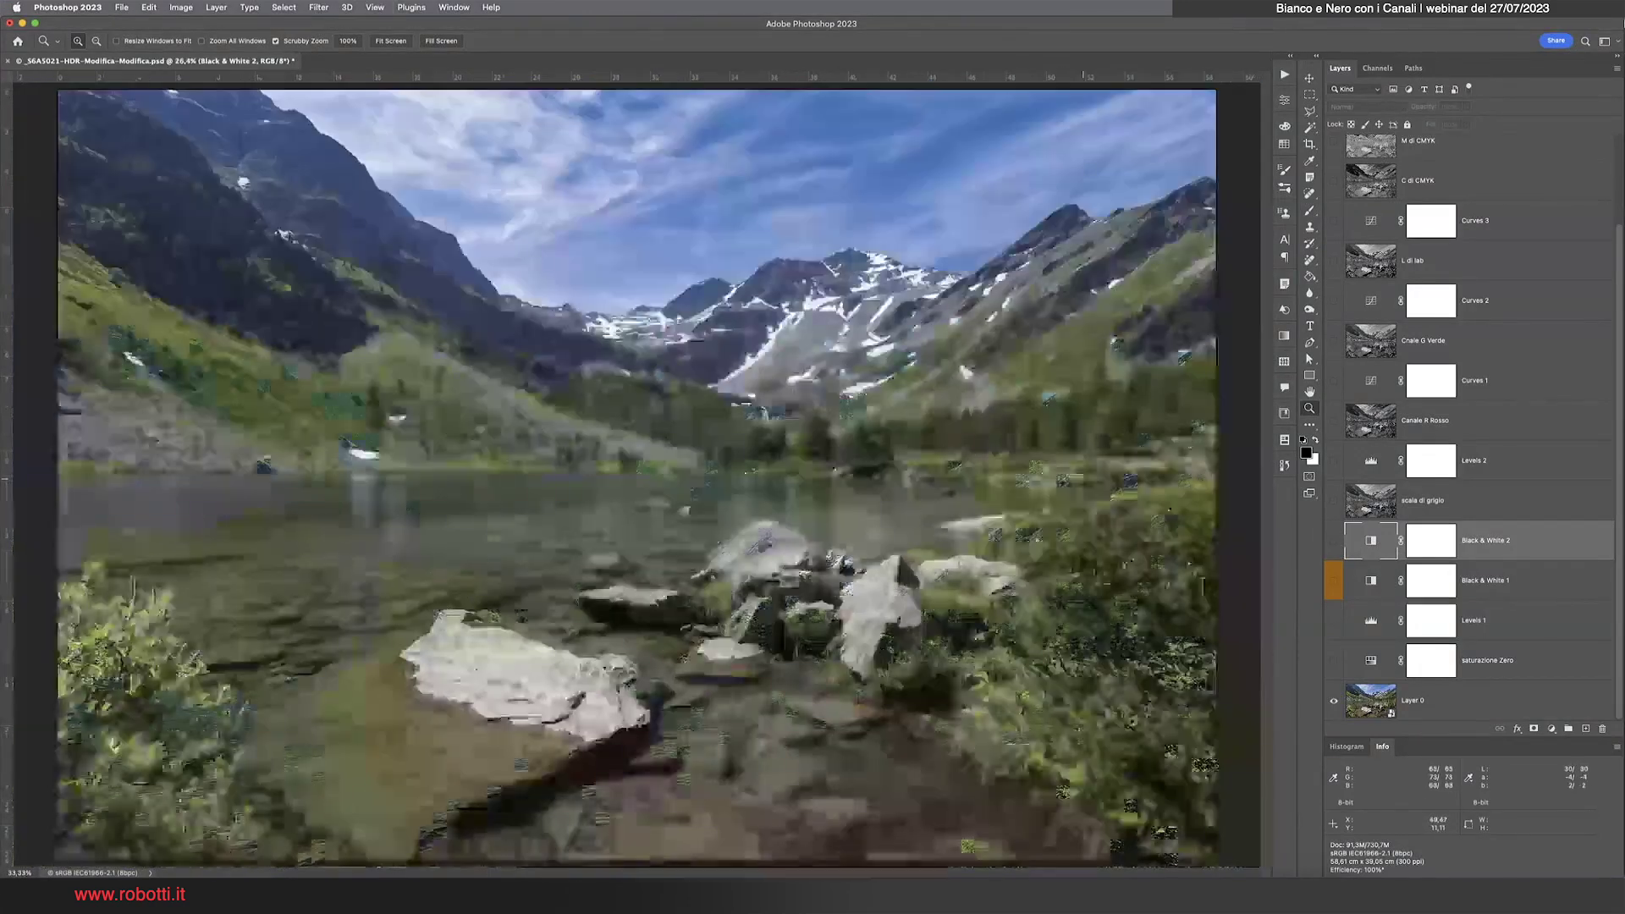
{"action": "left_click", "coordinate": [1335, 540]}
Tune Black & White 2's cyans and blues, settling blues at -77 after comparing with colour
{"action": "double_click", "coordinate": [1372, 542]}
{"action": "mouse_move", "coordinate": [1080, 281]}
{"action": "left_mouse_down"}
{"action": "mouse_move", "coordinate": [1184, 257]}
{"action": "mouse_move", "coordinate": [1126, 264]}
{"action": "left_mouse_up"}
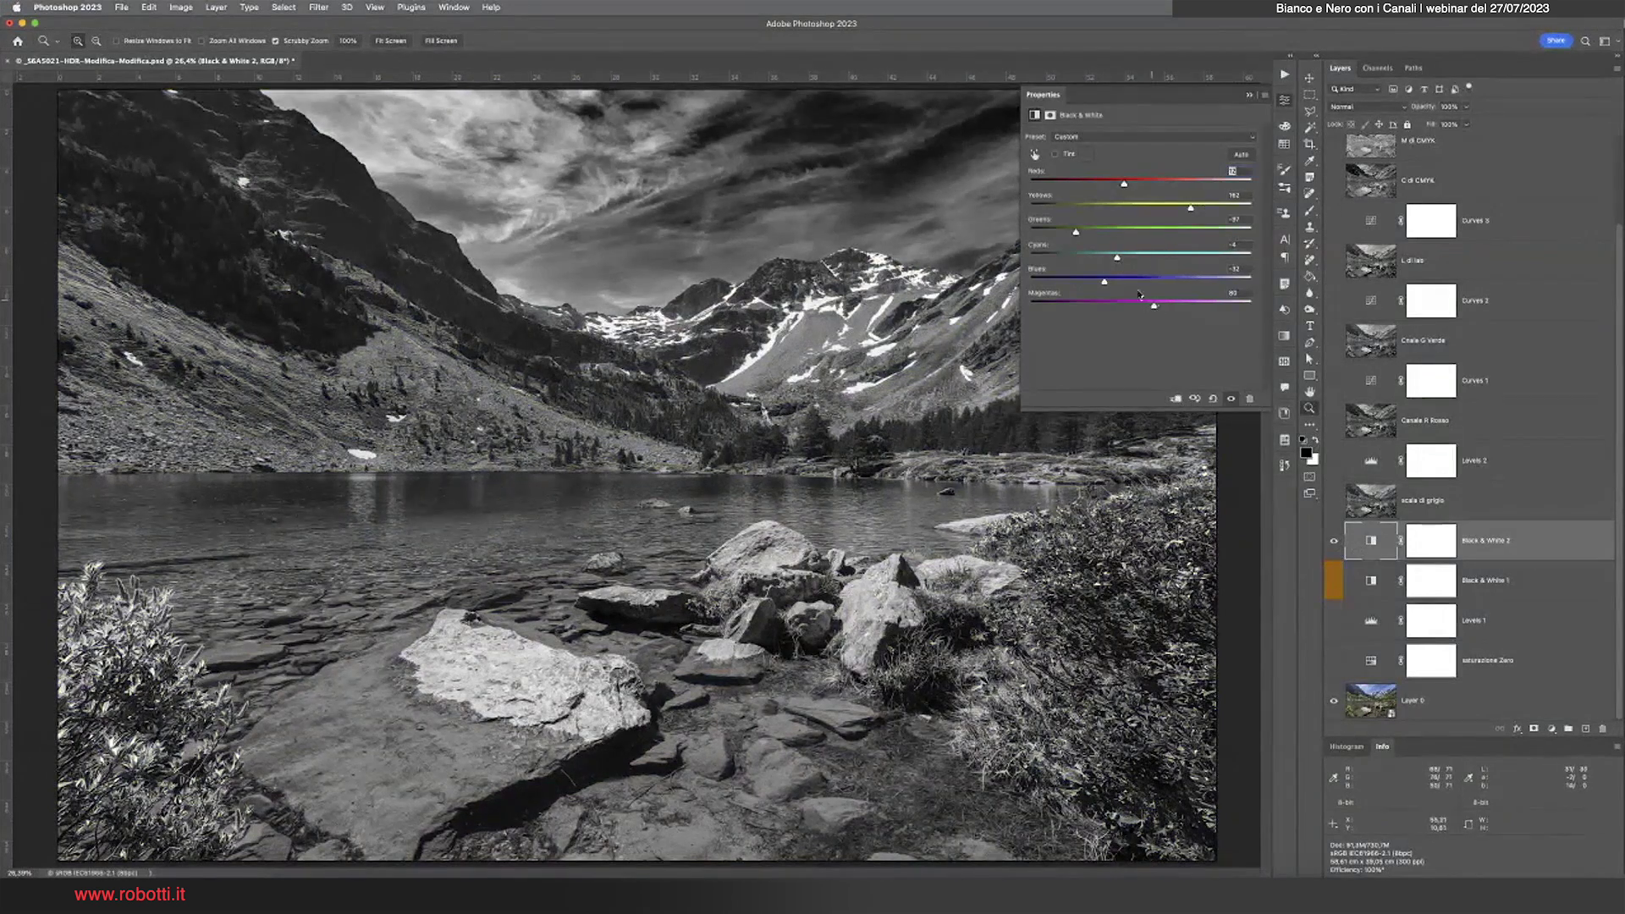
{"action": "left_click_drag", "start_coordinate": [1104, 281], "coordinate": [1071, 283]}
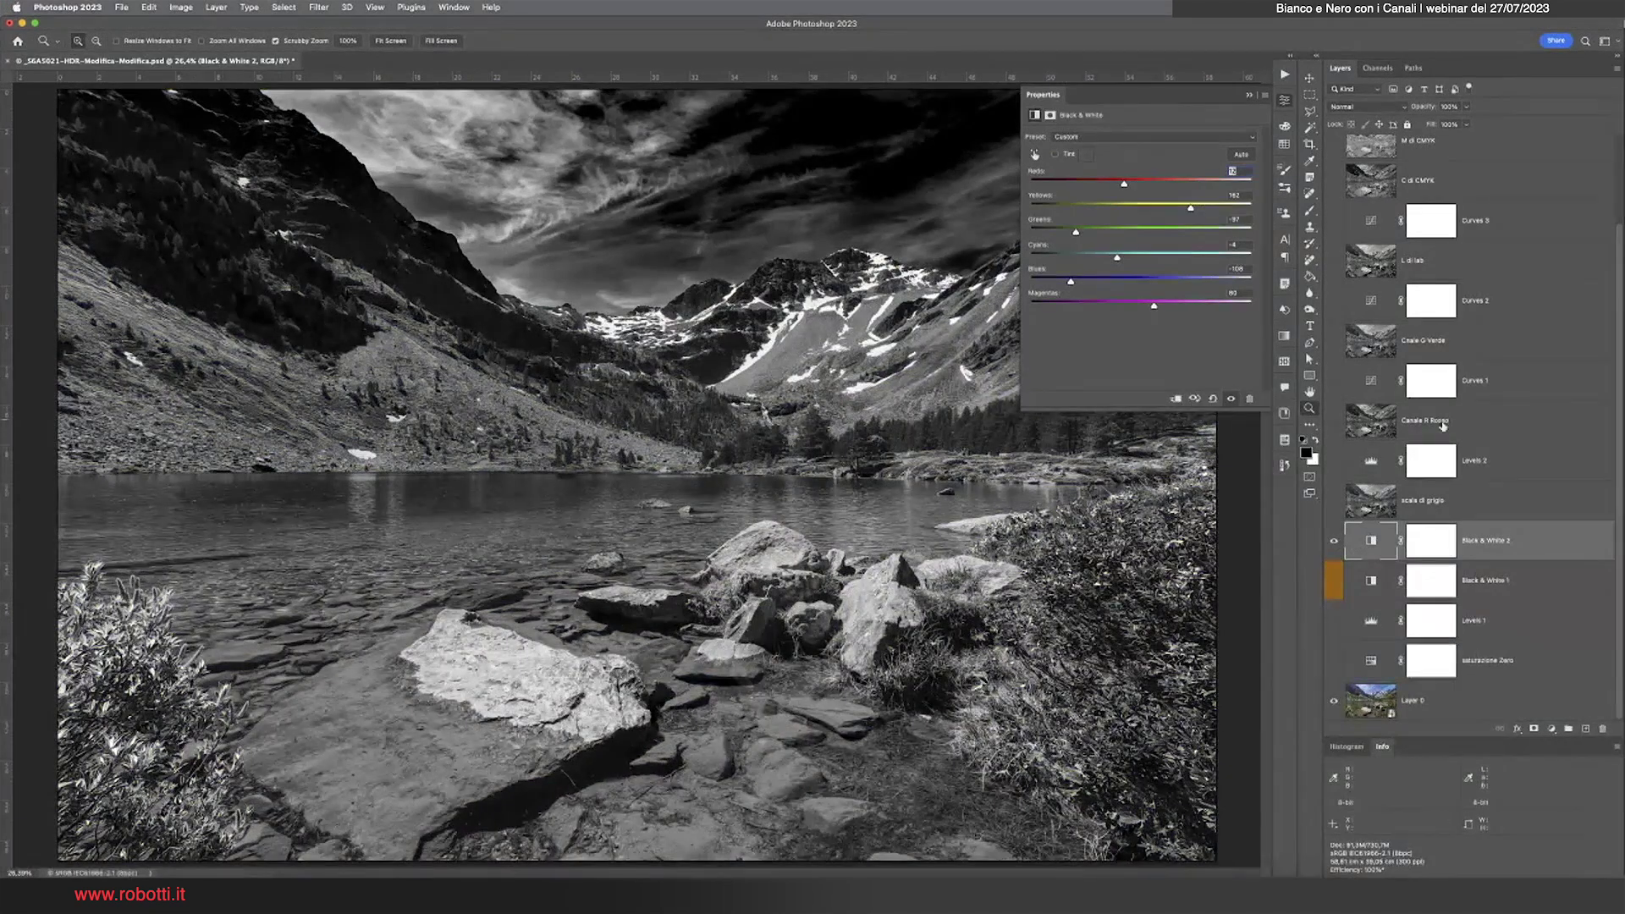
{"action": "left_click", "coordinate": [1232, 401]}
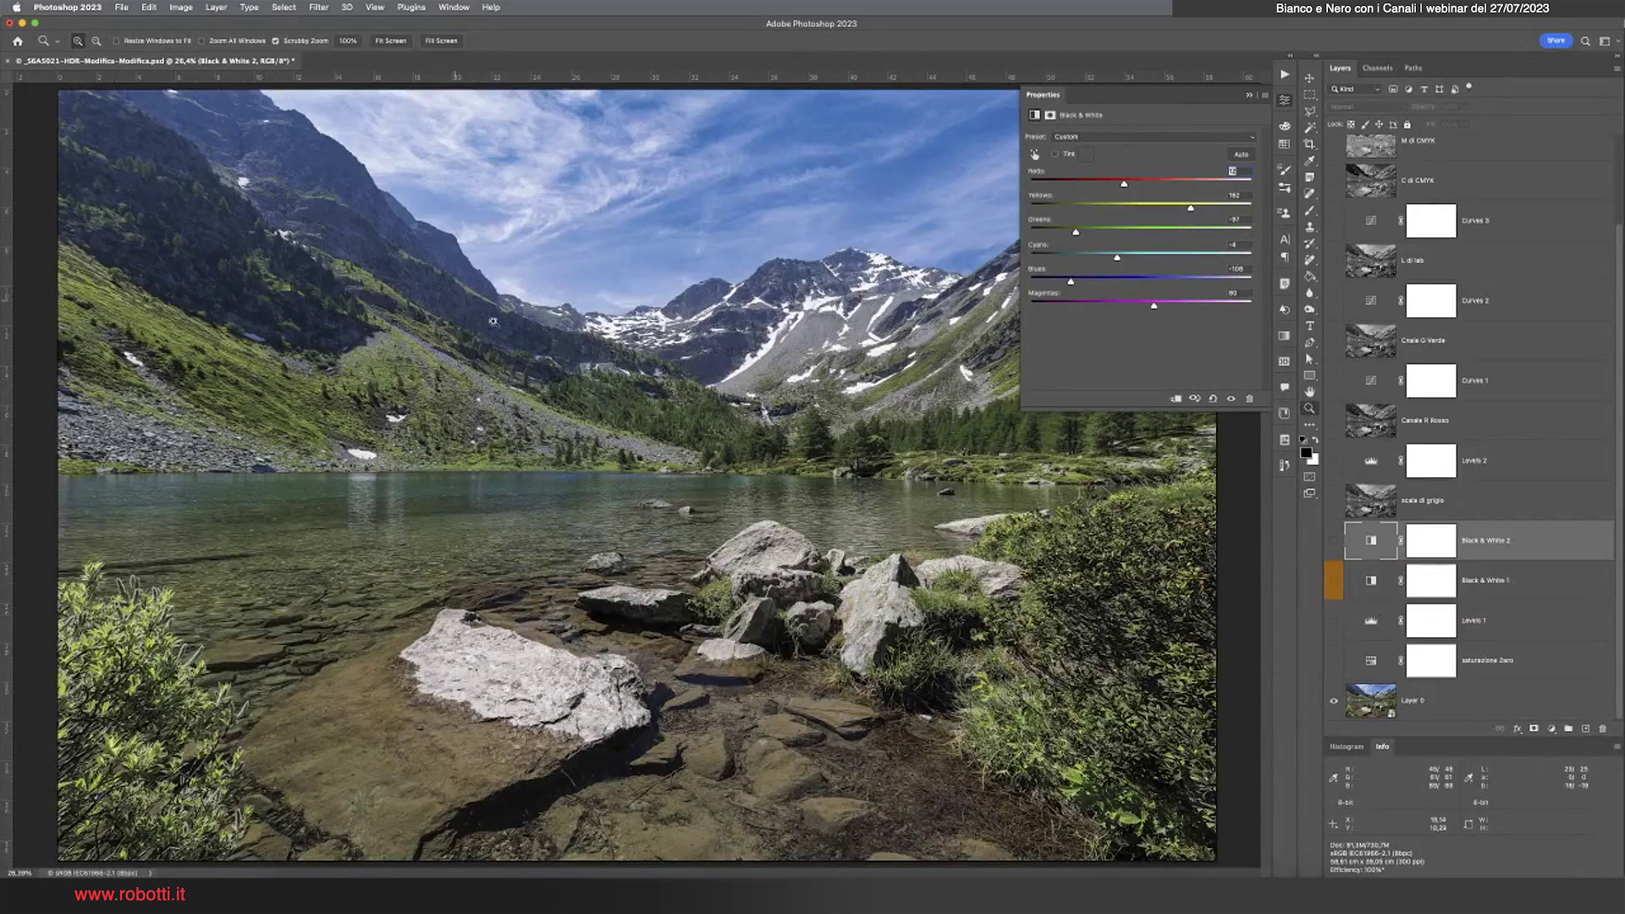
{"action": "left_click", "coordinate": [1232, 399]}
{"action": "mouse_move", "coordinate": [1071, 281]}
{"action": "left_mouse_down"}
{"action": "mouse_move", "coordinate": [1118, 282]}
{"action": "mouse_move", "coordinate": [1085, 282]}
{"action": "left_mouse_up"}
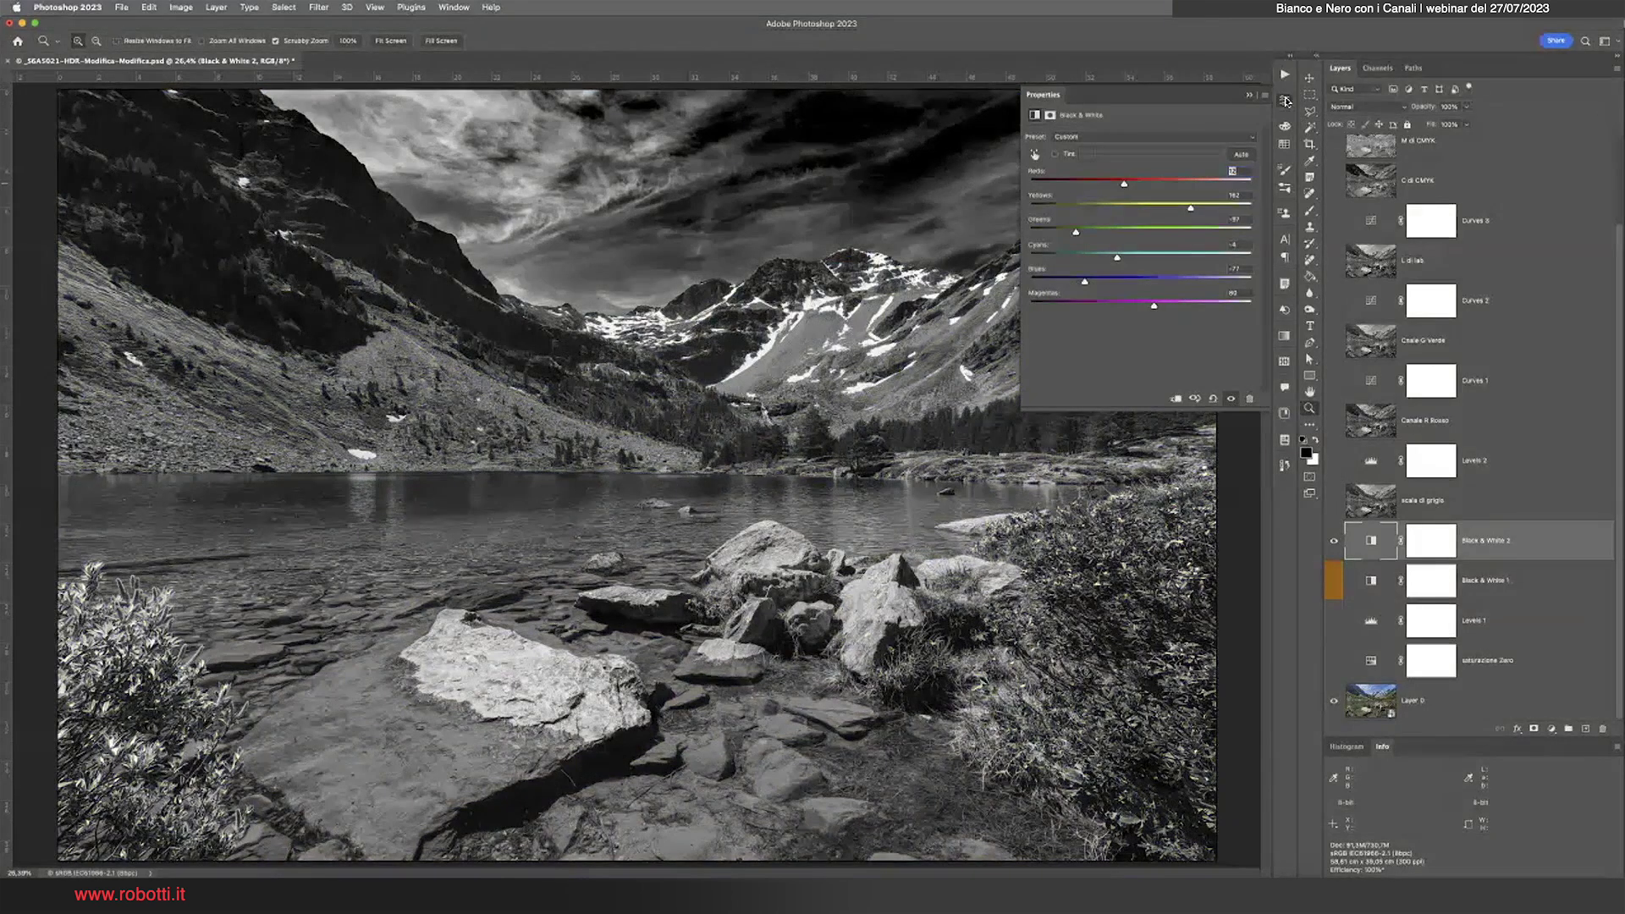
{"action": "left_click", "coordinate": [1285, 100]}
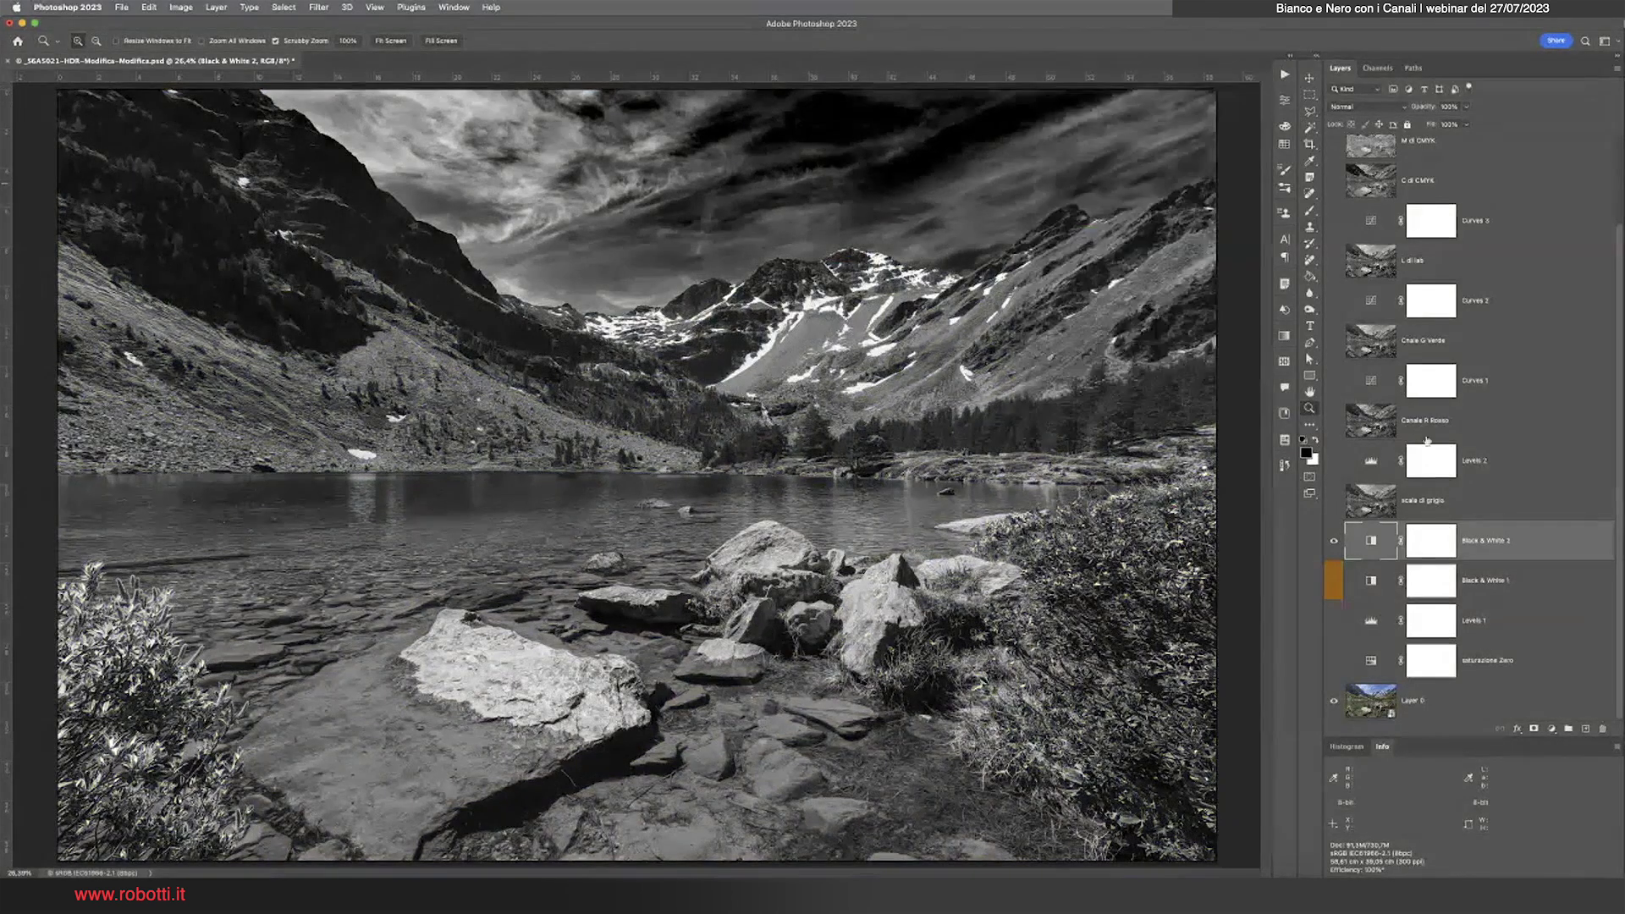
{"action": "left_click", "coordinate": [1554, 730]}
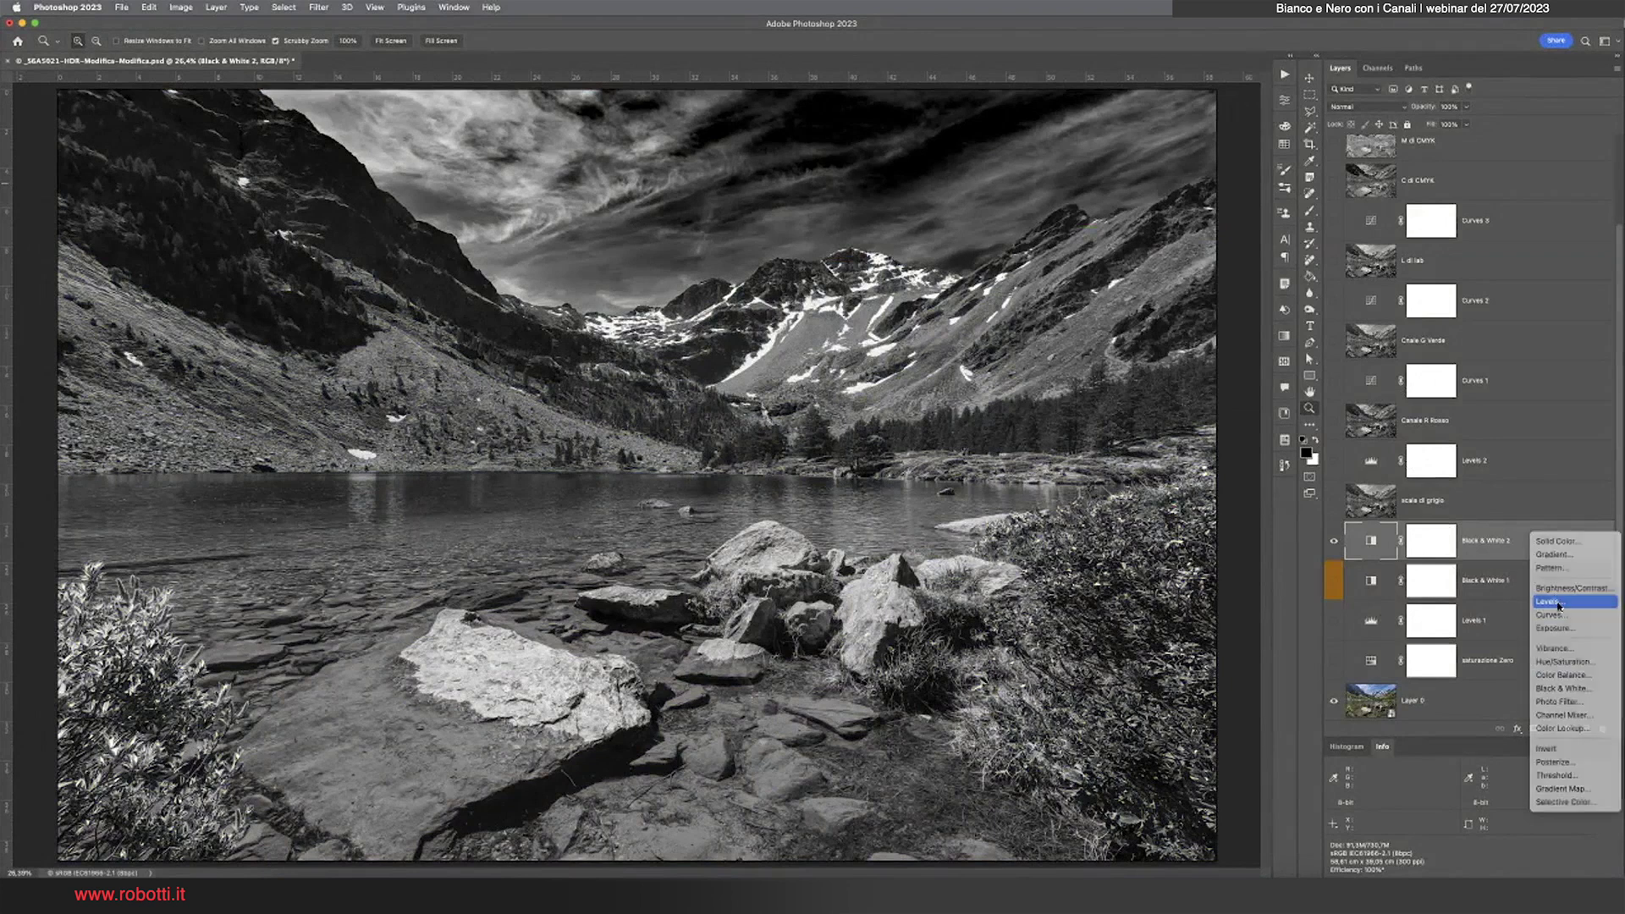
Add Levels 3 with black input 21 and white about 217, then delete it
{"action": "left_click", "coordinate": [1559, 602]}
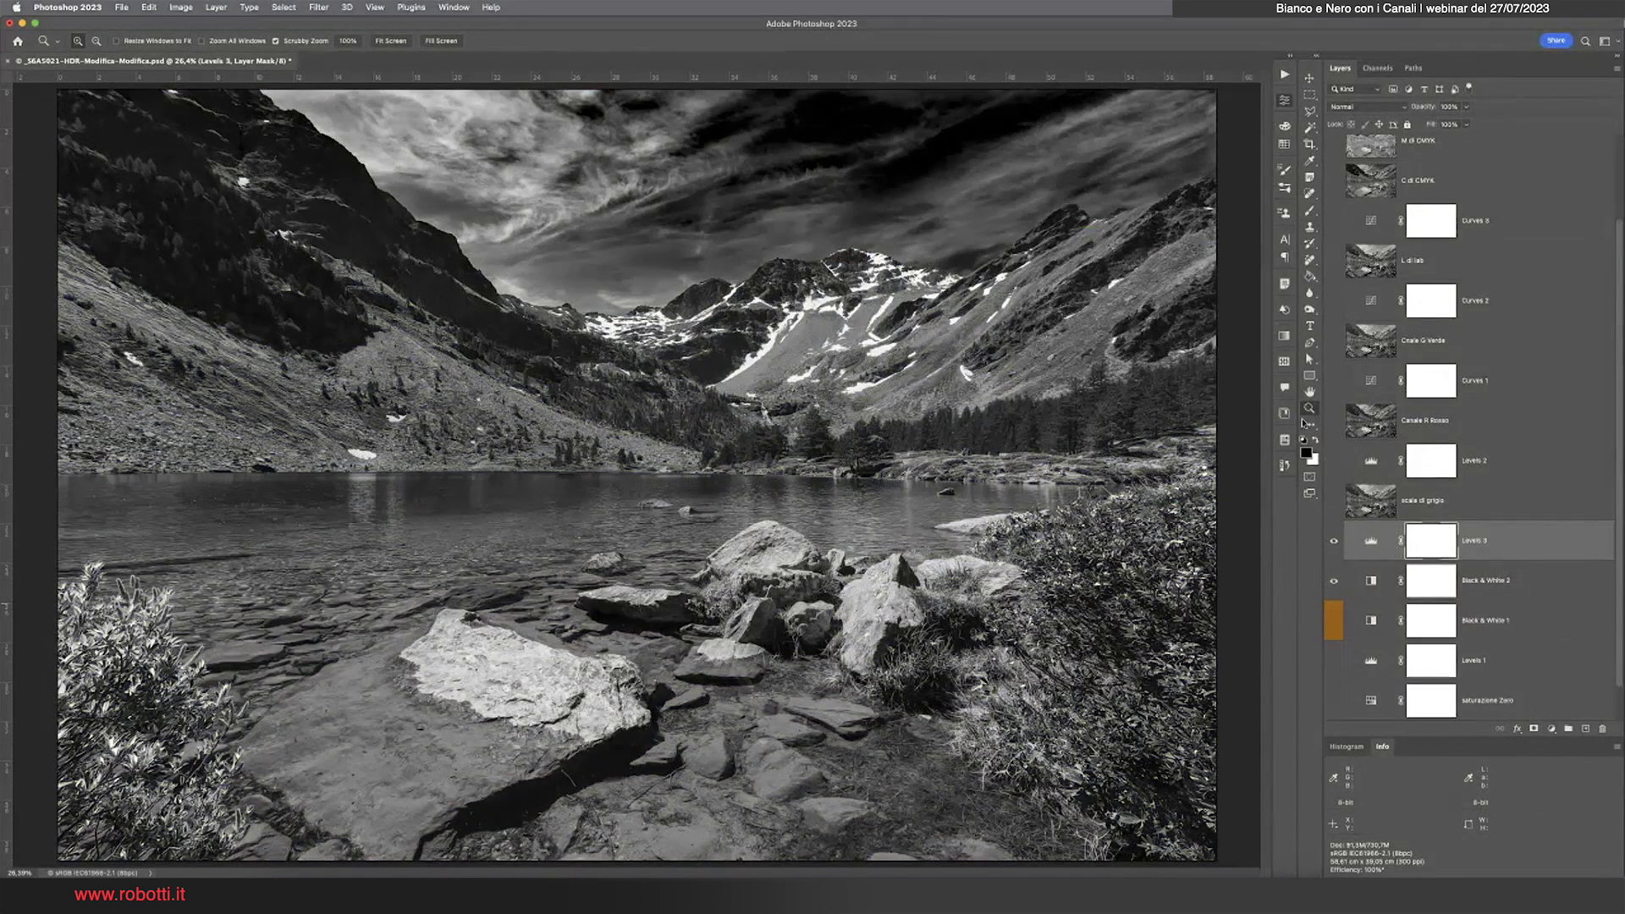
{"action": "left_click_drag", "start_coordinate": [1070, 229], "coordinate": [1083, 229]}
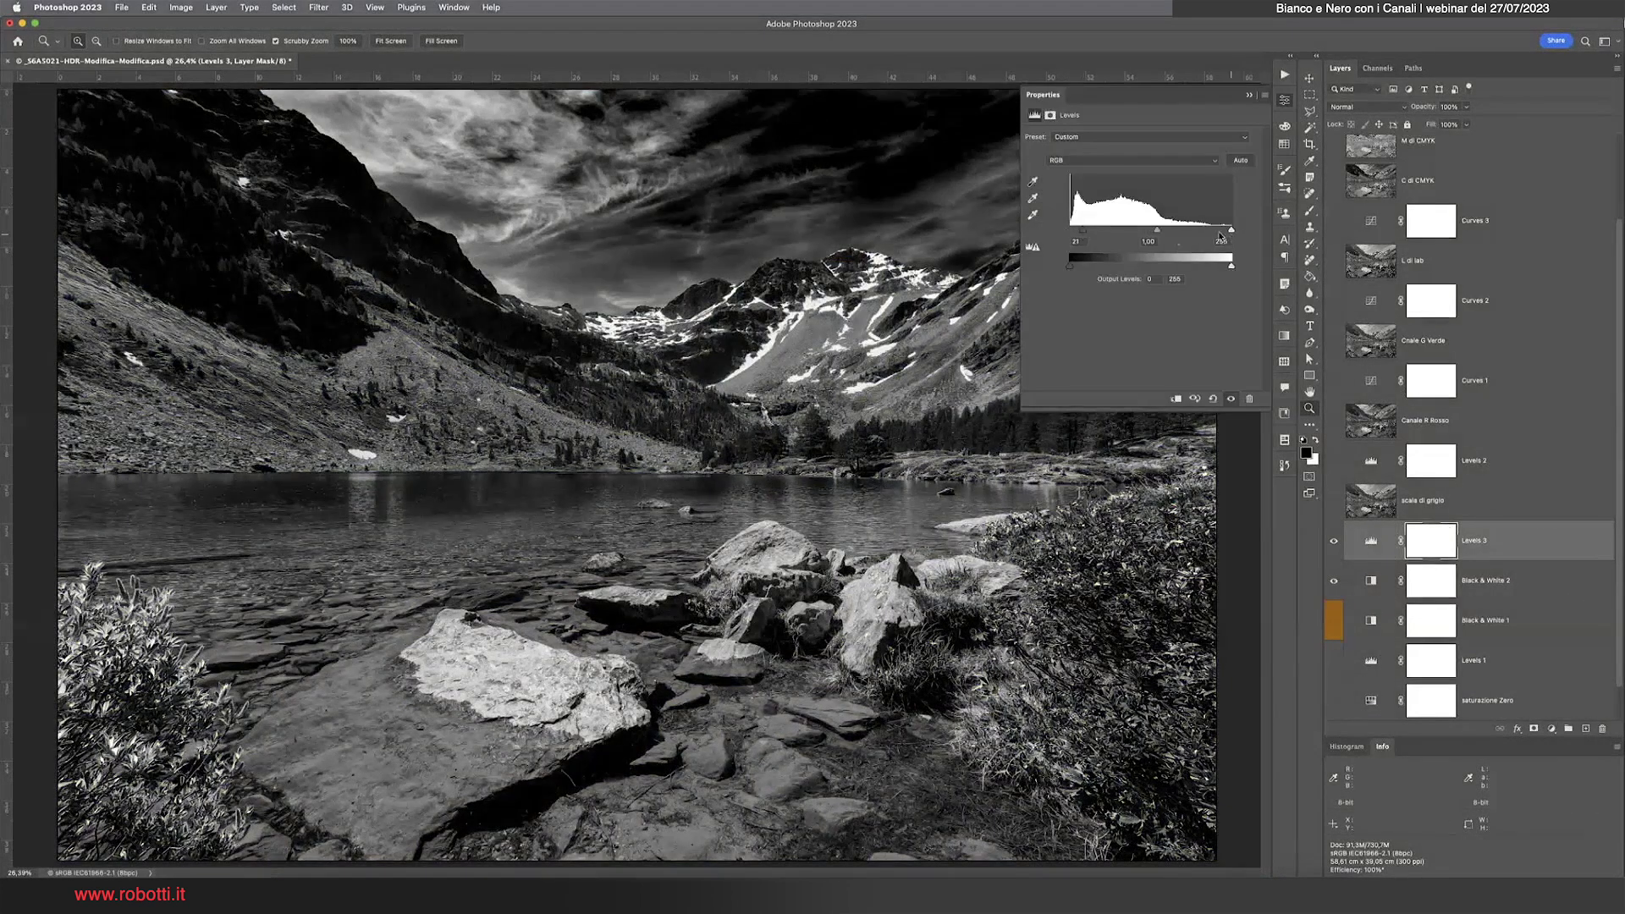
{"action": "left_click_drag", "start_coordinate": [1232, 229], "coordinate": [1122, 230]}
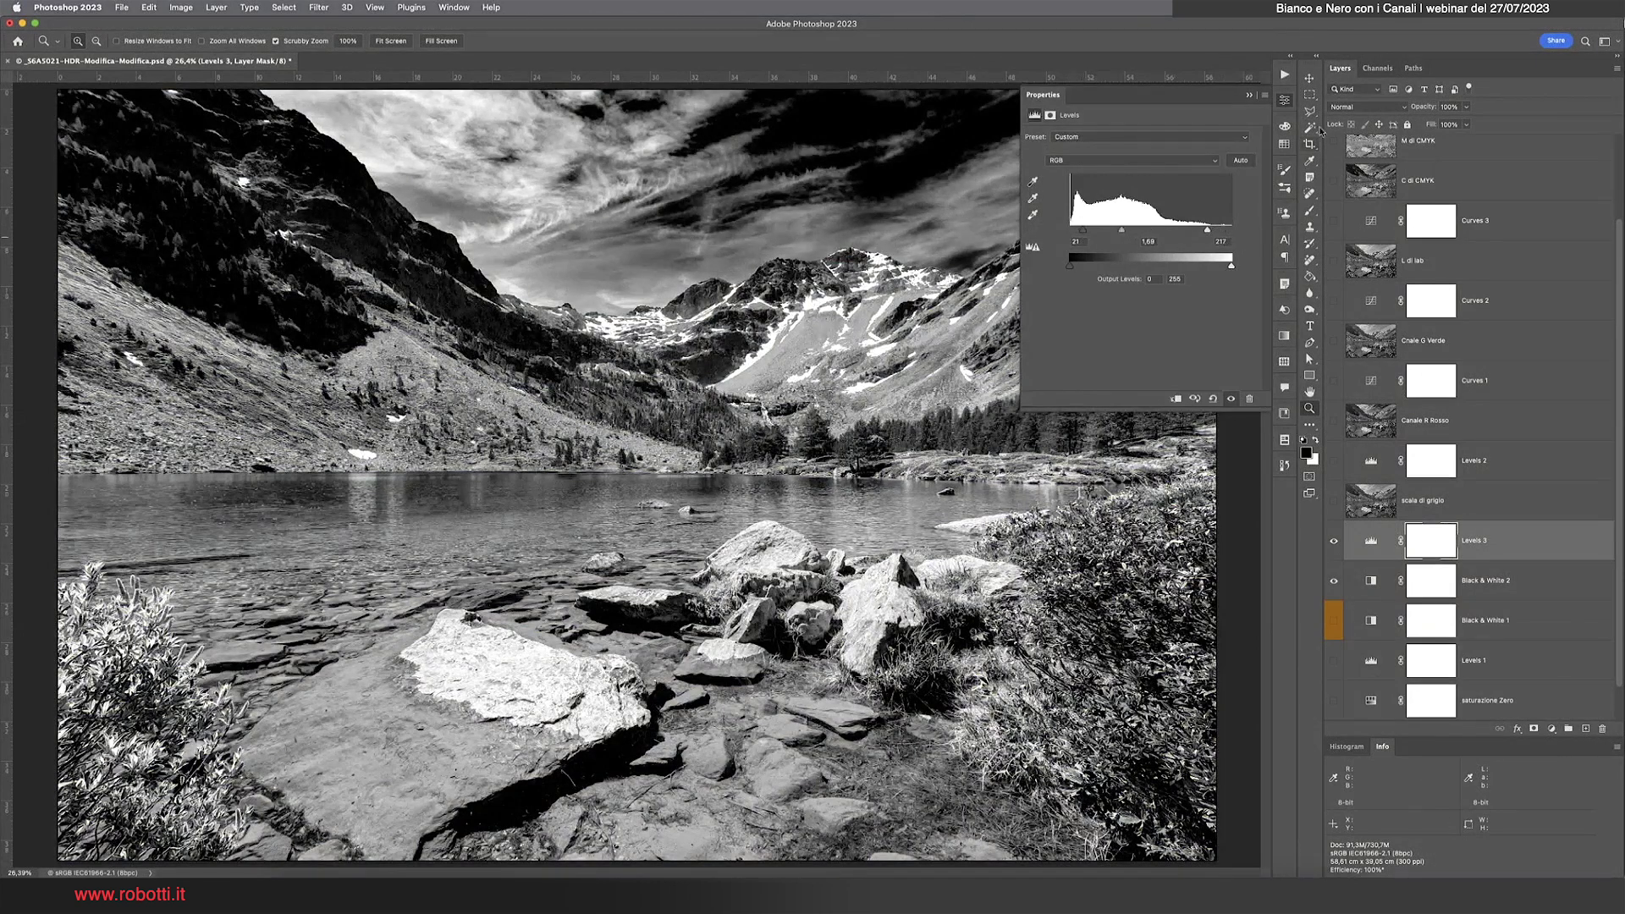
{"action": "left_click", "coordinate": [1285, 102]}
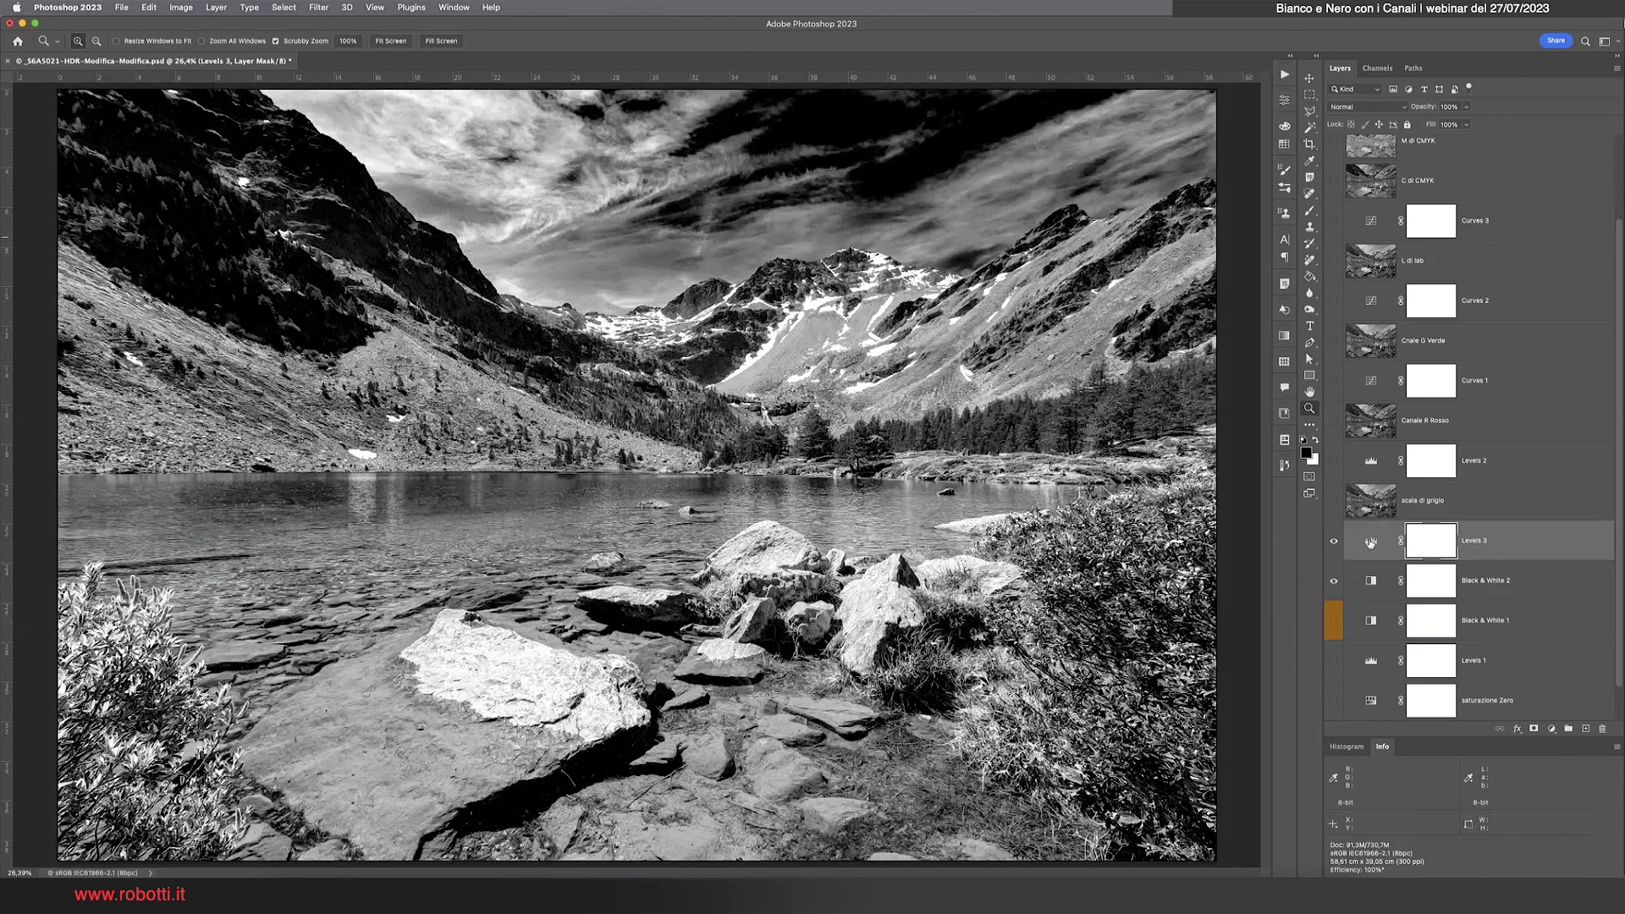
{"action": "left_click_drag", "start_coordinate": [1371, 542], "coordinate": [1603, 730]}
{"action": "left_click_drag", "start_coordinate": [1372, 541], "coordinate": [1602, 729]}
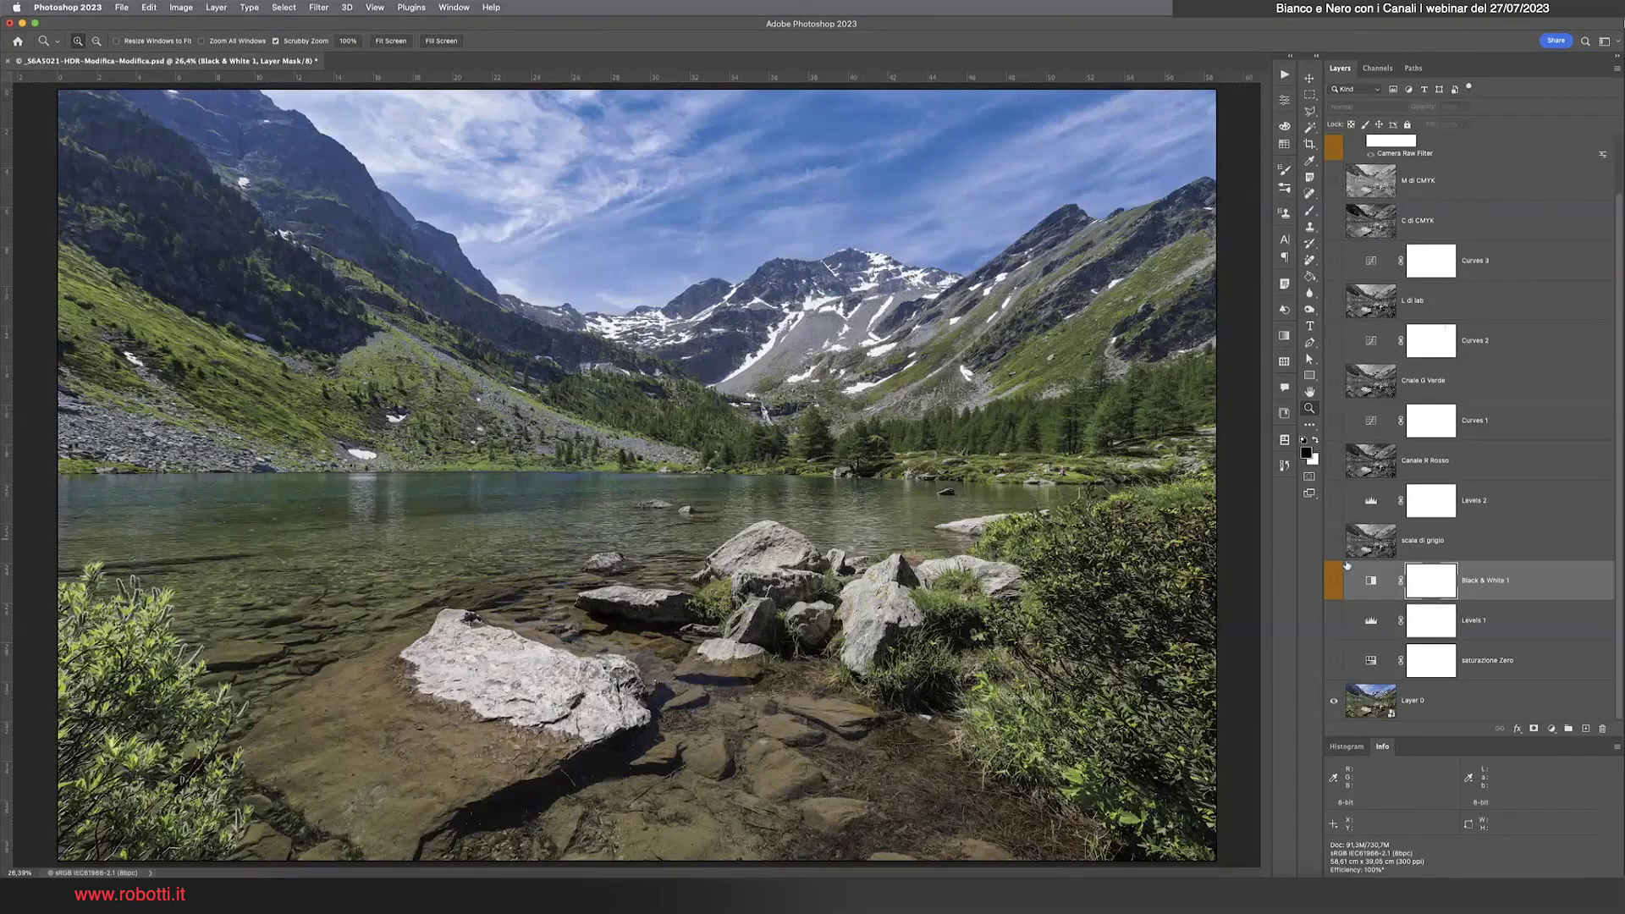
{"action": "left_click", "coordinate": [1334, 460]}
{"action": "left_click", "coordinate": [1360, 463]}
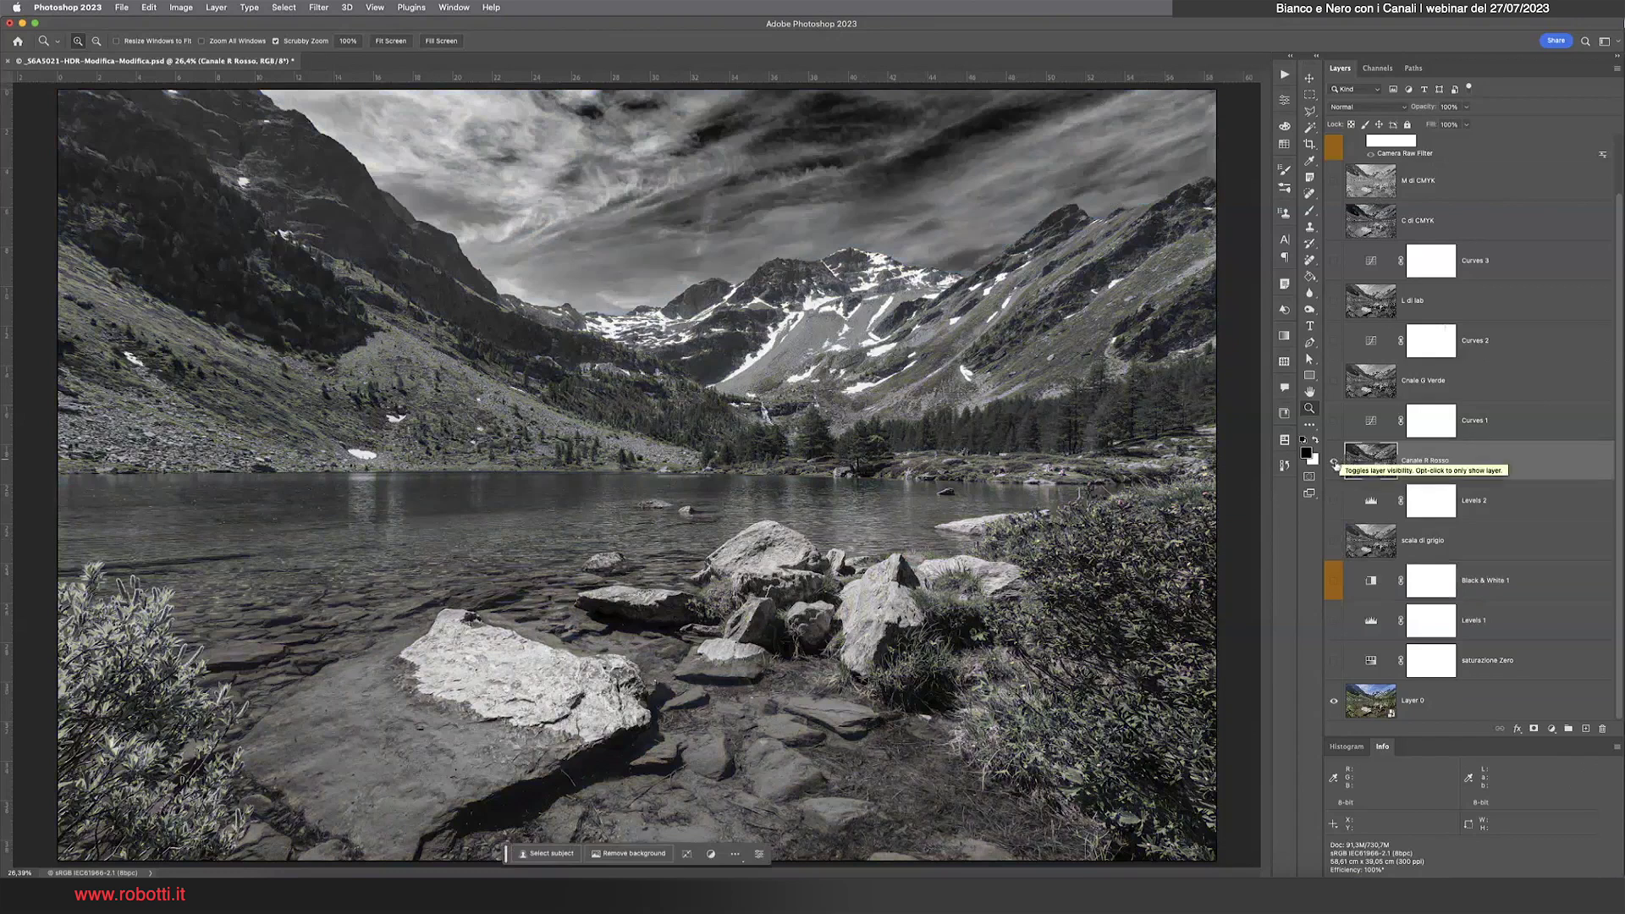
{"action": "left_click", "coordinate": [1334, 462]}
{"action": "left_click", "coordinate": [1364, 703]}
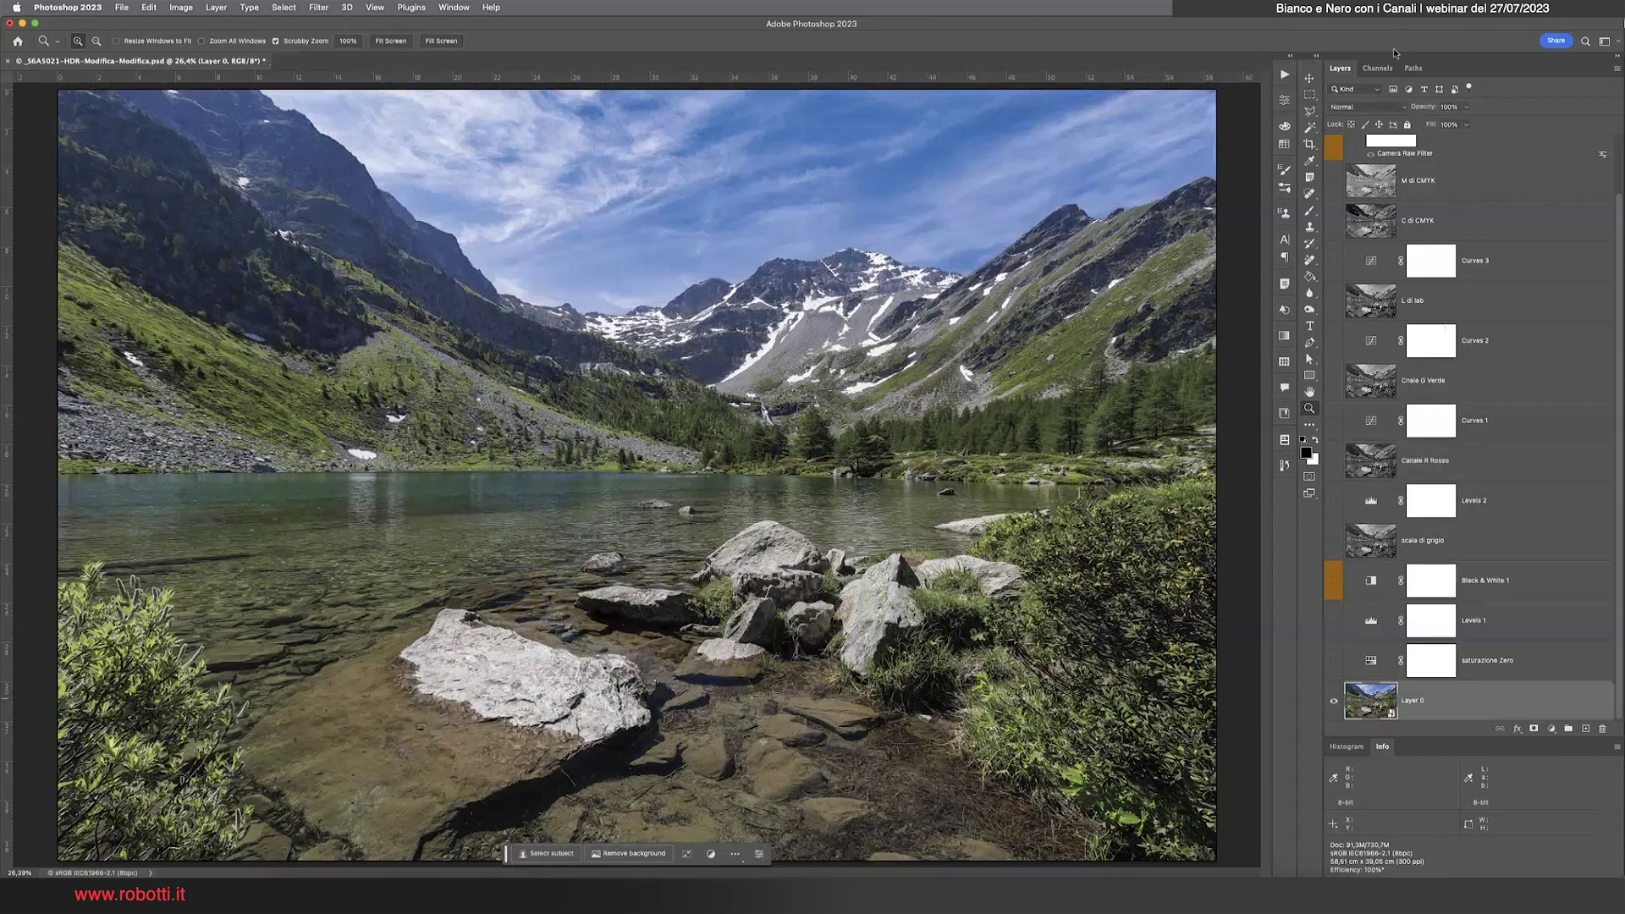
{"action": "left_click", "coordinate": [1377, 69]}
{"action": "left_click", "coordinate": [1427, 144]}
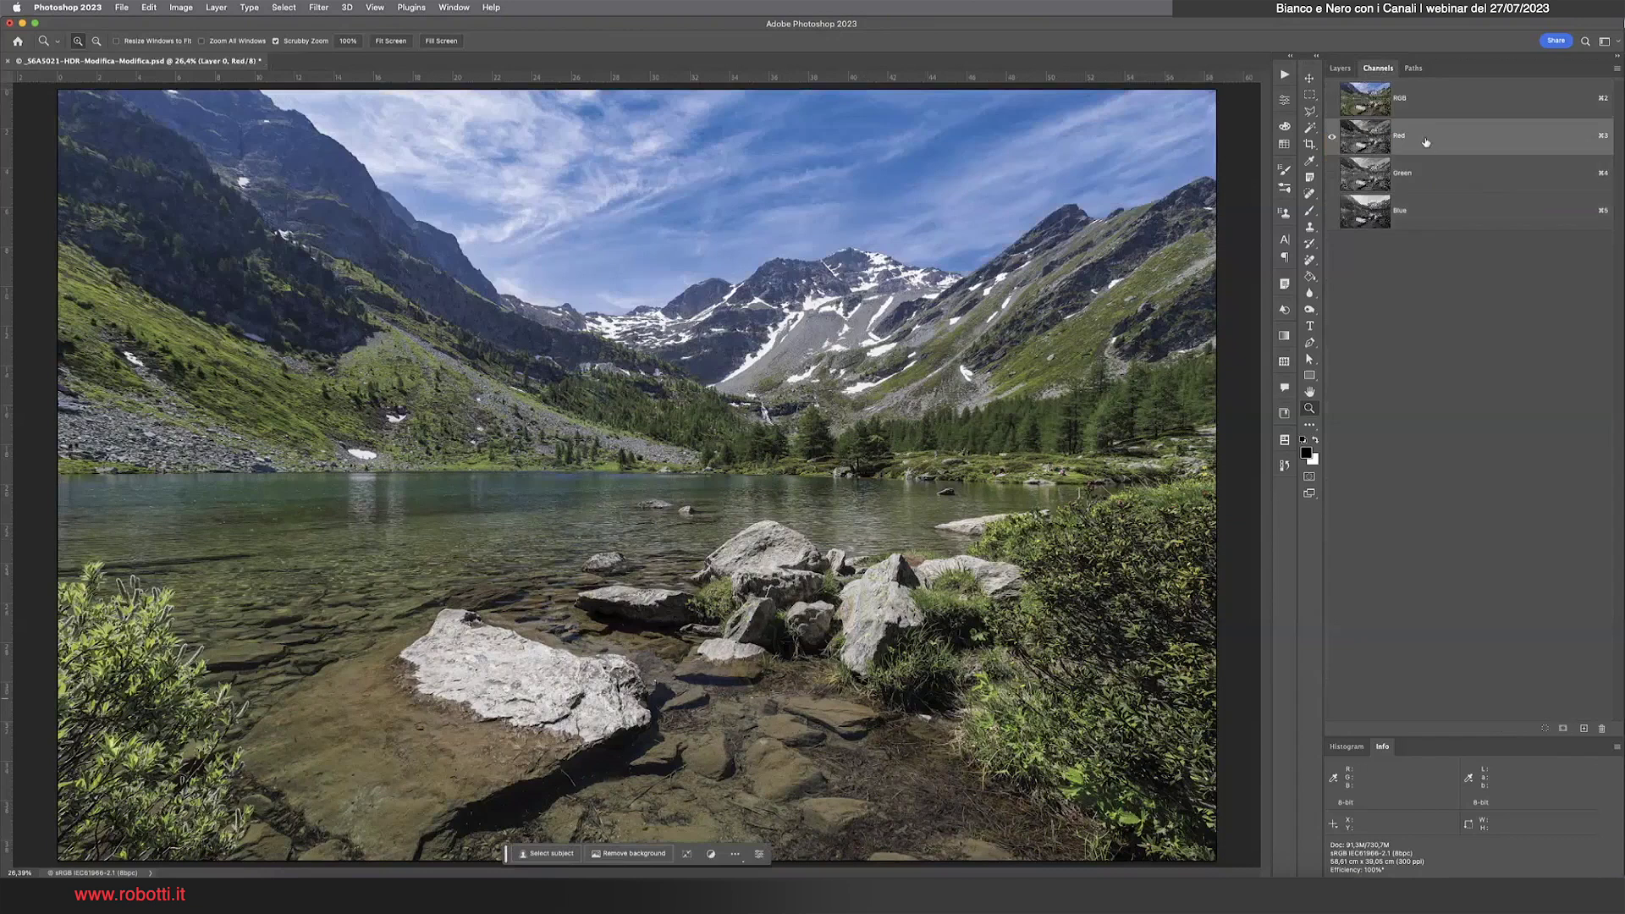
{"action": "left_click", "coordinate": [1421, 182]}
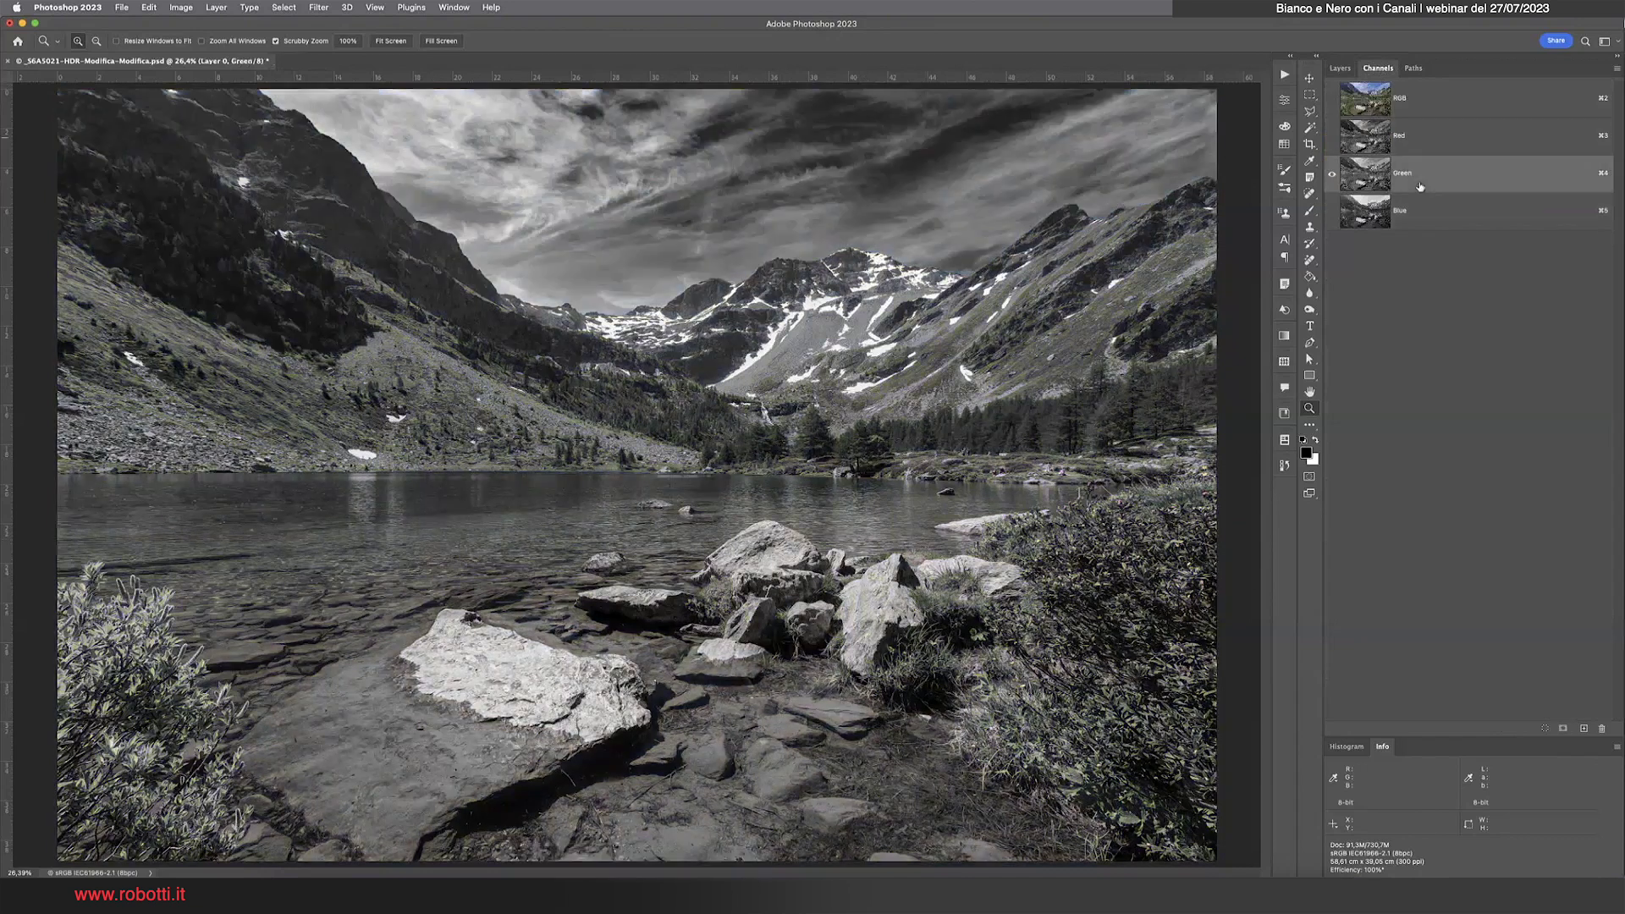
{"action": "left_click", "coordinate": [1425, 220]}
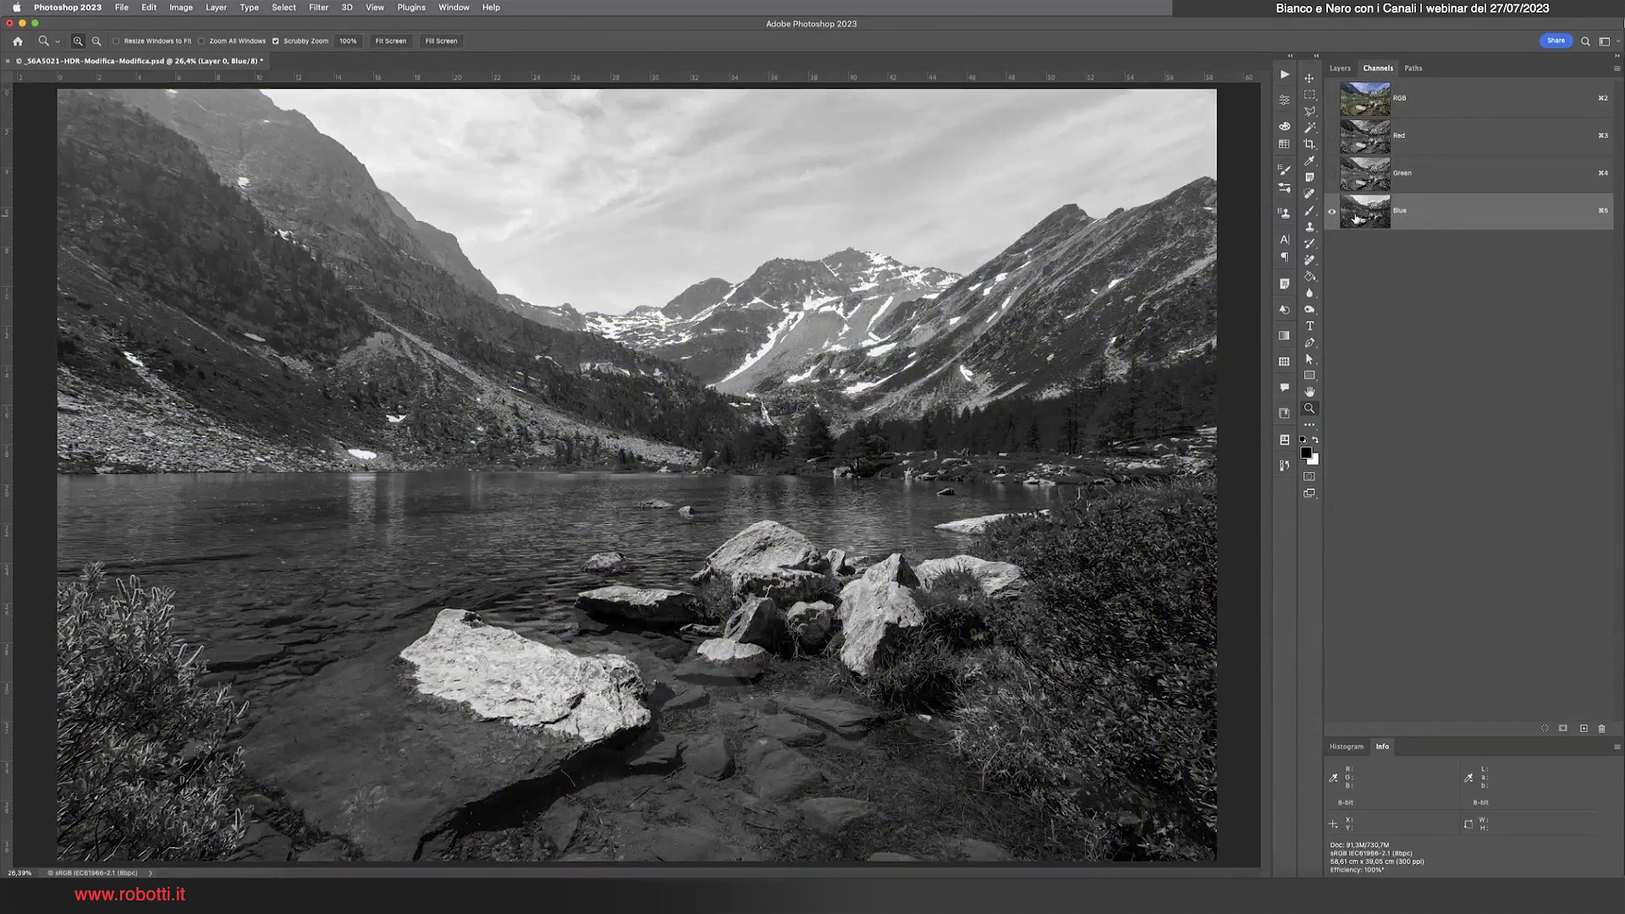
{"action": "left_click", "coordinate": [1421, 177]}
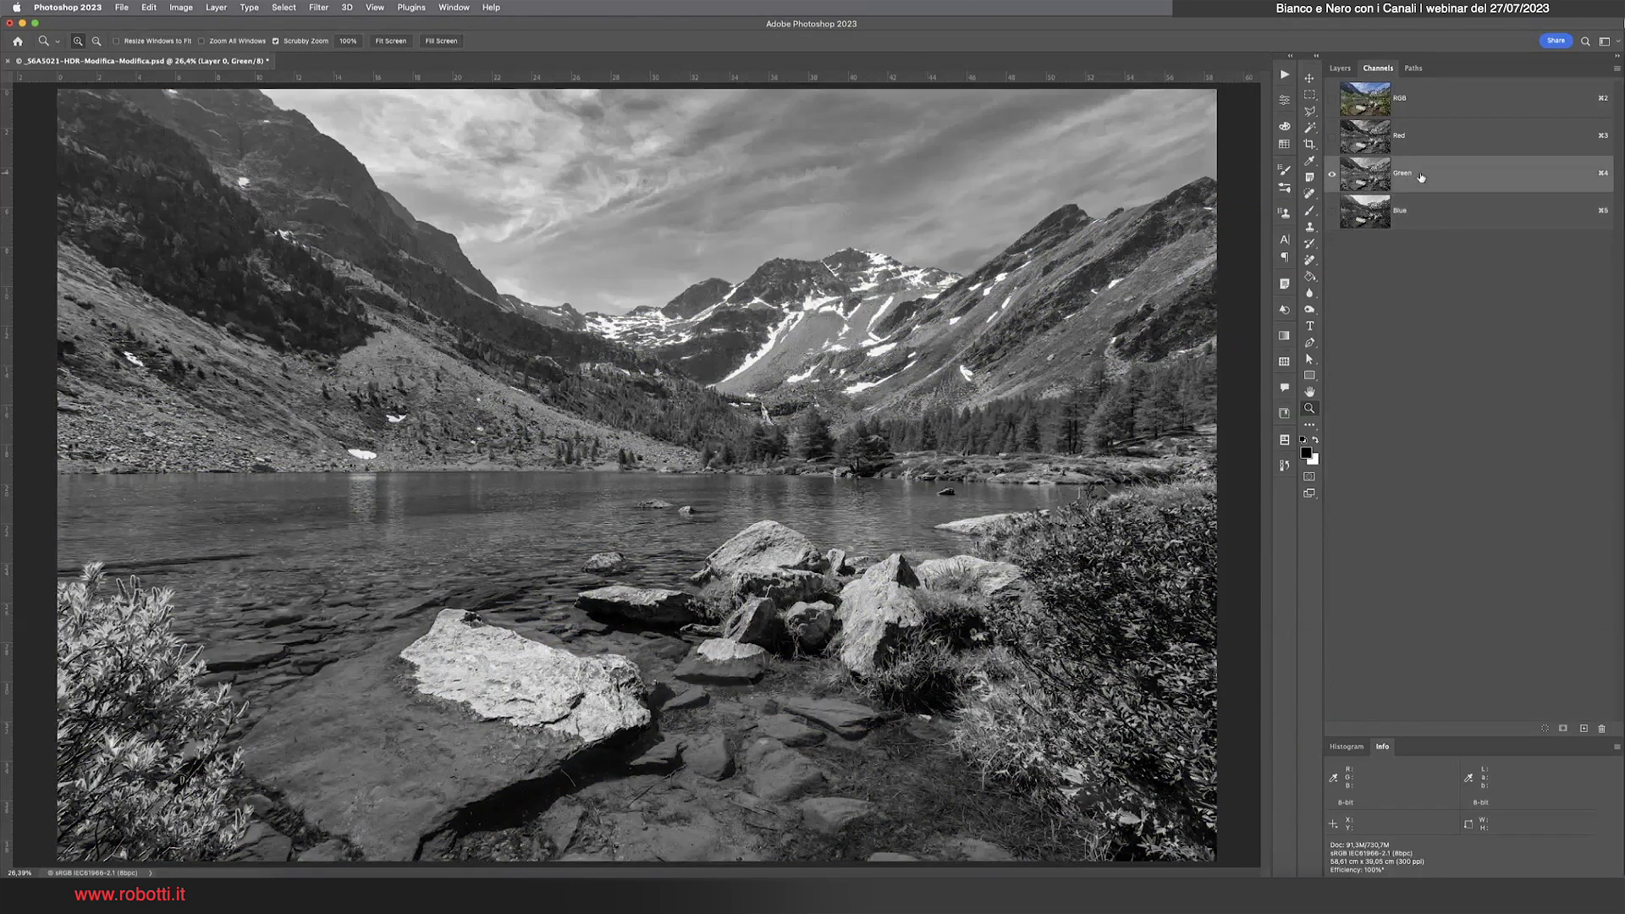
{"action": "left_click", "coordinate": [1421, 133]}
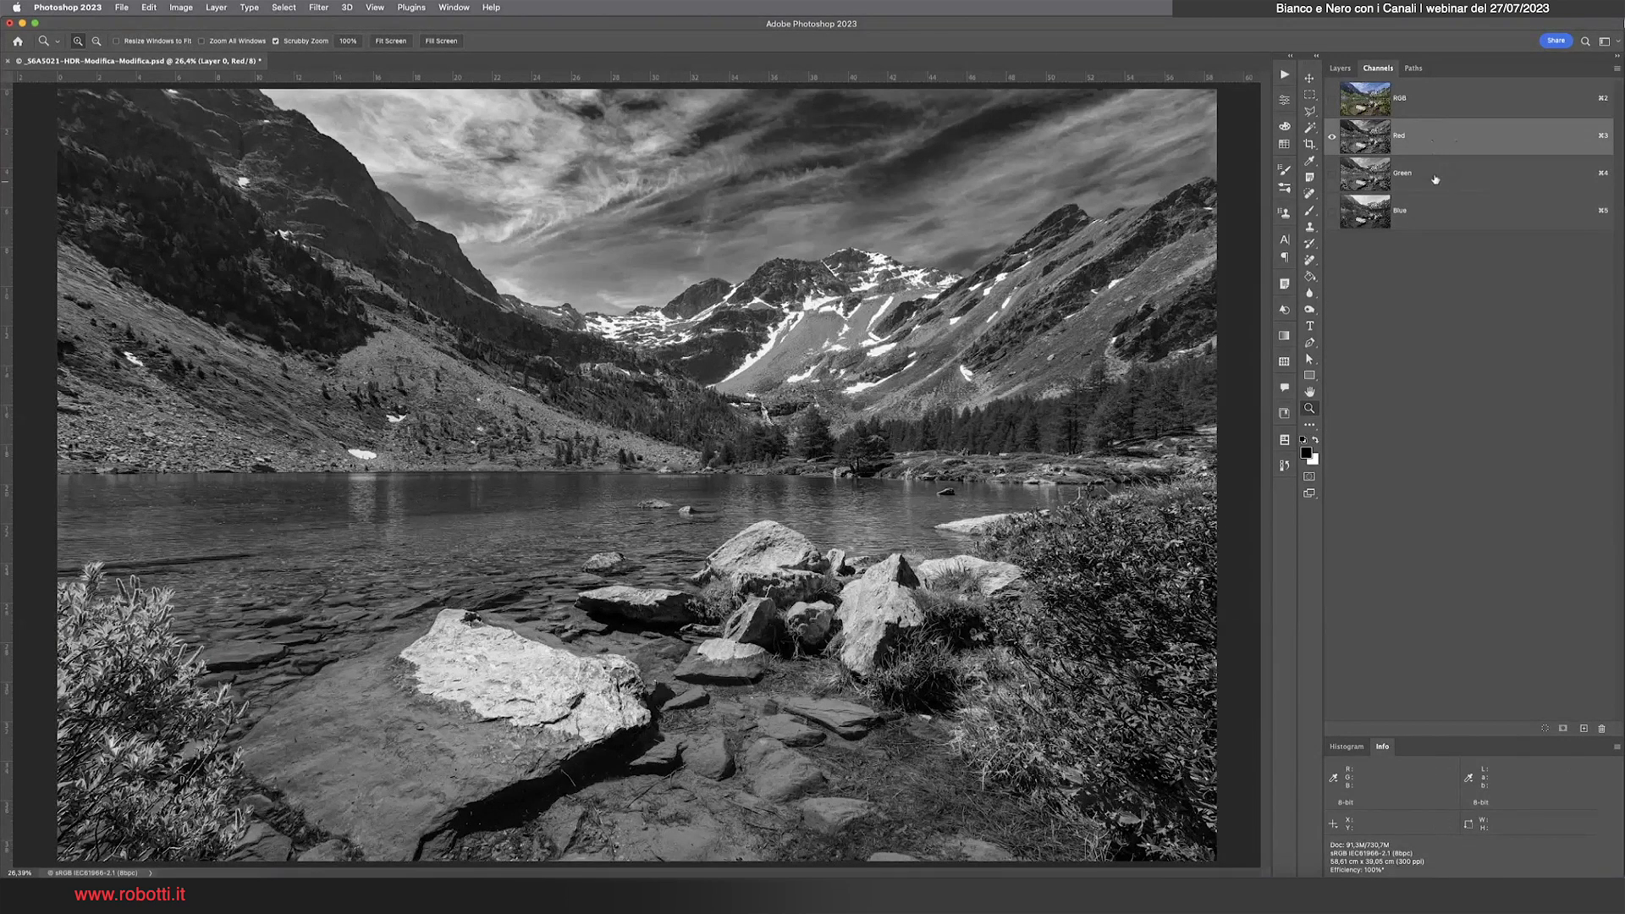
{"action": "left_click", "coordinate": [1436, 181]}
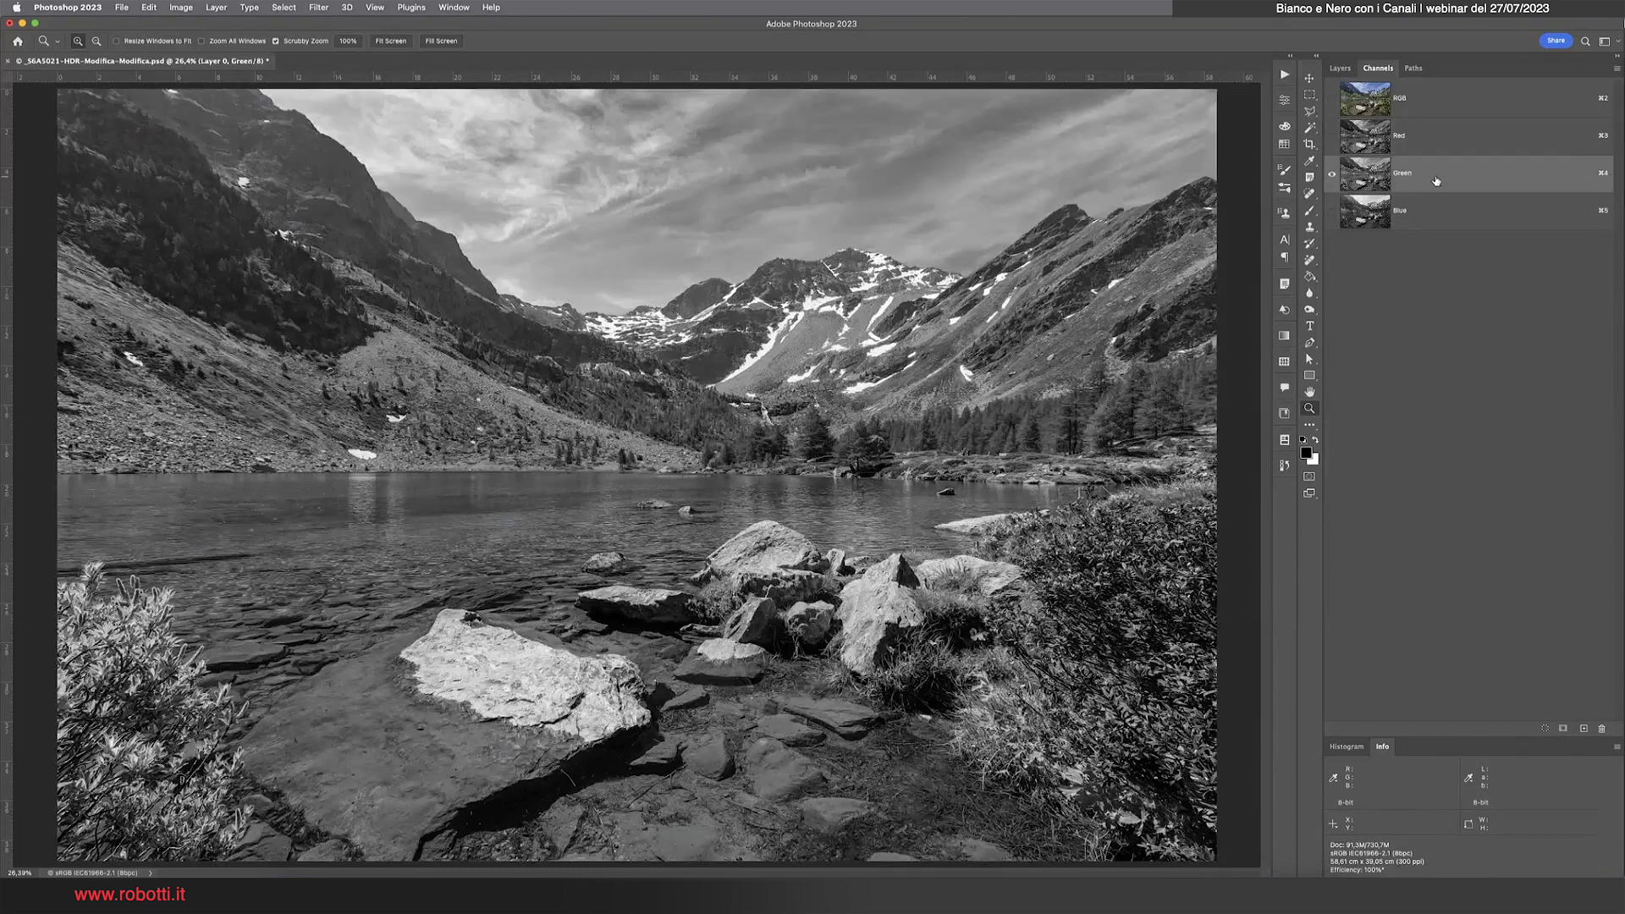
{"action": "left_click", "coordinate": [1437, 220]}
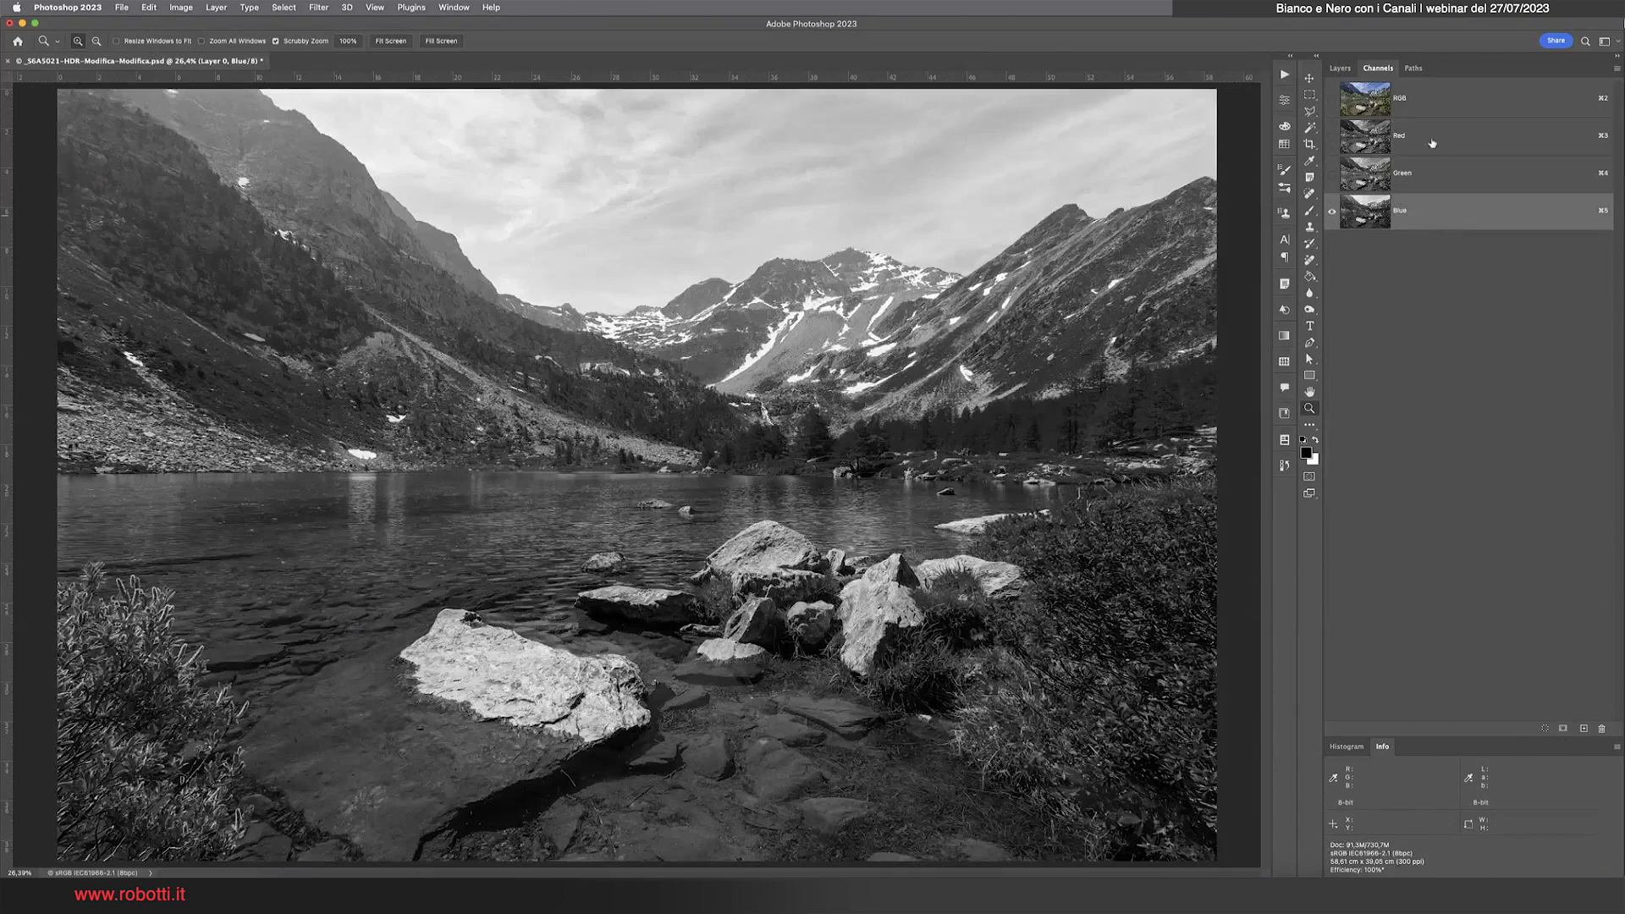
{"action": "left_click", "coordinate": [1433, 138]}
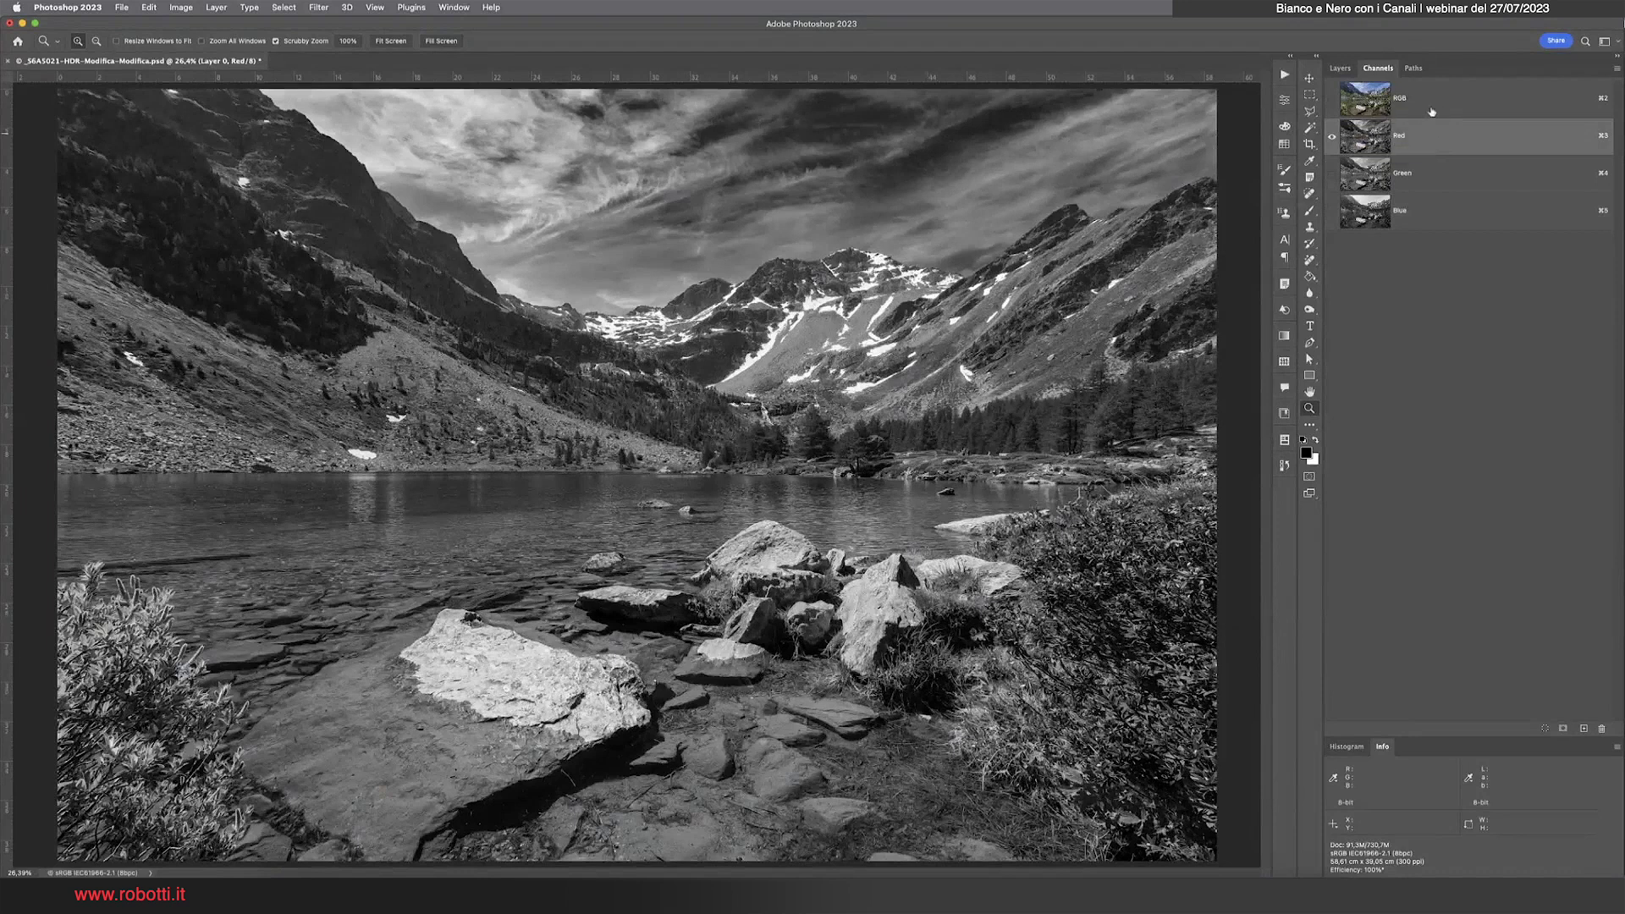
{"action": "left_click", "coordinate": [1431, 108]}
{"action": "left_click", "coordinate": [1355, 142]}
{"action": "left_click", "coordinate": [1367, 98]}
{"action": "left_click", "coordinate": [1340, 68]}
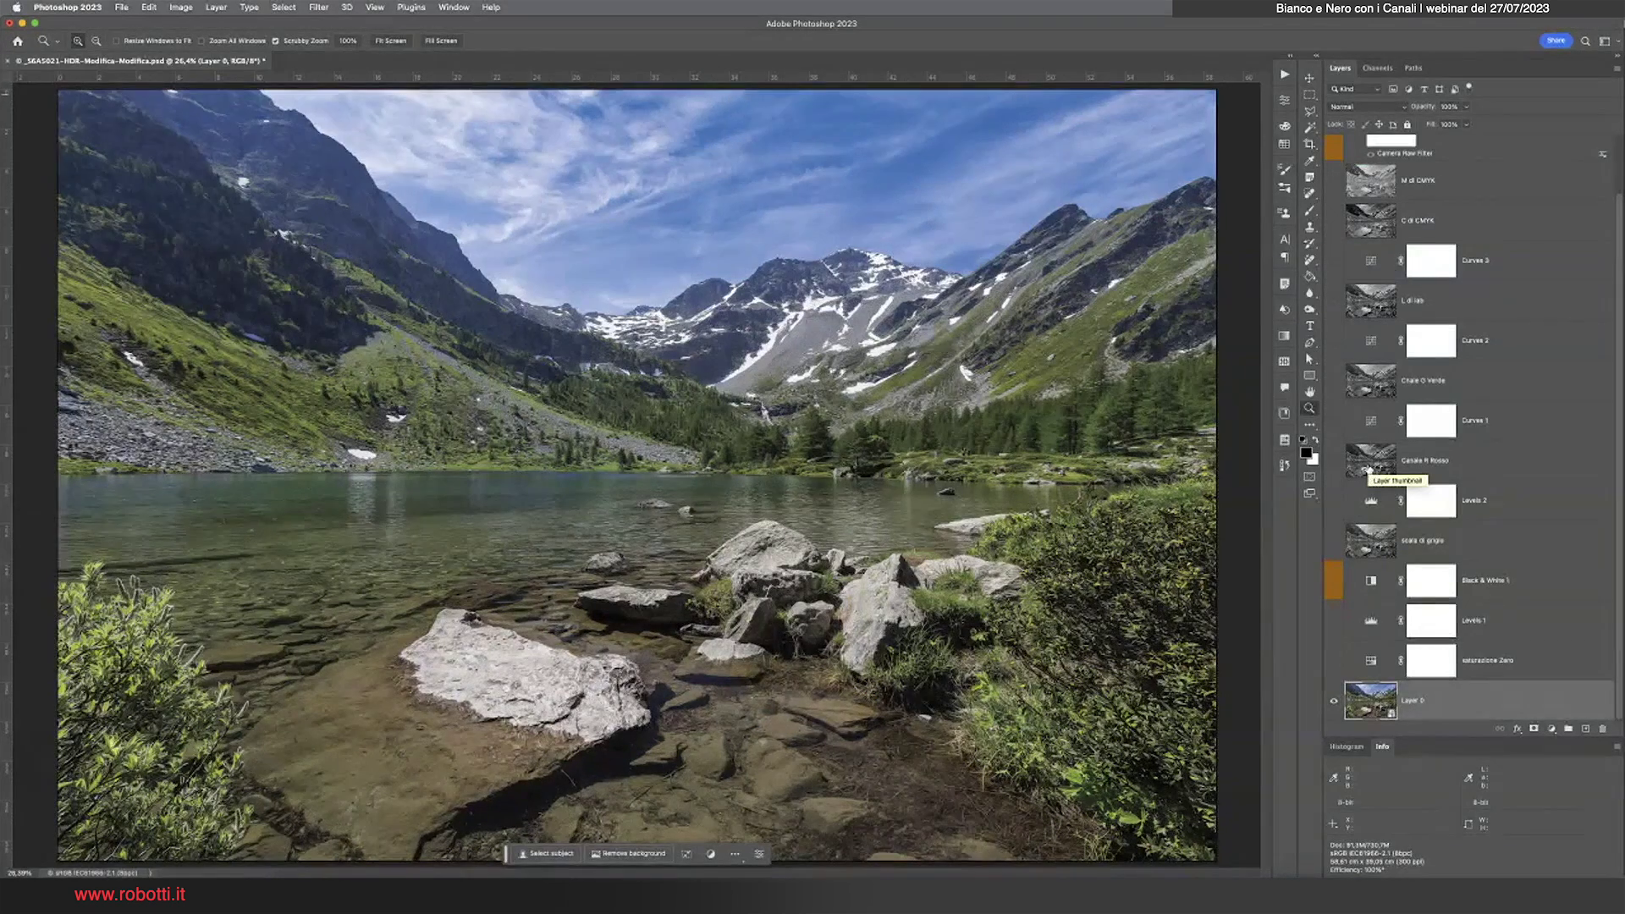
Group every layer from the top down to saturazione Zero into Group 1, then select Layer 0
{"action": "left_click", "coordinate": [1514, 504]}
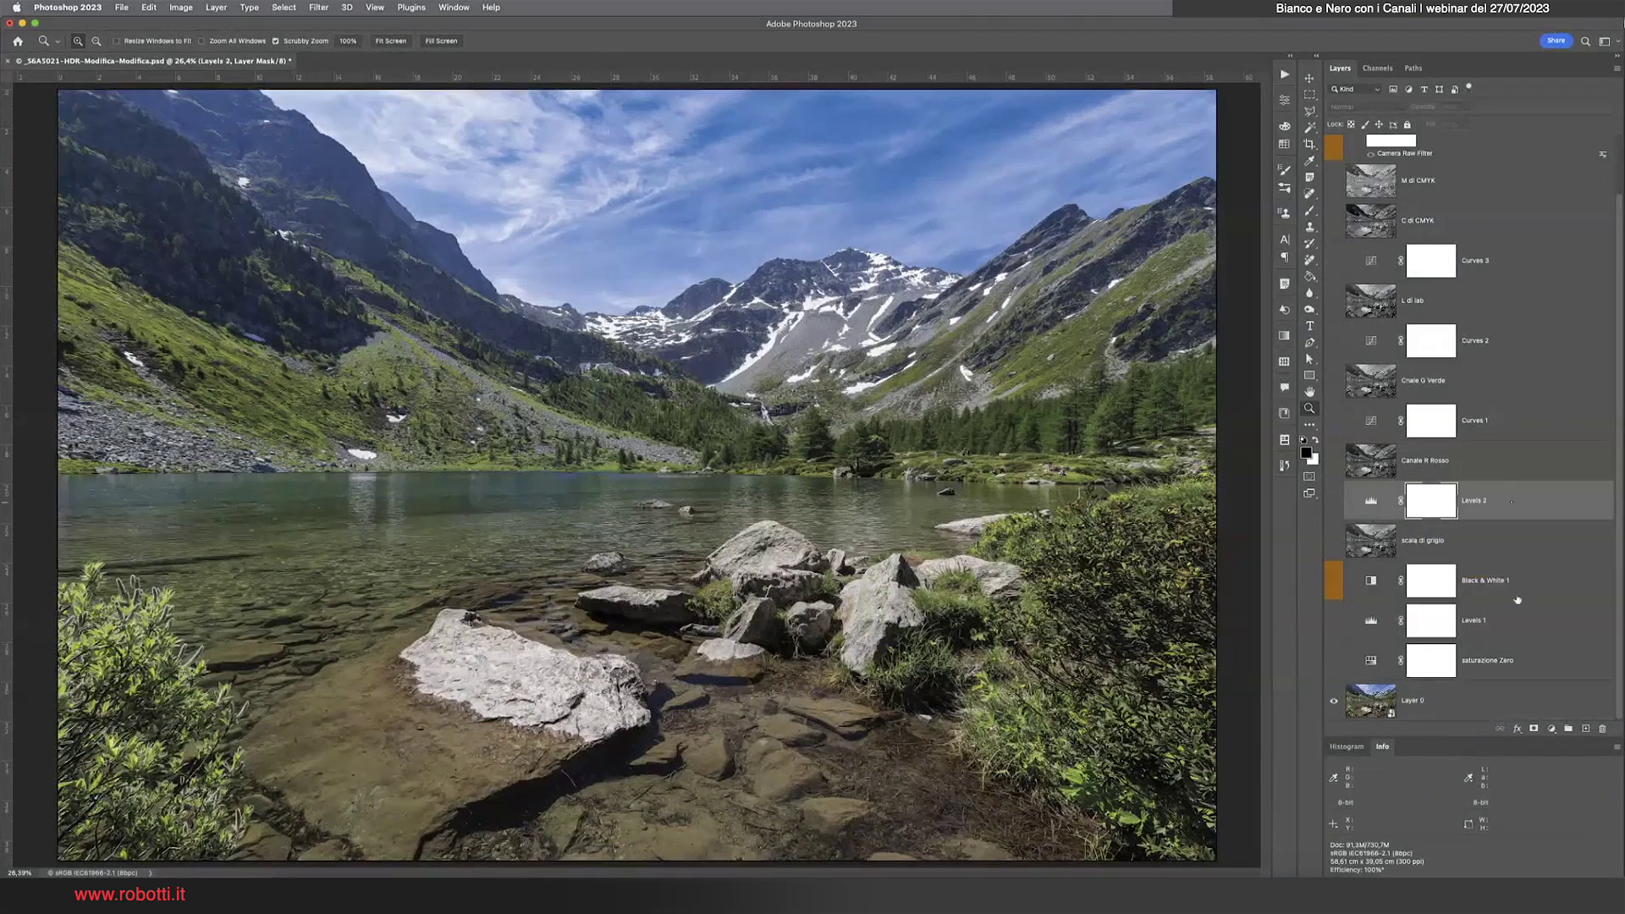
{"action": "left_click", "coordinate": [1366, 668]}
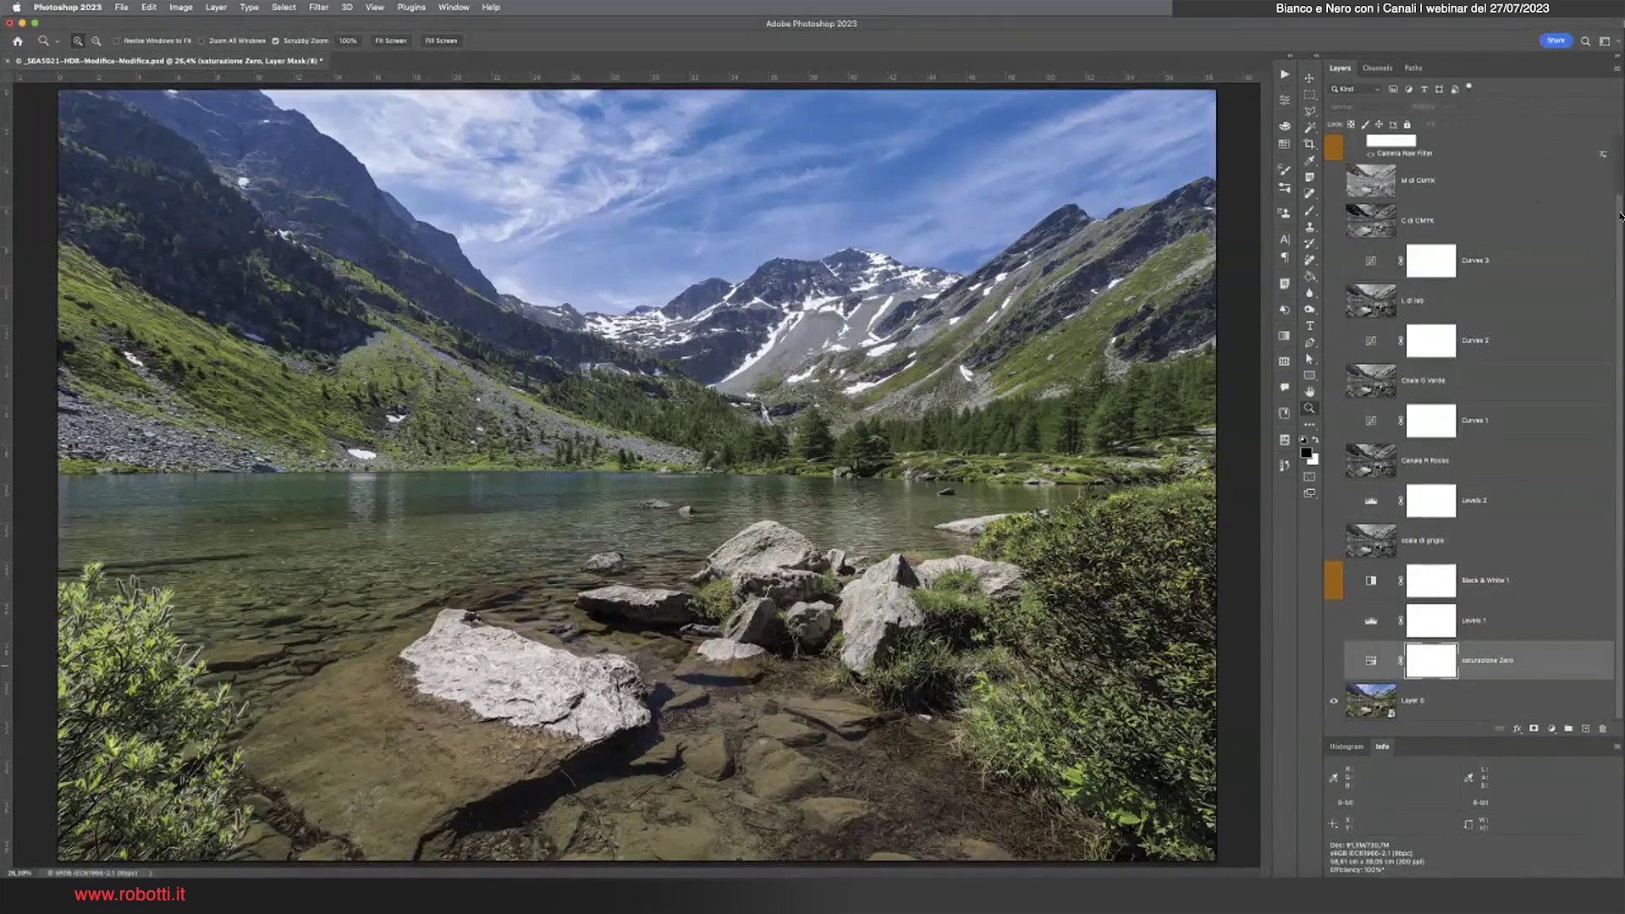
{"action": "scroll", "coordinate": [1620, 216], "scroll_direction": "up", "scroll_amount": 2}
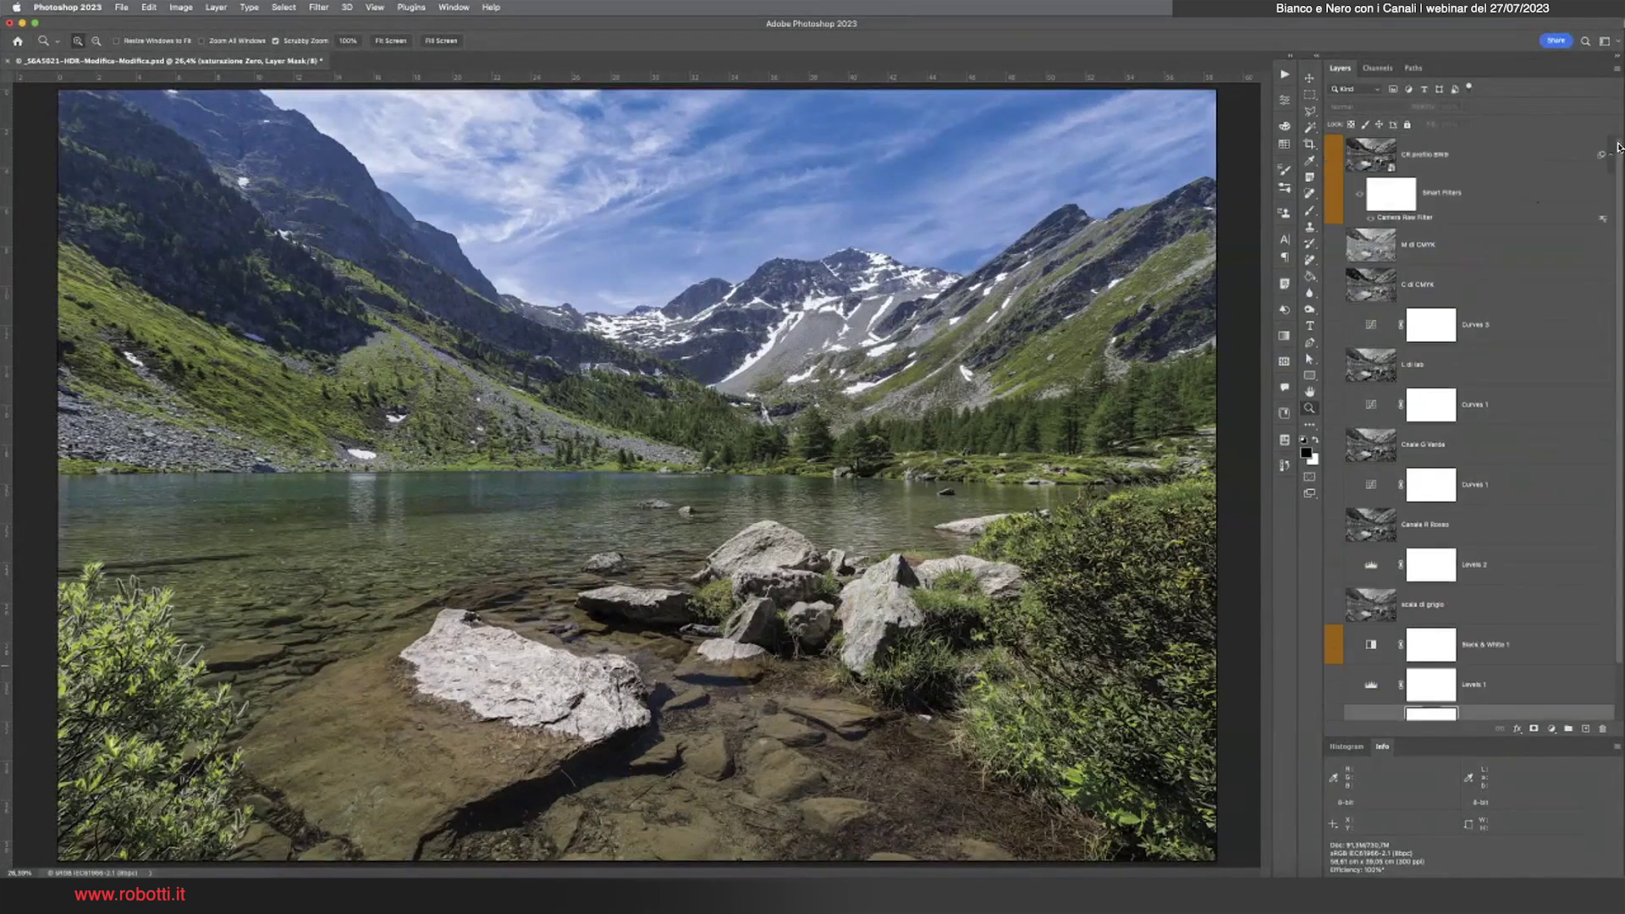
{"action": "left_click", "coordinate": [1521, 161], "text": "shift"}
{"action": "right_click", "coordinate": [1523, 159]}
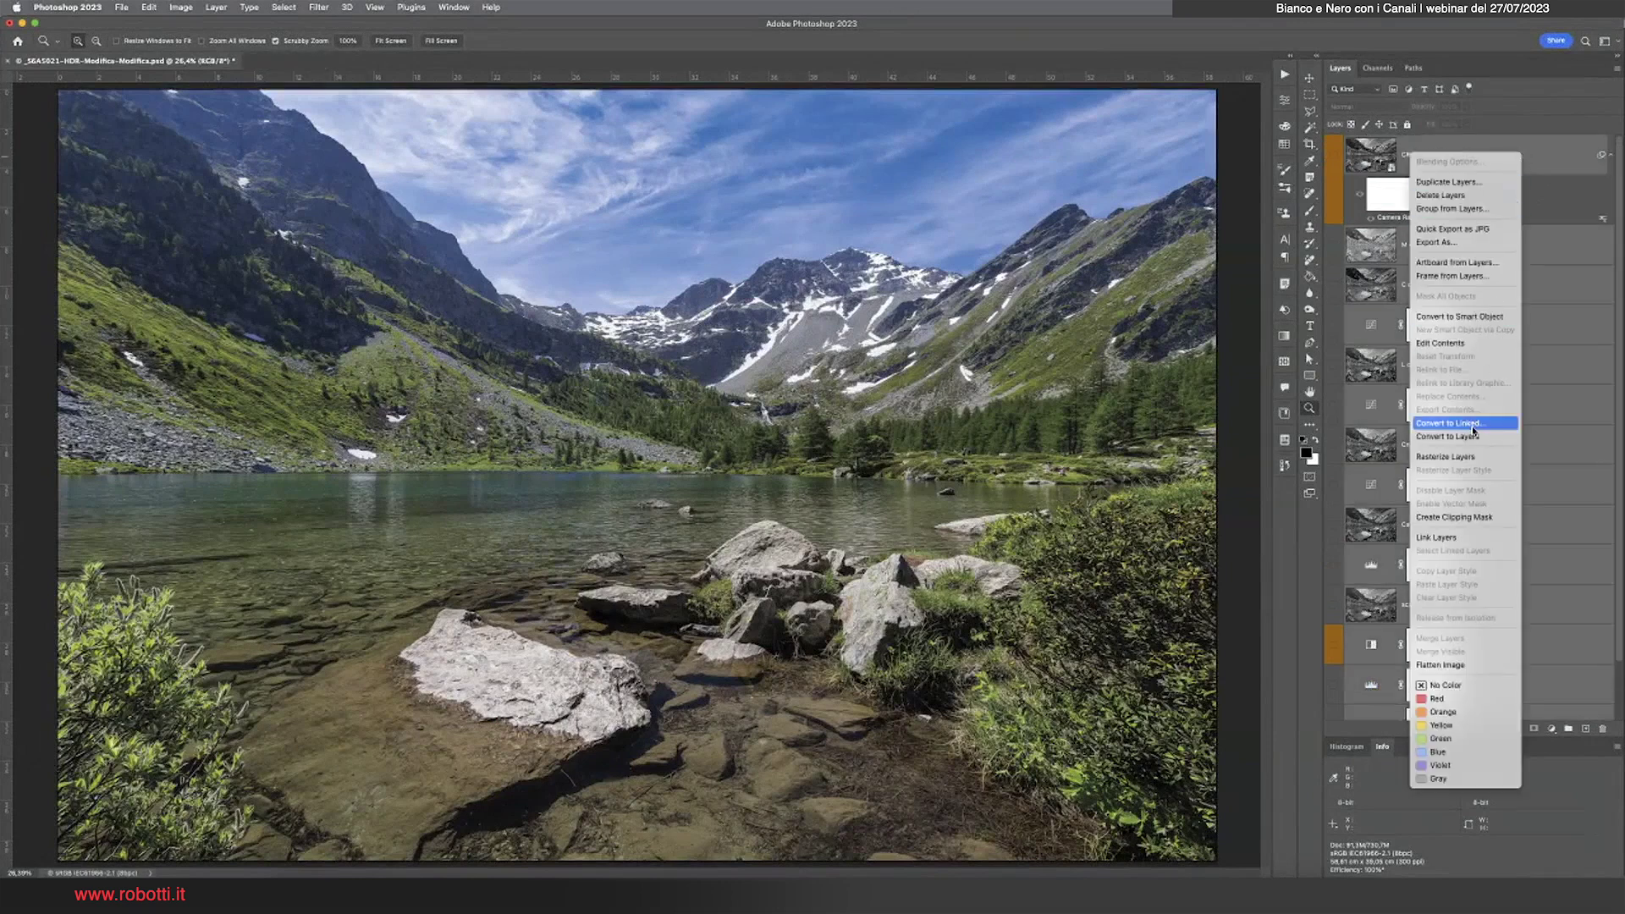
{"action": "left_click", "coordinate": [1449, 208]}
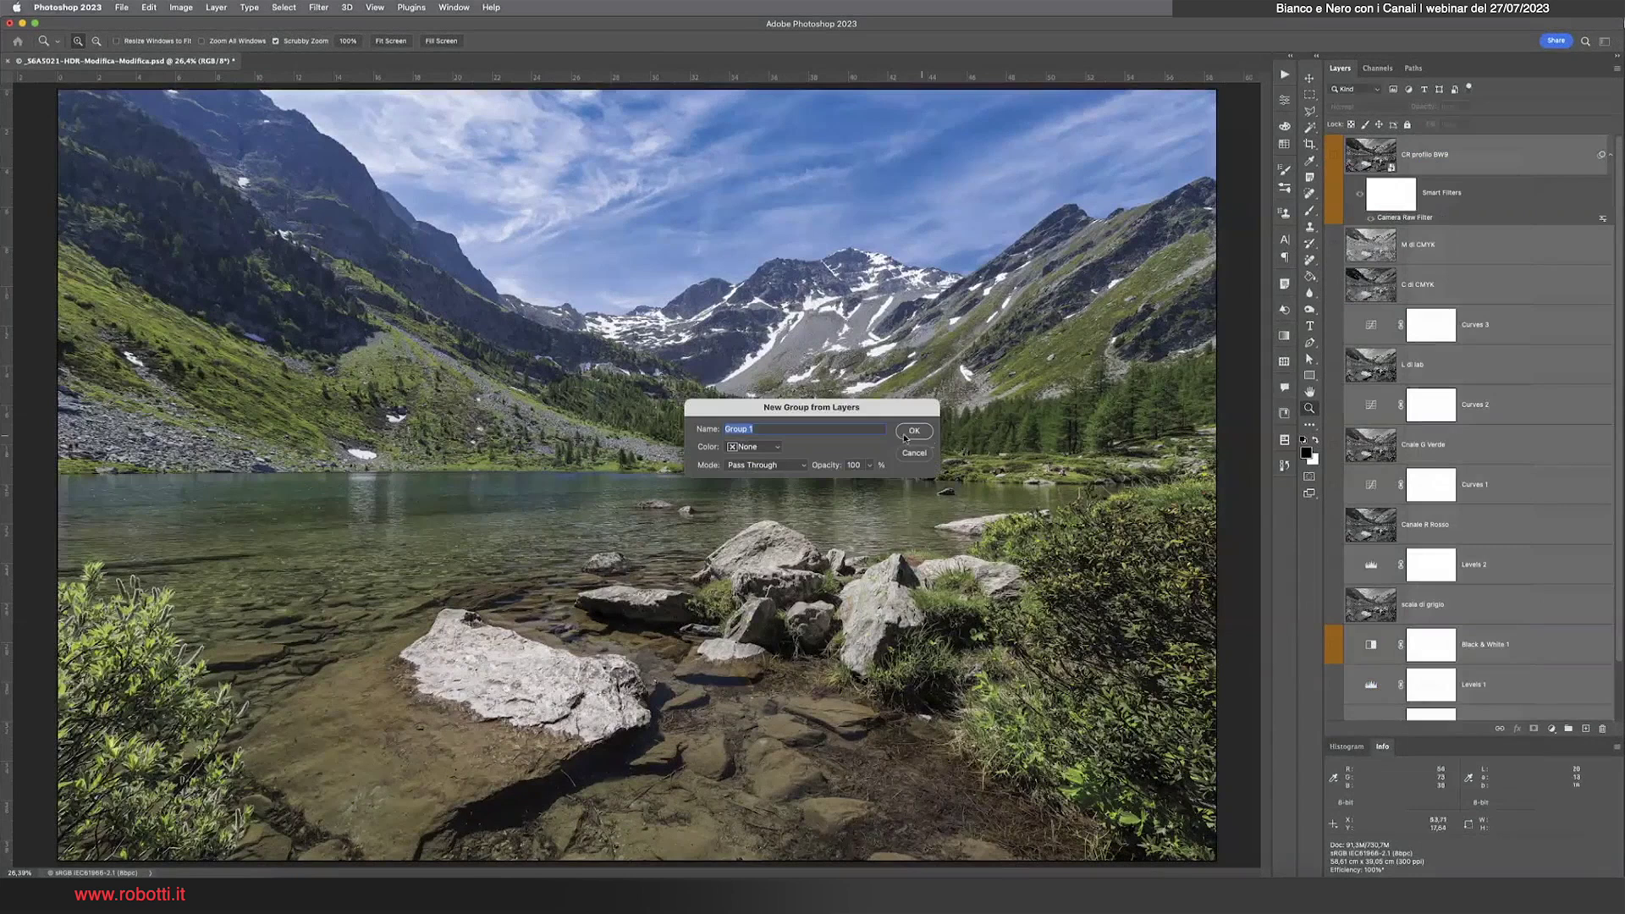
{"action": "left_click", "coordinate": [907, 433]}
{"action": "left_click", "coordinate": [1363, 180]}
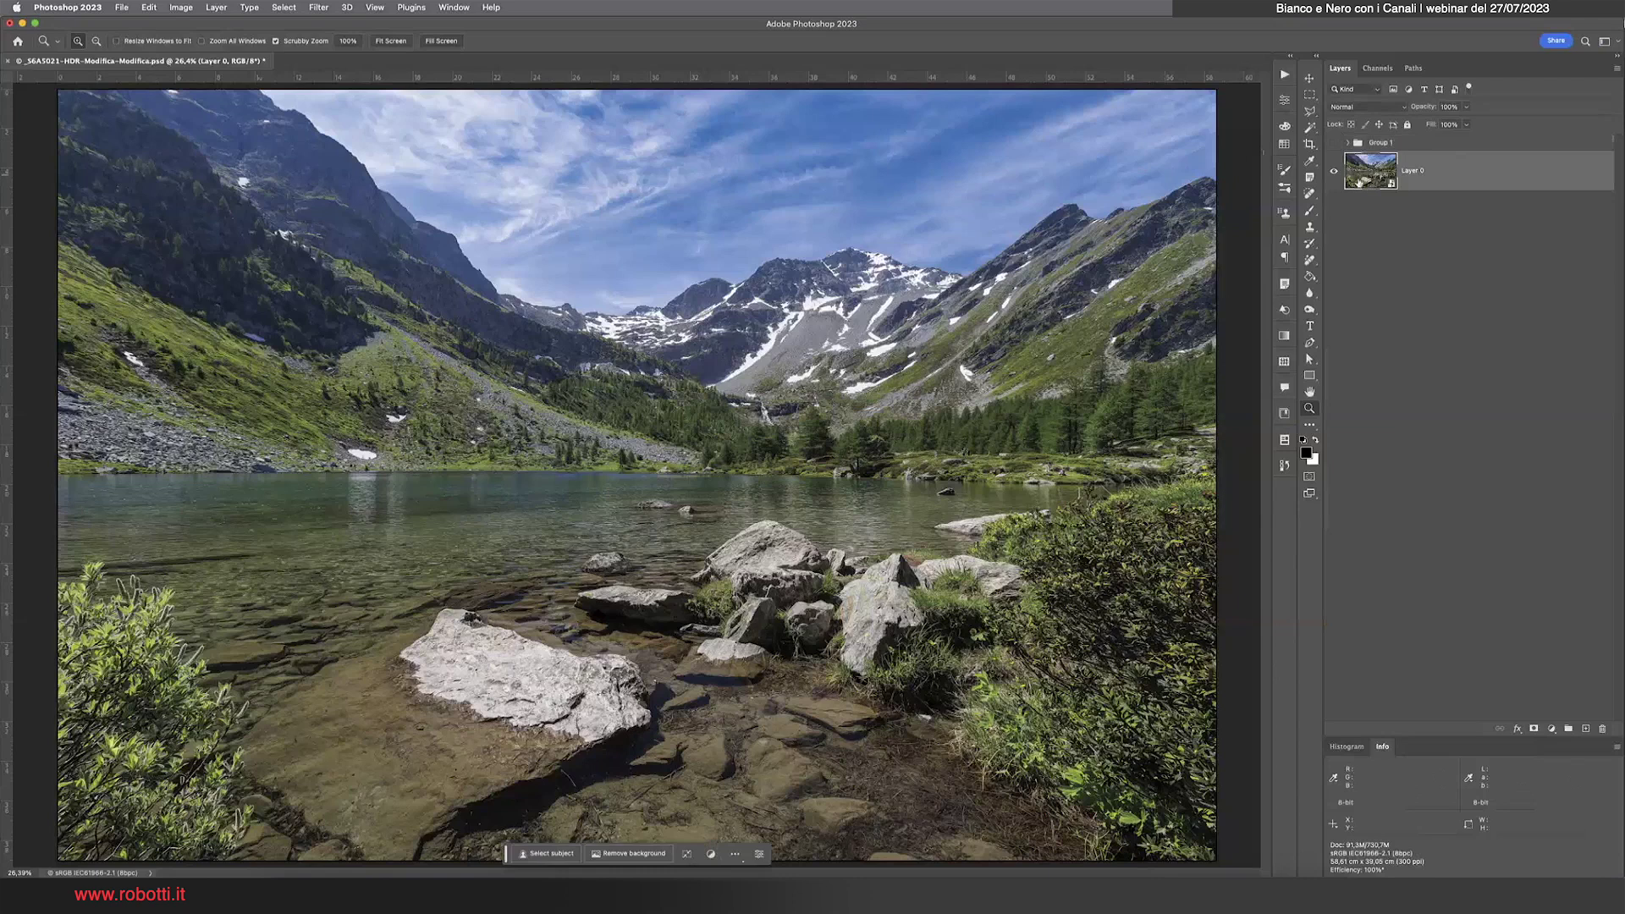
Add an empty layer, select all of Layer 0, and copy its Red channel
{"action": "left_click", "coordinate": [1585, 728]}
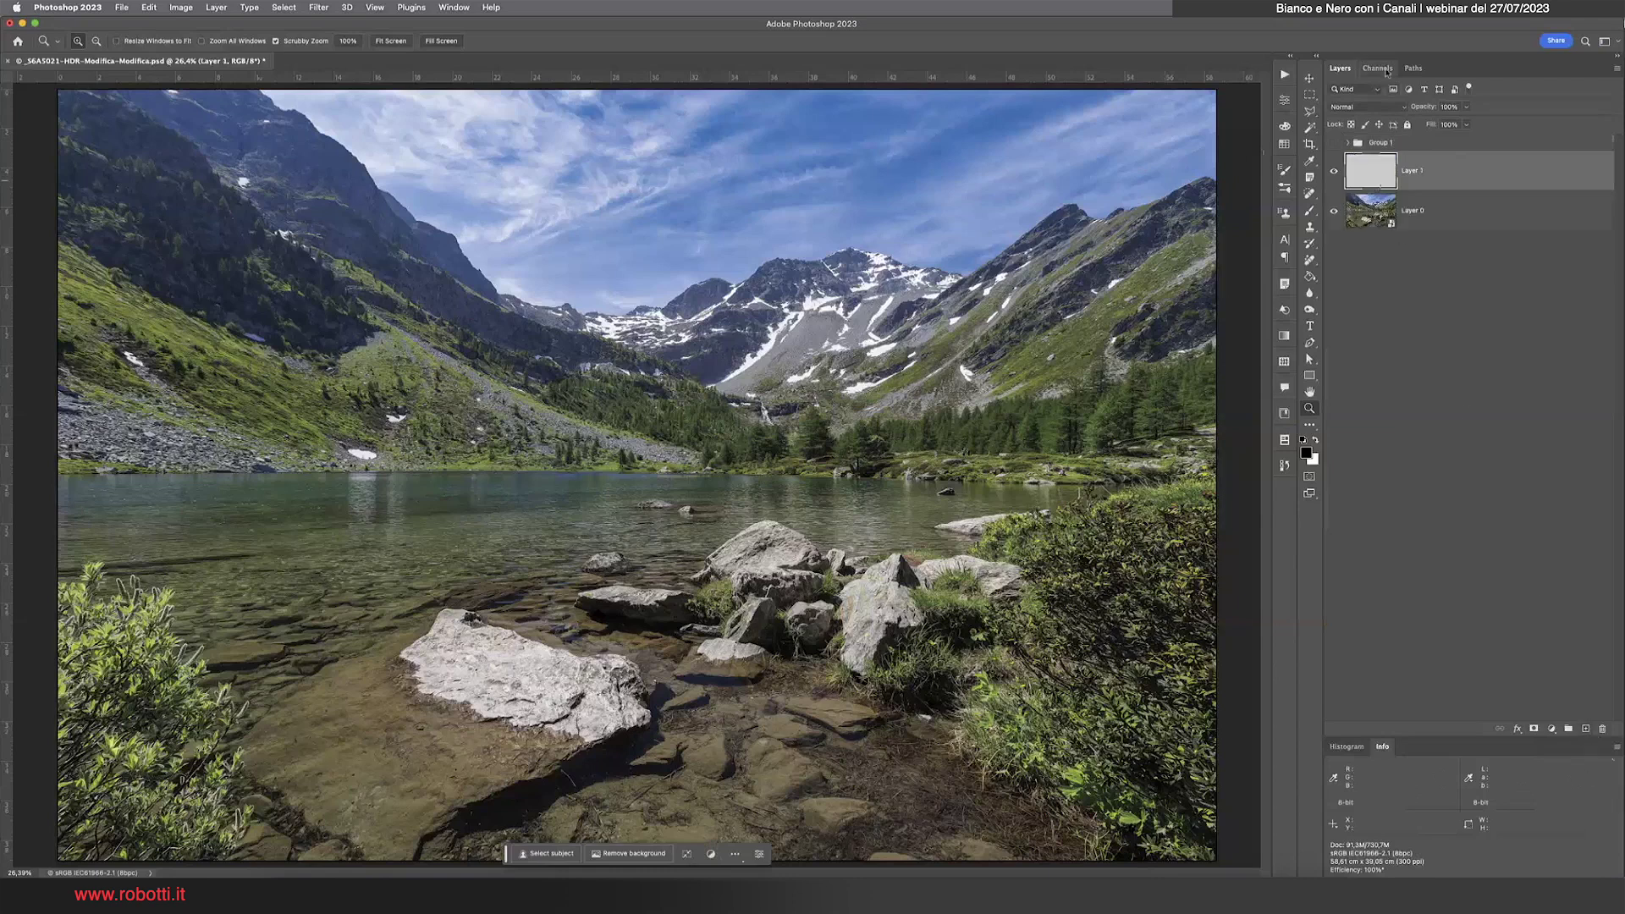
{"action": "left_click", "coordinate": [1371, 210]}
{"action": "key", "text": "ctrl+a"}
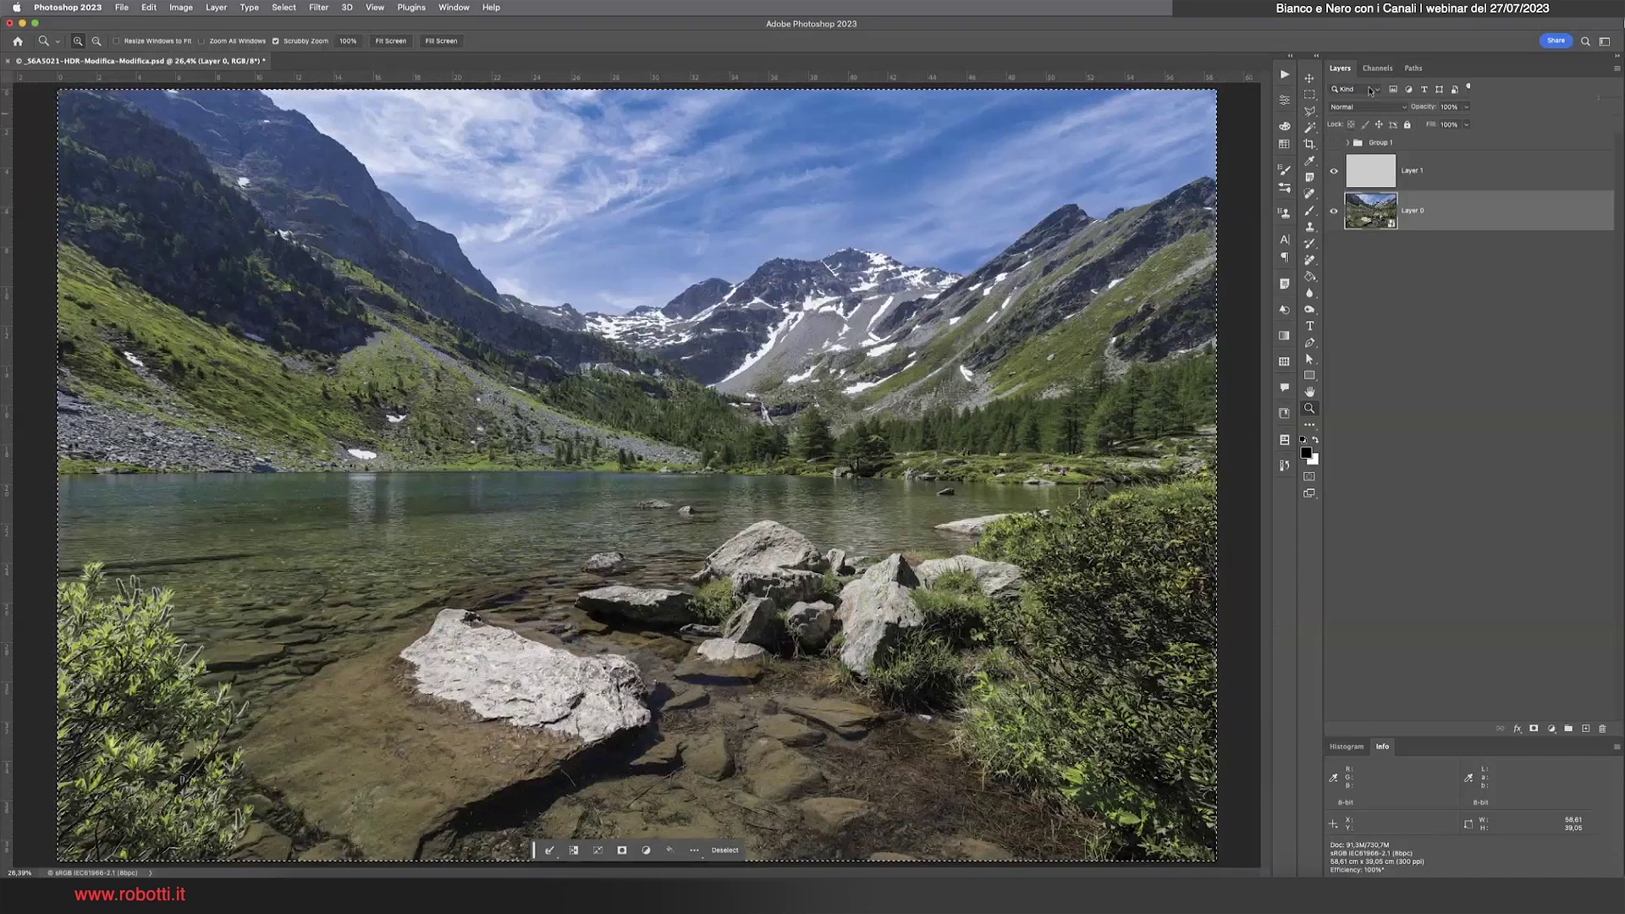
{"action": "left_click", "coordinate": [1377, 67]}
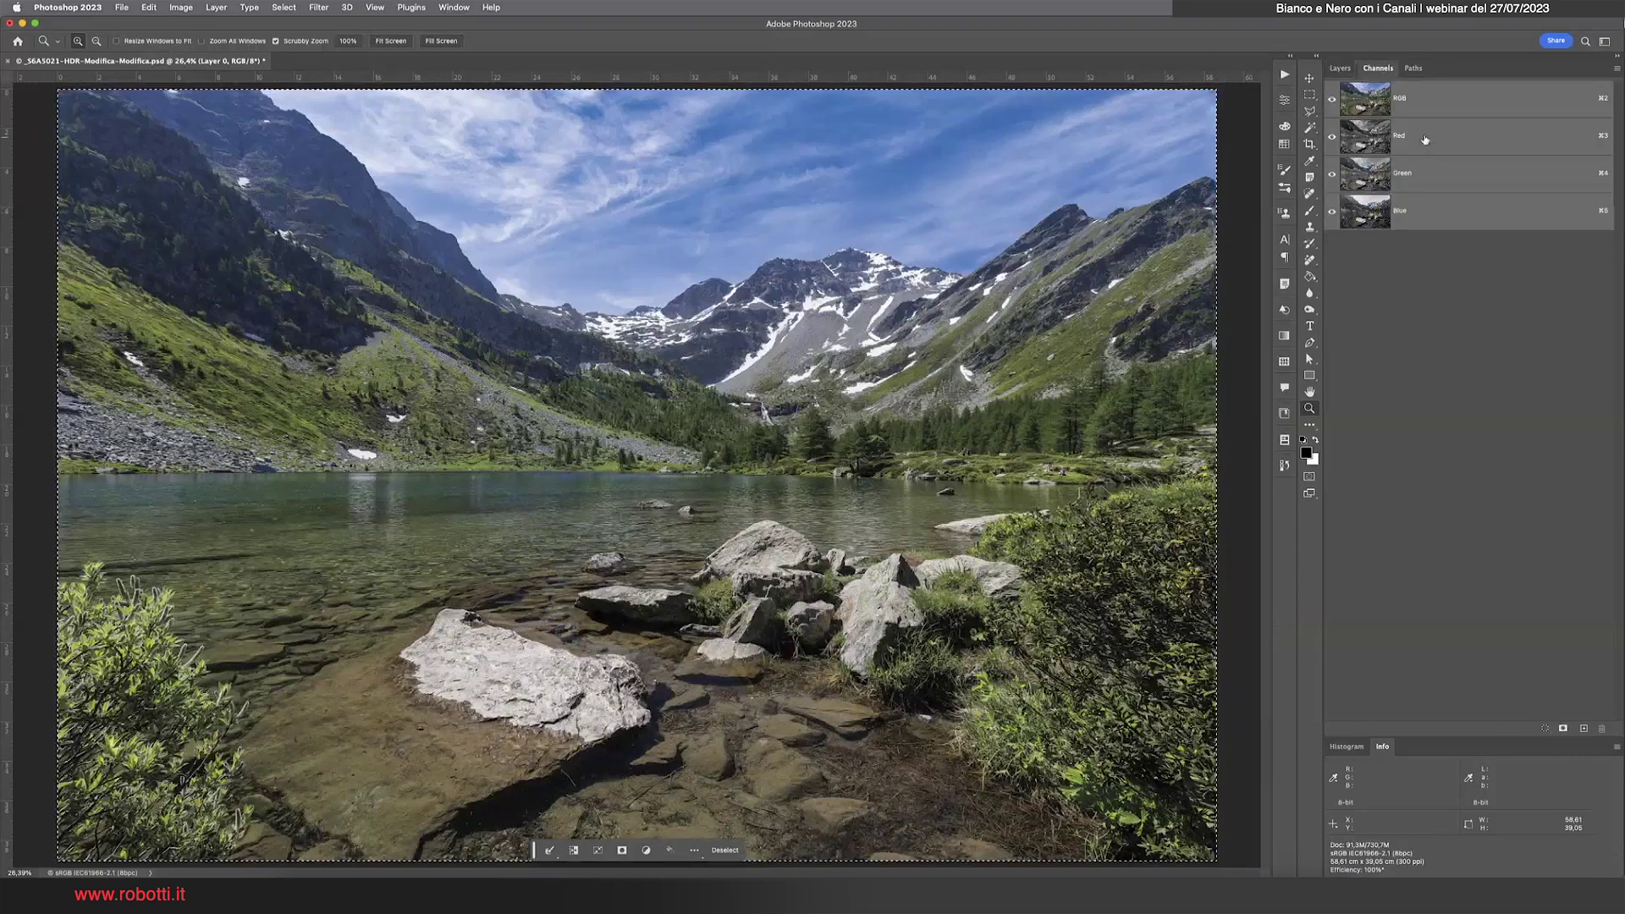
{"action": "left_click", "coordinate": [1425, 146]}
{"action": "left_click", "coordinate": [278, 7]}
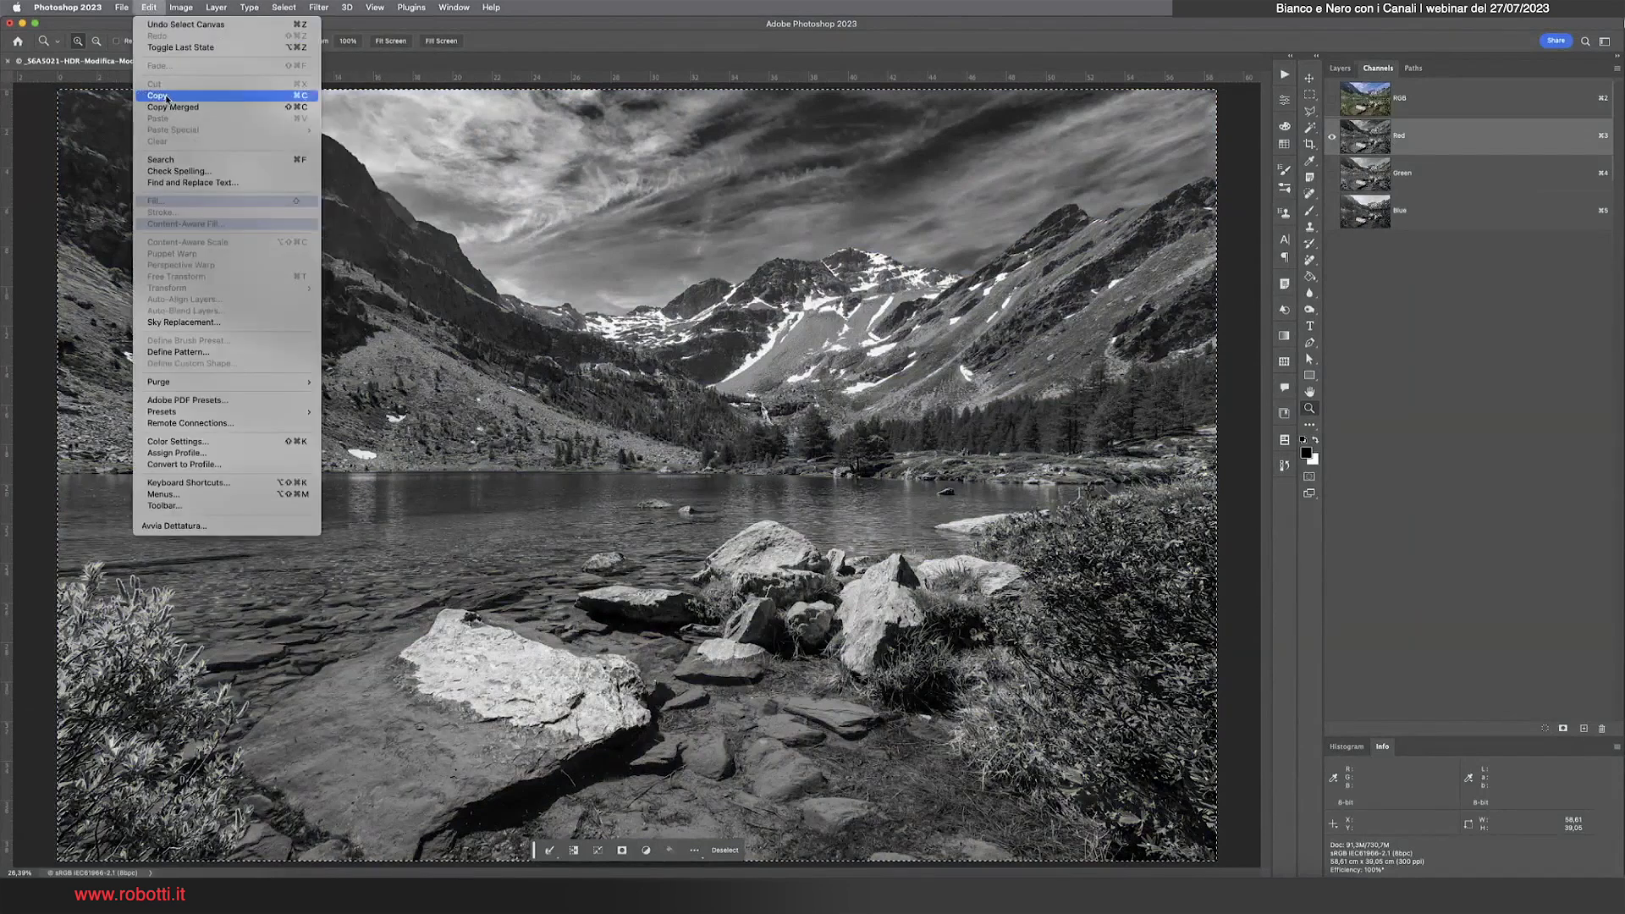
{"action": "left_click", "coordinate": [167, 98]}
Paste the Red channel into the new Layer 1
{"action": "left_click", "coordinate": [1364, 98]}
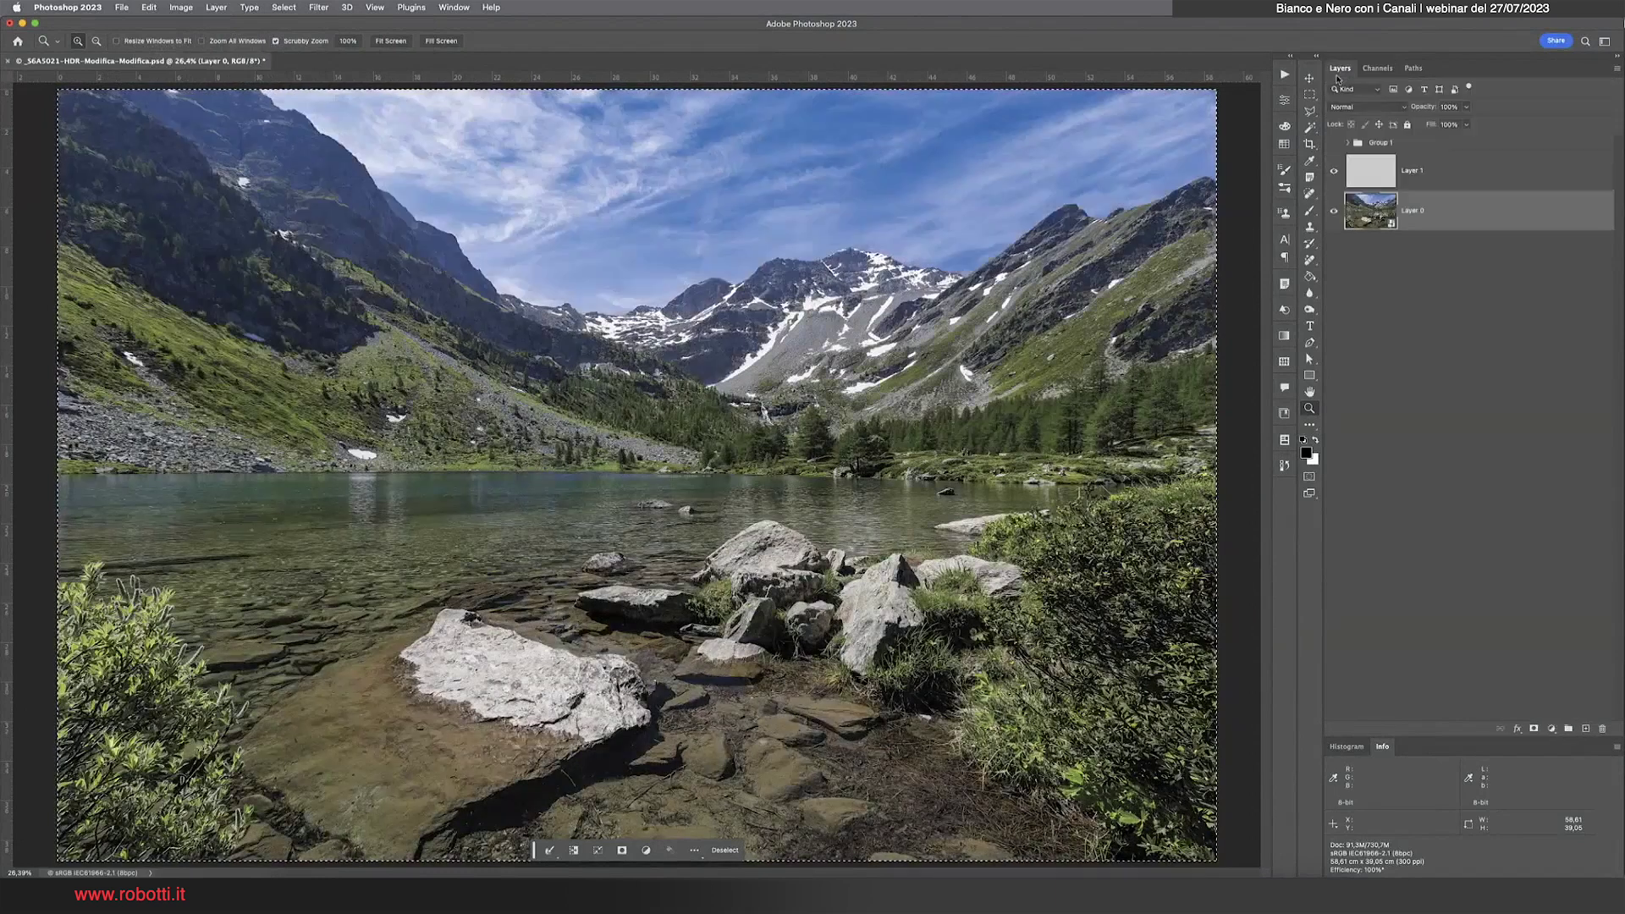
{"action": "left_click", "coordinate": [1354, 176]}
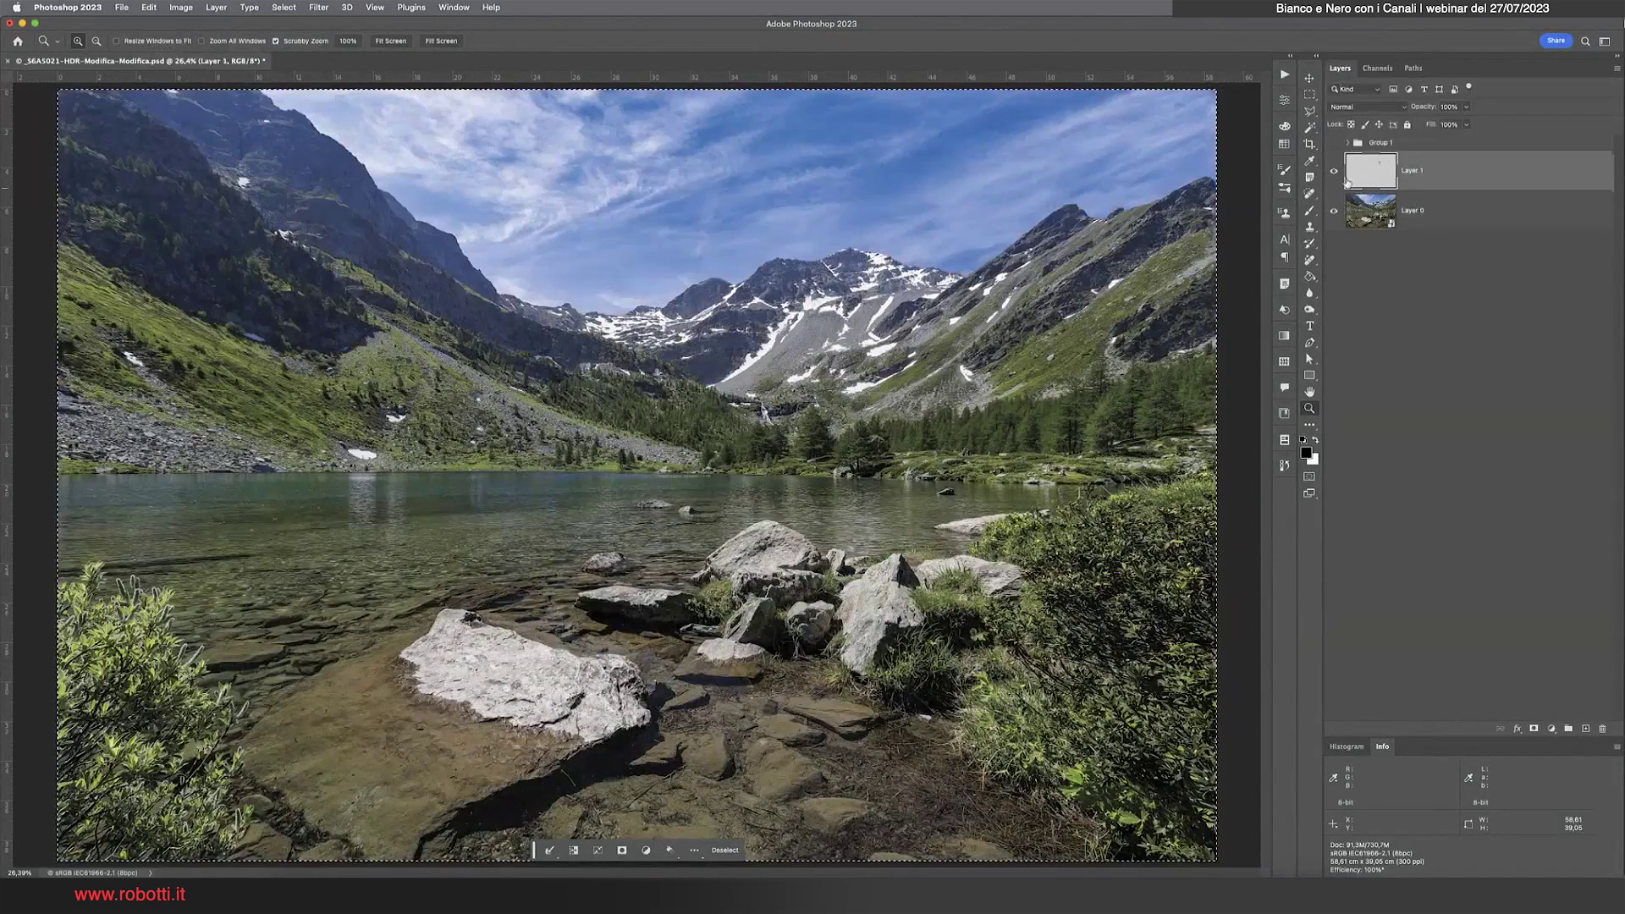
{"action": "left_click", "coordinate": [149, 8]}
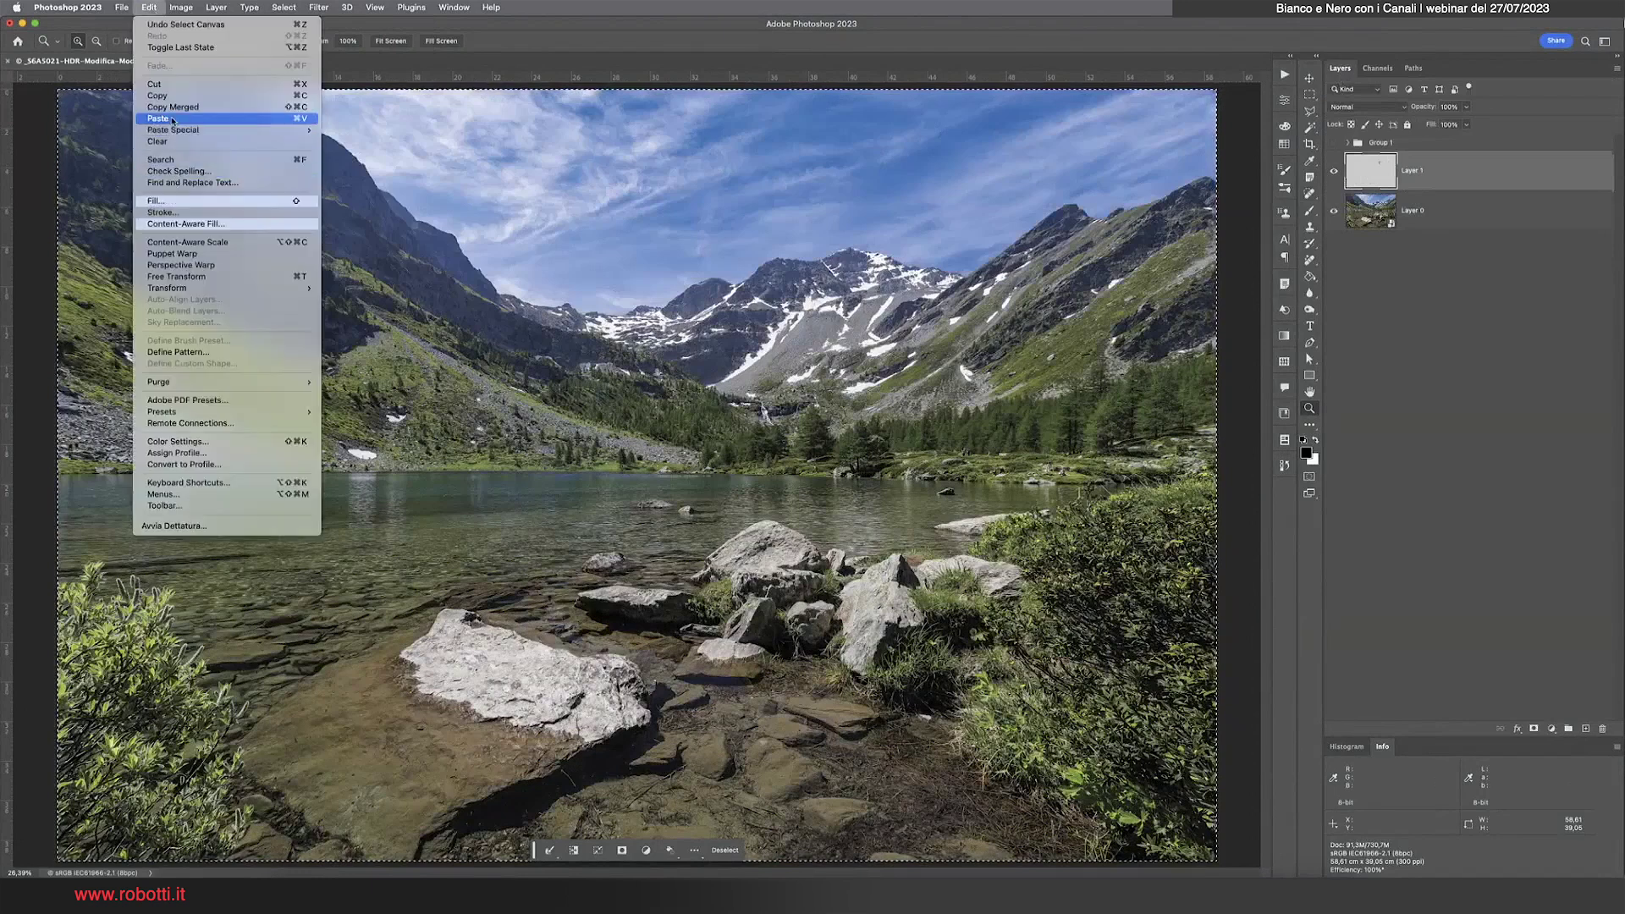
{"action": "left_click", "coordinate": [172, 120]}
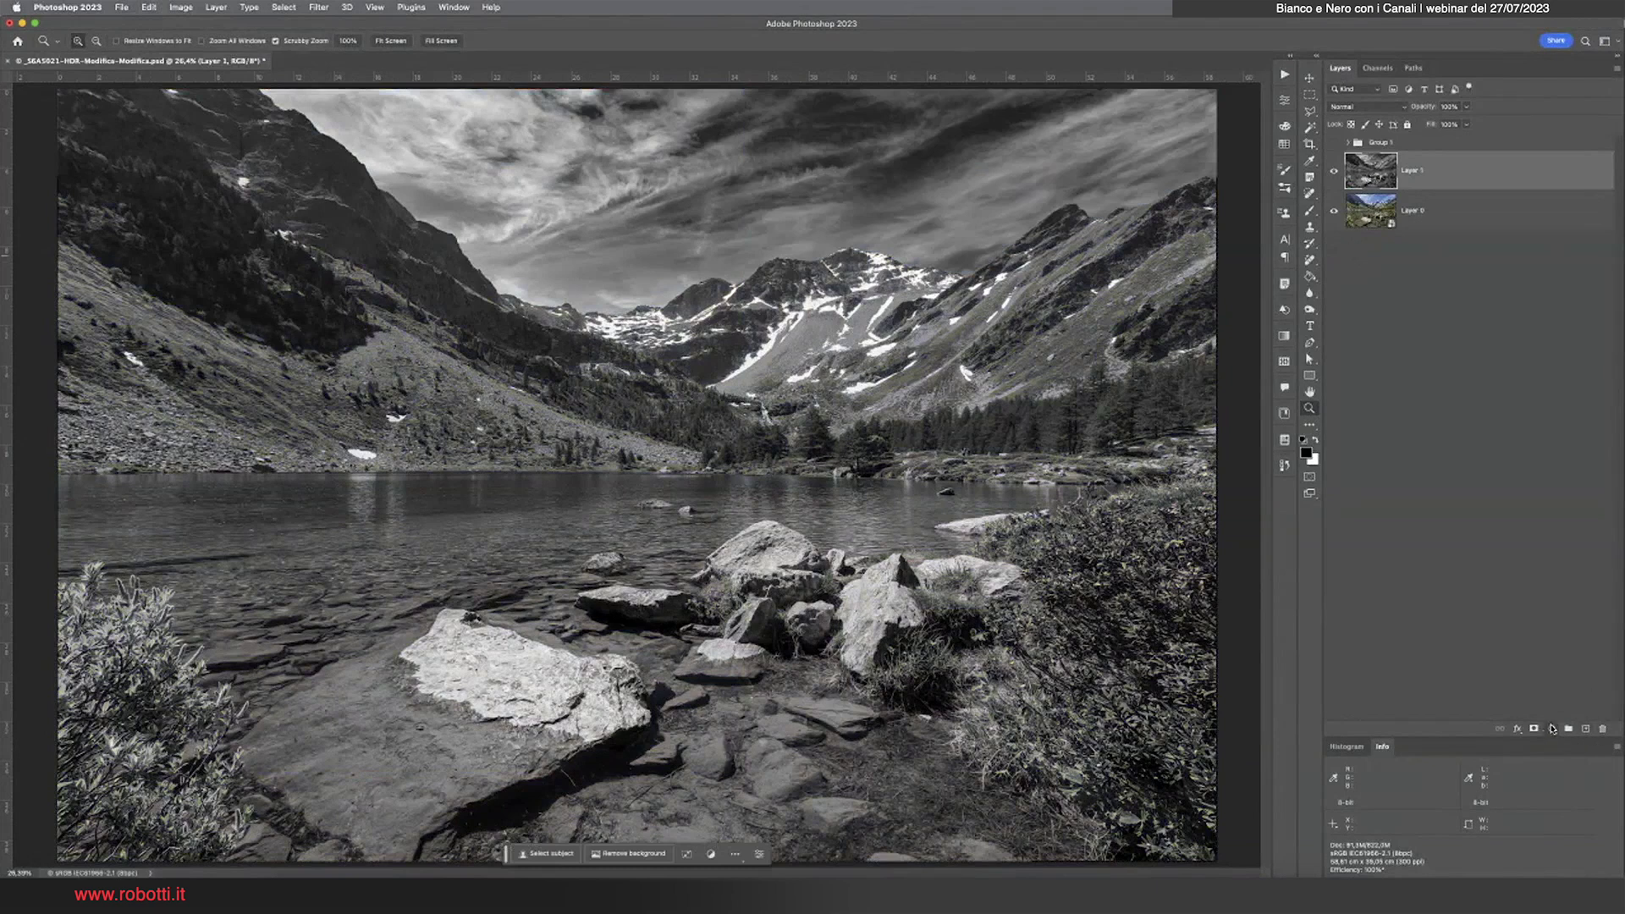
Add a Levels adjustment above Layer 1 with black input 20 and white input 231
{"action": "left_click", "coordinate": [1553, 728]}
{"action": "left_click", "coordinate": [1549, 592]}
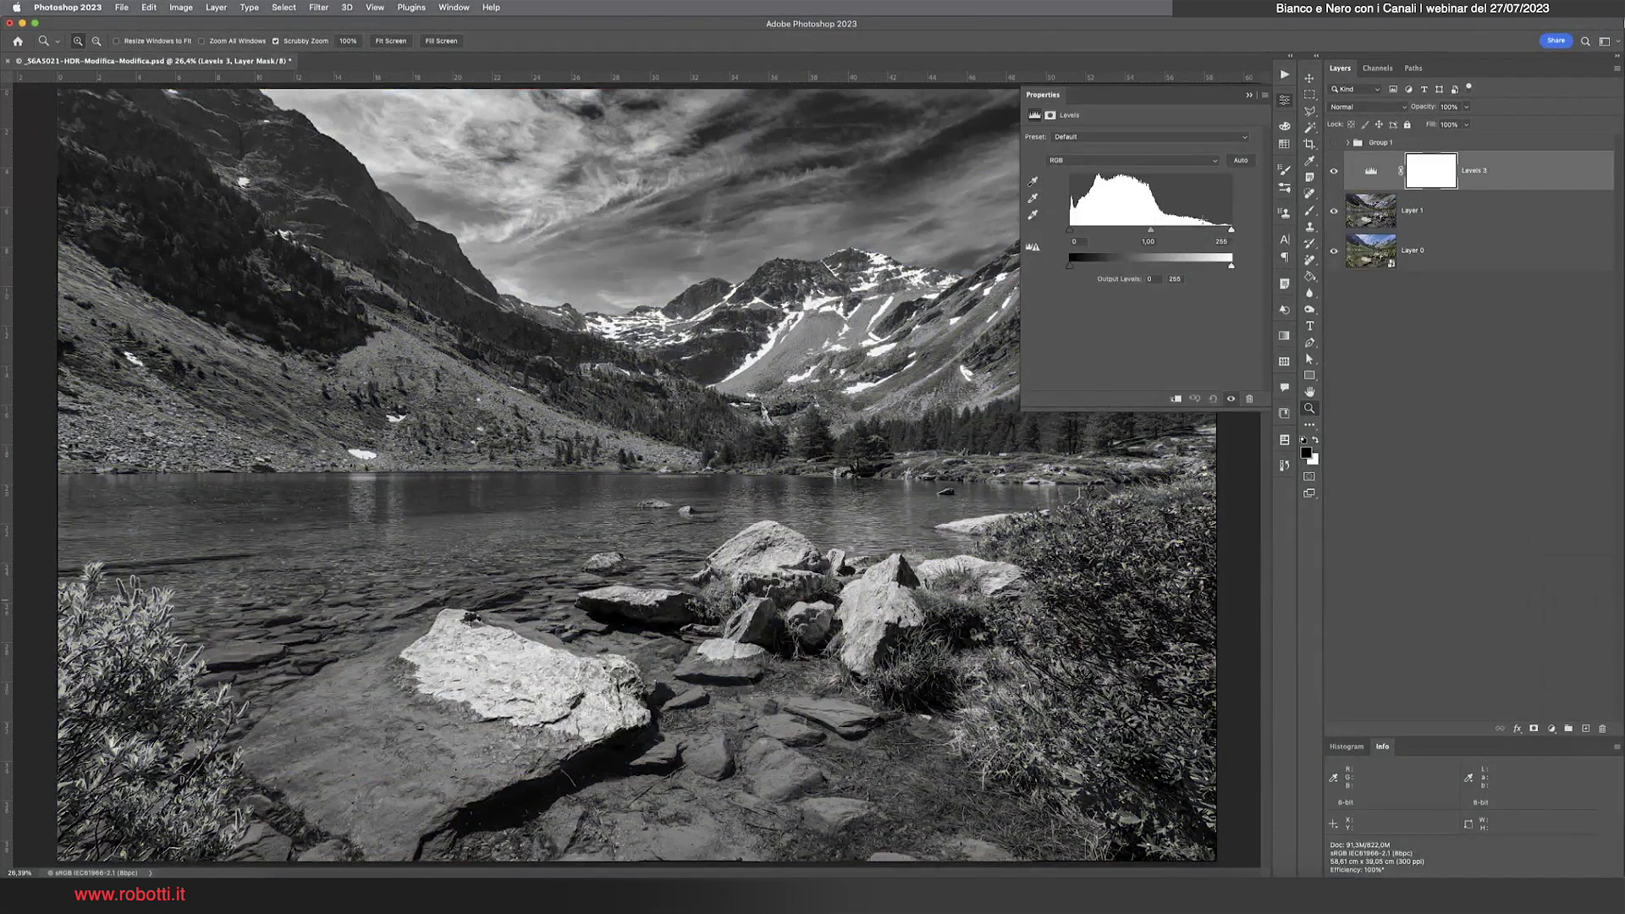
{"action": "left_click_drag", "start_coordinate": [1070, 230], "coordinate": [1082, 230]}
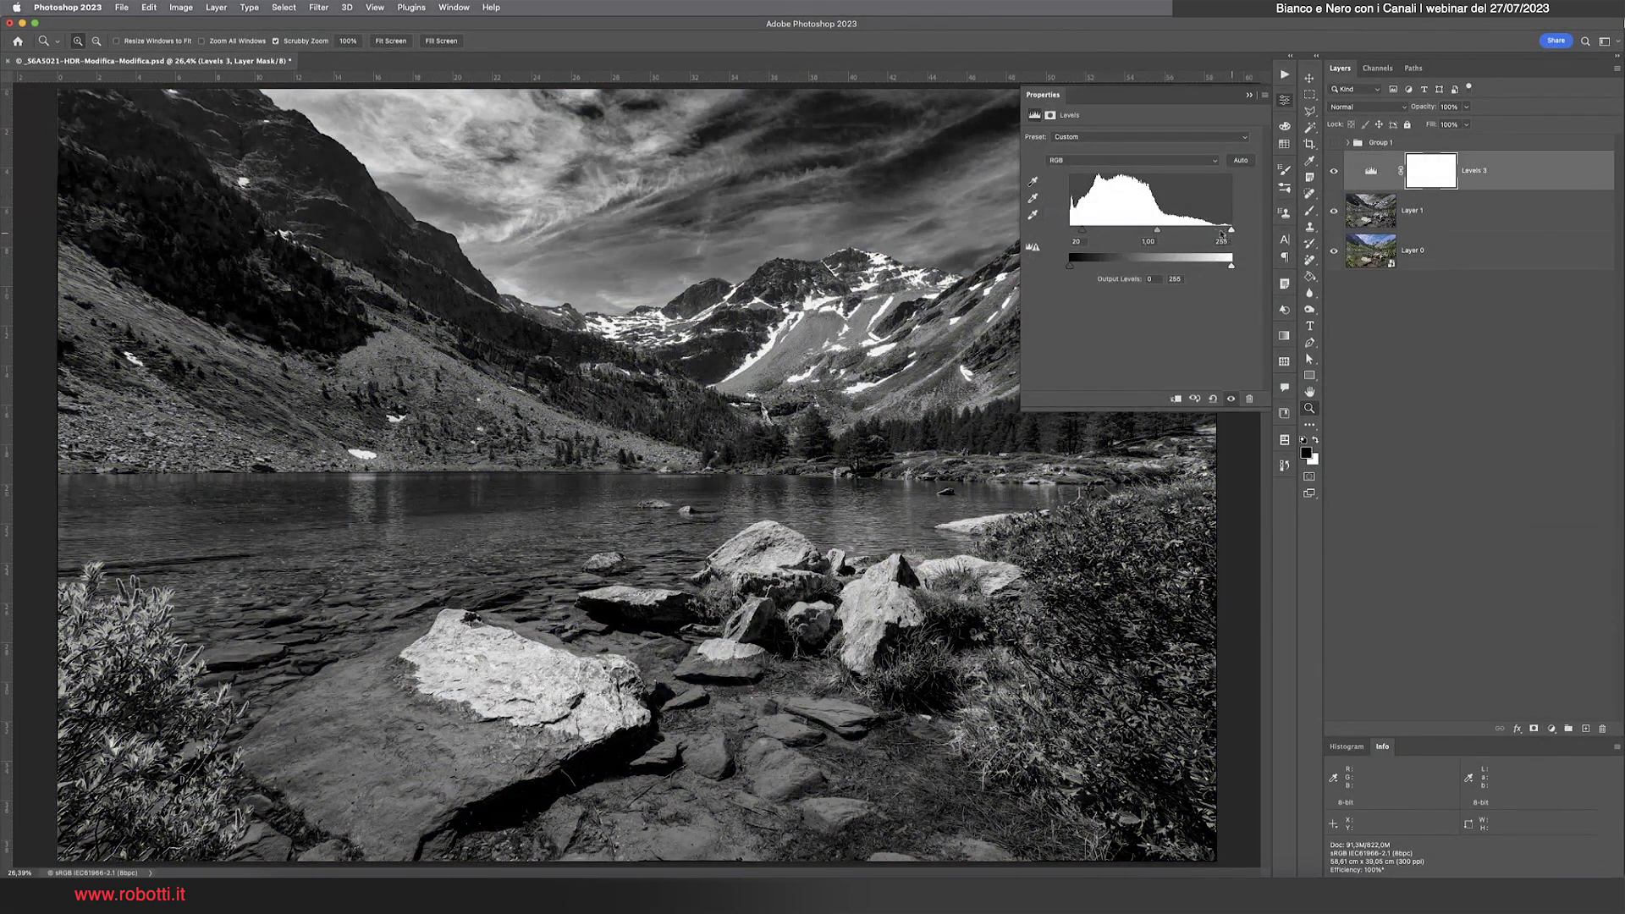
{"action": "left_click_drag", "start_coordinate": [1230, 230], "coordinate": [1219, 230]}
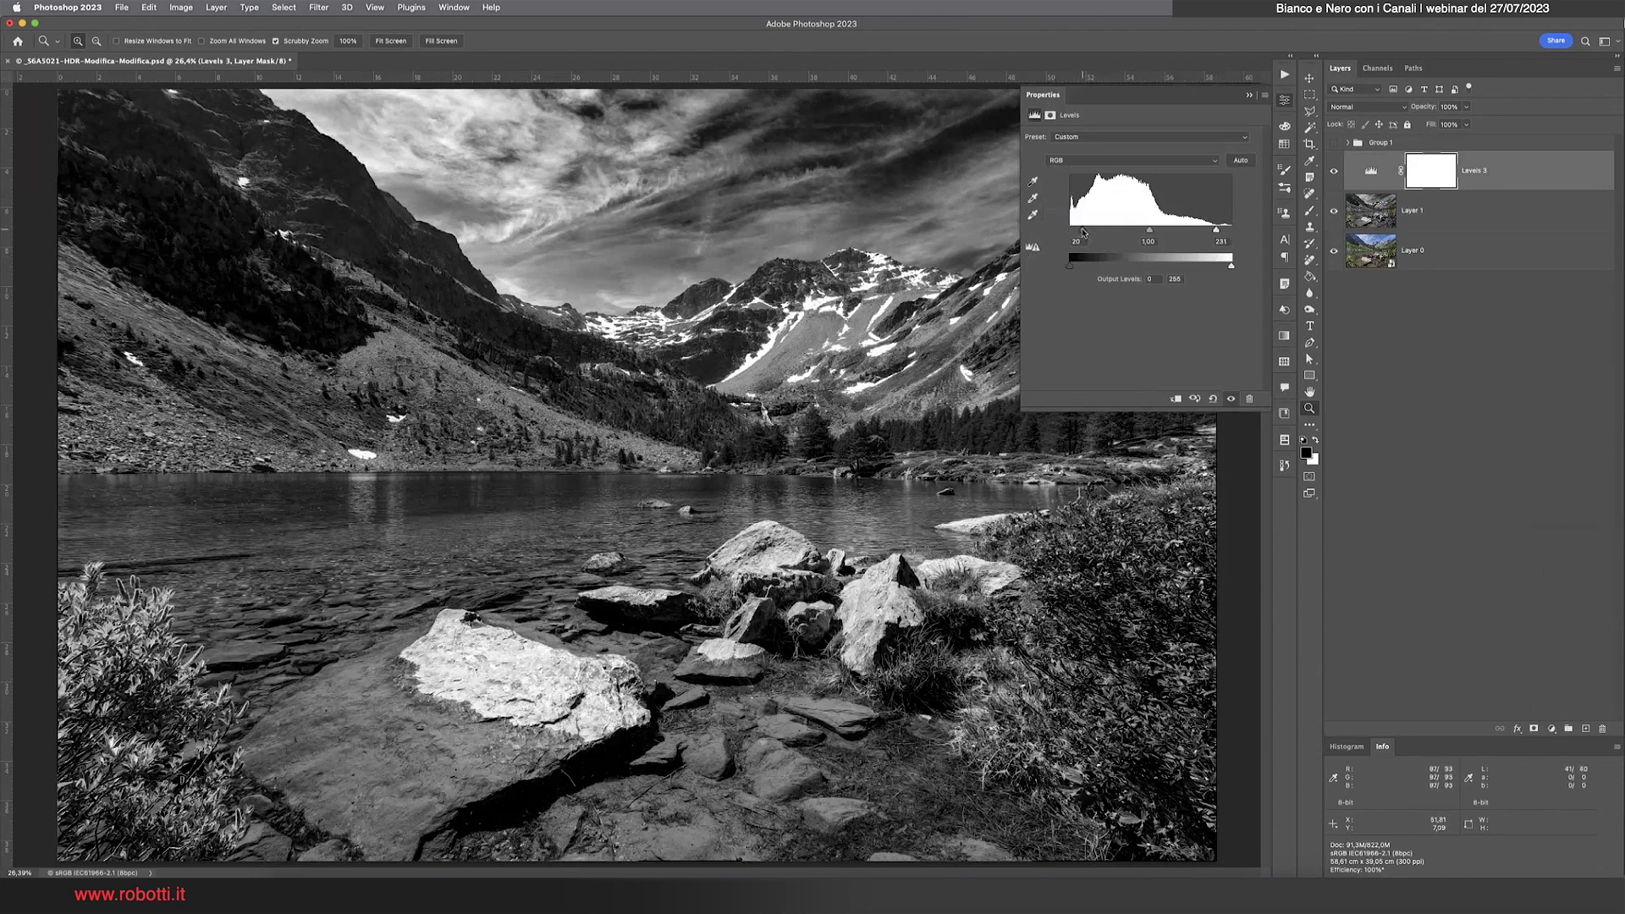
Compare the image with Levels 3 on and off, ending with Levels 3 hidden
{"action": "left_click", "coordinate": [1369, 211]}
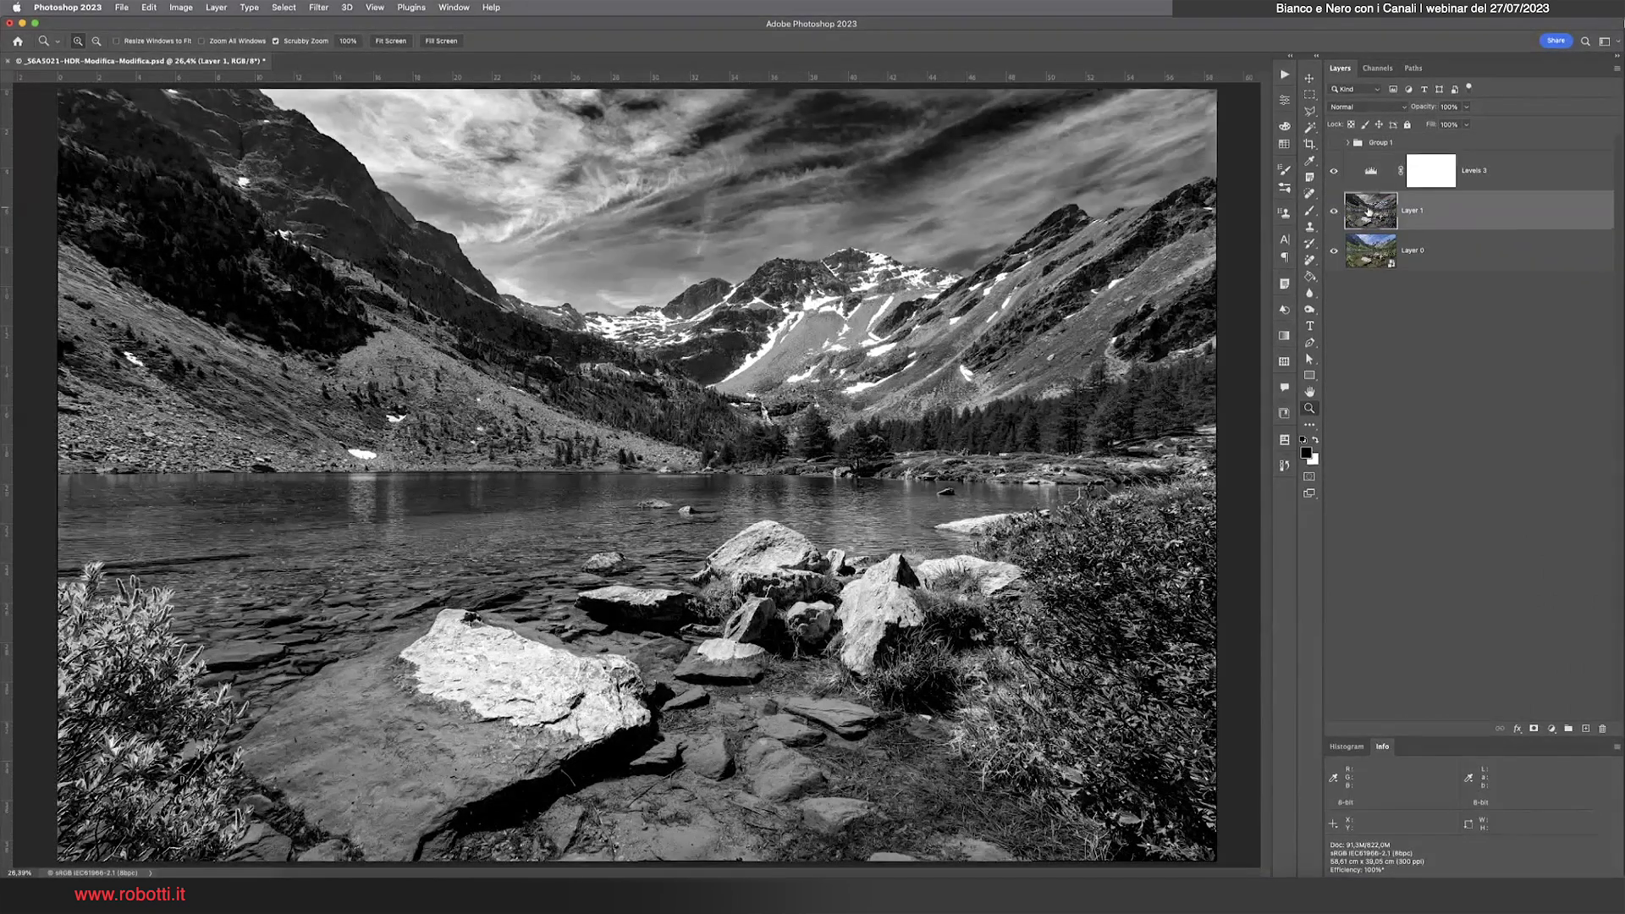
{"action": "left_click", "coordinate": [1334, 172]}
{"action": "left_click", "coordinate": [1334, 172]}
{"action": "left_click", "coordinate": [1334, 173]}
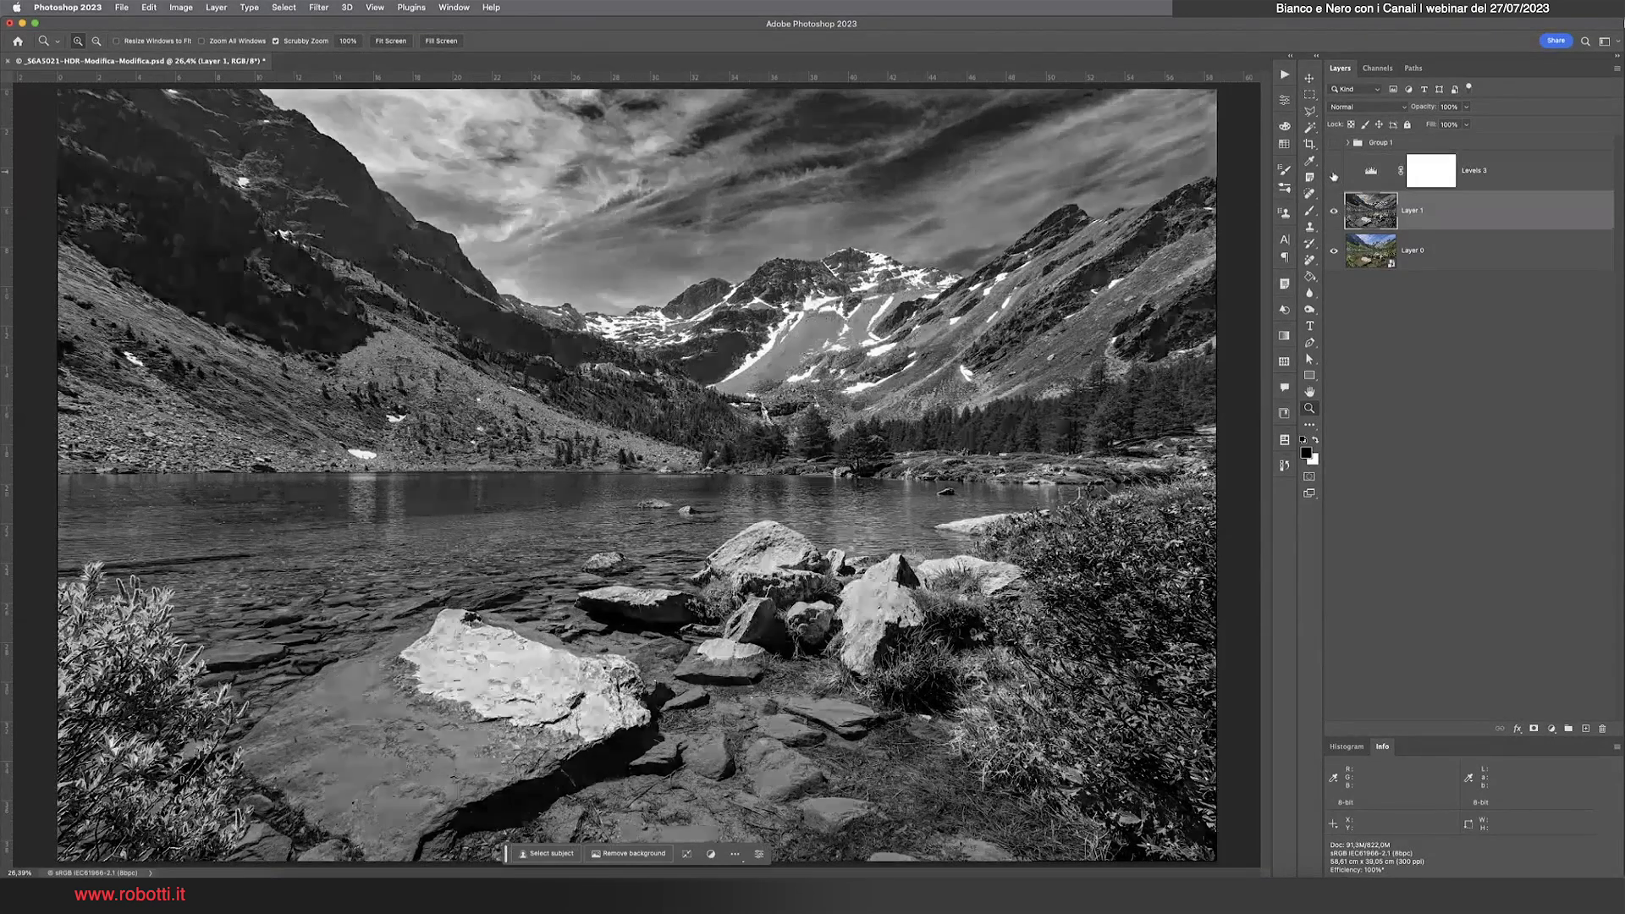
{"action": "left_click", "coordinate": [1335, 174]}
{"action": "left_click", "coordinate": [1338, 174]}
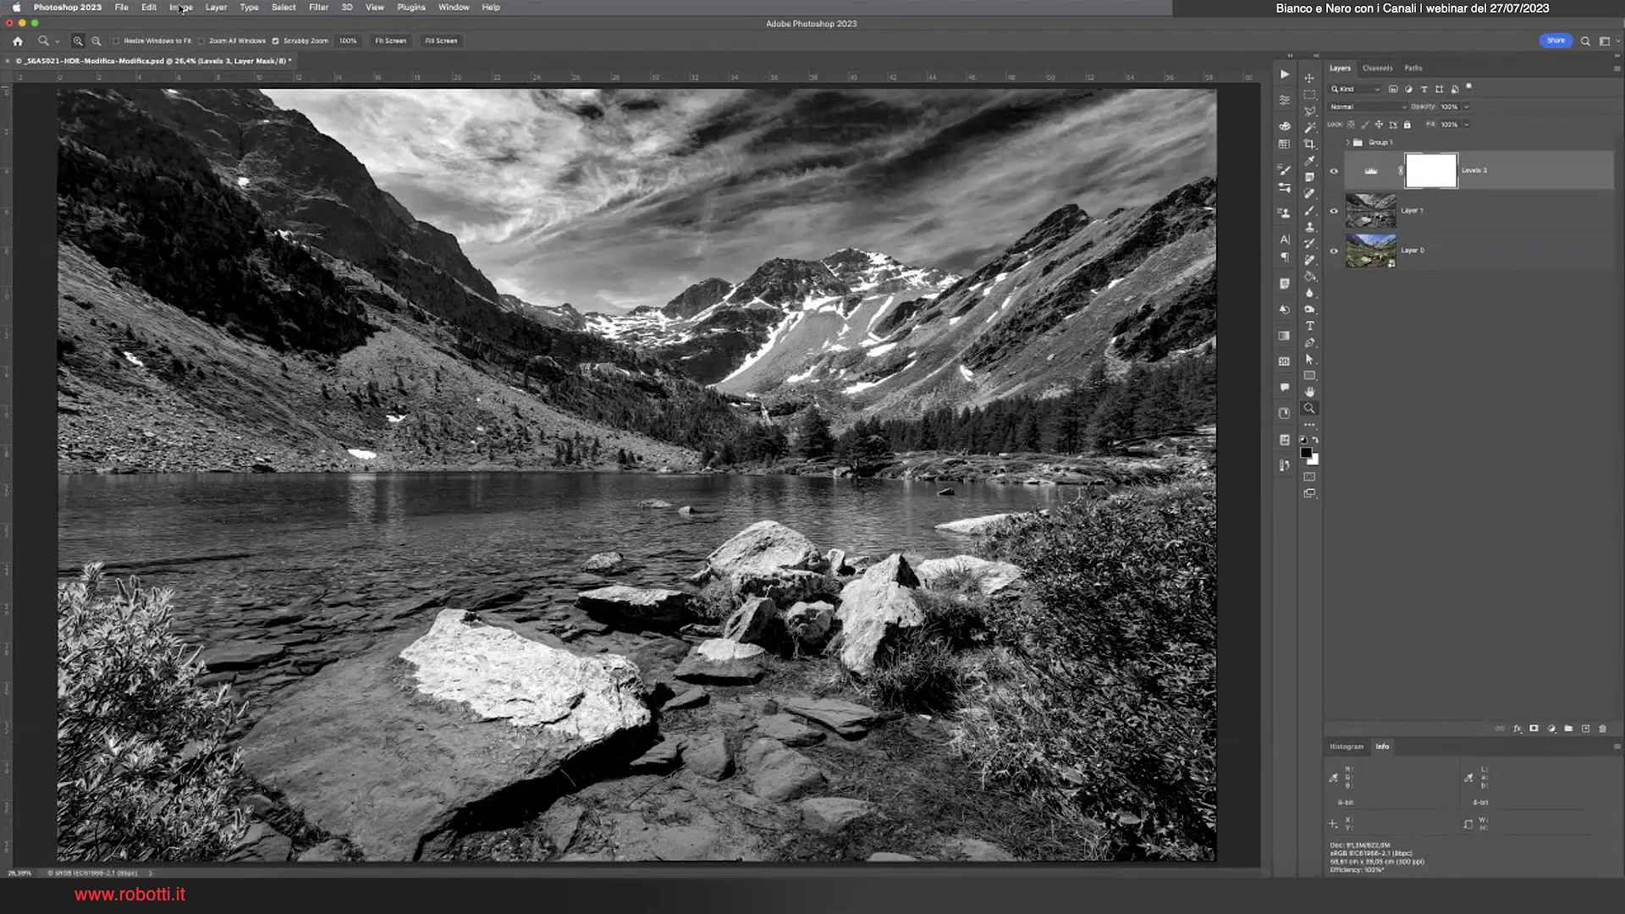
{"action": "left_click", "coordinate": [215, 7]}
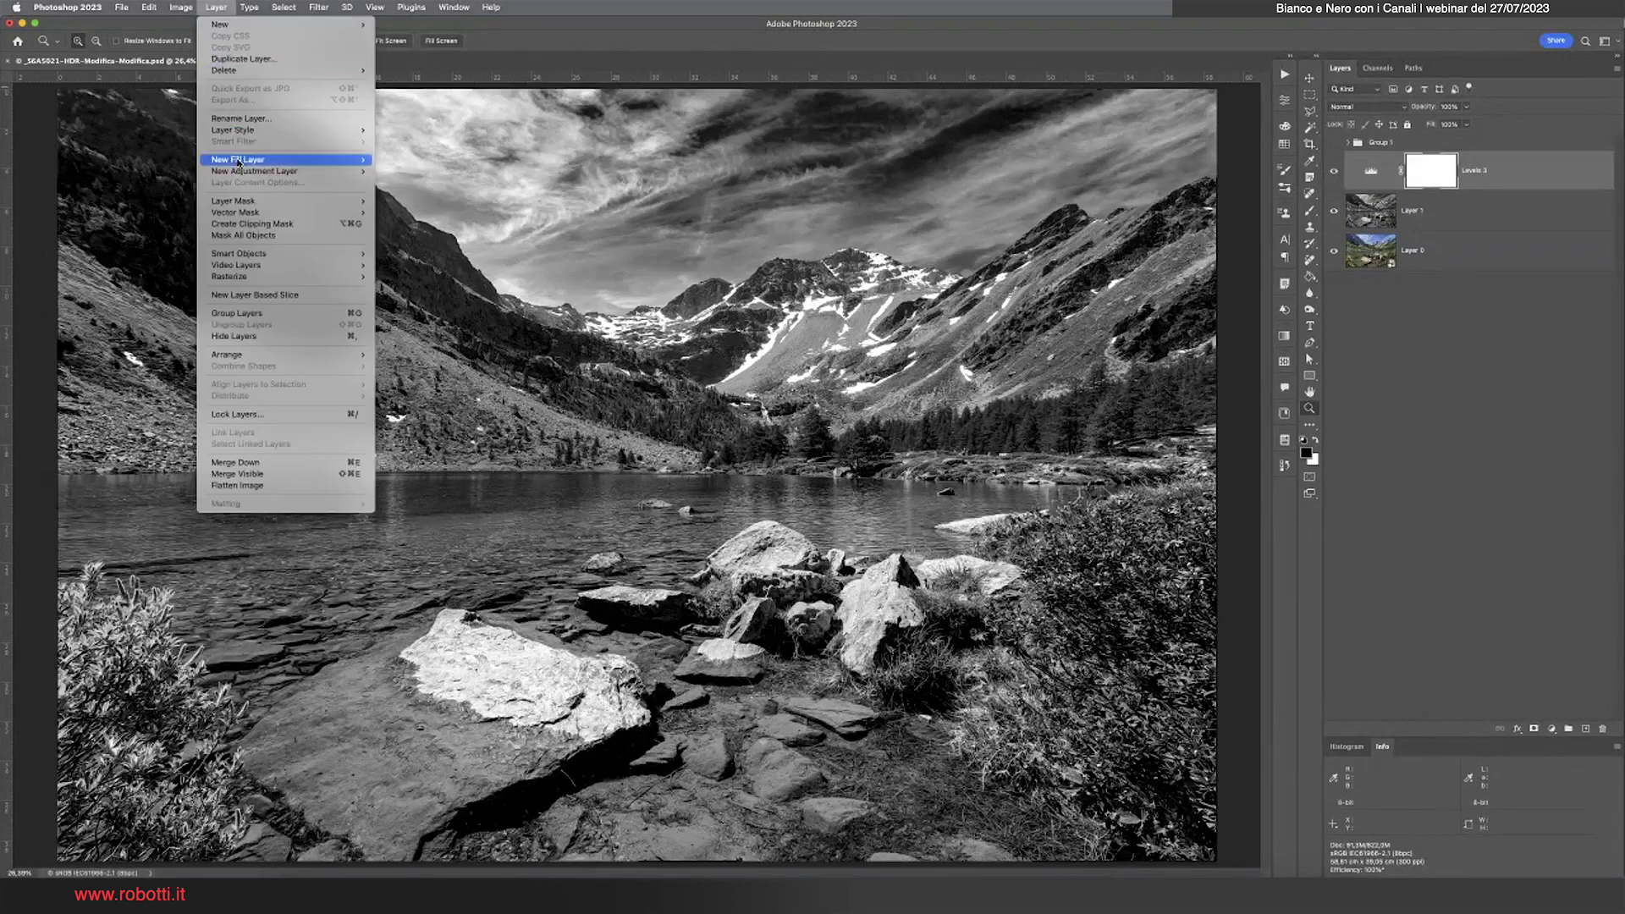
{"action": "mouse_move", "coordinate": [254, 170]}
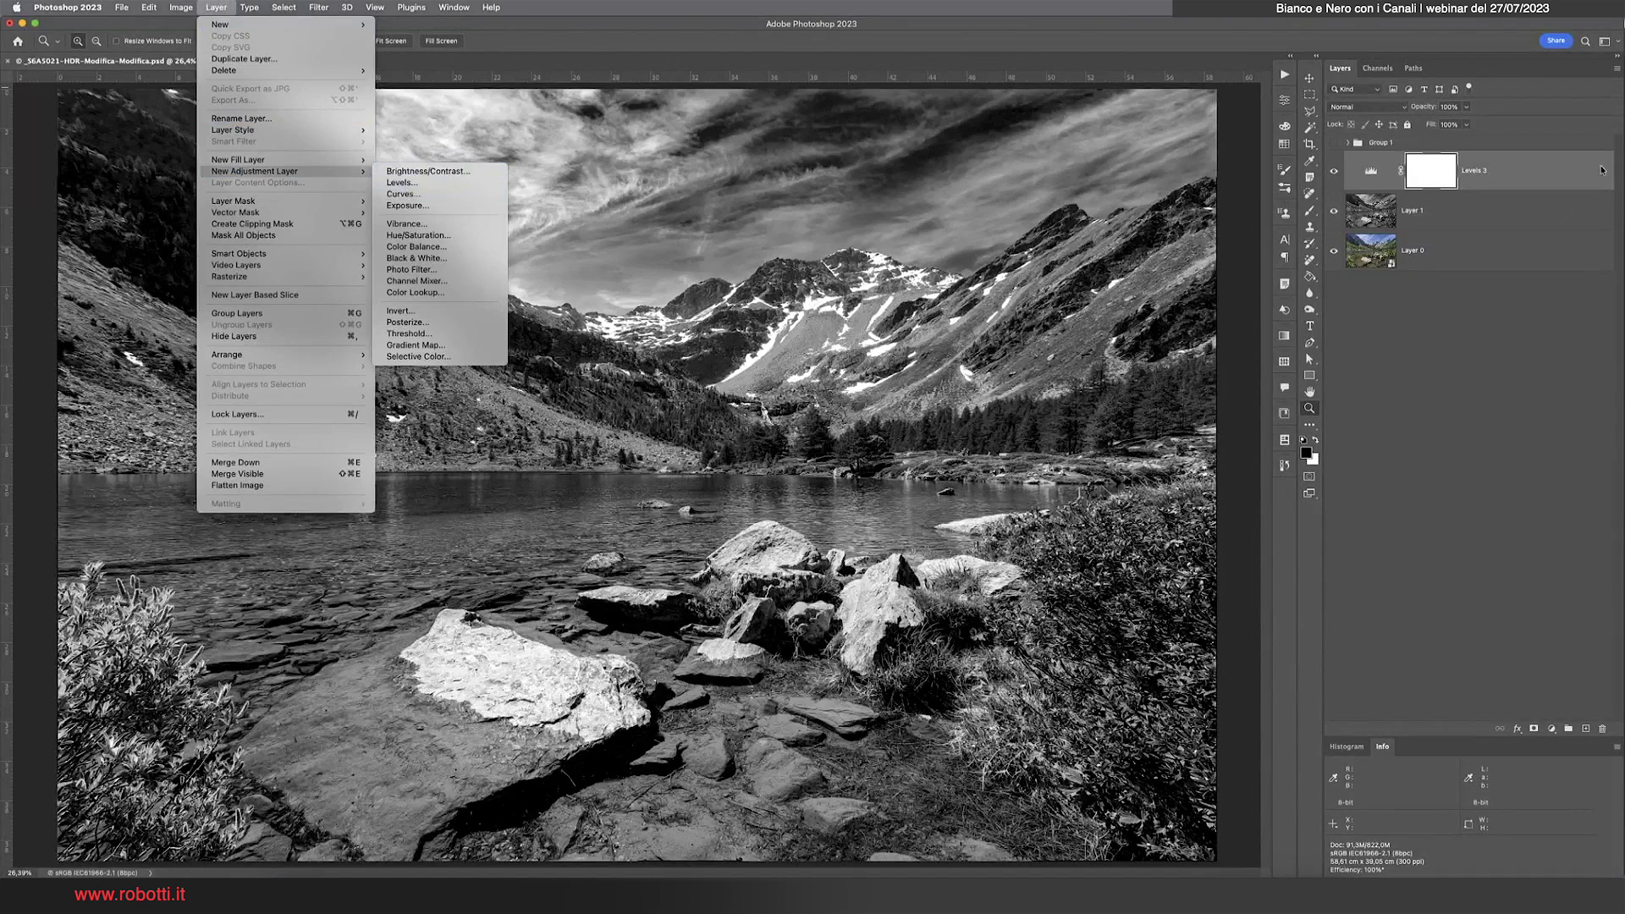
{"action": "left_click", "coordinate": [1515, 181]}
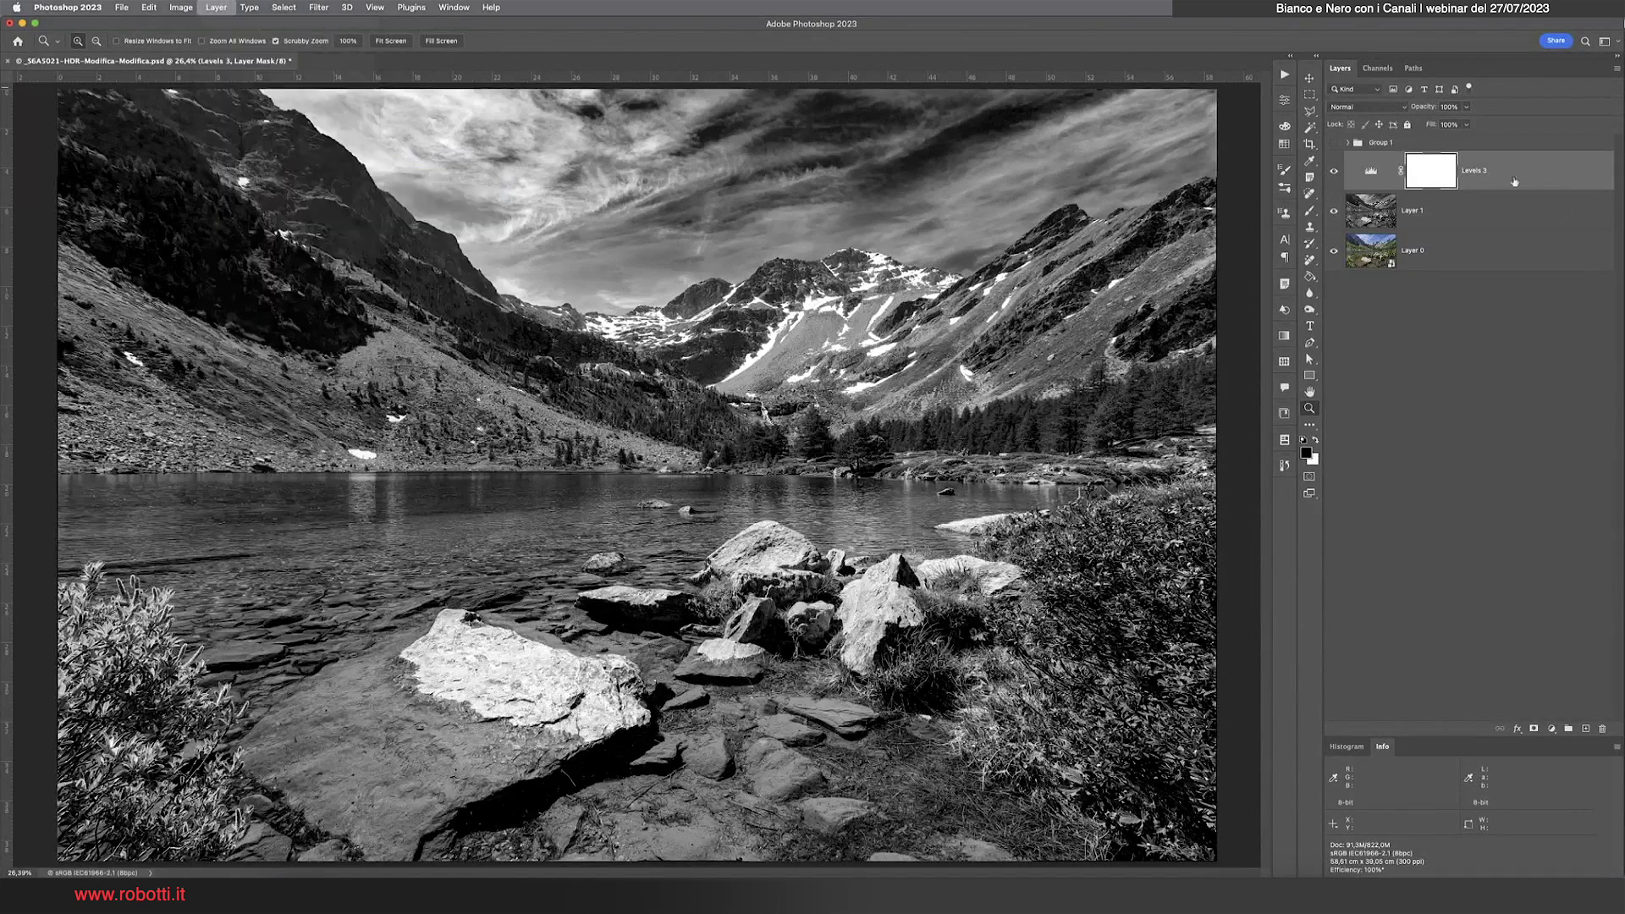
{"action": "left_click", "coordinate": [1335, 173]}
{"action": "left_click", "coordinate": [1335, 173]}
Delete Layer 1 and the Levels 3 adjustment to restore colour, then bring up the Image menu
{"action": "left_click", "coordinate": [1423, 217]}
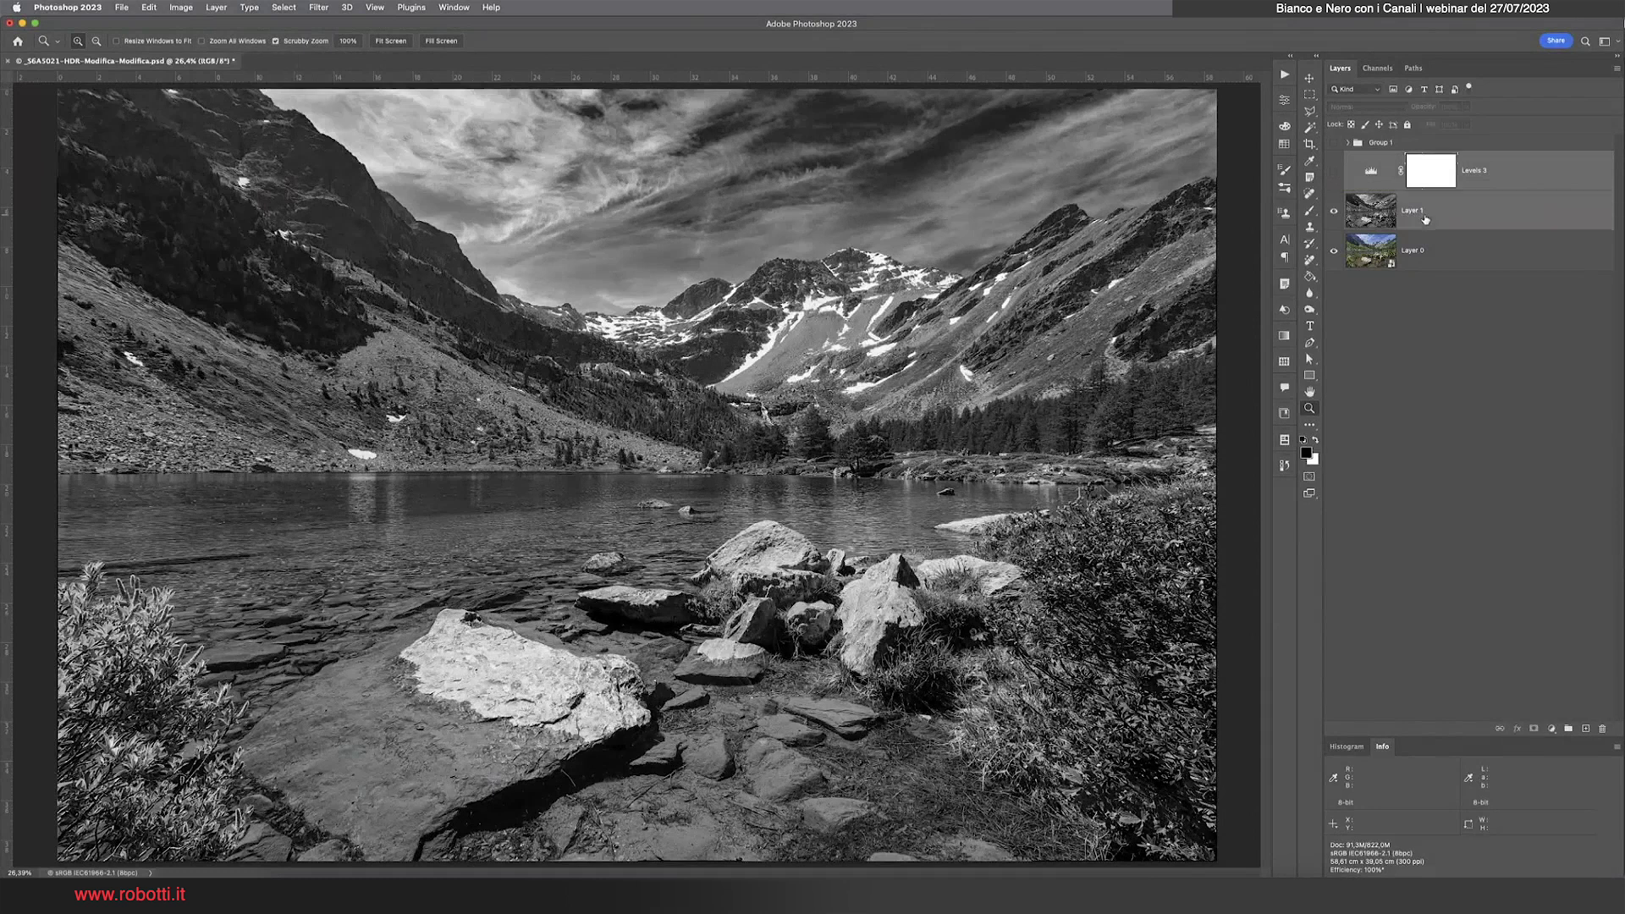
{"action": "left_click_drag", "start_coordinate": [1382, 224], "coordinate": [1608, 731]}
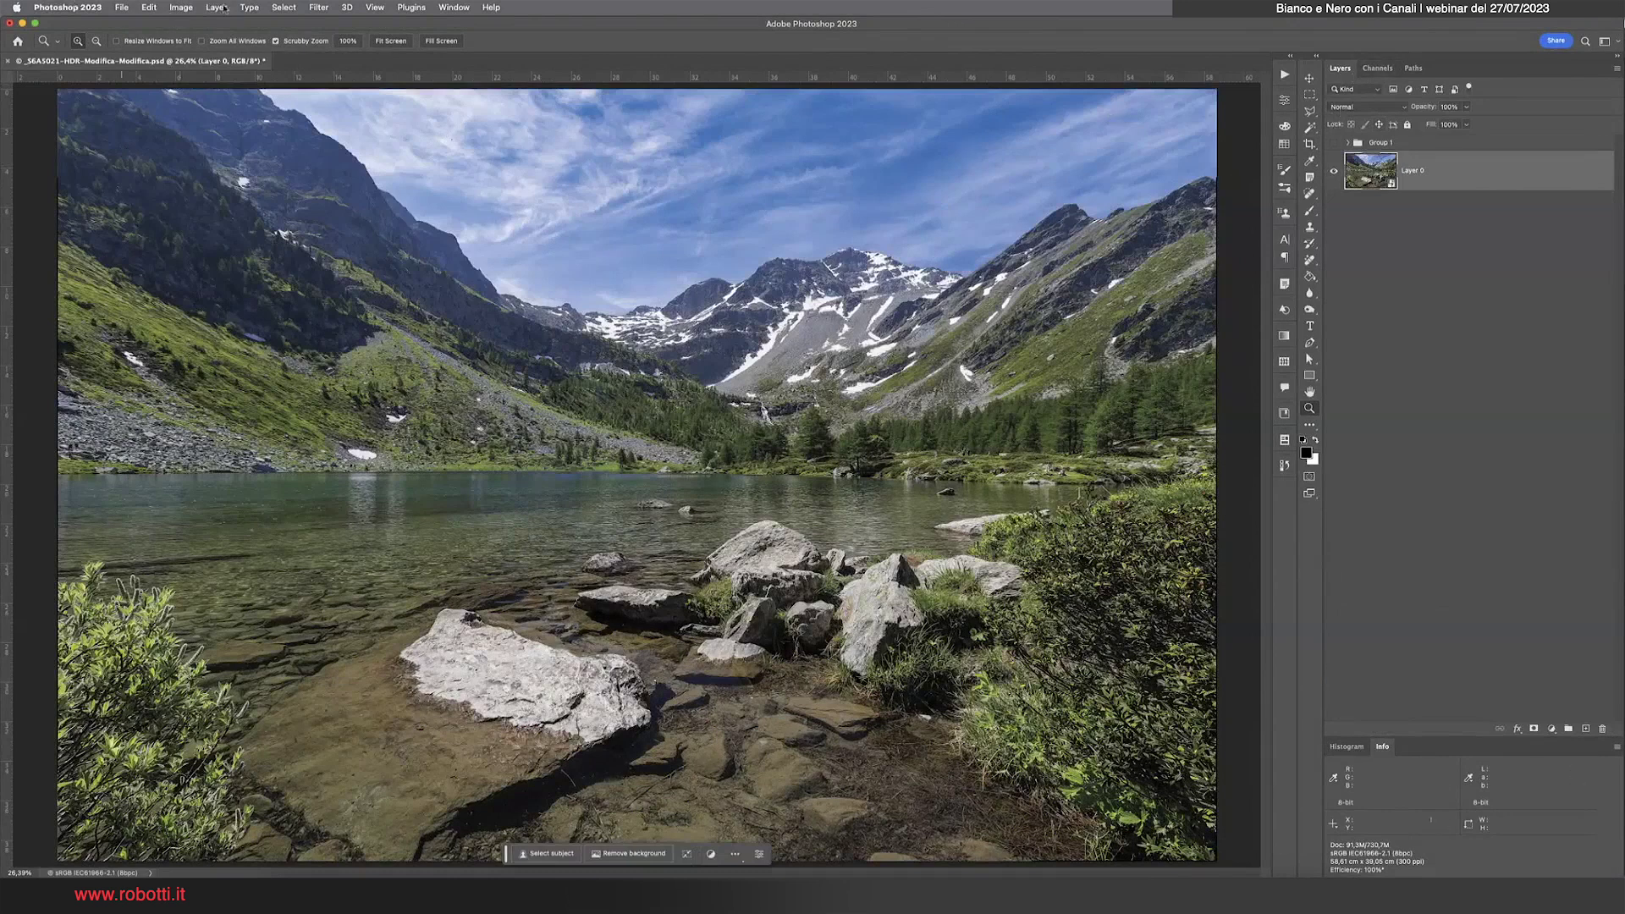
{"action": "left_click", "coordinate": [181, 10]}
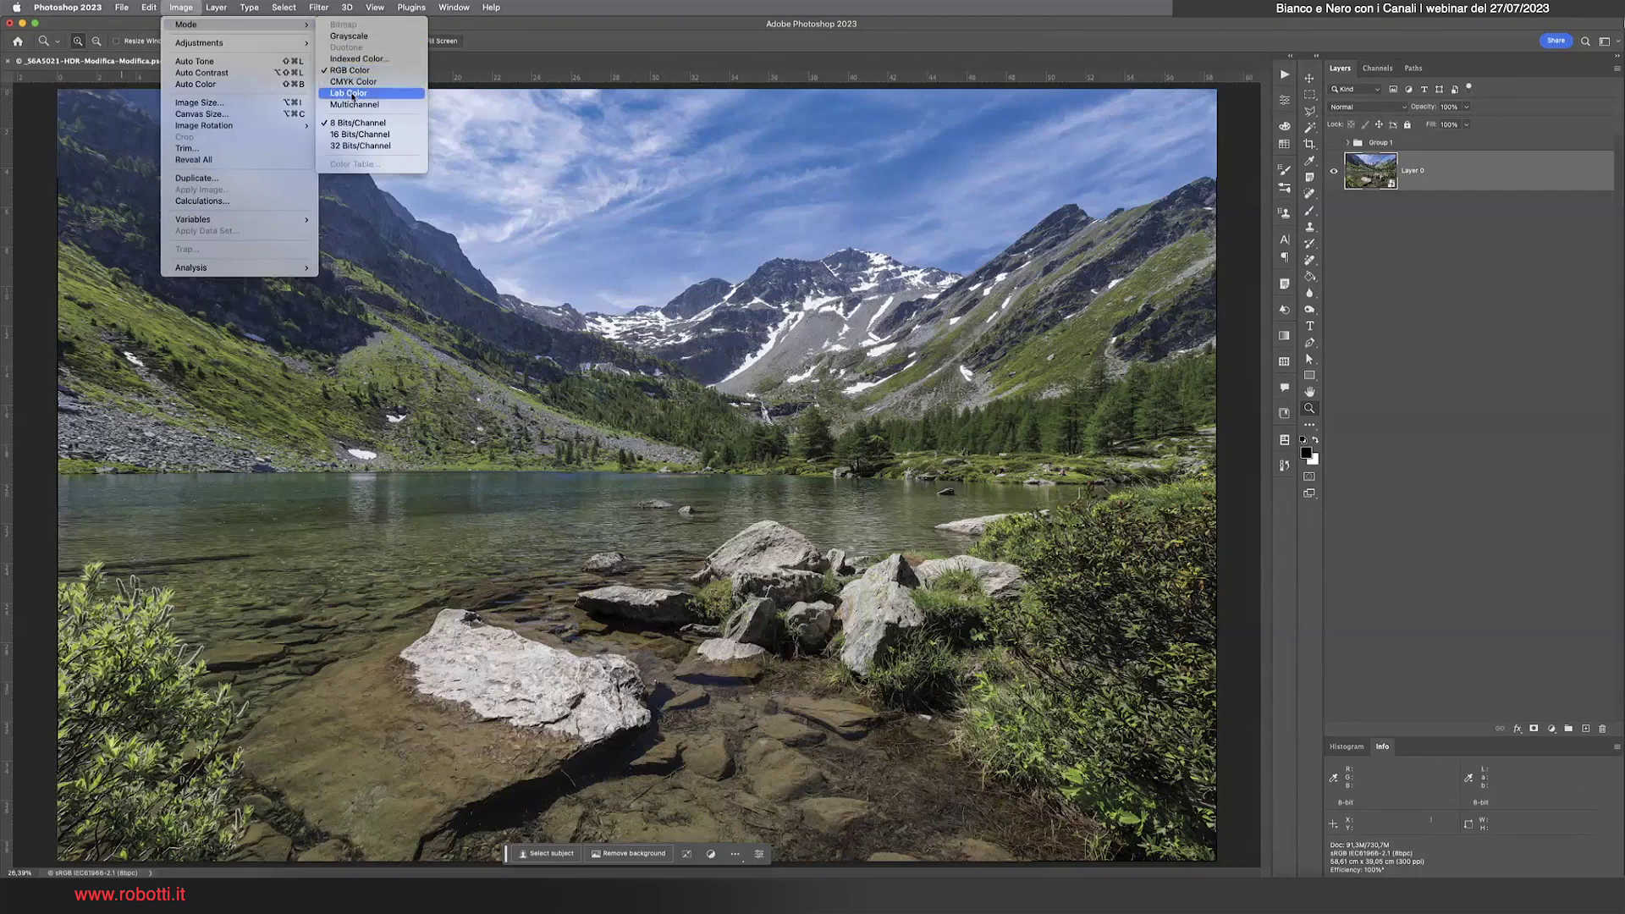
Switch the lake image to Lab Color mode, choosing Merge and then Rasterize in the warnings
{"action": "mouse_move", "coordinate": [186, 24]}
{"action": "key", "text": "Return"}
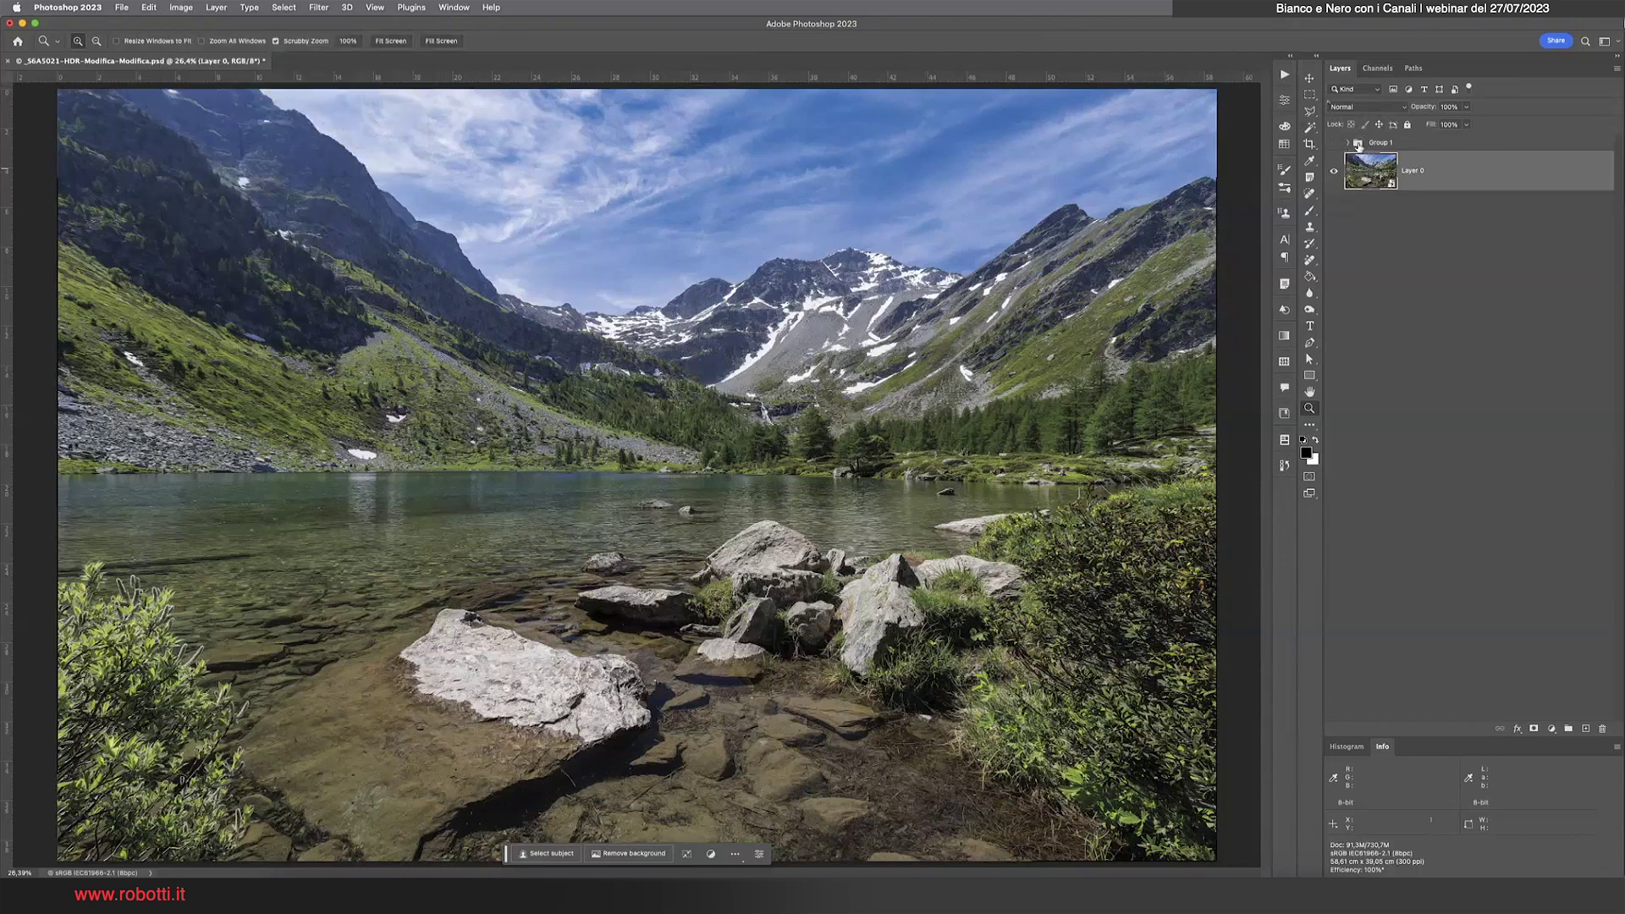
{"action": "left_click", "coordinate": [180, 9]}
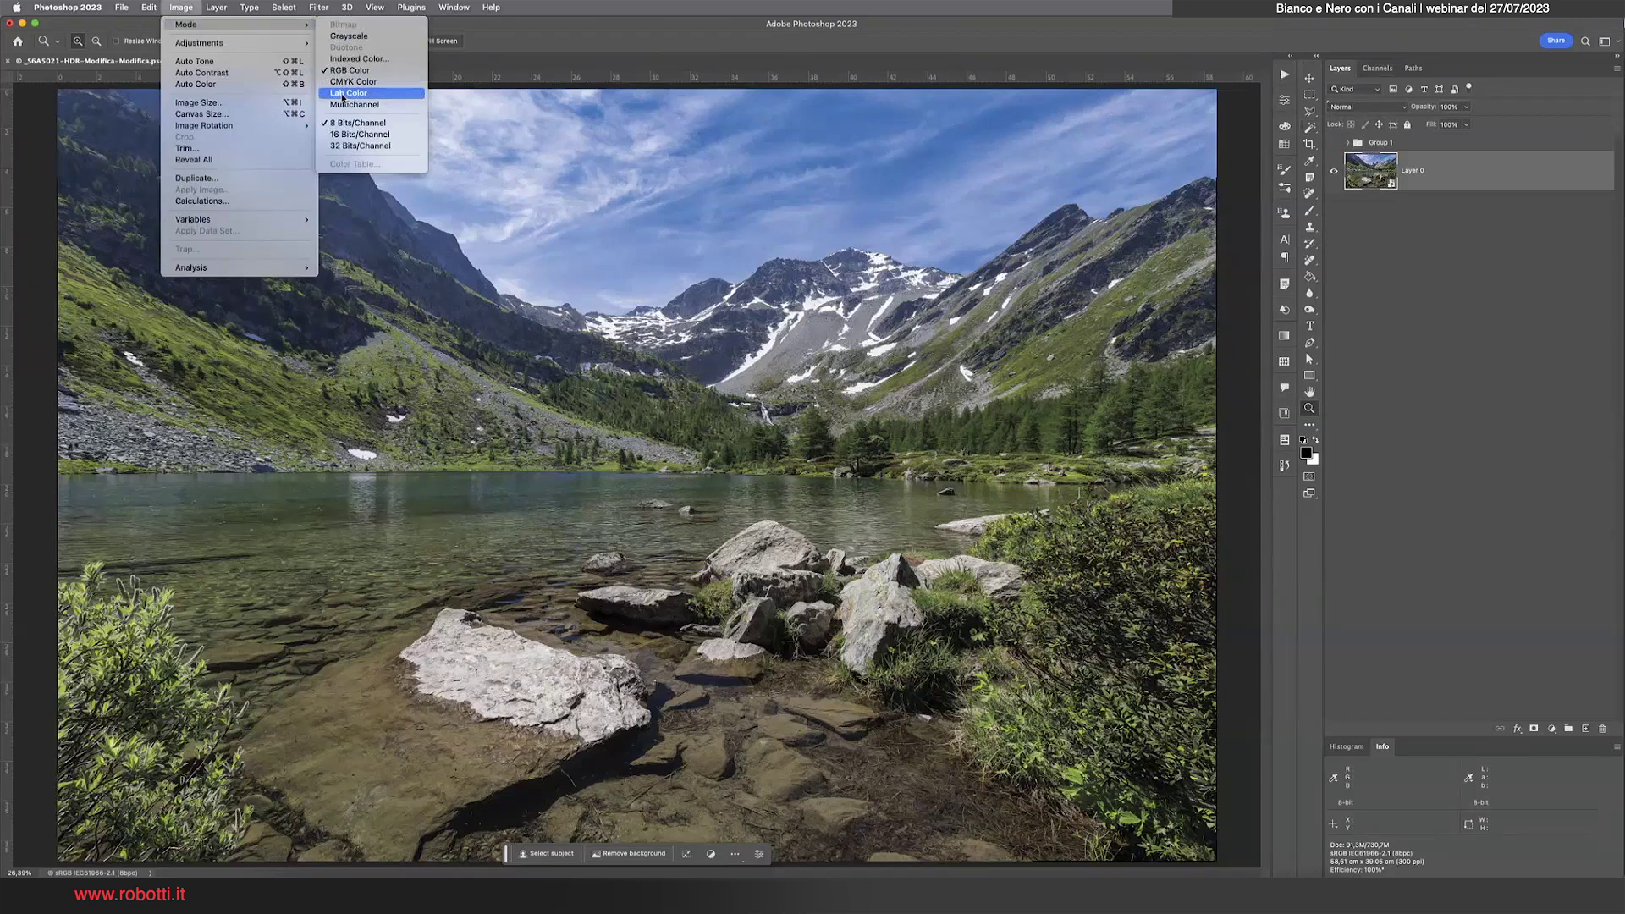
{"action": "left_click", "coordinate": [342, 95]}
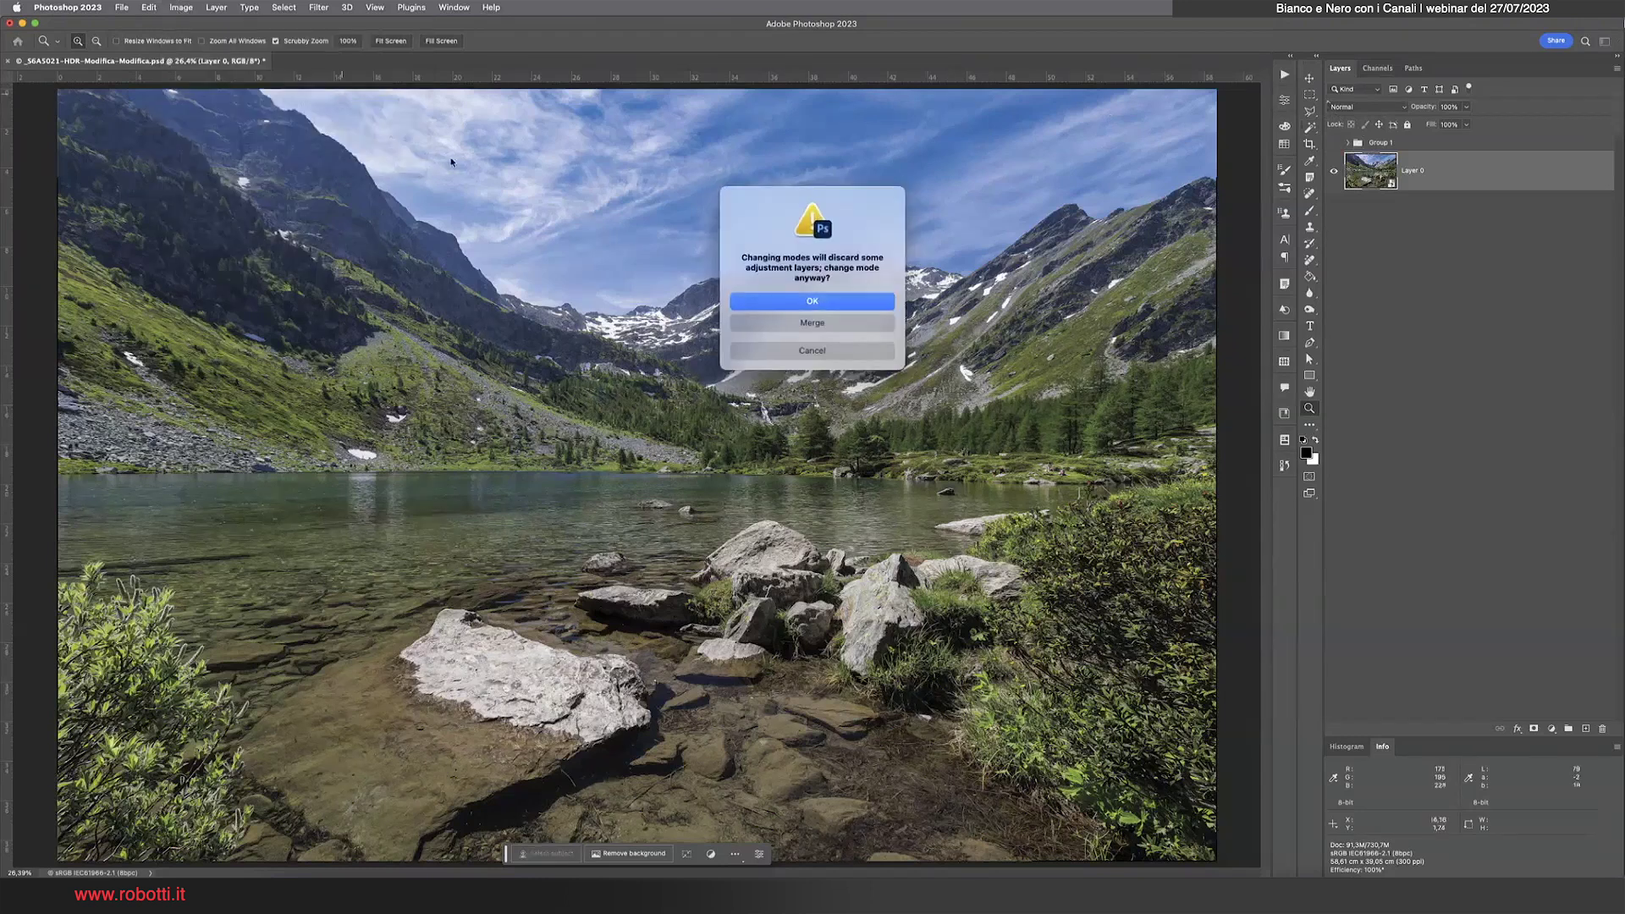
{"action": "left_click", "coordinate": [807, 327]}
{"action": "left_click", "coordinate": [809, 328]}
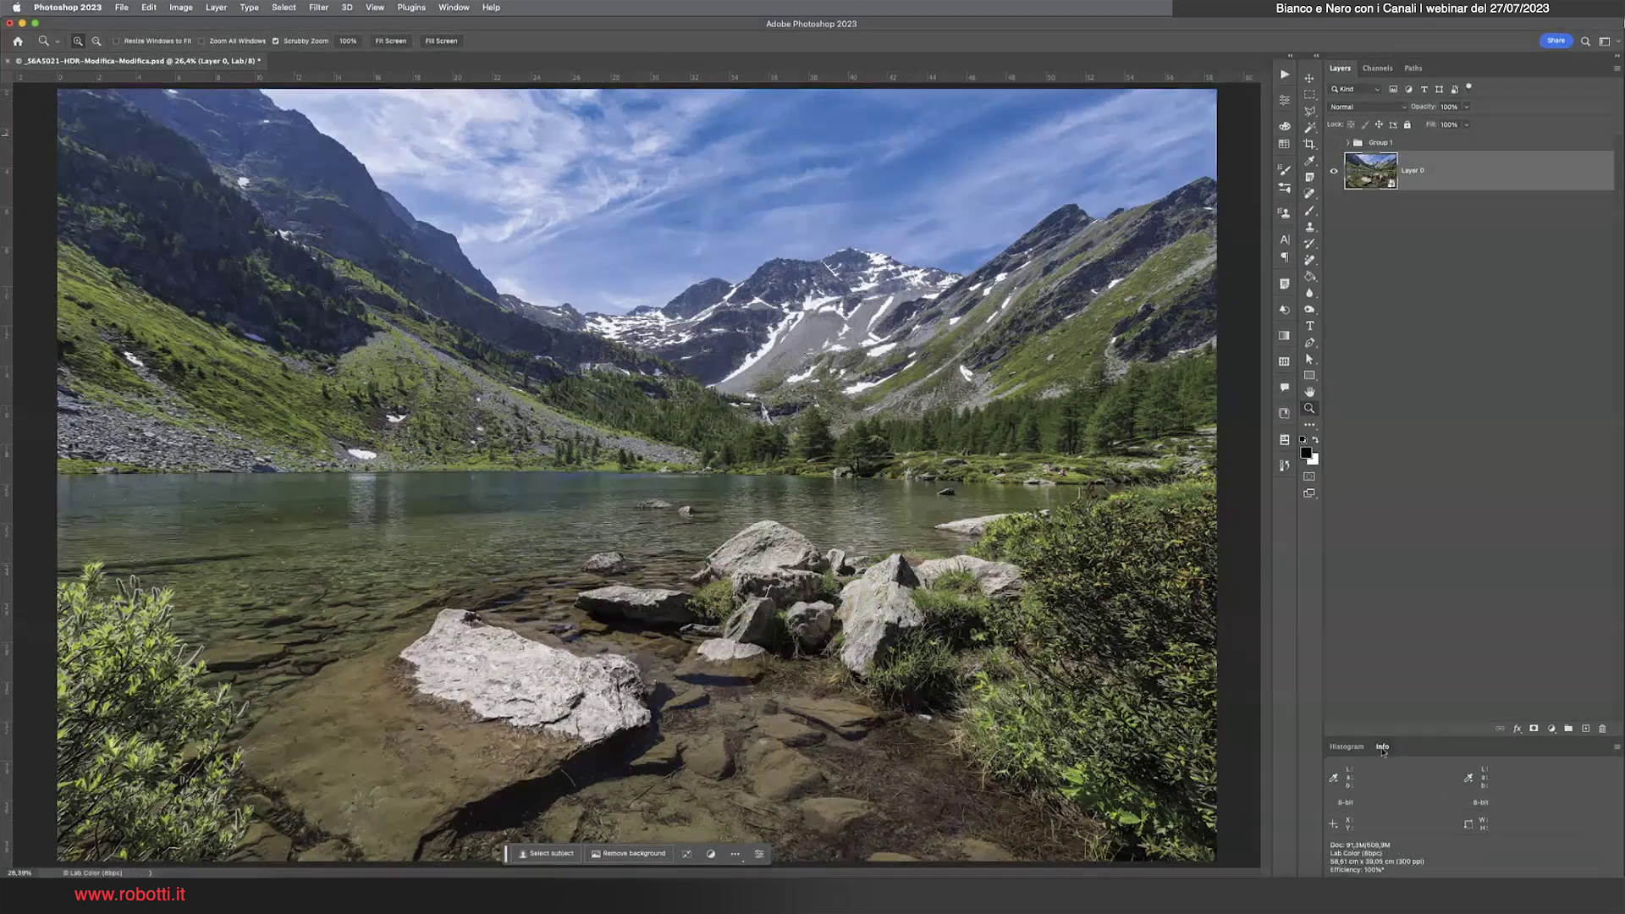
Redock the Info panel beside Histogram, then view the Lightness, a and b channels, ending on Lightness
{"action": "left_click_drag", "start_coordinate": [1382, 747], "coordinate": [793, 70]}
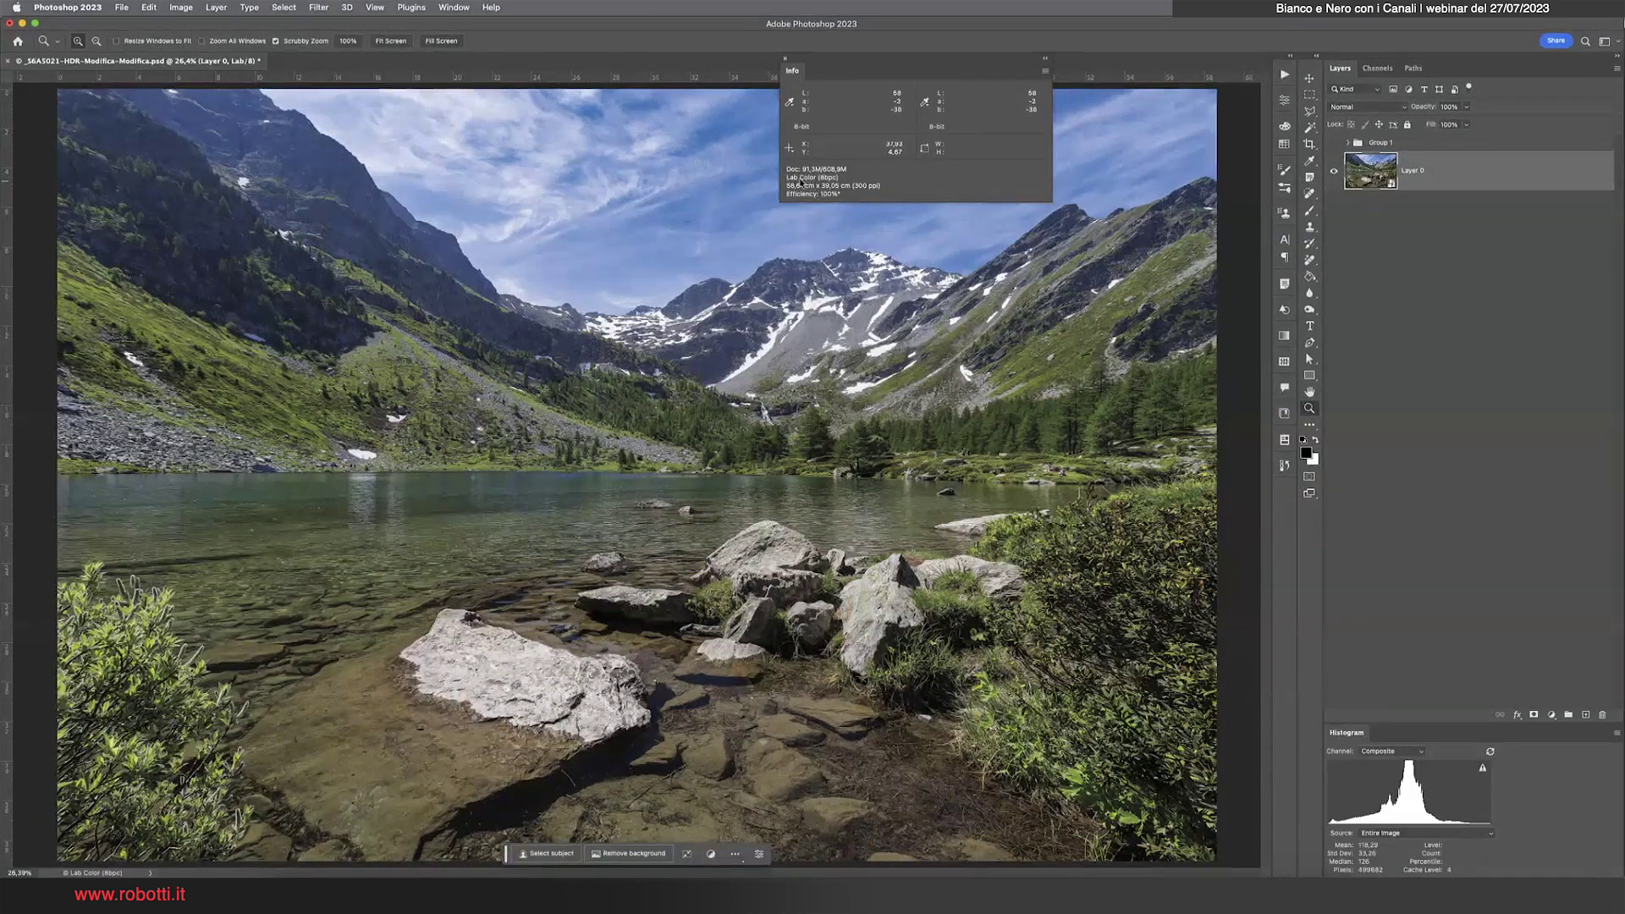
{"action": "left_click_drag", "start_coordinate": [790, 71], "coordinate": [1393, 737]}
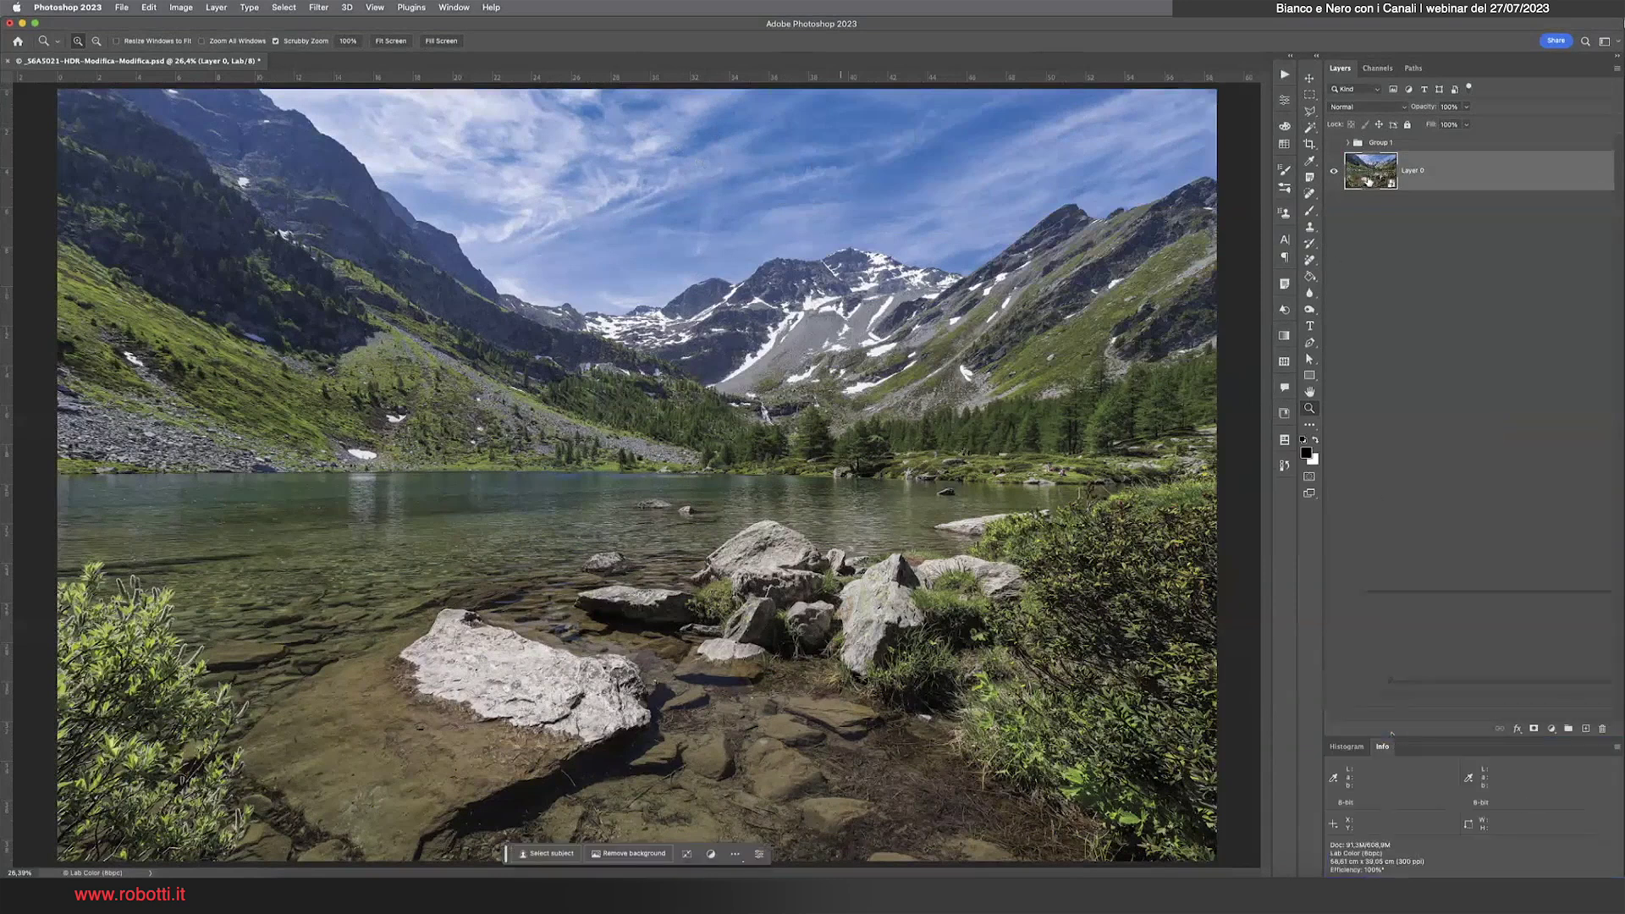
{"action": "left_click", "coordinate": [1377, 72]}
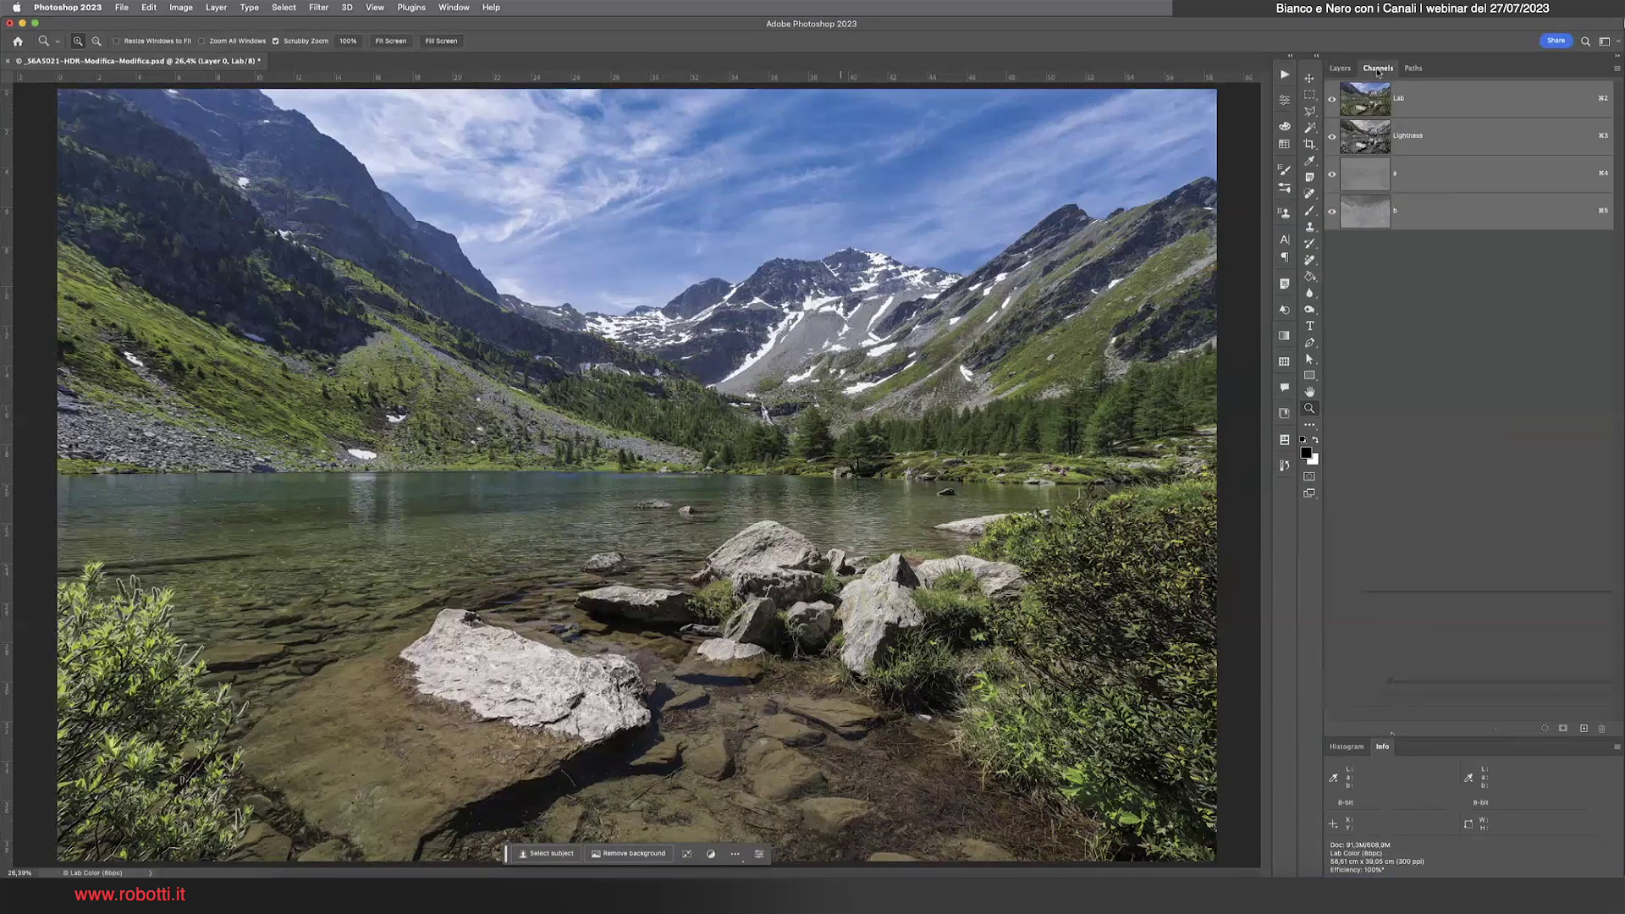
{"action": "left_click", "coordinate": [1419, 138]}
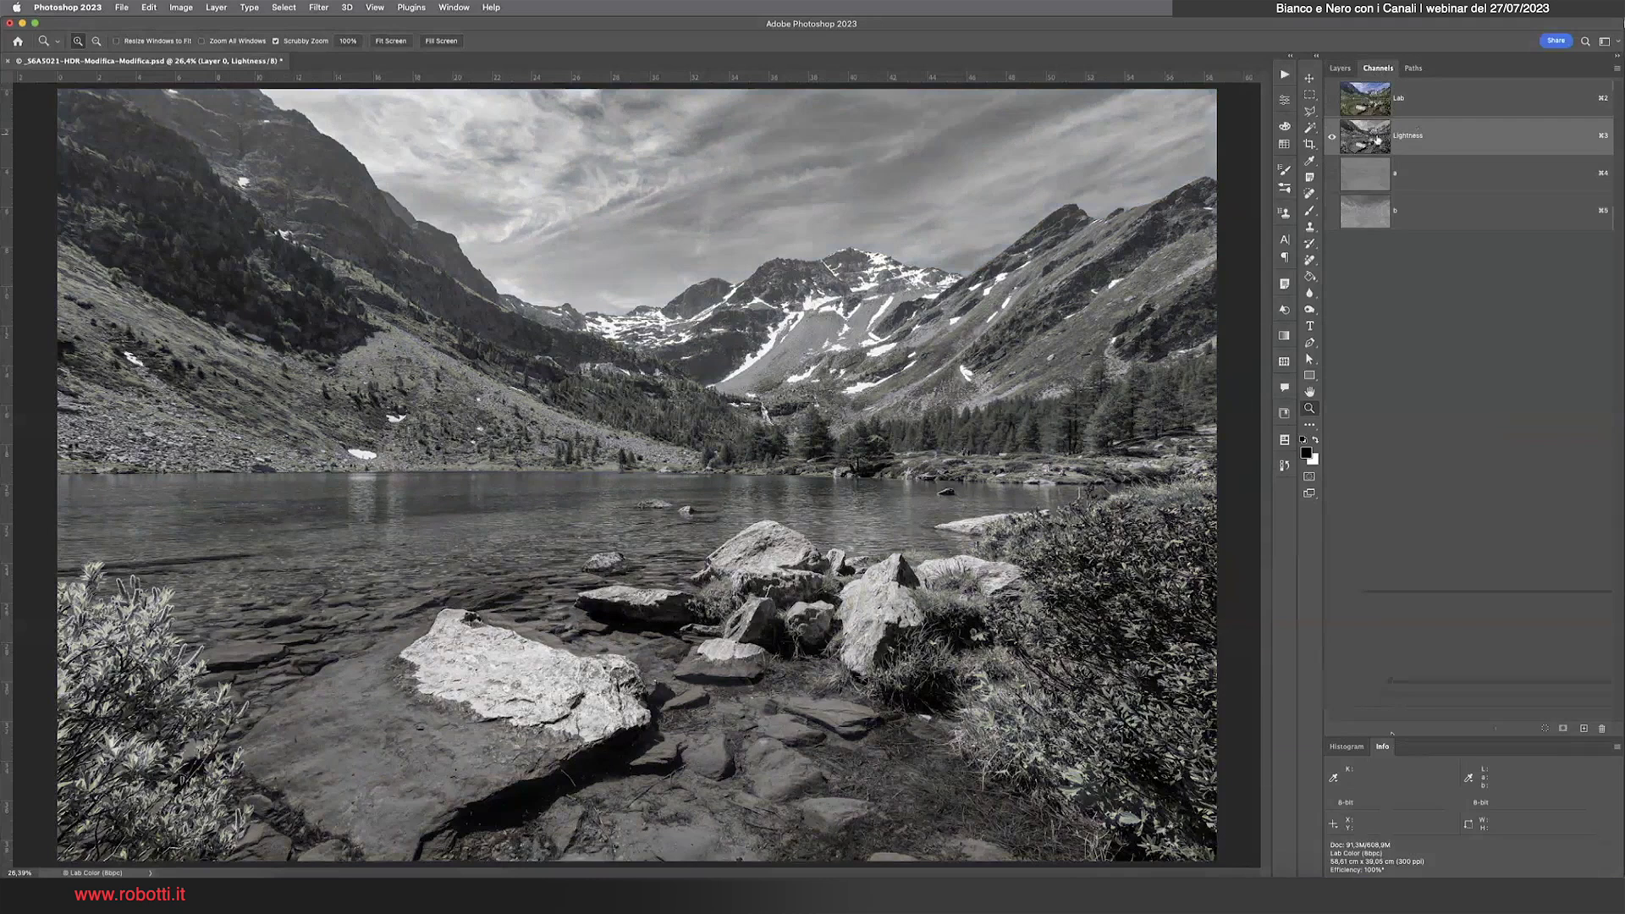
{"action": "left_click", "coordinate": [1414, 178]}
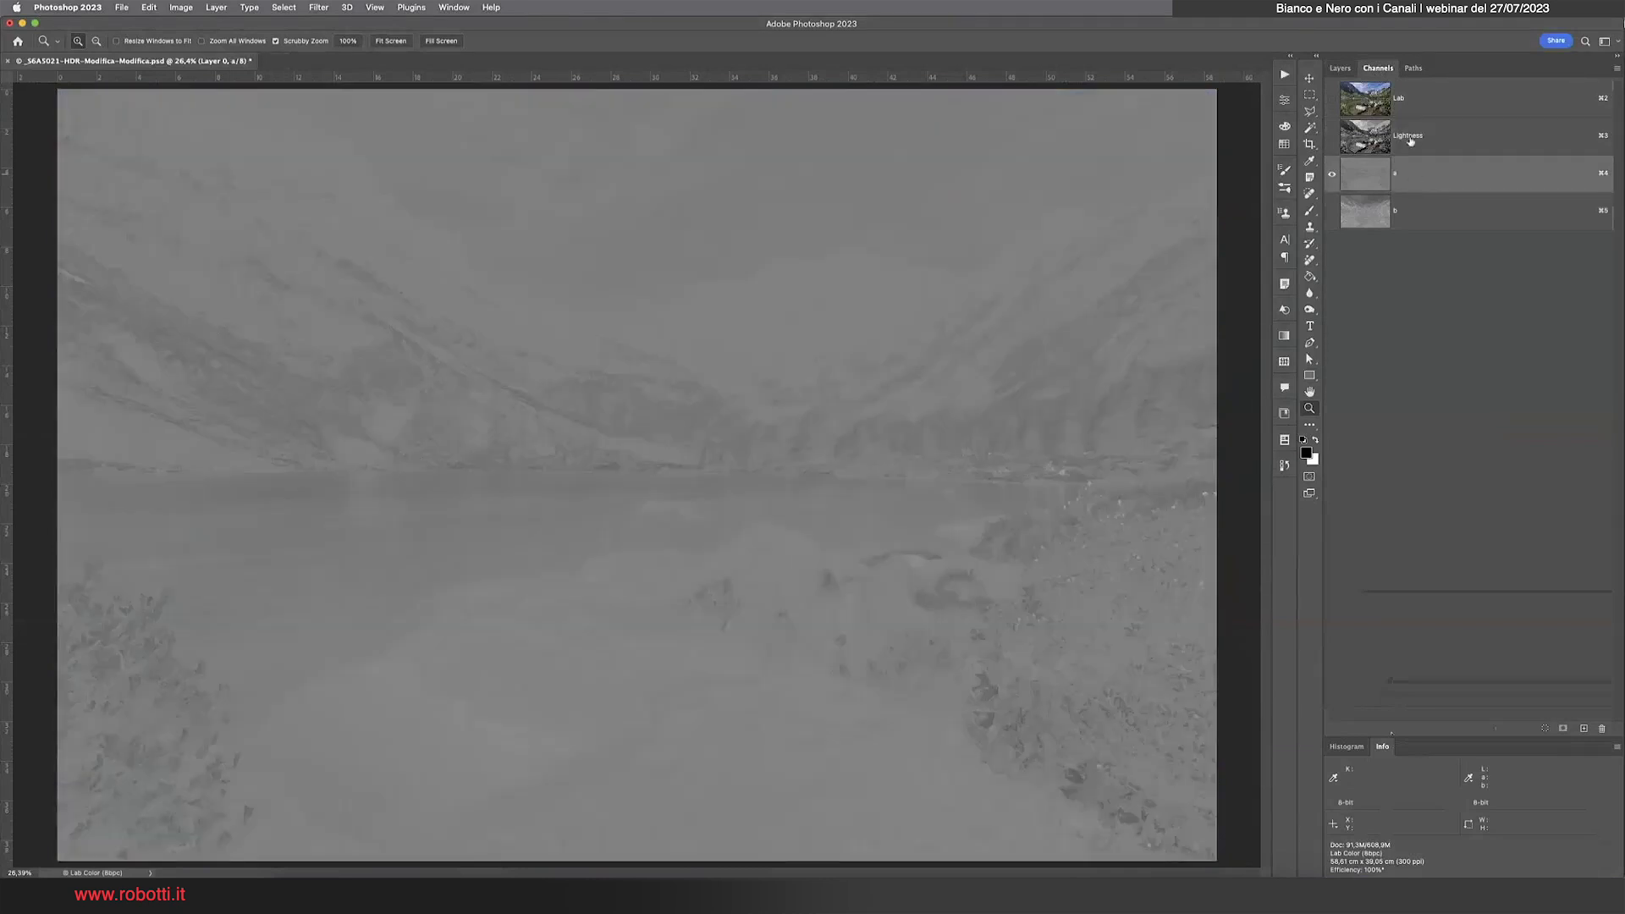
{"action": "left_click", "coordinate": [1396, 213]}
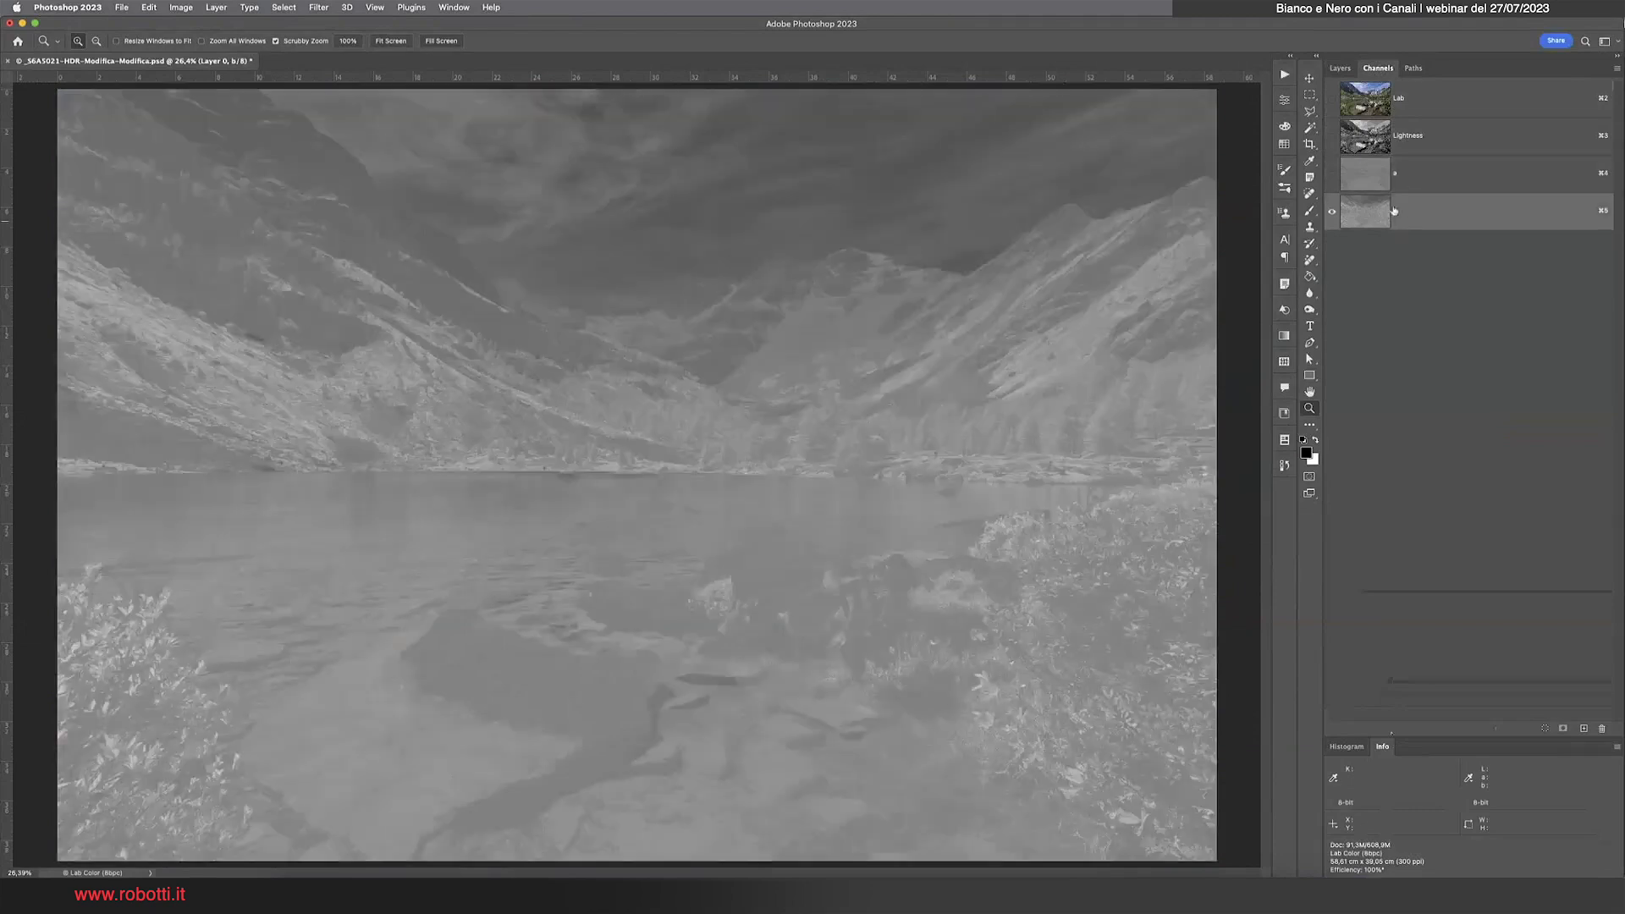
{"action": "left_click", "coordinate": [1410, 180]}
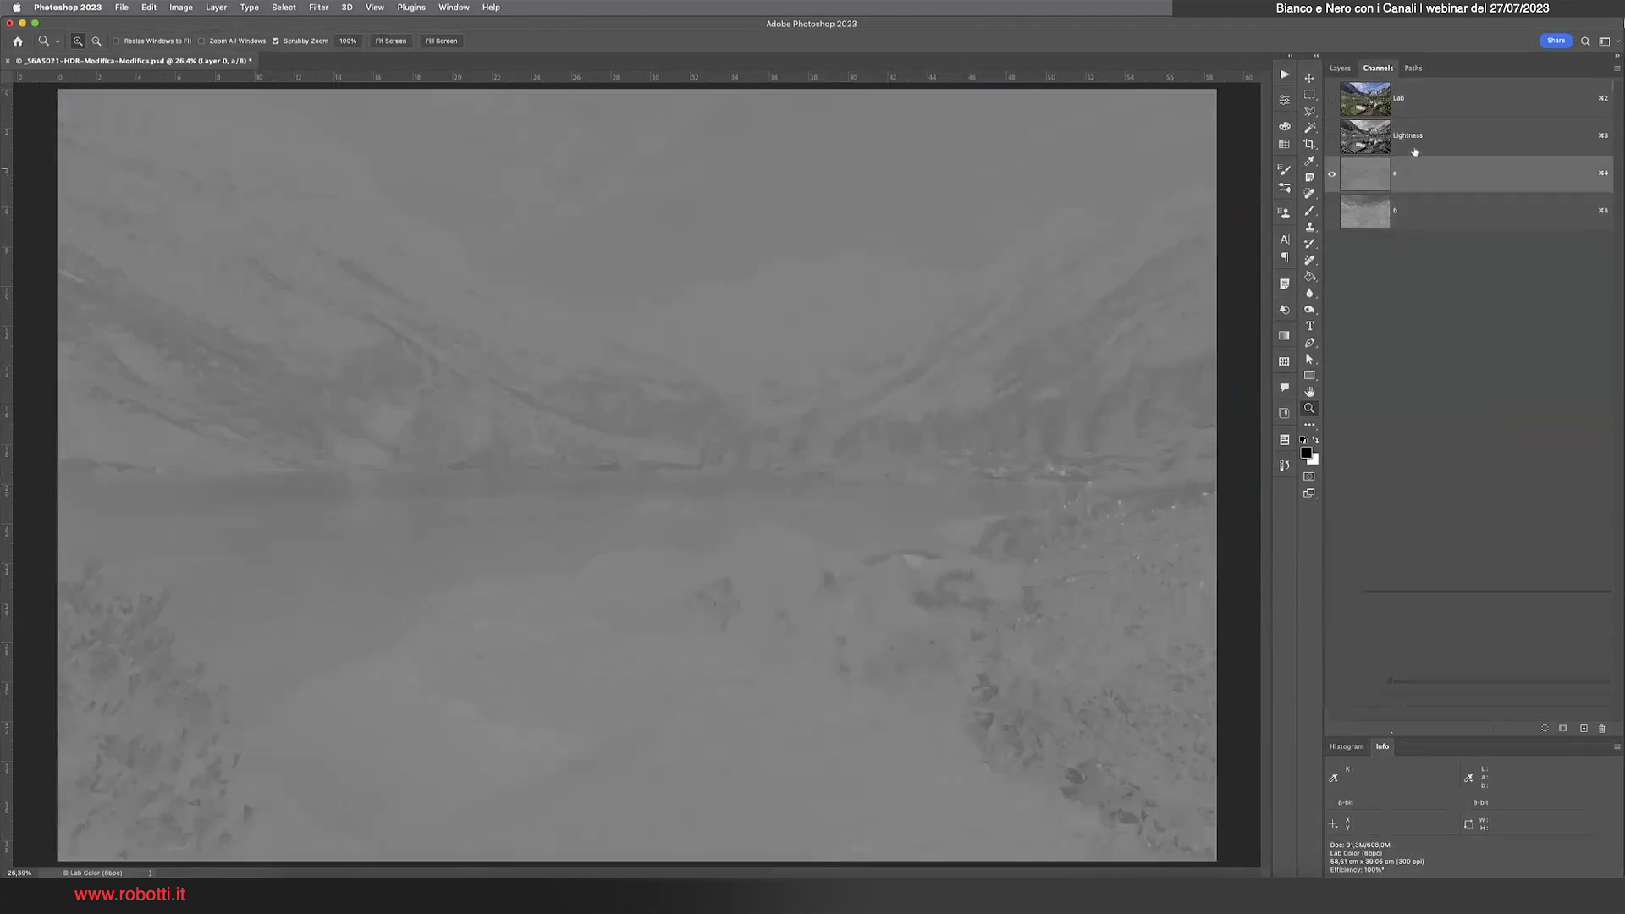
{"action": "left_click", "coordinate": [1412, 146]}
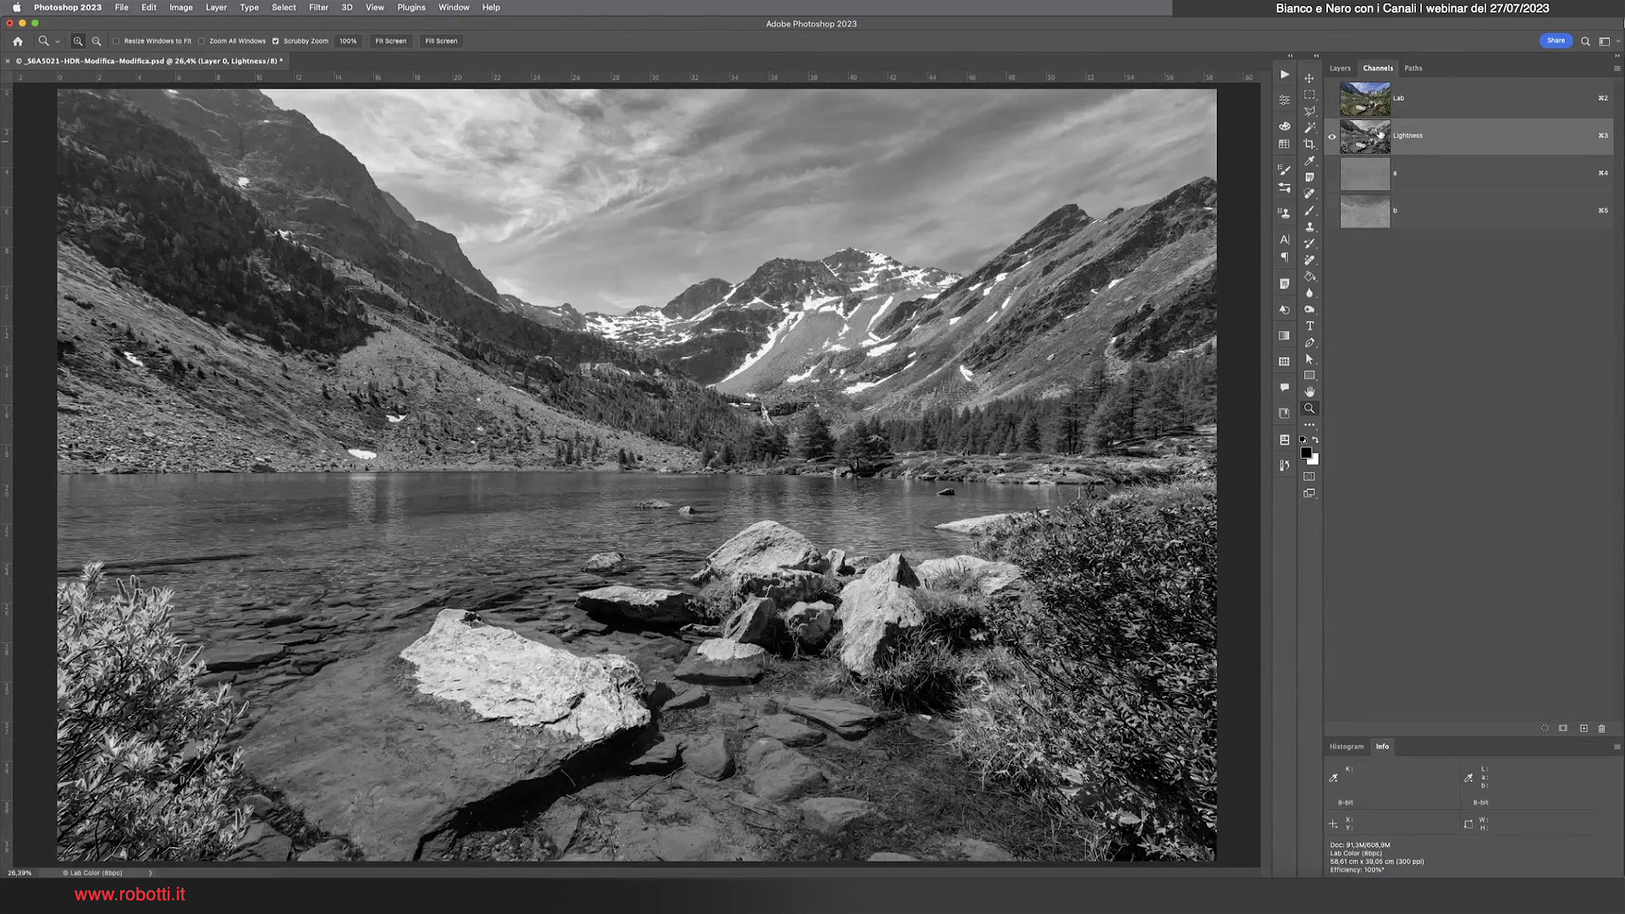
Select the whole Lightness channel and copy it
{"action": "left_click", "coordinate": [1336, 72]}
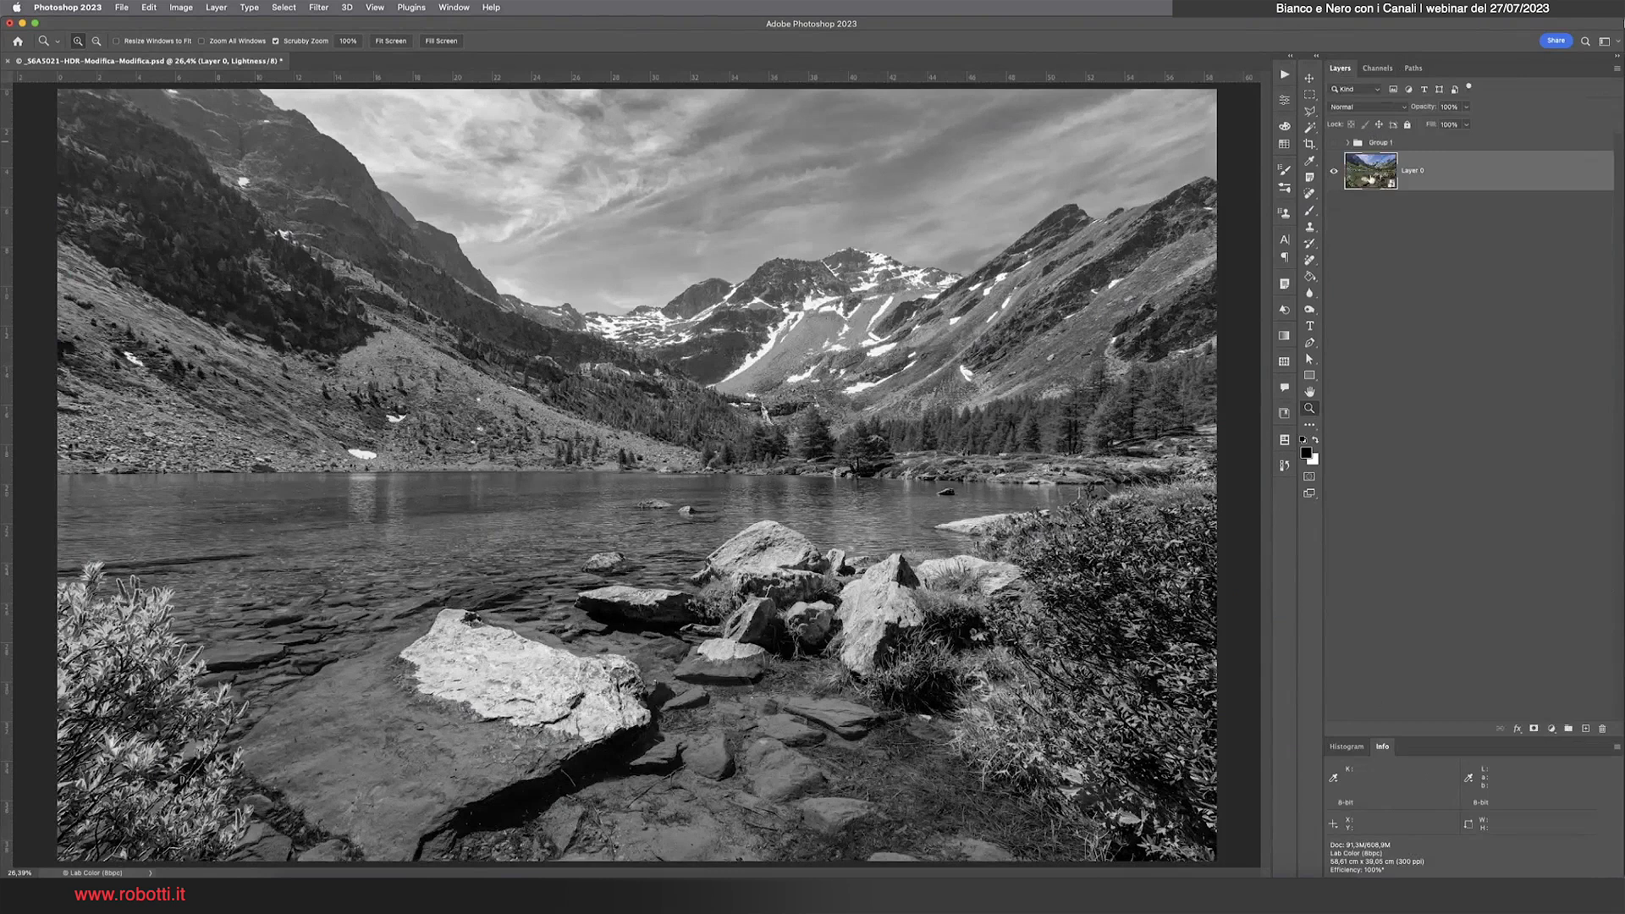
{"action": "left_click", "coordinate": [1378, 68]}
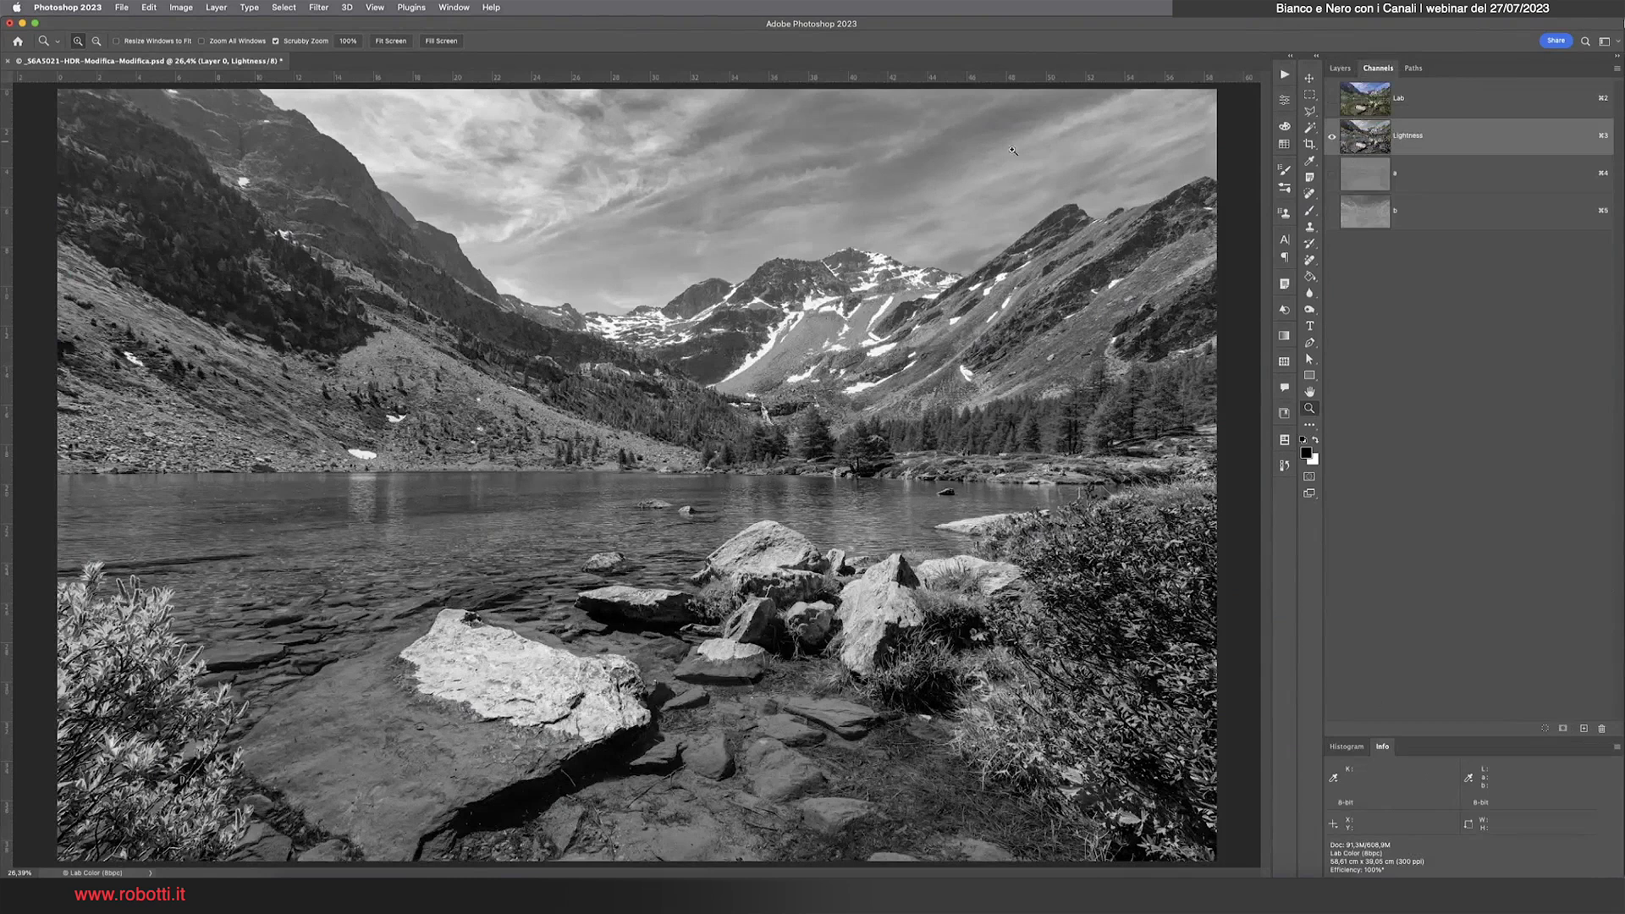
{"action": "left_click", "coordinate": [285, 7]}
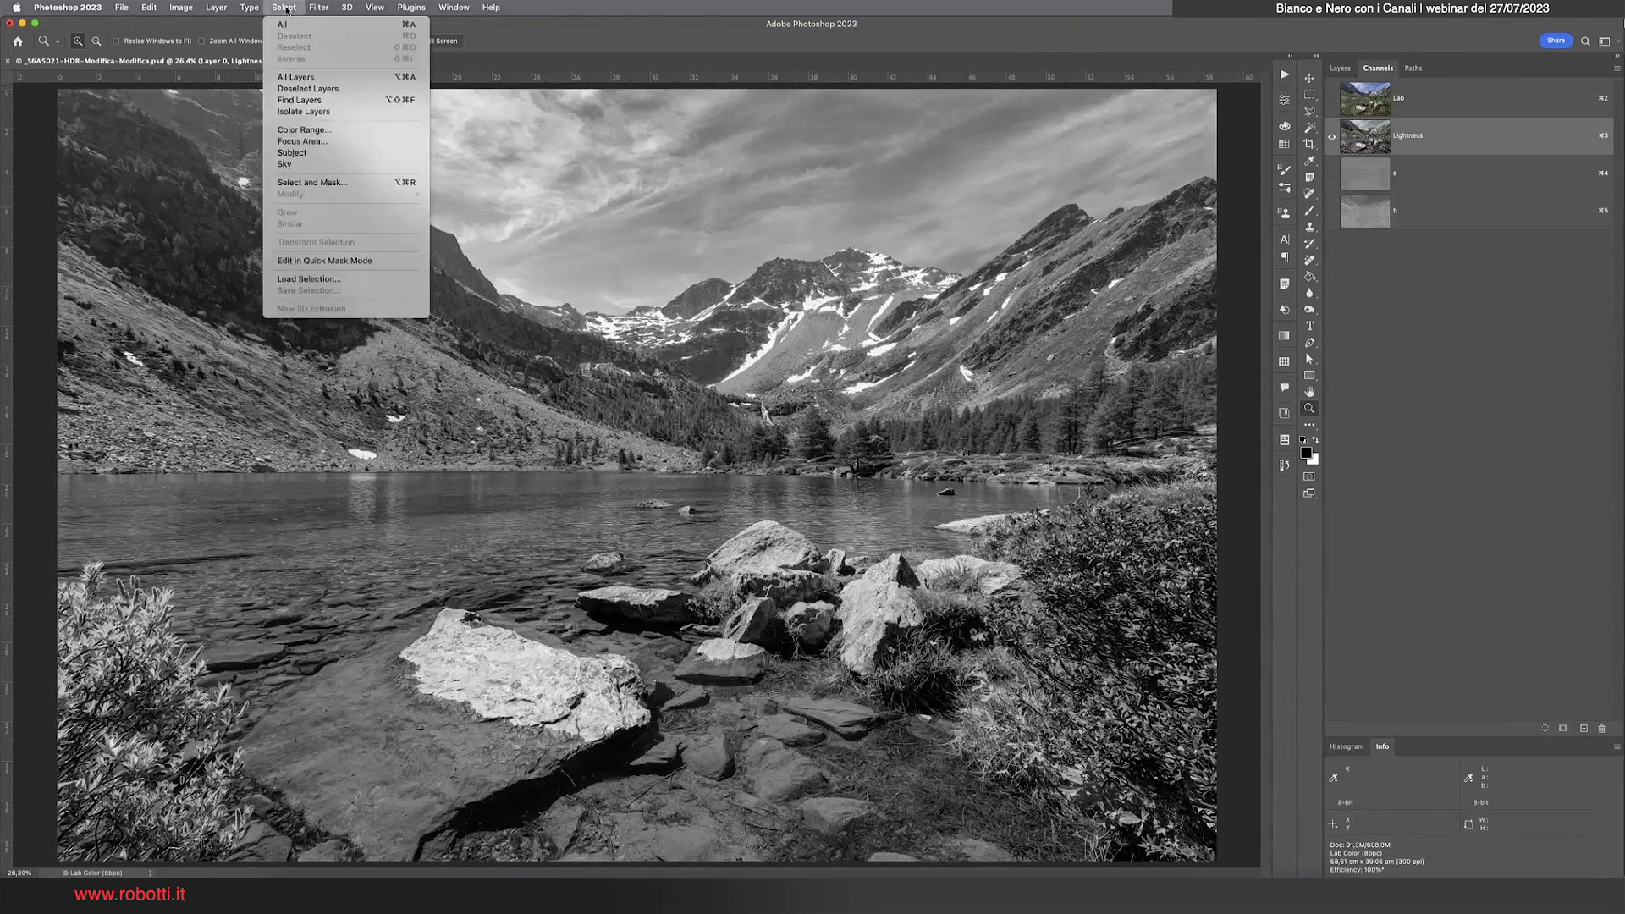
{"action": "left_click", "coordinate": [153, 8]}
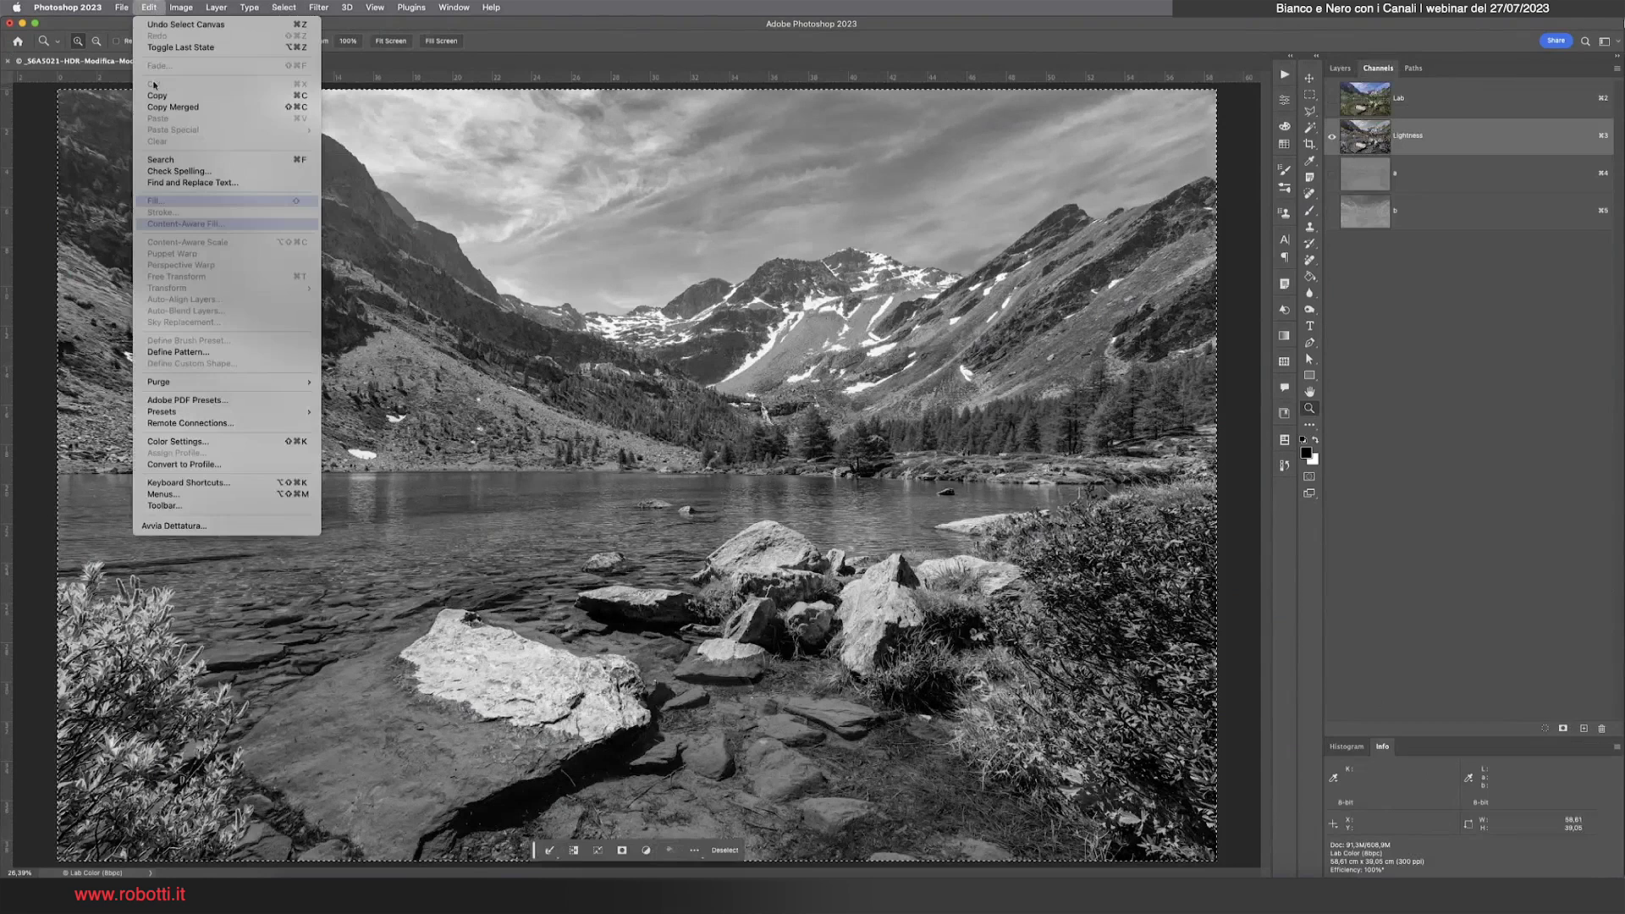
{"action": "key", "text": "Escape"}
Return to the Lab composite, add a new Layer 1, and paste the Lightness channel into it
{"action": "left_click", "coordinate": [1379, 100]}
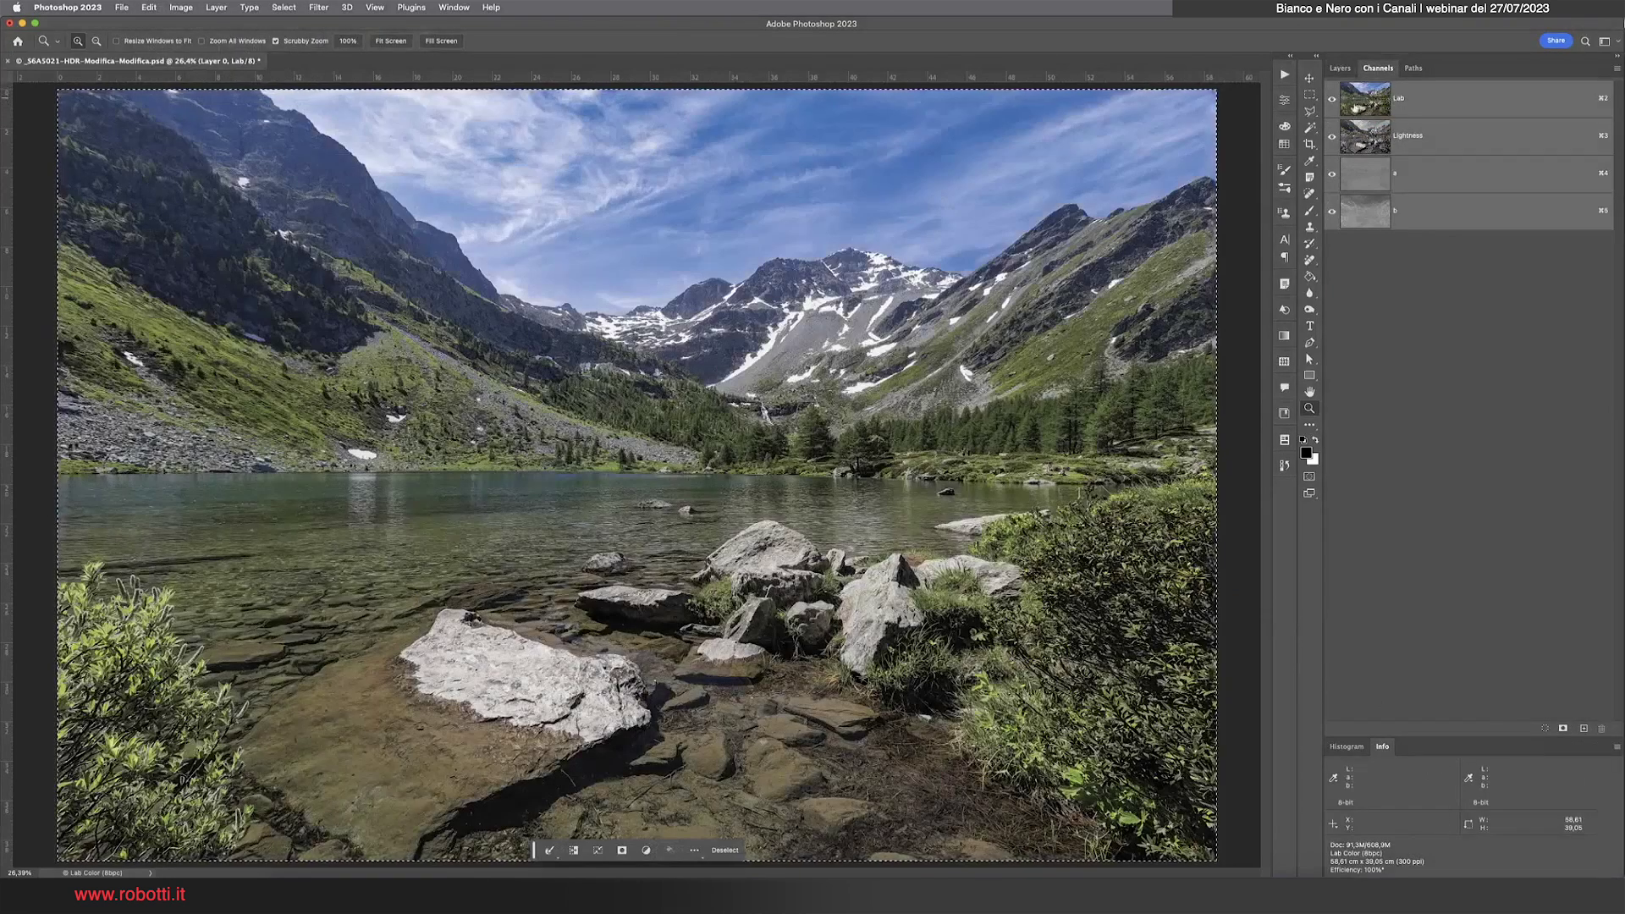
{"action": "left_click", "coordinate": [1340, 69]}
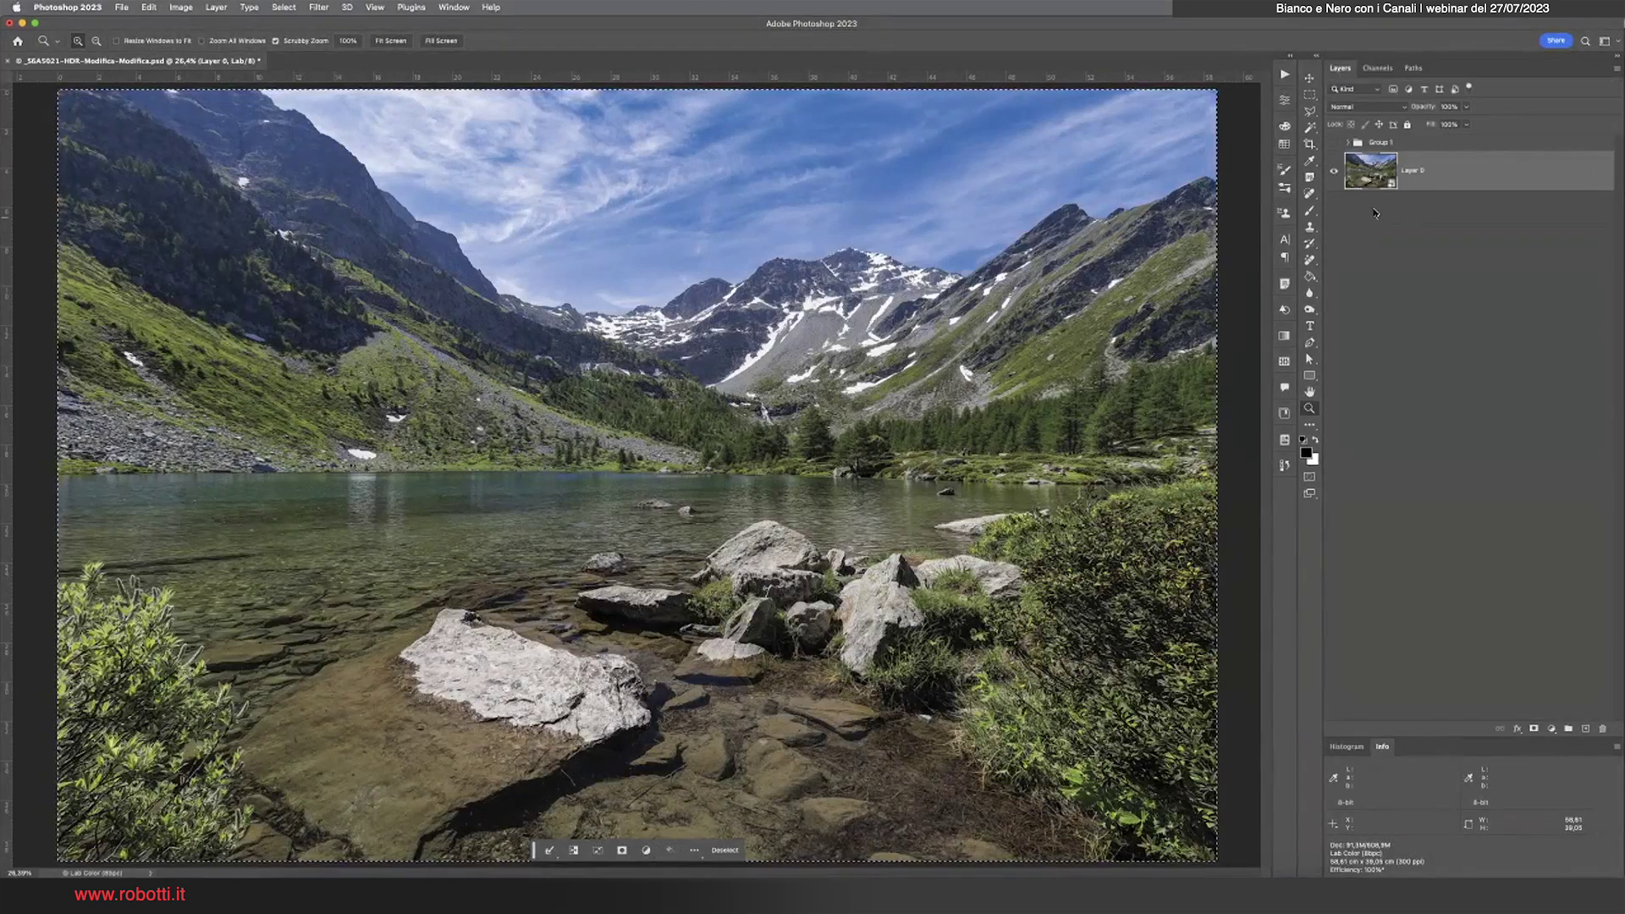
{"action": "left_click", "coordinate": [1583, 729]}
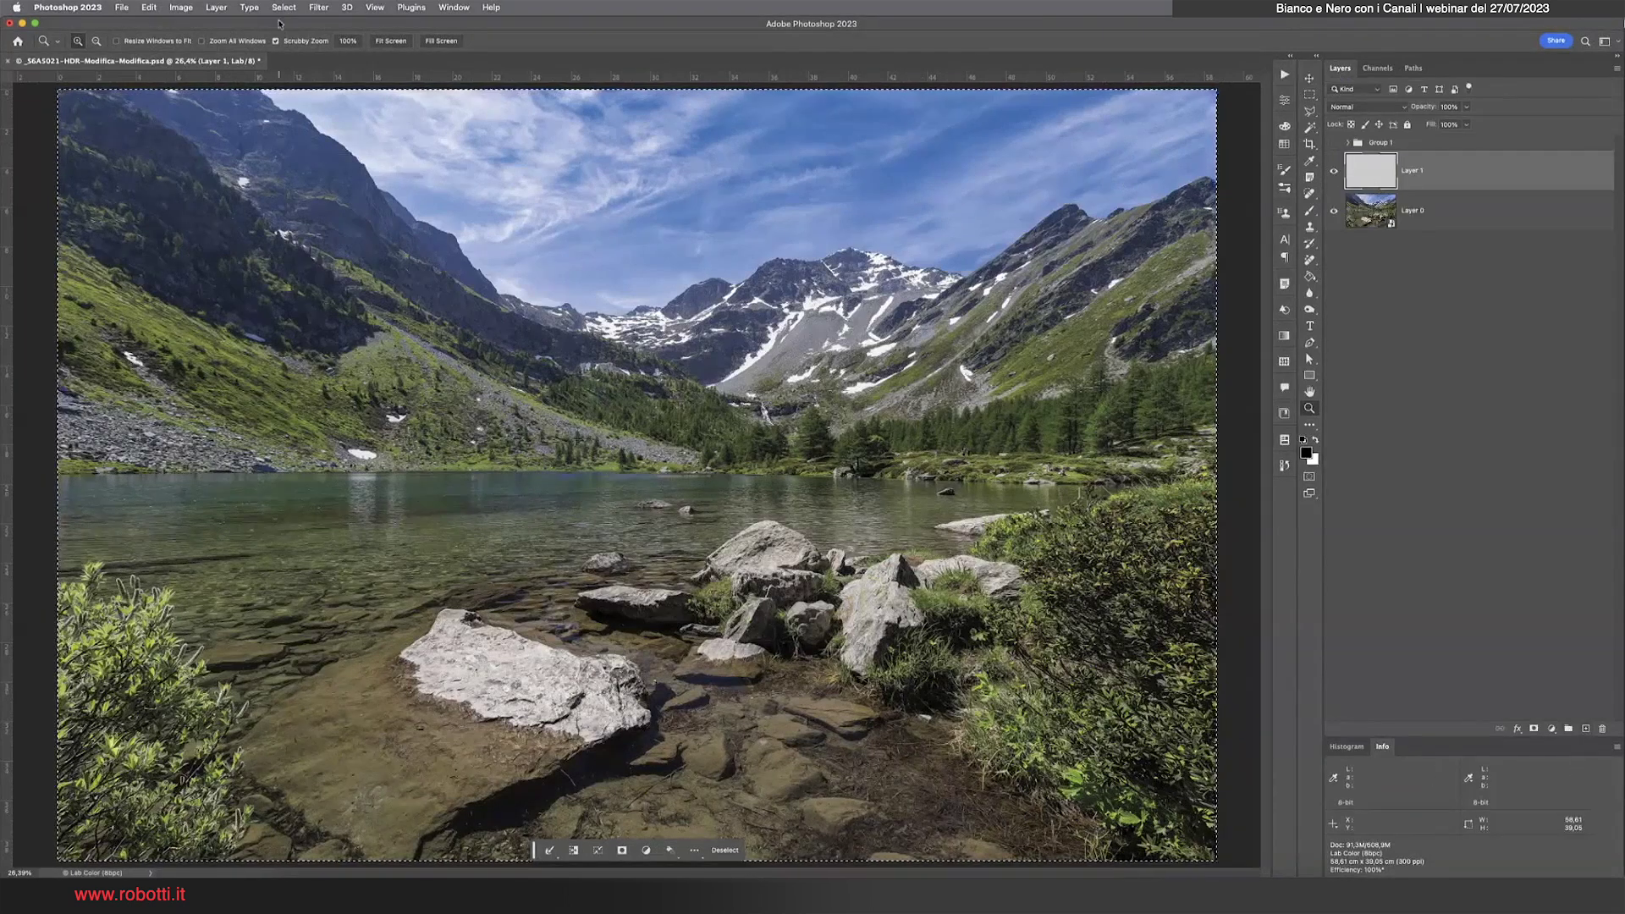
{"action": "left_click", "coordinate": [150, 9]}
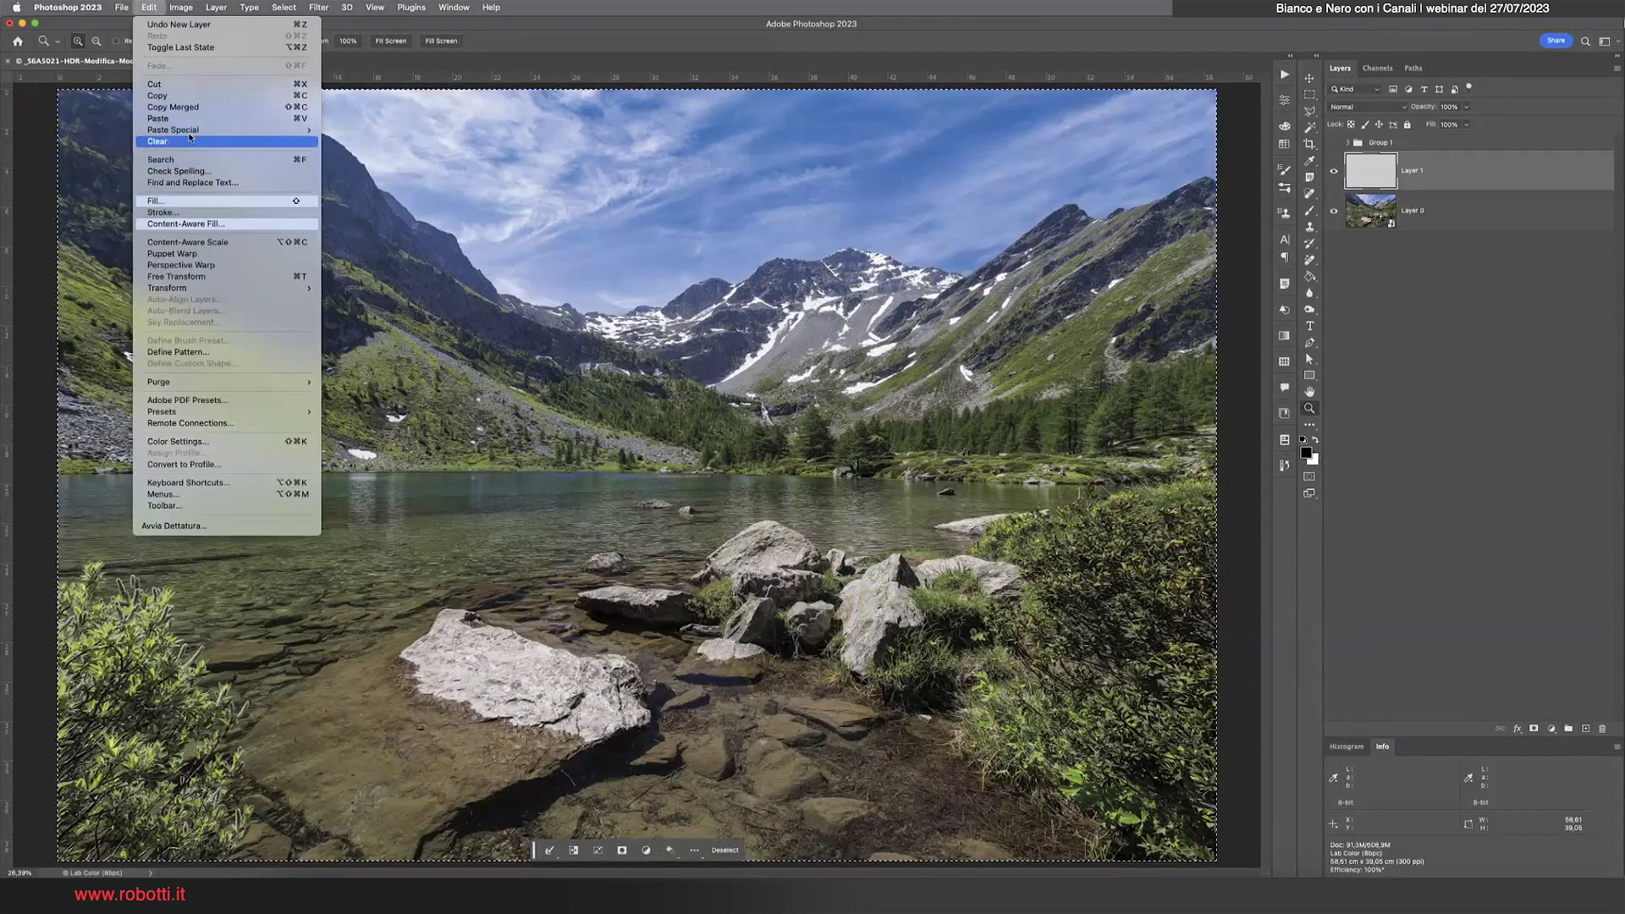
{"action": "left_click", "coordinate": [185, 108]}
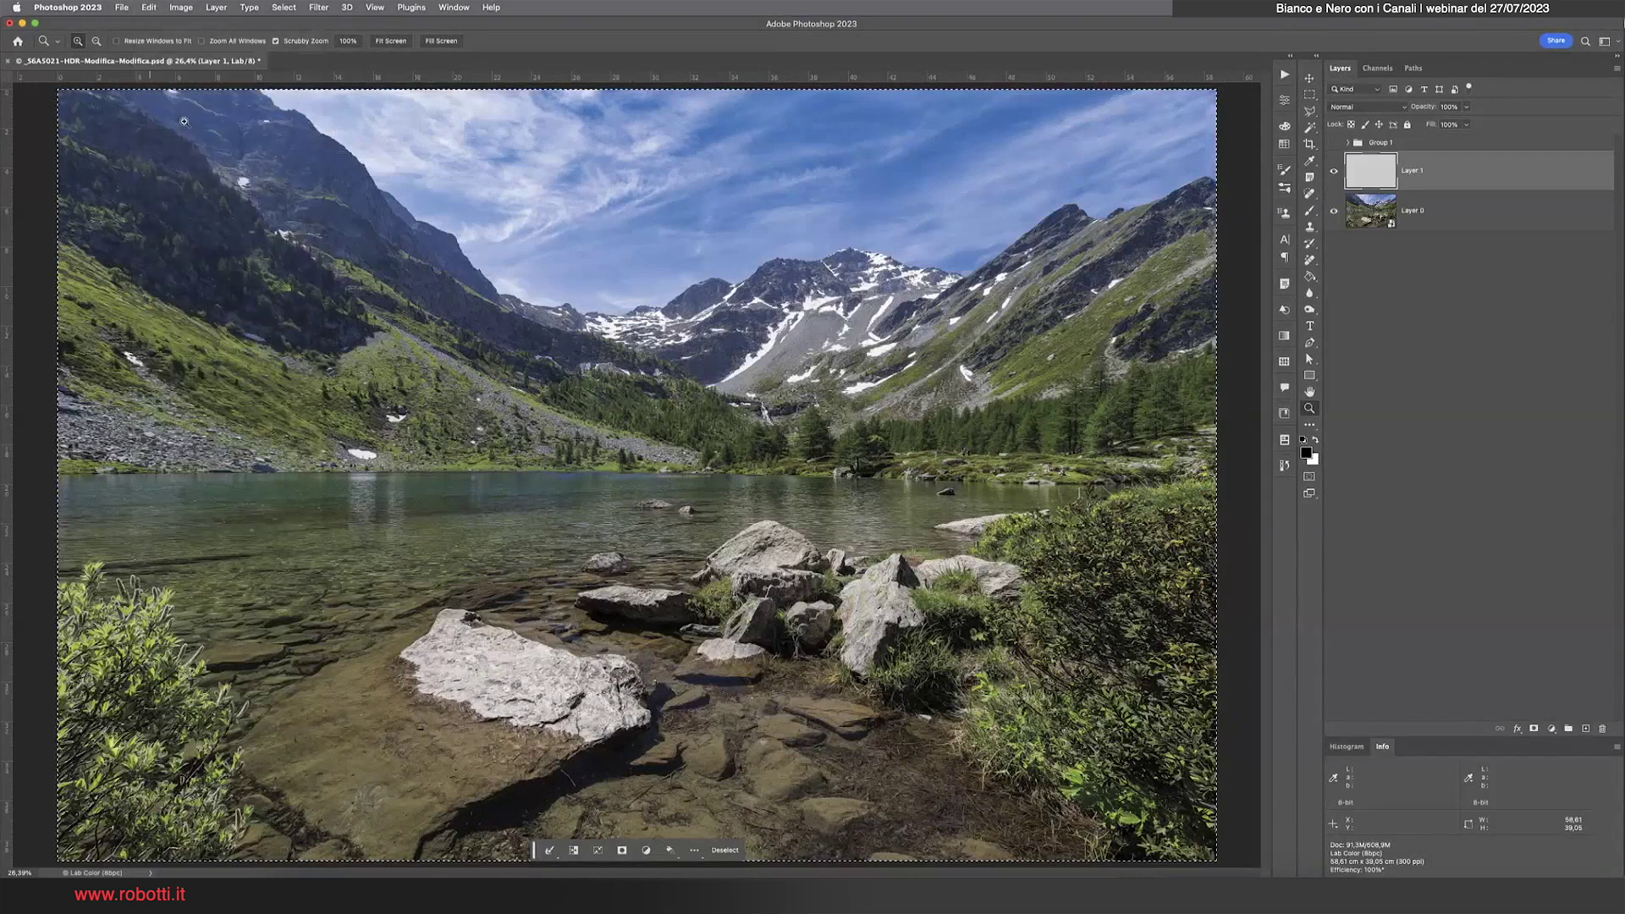
{"action": "key", "text": "super+v"}
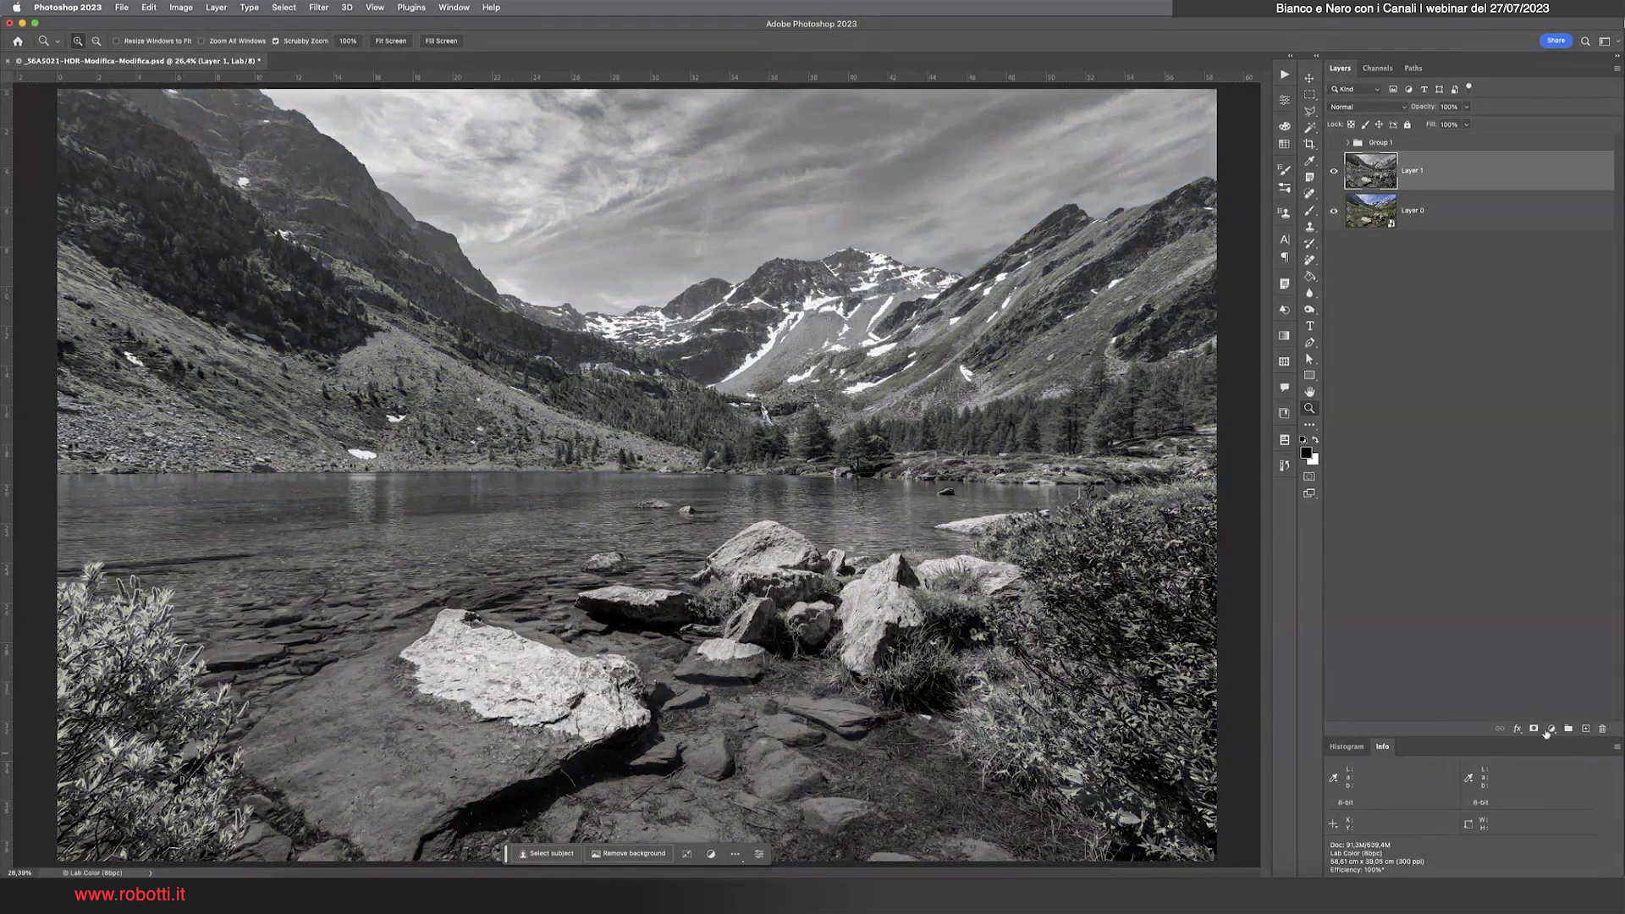
Add a Levels adjustment with black point 30 and white point 233, then collapse its Properties panel
{"action": "left_click", "coordinate": [1552, 730]}
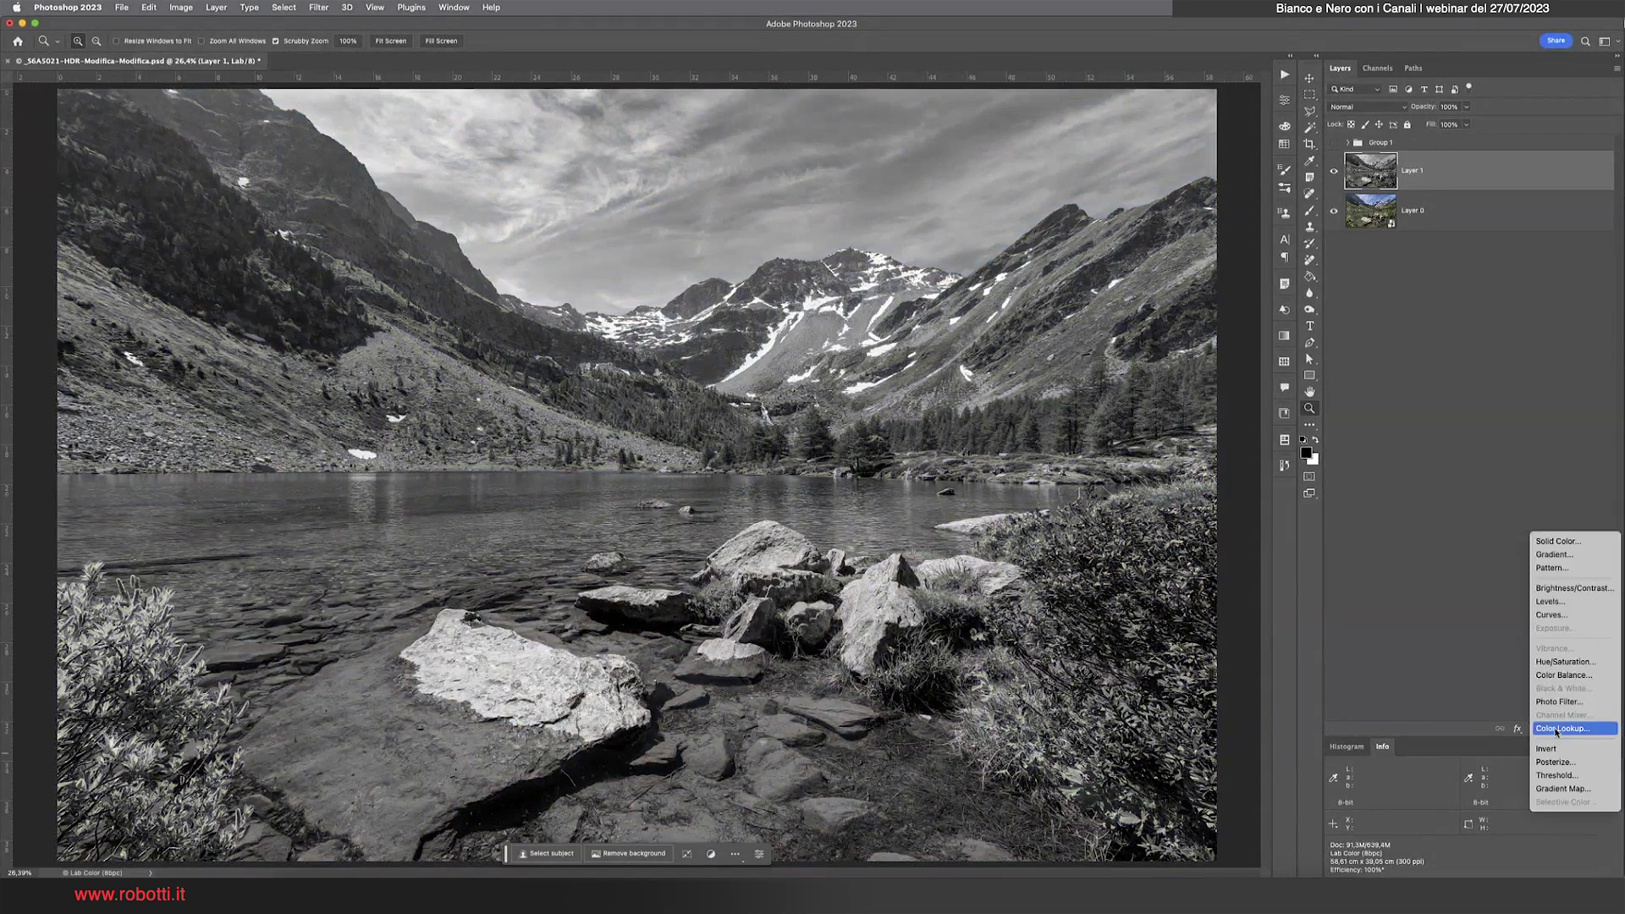
{"action": "left_click", "coordinate": [1551, 601]}
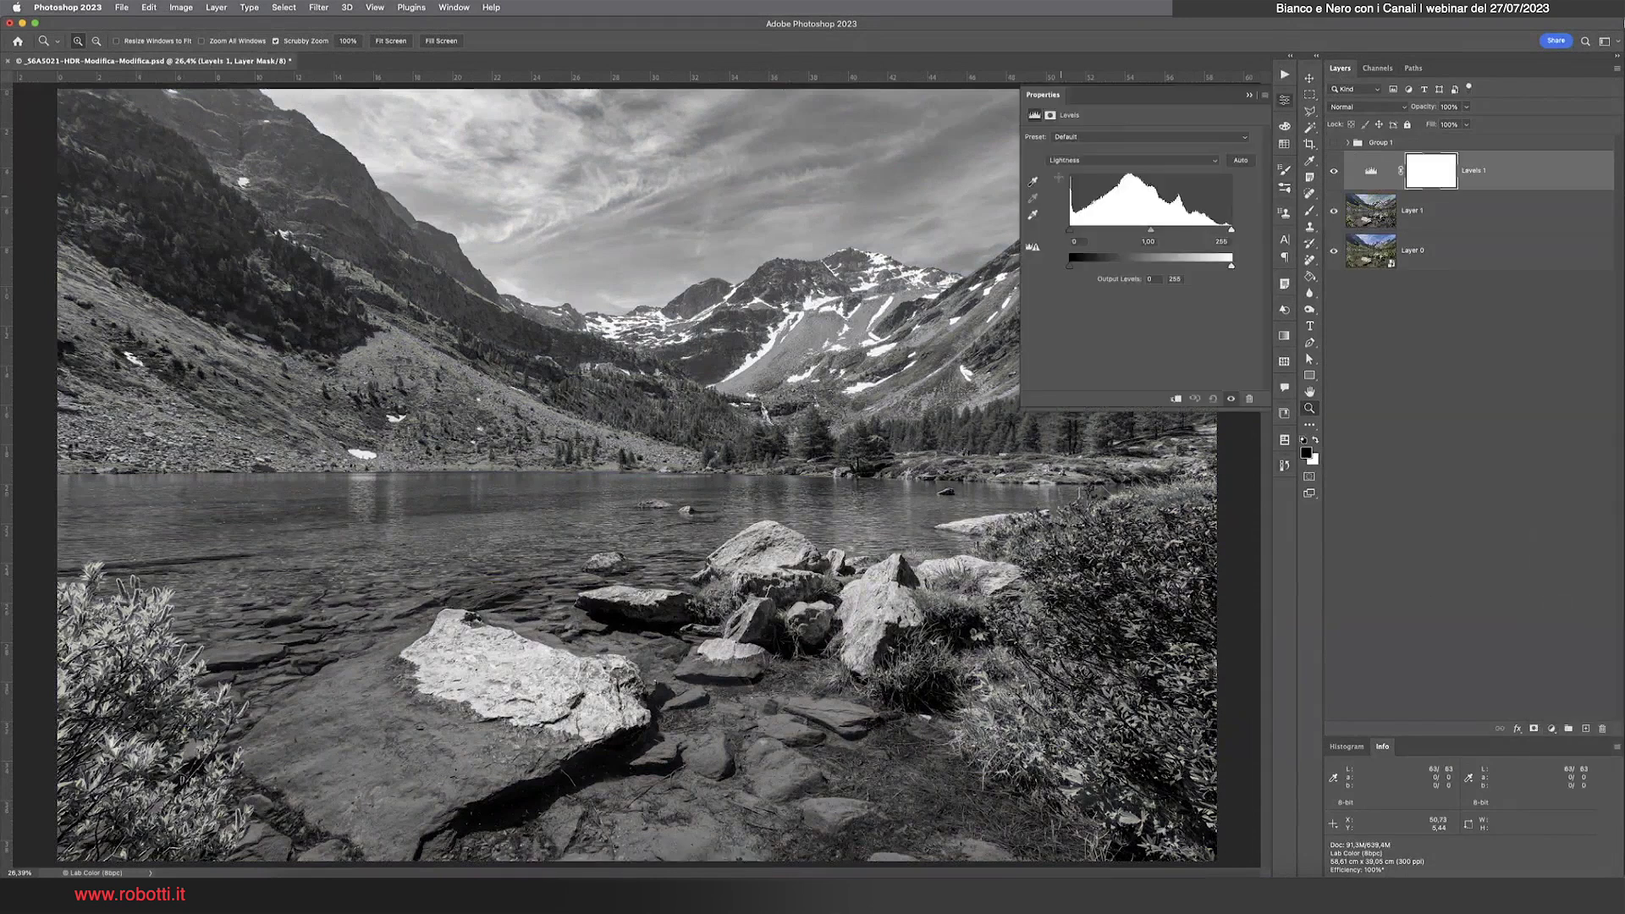
{"action": "left_click_drag", "start_coordinate": [1071, 231], "coordinate": [1088, 231]}
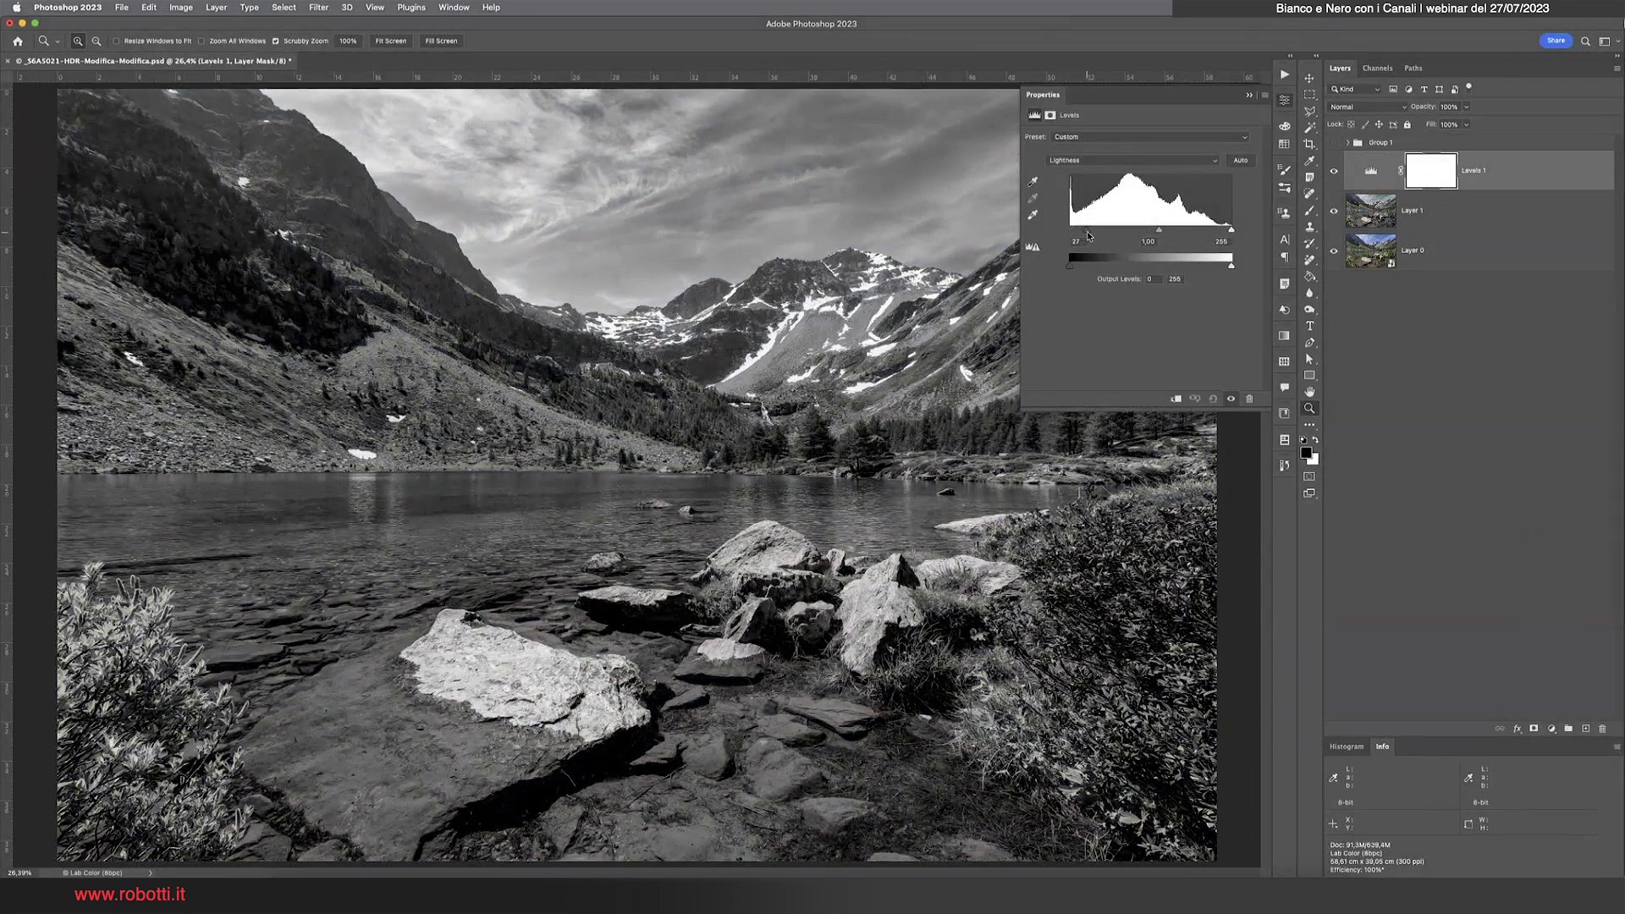
{"action": "left_click_drag", "start_coordinate": [1232, 229], "coordinate": [1149, 232]}
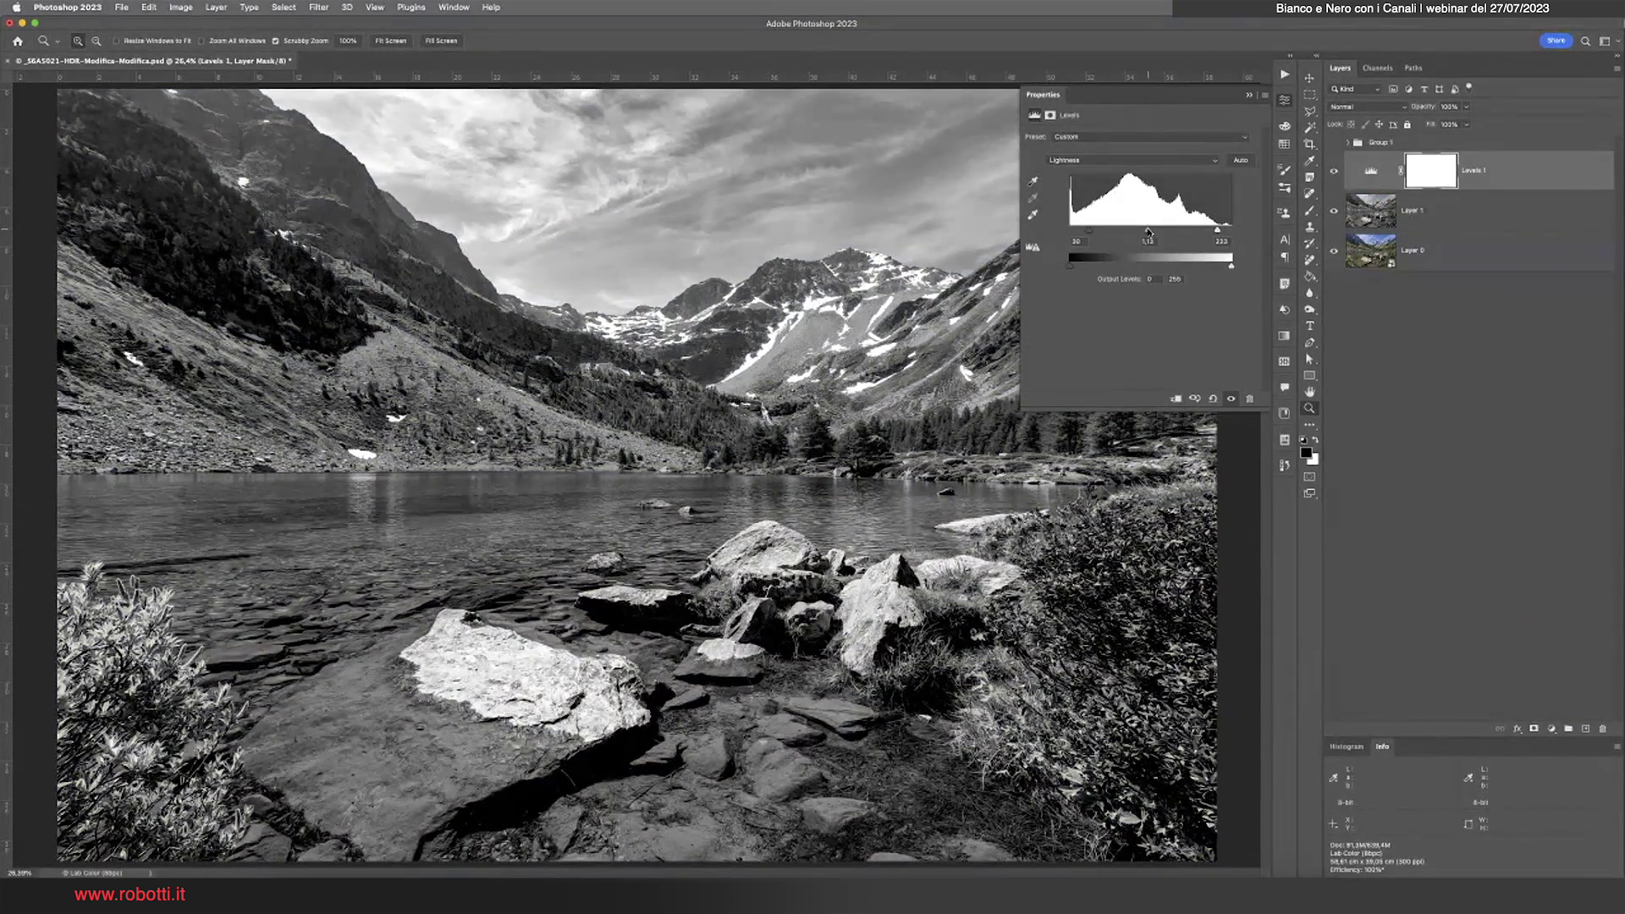
{"action": "left_click", "coordinate": [1285, 100]}
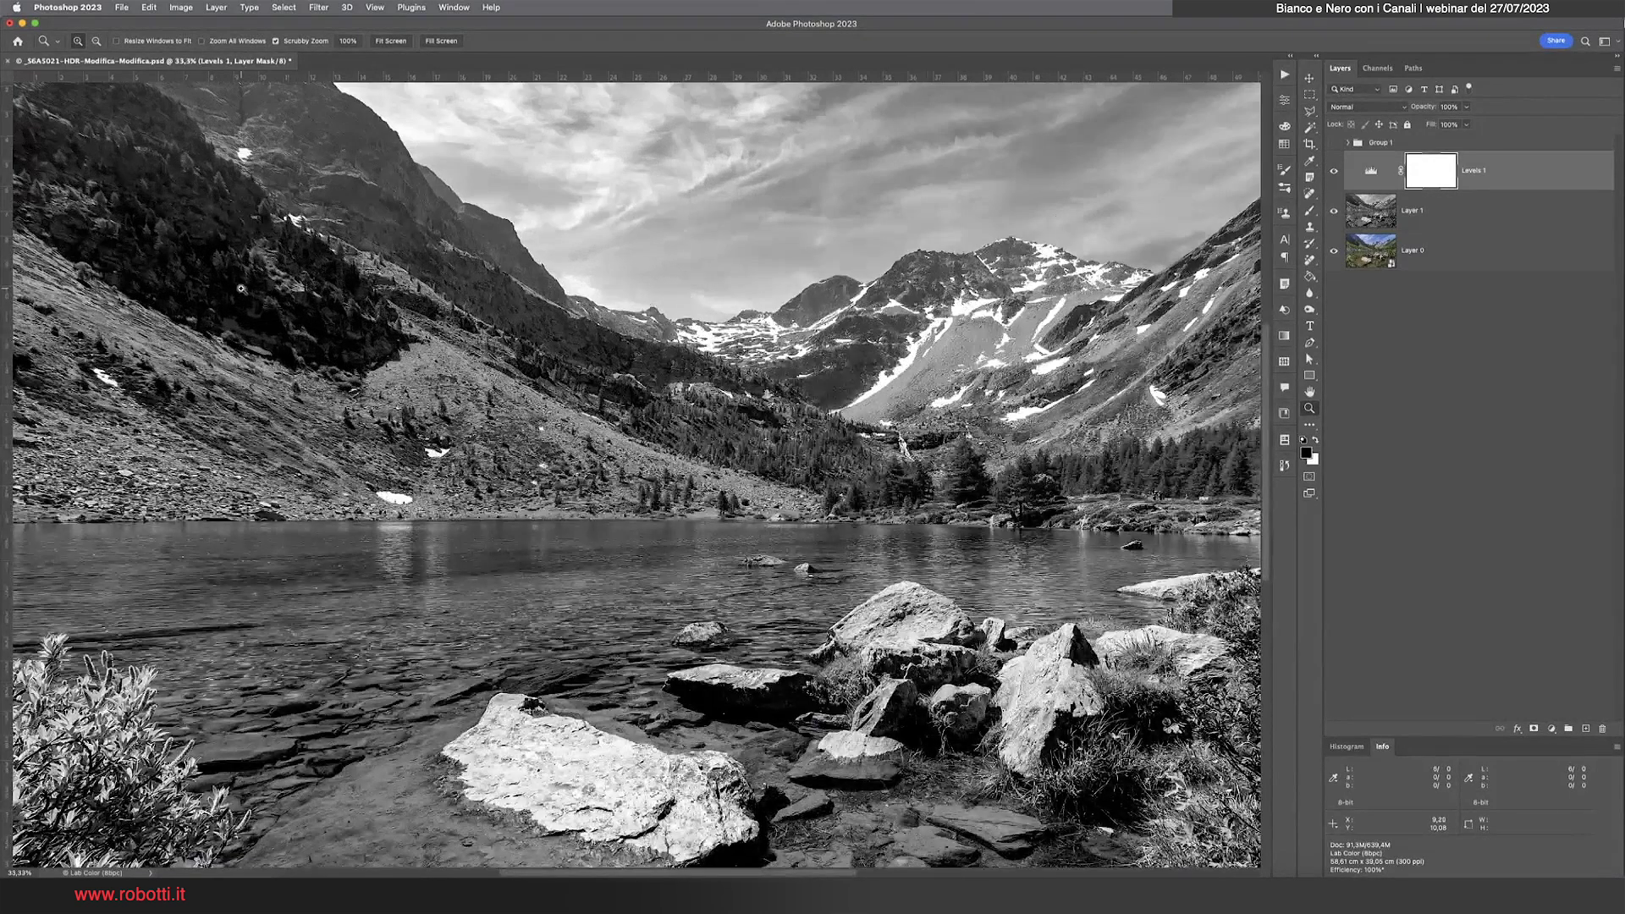
{"action": "left_click_drag", "start_coordinate": [241, 288], "coordinate": [306, 334]}
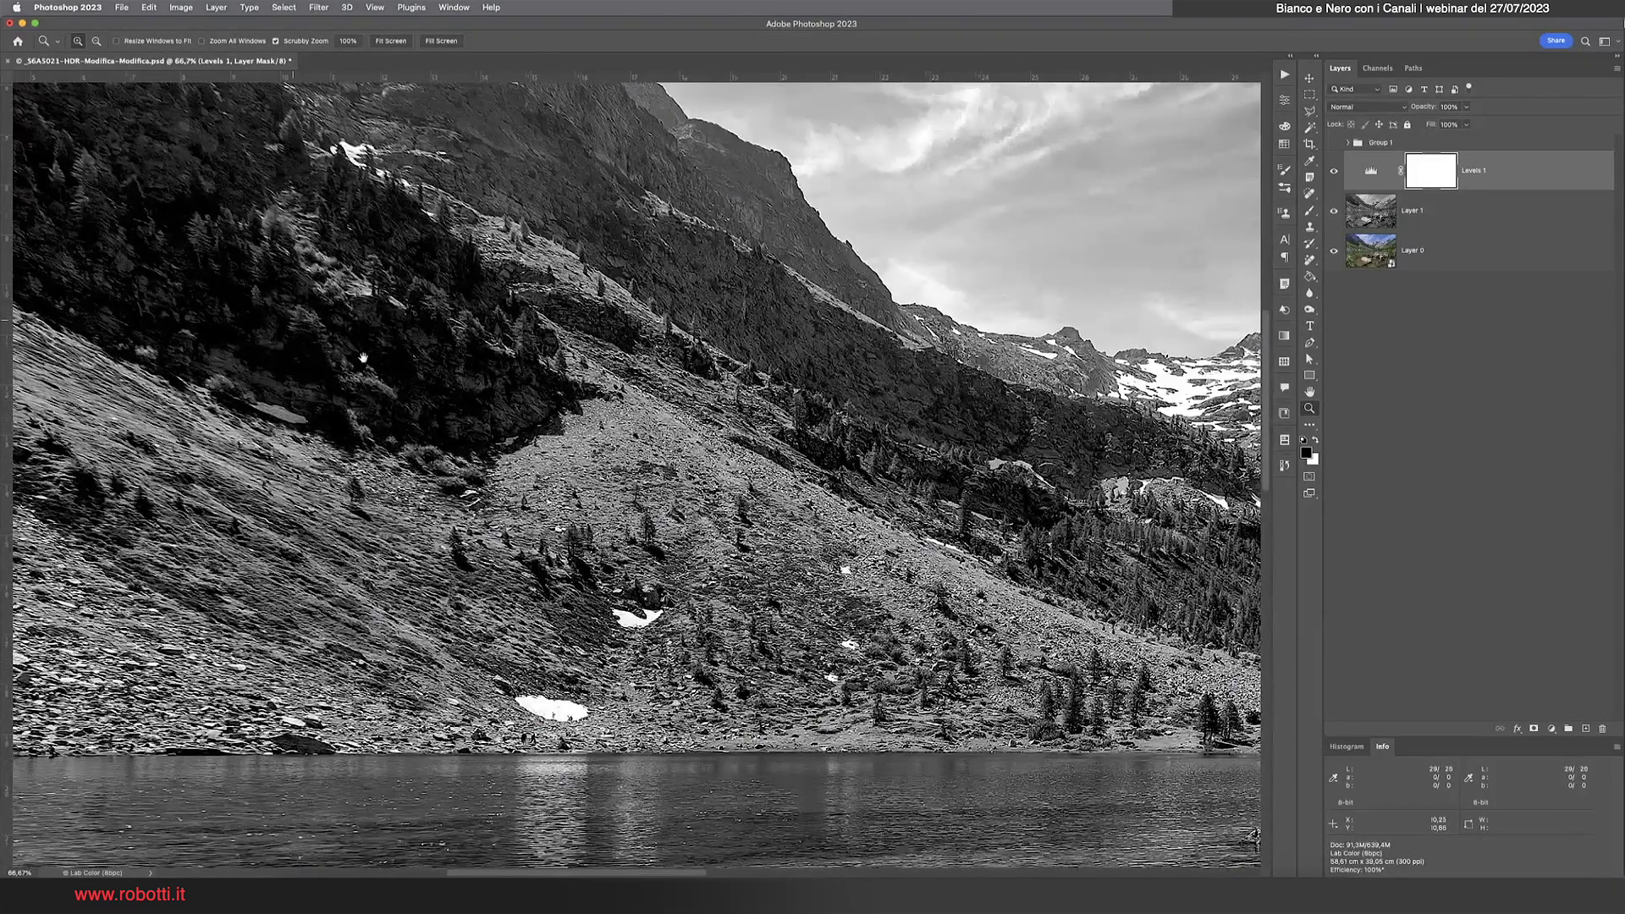
{"action": "left_click_drag", "start_coordinate": [289, 318], "coordinate": [429, 483]}
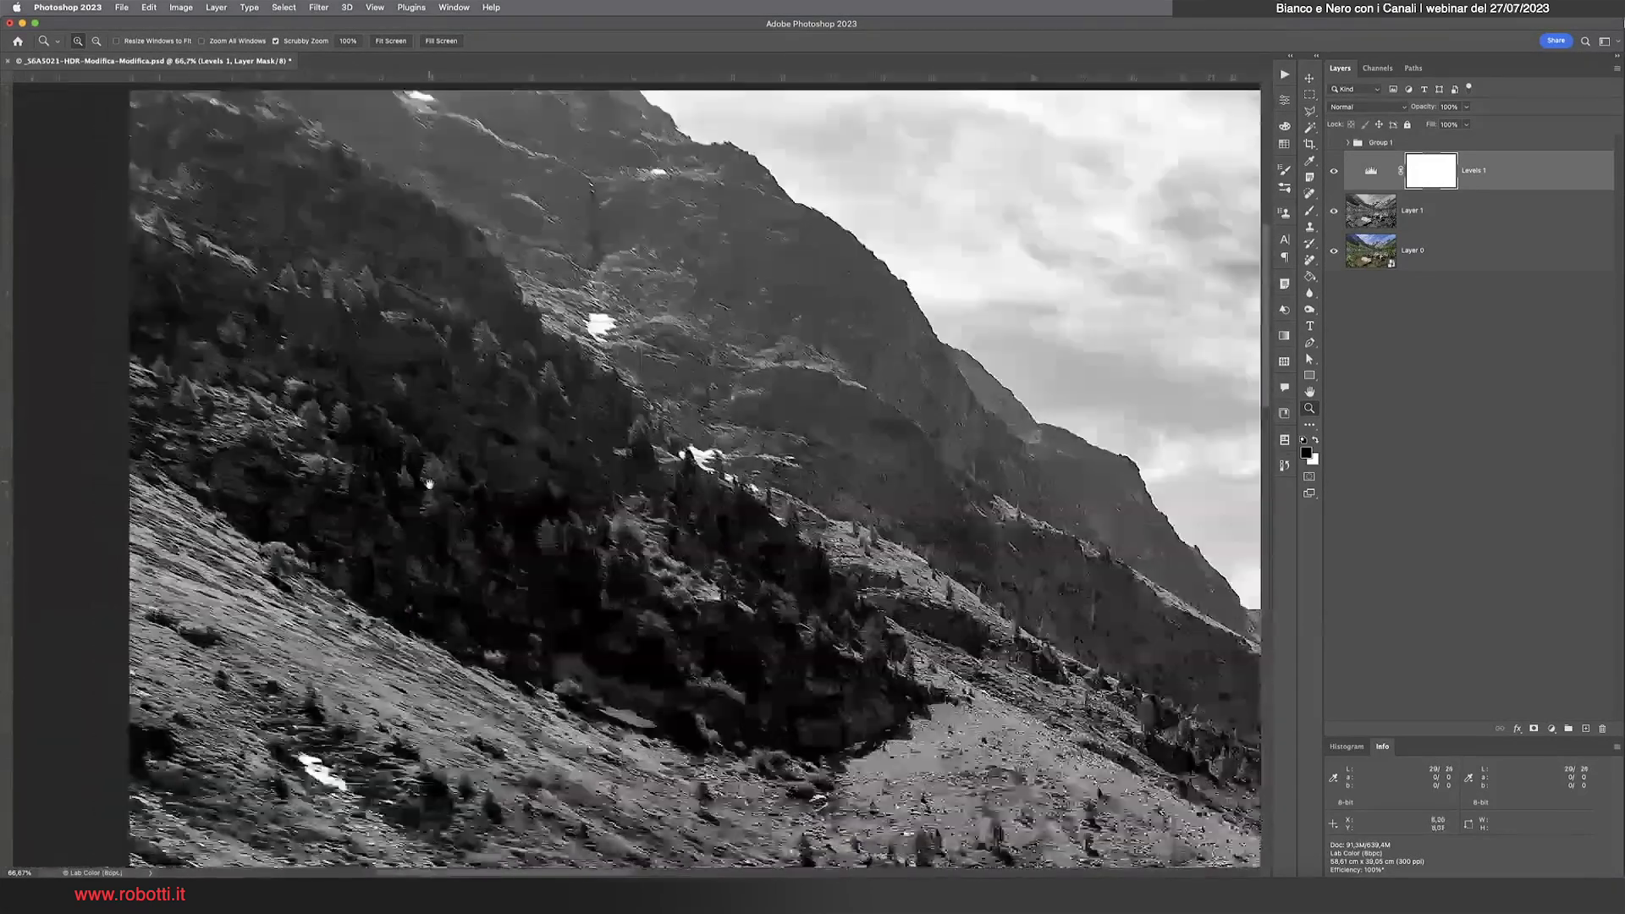
{"action": "left_click_drag", "start_coordinate": [630, 592], "coordinate": [530, 480]}
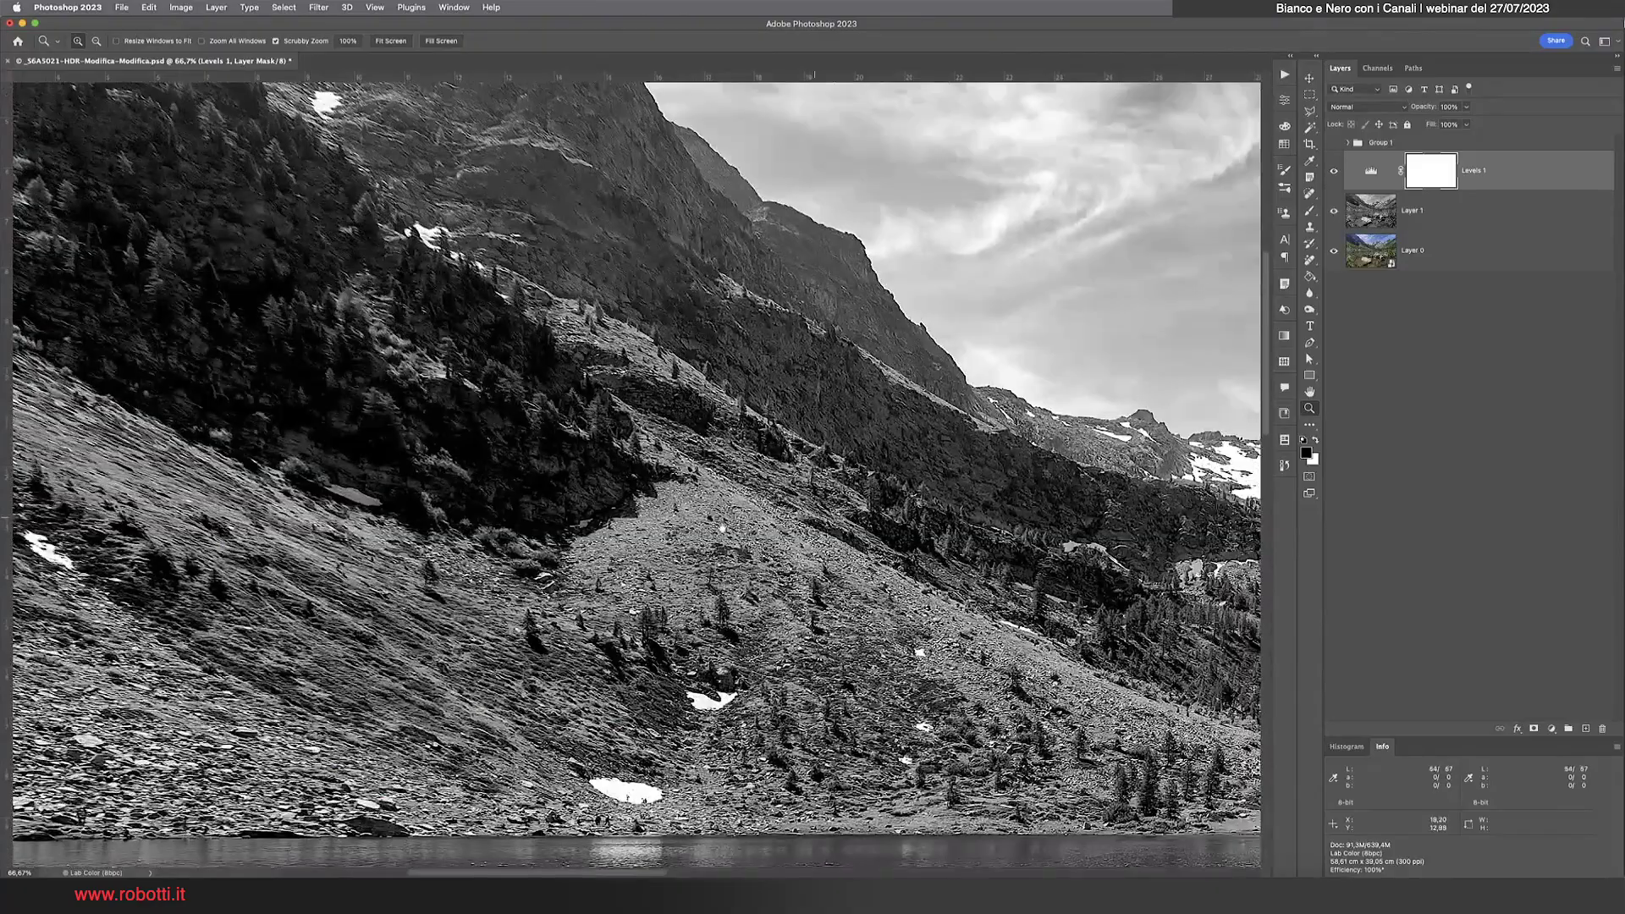
{"action": "left_click_drag", "start_coordinate": [1101, 863], "coordinate": [970, 626]}
{"action": "scroll", "coordinate": [721, 540], "scroll_direction": "down", "scroll_amount": 5}
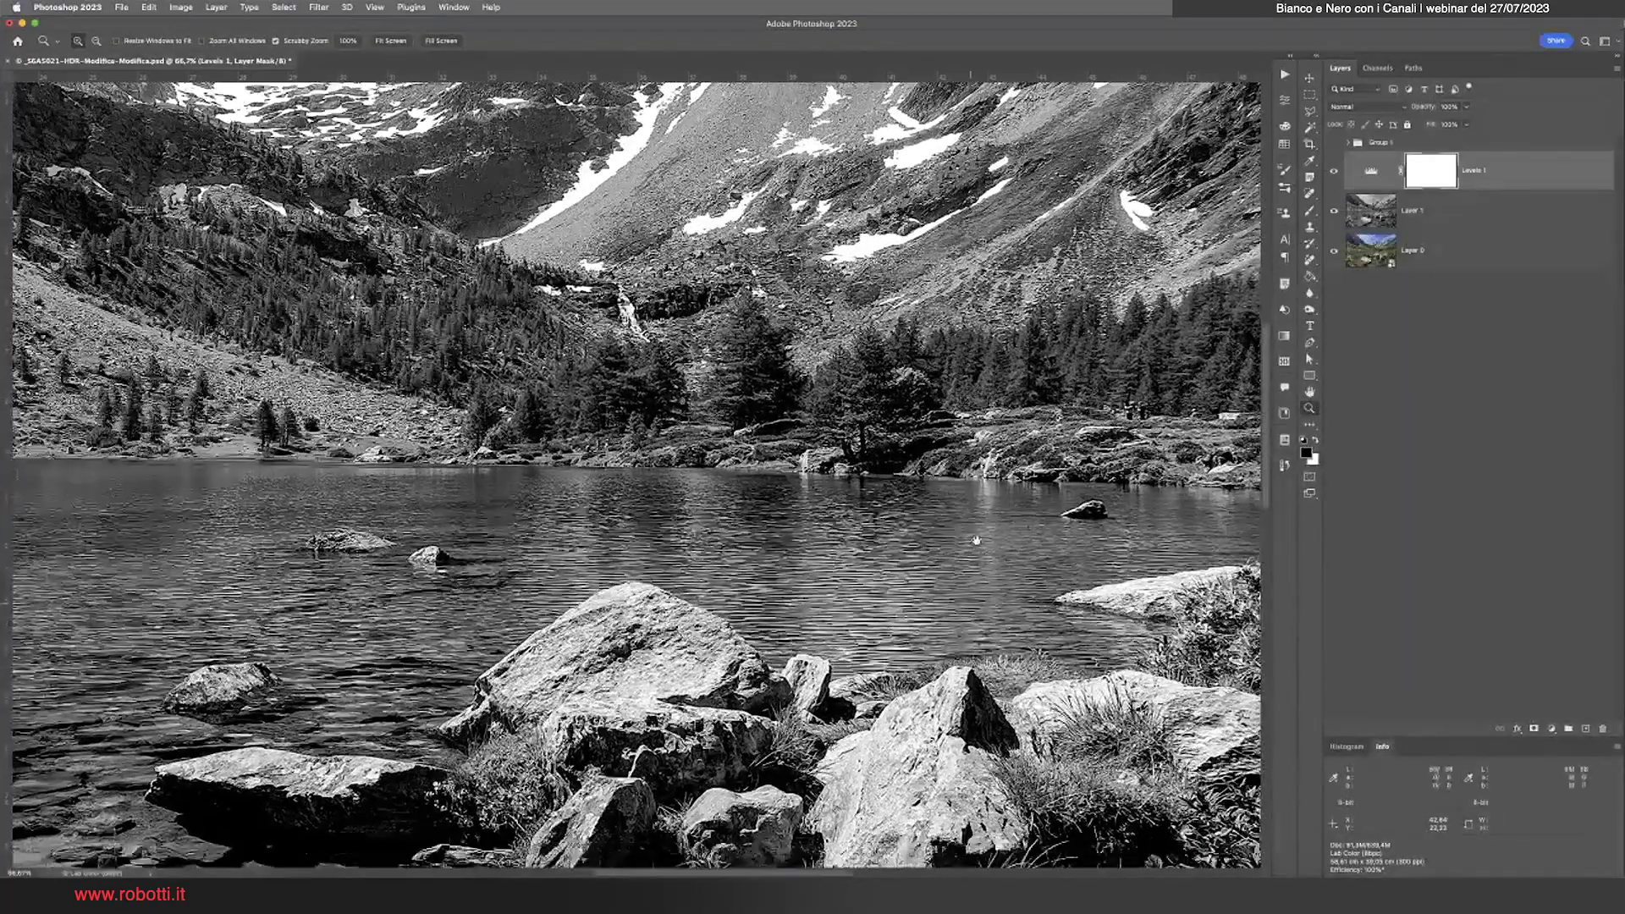
{"action": "key", "text": "ctrl+minus"}
{"action": "key", "text": "ctrl+minus"}
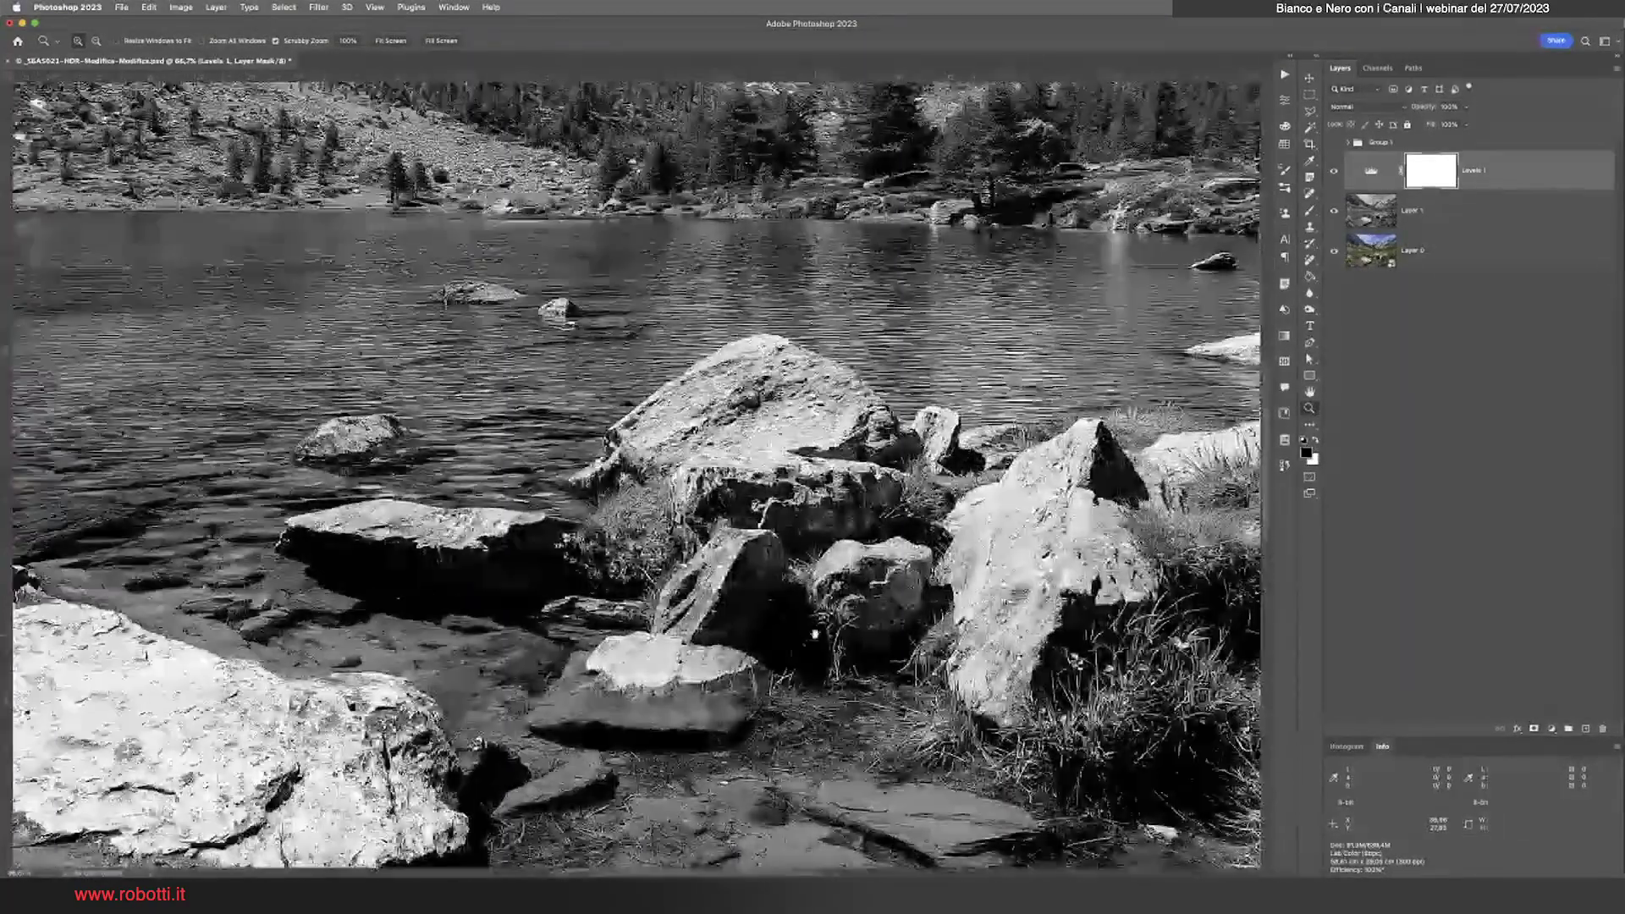
{"action": "key", "text": "ctrl+0"}
{"action": "key", "text": "ctrl+minus"}
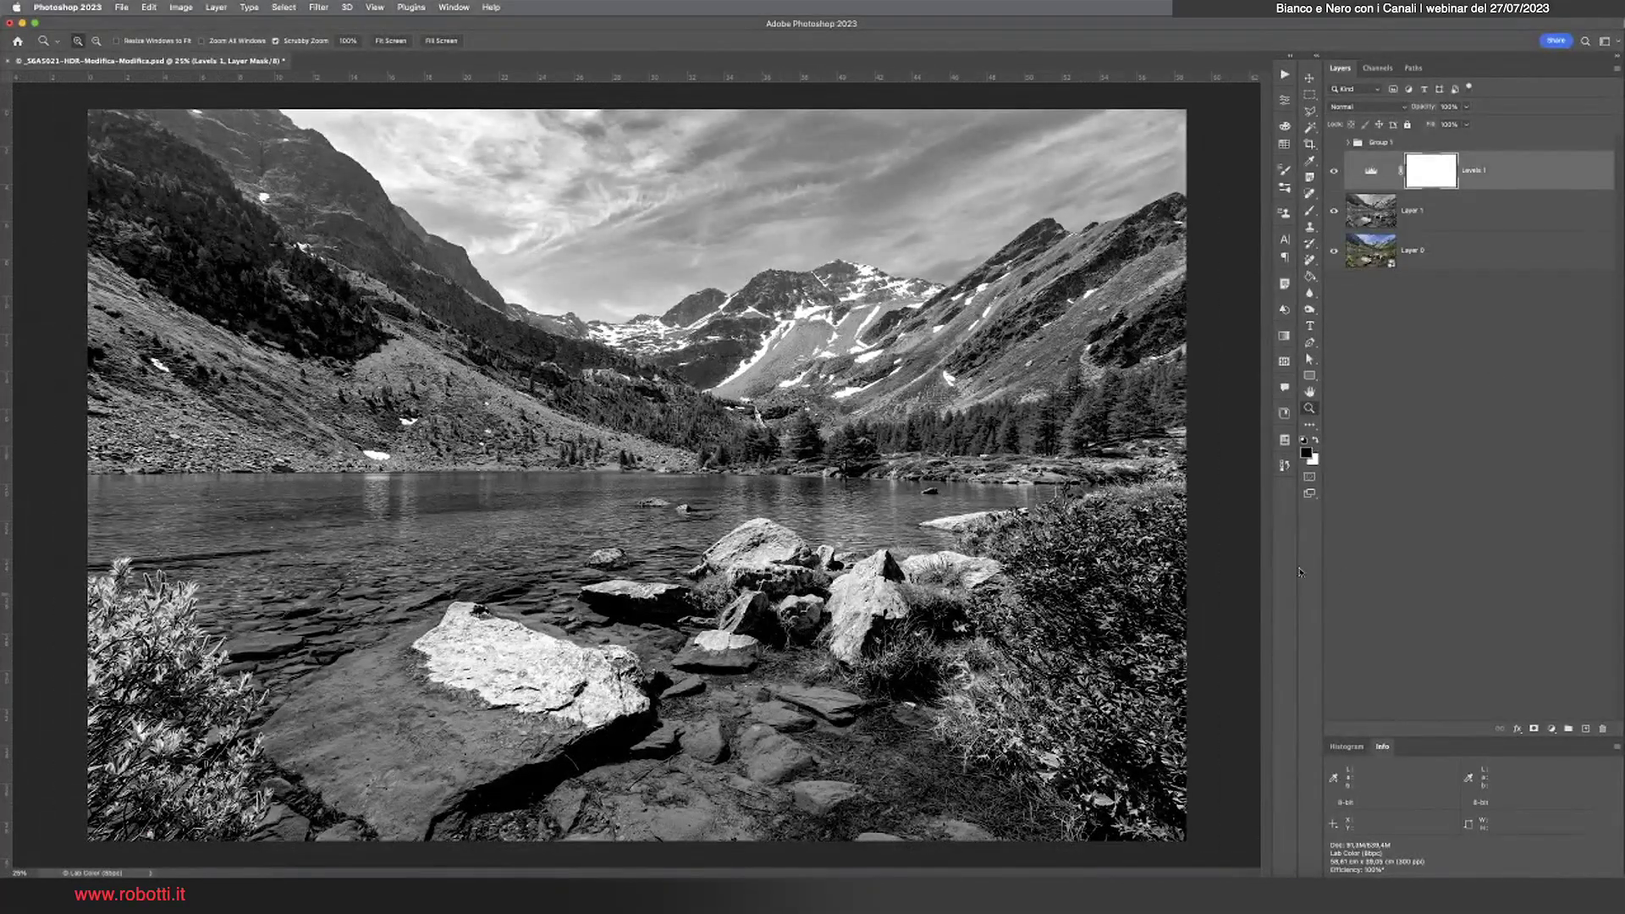
Revert to the earlier colour state in History and redock the Info panel beside Histogram
{"action": "left_click", "coordinate": [1287, 471]}
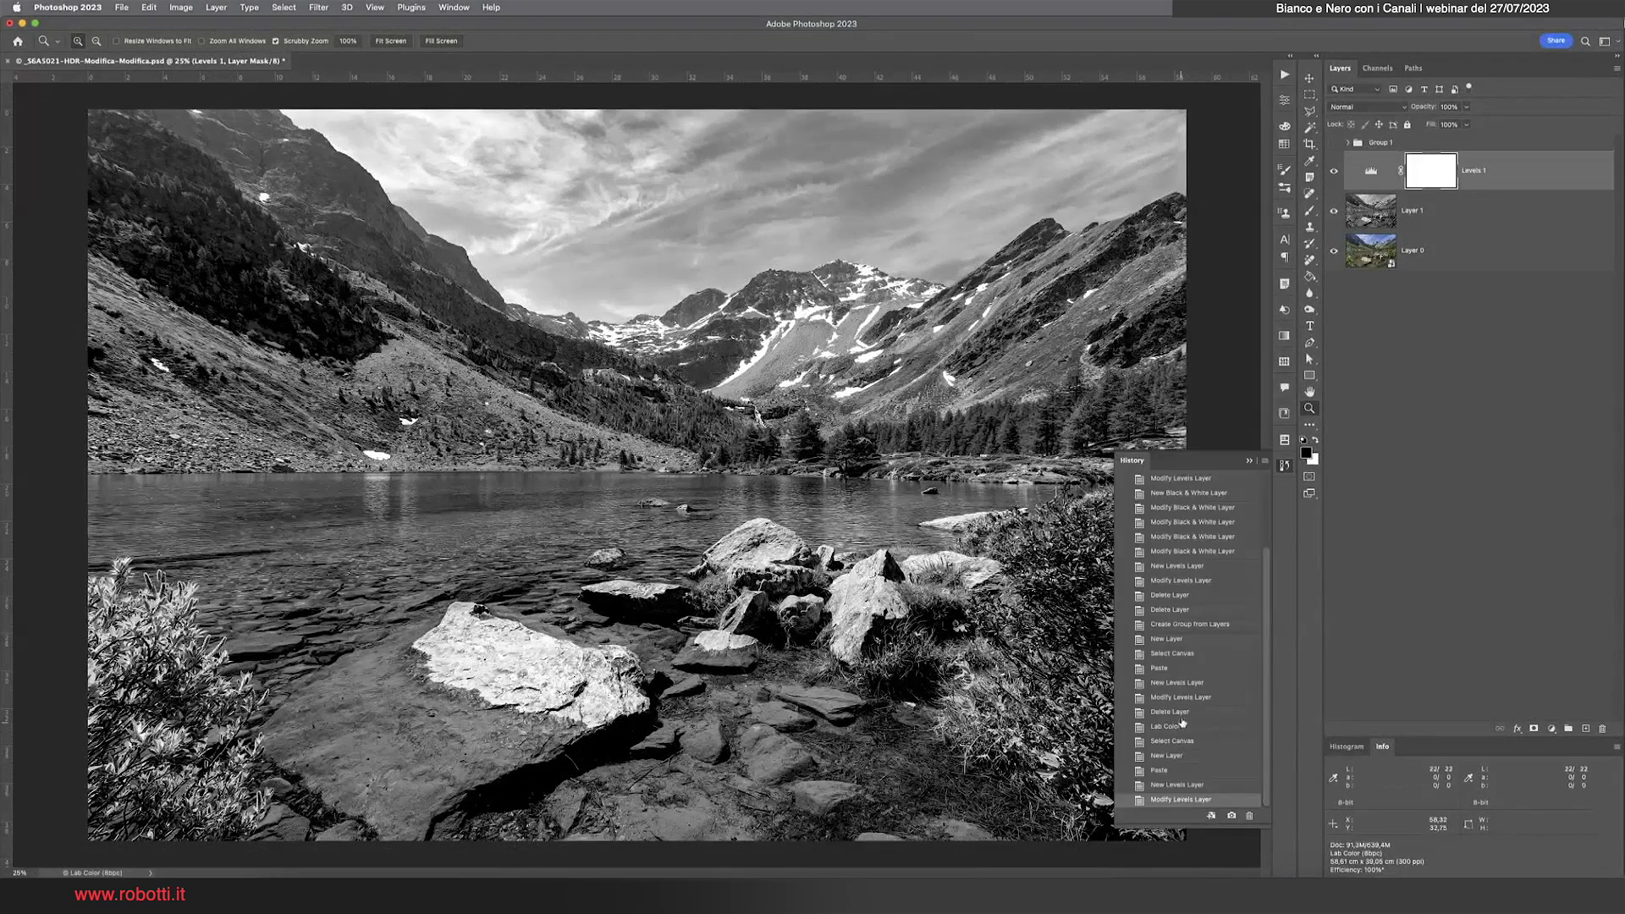
{"action": "left_click", "coordinate": [1183, 711]}
{"action": "left_click_drag", "start_coordinate": [1383, 756], "coordinate": [847, 138]}
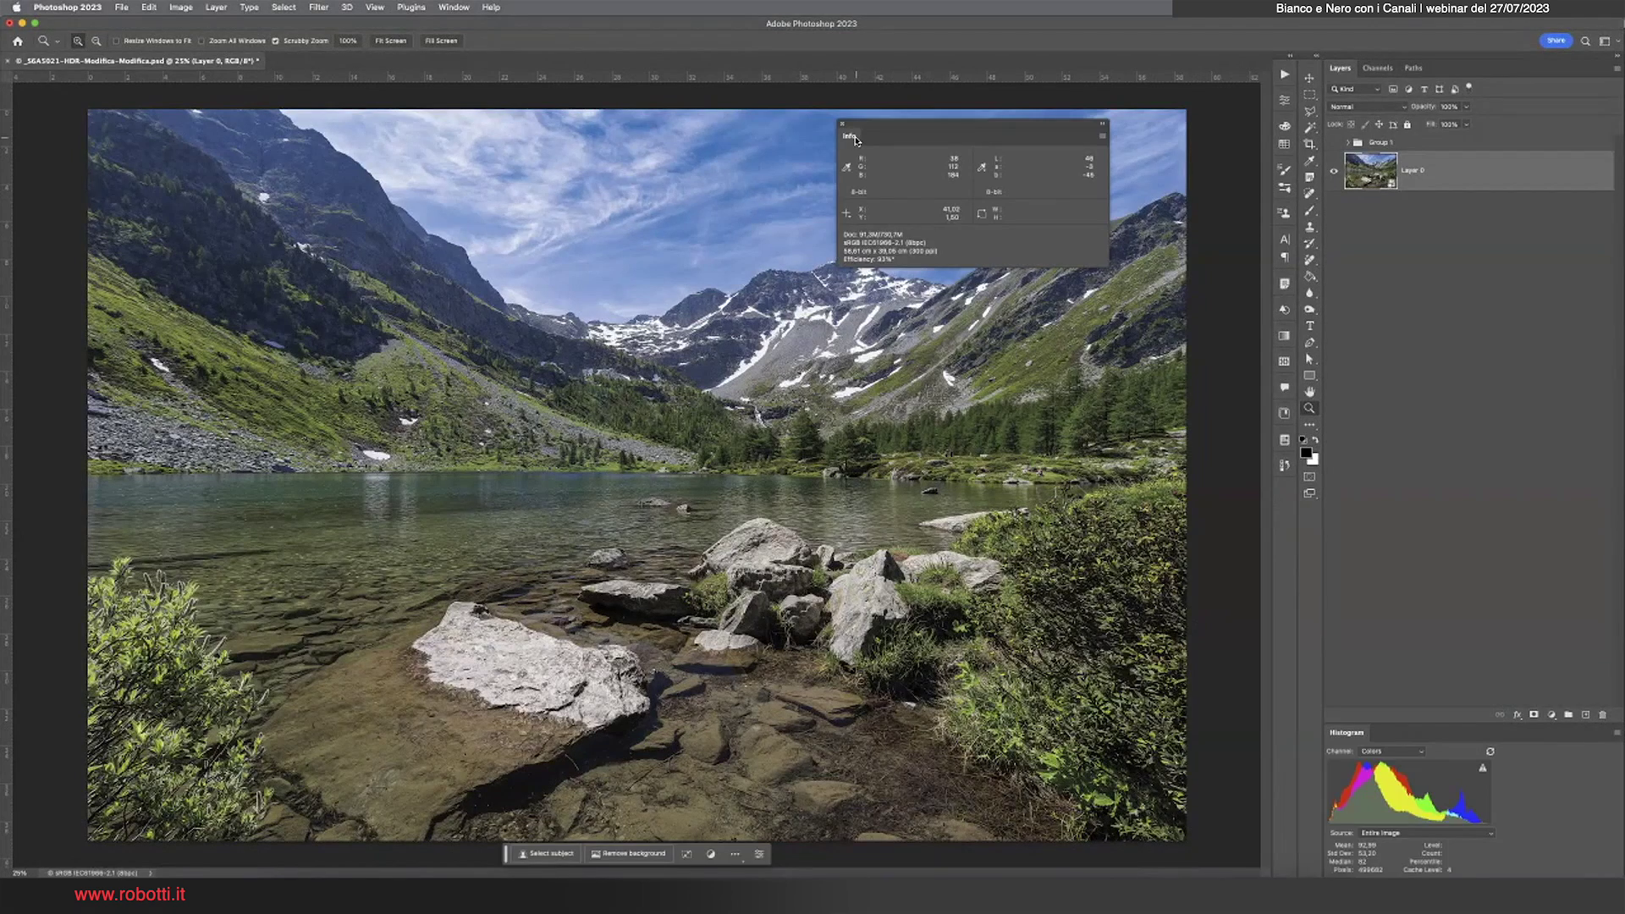
{"action": "left_click_drag", "start_coordinate": [850, 136], "coordinate": [1405, 746]}
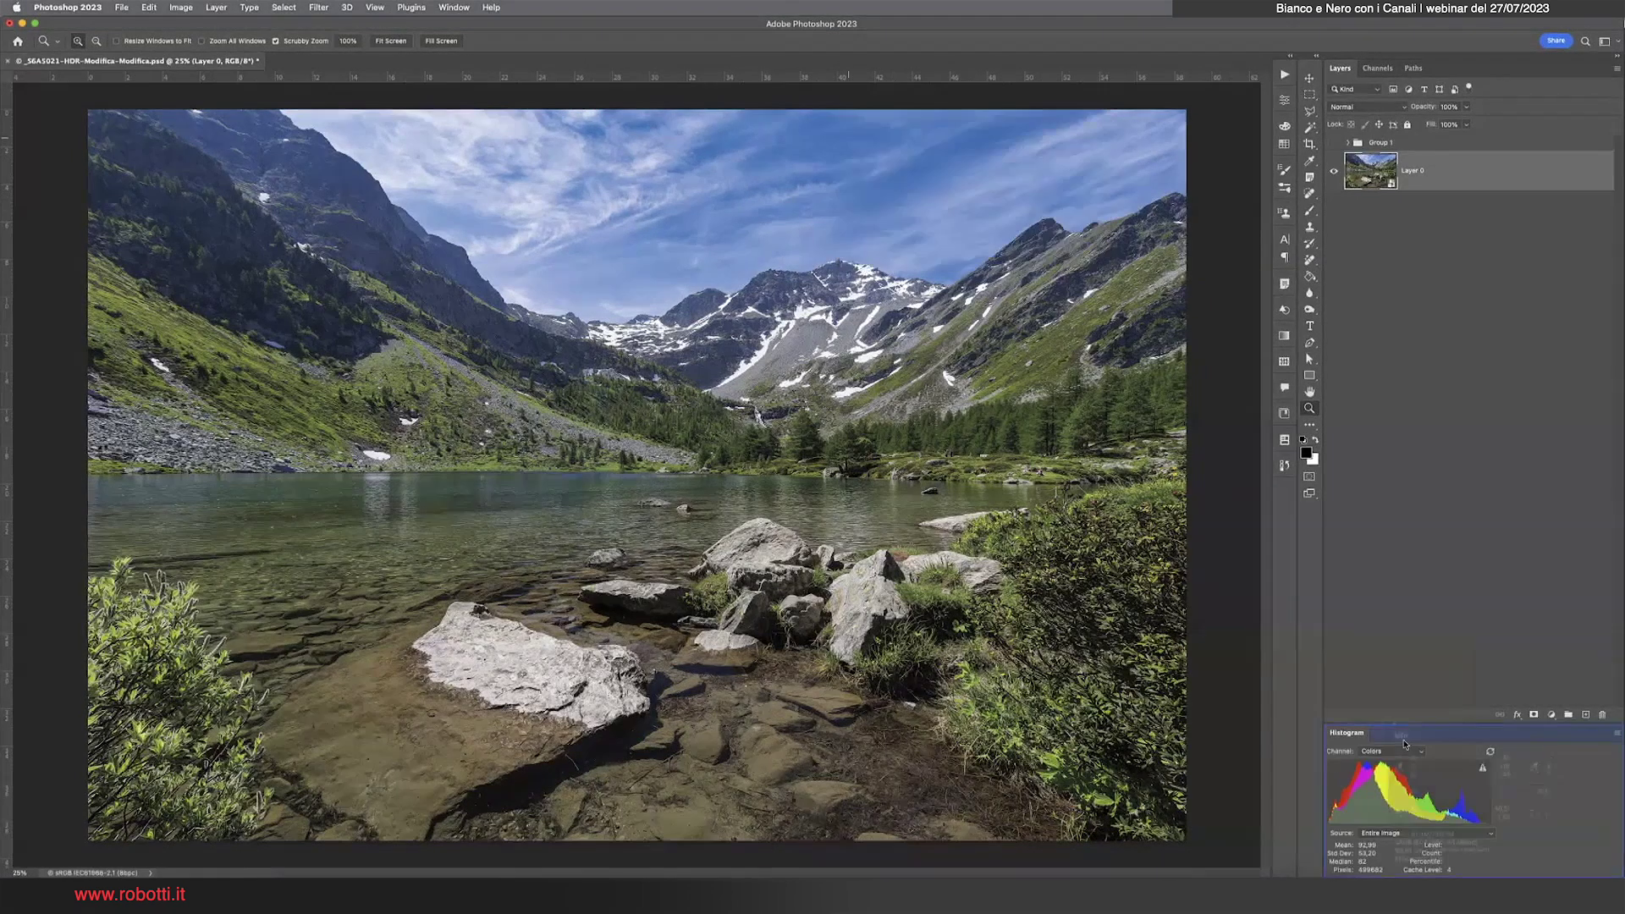
Check the RGB channels, then choose CMYK Color from Image > Mode
{"action": "left_click", "coordinate": [1379, 69]}
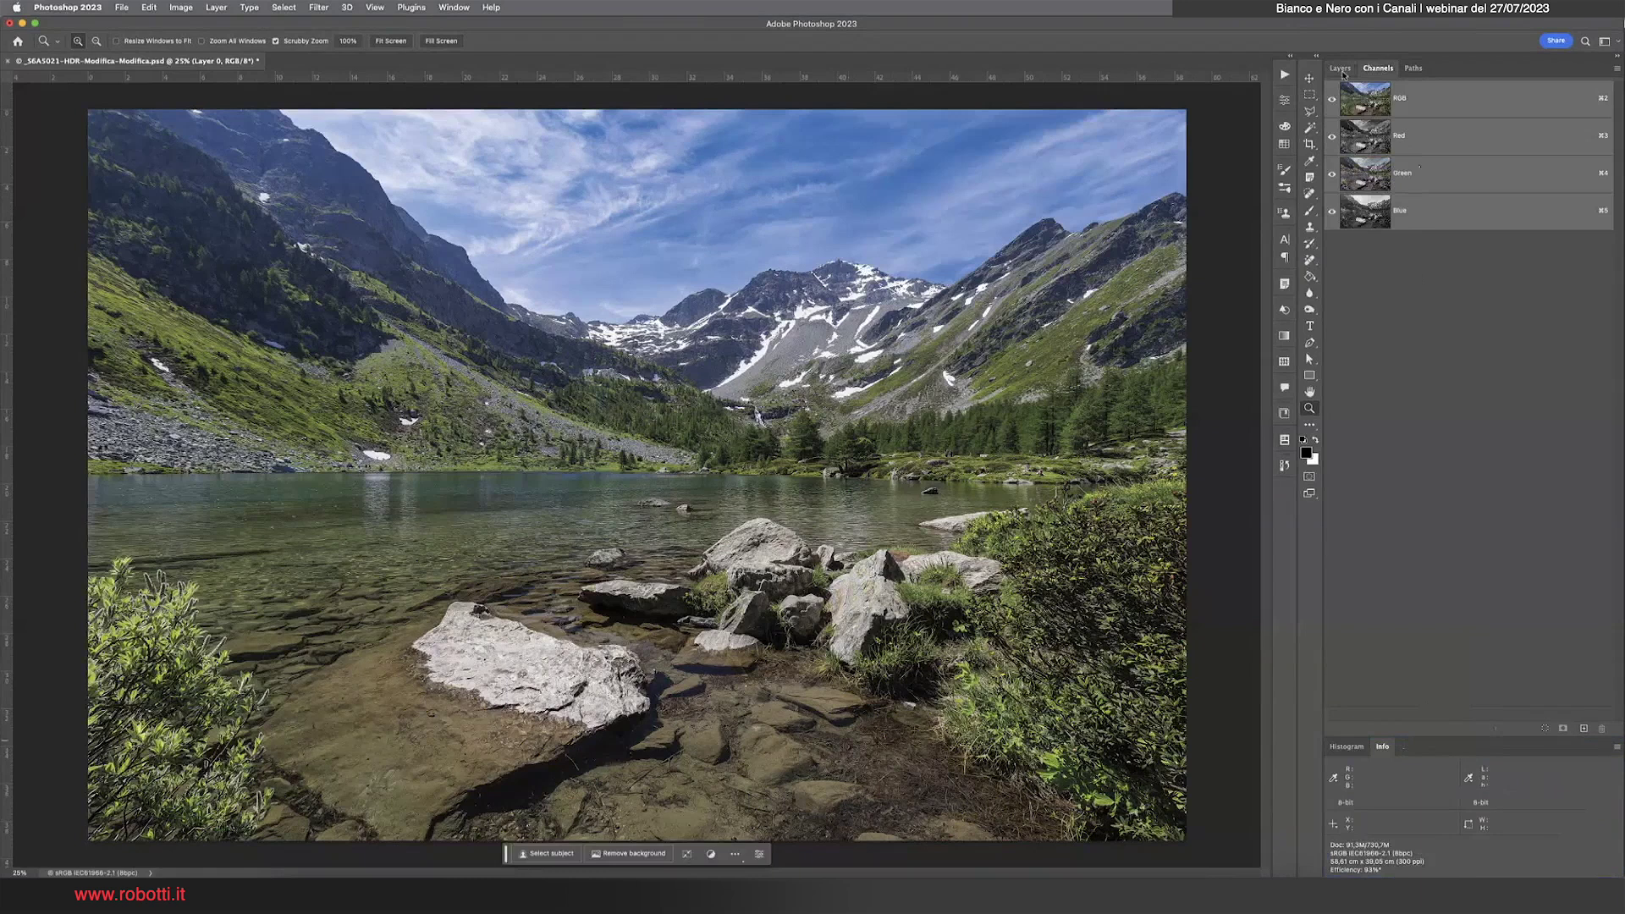
{"action": "left_click", "coordinate": [1341, 69]}
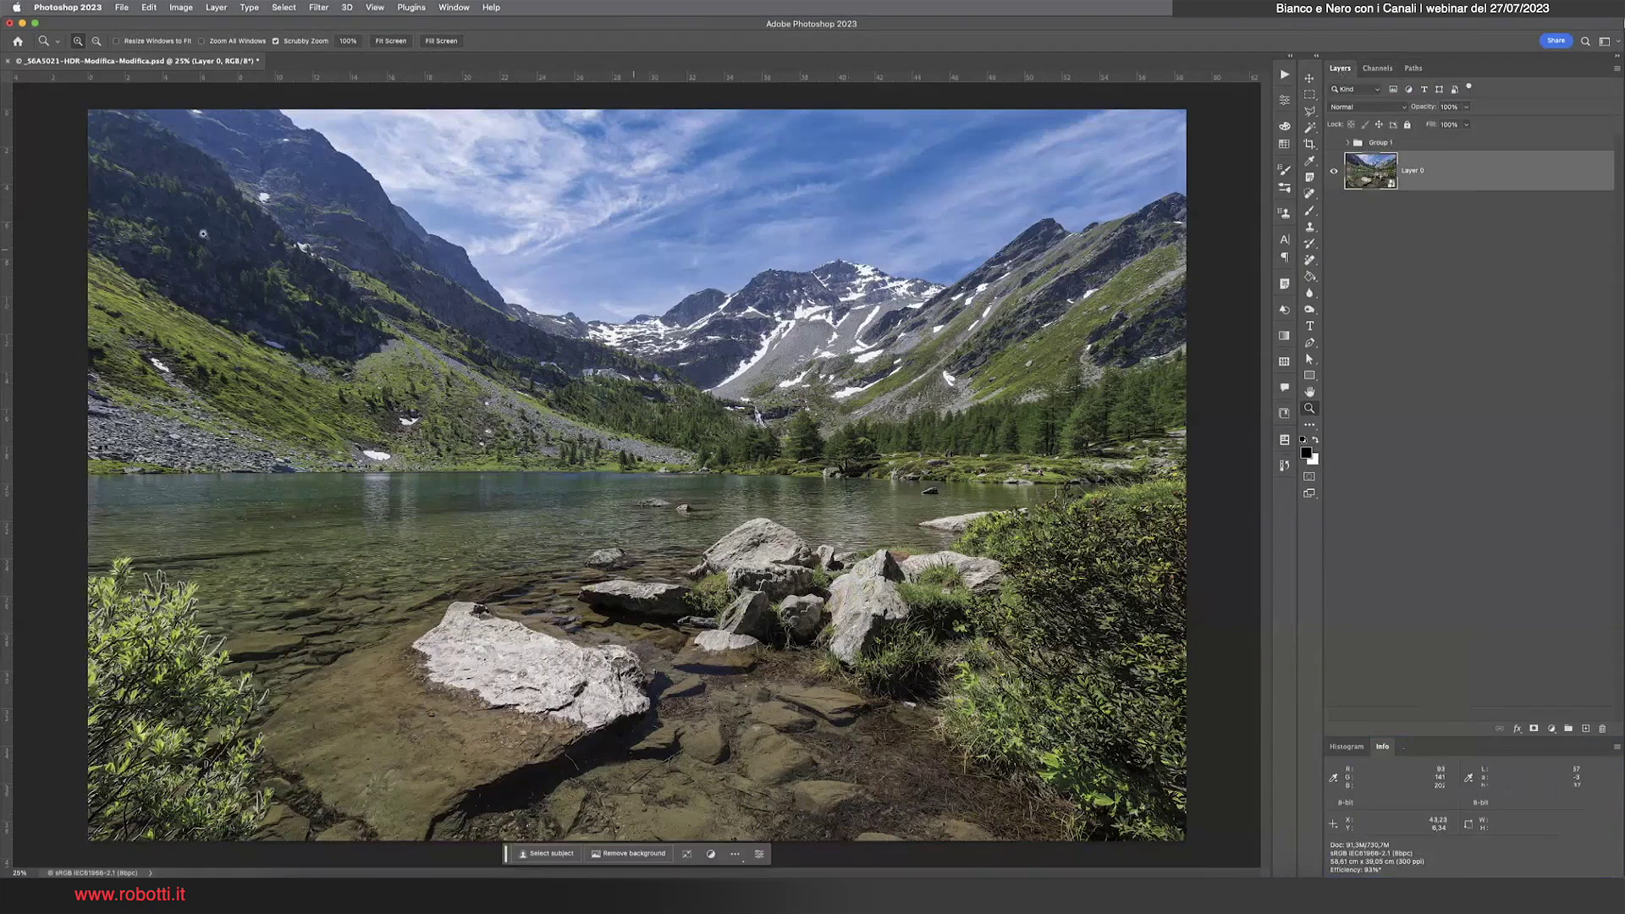
{"action": "left_click", "coordinate": [181, 11]}
{"action": "mouse_move", "coordinate": [190, 23]}
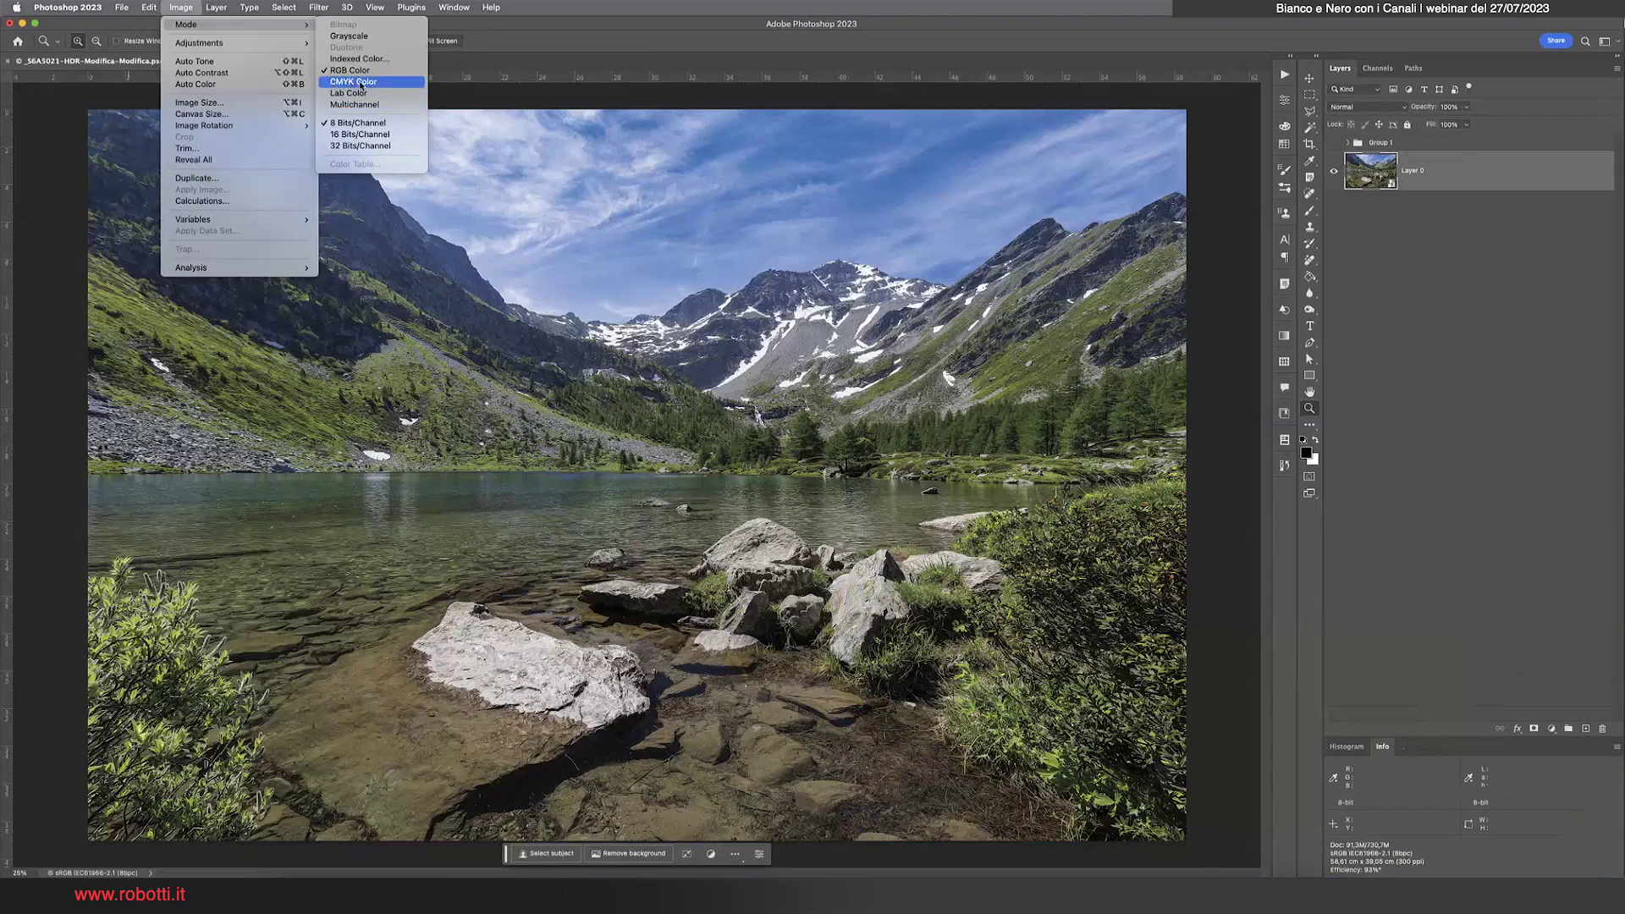
{"action": "left_click", "coordinate": [362, 82]}
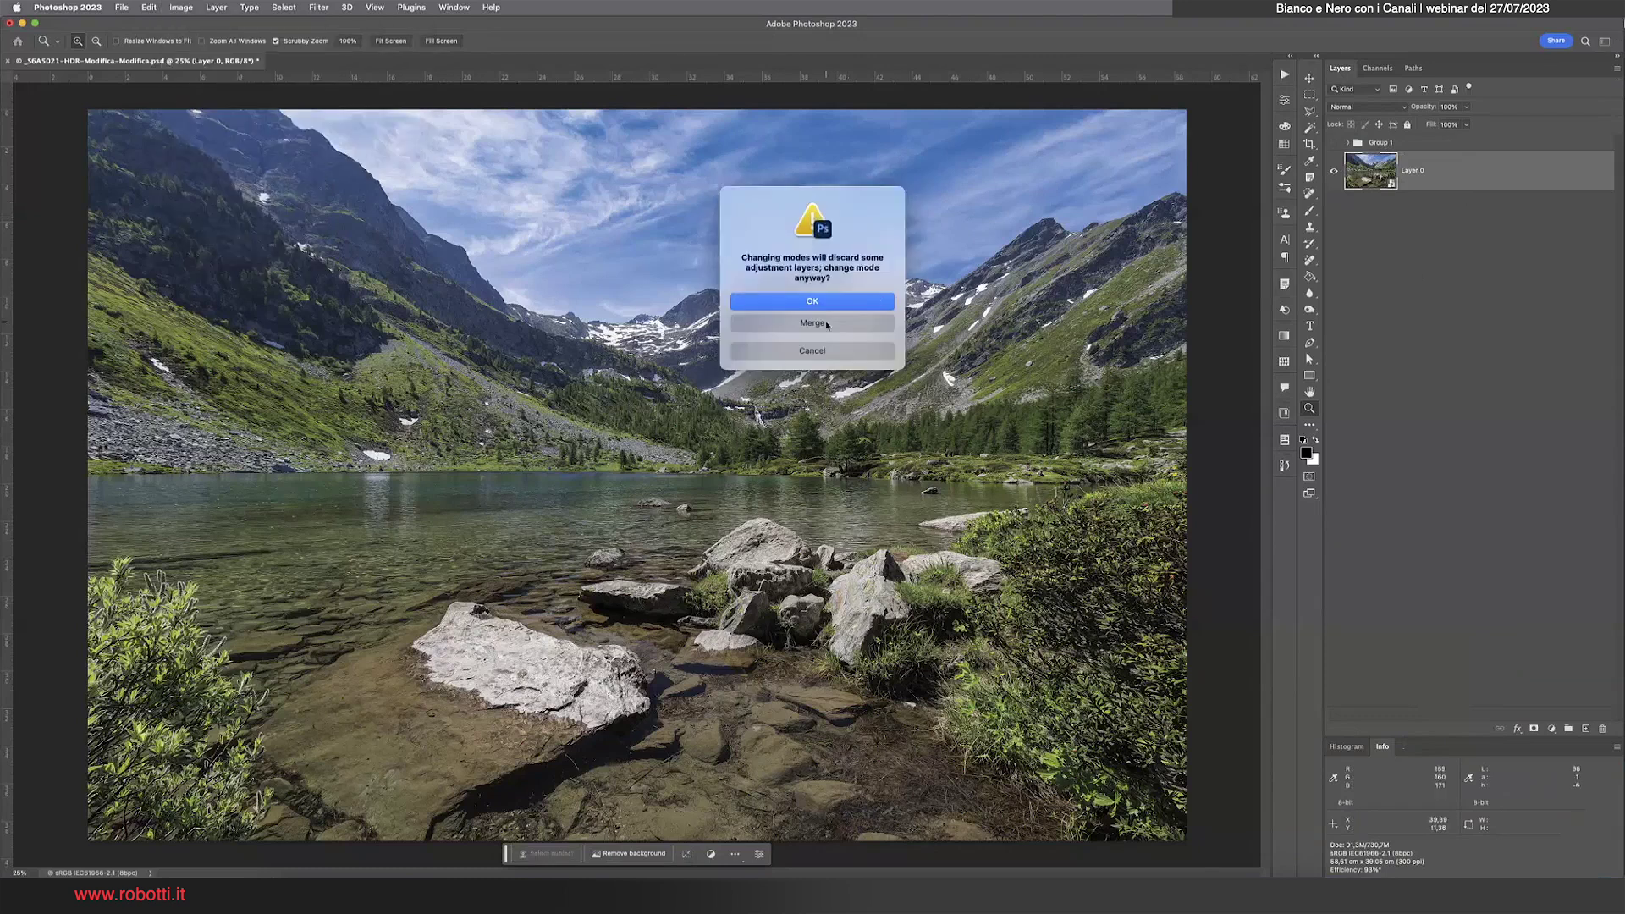
Convert to CMYK without rasterizing smart objects, accept the profile warning, and reposition the Info panel
{"action": "left_click", "coordinate": [821, 325]}
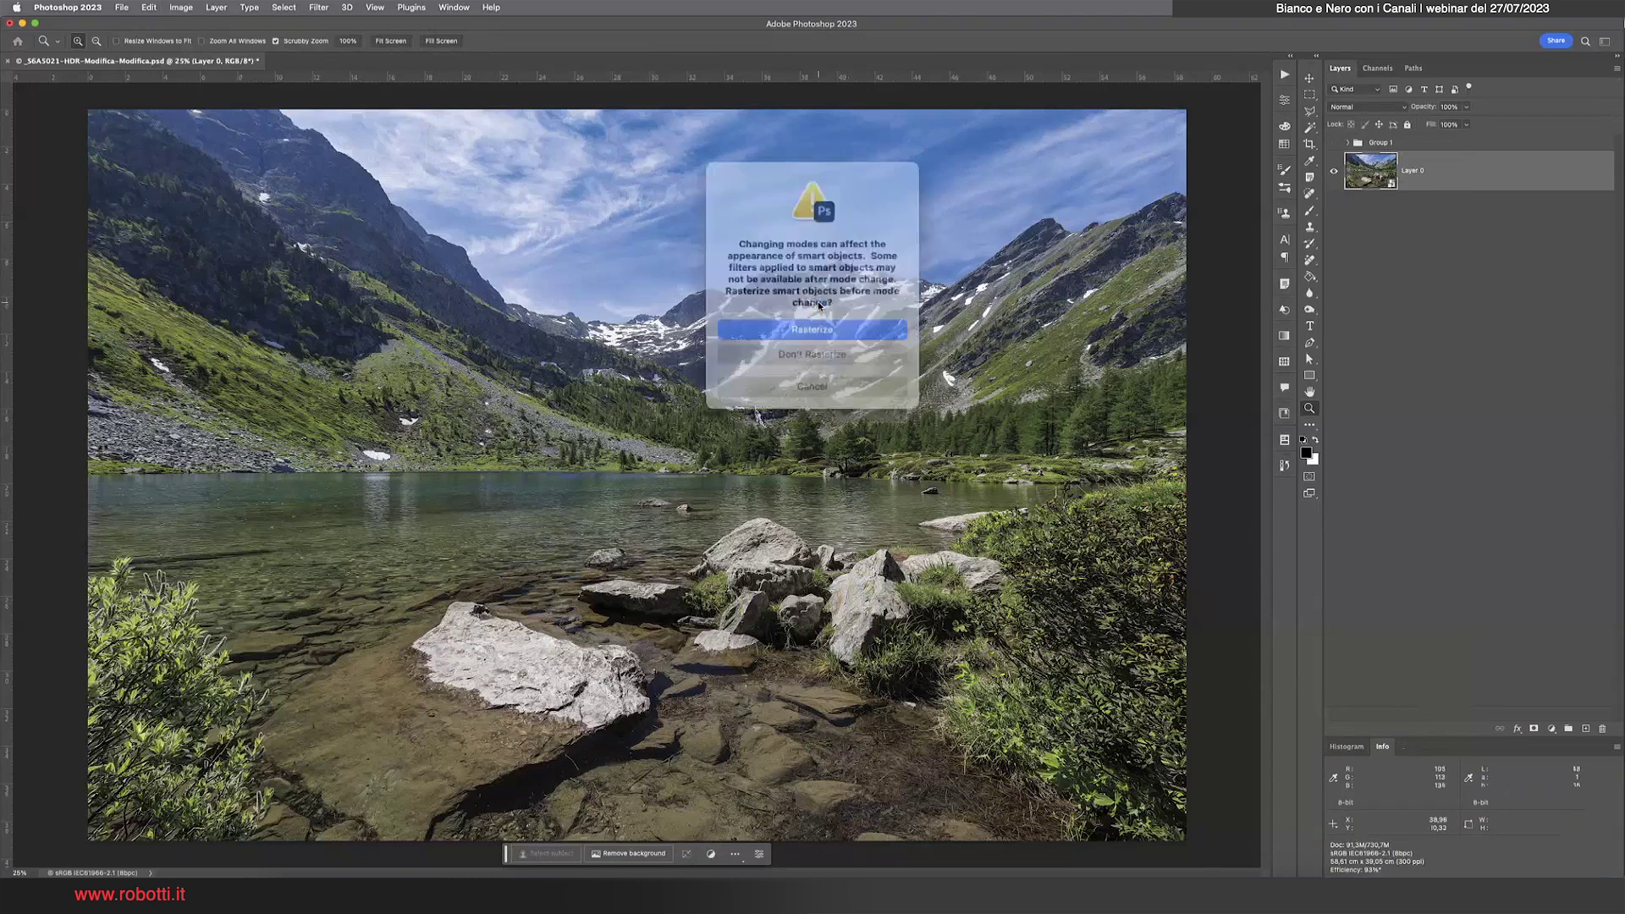
{"action": "left_click", "coordinate": [820, 346]}
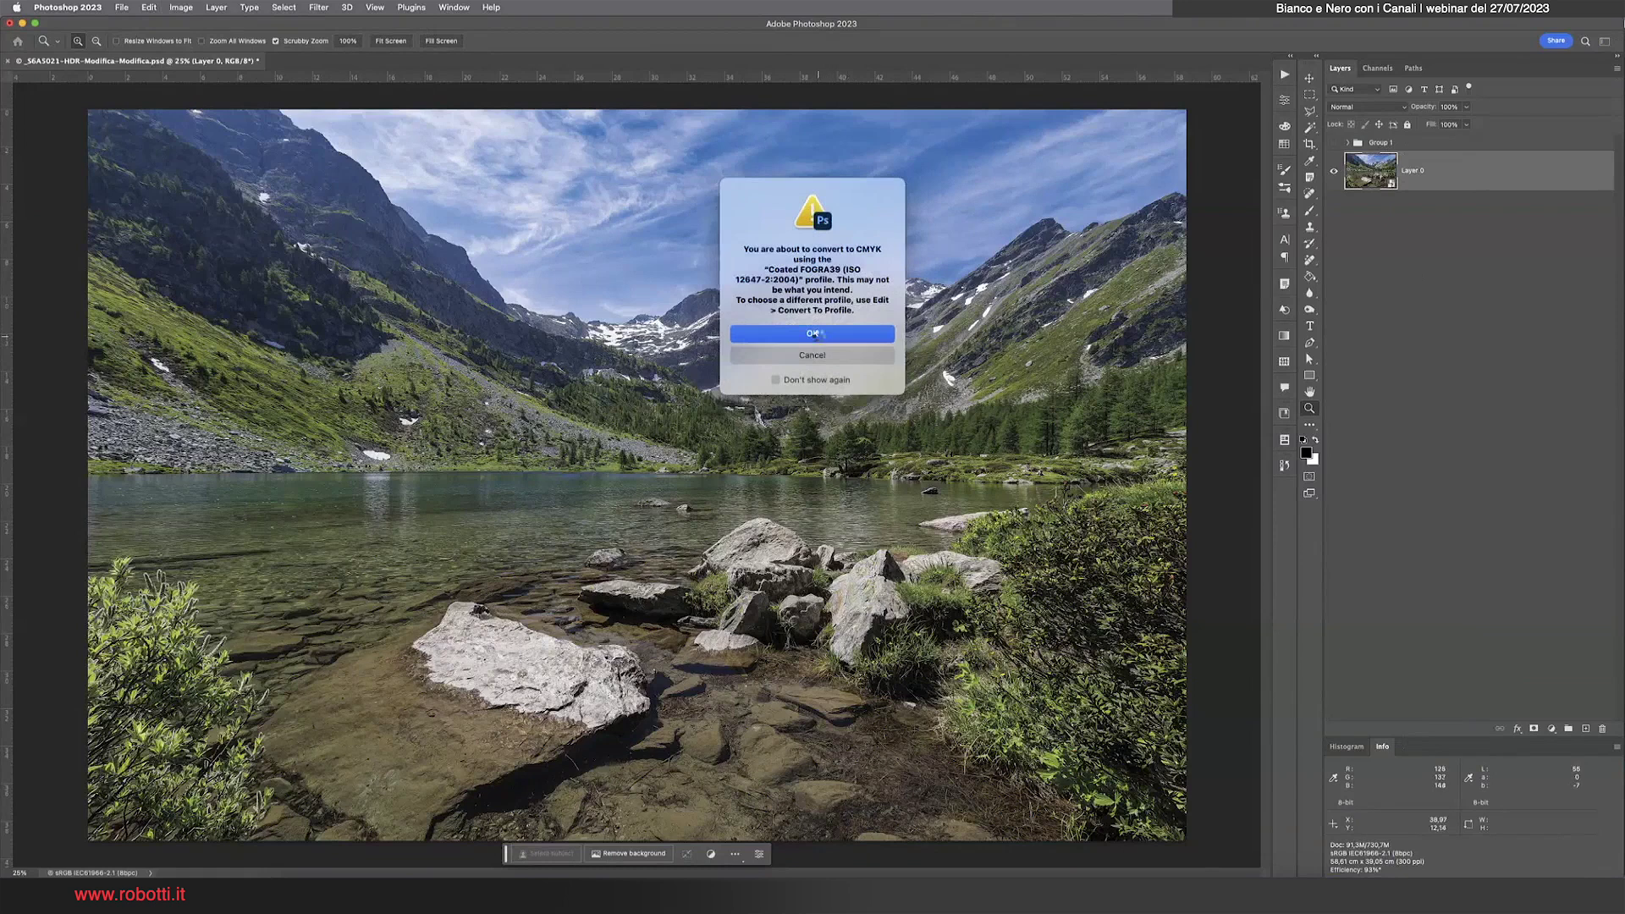
{"action": "left_click", "coordinate": [816, 336]}
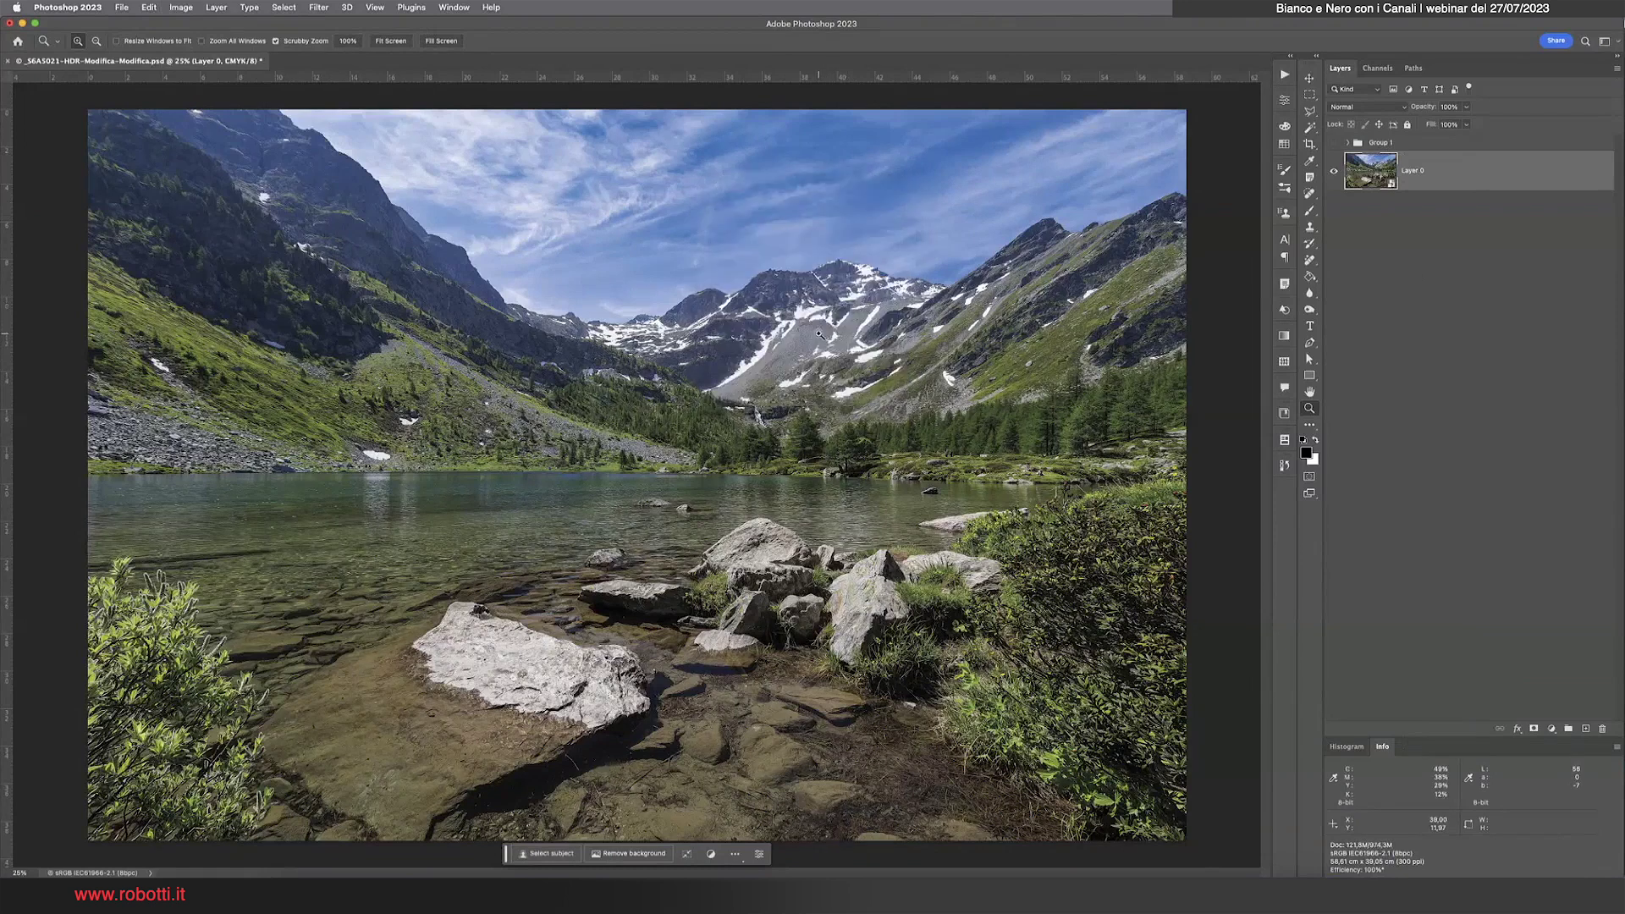
{"action": "left_click_drag", "start_coordinate": [1383, 747], "coordinate": [687, 129]}
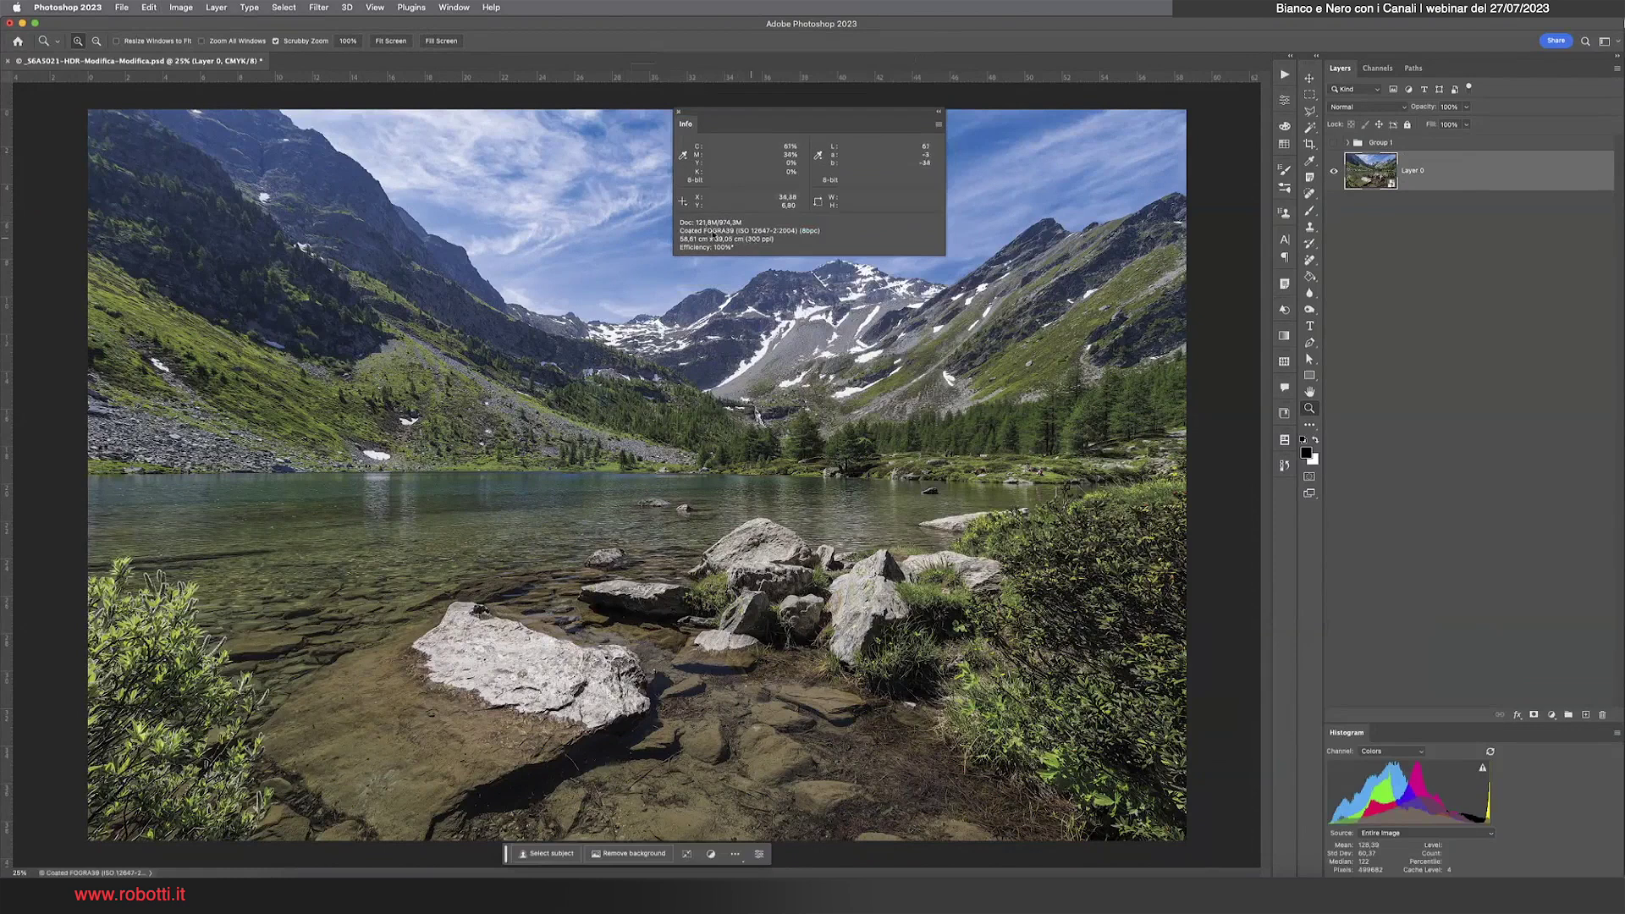
{"action": "mouse_move", "coordinate": [691, 125]}
{"action": "left_mouse_down"}
{"action": "mouse_move", "coordinate": [816, 195]}
{"action": "mouse_move", "coordinate": [1428, 652]}
{"action": "mouse_move", "coordinate": [1388, 733]}
{"action": "left_mouse_up"}
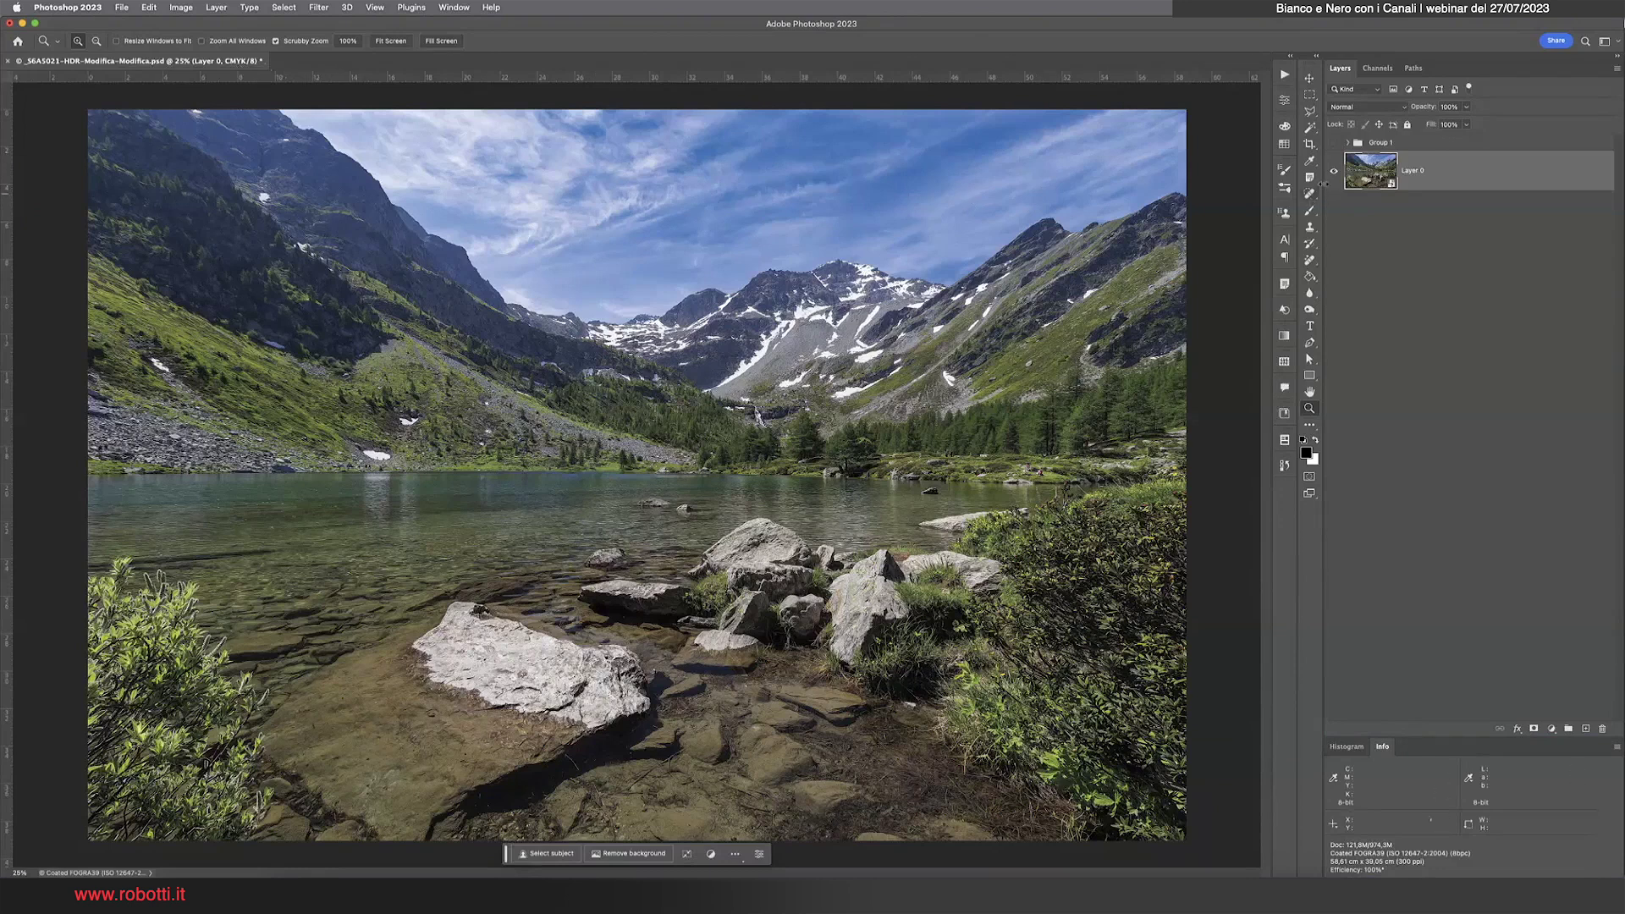
Compare the Cyan, Magenta, Yellow and Black channels one by one in greyscale, ending on Magenta
{"action": "left_click", "coordinate": [1378, 69]}
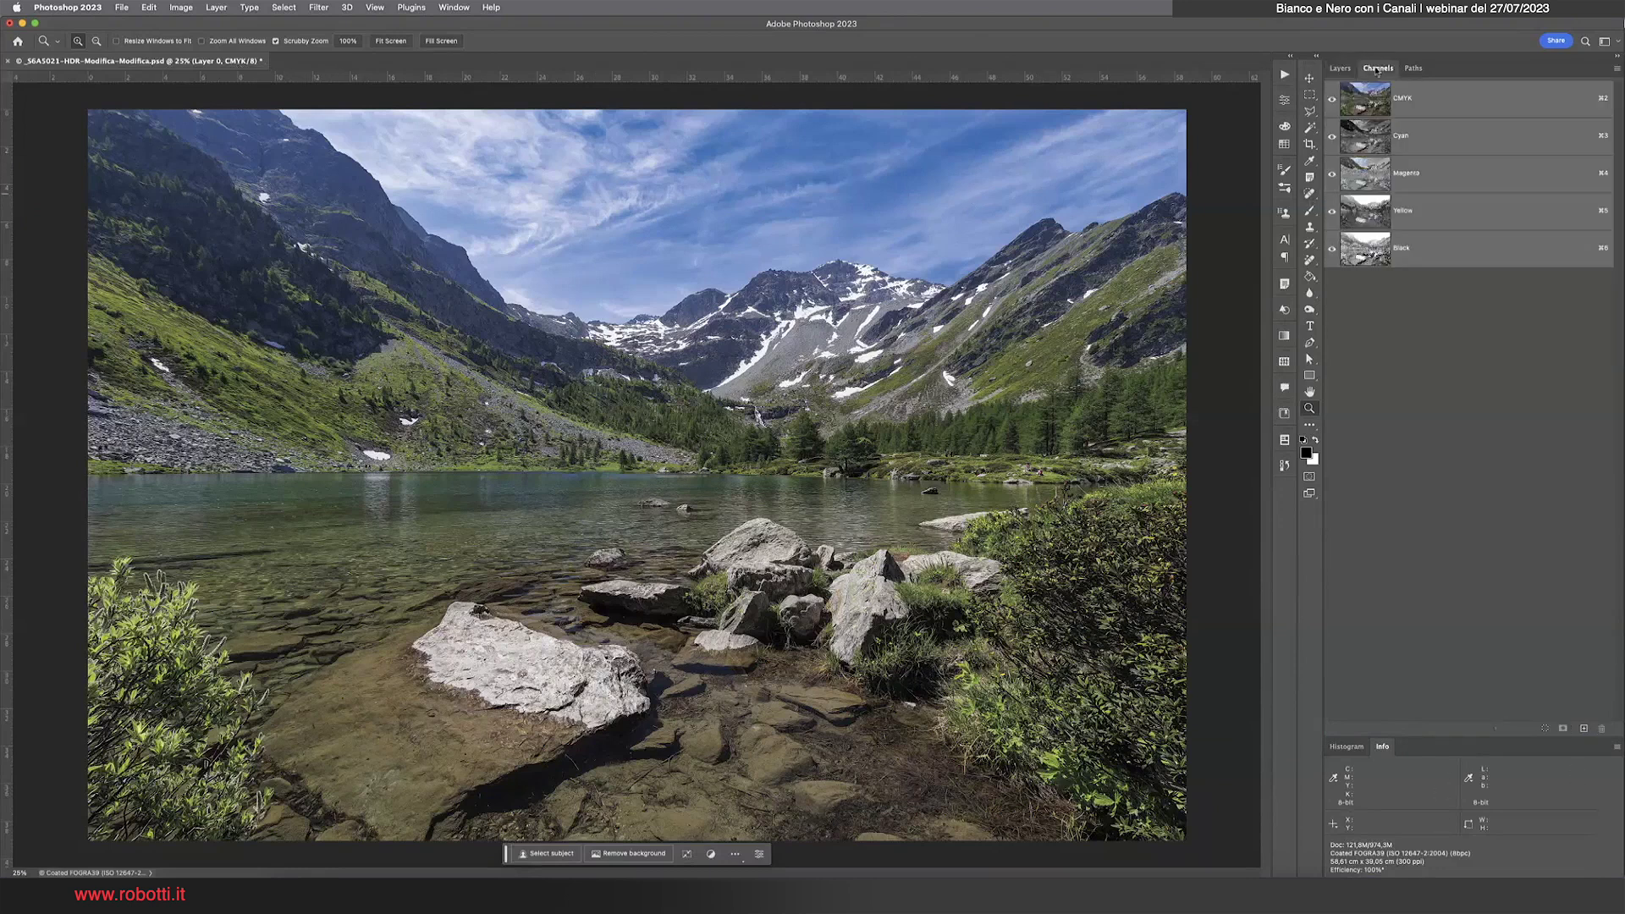
{"action": "left_click", "coordinate": [1420, 140]}
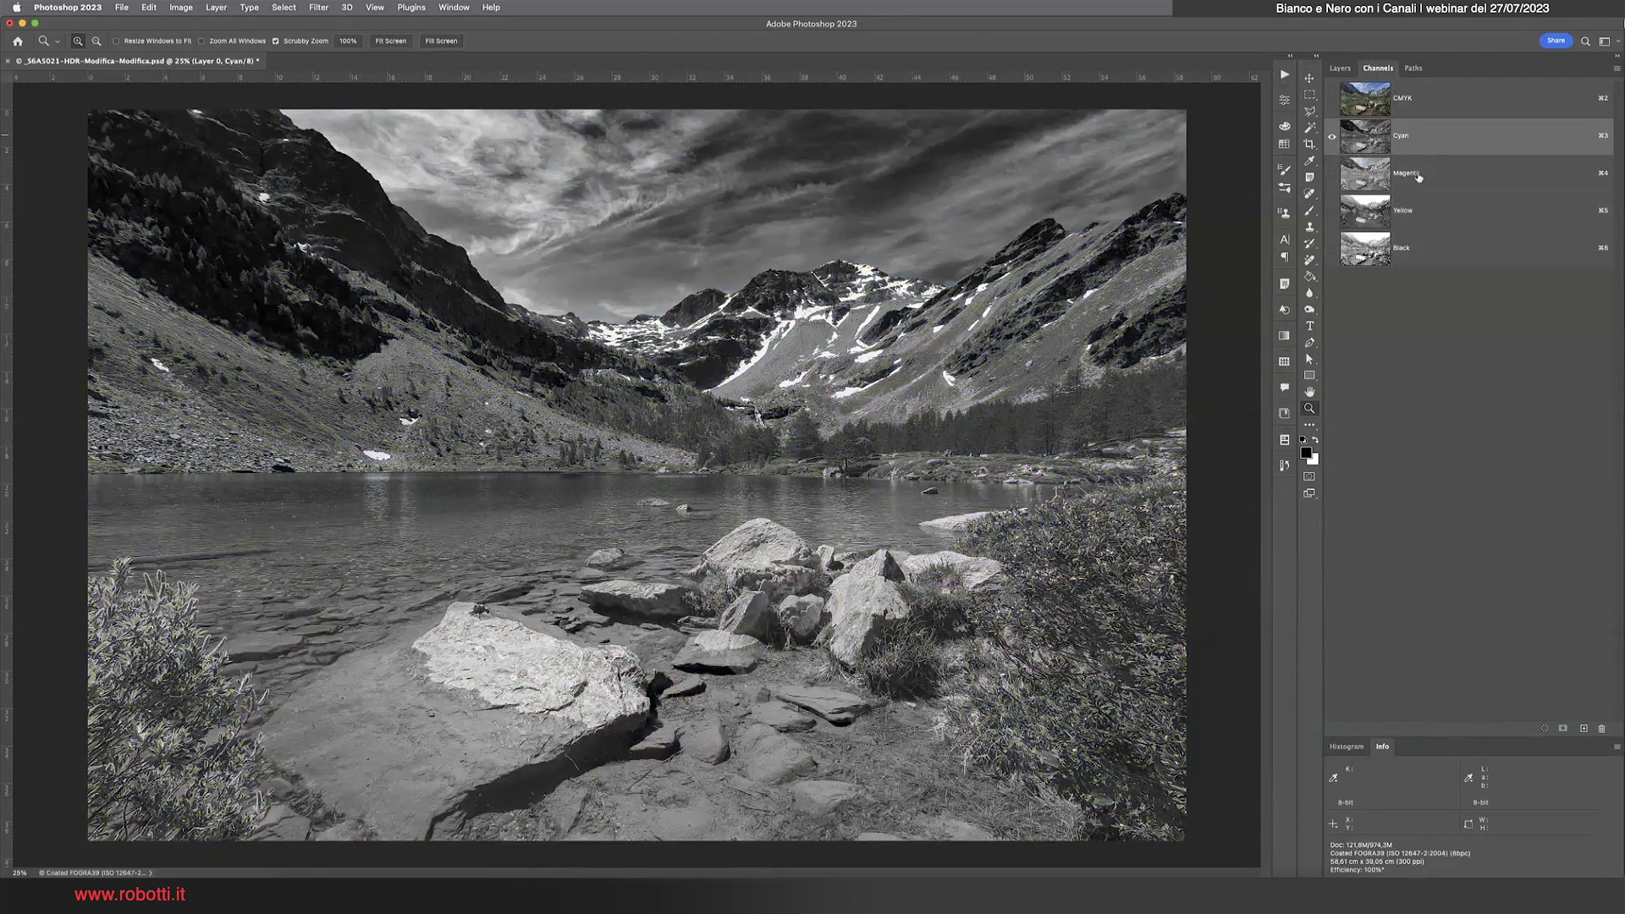
{"action": "left_click", "coordinate": [1419, 176]}
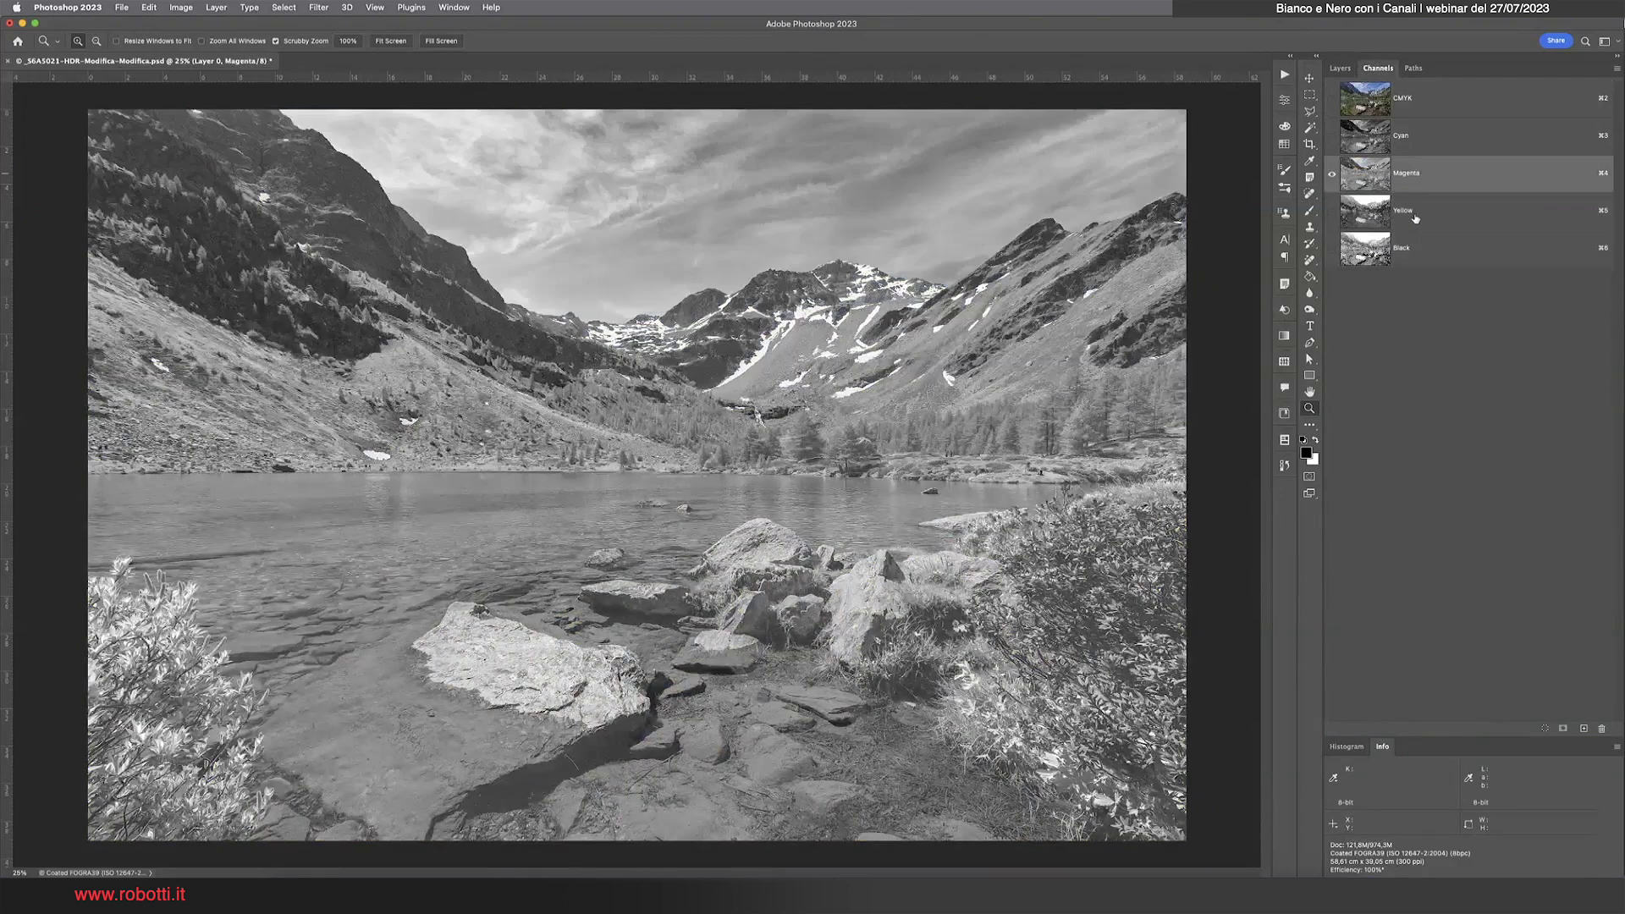
{"action": "left_click", "coordinate": [1415, 218]}
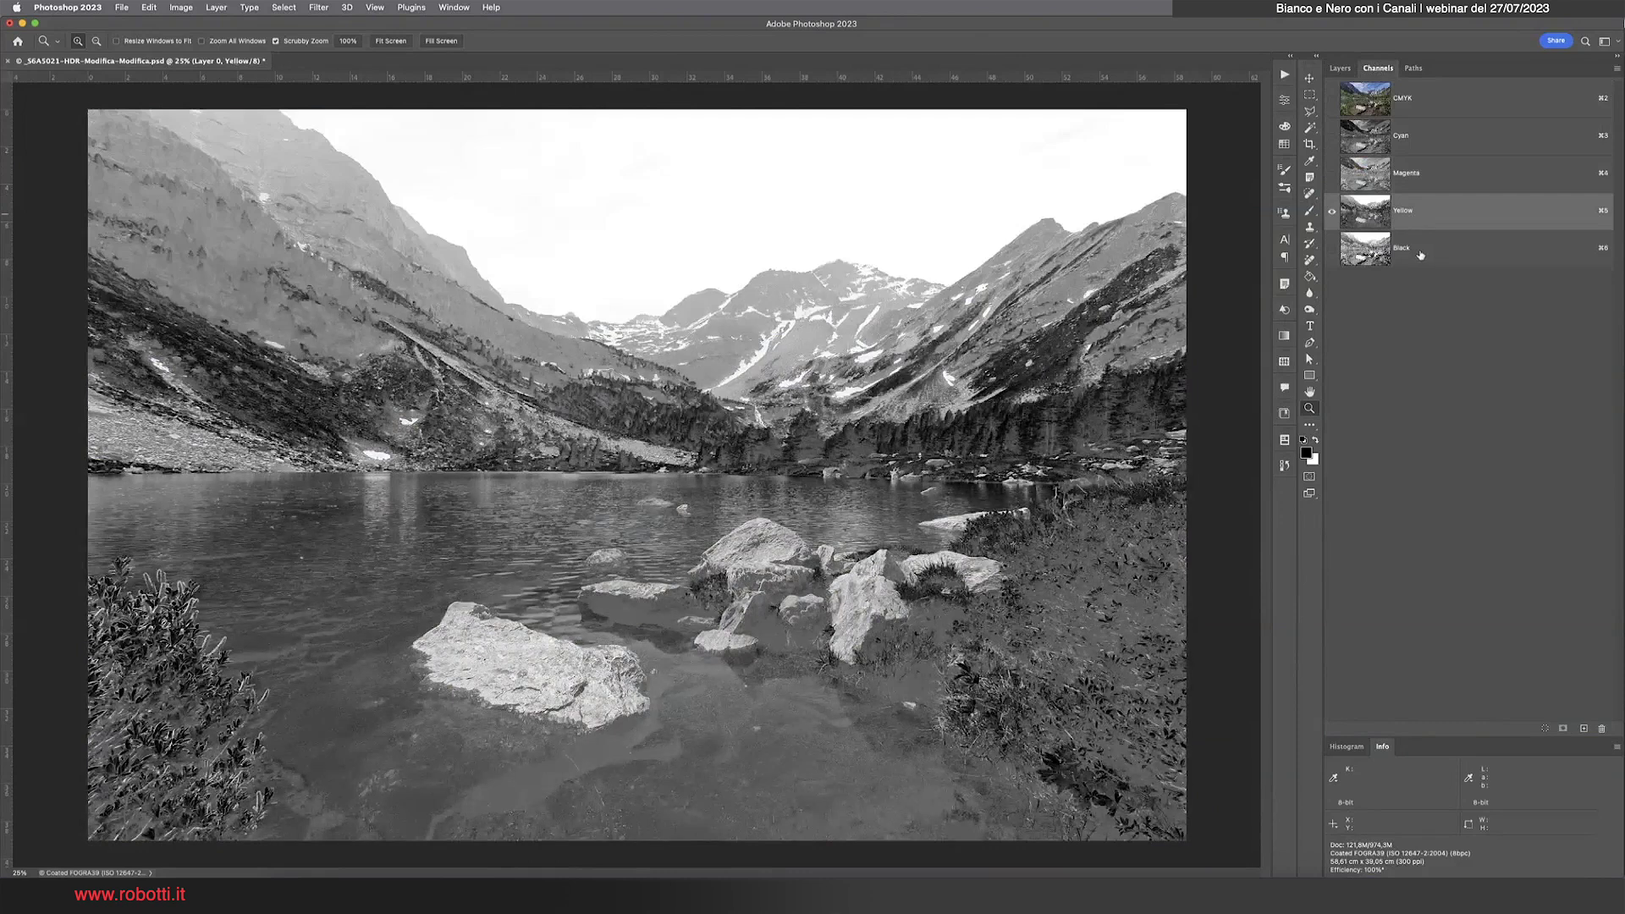
{"action": "left_click", "coordinate": [1421, 254]}
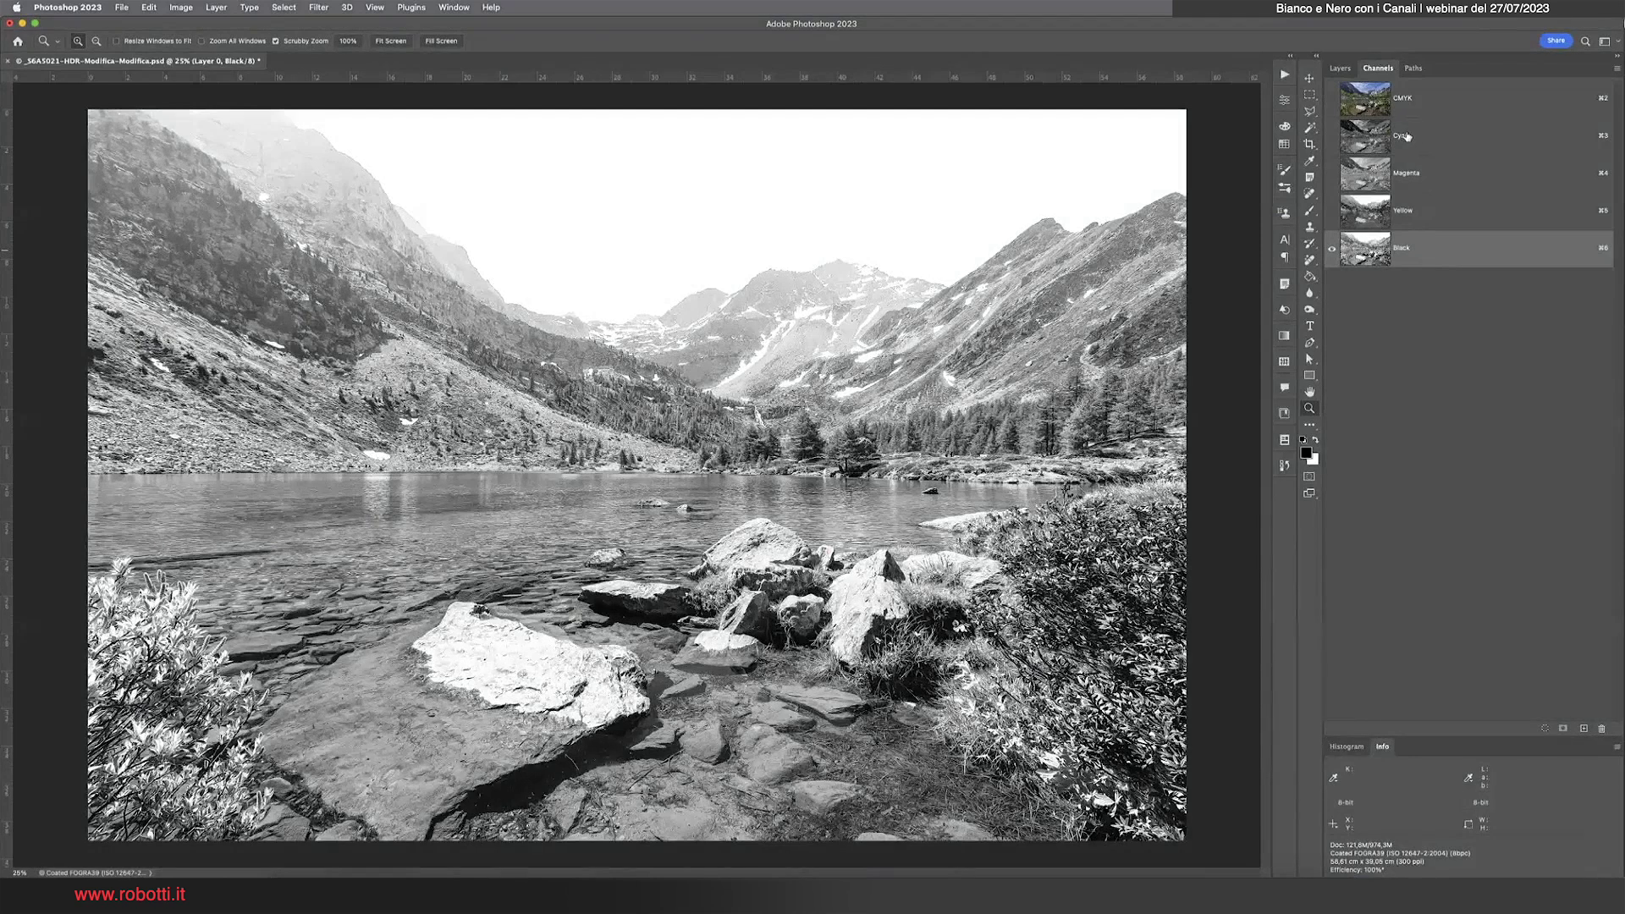
{"action": "left_click", "coordinate": [1406, 136]}
{"action": "left_click", "coordinate": [1405, 211]}
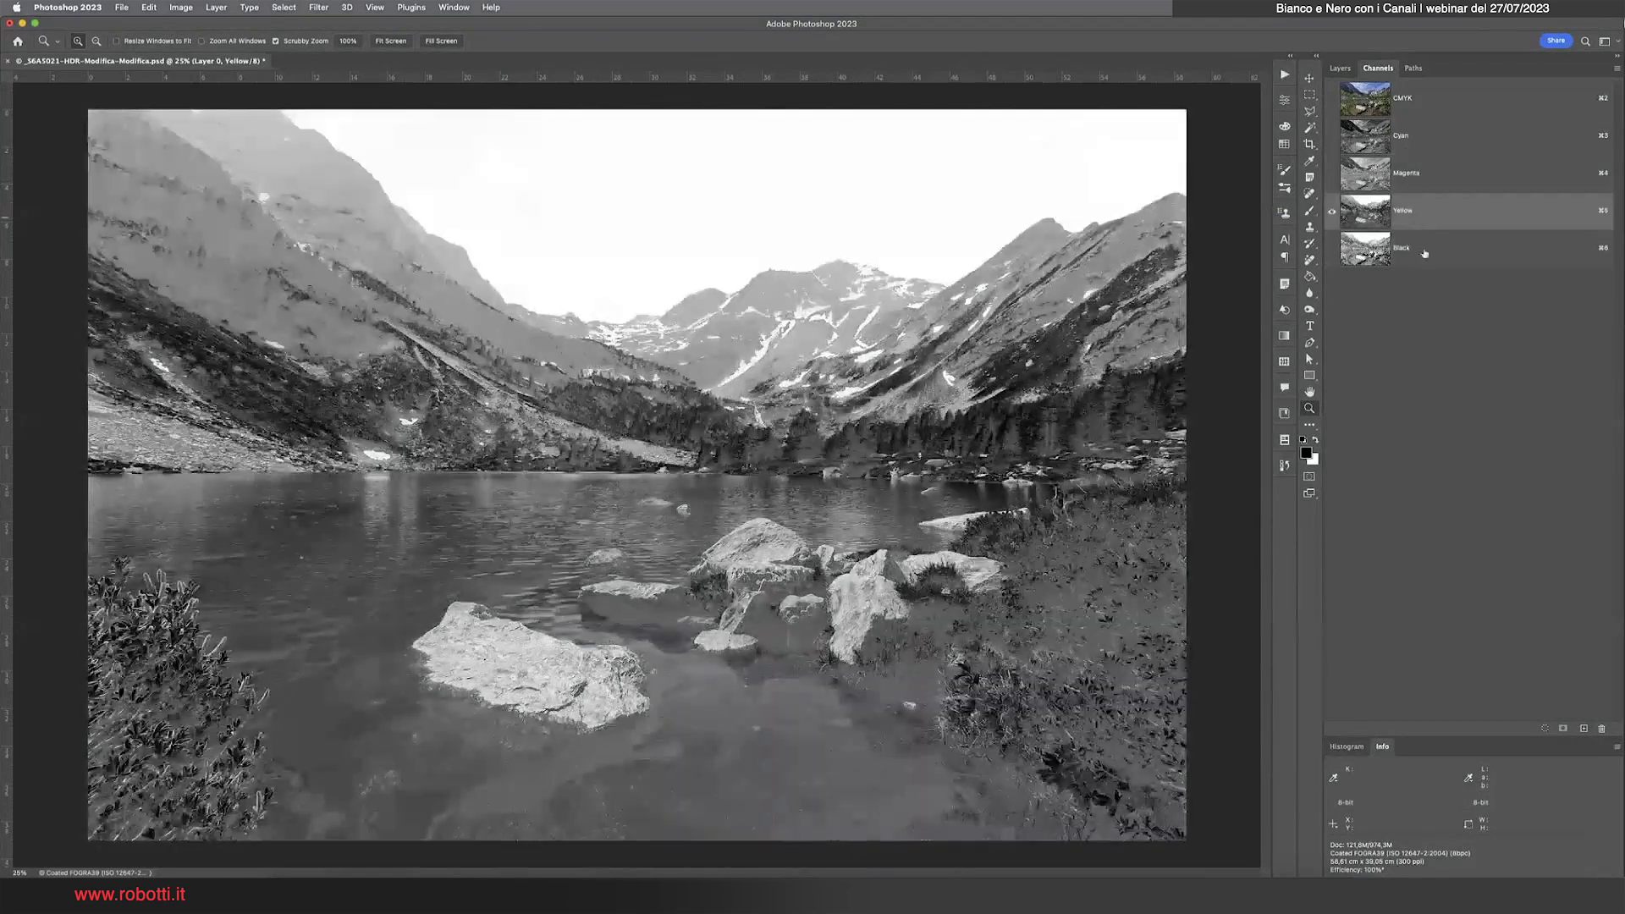
{"action": "left_click", "coordinate": [1424, 253]}
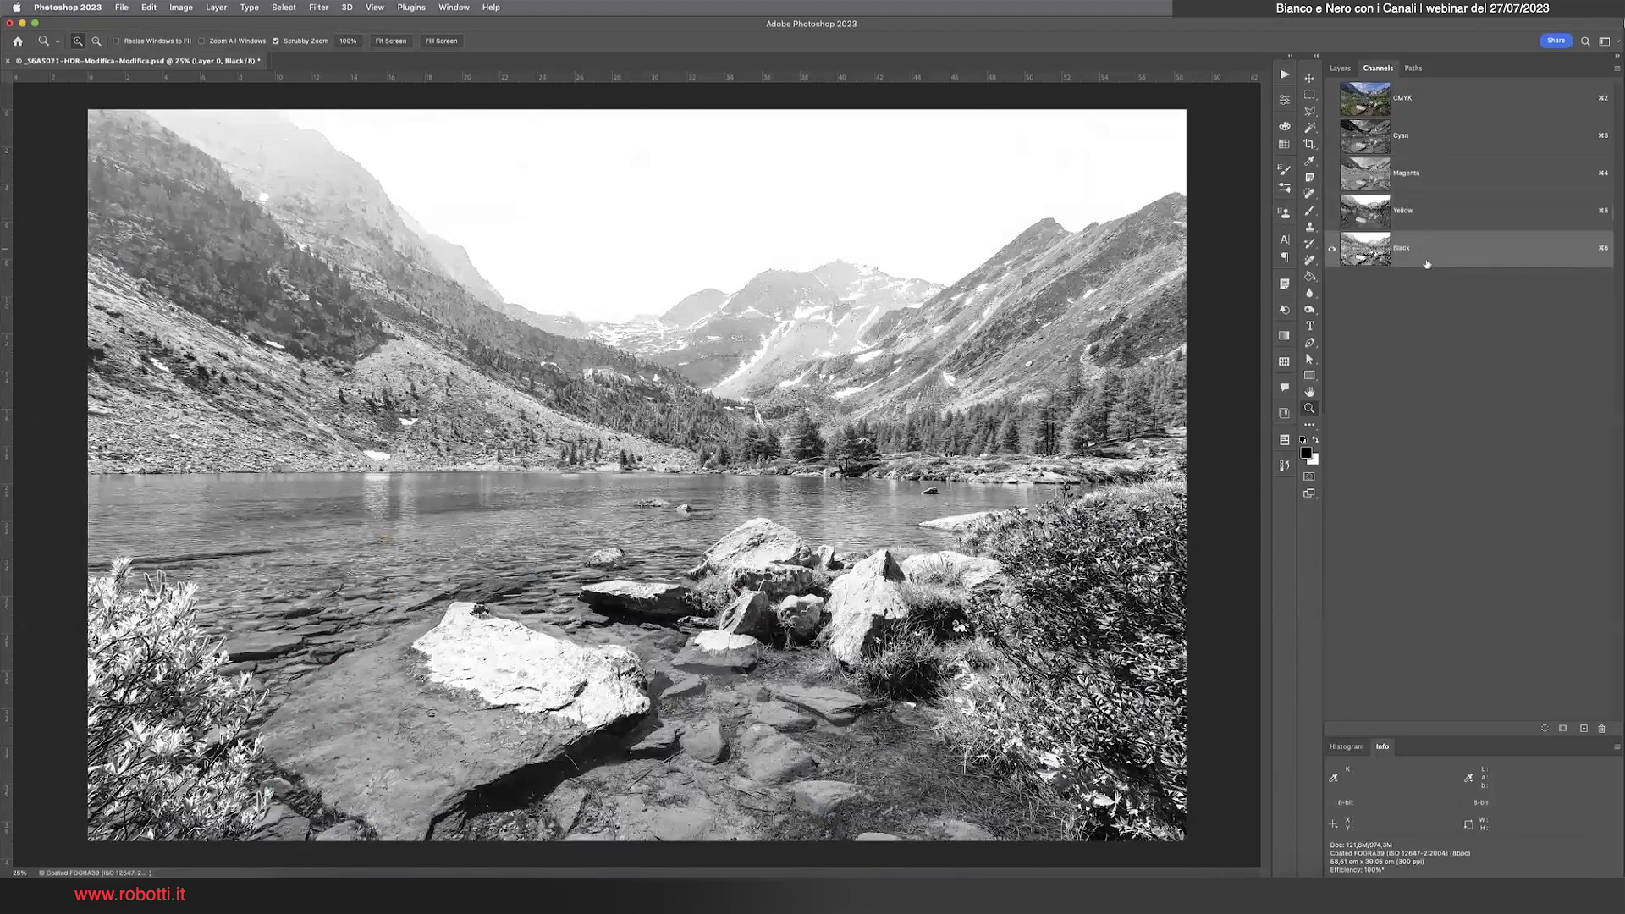
{"action": "left_click", "coordinate": [1422, 144]}
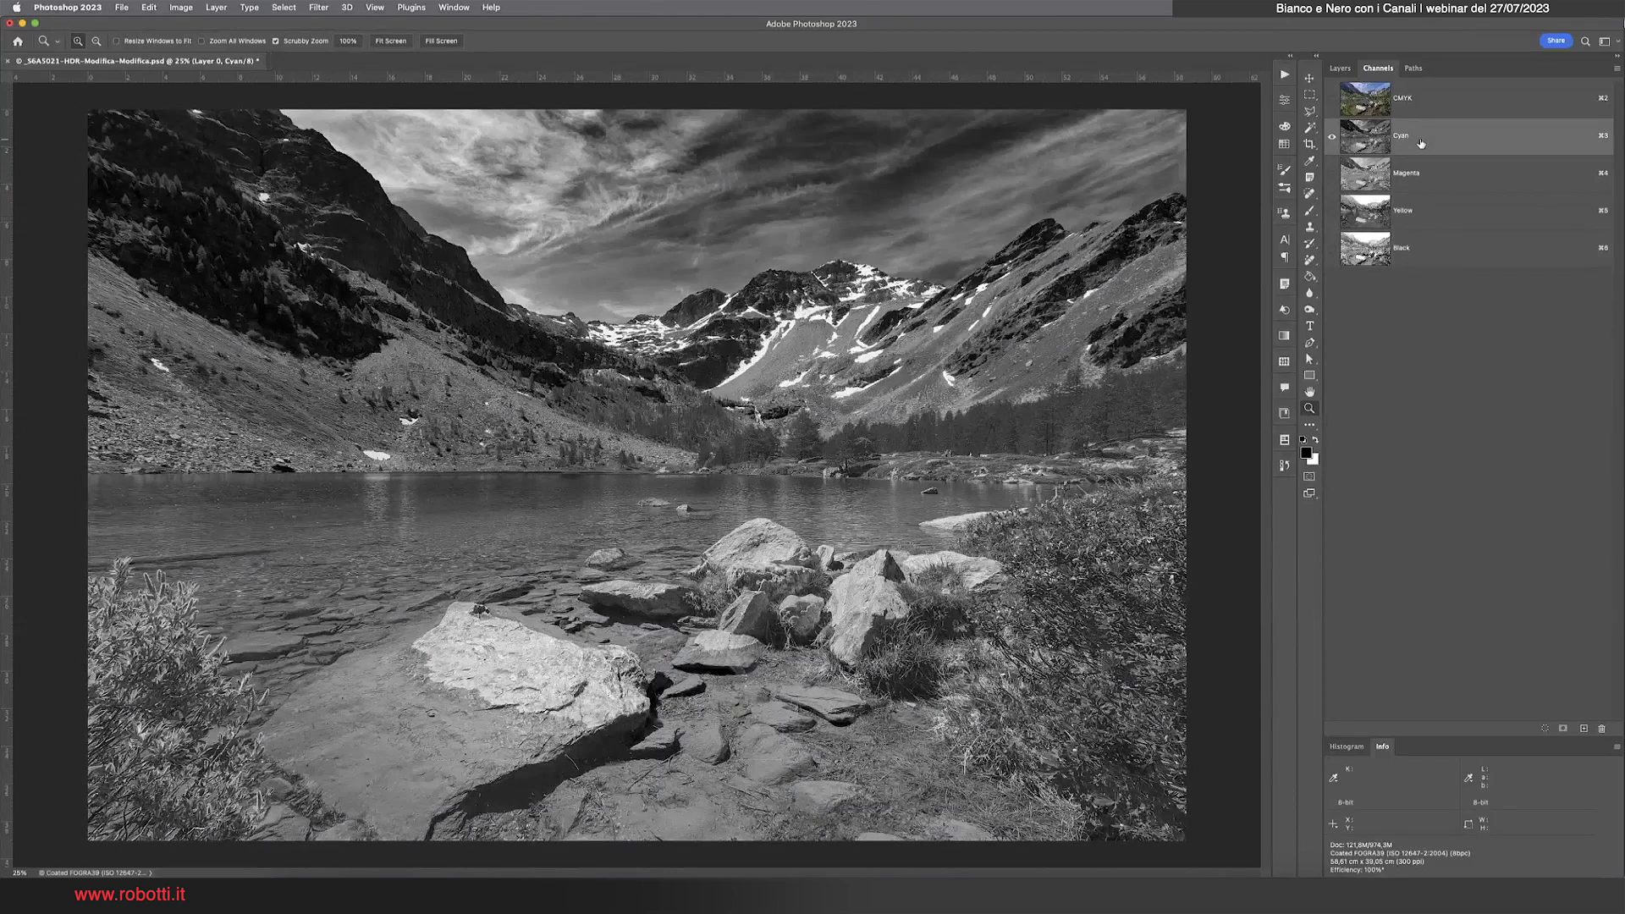
{"action": "left_click", "coordinate": [1423, 181]}
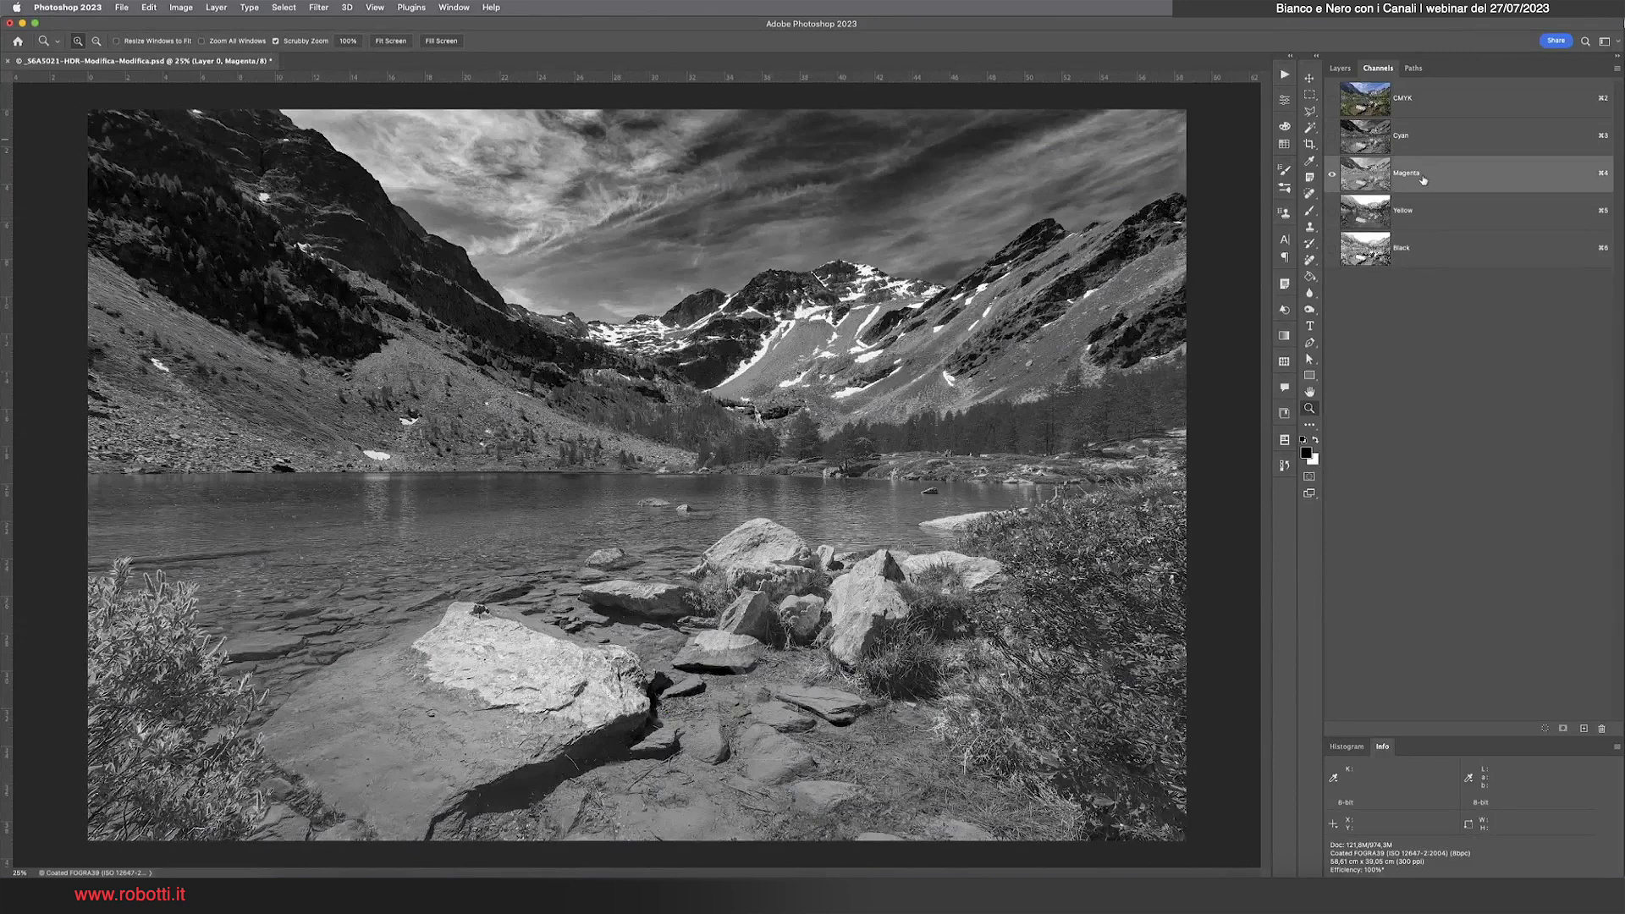
{"action": "left_click", "coordinate": [1425, 150]}
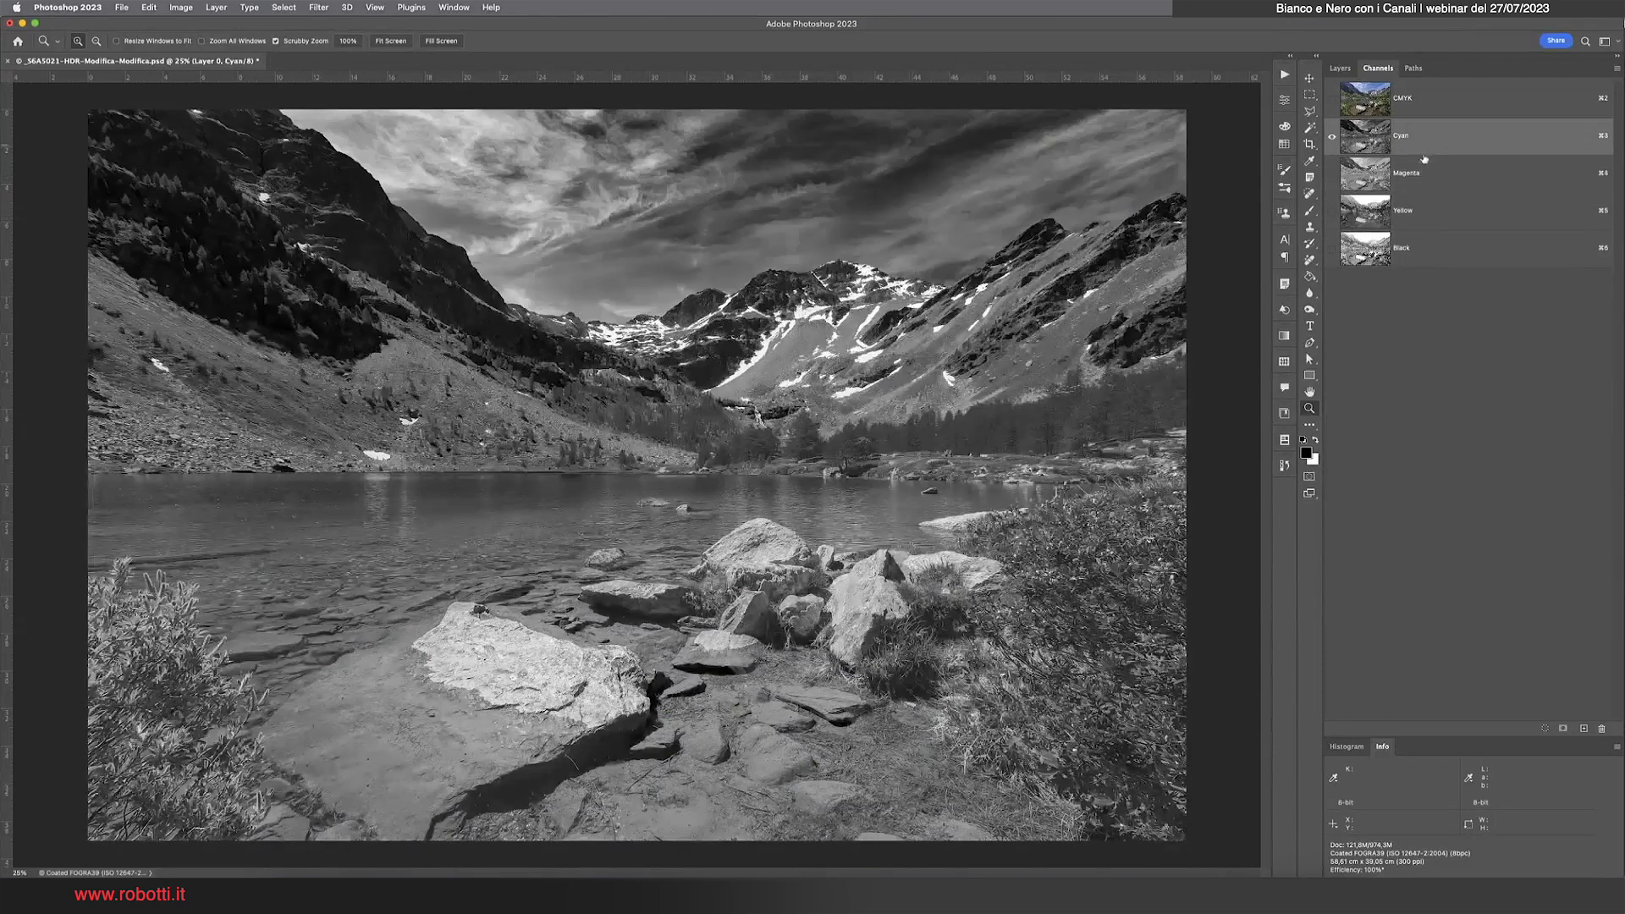
{"action": "key", "text": "super+4"}
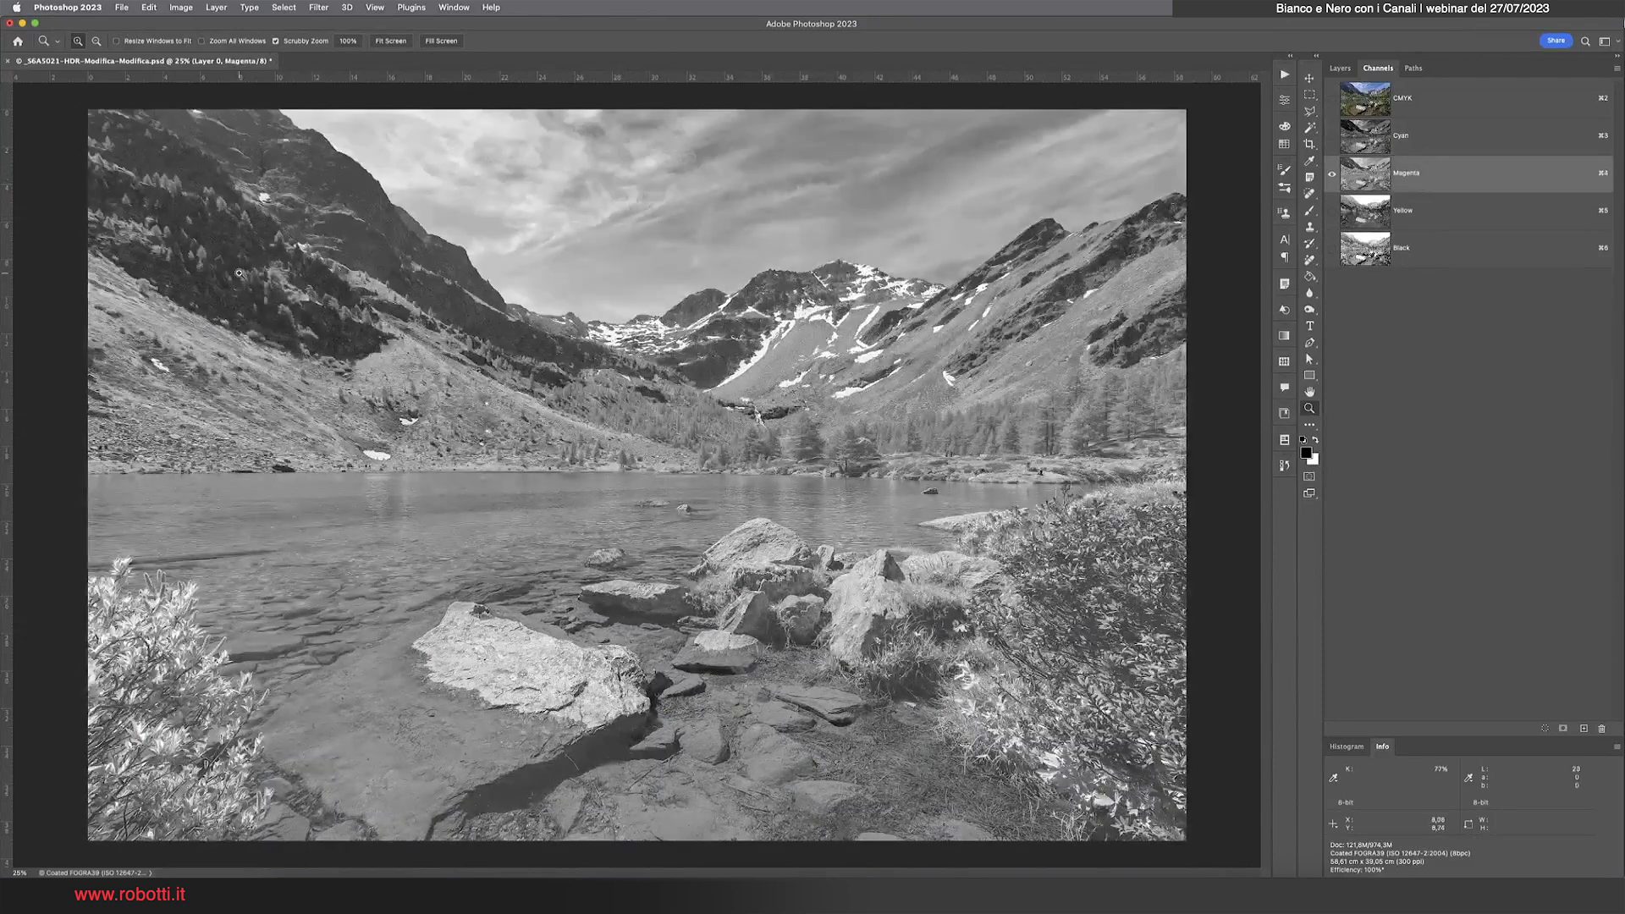
Zoom in twice, switch to the Cyan channel and pan across the sky
{"action": "left_click", "coordinate": [239, 273]}
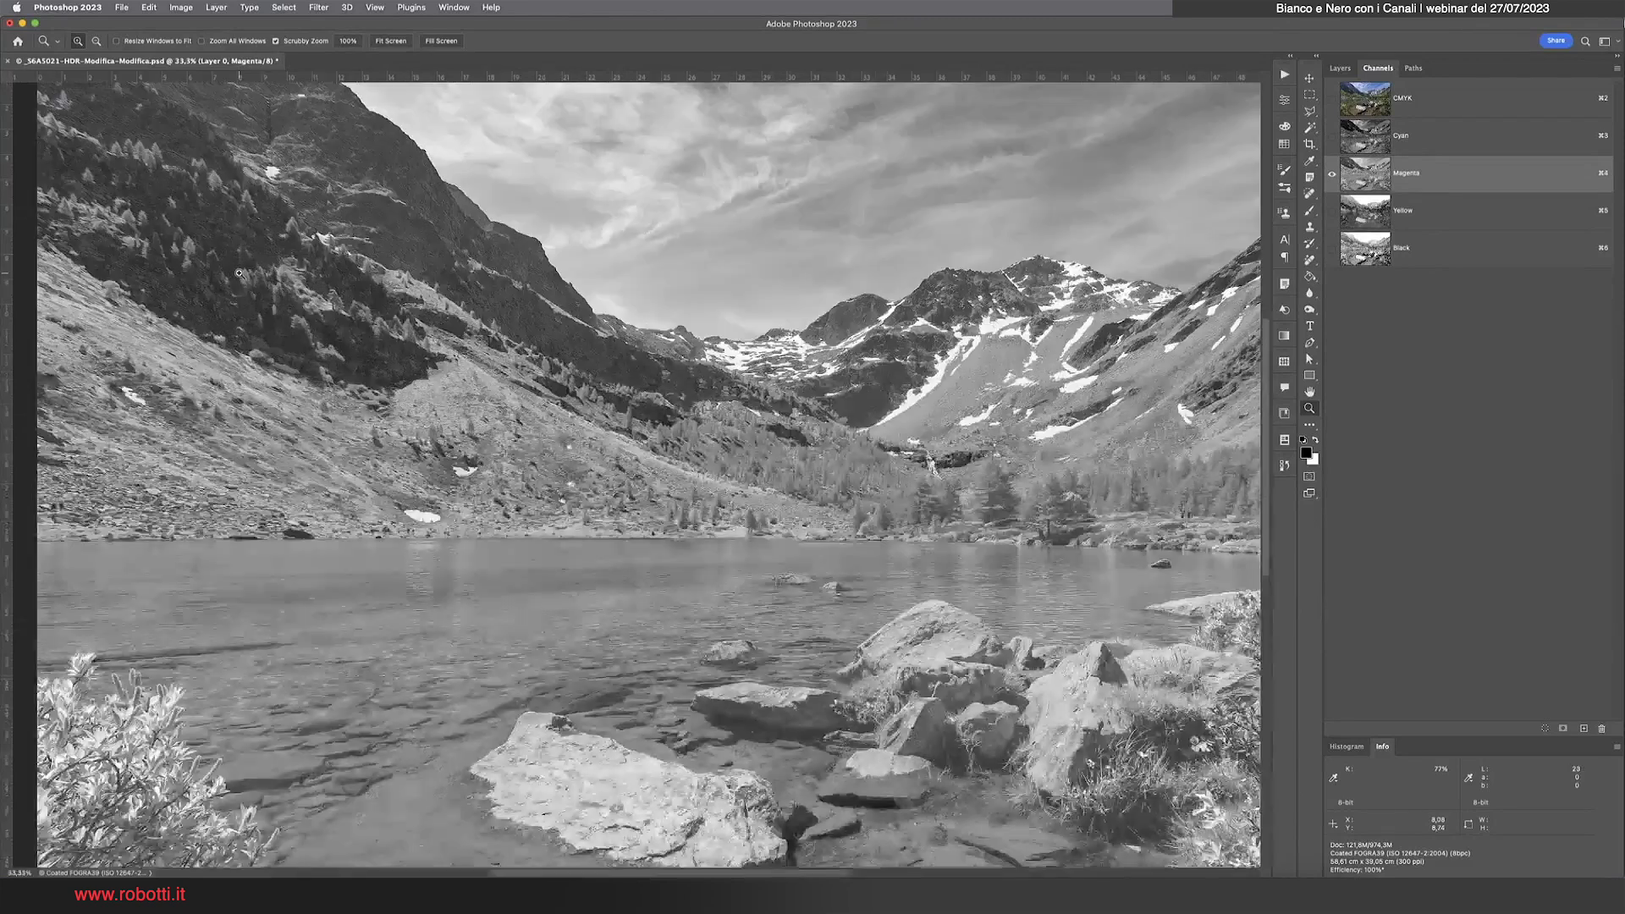
{"action": "left_click", "coordinate": [239, 273]}
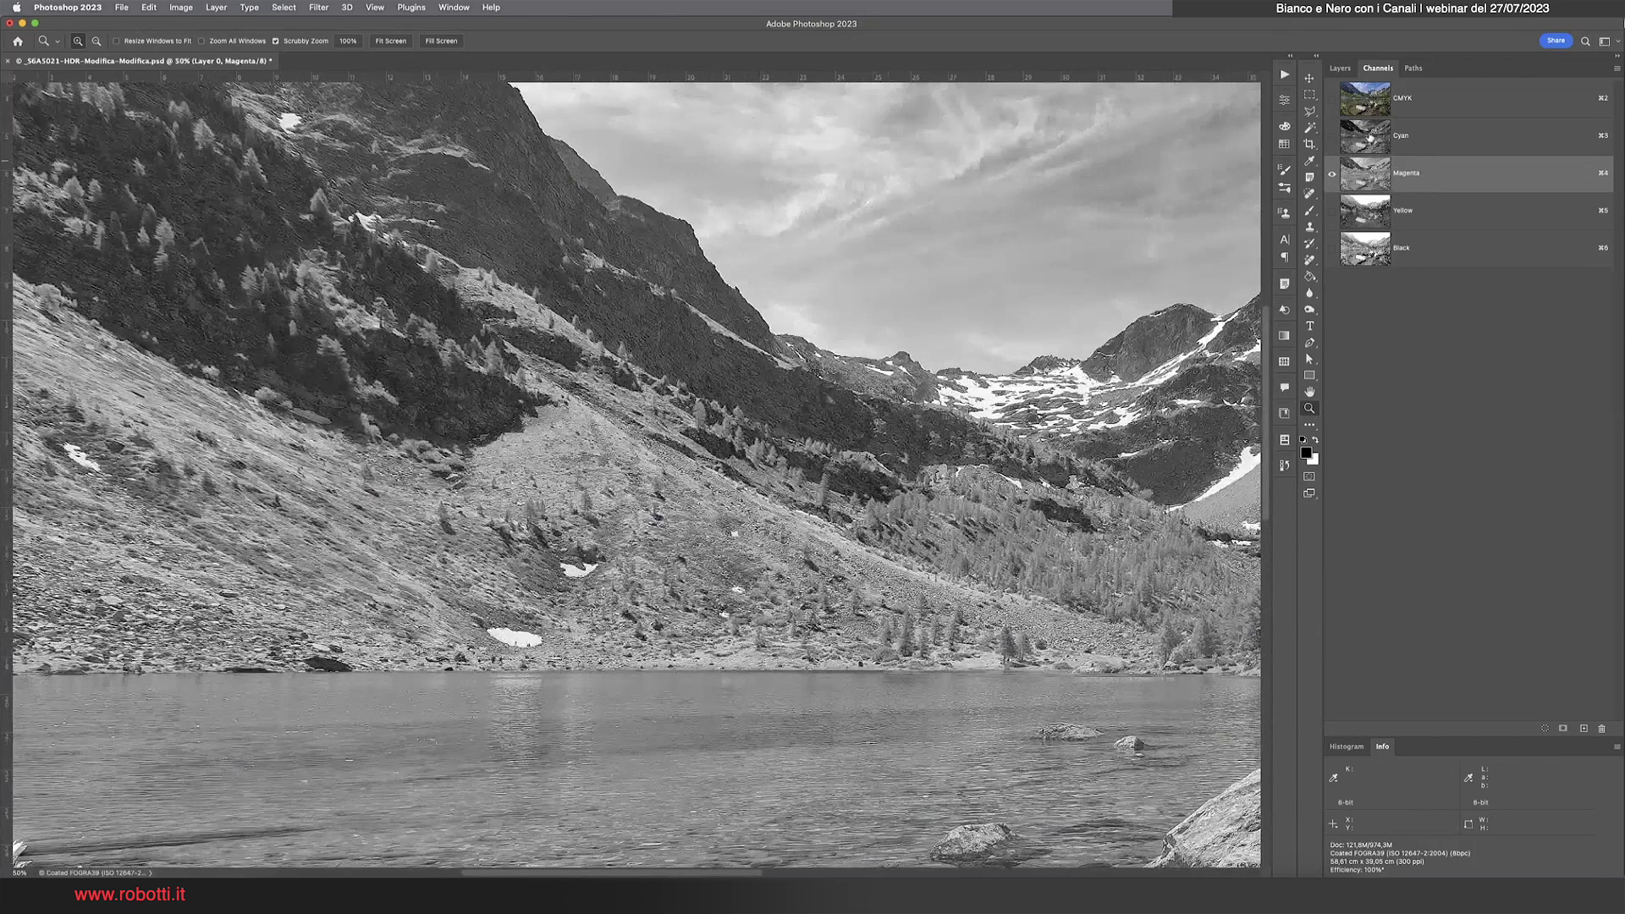
{"action": "key", "text": "super+3"}
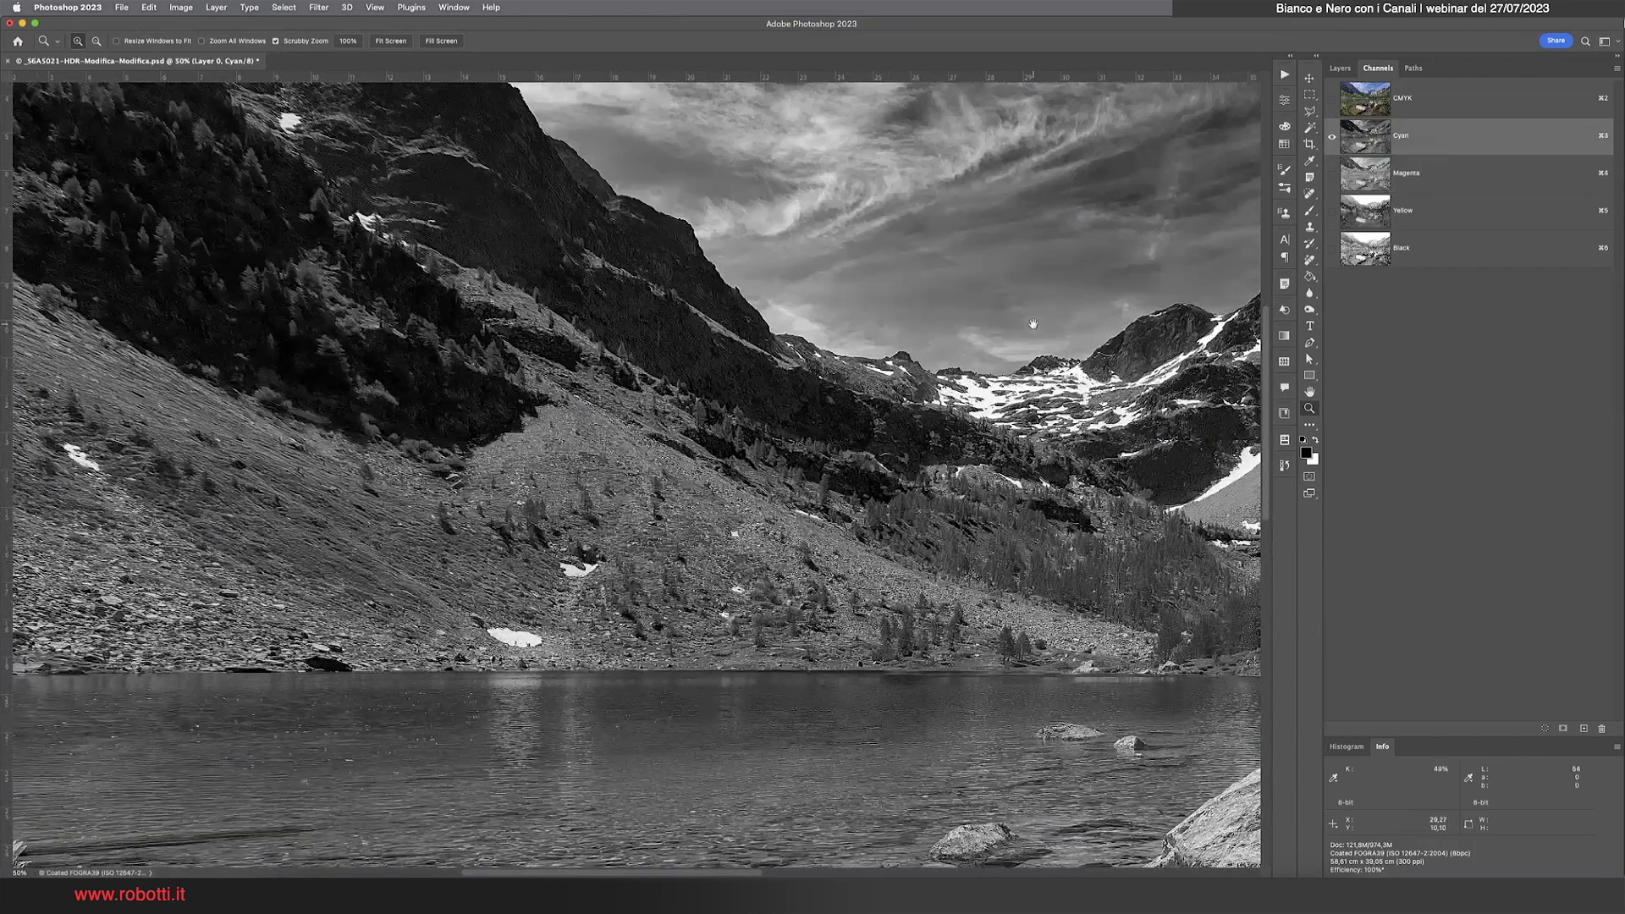
{"action": "left_click_drag", "start_coordinate": [1030, 321], "coordinate": [474, 330]}
{"action": "scroll", "coordinate": [475, 330], "scroll_direction": "down", "scroll_amount": 3}
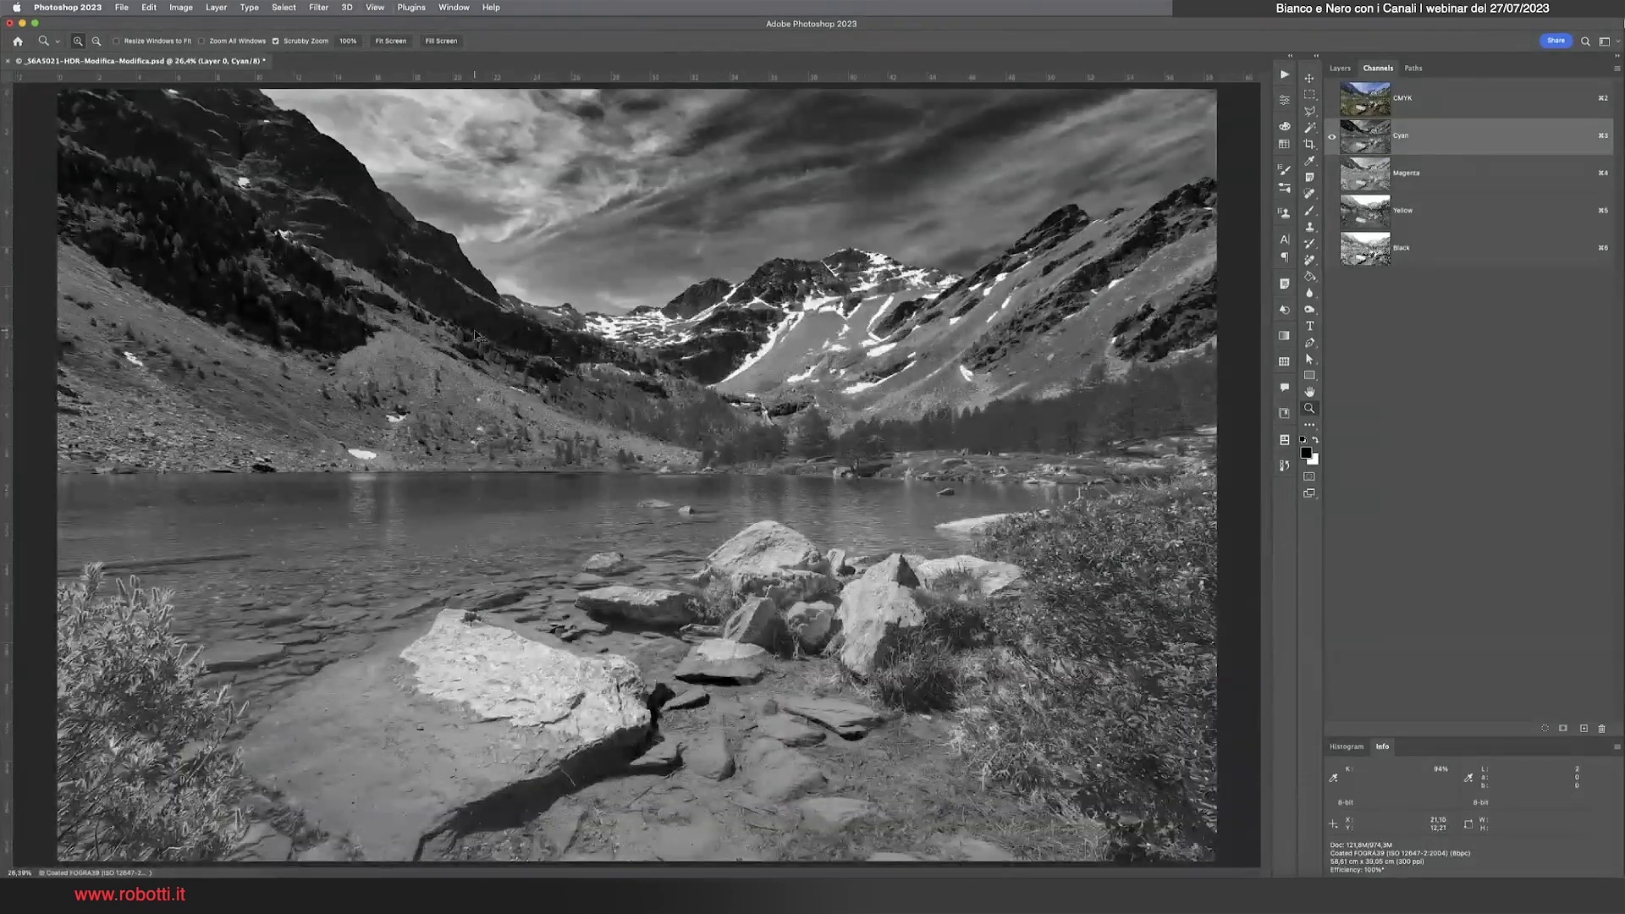
{"action": "scroll", "coordinate": [477, 336], "scroll_direction": "down", "scroll_amount": 1}
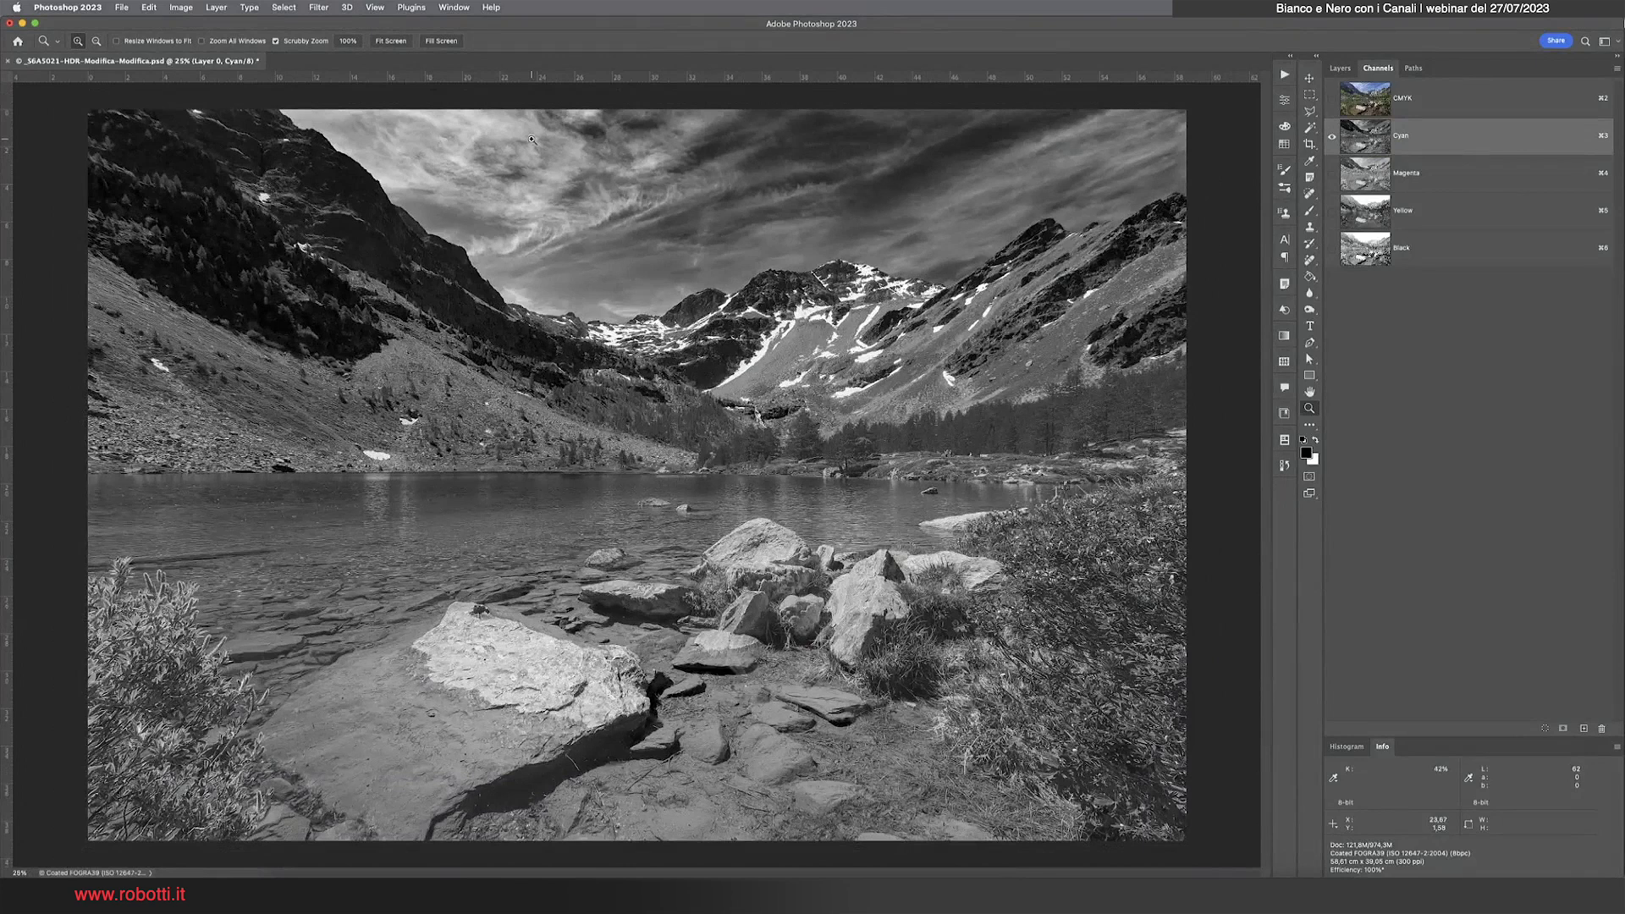
Add an empty Layer 1 above Layer 0 and view only the Cyan channel
{"action": "left_click", "coordinate": [1372, 98]}
{"action": "left_click", "coordinate": [1340, 68]}
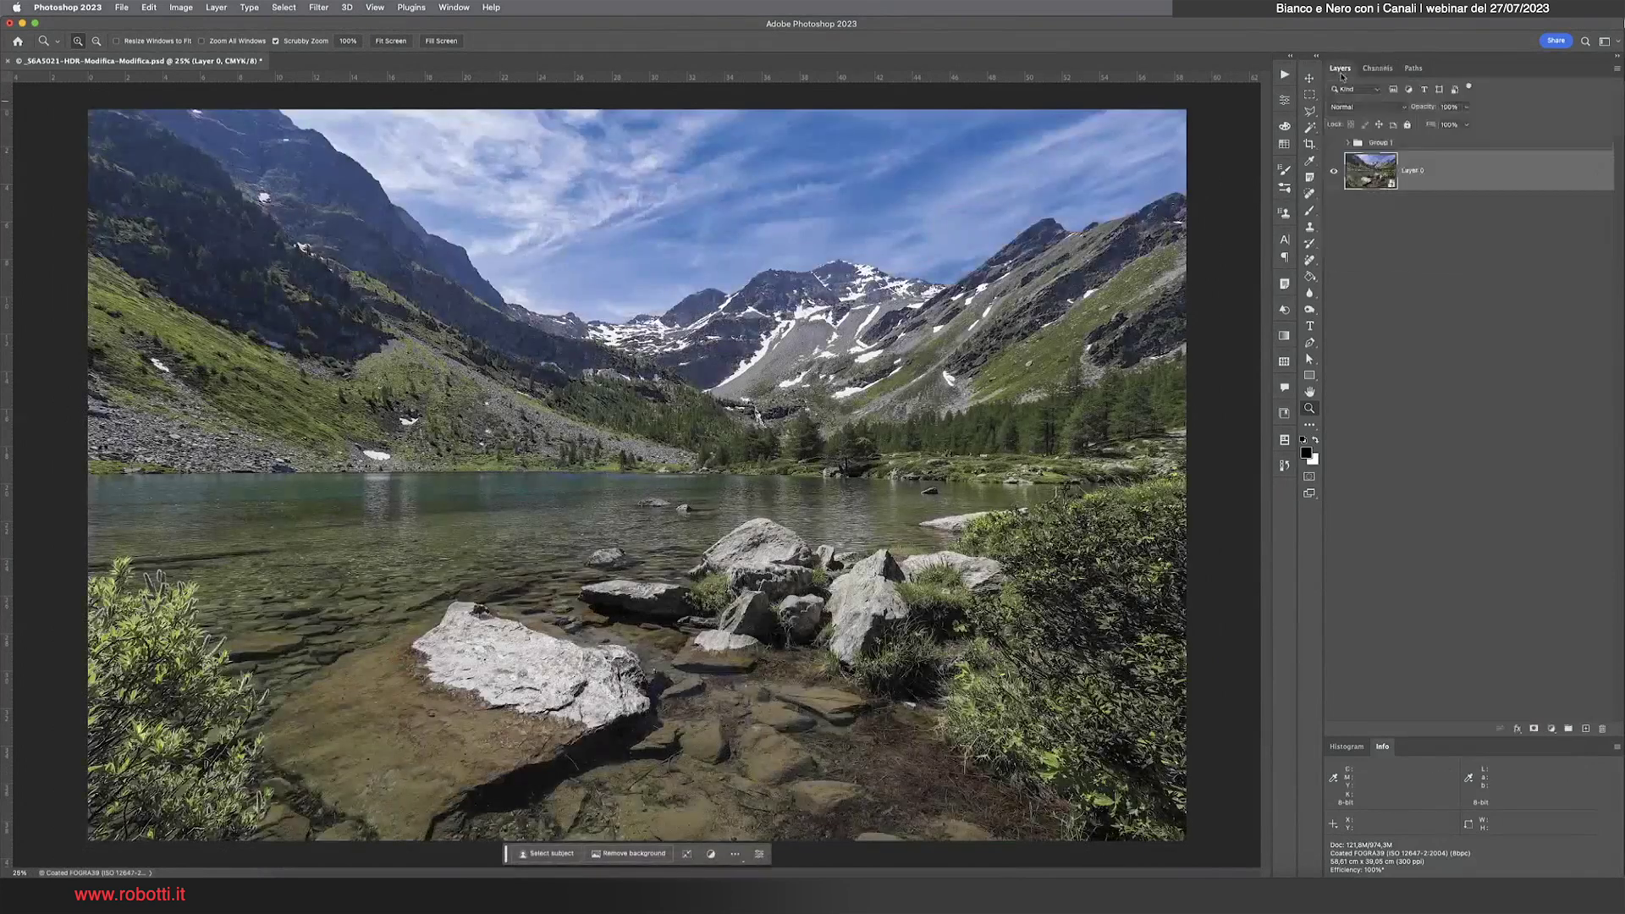
{"action": "left_click", "coordinate": [1585, 729]}
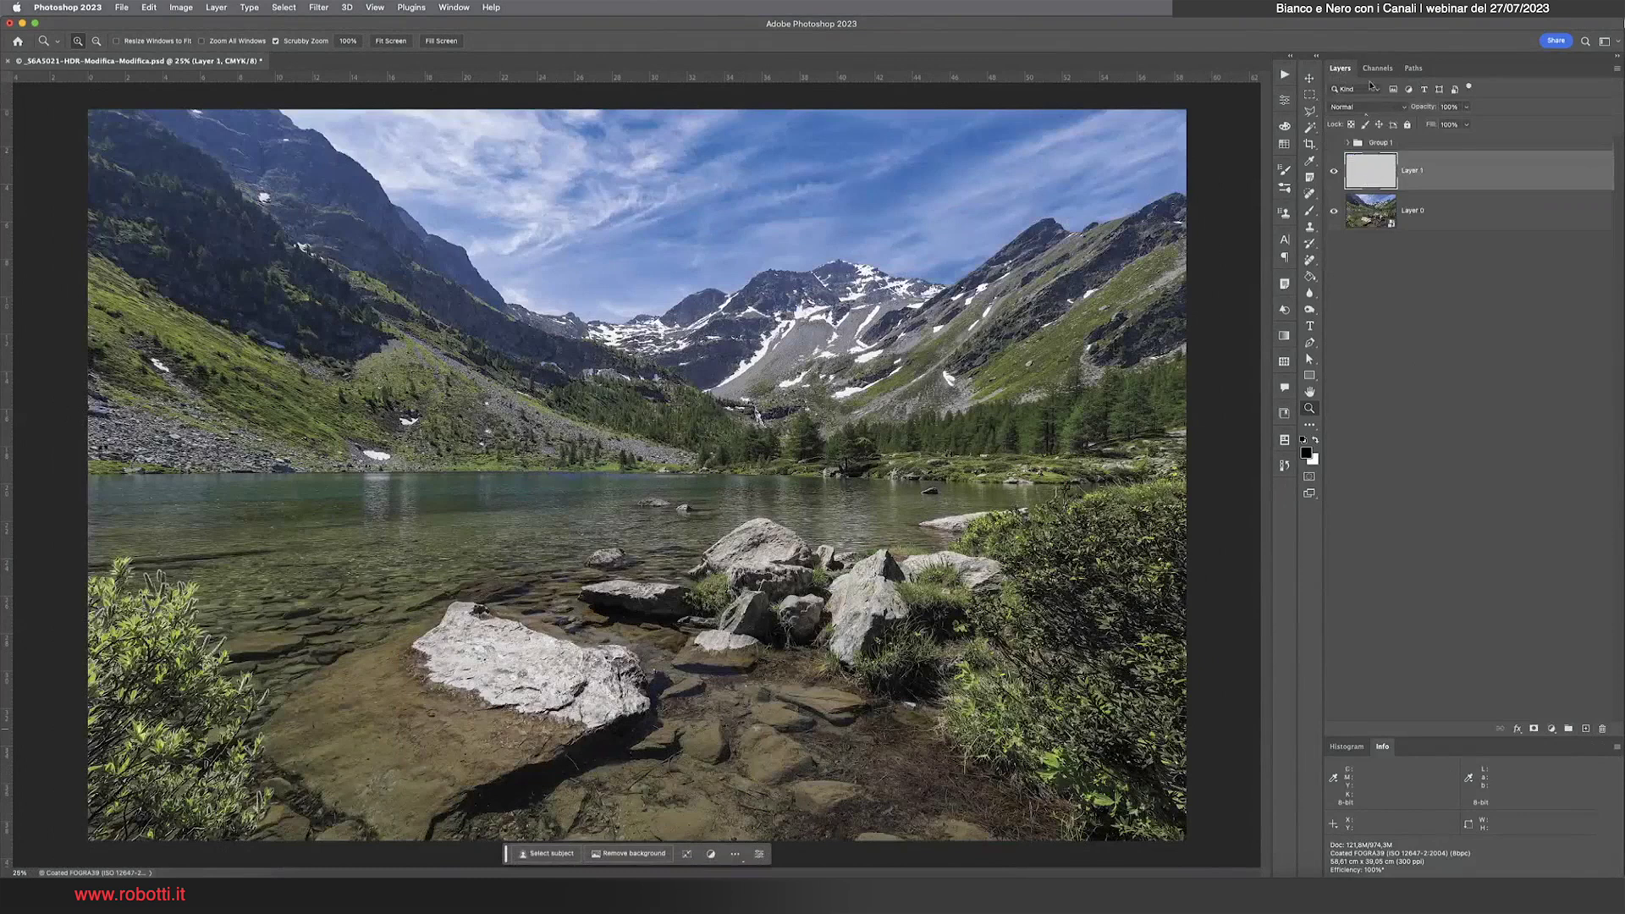
{"action": "left_click", "coordinate": [1378, 69]}
{"action": "left_click", "coordinate": [1423, 137]}
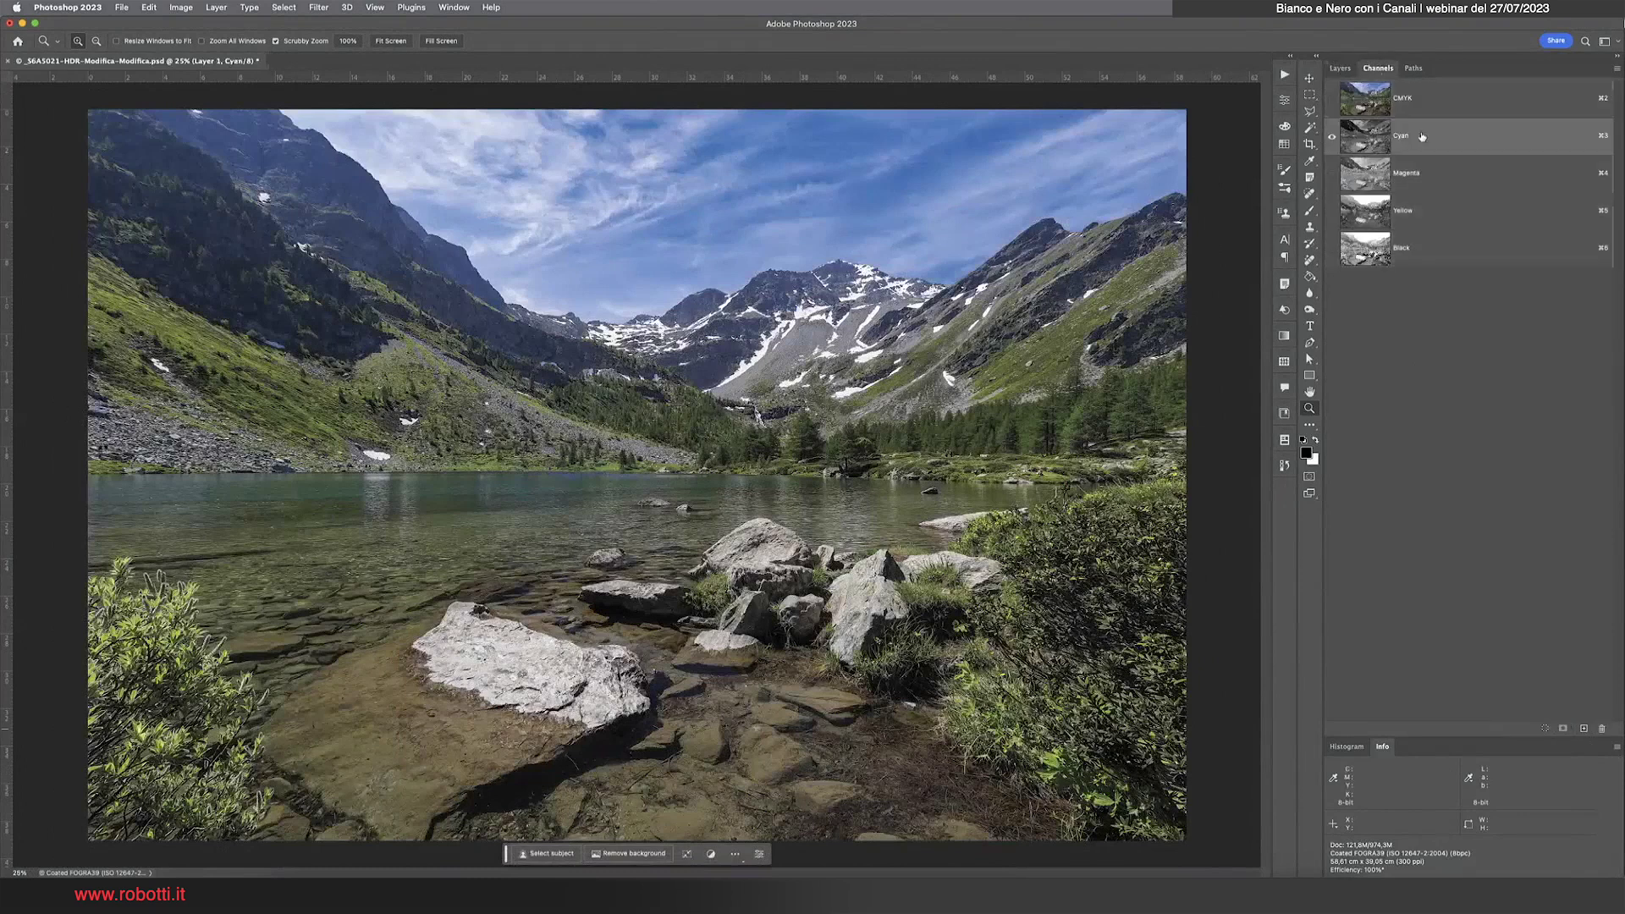
{"action": "left_click", "coordinate": [1340, 69]}
{"action": "left_click", "coordinate": [1371, 208]}
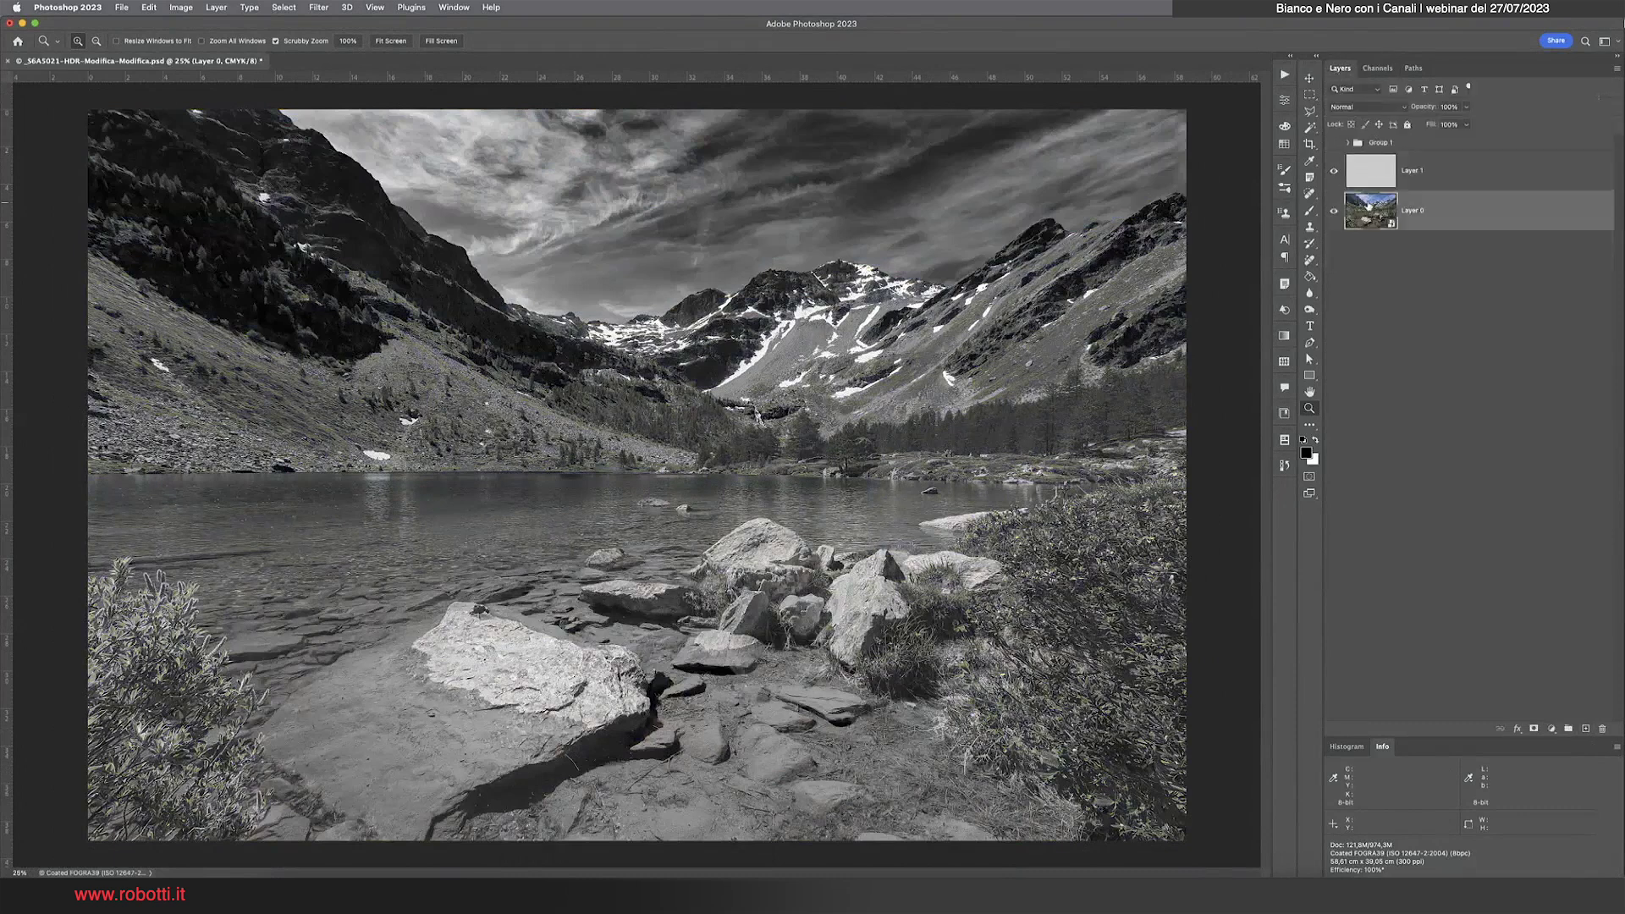
{"action": "key", "text": "ctrl+2"}
{"action": "key", "text": "ctrl+3"}
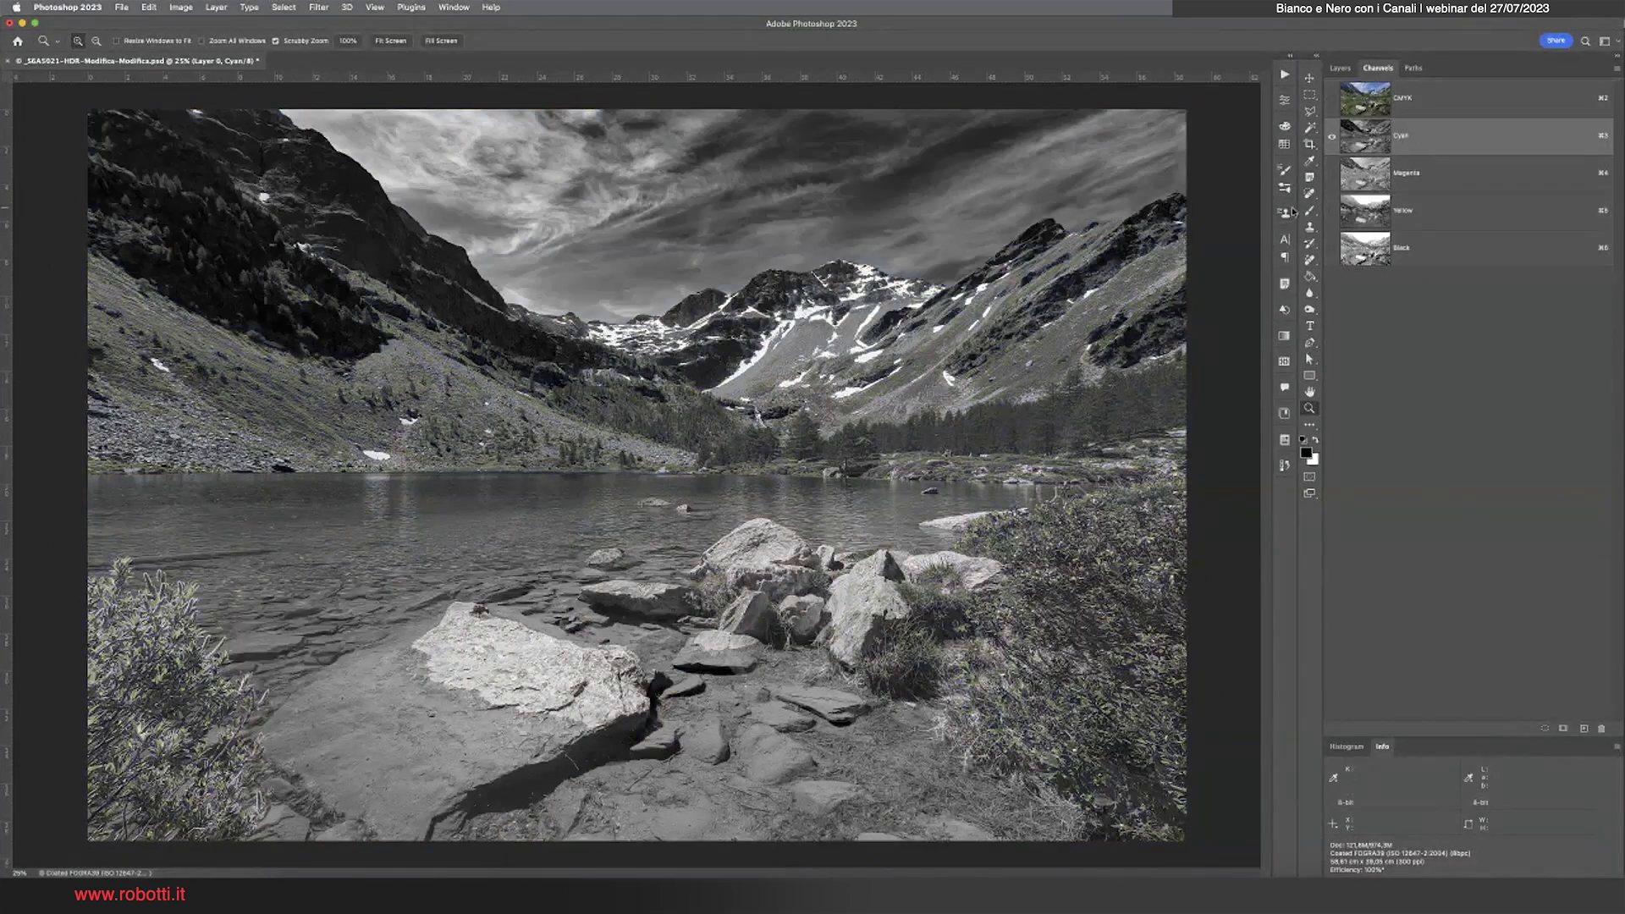
Select all, copy the Cyan channel, and paste it into Layer 1
{"action": "left_click", "coordinate": [284, 7]}
{"action": "left_click", "coordinate": [287, 23]}
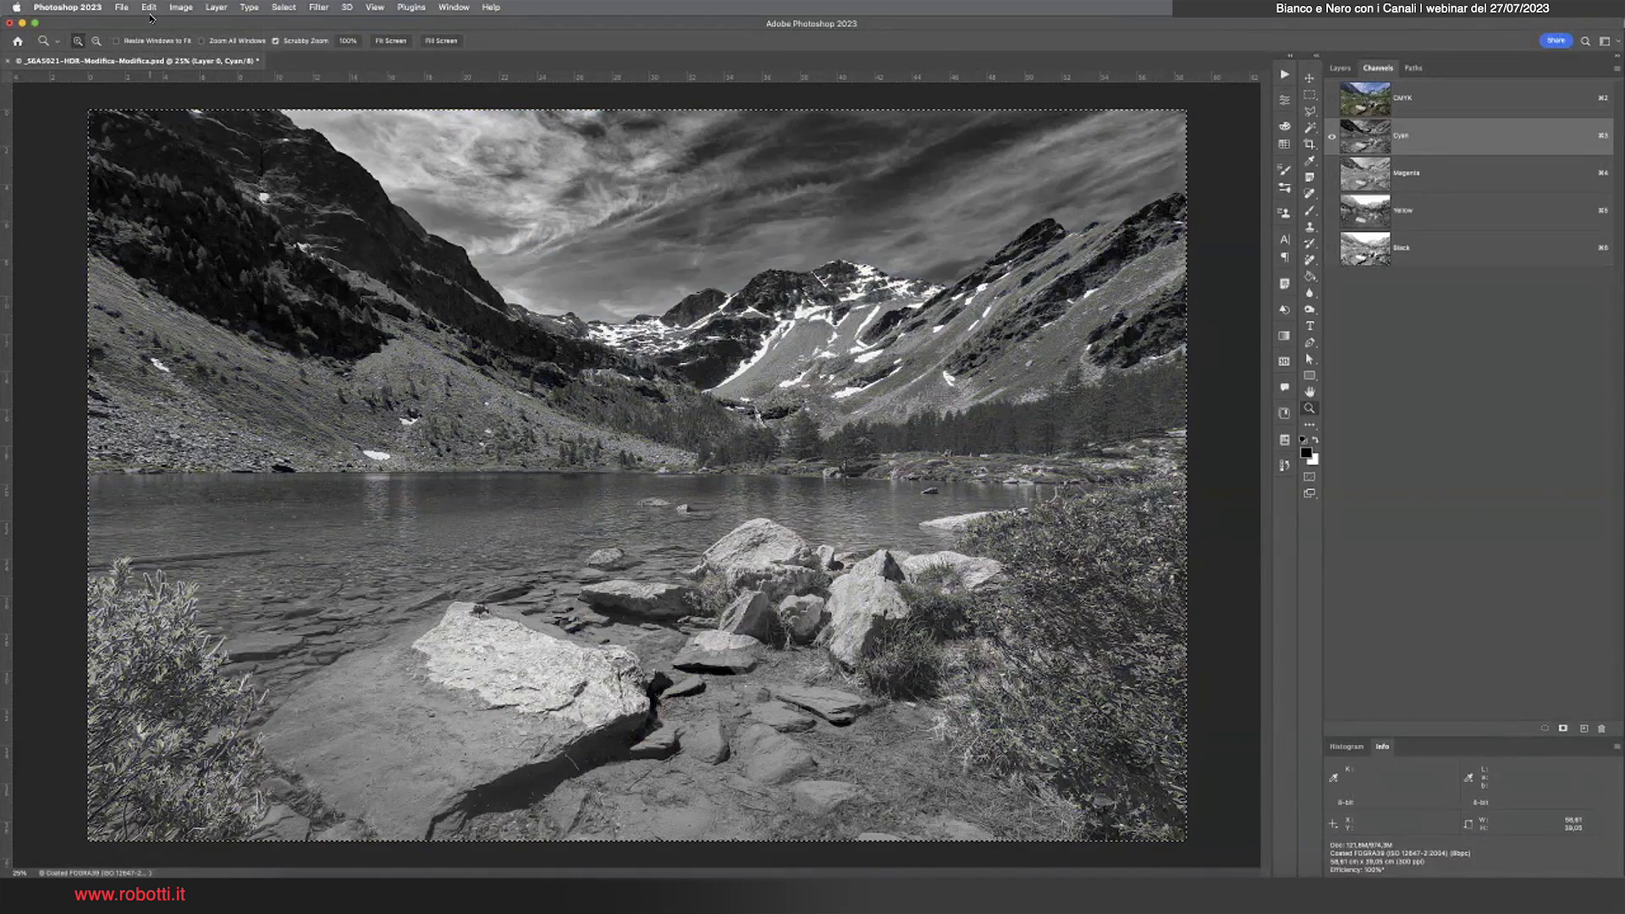
{"action": "left_click", "coordinate": [149, 7]}
{"action": "left_click", "coordinate": [169, 101]}
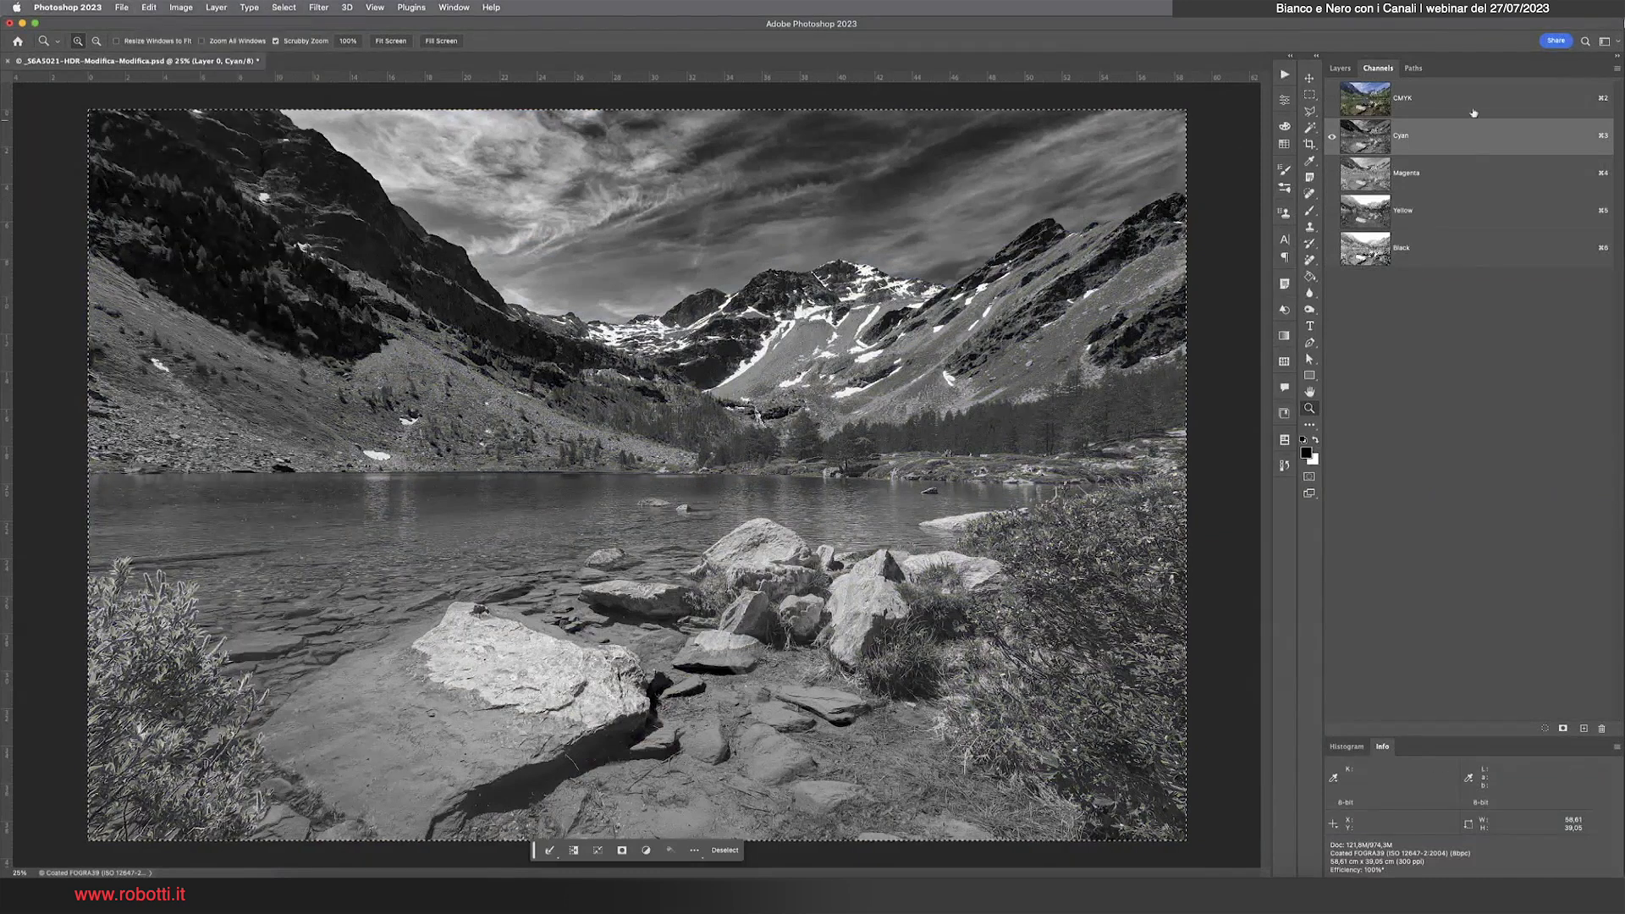
{"action": "left_click", "coordinate": [1436, 102]}
{"action": "left_click", "coordinate": [1340, 68]}
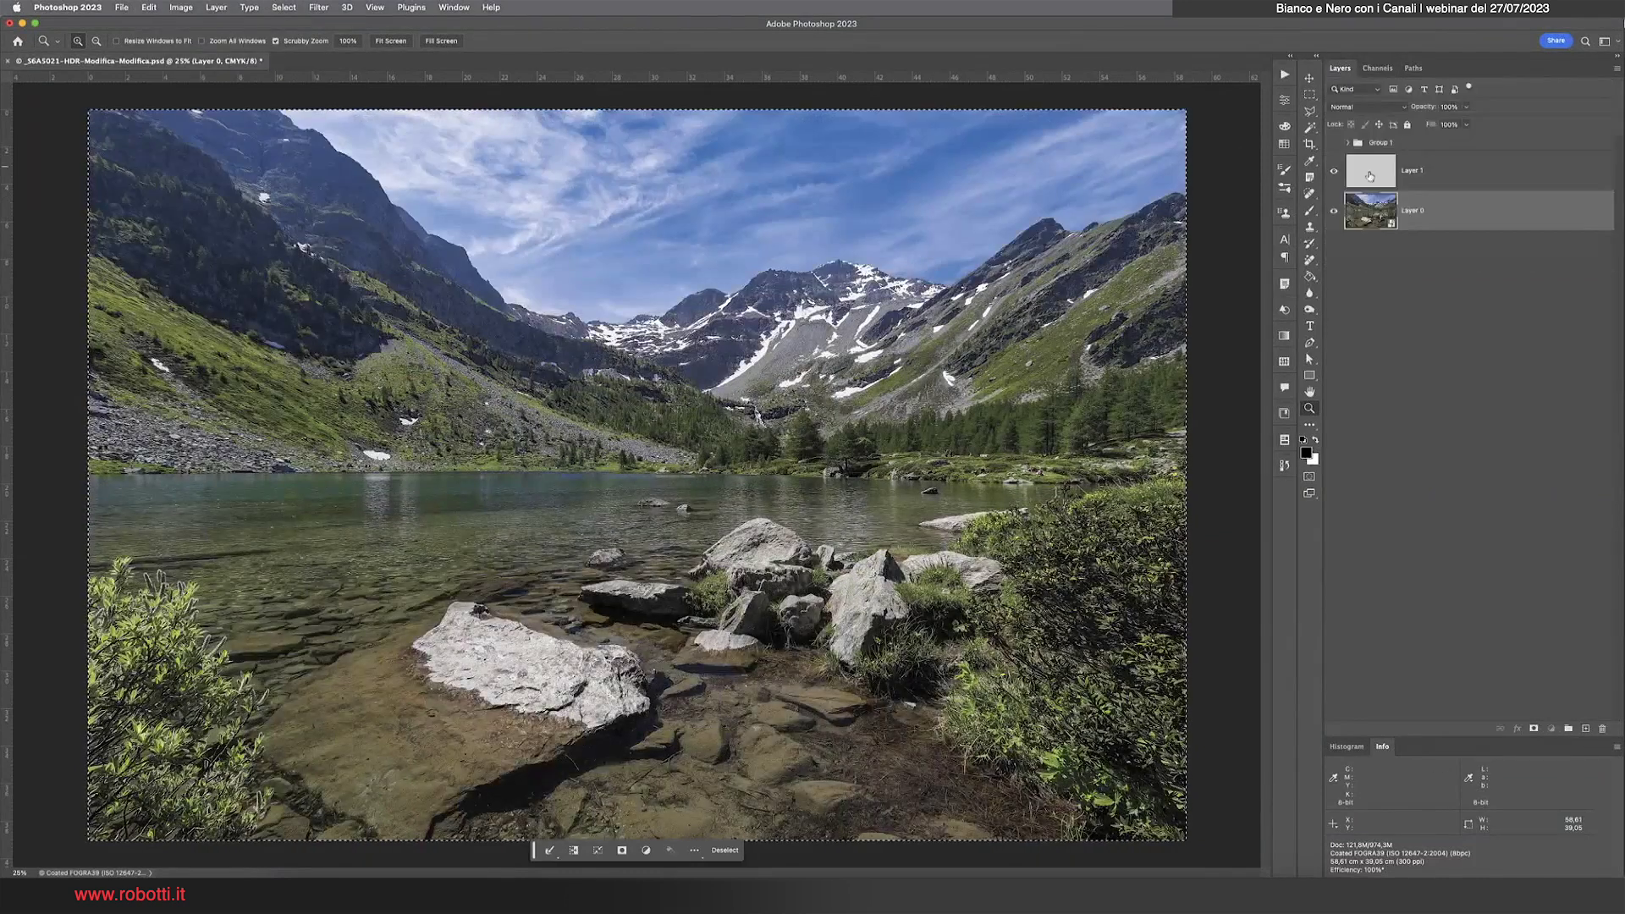
{"action": "left_click", "coordinate": [149, 7]}
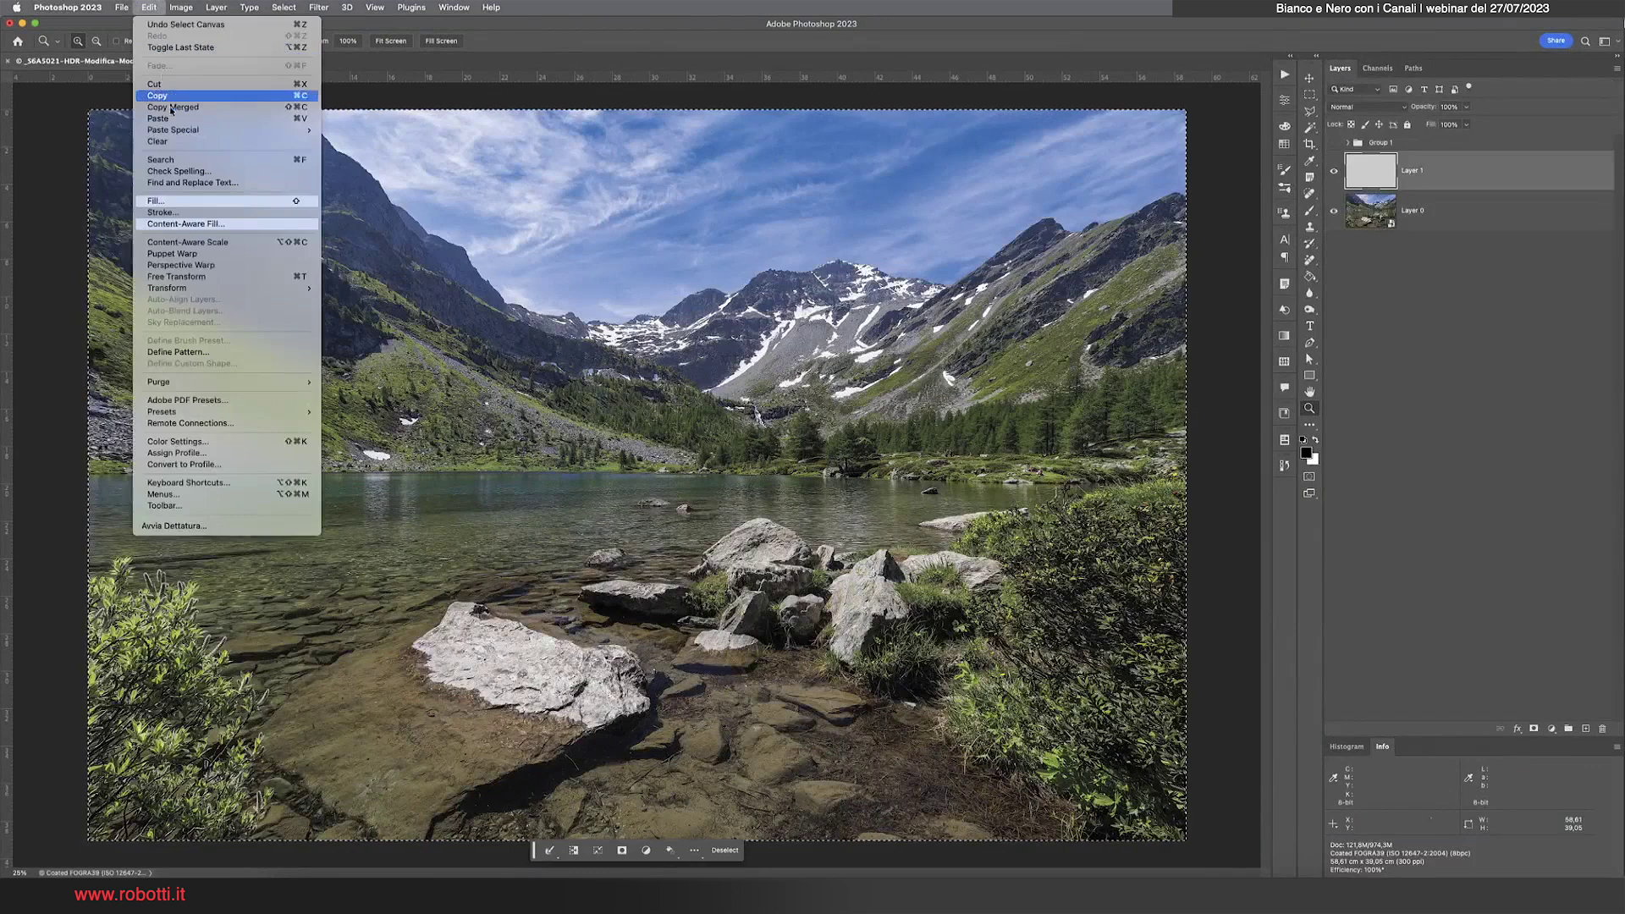
{"action": "left_click", "coordinate": [173, 122]}
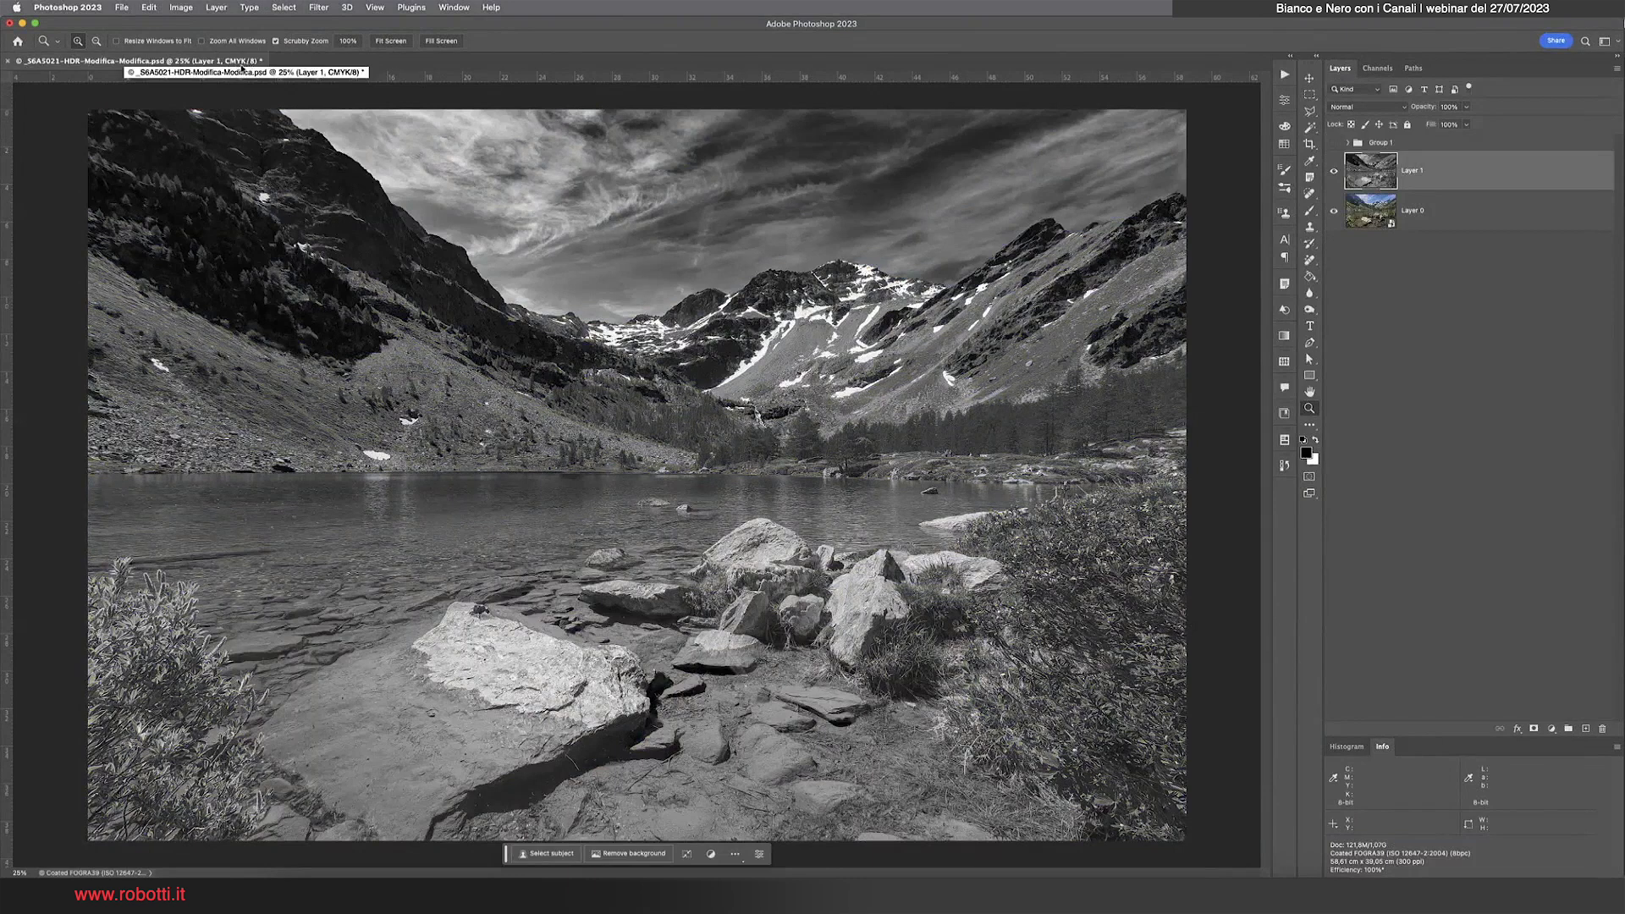
Add a Levels adjustment layer above Layer 1 and open its settings
{"action": "left_click", "coordinate": [1553, 731]}
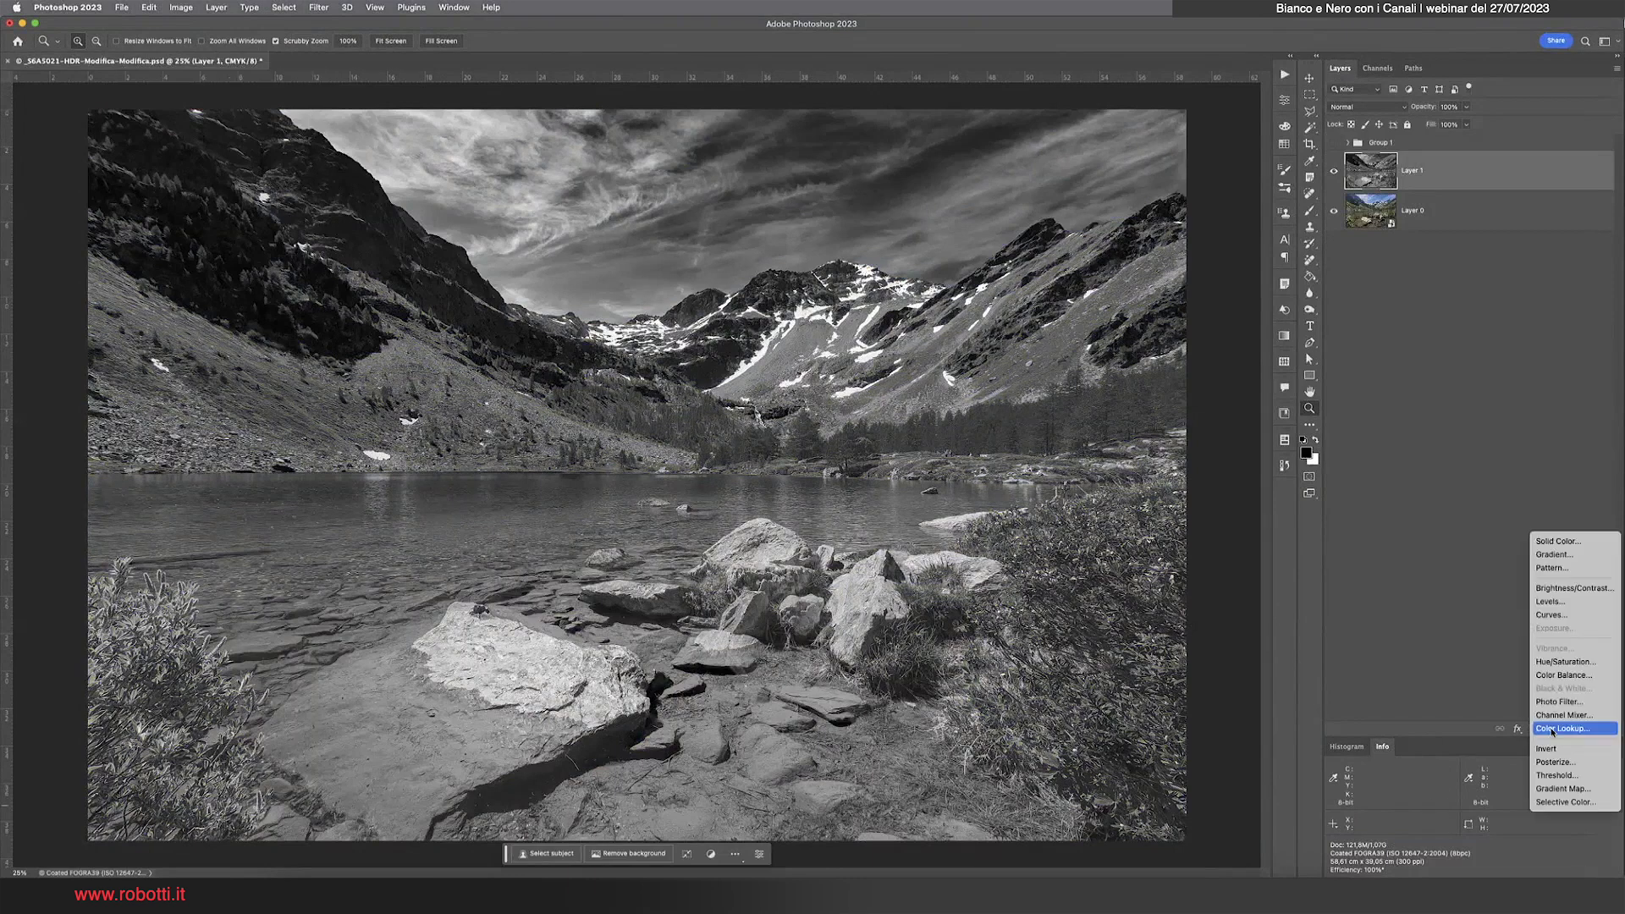
{"action": "left_click", "coordinate": [1558, 602]}
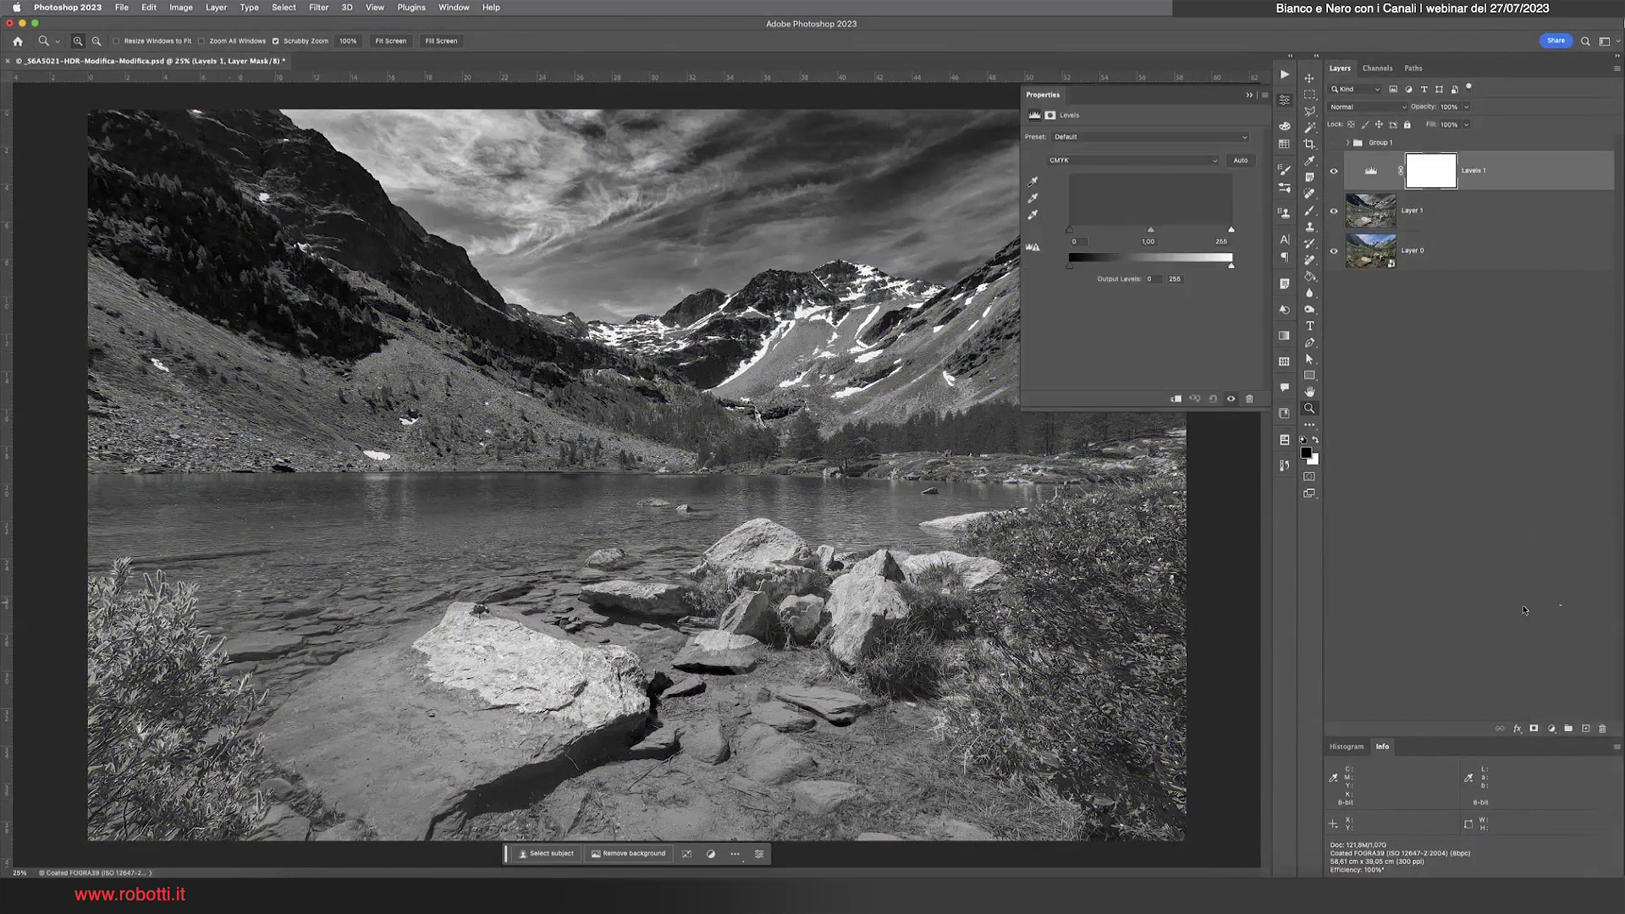
{"action": "left_click", "coordinate": [1549, 728]}
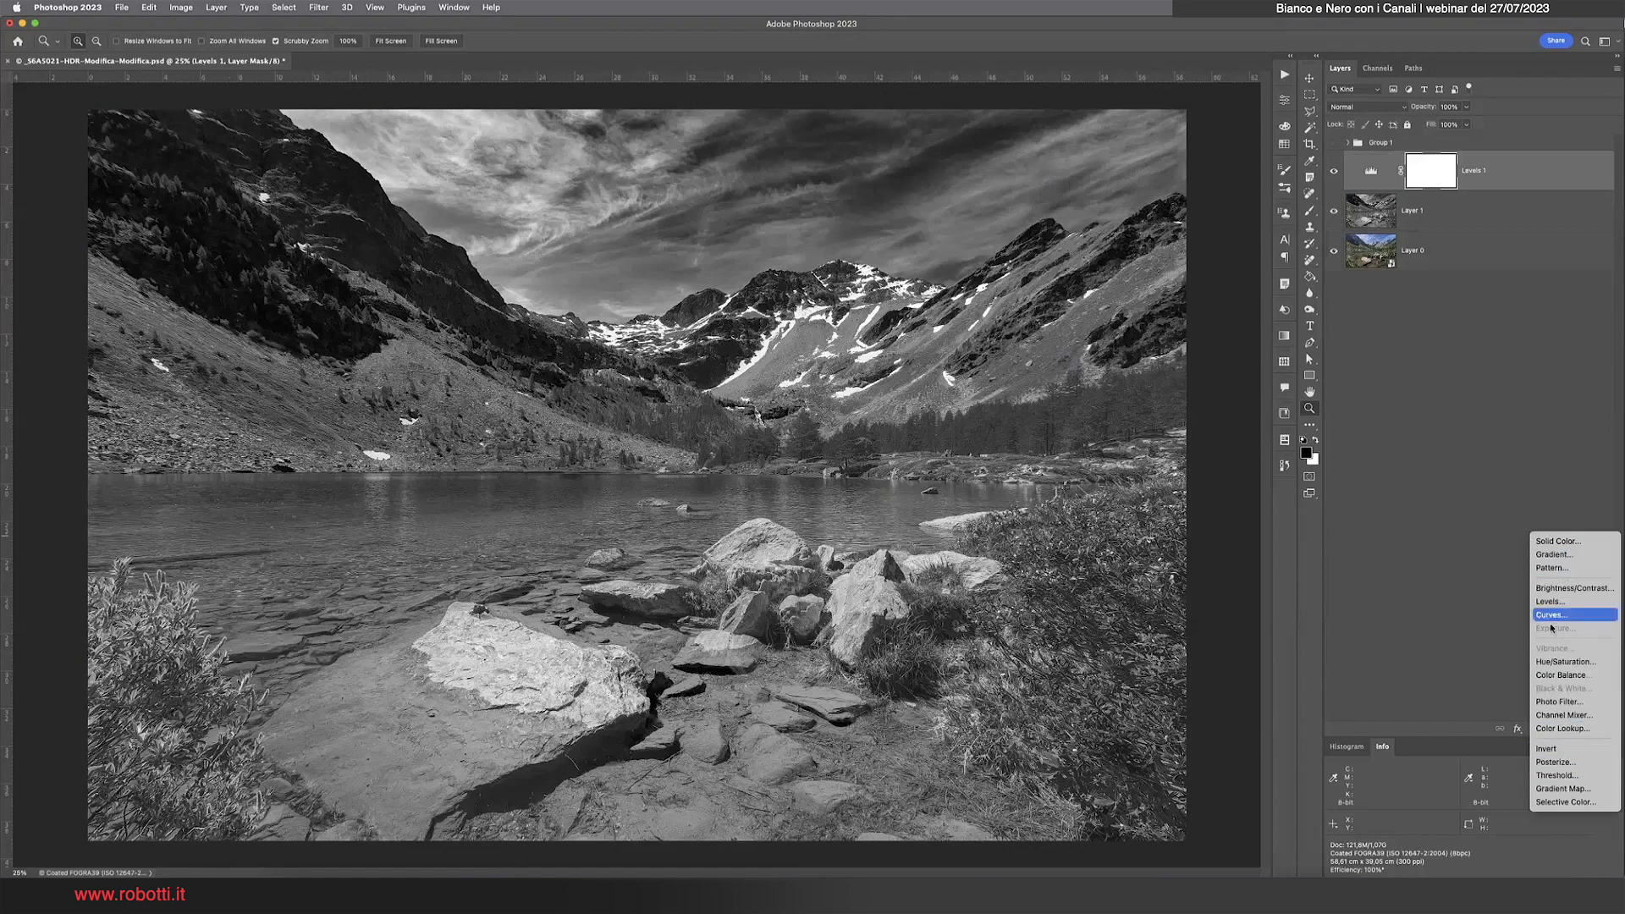
{"action": "double_click", "coordinate": [1373, 174]}
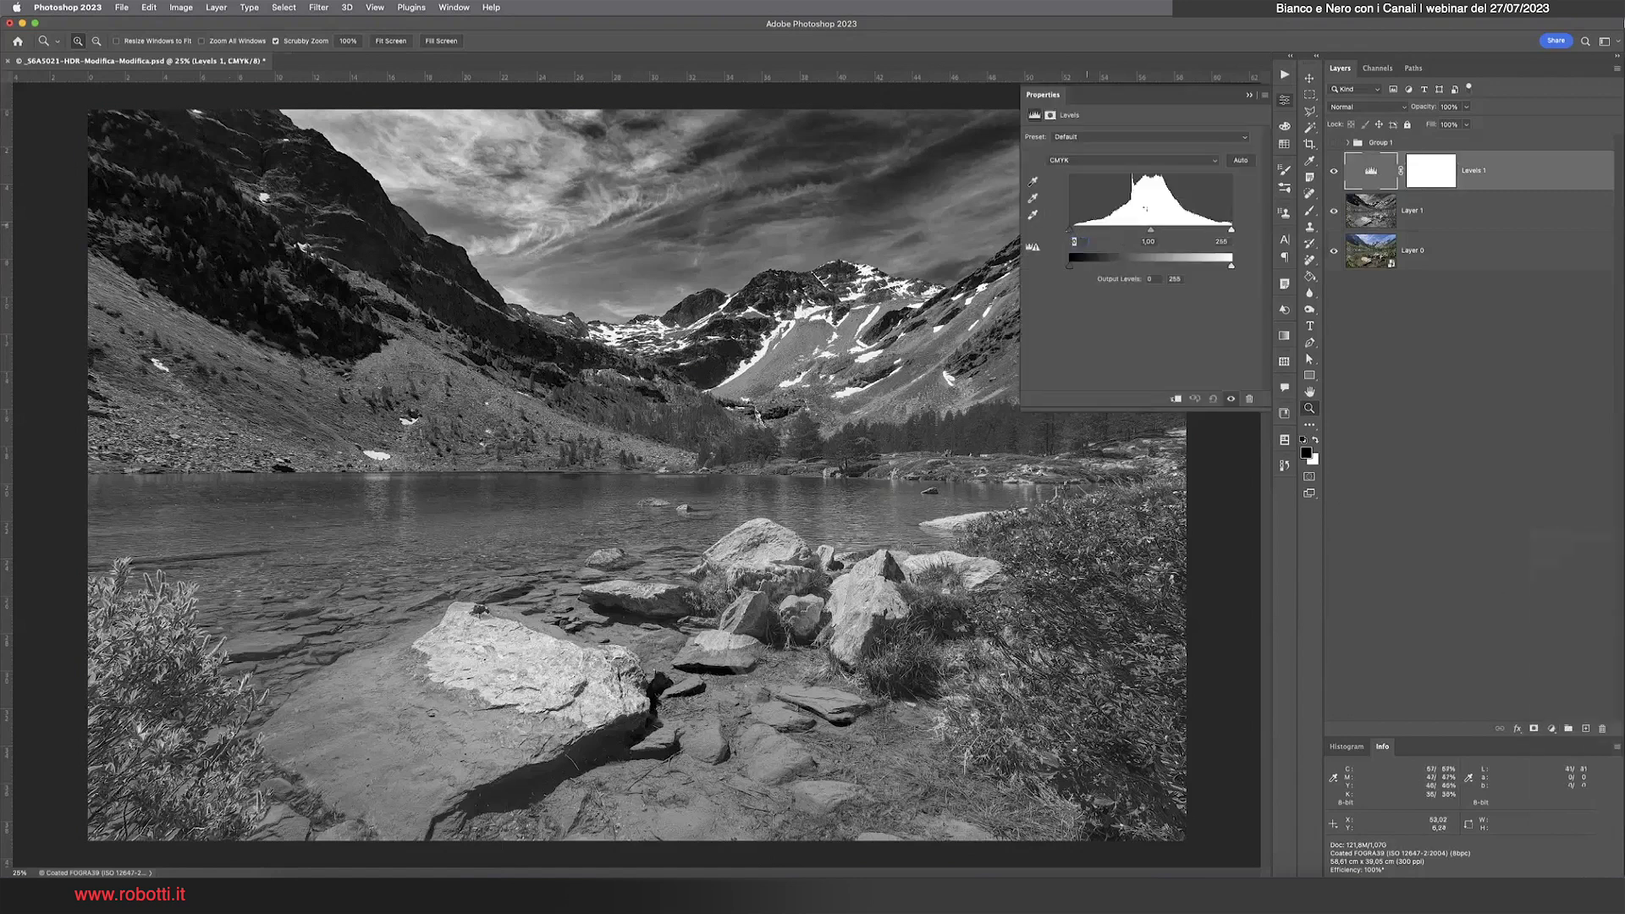
Raise the black point, set white input to 230 and output black to 21, then toggle to compare
{"action": "left_click_drag", "start_coordinate": [1072, 232], "coordinate": [1089, 233]}
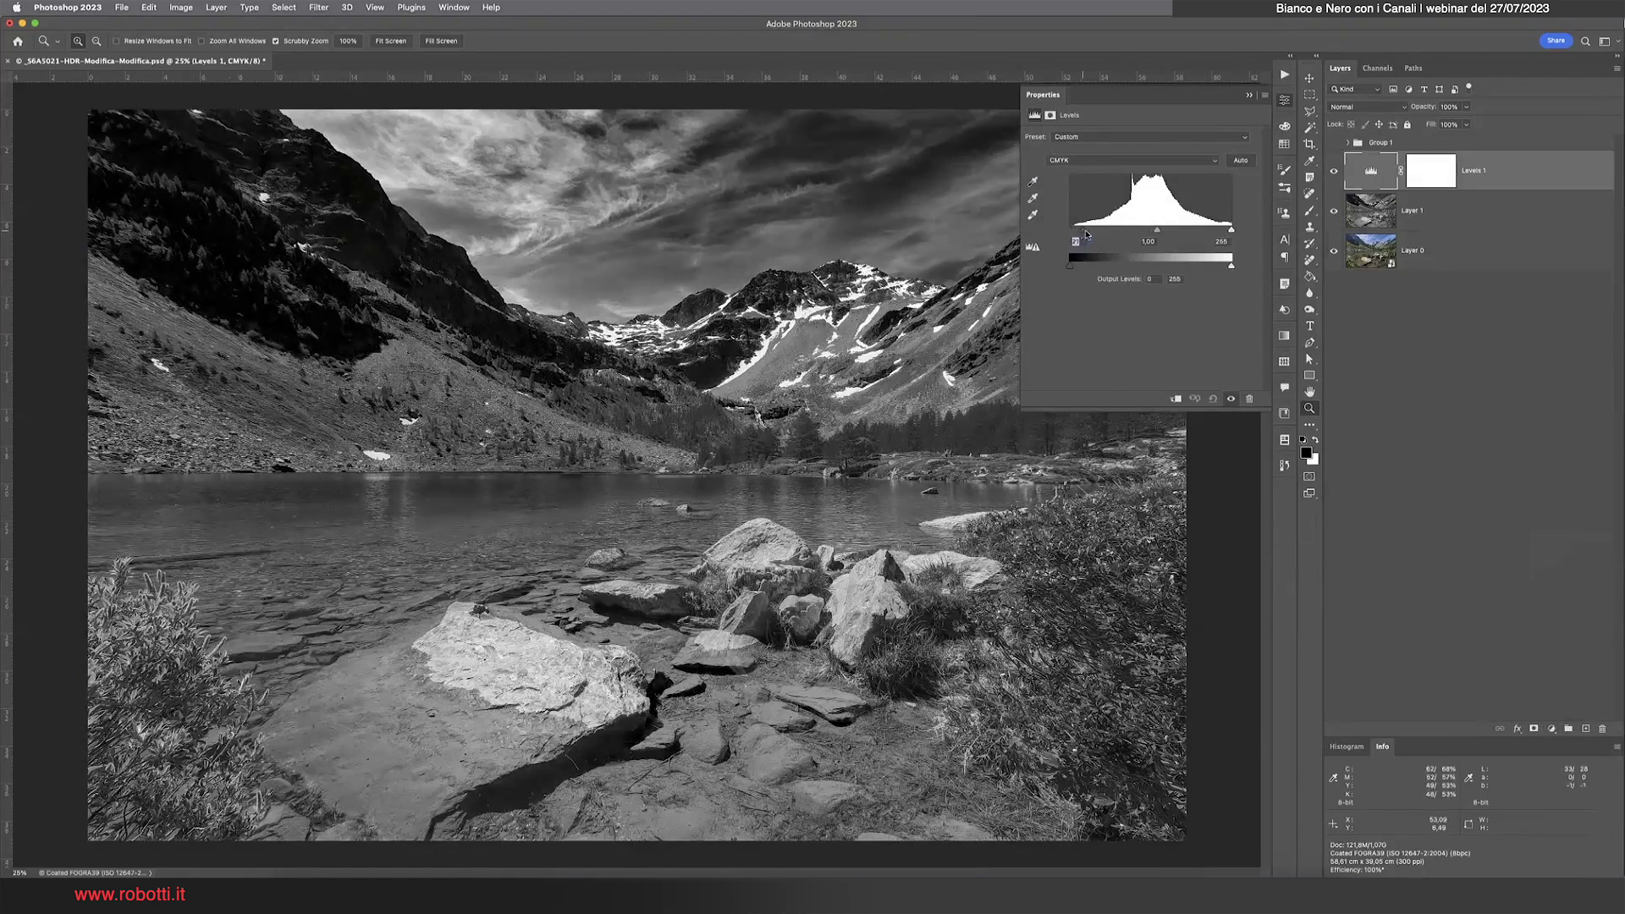
{"action": "left_click_drag", "start_coordinate": [1228, 230], "coordinate": [1156, 231]}
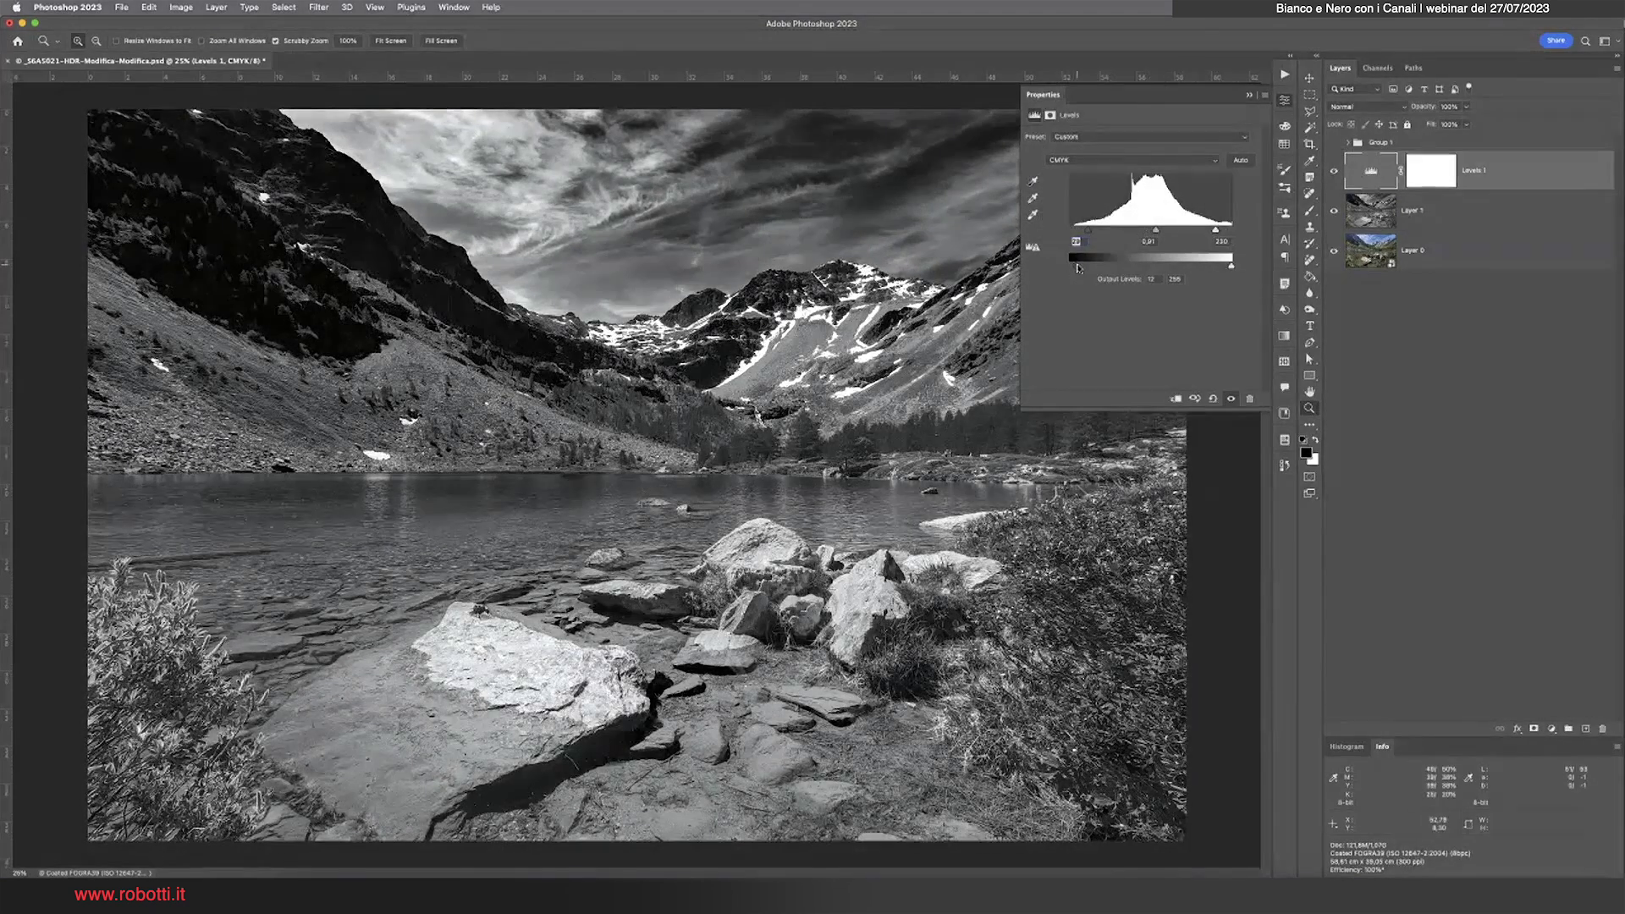
{"action": "left_click_drag", "start_coordinate": [1070, 266], "coordinate": [1084, 266]}
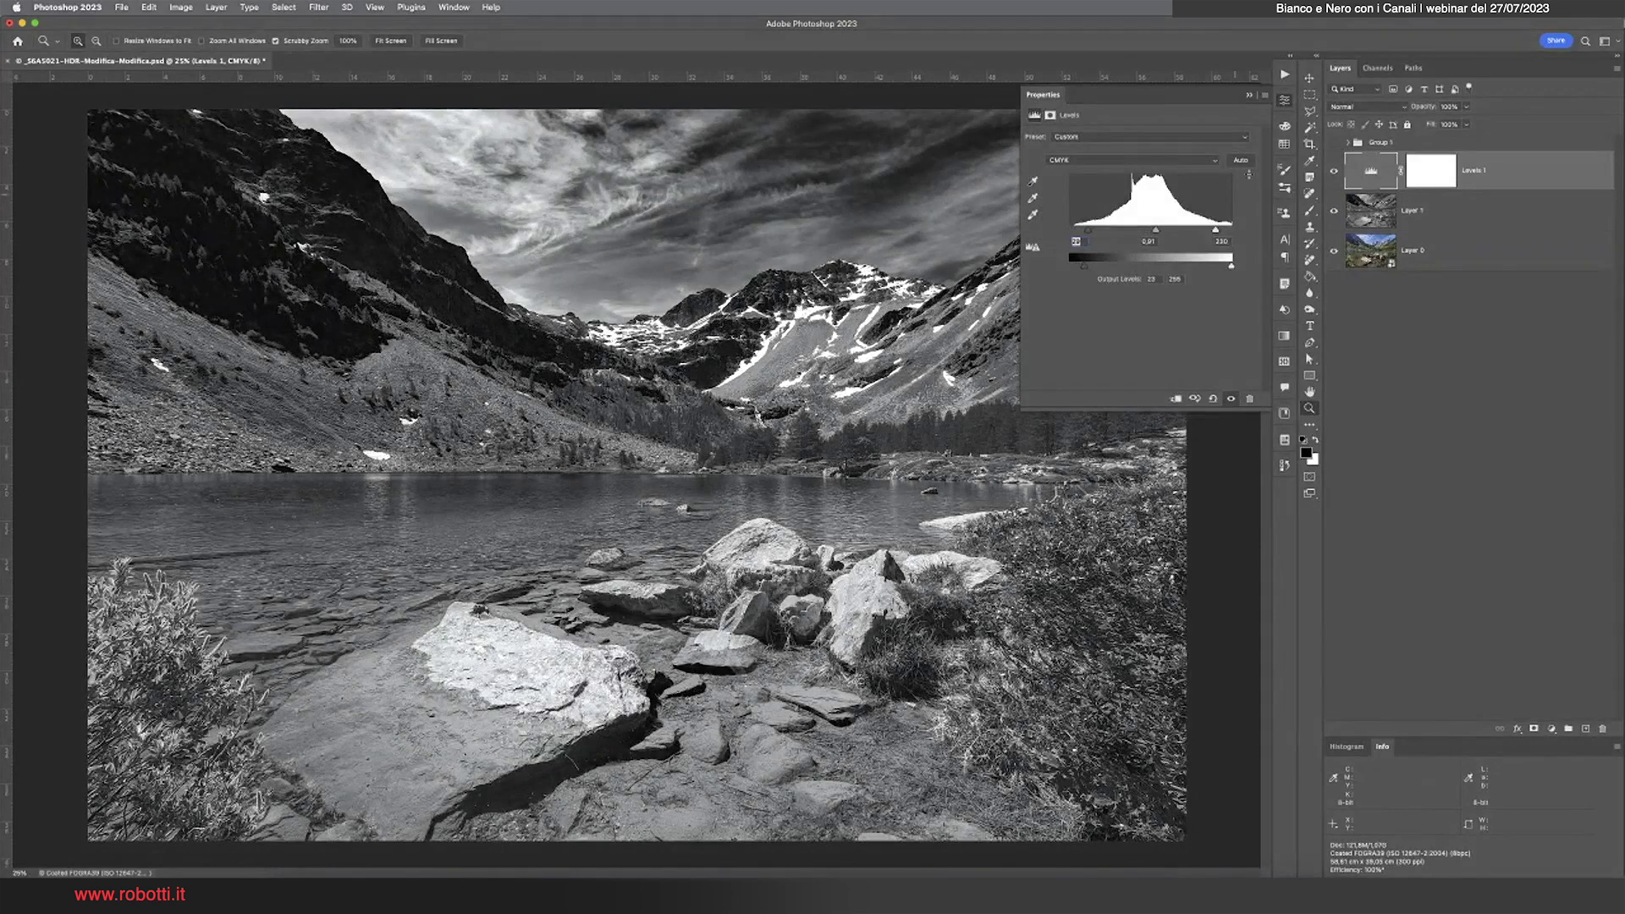
{"action": "left_click", "coordinate": [1285, 100]}
{"action": "left_click", "coordinate": [1335, 173]}
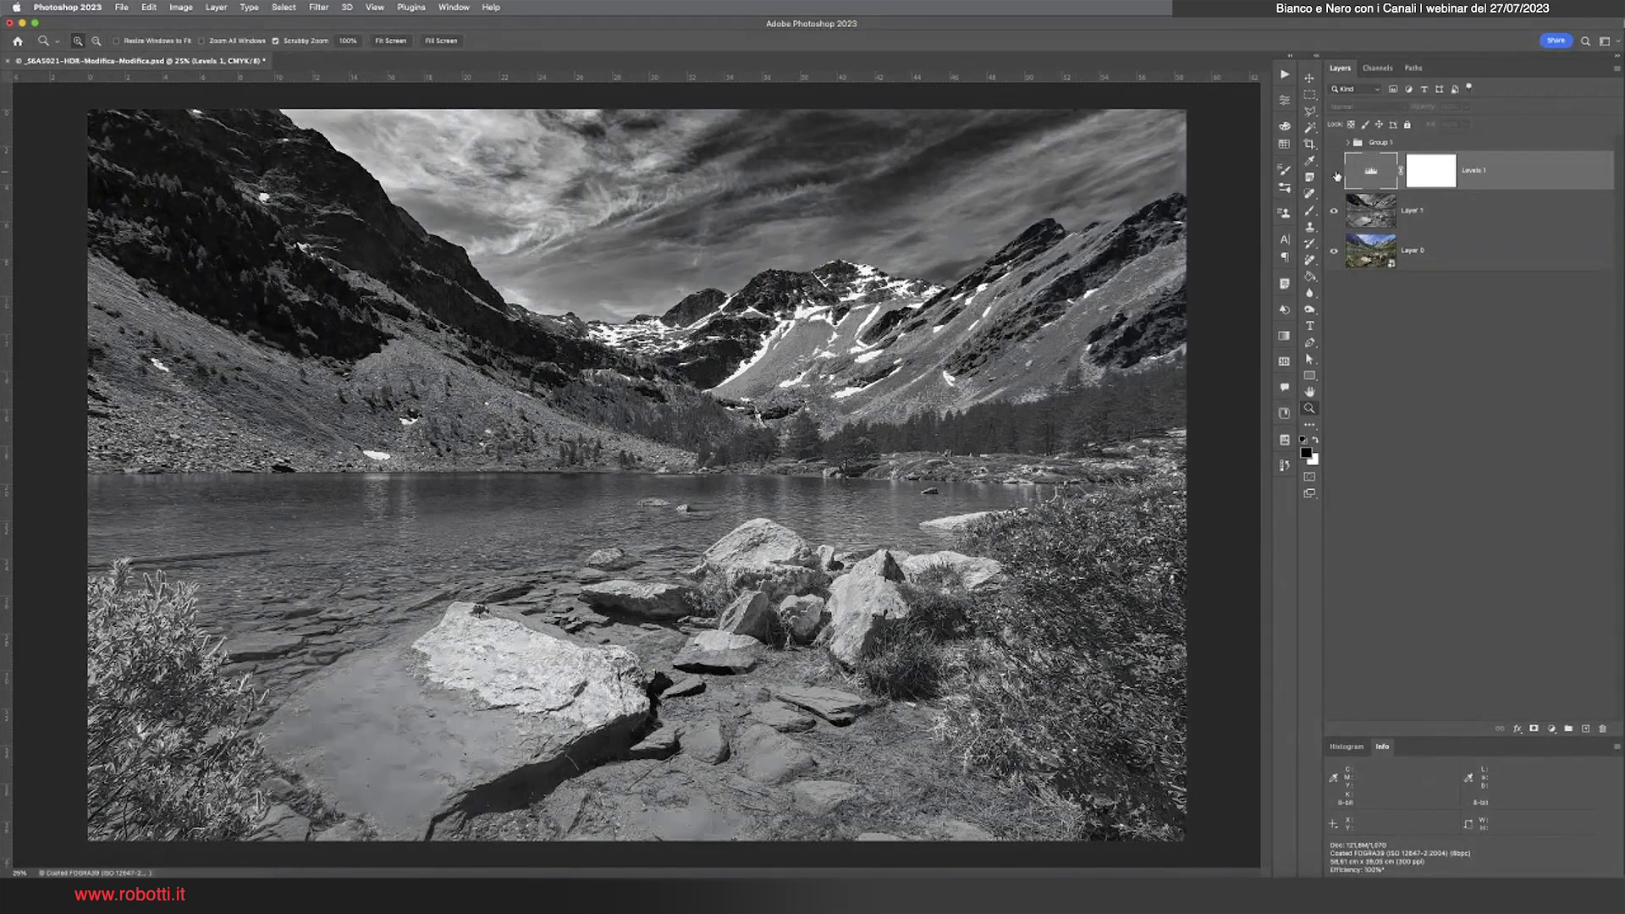
{"action": "left_click", "coordinate": [1335, 173]}
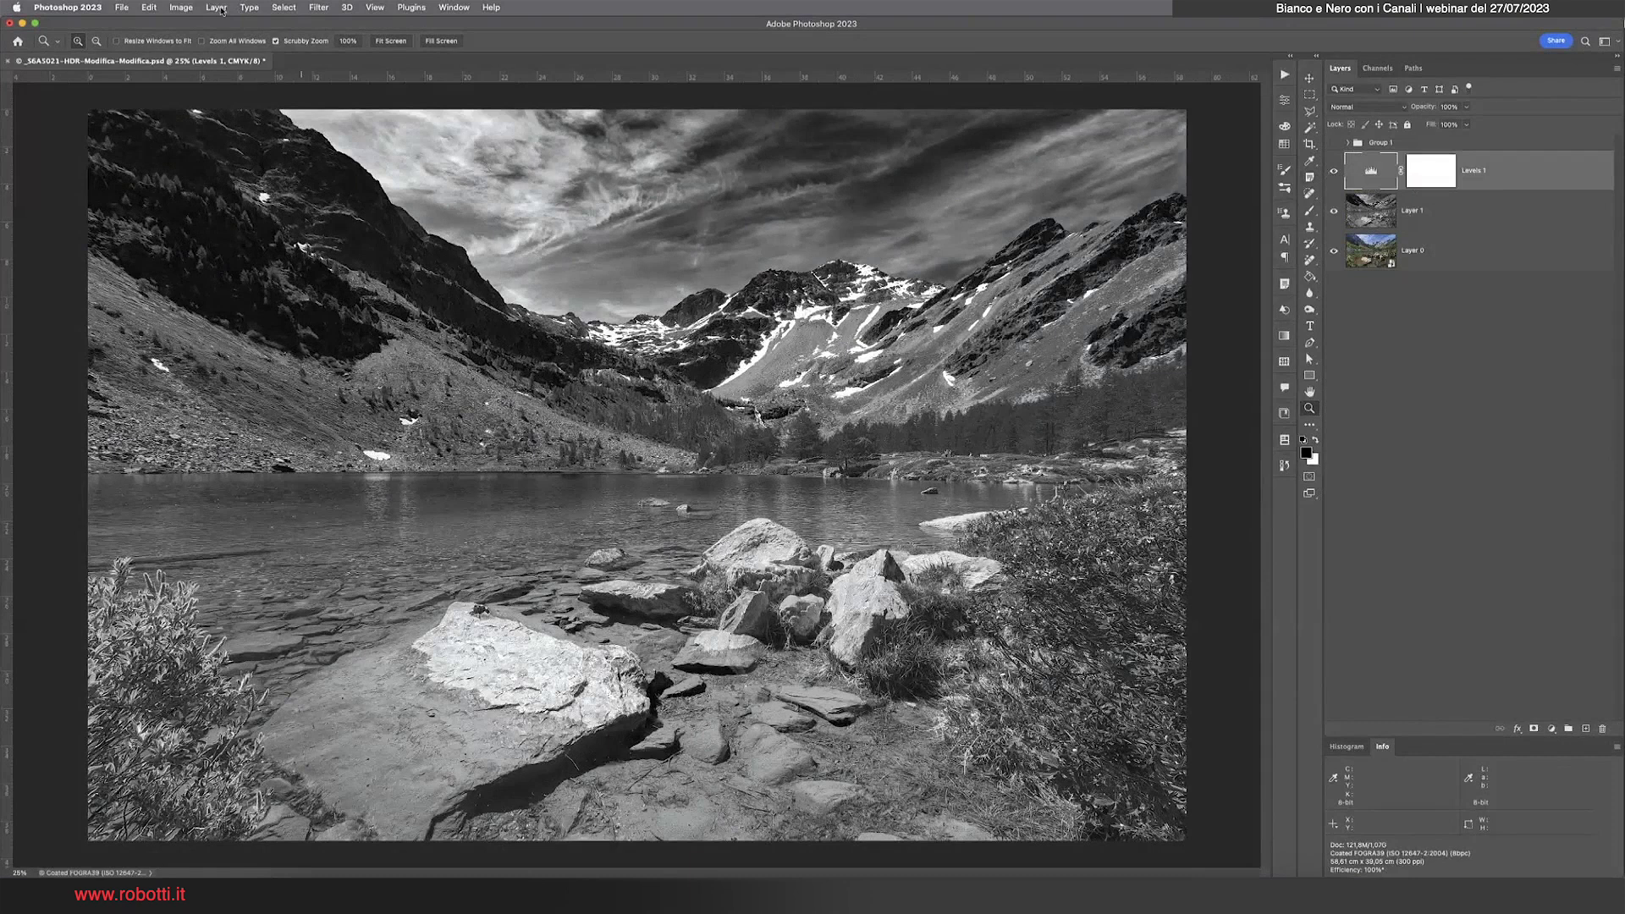
Convert to RGB Color, discarding the Levels layer without rasterizing, then delete Layer 1
{"action": "left_click", "coordinate": [171, 8]}
{"action": "mouse_move", "coordinate": [239, 24]}
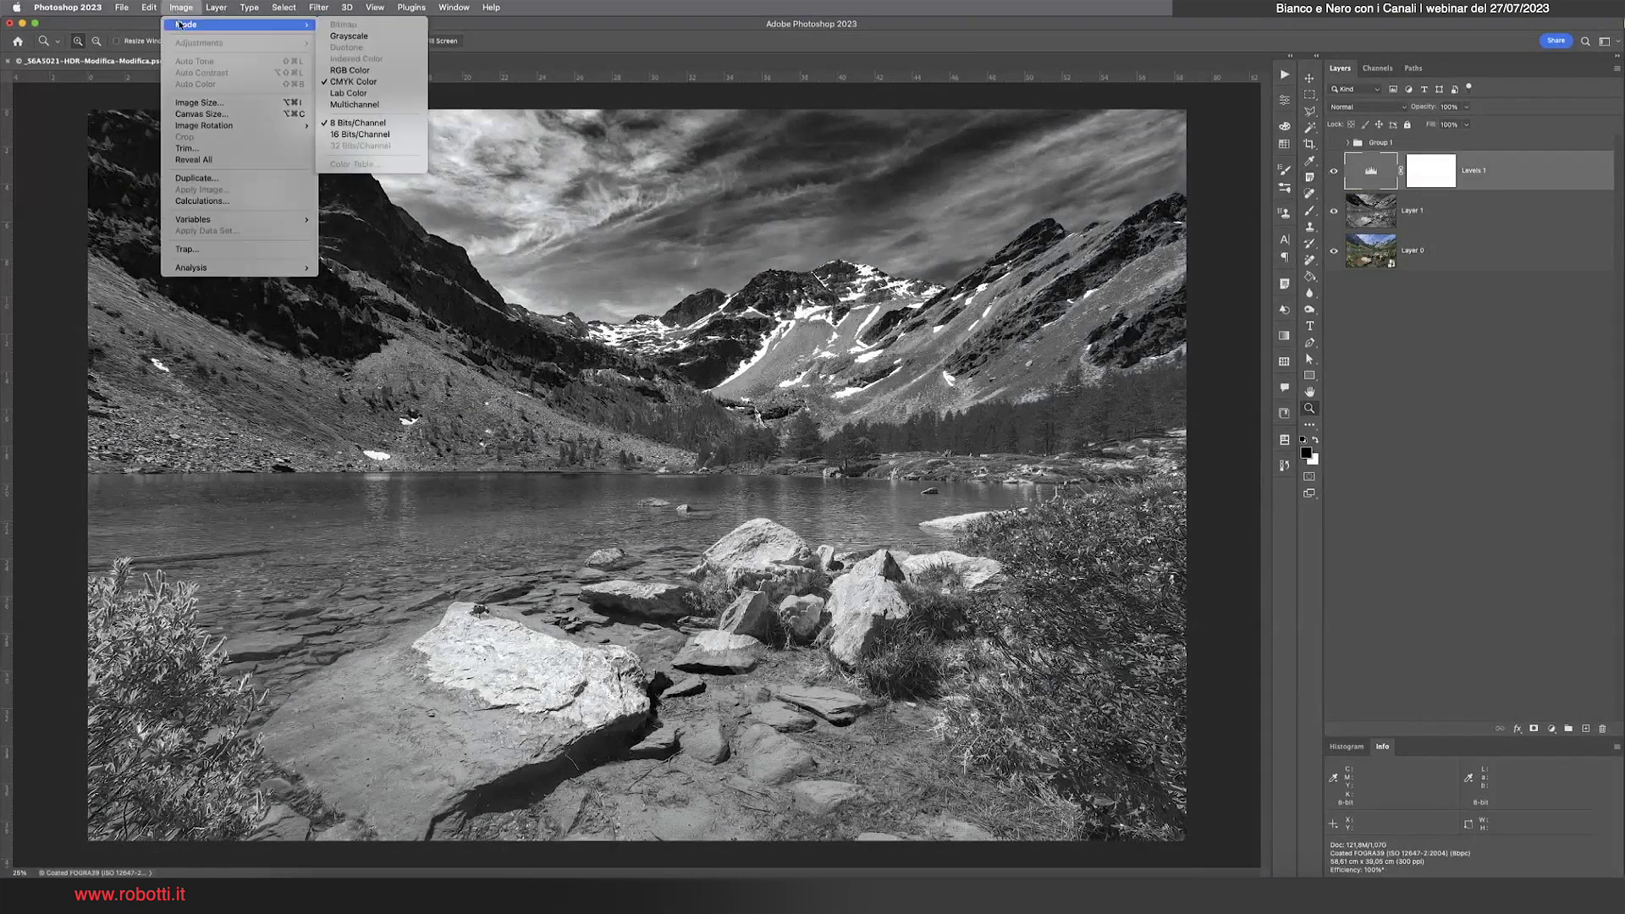
{"action": "left_click", "coordinate": [346, 73]}
{"action": "left_click", "coordinate": [813, 302]}
{"action": "left_click", "coordinate": [819, 346]}
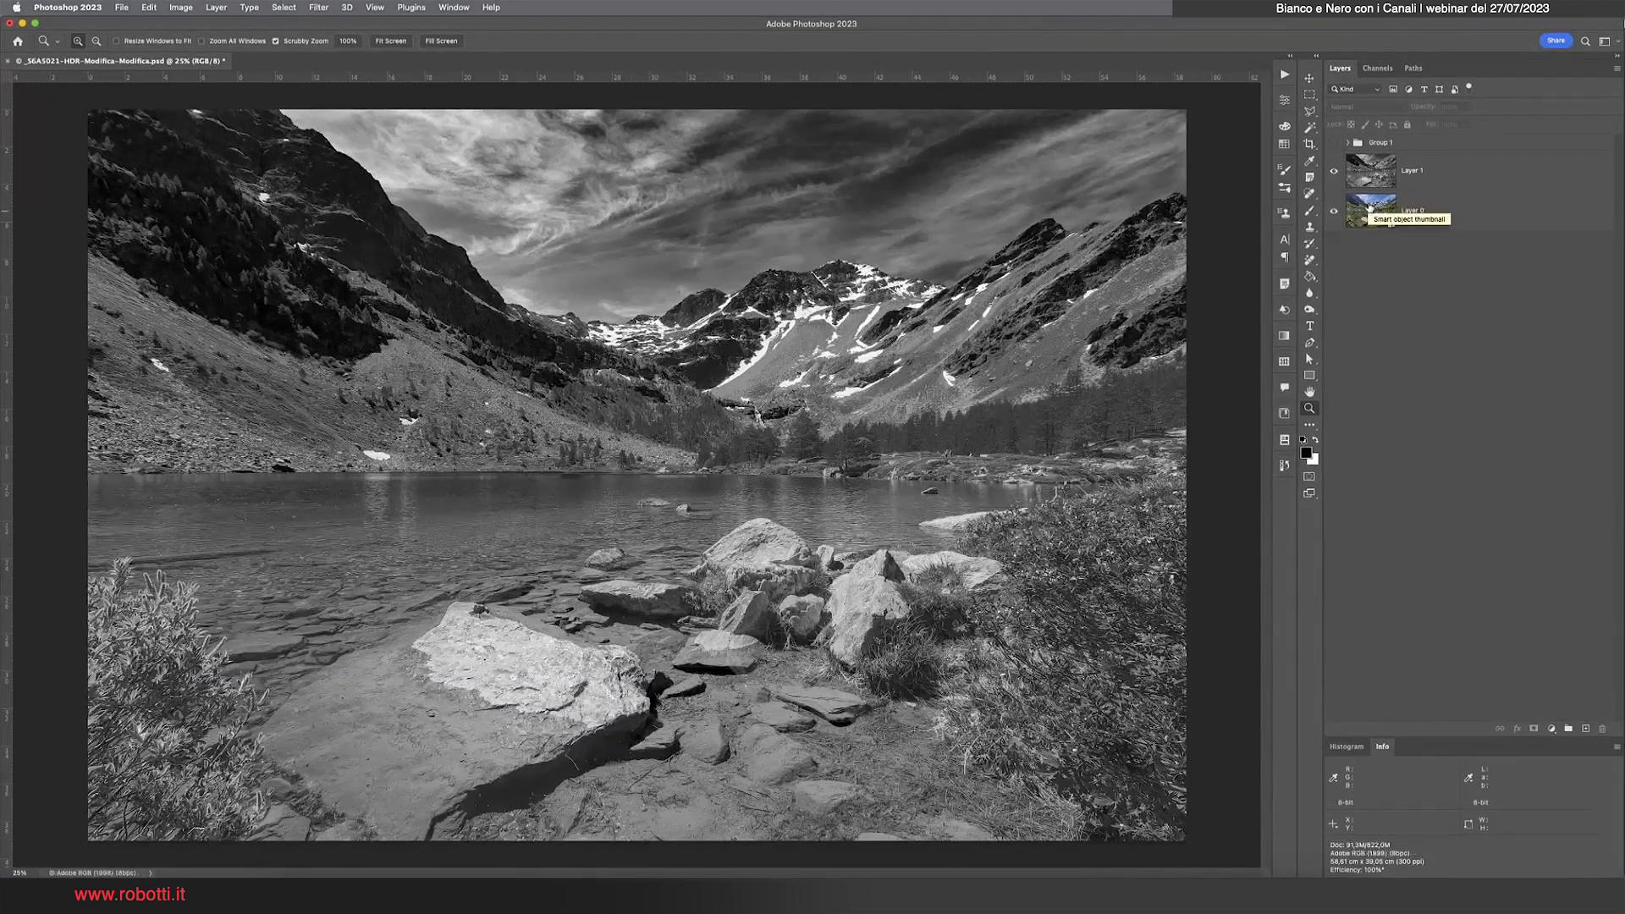
{"action": "left_click", "coordinate": [1378, 176]}
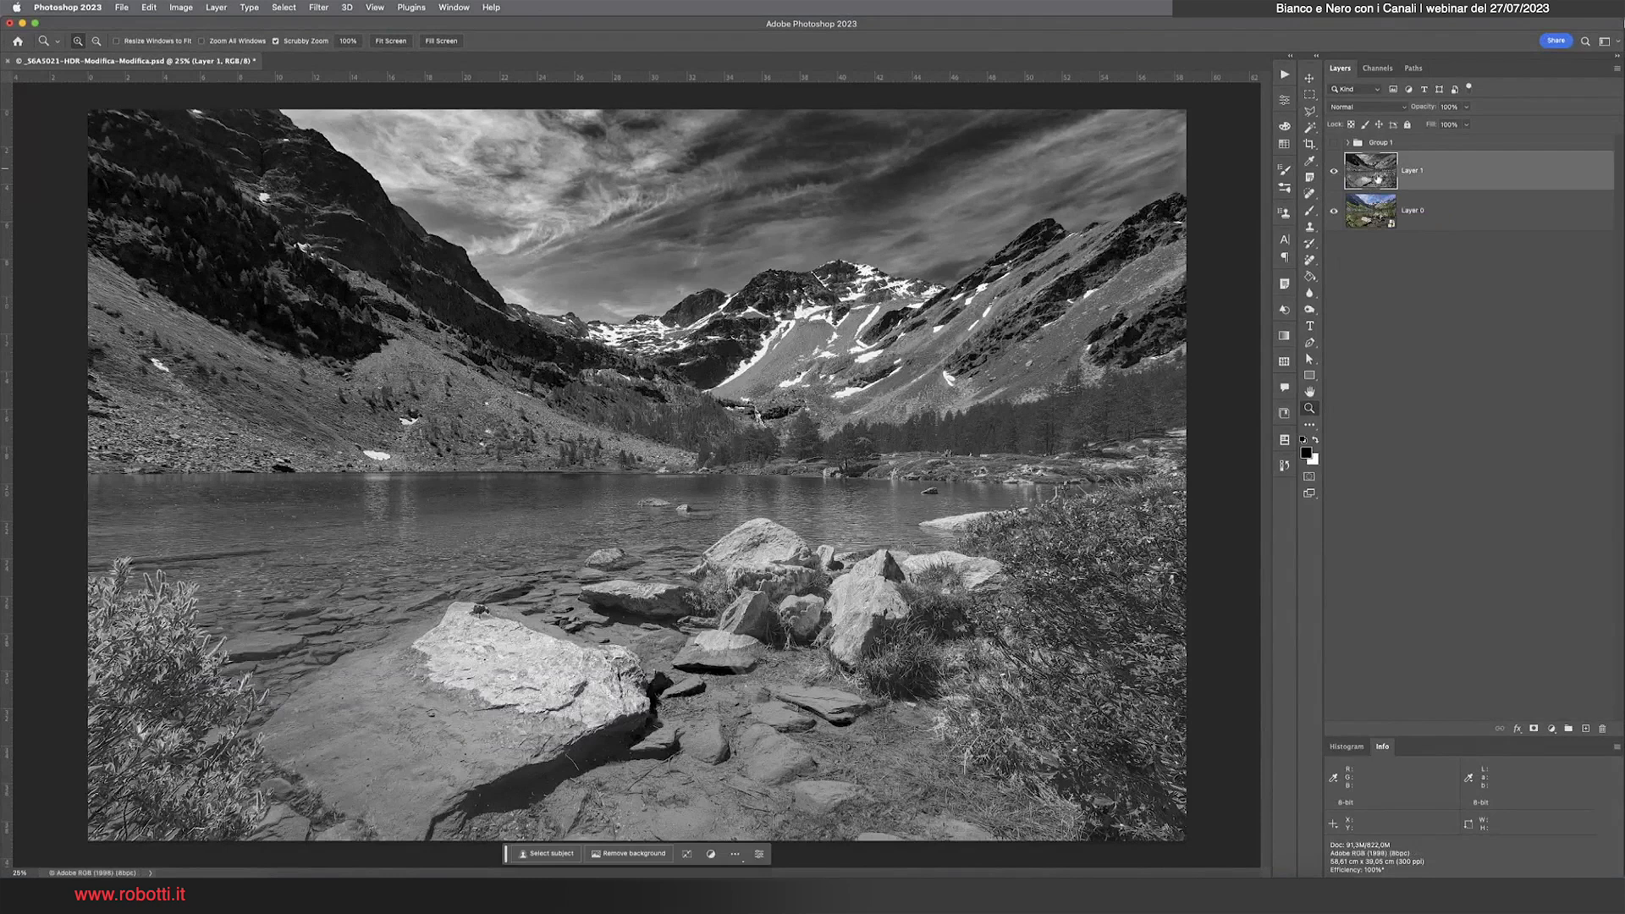
{"action": "mouse_move", "coordinate": [1378, 179]}
{"action": "left_mouse_down"}
{"action": "mouse_move", "coordinate": [1397, 177]}
{"action": "mouse_move", "coordinate": [1602, 729]}
{"action": "left_mouse_up"}
Revert to the original snapshot in the History panel, then close the panel
{"action": "left_click", "coordinate": [1285, 465]}
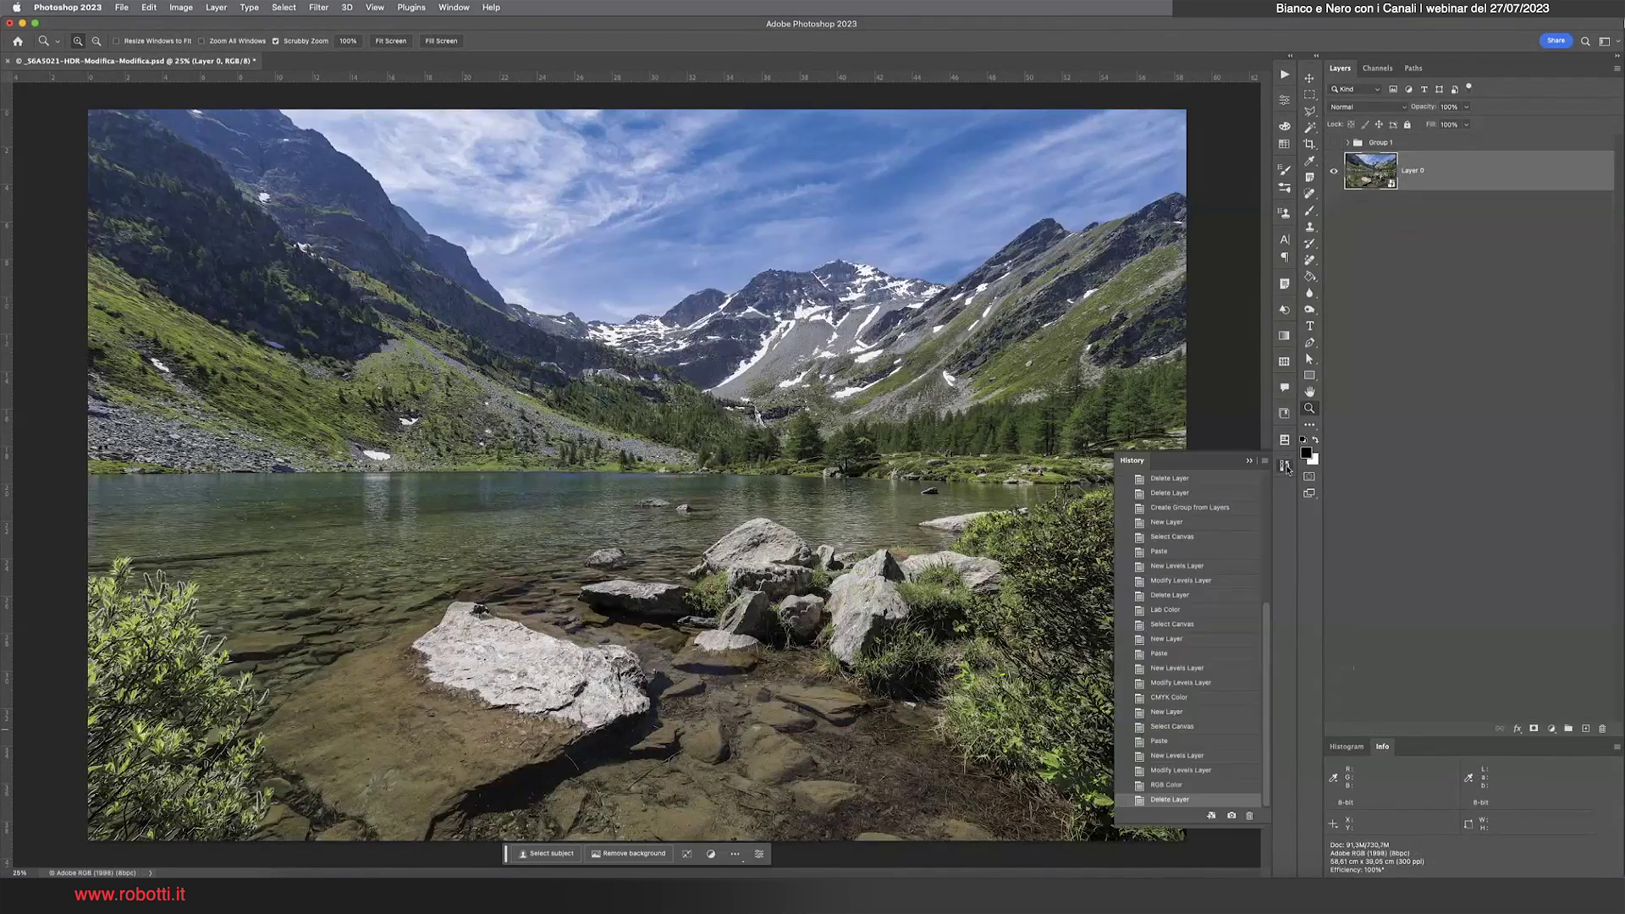
{"action": "scroll", "coordinate": [1254, 660], "scroll_direction": "up", "scroll_amount": 5}
{"action": "left_click", "coordinate": [1254, 674]}
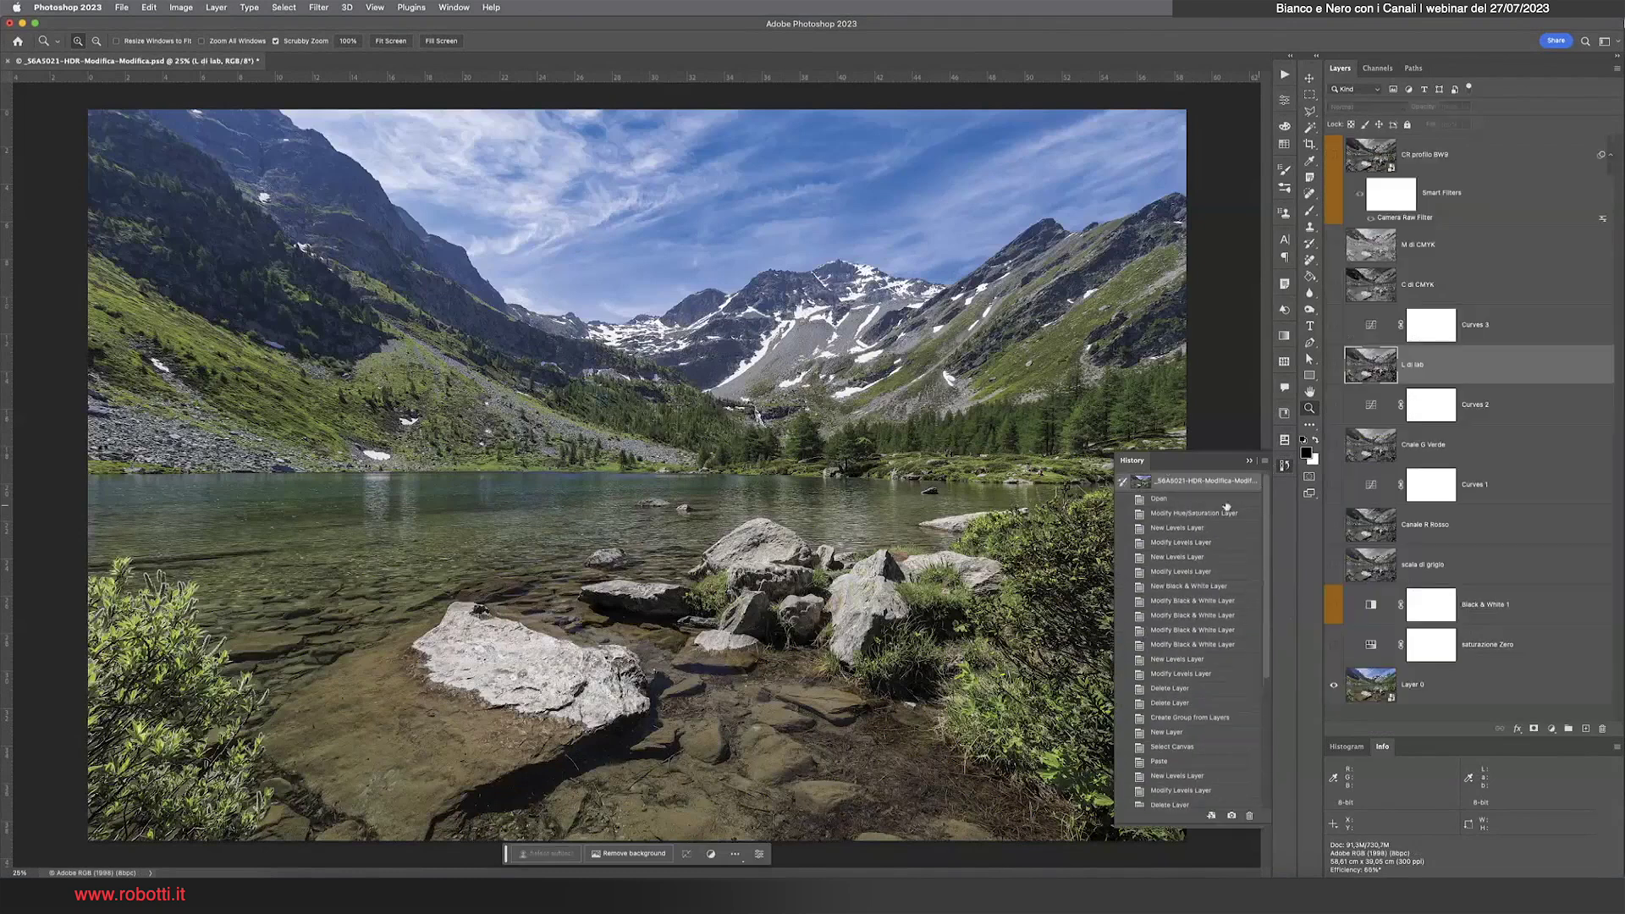
{"action": "scroll", "coordinate": [1267, 641], "scroll_direction": "down", "scroll_amount": 5}
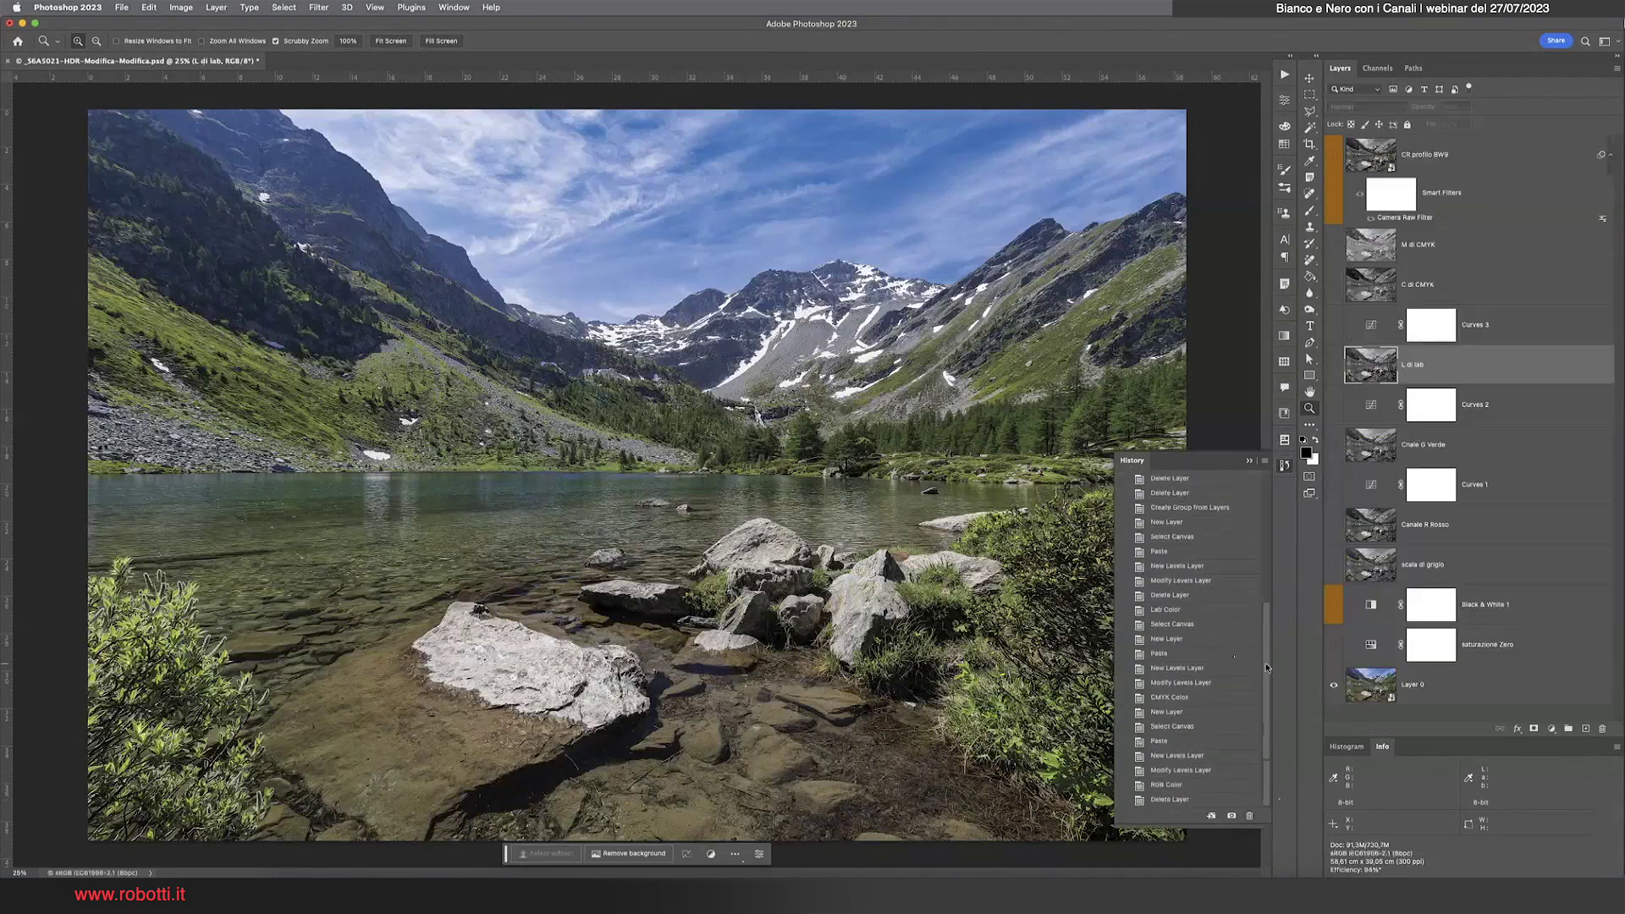
{"action": "scroll", "coordinate": [1253, 542], "scroll_direction": "up", "scroll_amount": 2}
{"action": "scroll", "coordinate": [1268, 503], "scroll_direction": "up", "scroll_amount": 3}
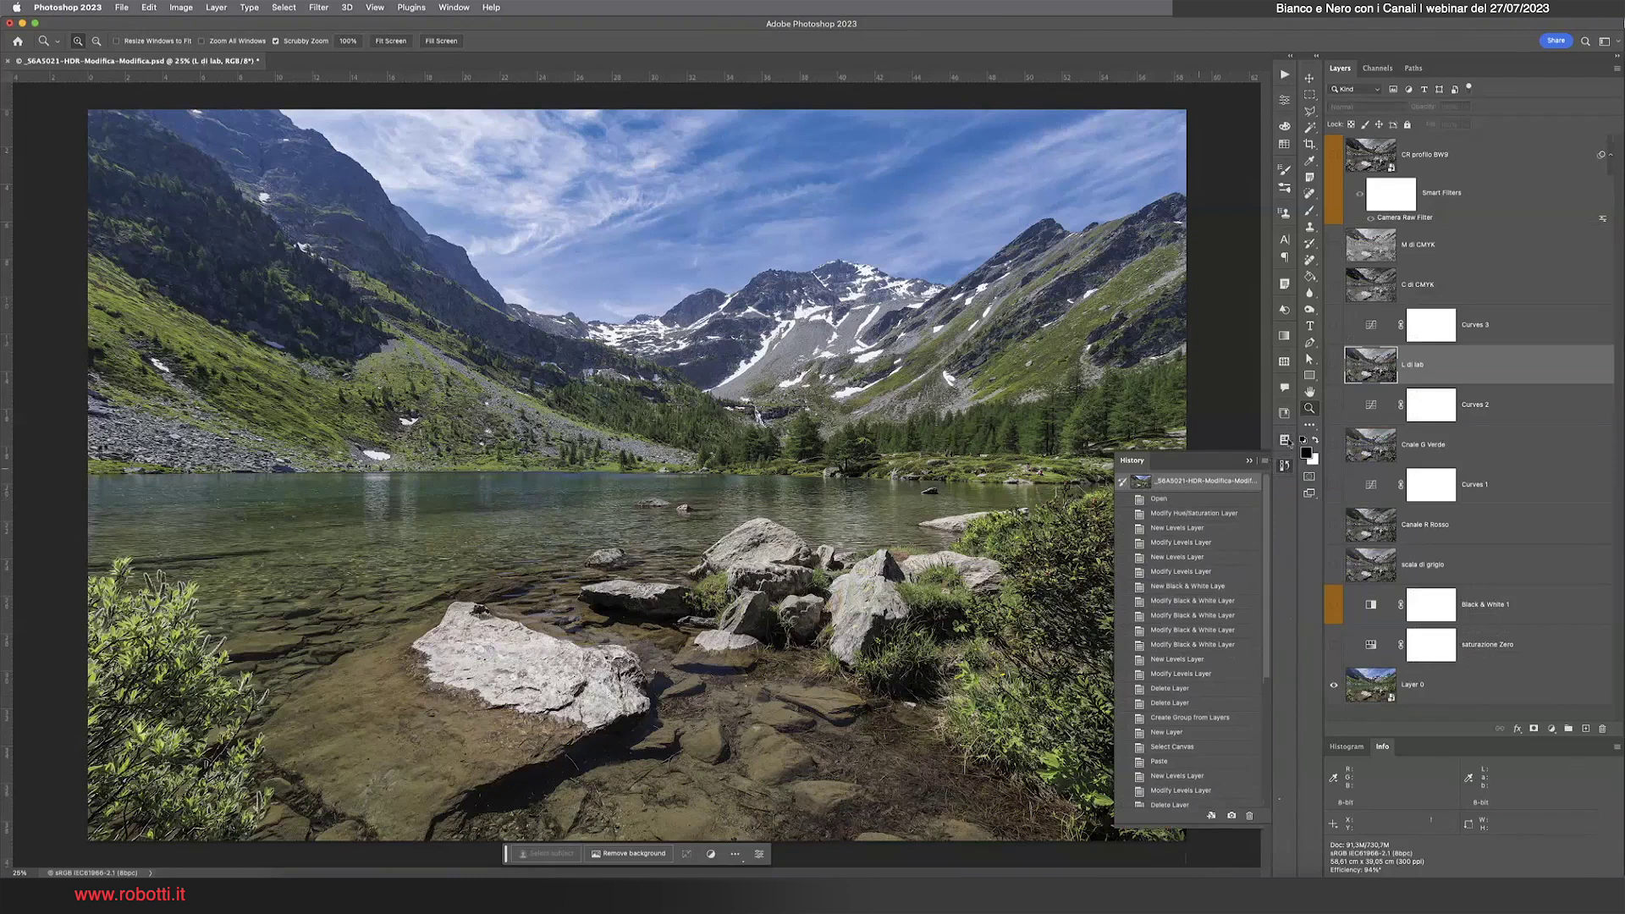
{"action": "left_click", "coordinate": [1285, 467]}
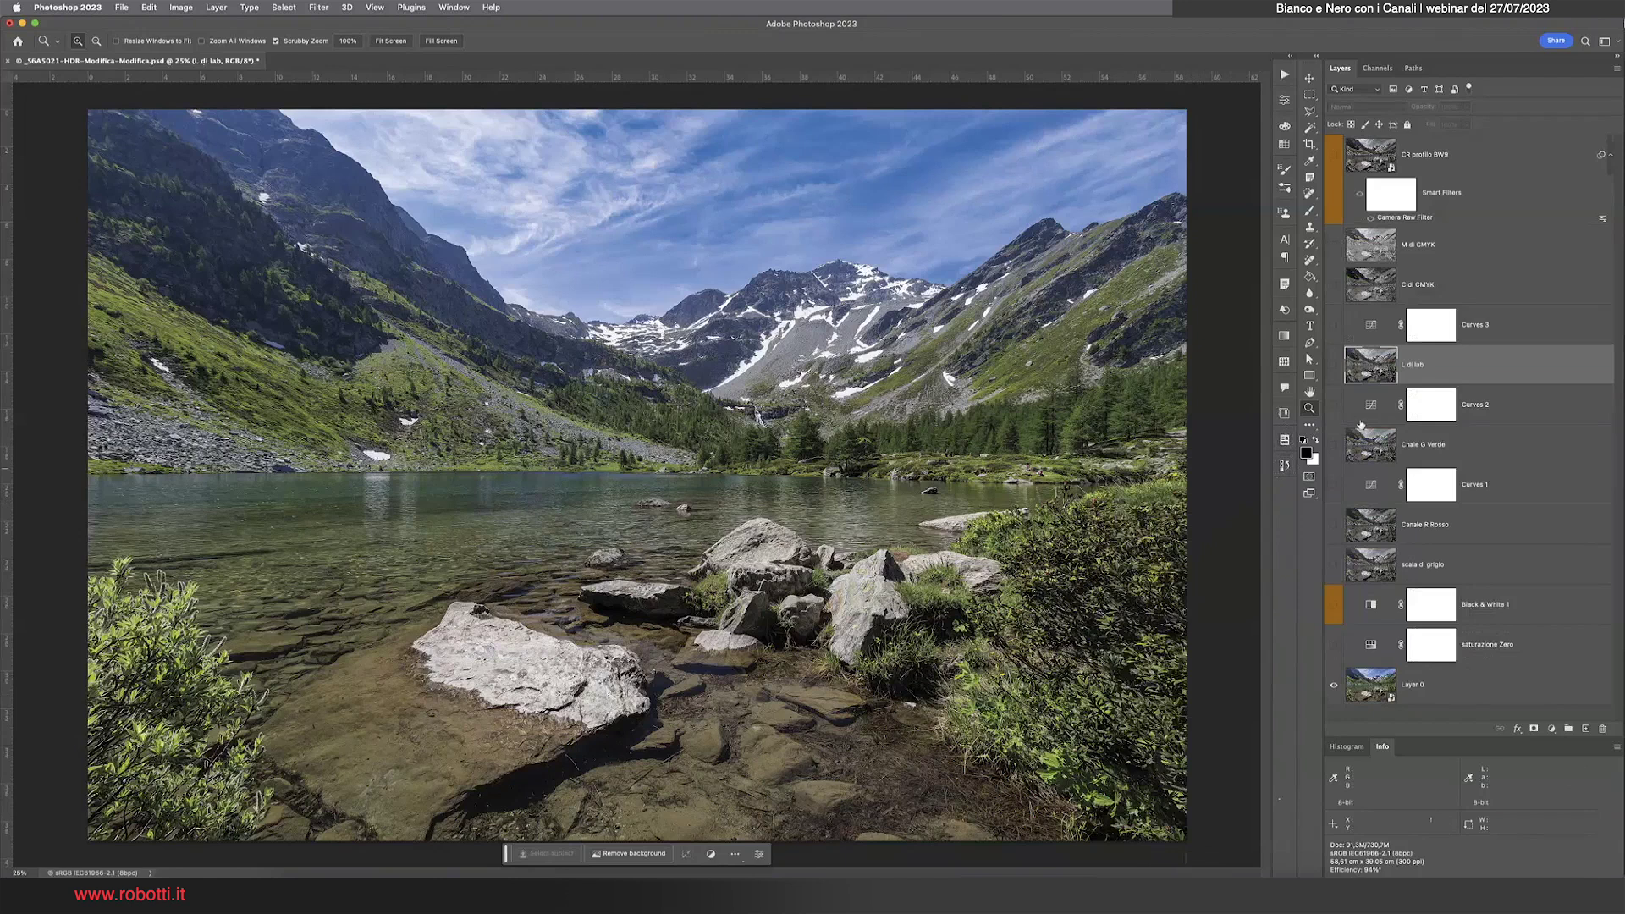
Group the selected channel layers into Group 1, select Layer 0, and re-dock the Info panel
{"action": "right_click", "coordinate": [1403, 160]}
{"action": "left_click", "coordinate": [1459, 217]}
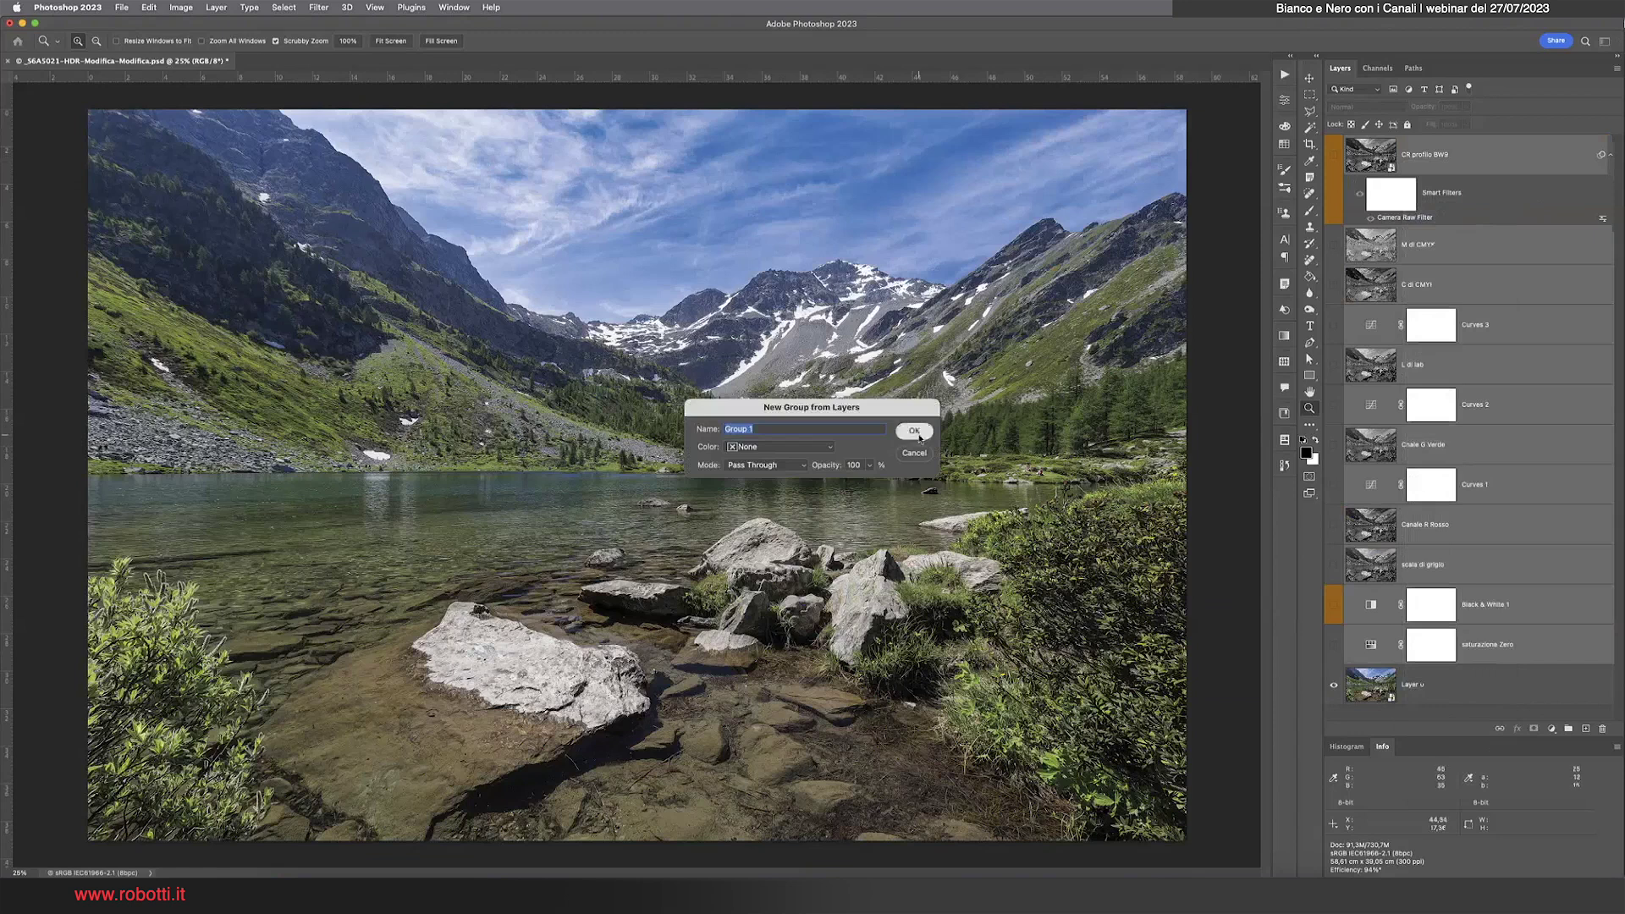
{"action": "left_click", "coordinate": [929, 432]}
{"action": "left_click", "coordinate": [1373, 177]}
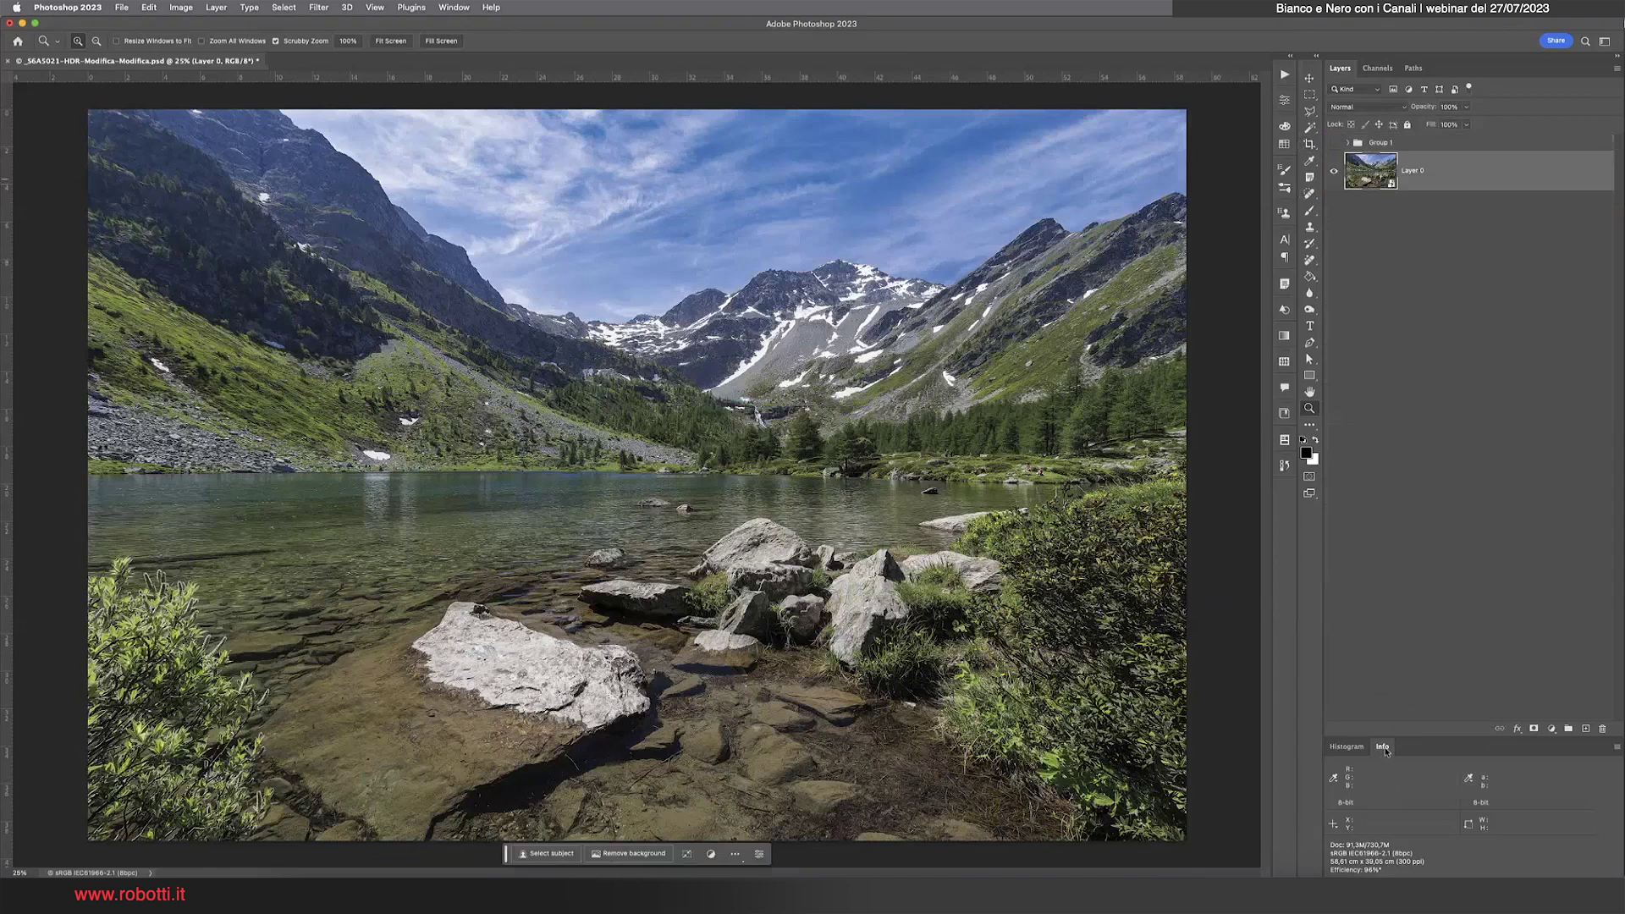
{"action": "left_click_drag", "start_coordinate": [1382, 747], "coordinate": [799, 215]}
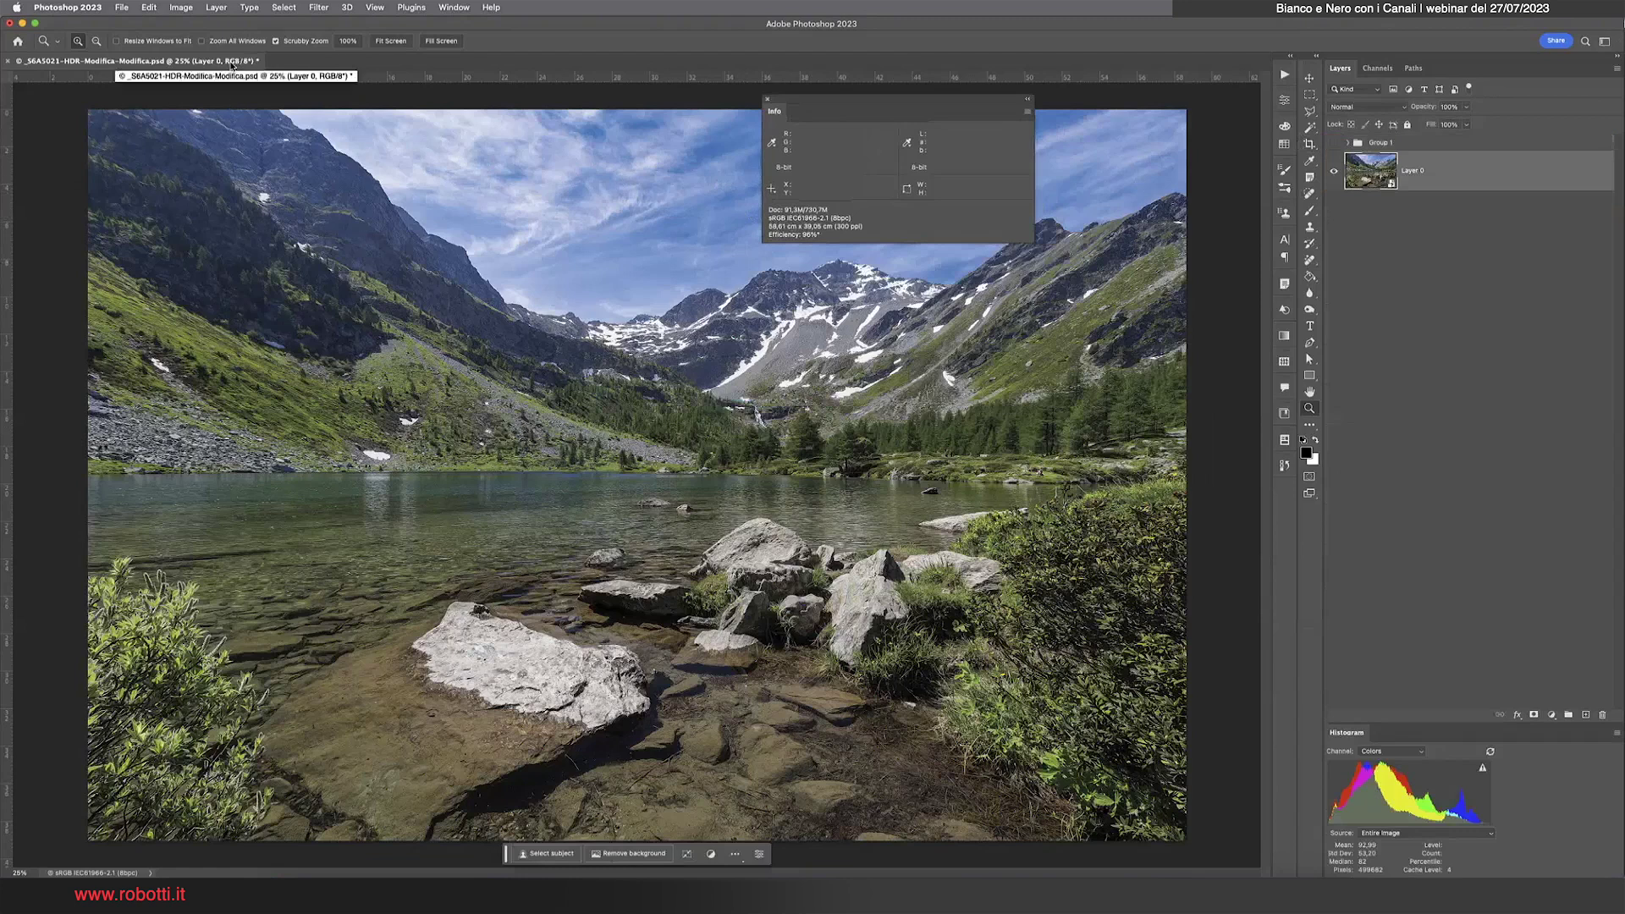
{"action": "left_click_drag", "start_coordinate": [769, 113], "coordinate": [1390, 733]}
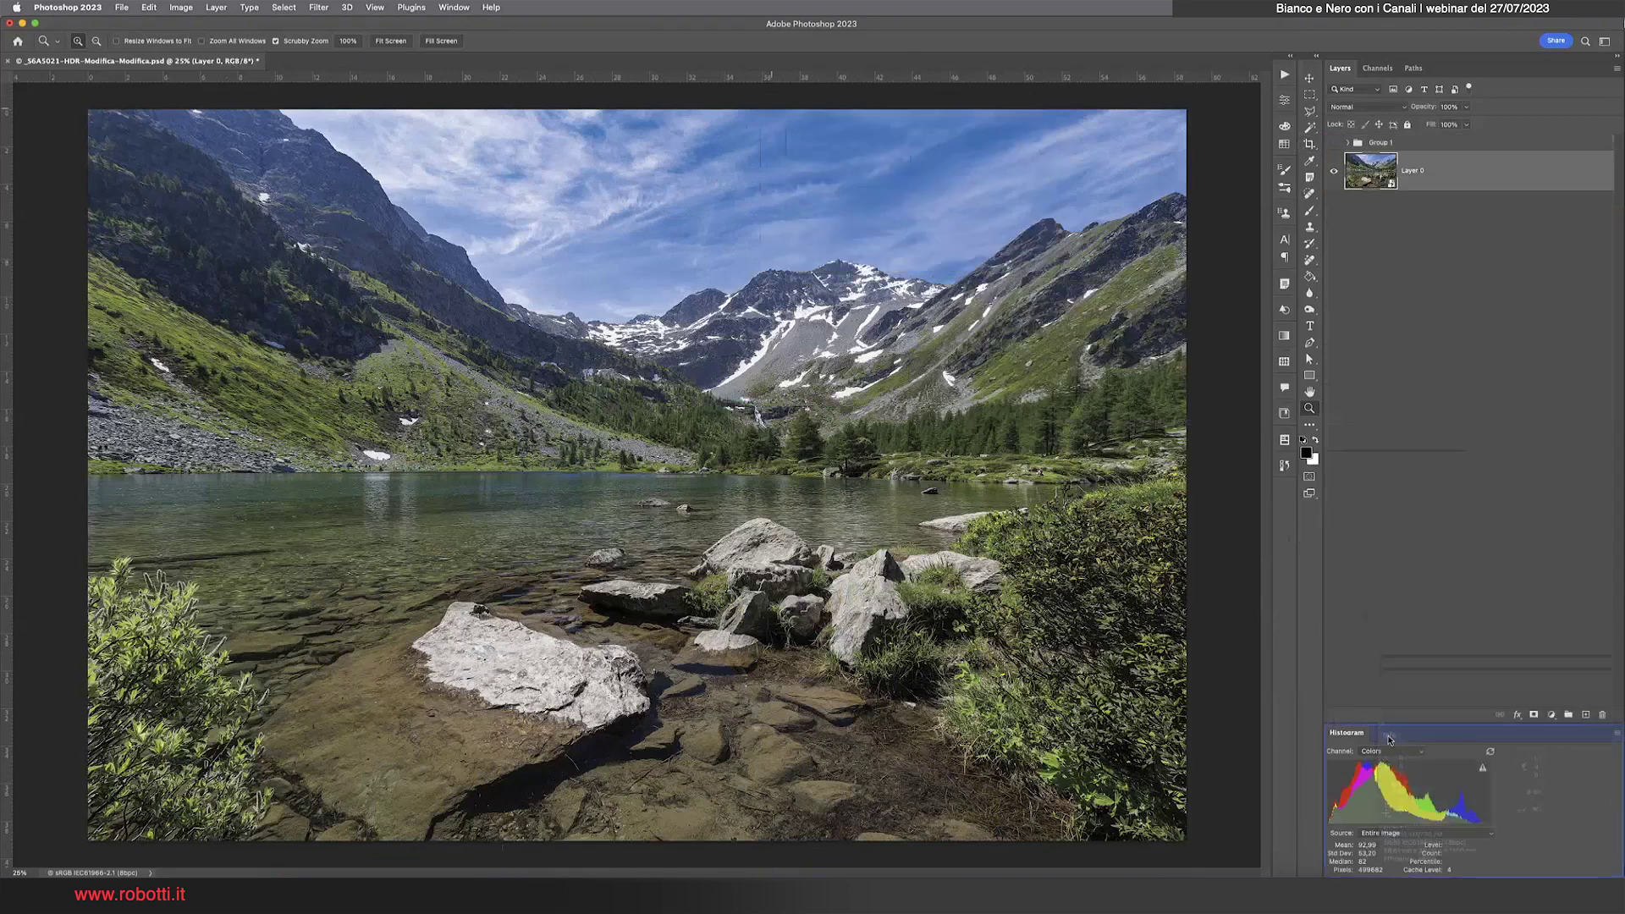
Rasterize Layer 0, convert it to a smart object, and open its contents past the profile warning
{"action": "right_click", "coordinate": [1429, 176]}
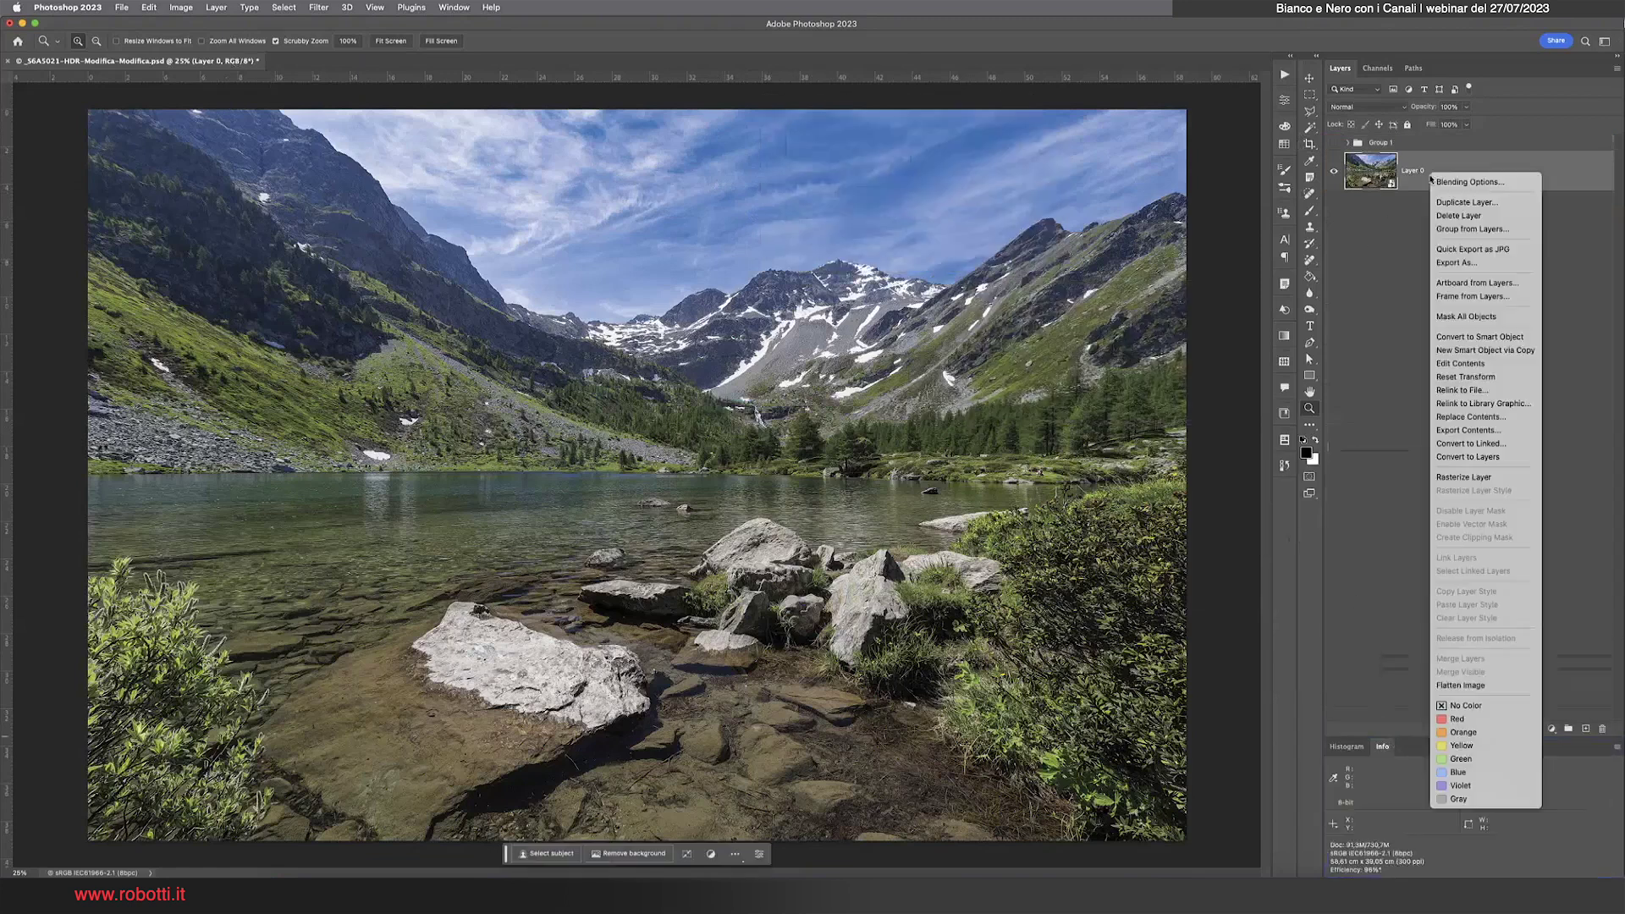
{"action": "left_click", "coordinate": [1483, 479]}
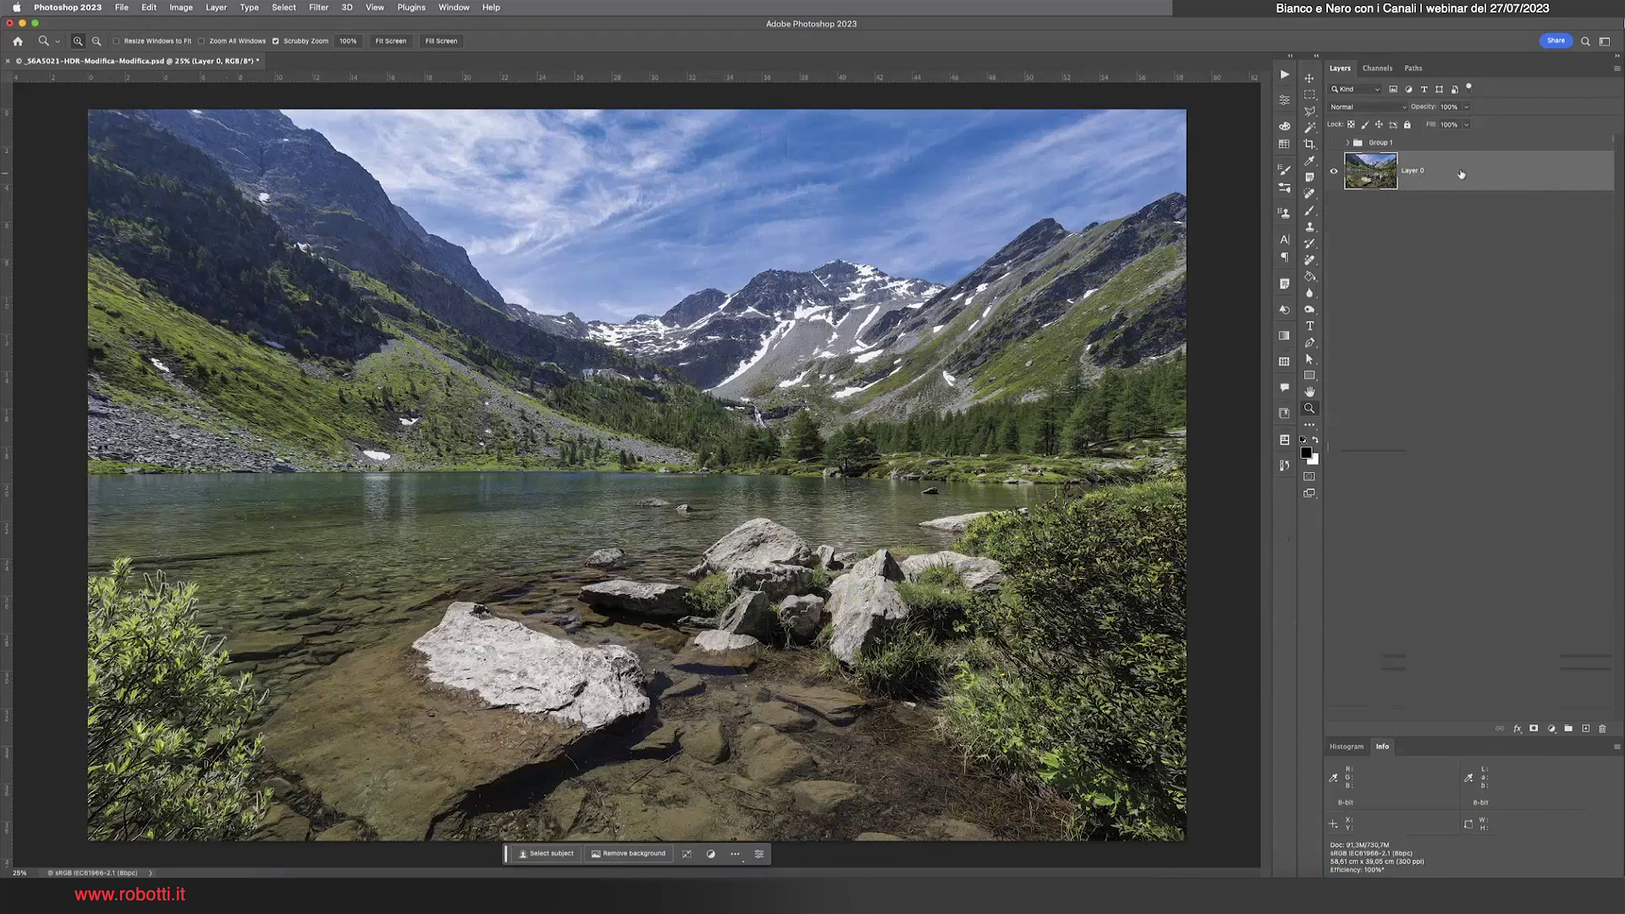
{"action": "right_click", "coordinate": [1461, 172]}
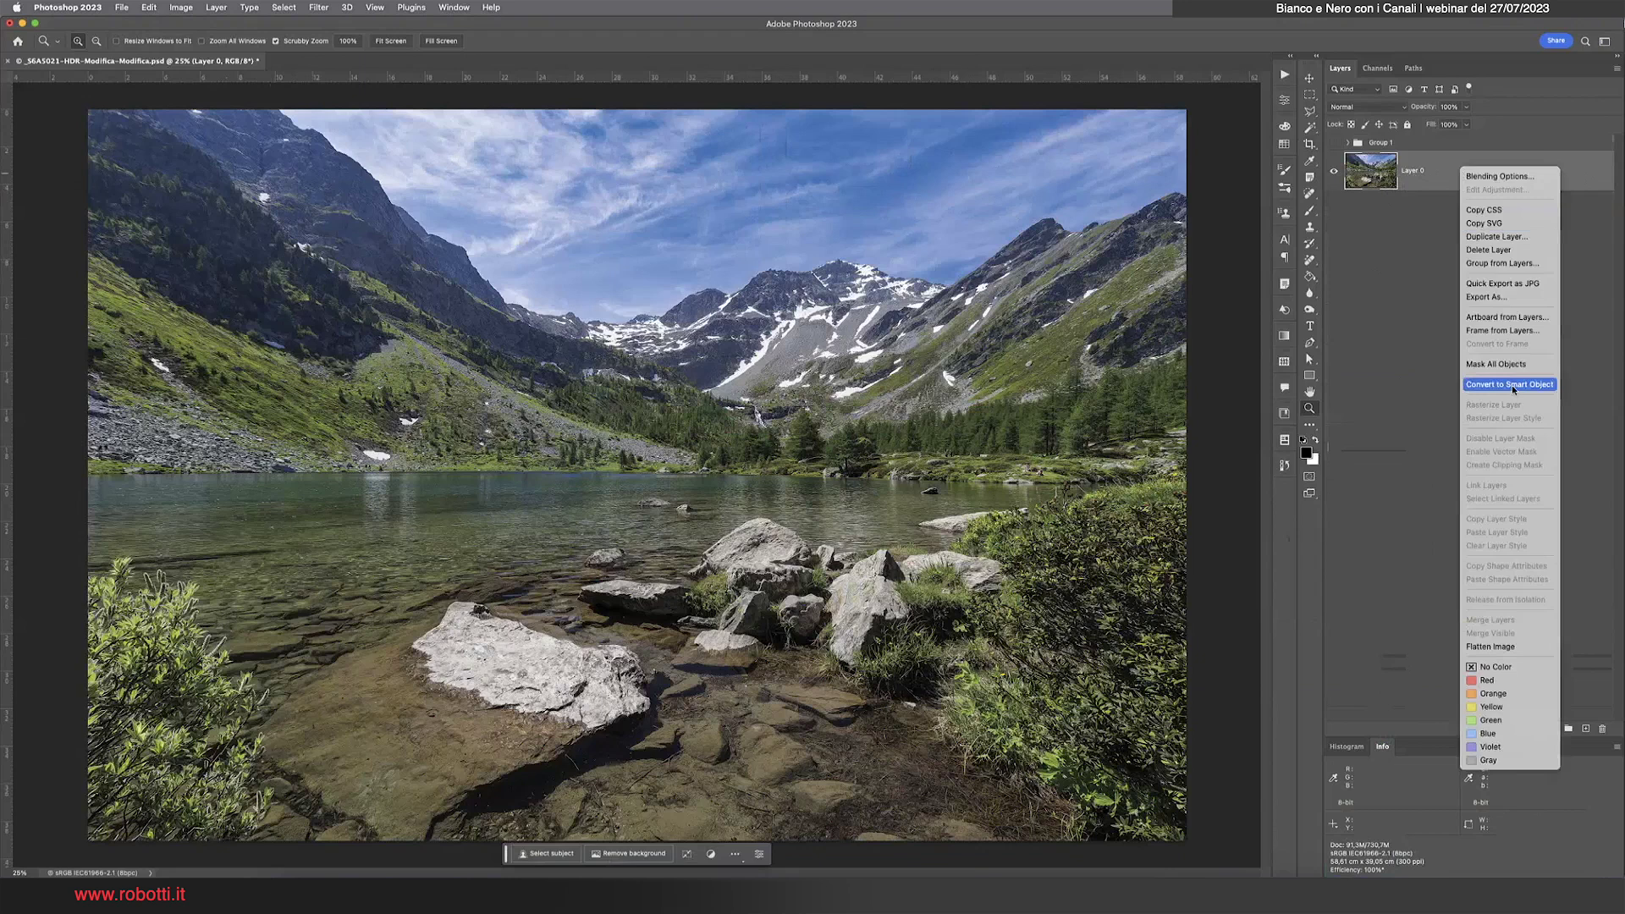
{"action": "left_click", "coordinate": [1534, 164]}
{"action": "right_click", "coordinate": [1538, 169]}
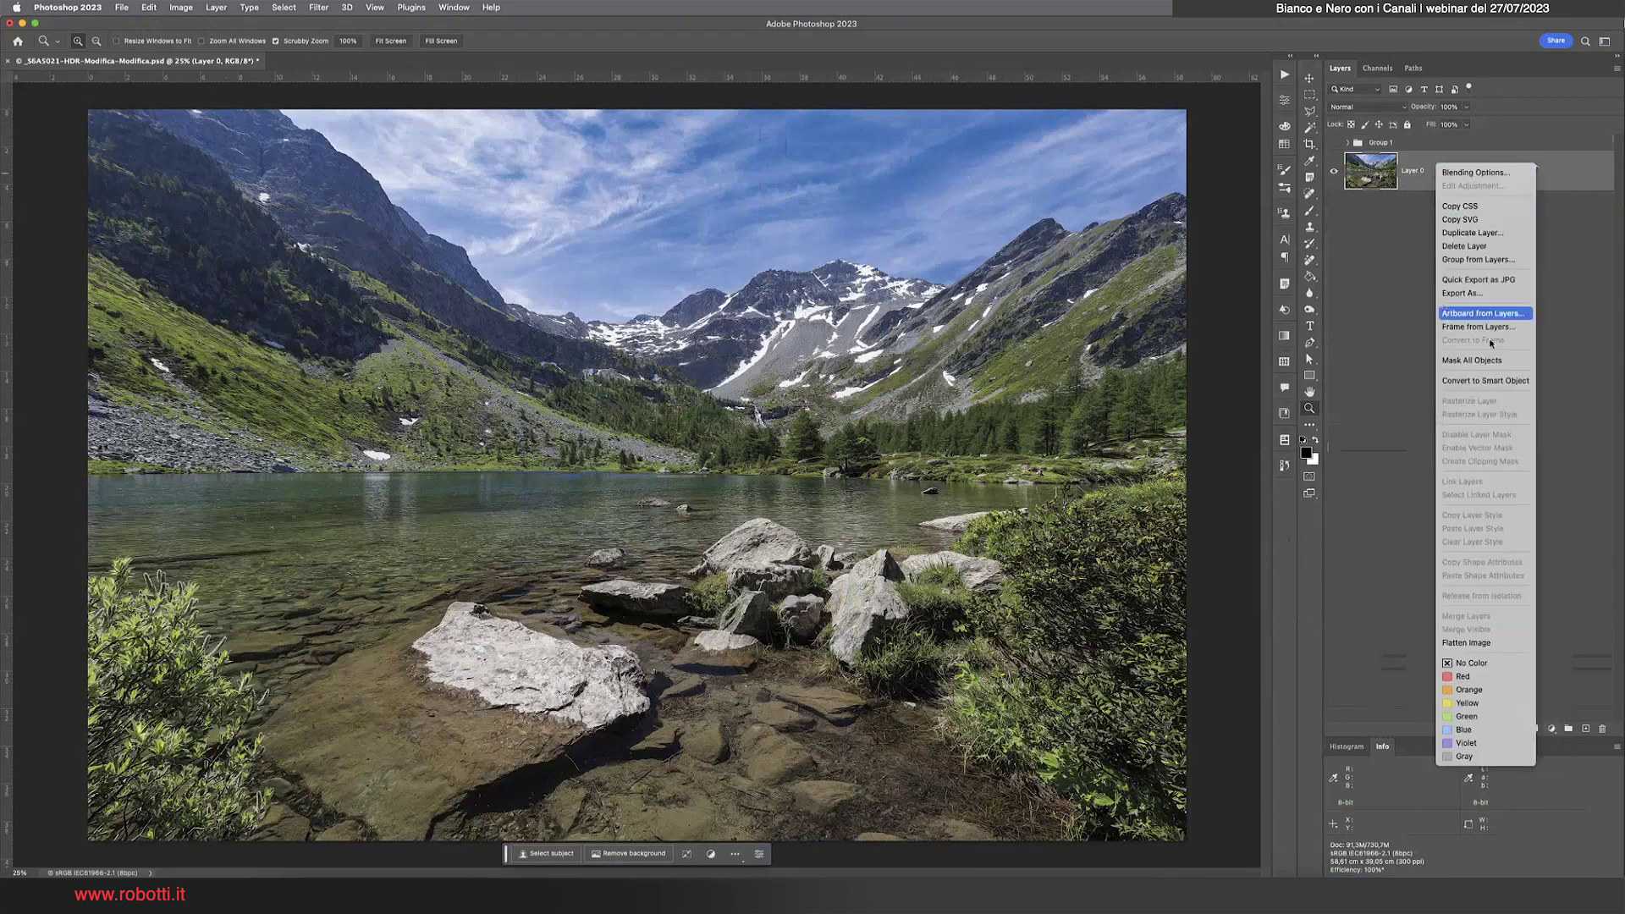
{"action": "left_click", "coordinate": [1483, 381]}
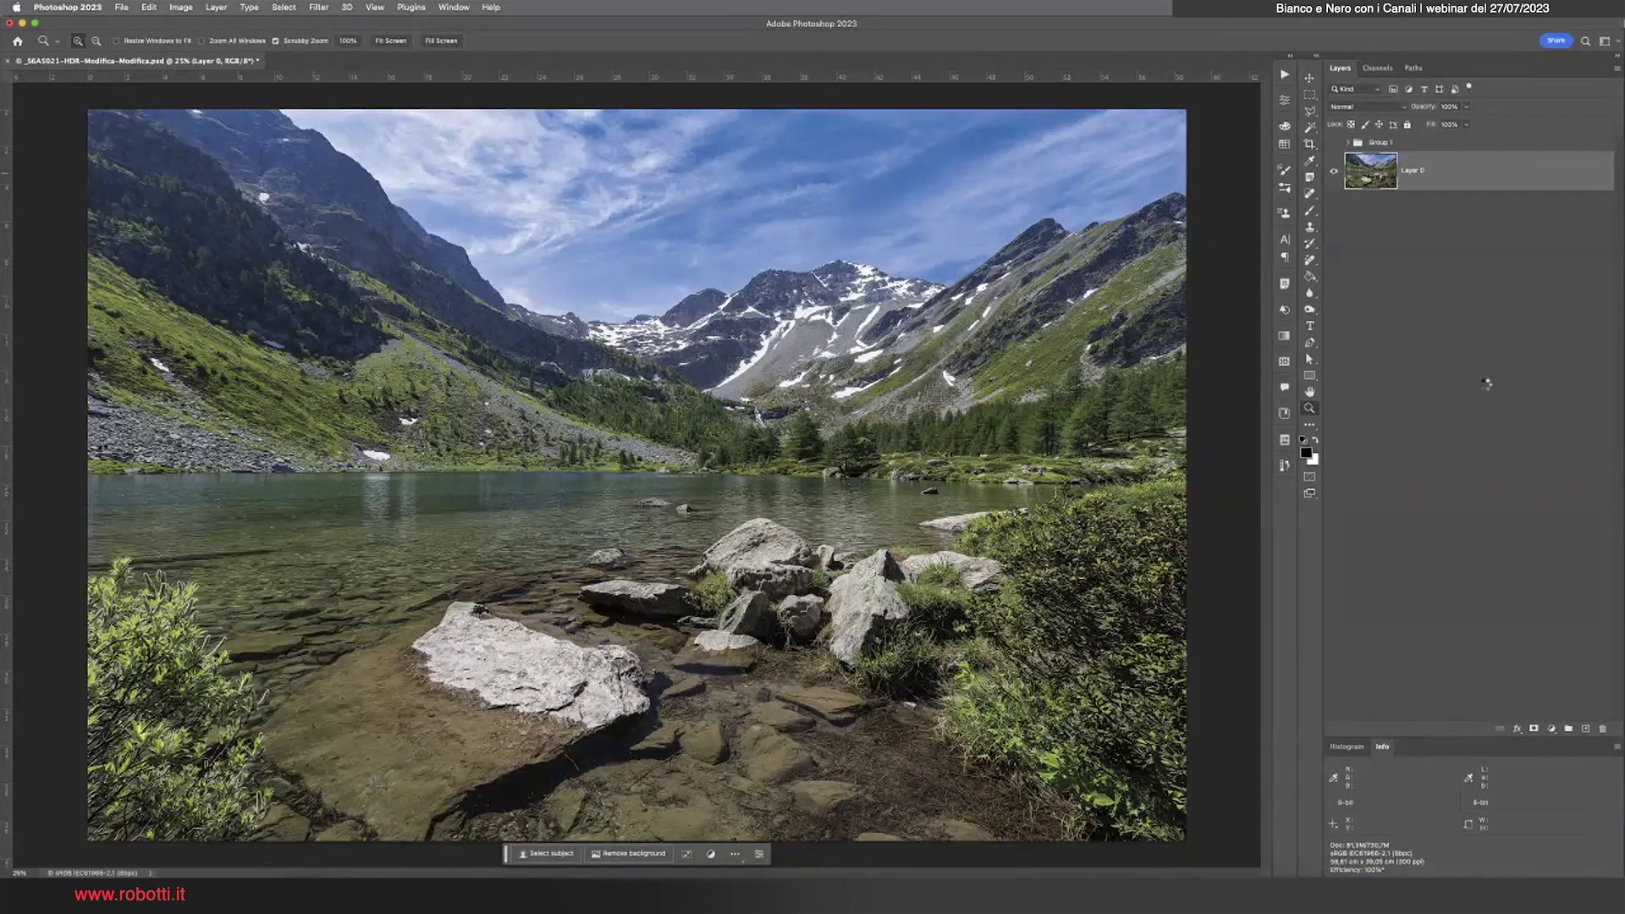
{"action": "double_click", "coordinate": [1372, 173]}
{"action": "left_click", "coordinate": [716, 242]}
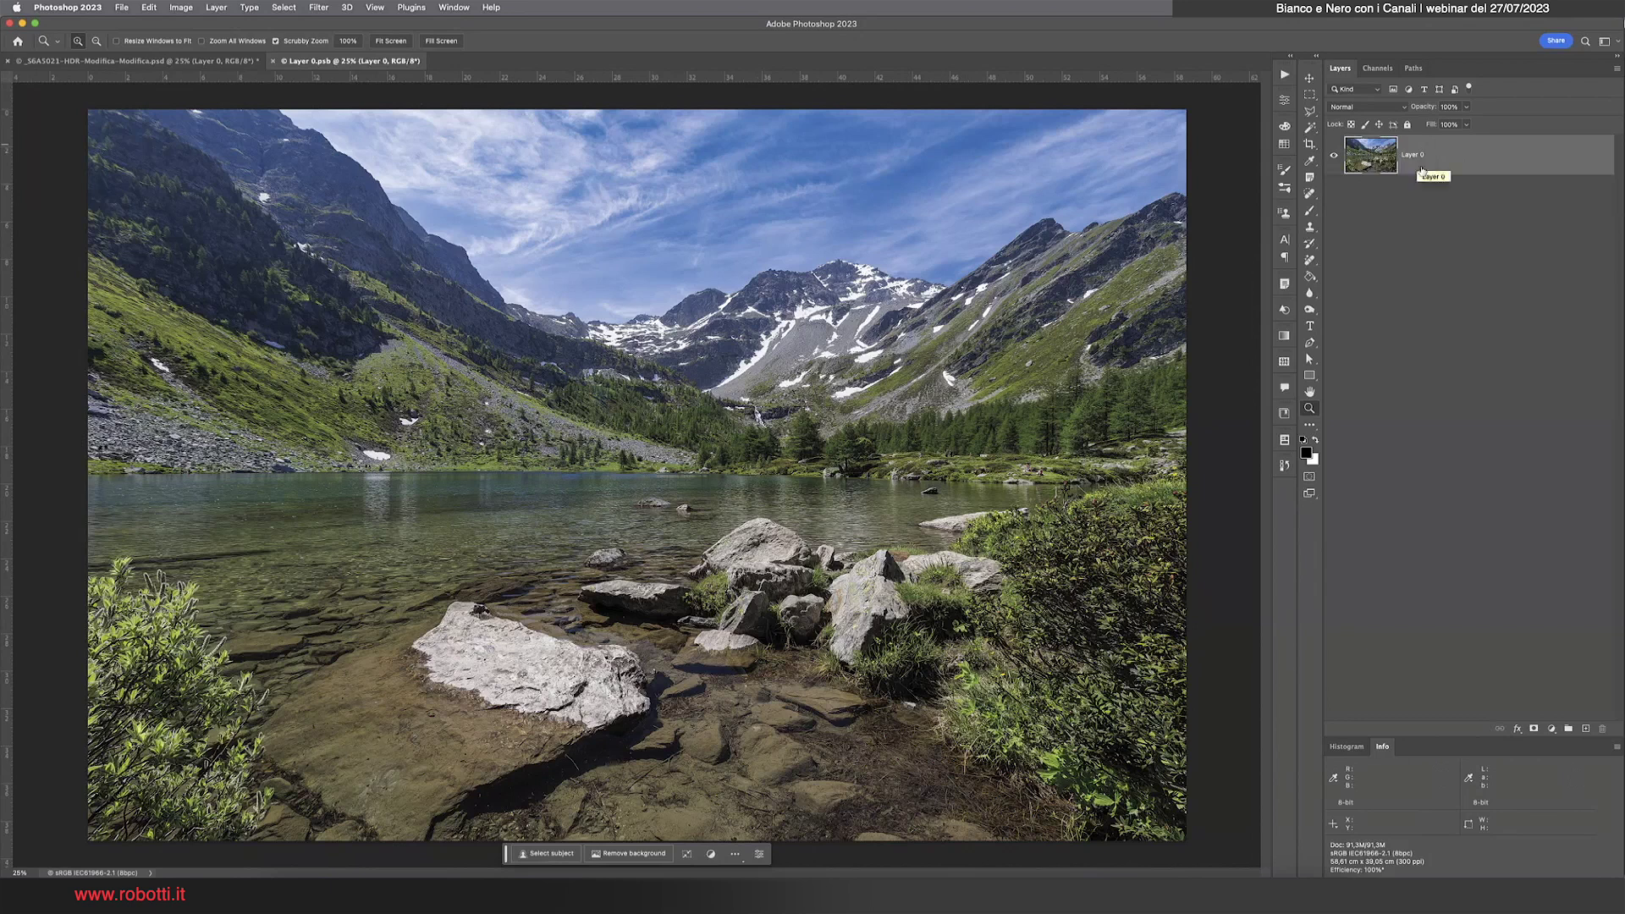
Convert the Layer 0.psb document to Lab Color mode
{"action": "right_click", "coordinate": [1463, 165]}
{"action": "left_click", "coordinate": [1440, 166]}
{"action": "left_click", "coordinate": [181, 10]}
{"action": "mouse_move", "coordinate": [203, 23]}
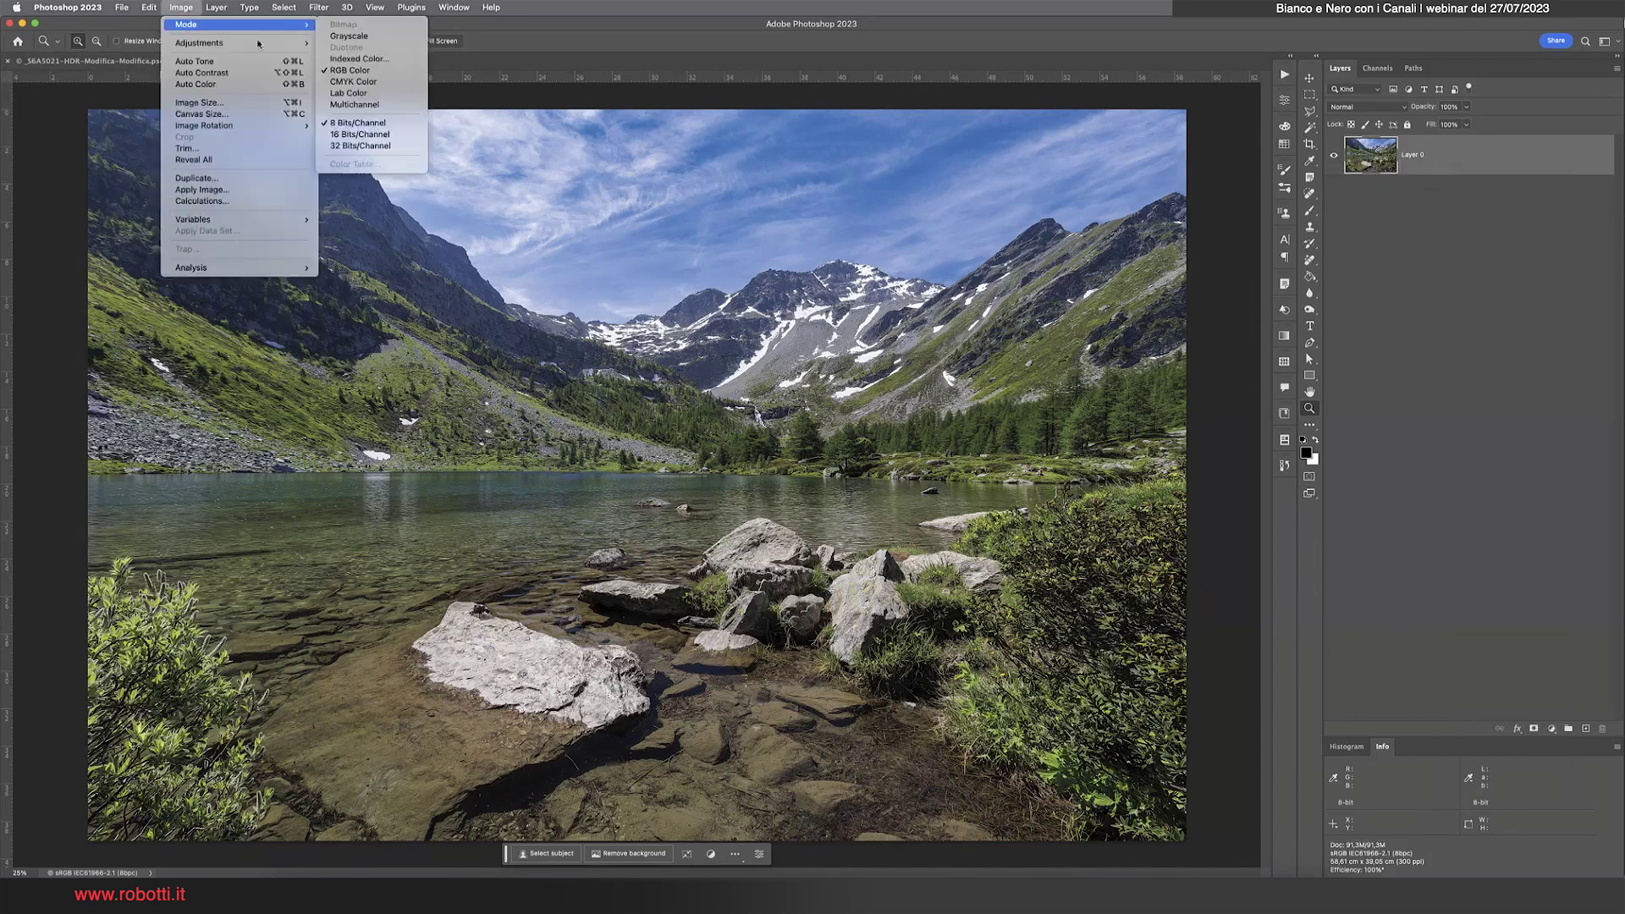
{"action": "left_click", "coordinate": [352, 93]}
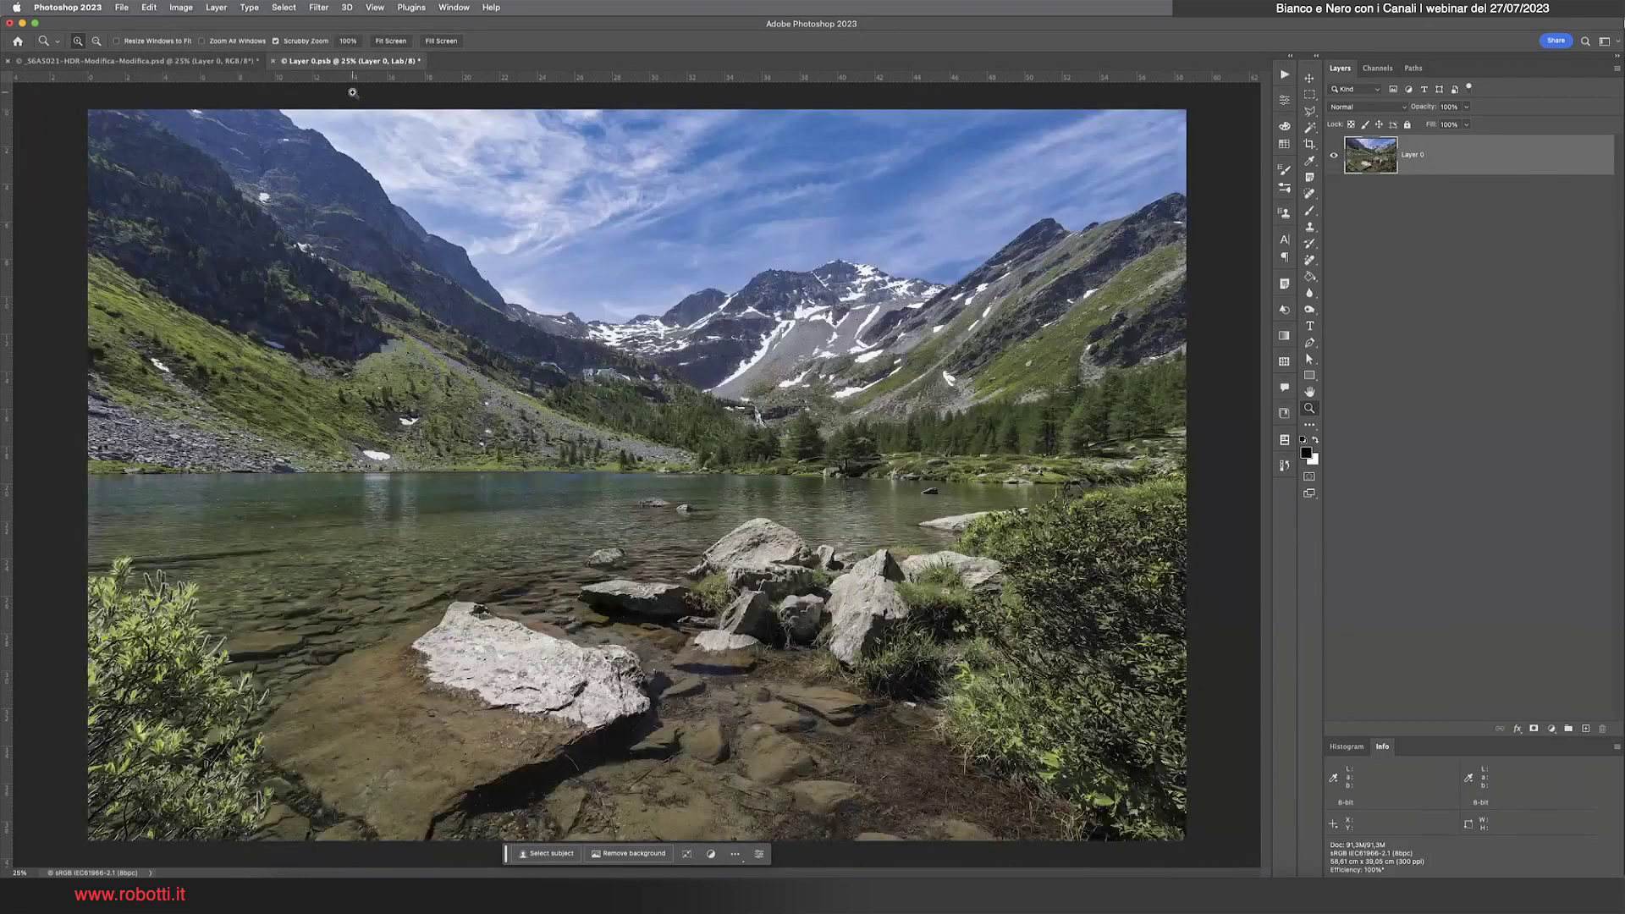
Copy the whole Lightness channel, then return to the Lab composite and deselect
{"action": "left_click", "coordinate": [1378, 68]}
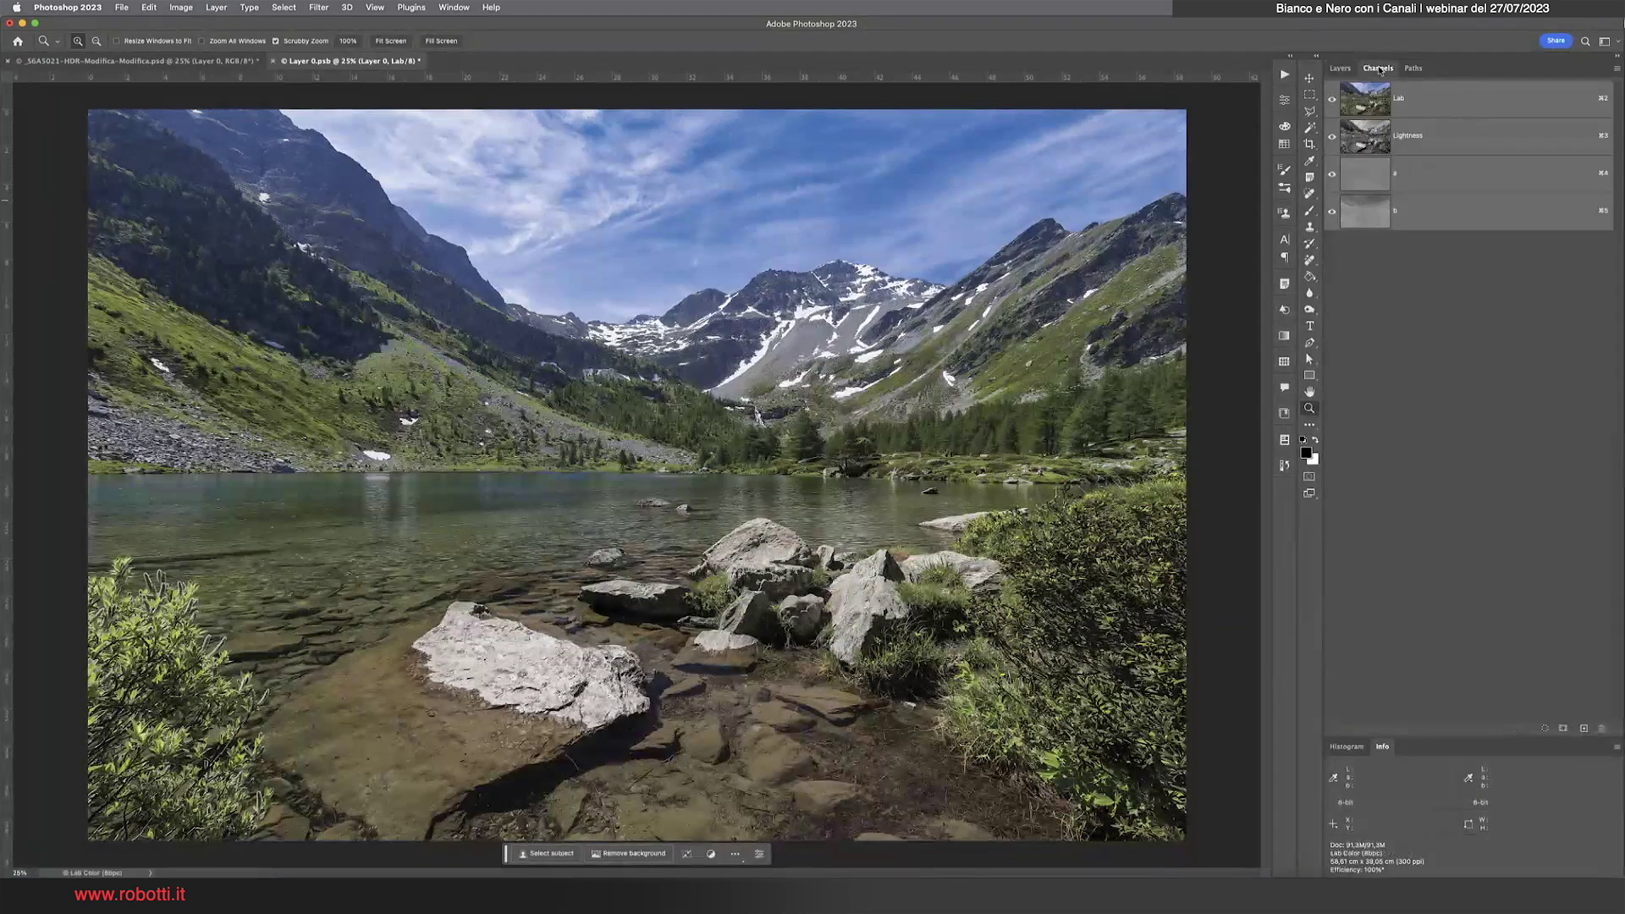
{"action": "left_click", "coordinate": [1427, 144]}
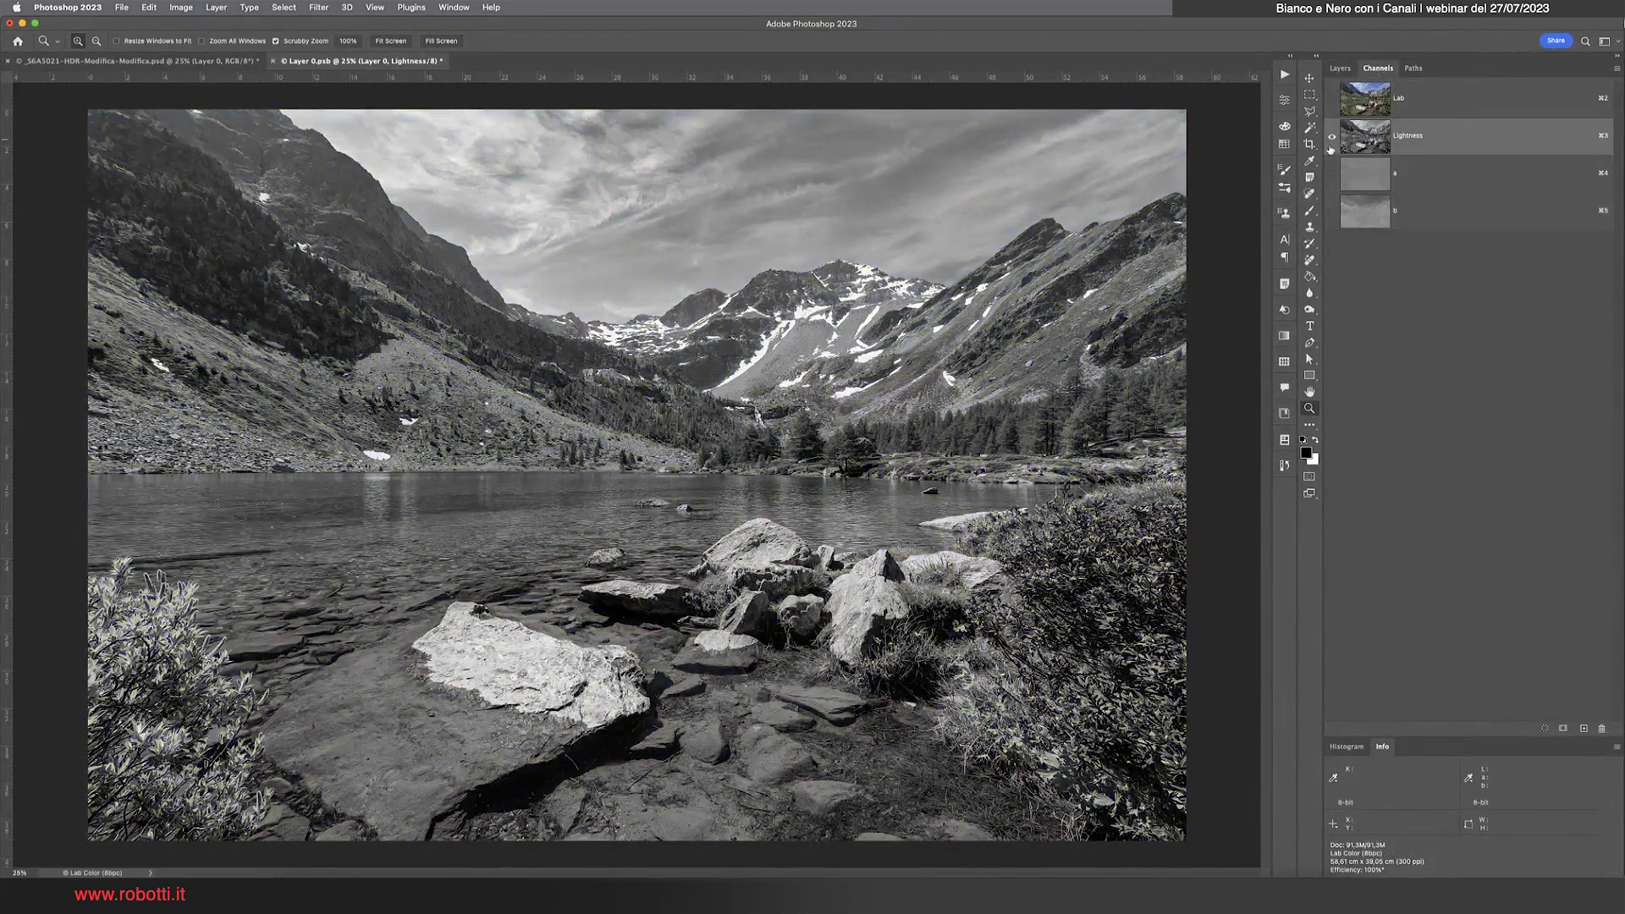
{"action": "left_click", "coordinate": [285, 8]}
{"action": "left_click", "coordinate": [287, 23]}
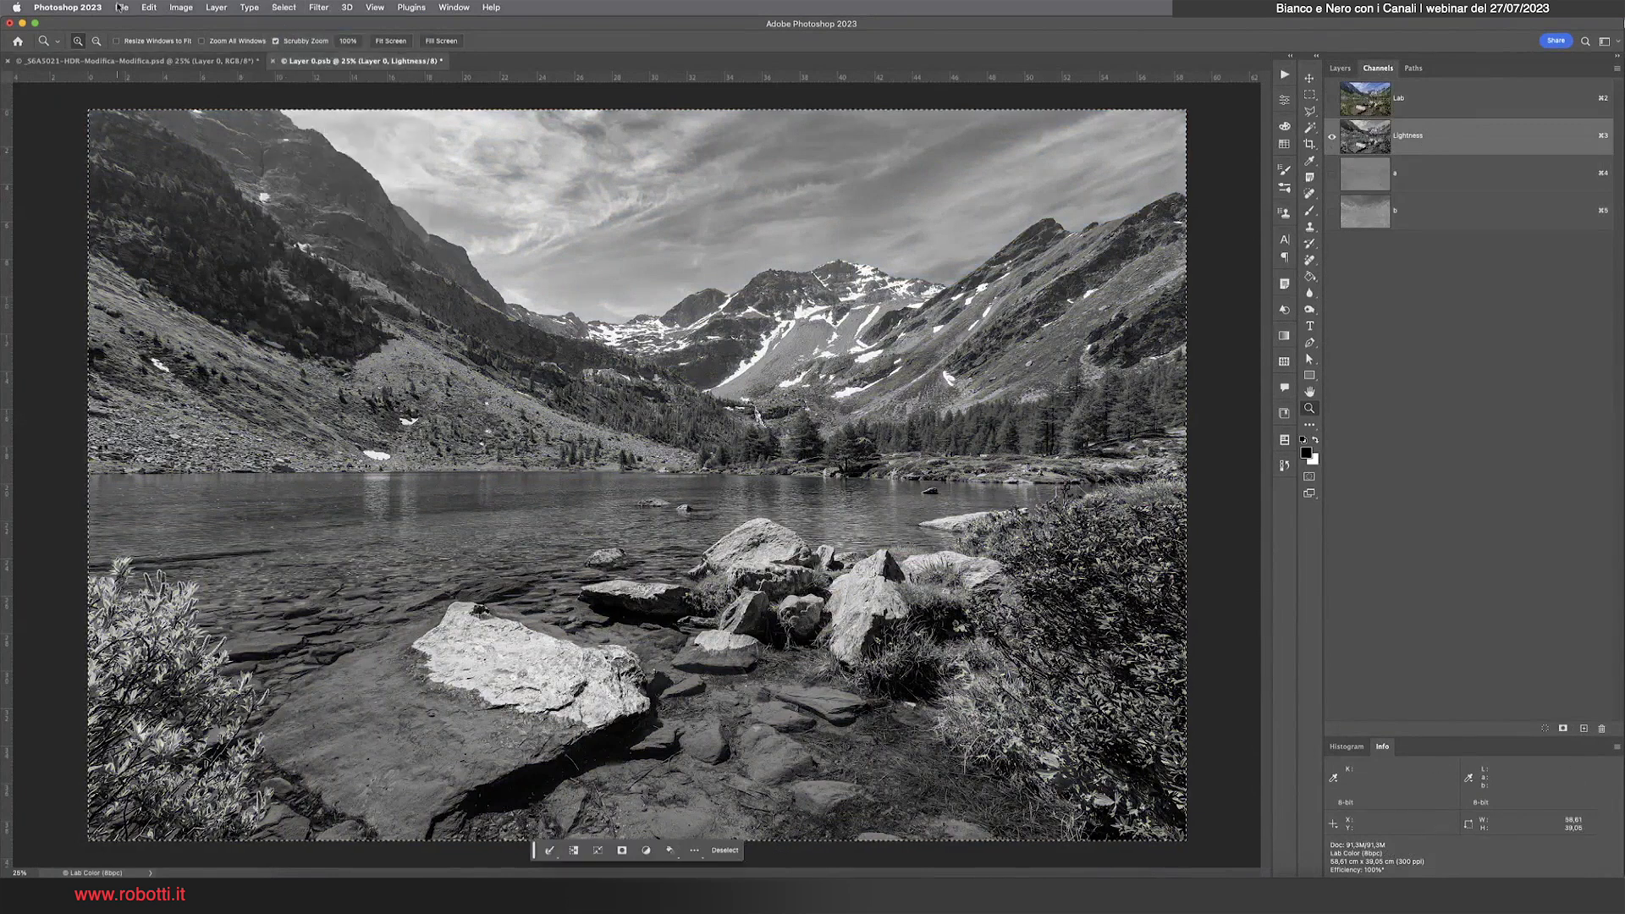
{"action": "left_click", "coordinate": [149, 8]}
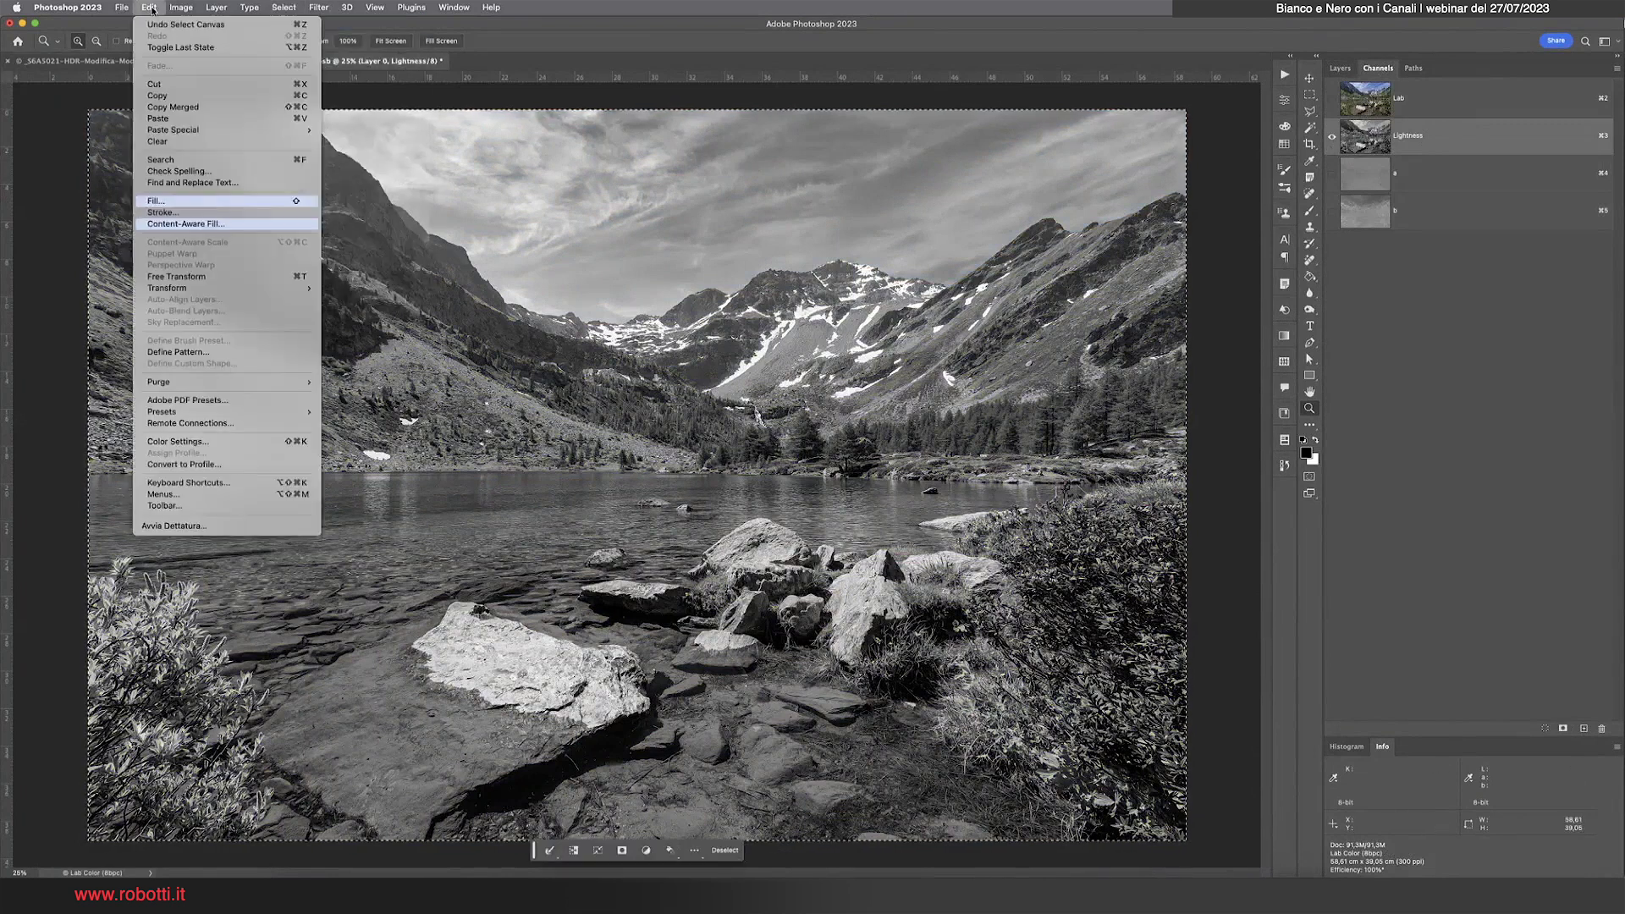
{"action": "left_click", "coordinate": [155, 97]}
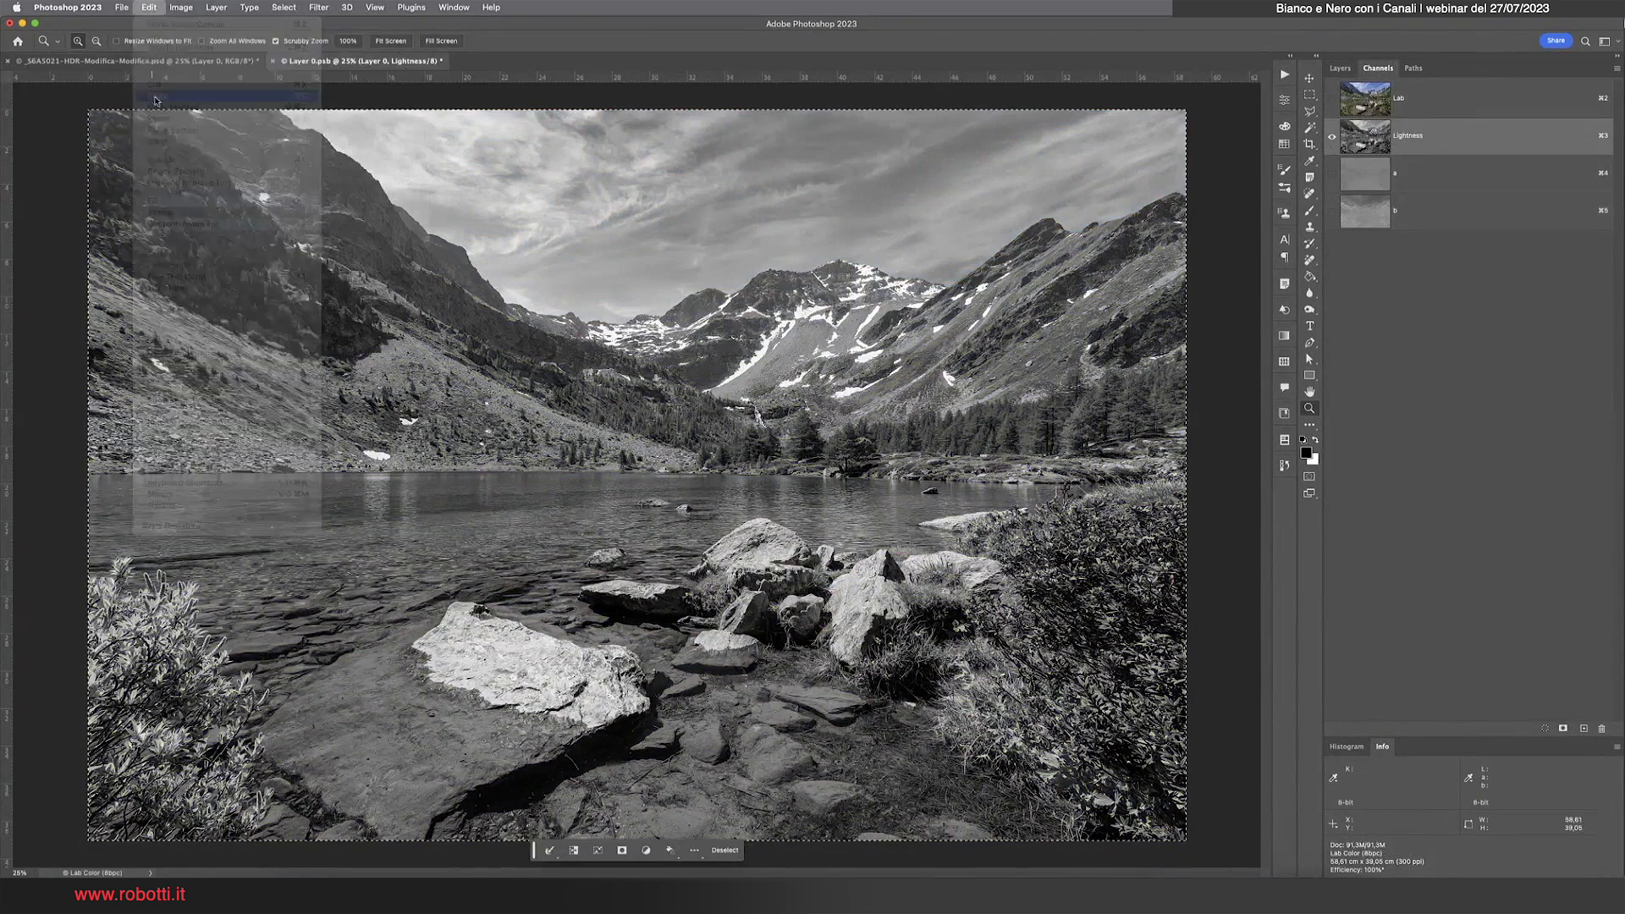
{"action": "left_click", "coordinate": [1452, 97]}
{"action": "left_click", "coordinate": [1340, 68]}
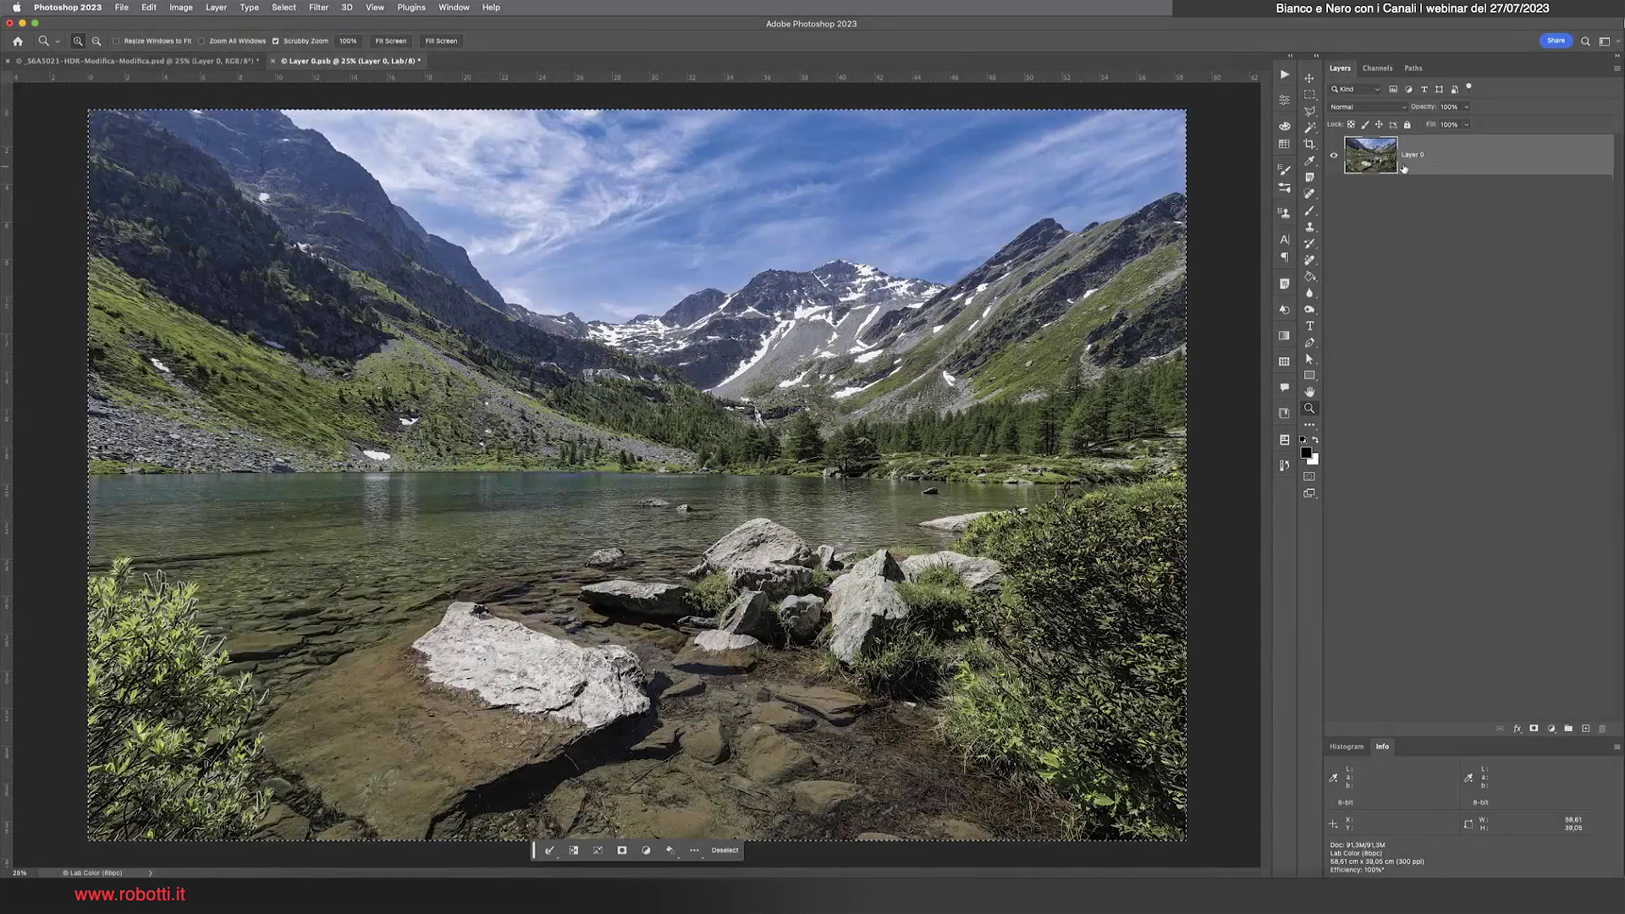
{"action": "left_click", "coordinate": [284, 7]}
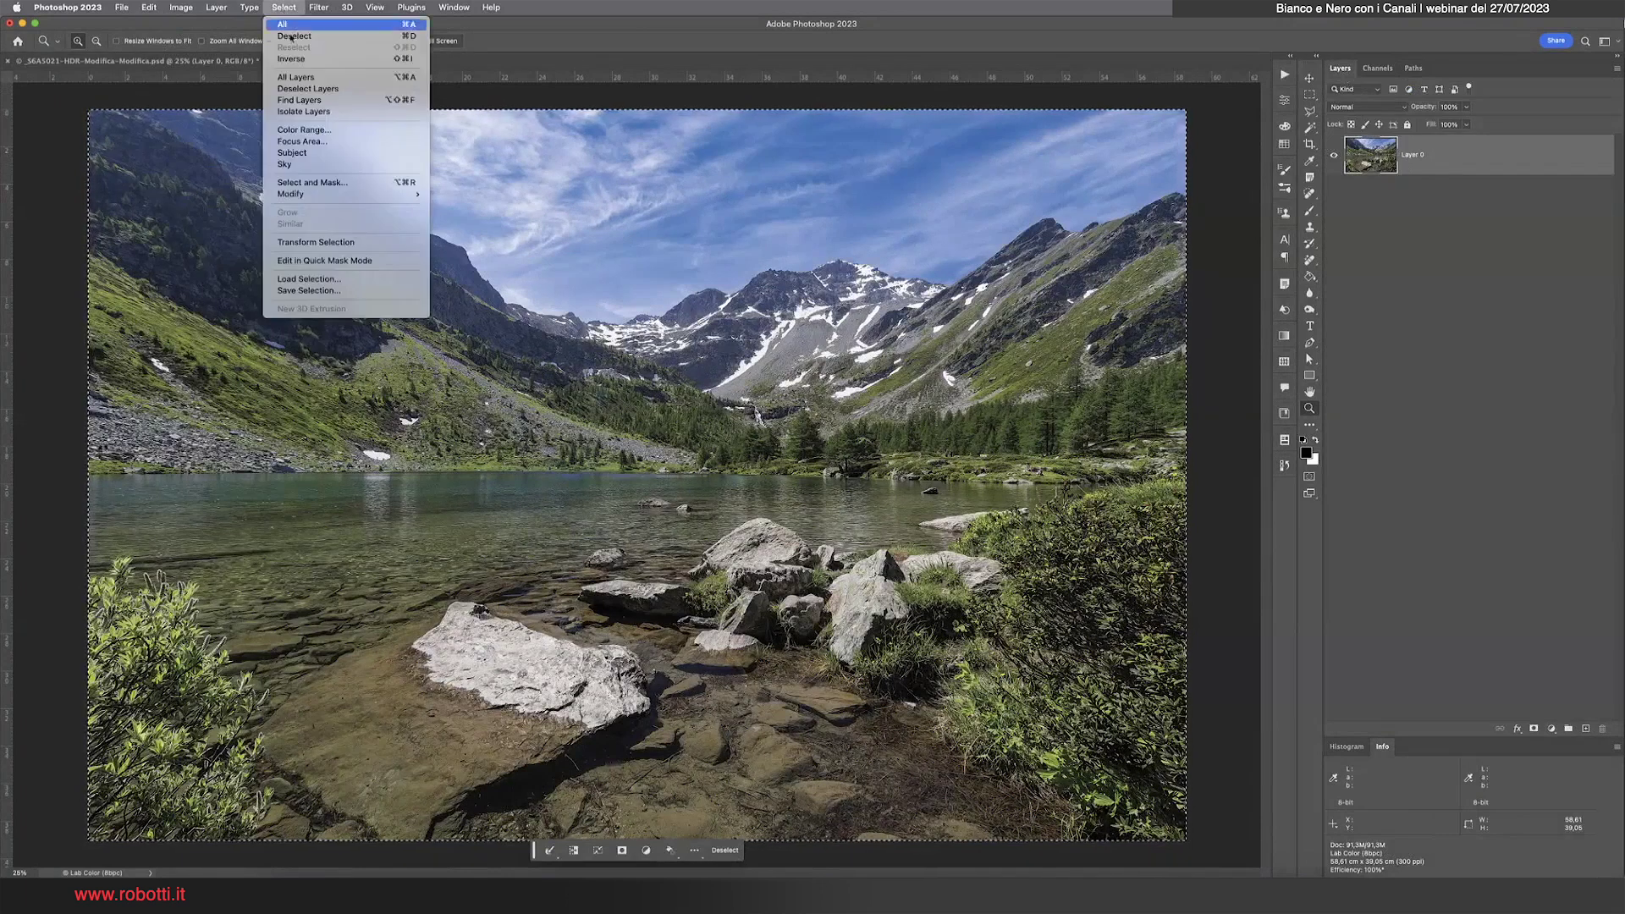
{"action": "left_click", "coordinate": [293, 36]}
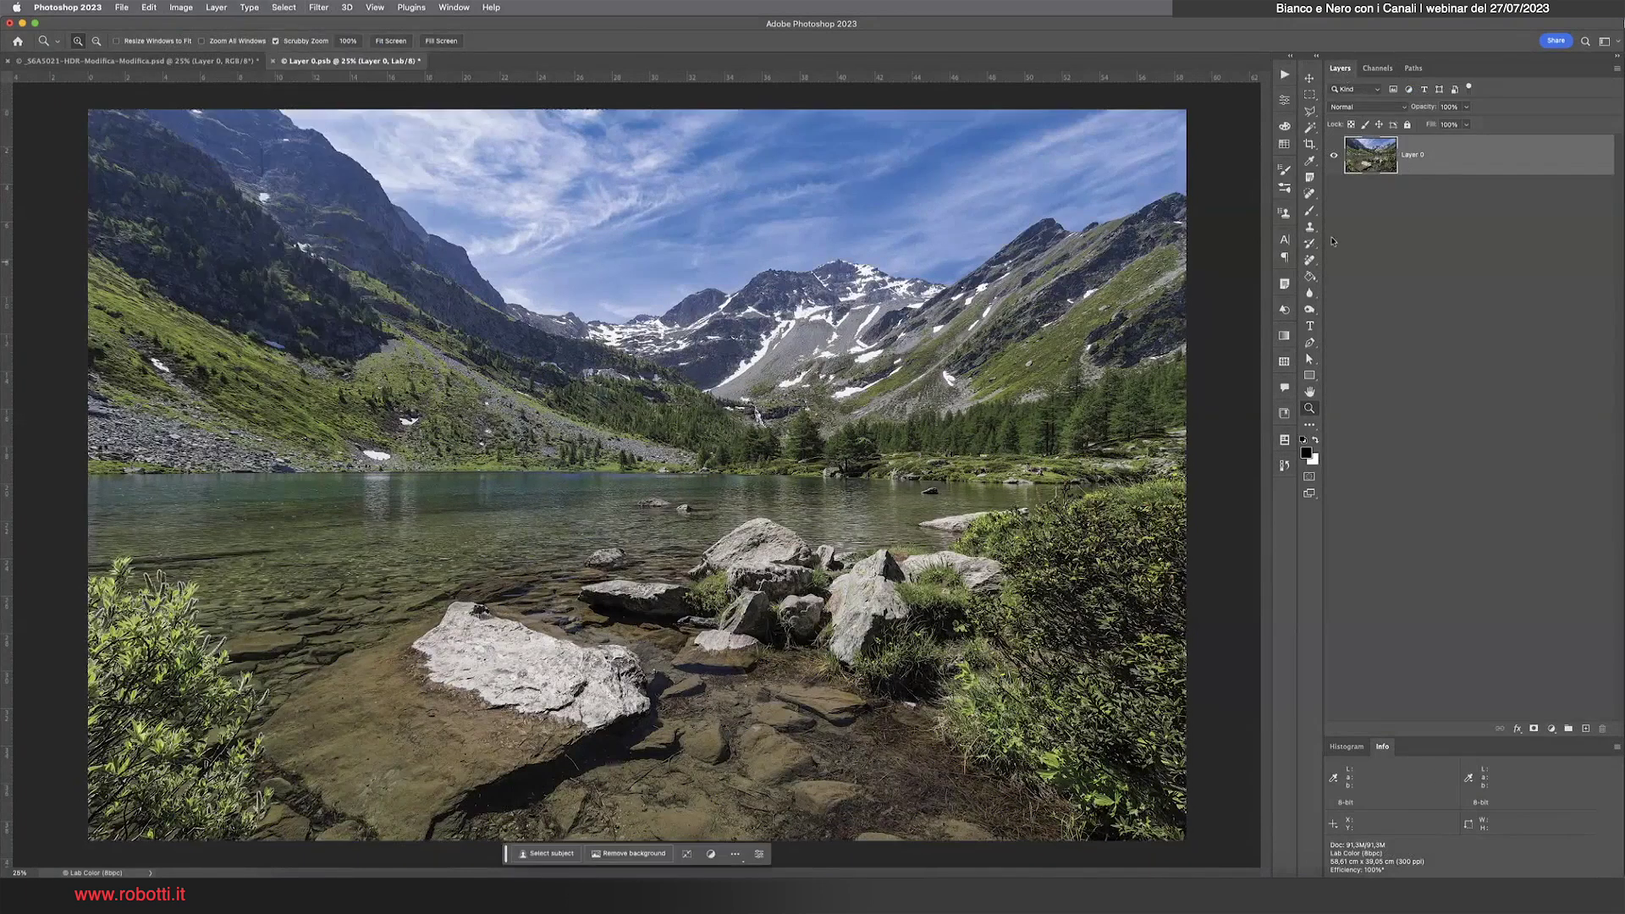
Rename the layer to 'Lab', then save and close Layer 0.psb
{"action": "double_click", "coordinate": [1414, 157]}
{"action": "type", "text": "Lab"}
{"action": "key", "text": "Return"}
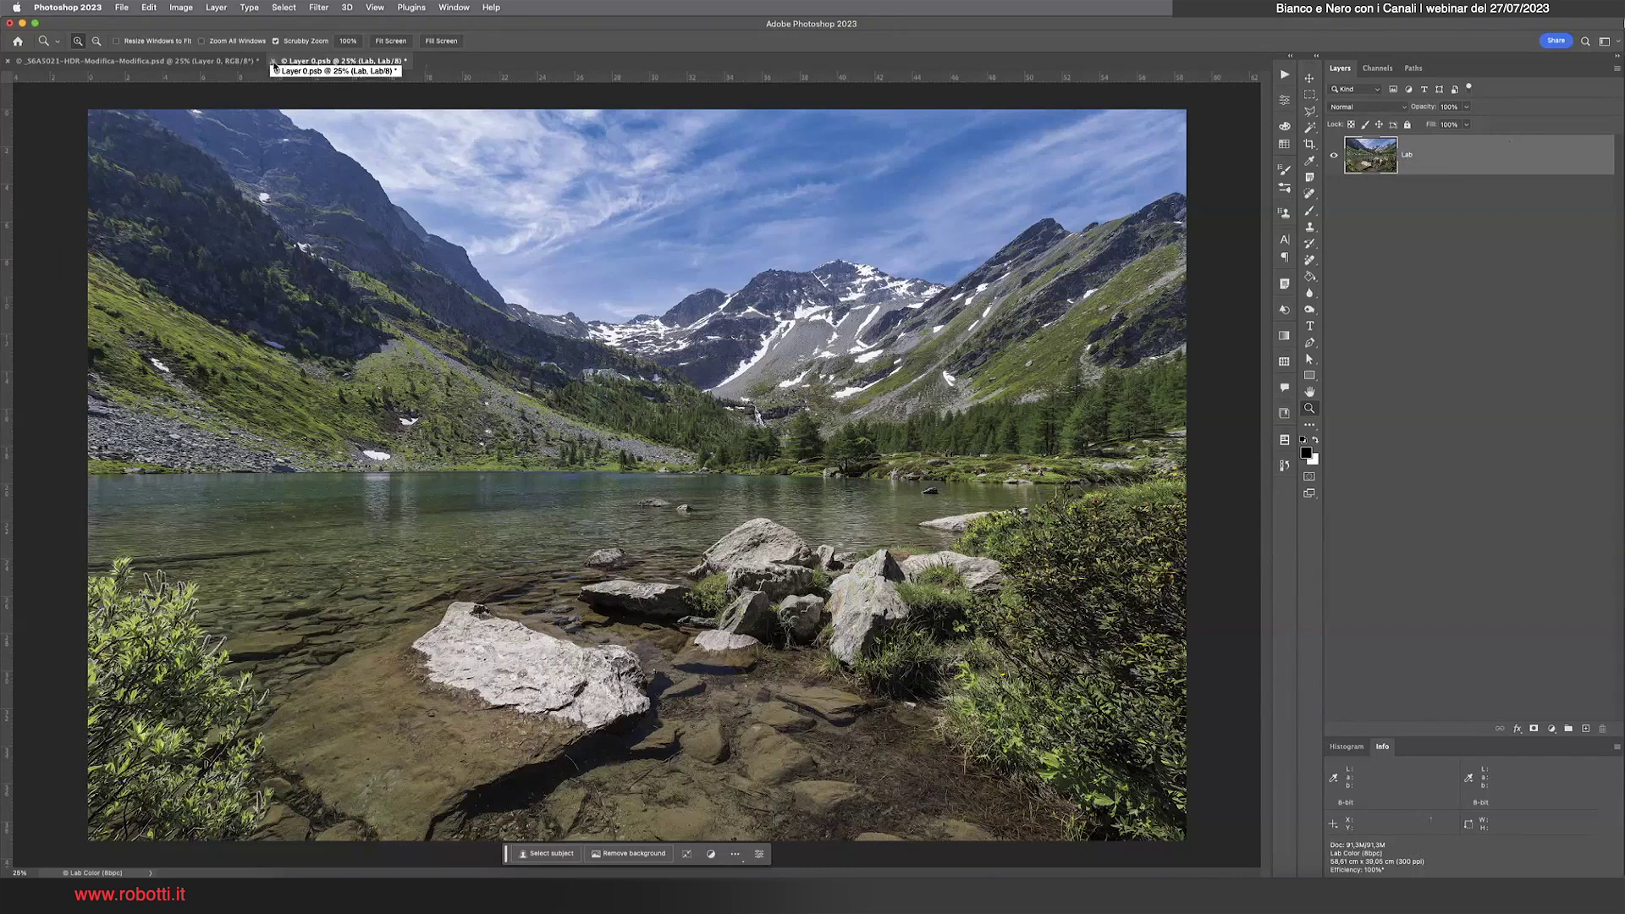
{"action": "left_click", "coordinate": [273, 62]}
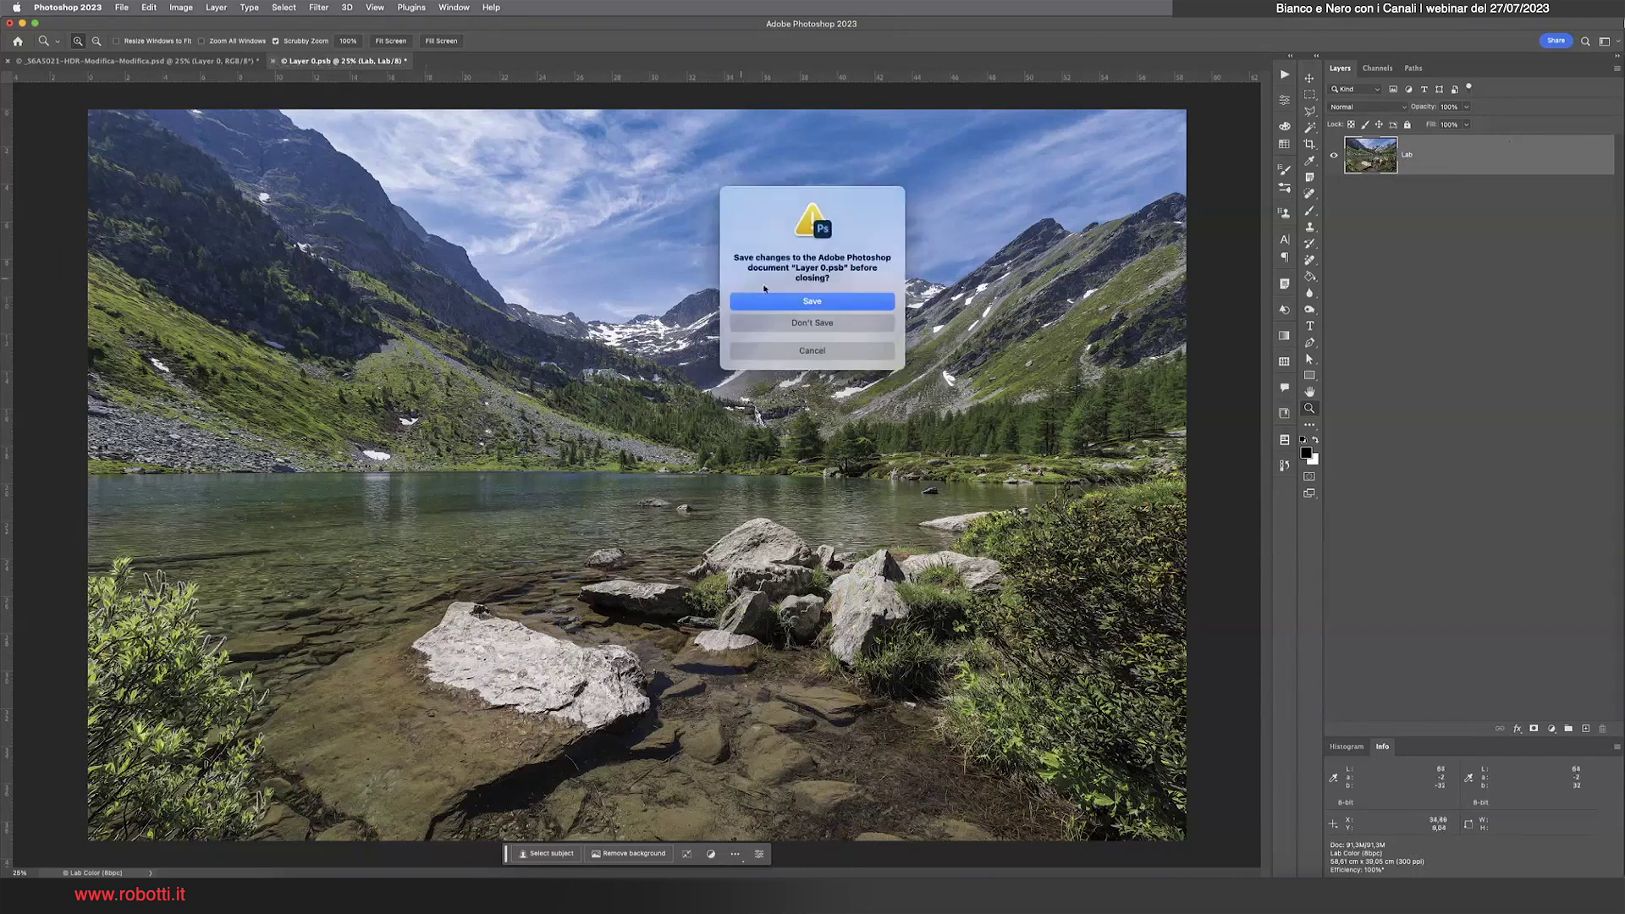
{"action": "left_click", "coordinate": [785, 303]}
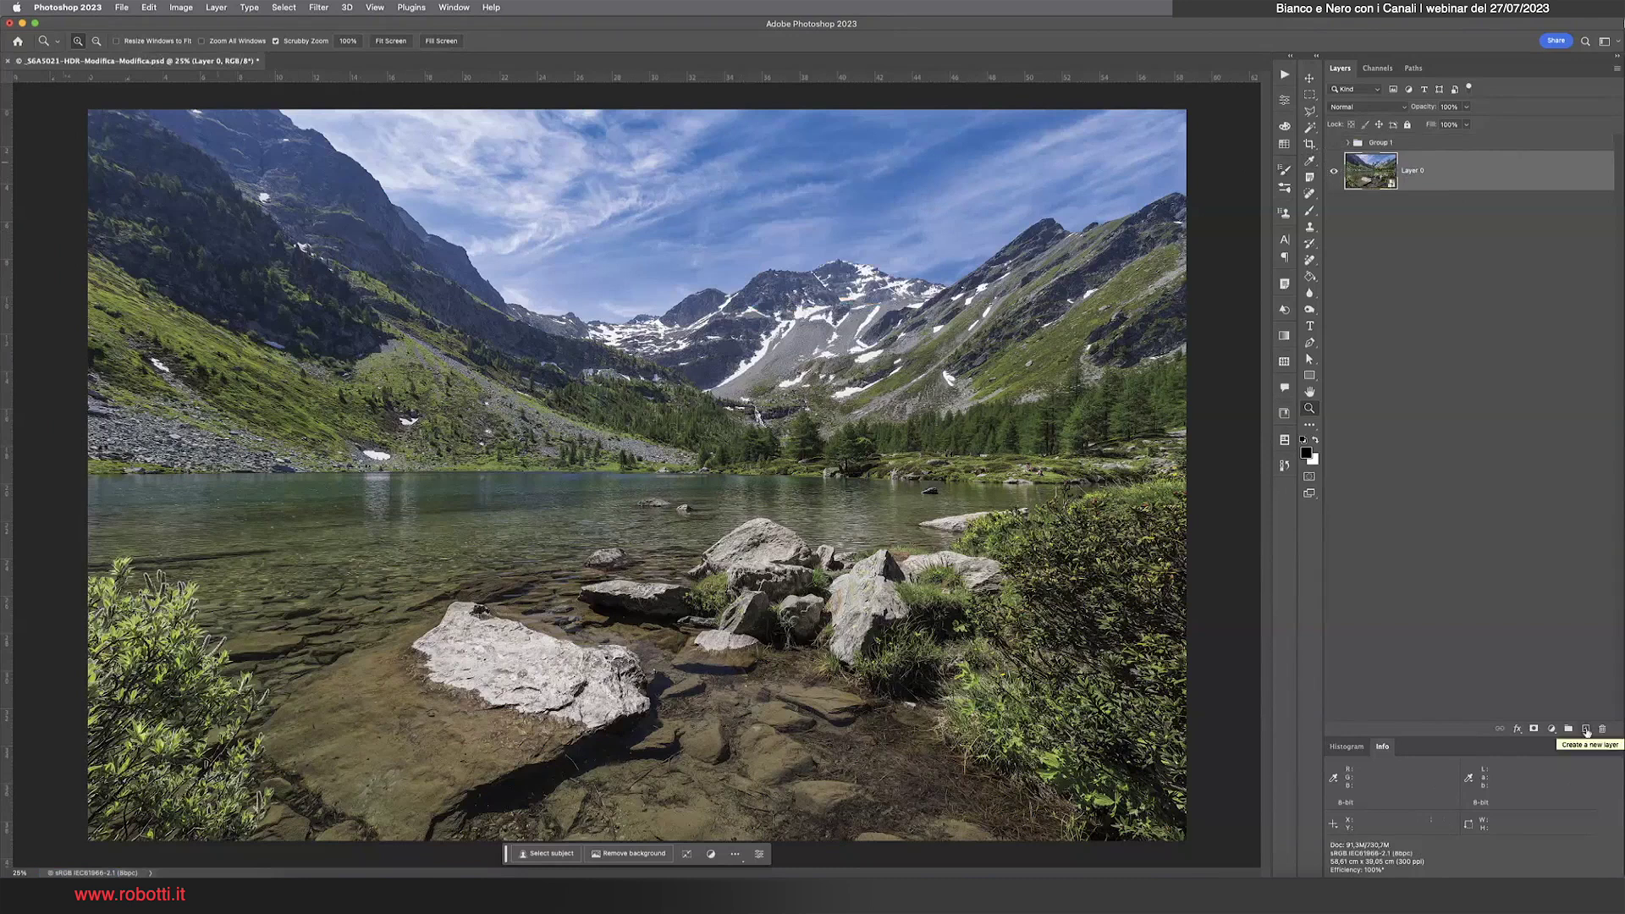
Paste the Lightness channel into a new Layer 1, then select Layer 0 and hide Layer 1
{"action": "left_click", "coordinate": [1586, 730]}
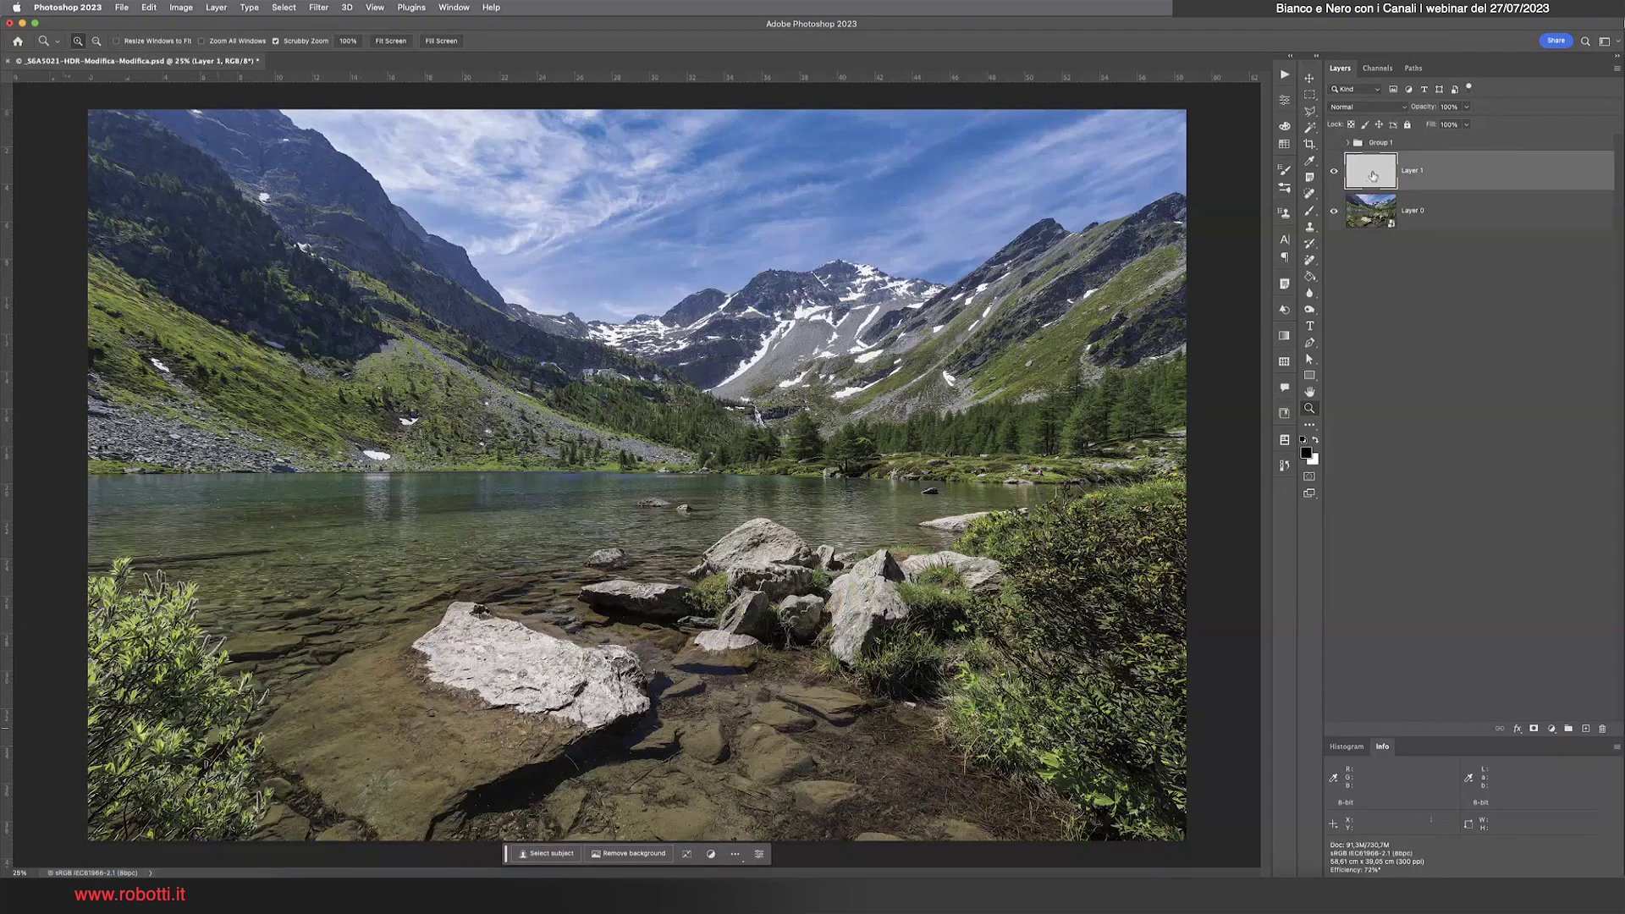
{"action": "left_click", "coordinate": [181, 7]}
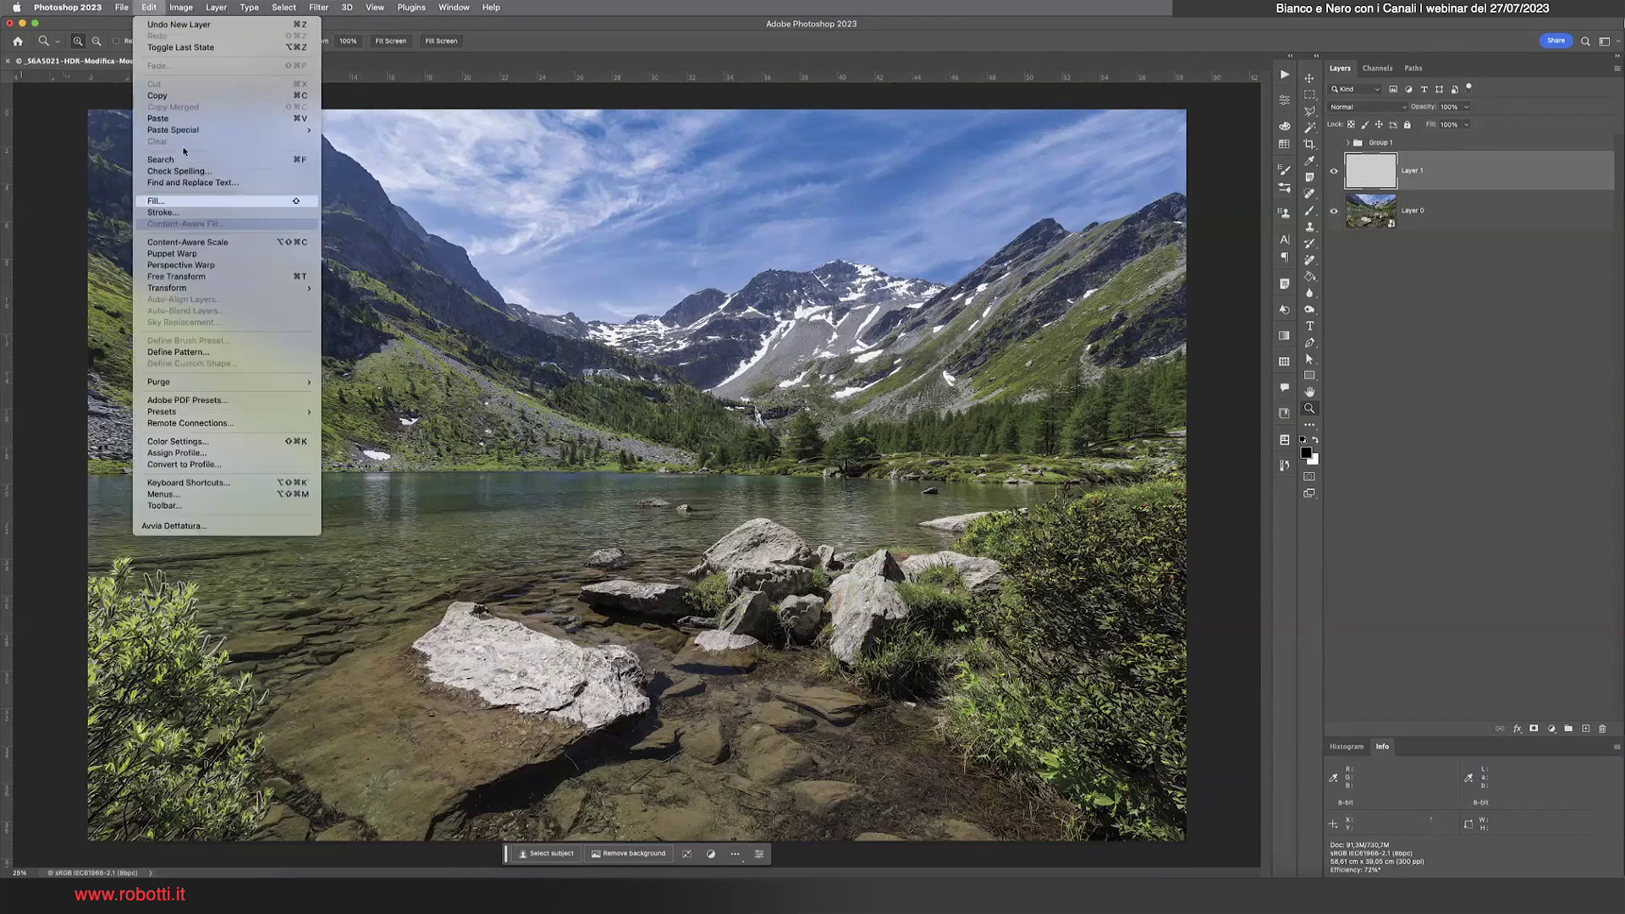
{"action": "left_click", "coordinate": [173, 117]}
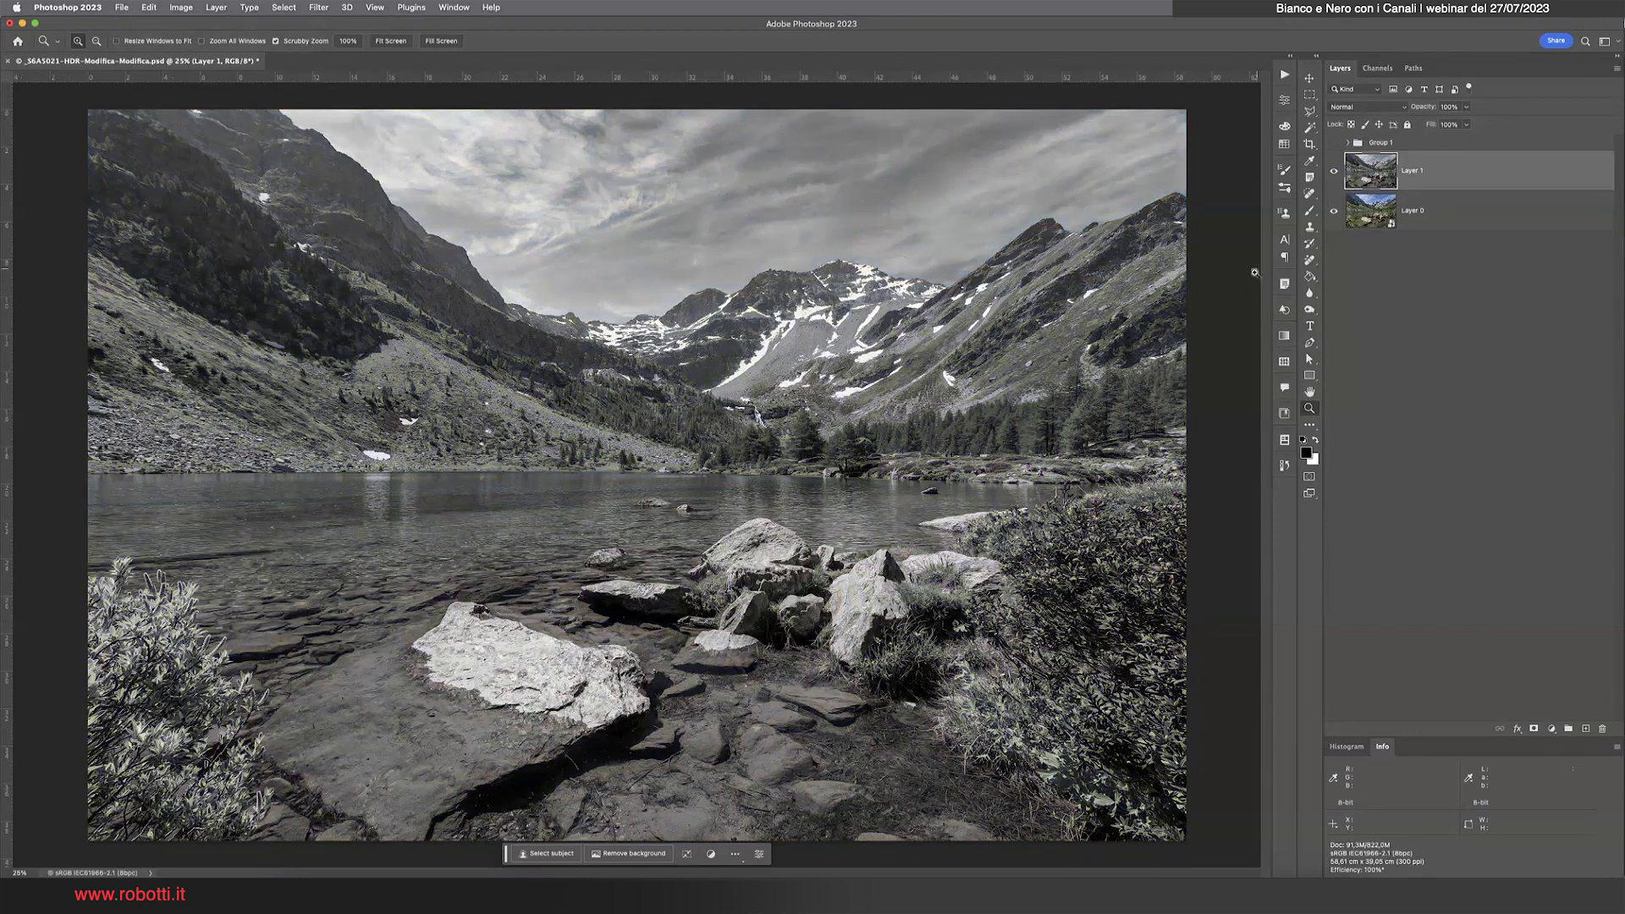
{"action": "left_click", "coordinate": [1363, 207]}
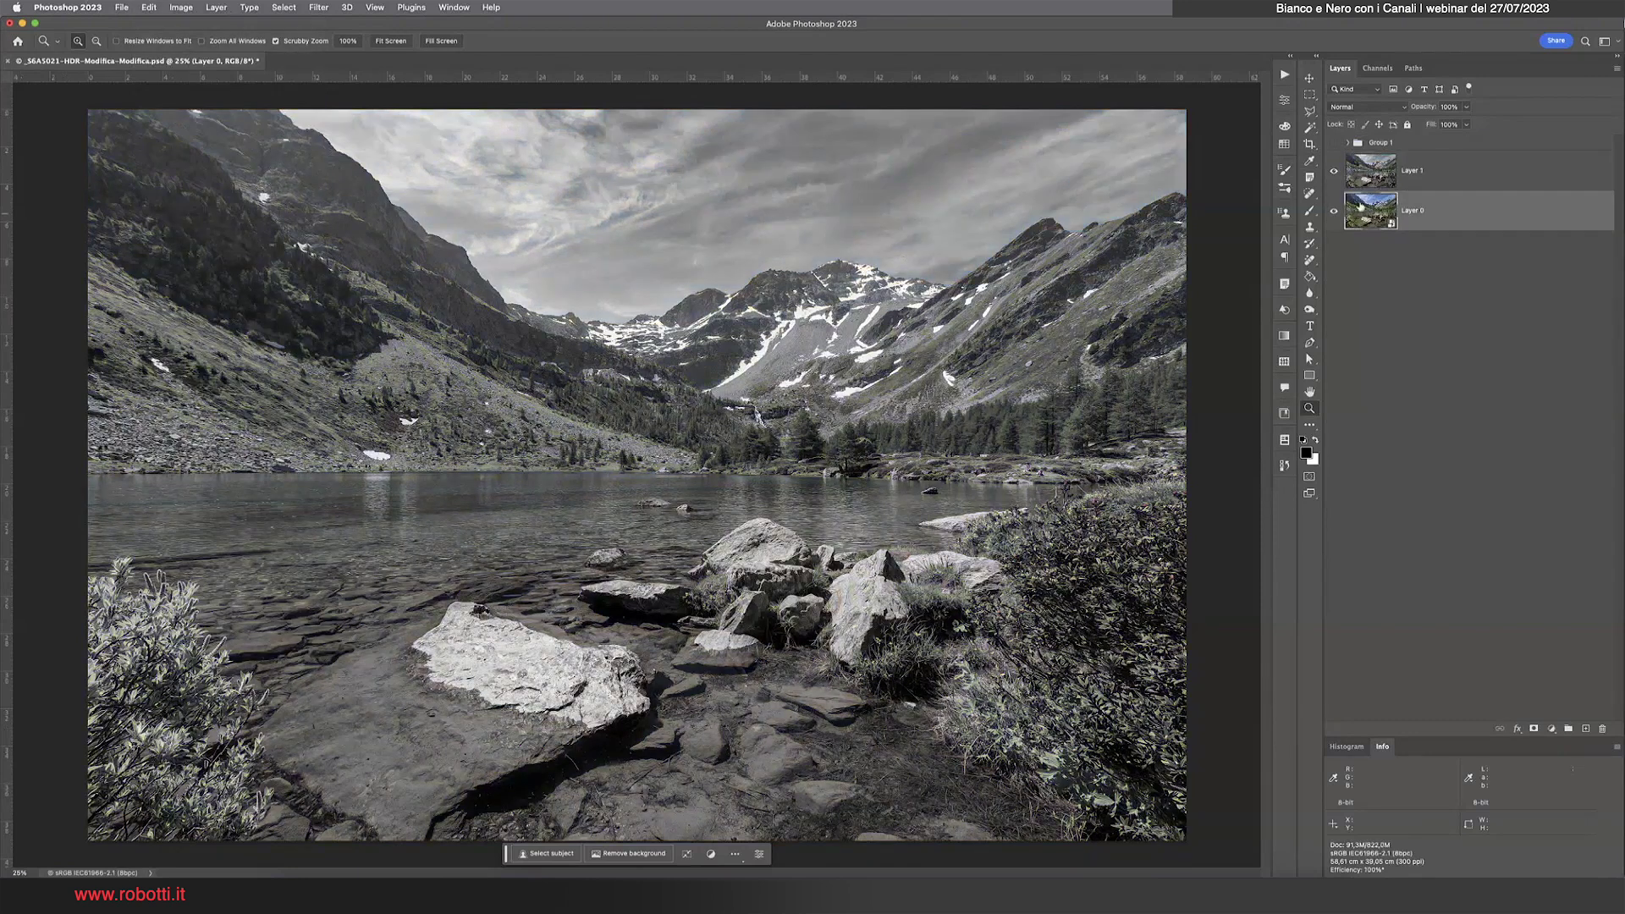
{"action": "left_click", "coordinate": [1334, 172]}
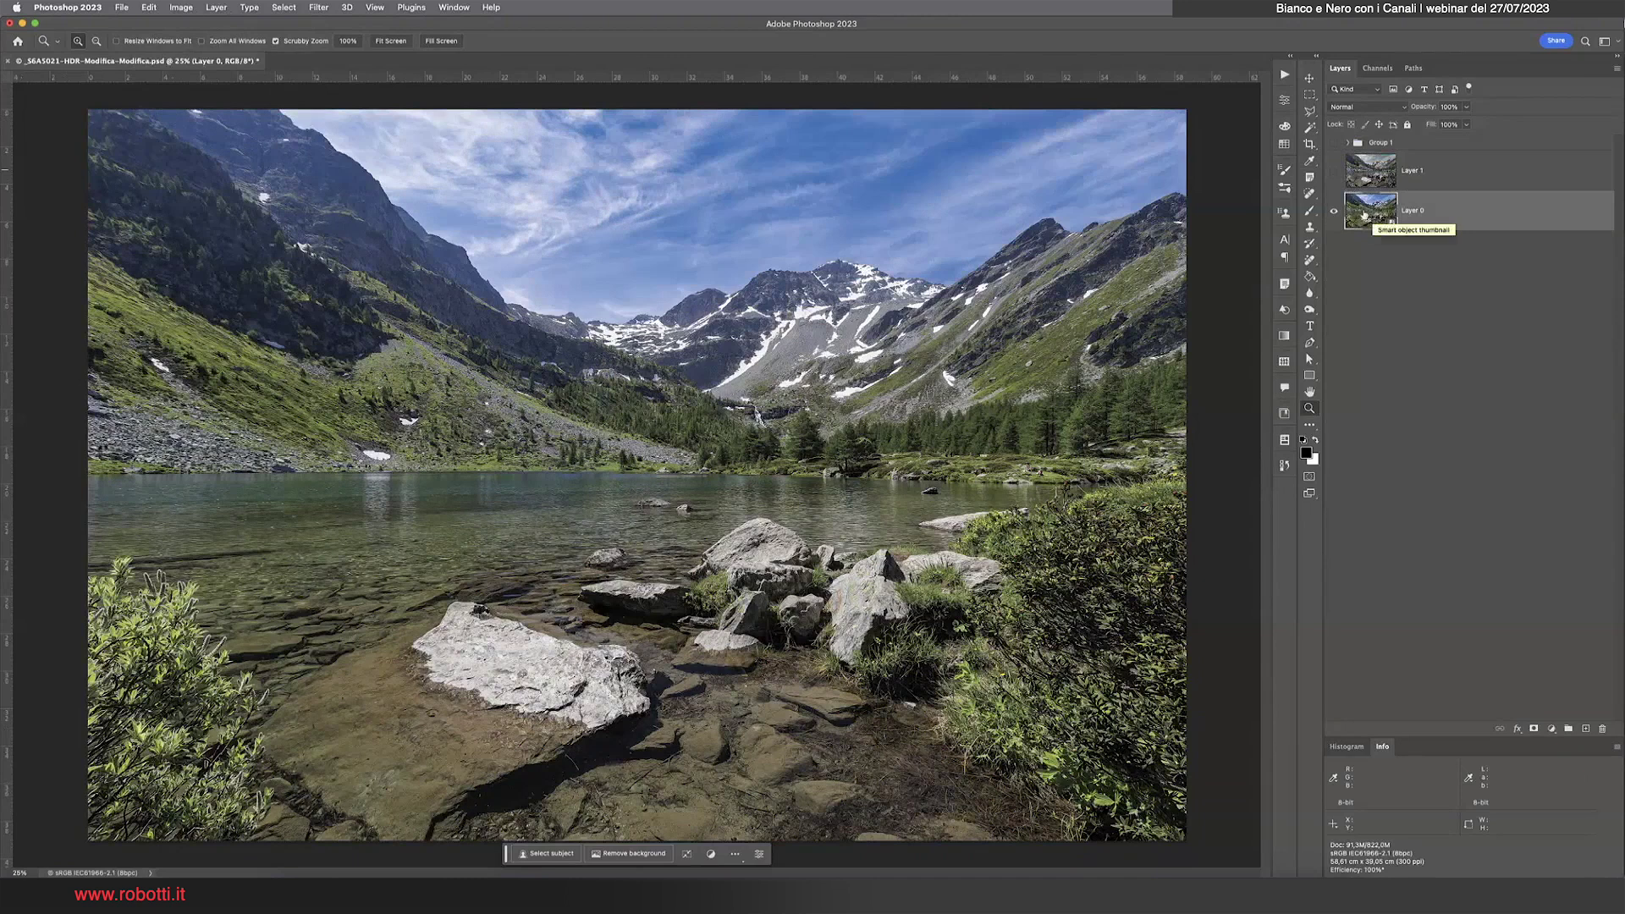
Convert the Lab layer to a smart object and open its contents as Lab.psb
{"action": "double_click", "coordinate": [1372, 216]}
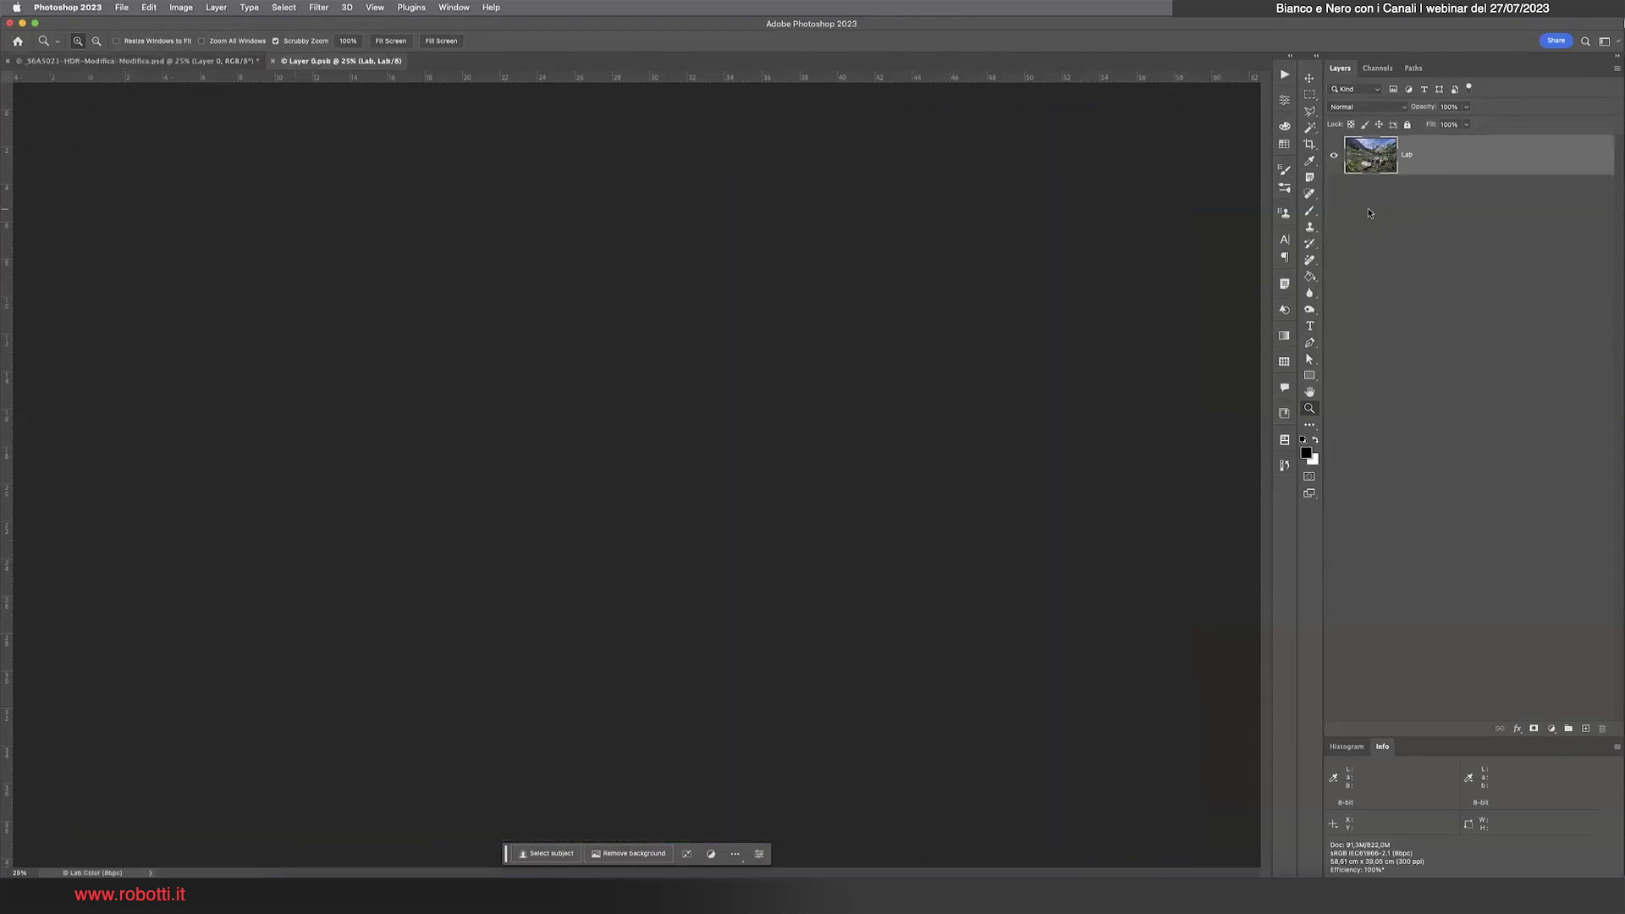
{"action": "right_click", "coordinate": [1452, 156]}
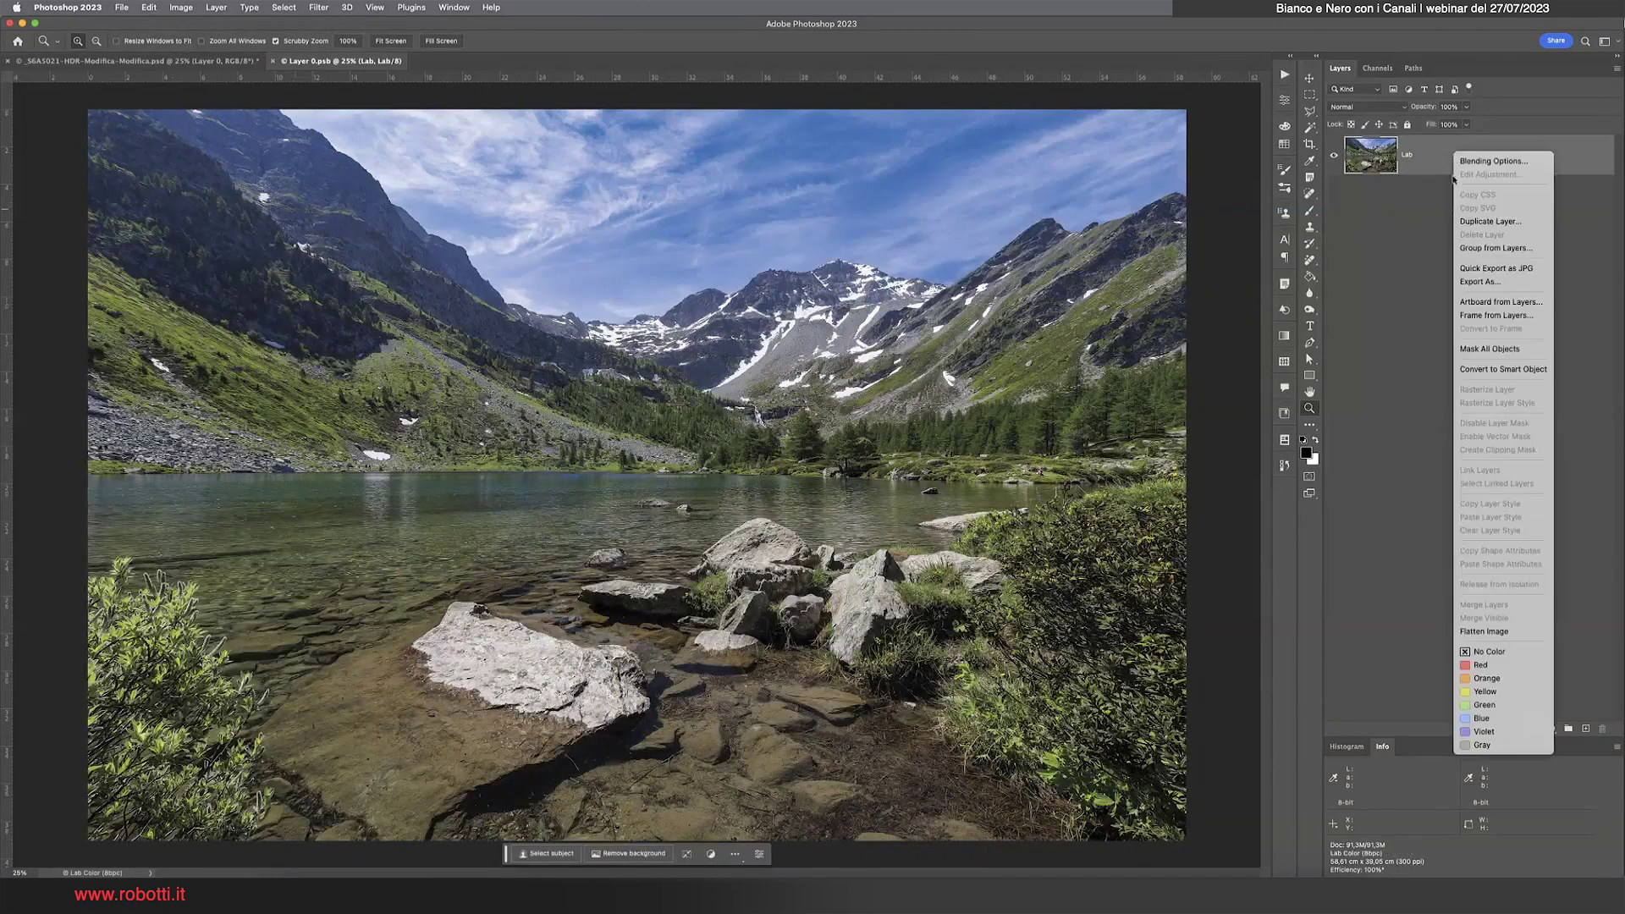
{"action": "left_click", "coordinate": [1505, 371]}
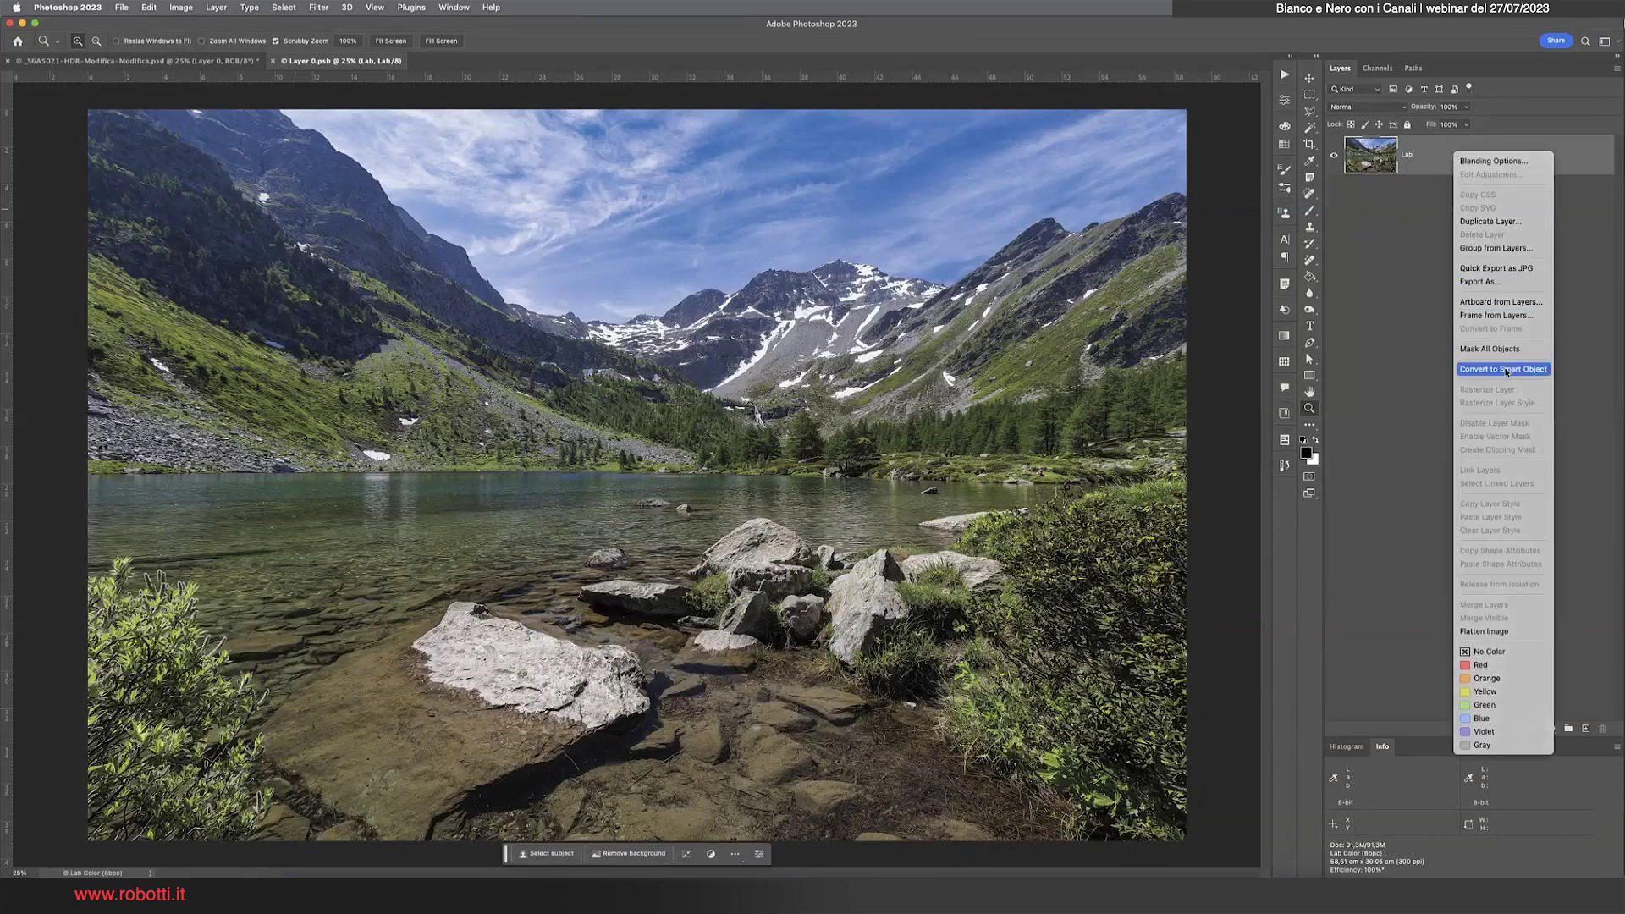
{"action": "double_click", "coordinate": [1375, 160]}
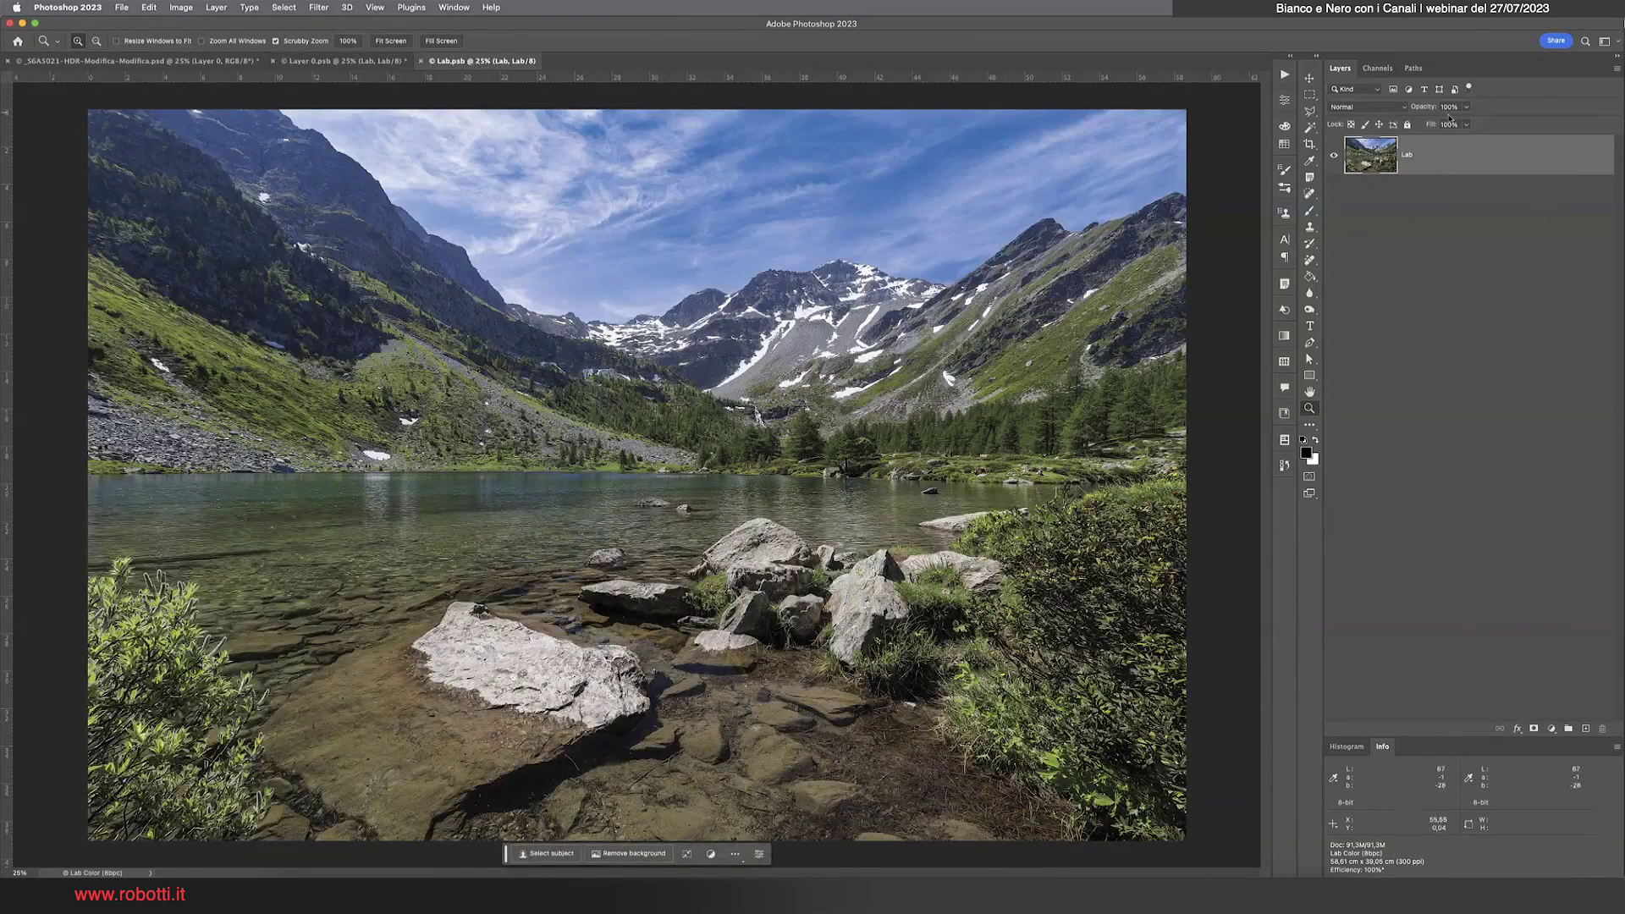
Rename the Lab.psb layer to CMYK and show its Lab channels
{"action": "double_click", "coordinate": [1406, 157]}
{"action": "type", "text": "C"}
{"action": "key", "text": "Return"}
{"action": "left_click", "coordinate": [1378, 68]}
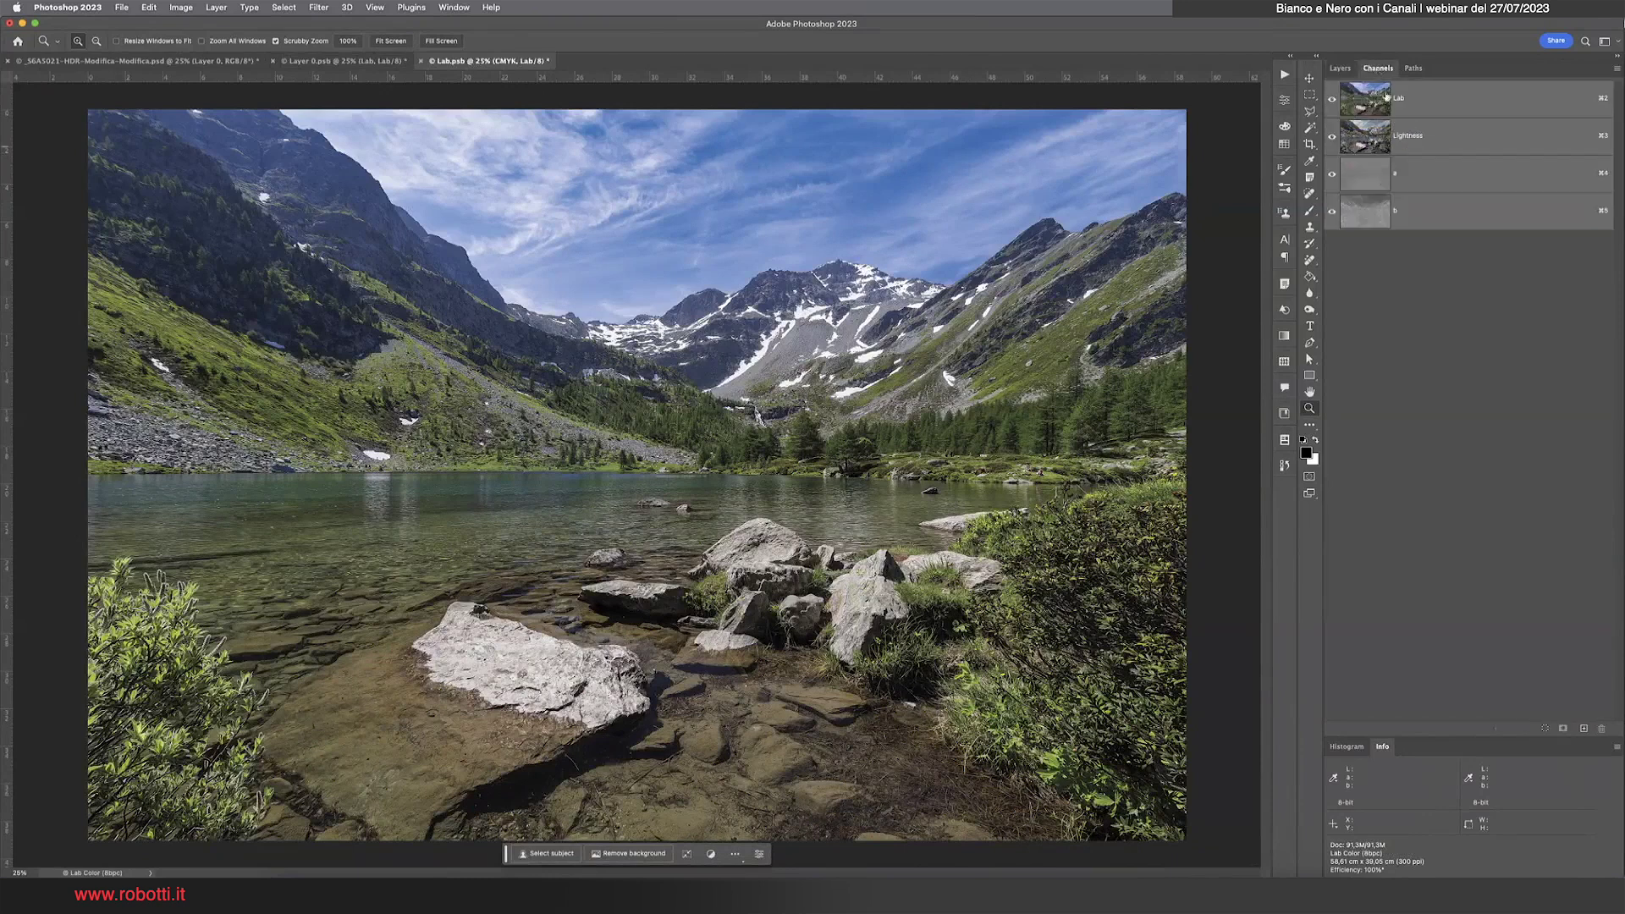
Convert the Lab.psb document to CMYK Color mode, accepting the warning
{"action": "left_click", "coordinate": [1340, 68]}
{"action": "left_click", "coordinate": [180, 9]}
{"action": "mouse_move", "coordinate": [186, 24]}
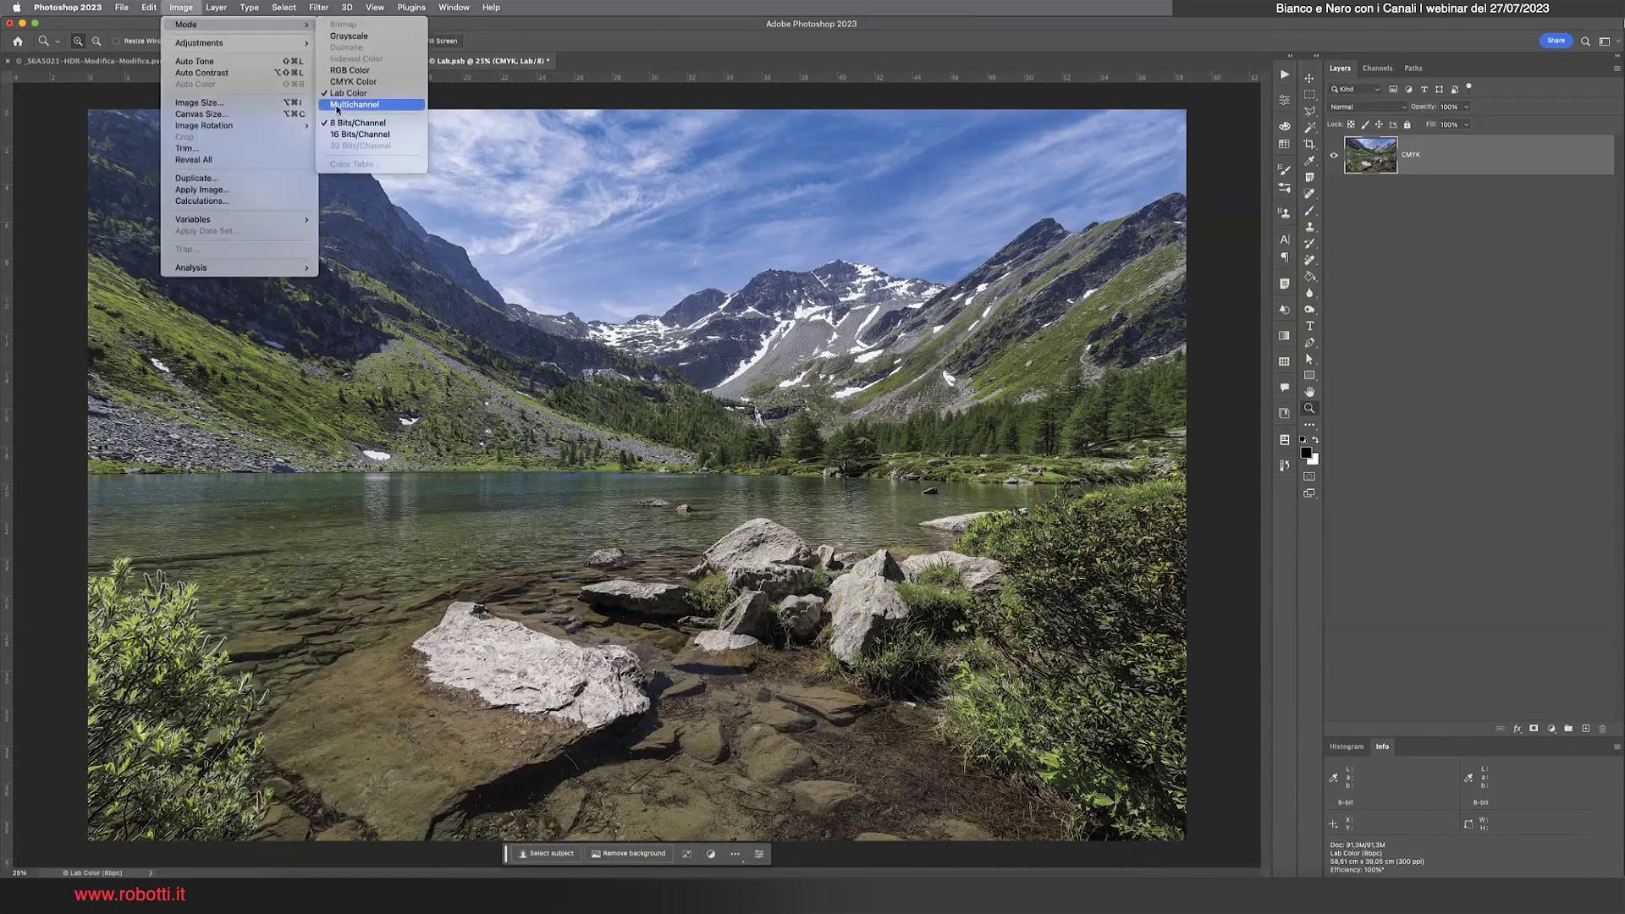
{"action": "left_click", "coordinate": [339, 82]}
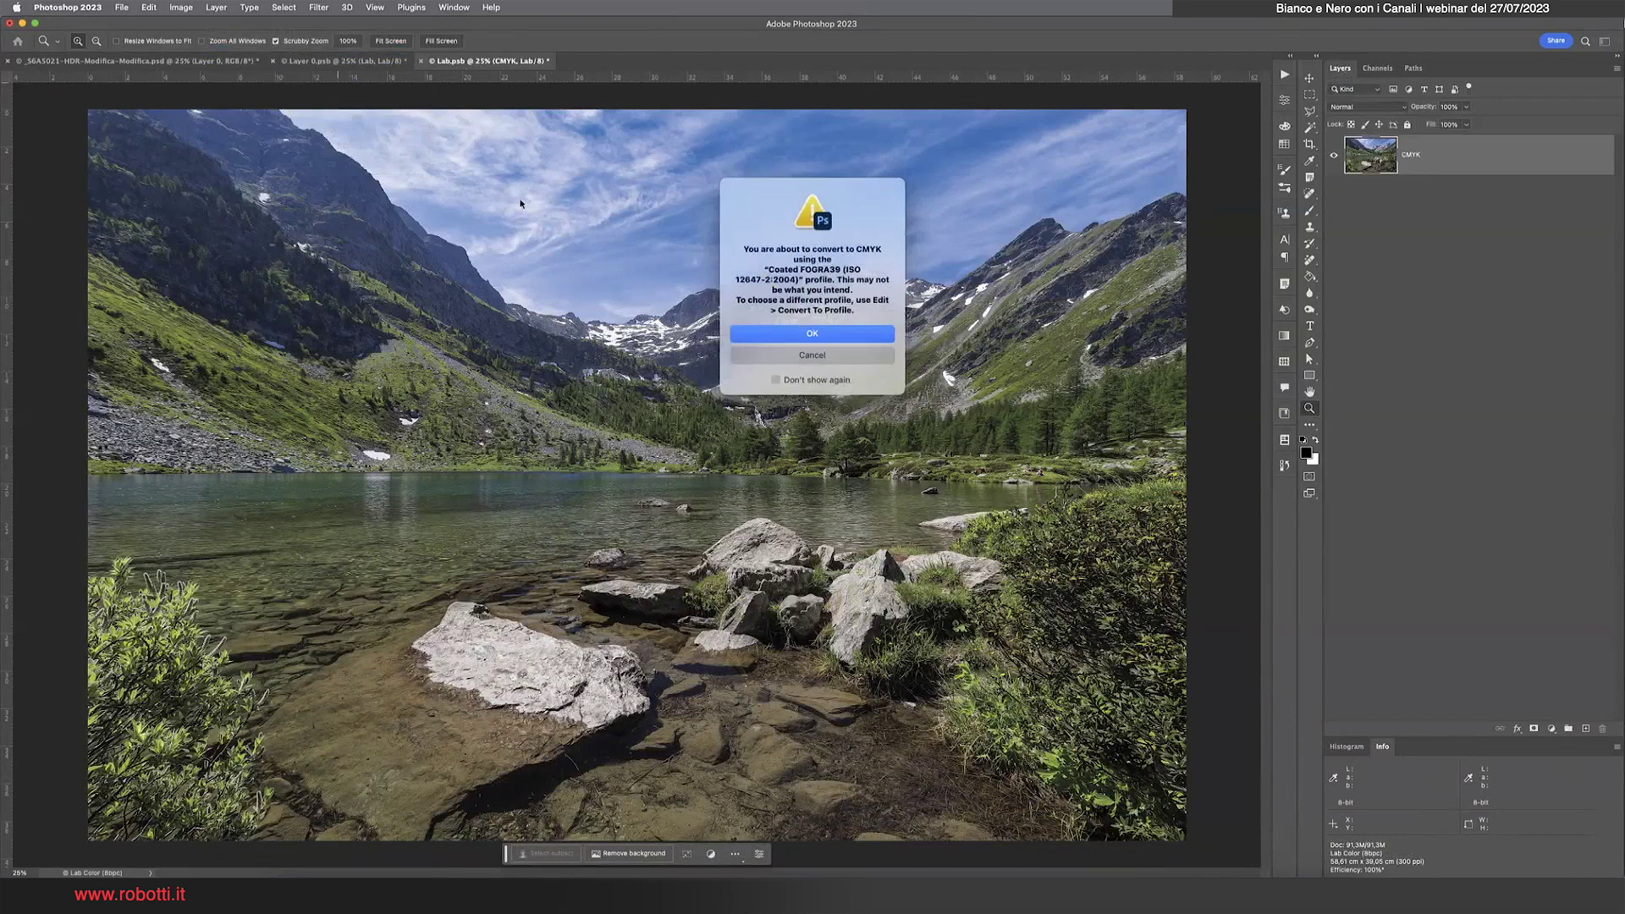
{"action": "left_click", "coordinate": [786, 328]}
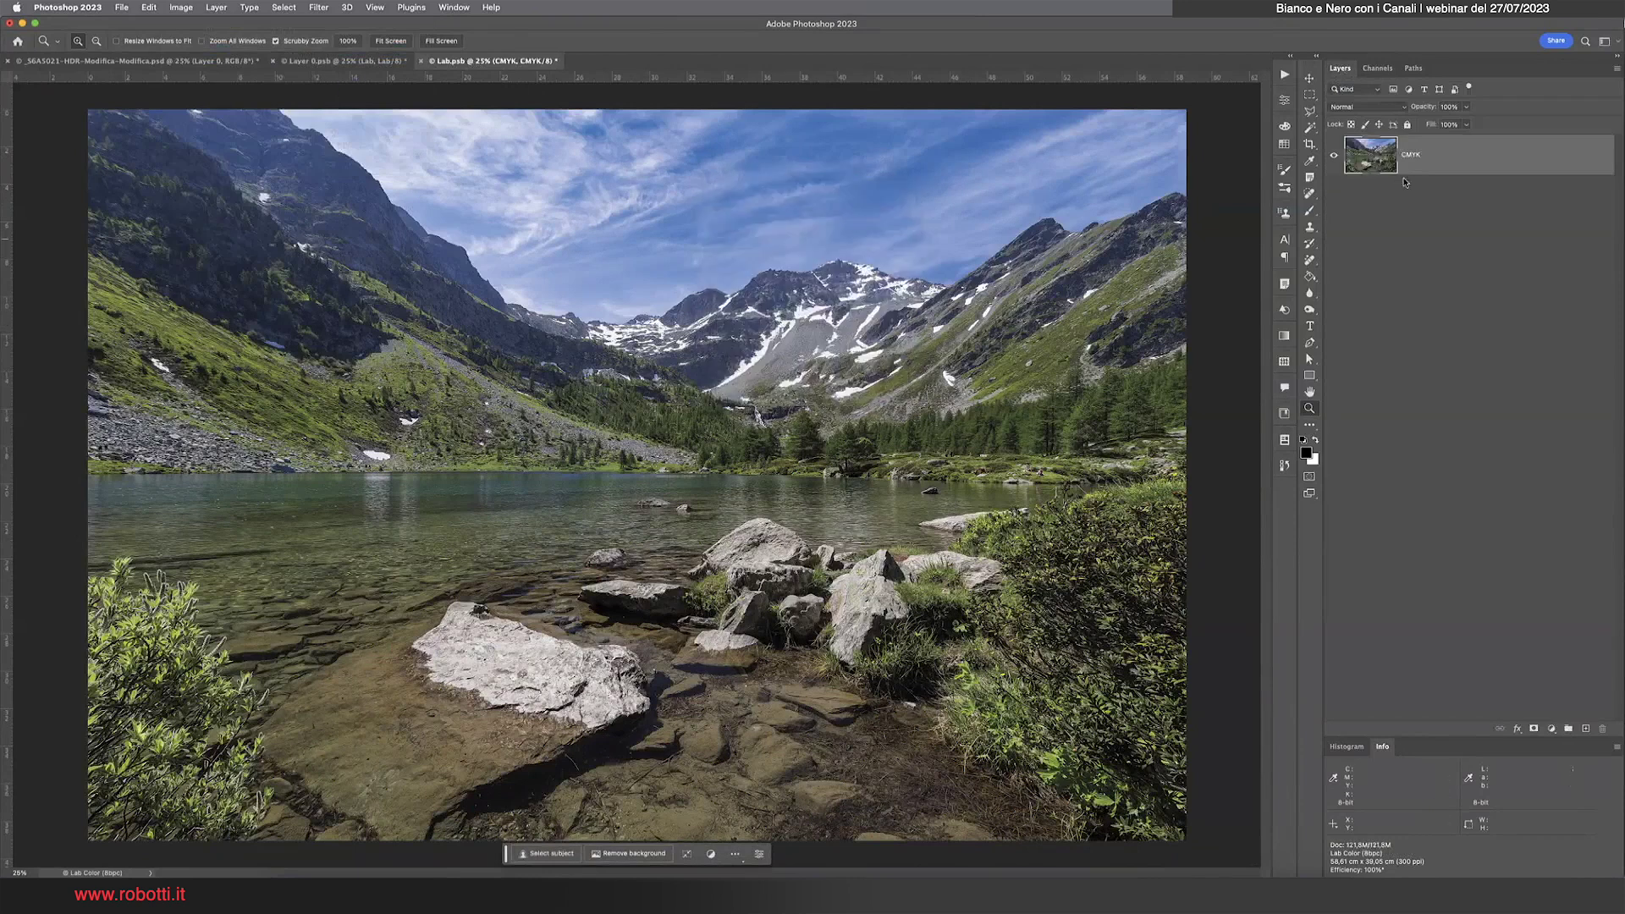
Select the whole Magenta channel and copy it
{"action": "left_click", "coordinate": [1383, 71]}
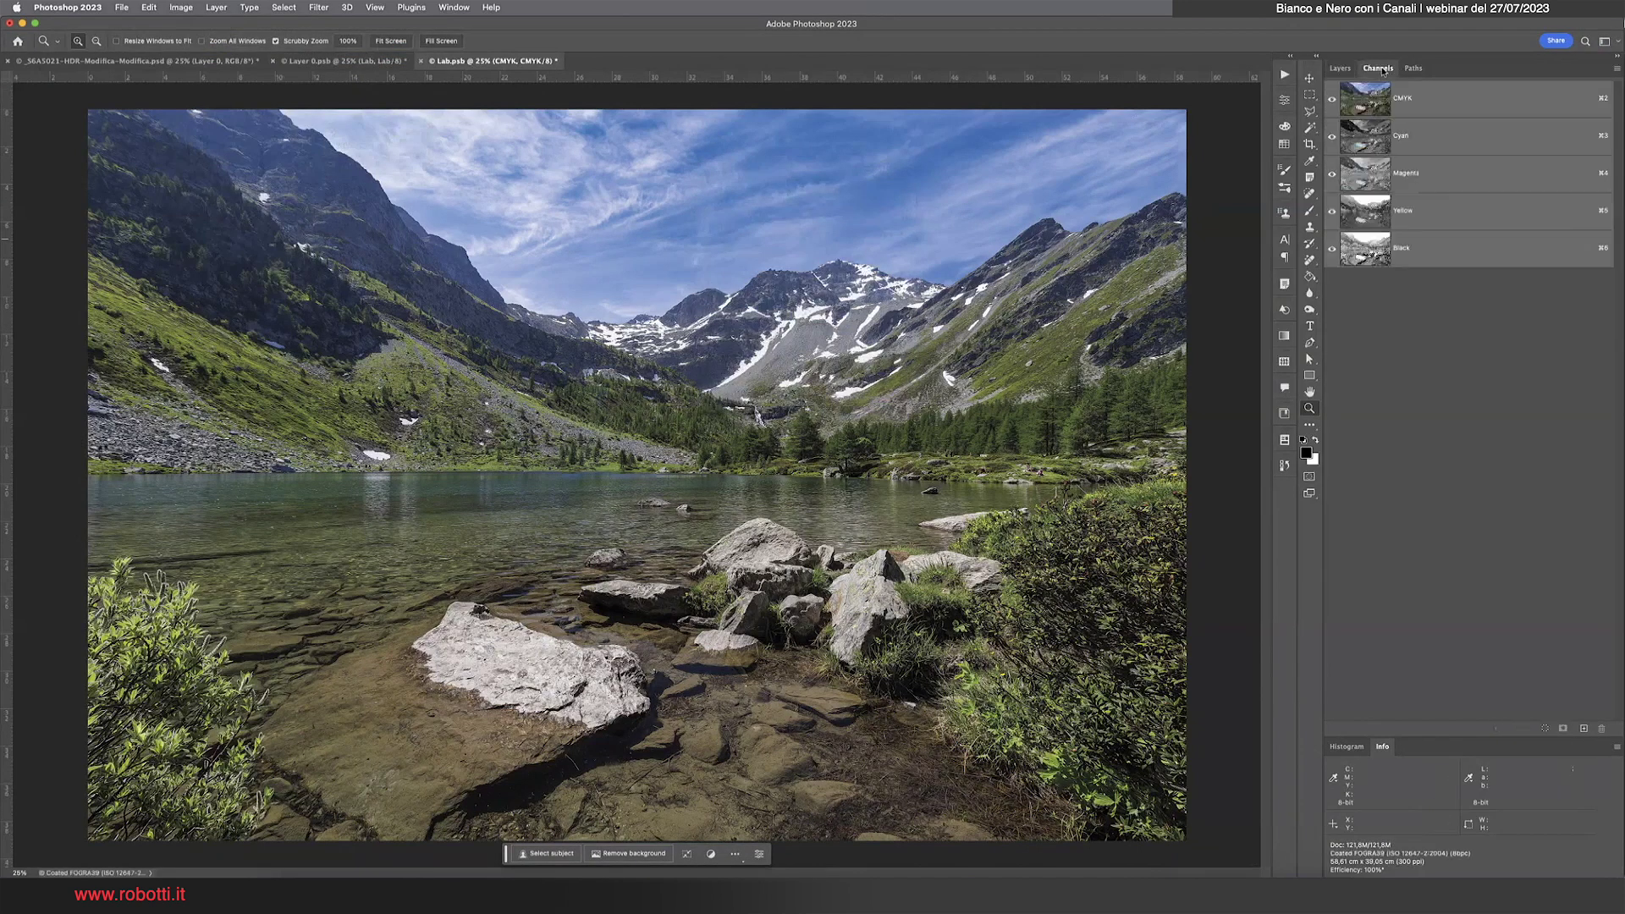
{"action": "left_click", "coordinate": [1414, 141]}
{"action": "left_click", "coordinate": [1416, 175]}
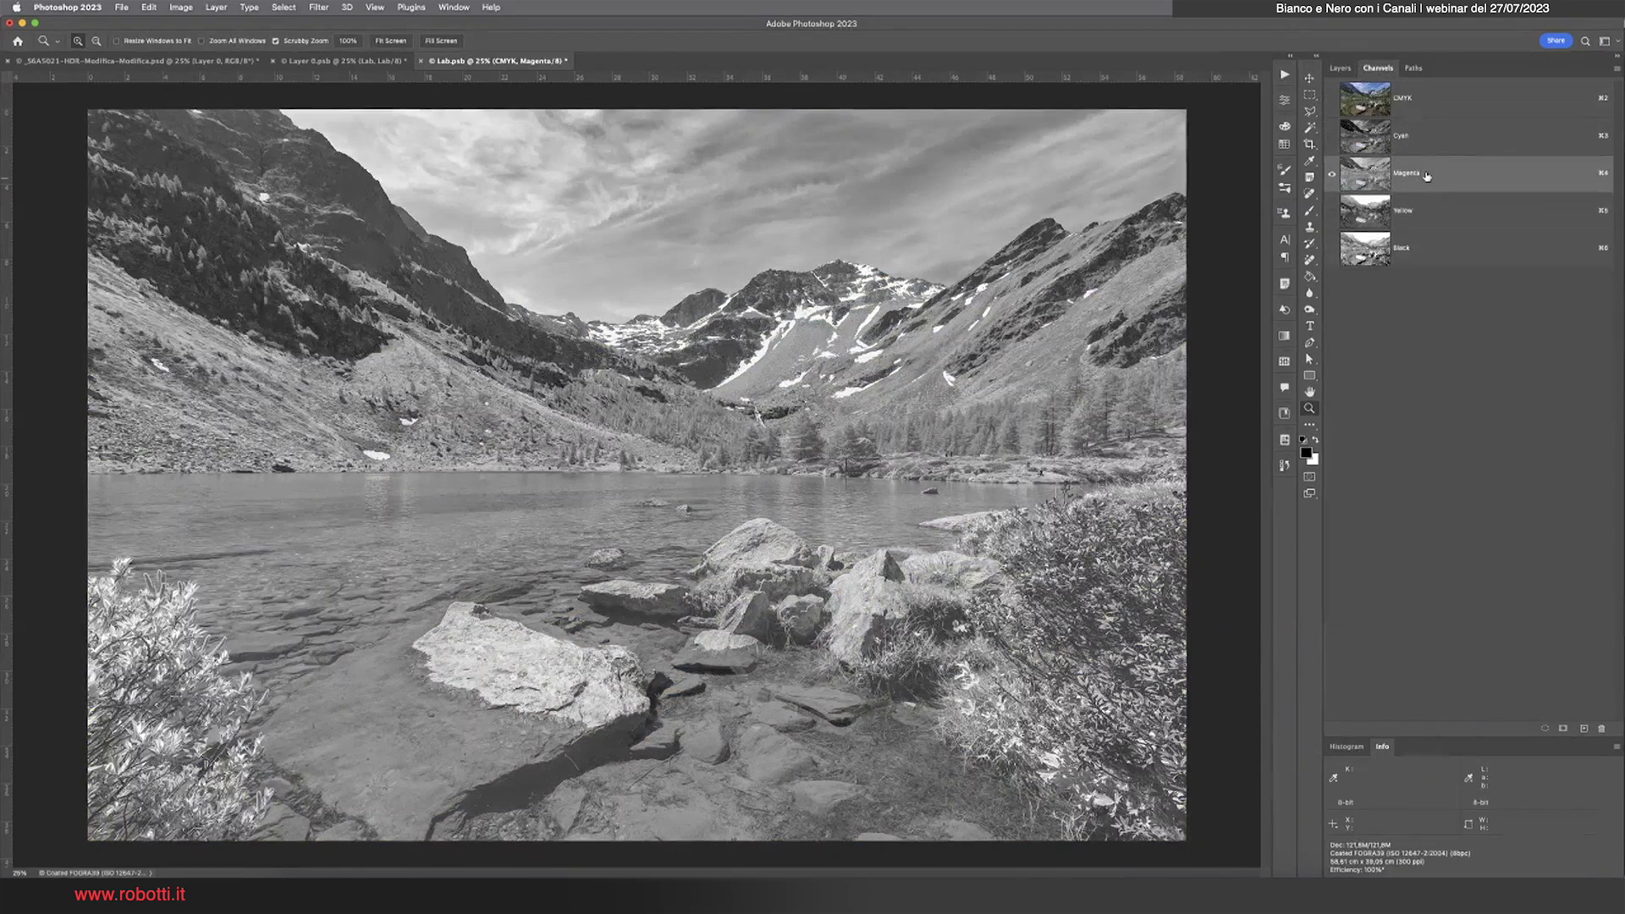
{"action": "left_click", "coordinate": [288, 7]}
{"action": "left_click", "coordinate": [293, 25]}
{"action": "left_click", "coordinate": [149, 8]}
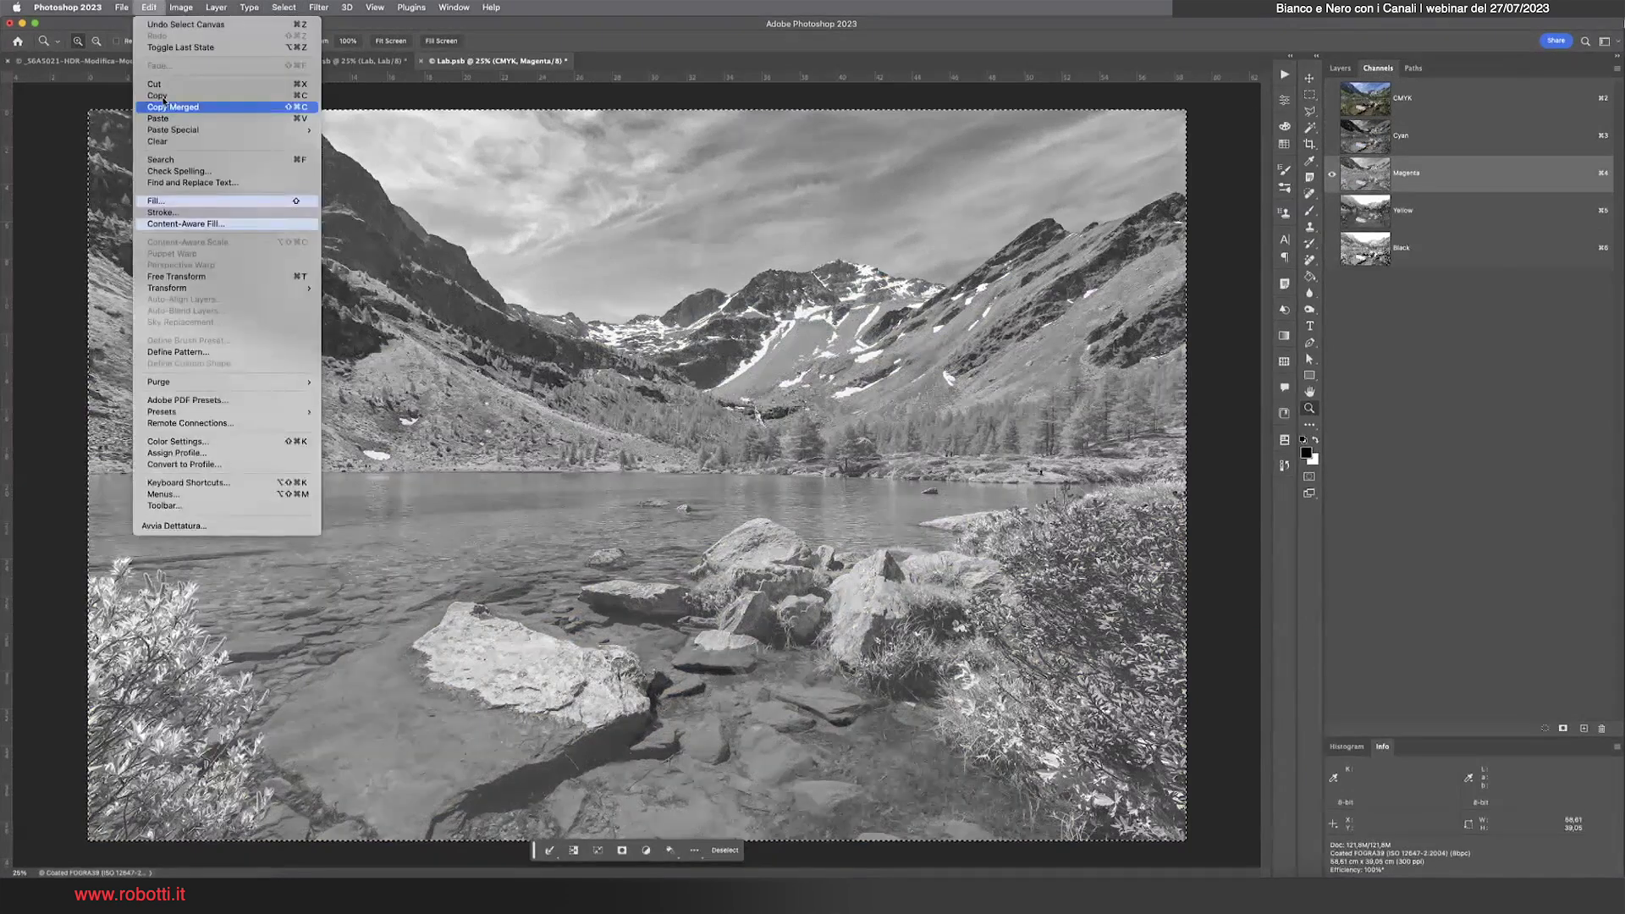
{"action": "left_click", "coordinate": [161, 100]}
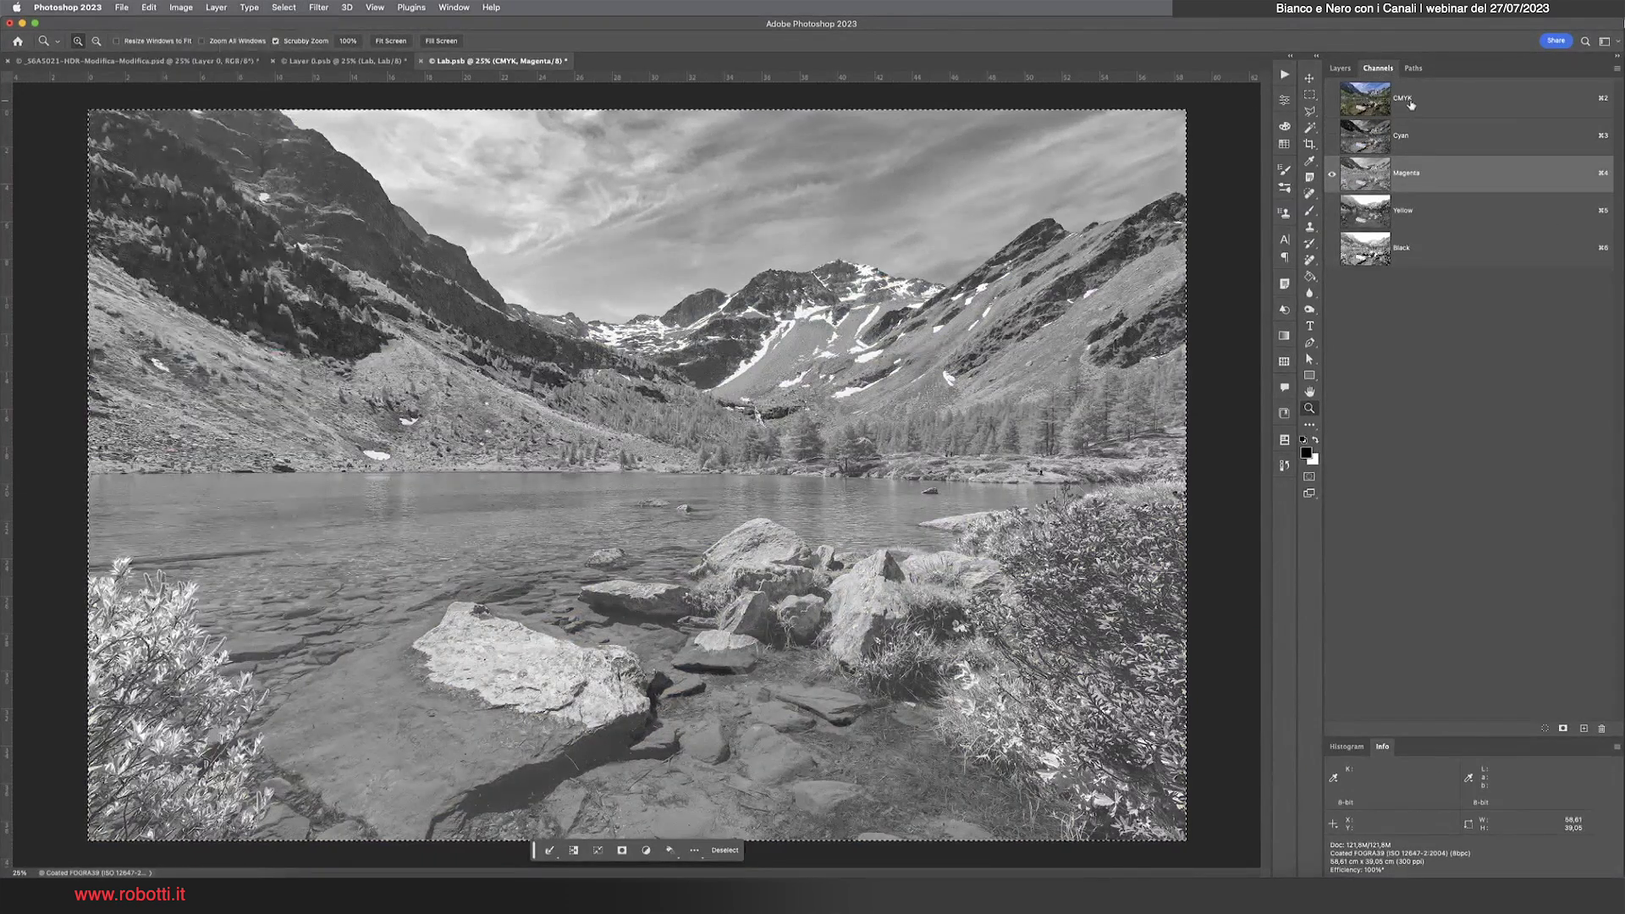
Return to the CMYK composite and layer list, then deselect
{"action": "left_click", "coordinate": [1371, 95]}
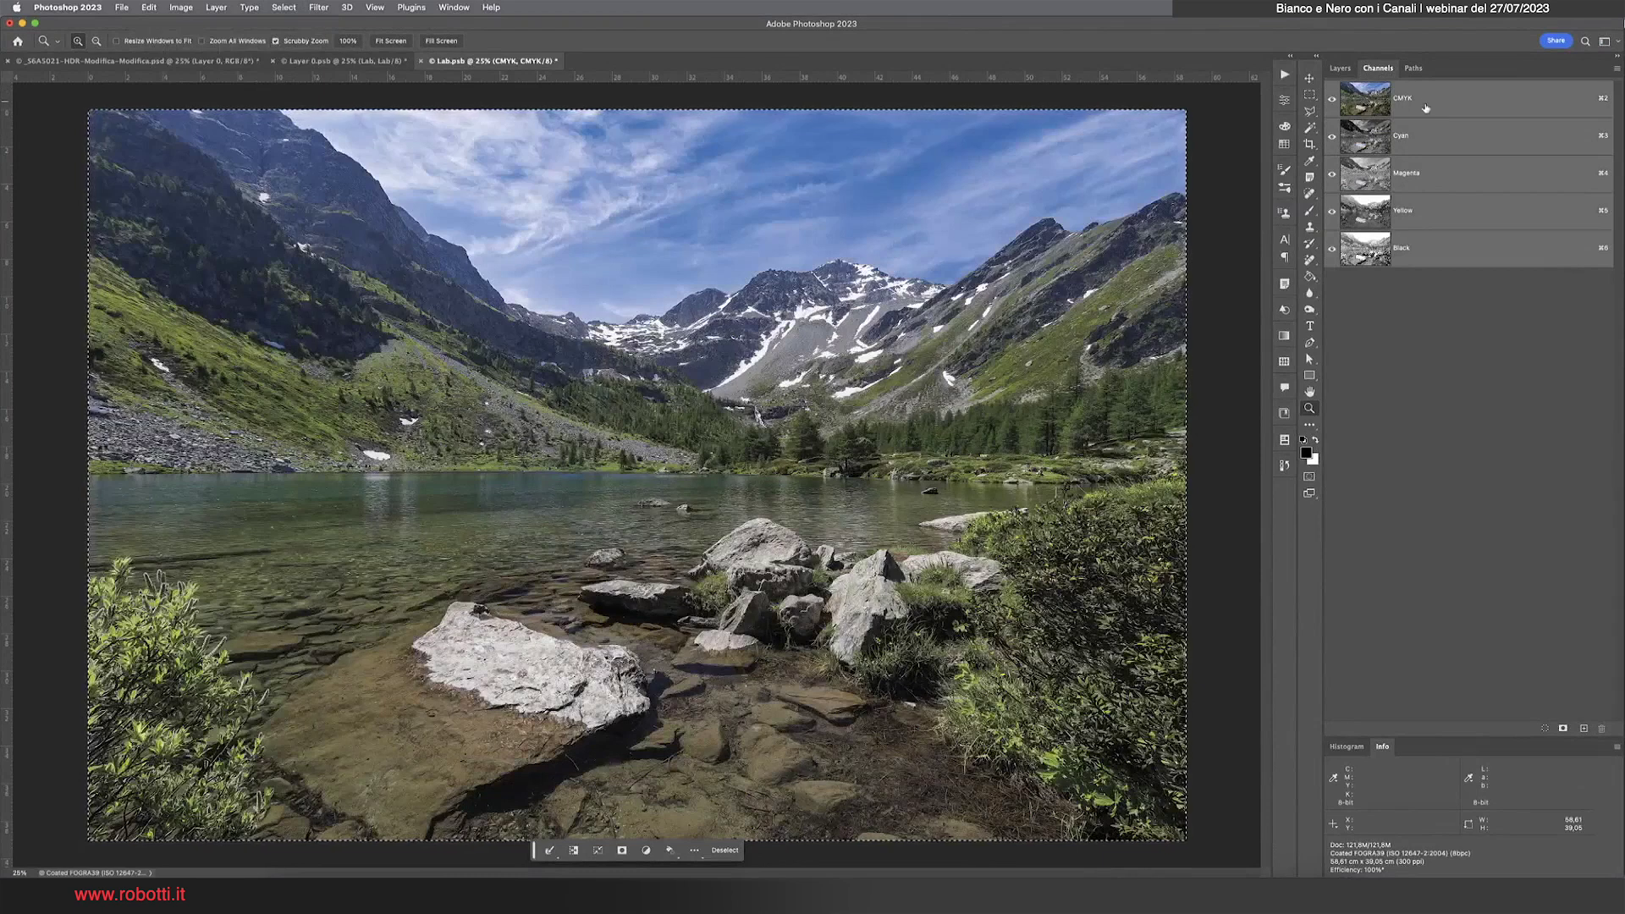
{"action": "left_click", "coordinate": [1341, 69]}
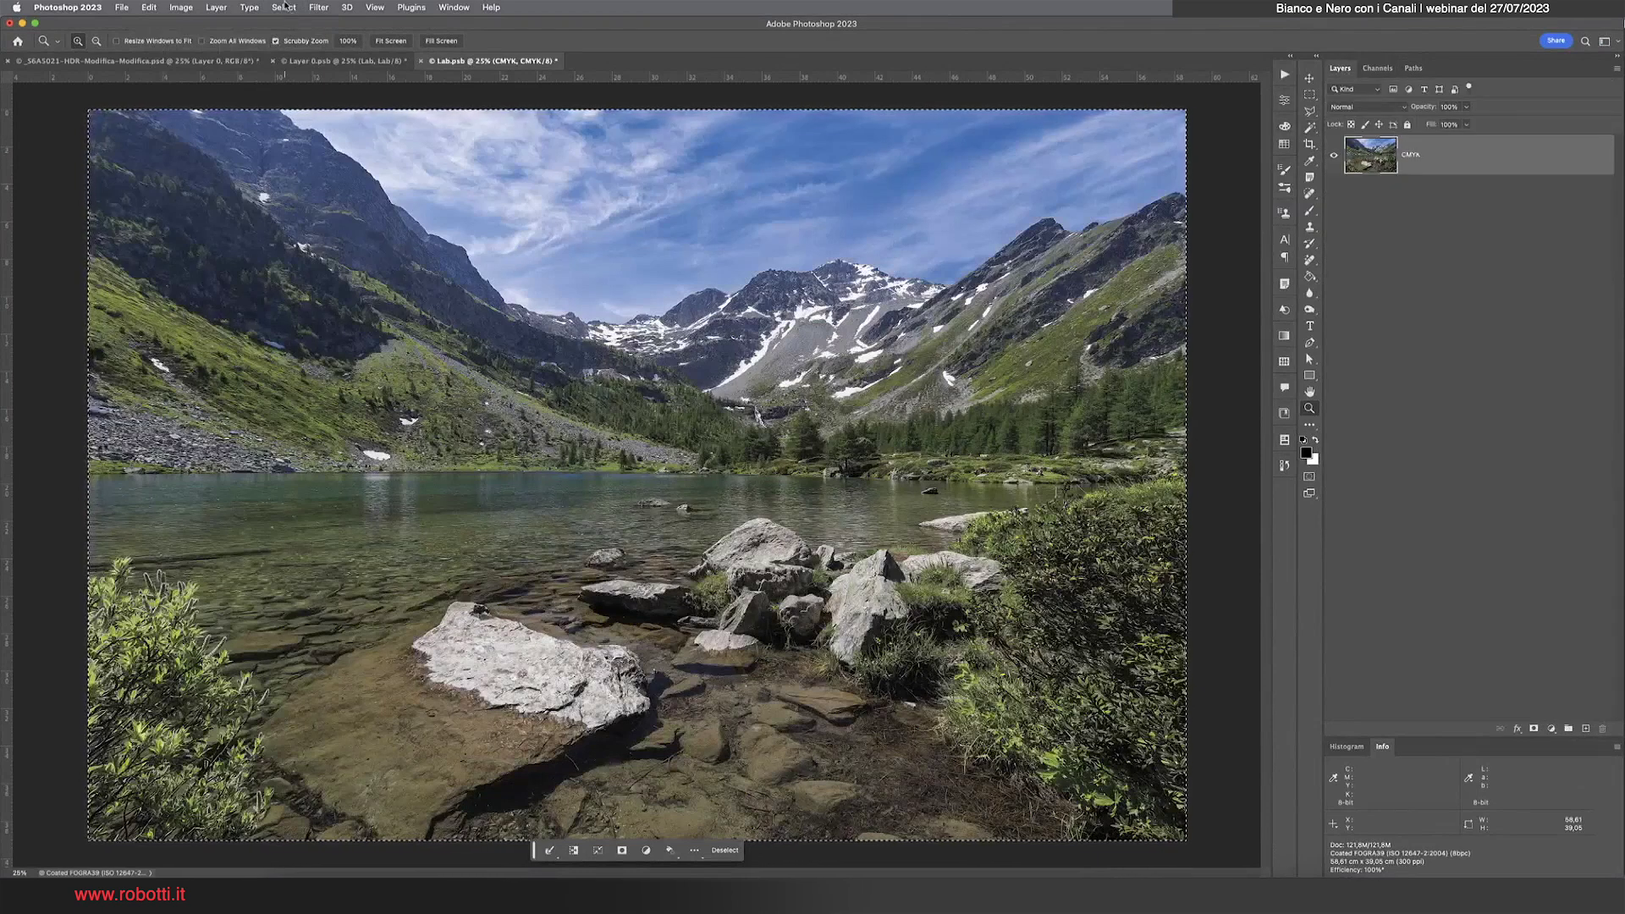
{"action": "left_click", "coordinate": [286, 8]}
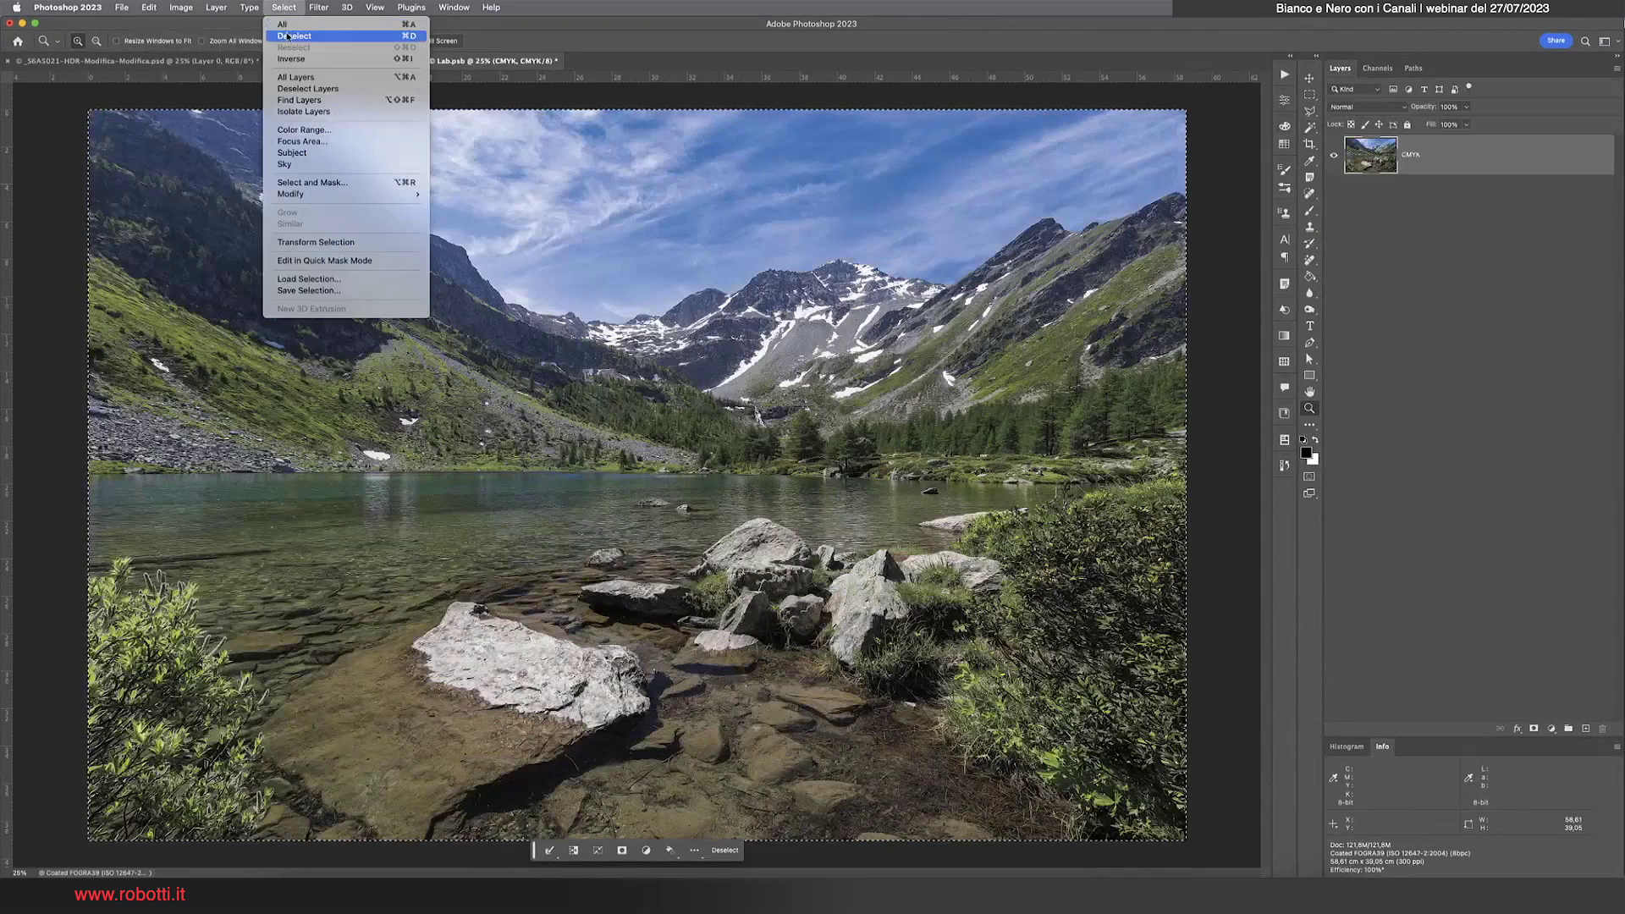
{"action": "left_click", "coordinate": [288, 37]}
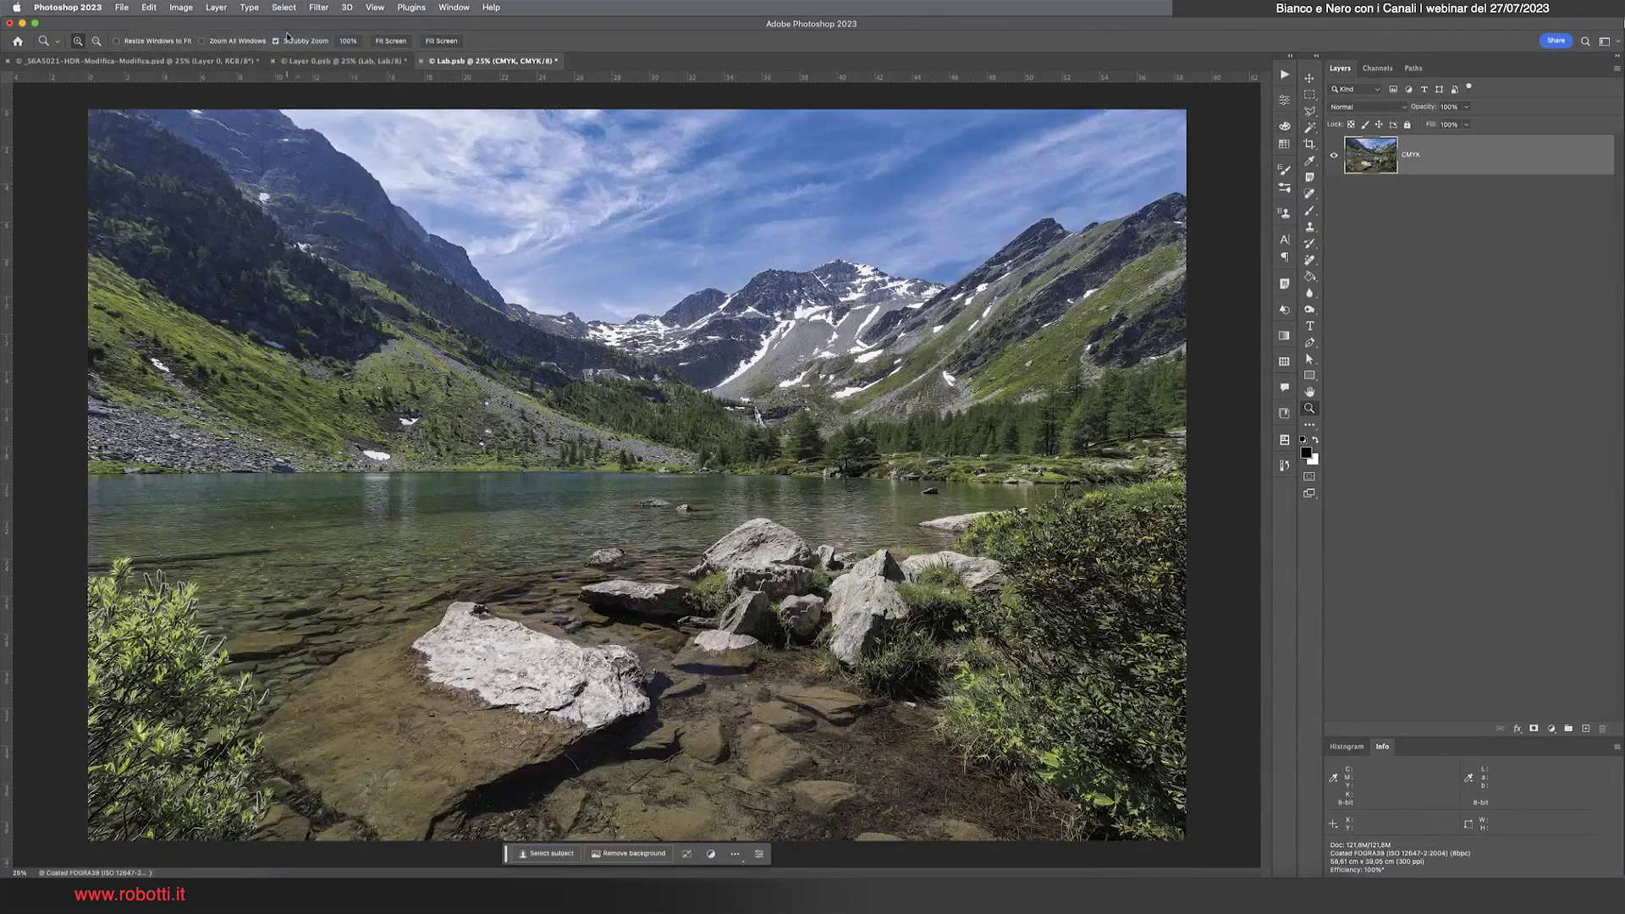
Save and close Lab.psb and Layer 0.psb, floating the Info panel along the way
{"action": "left_click", "coordinate": [420, 61]}
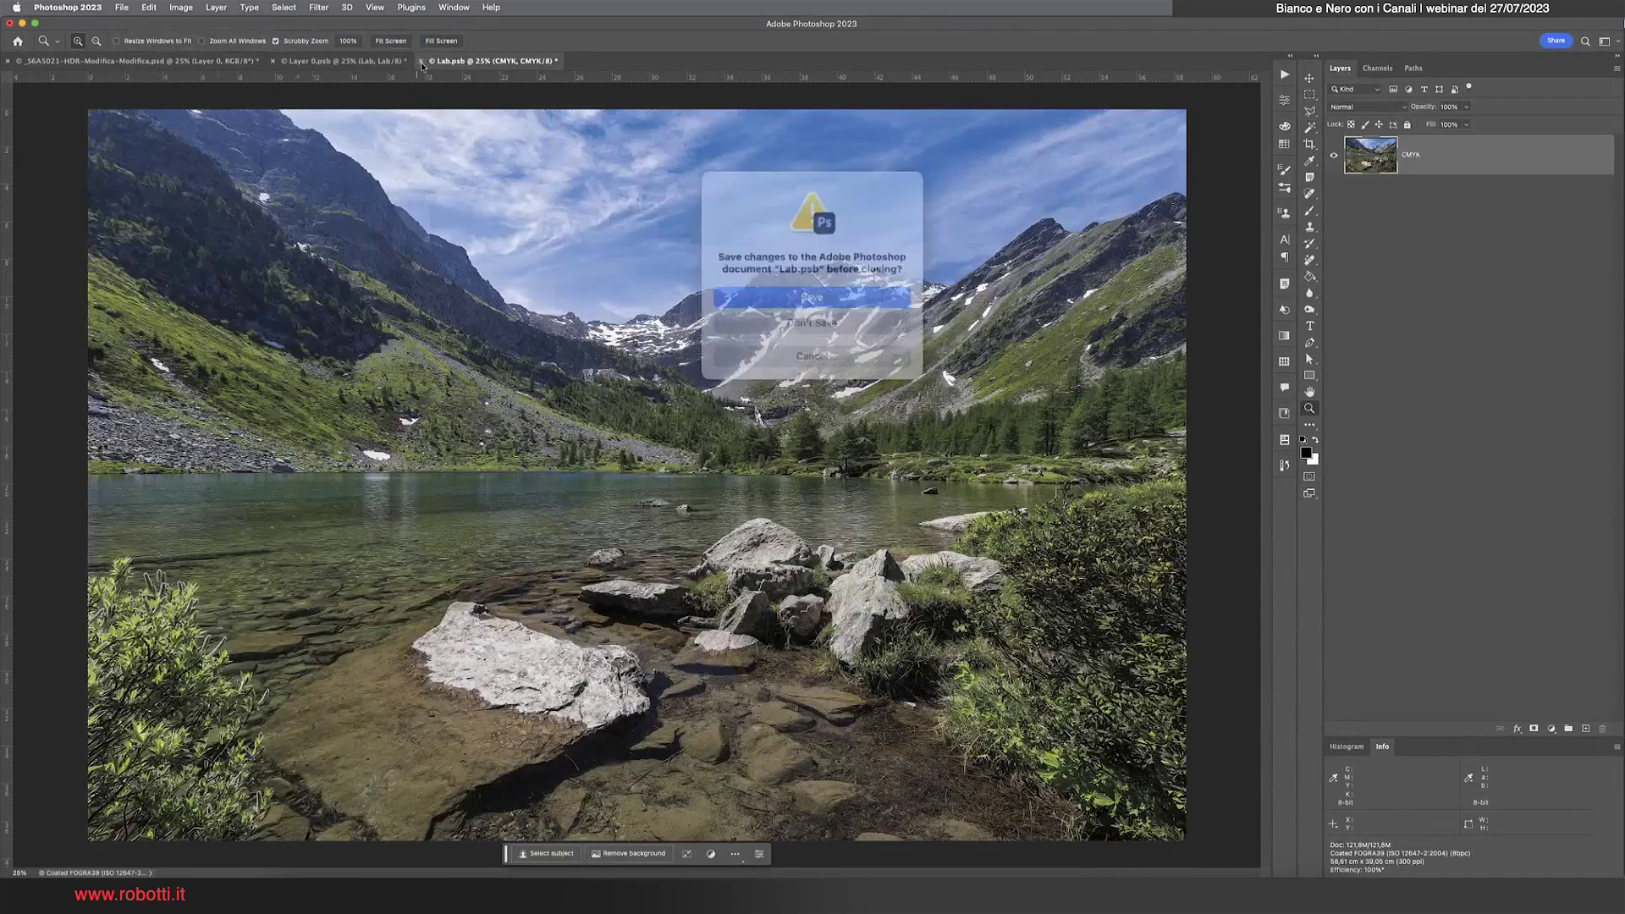
{"action": "left_click", "coordinate": [831, 296]}
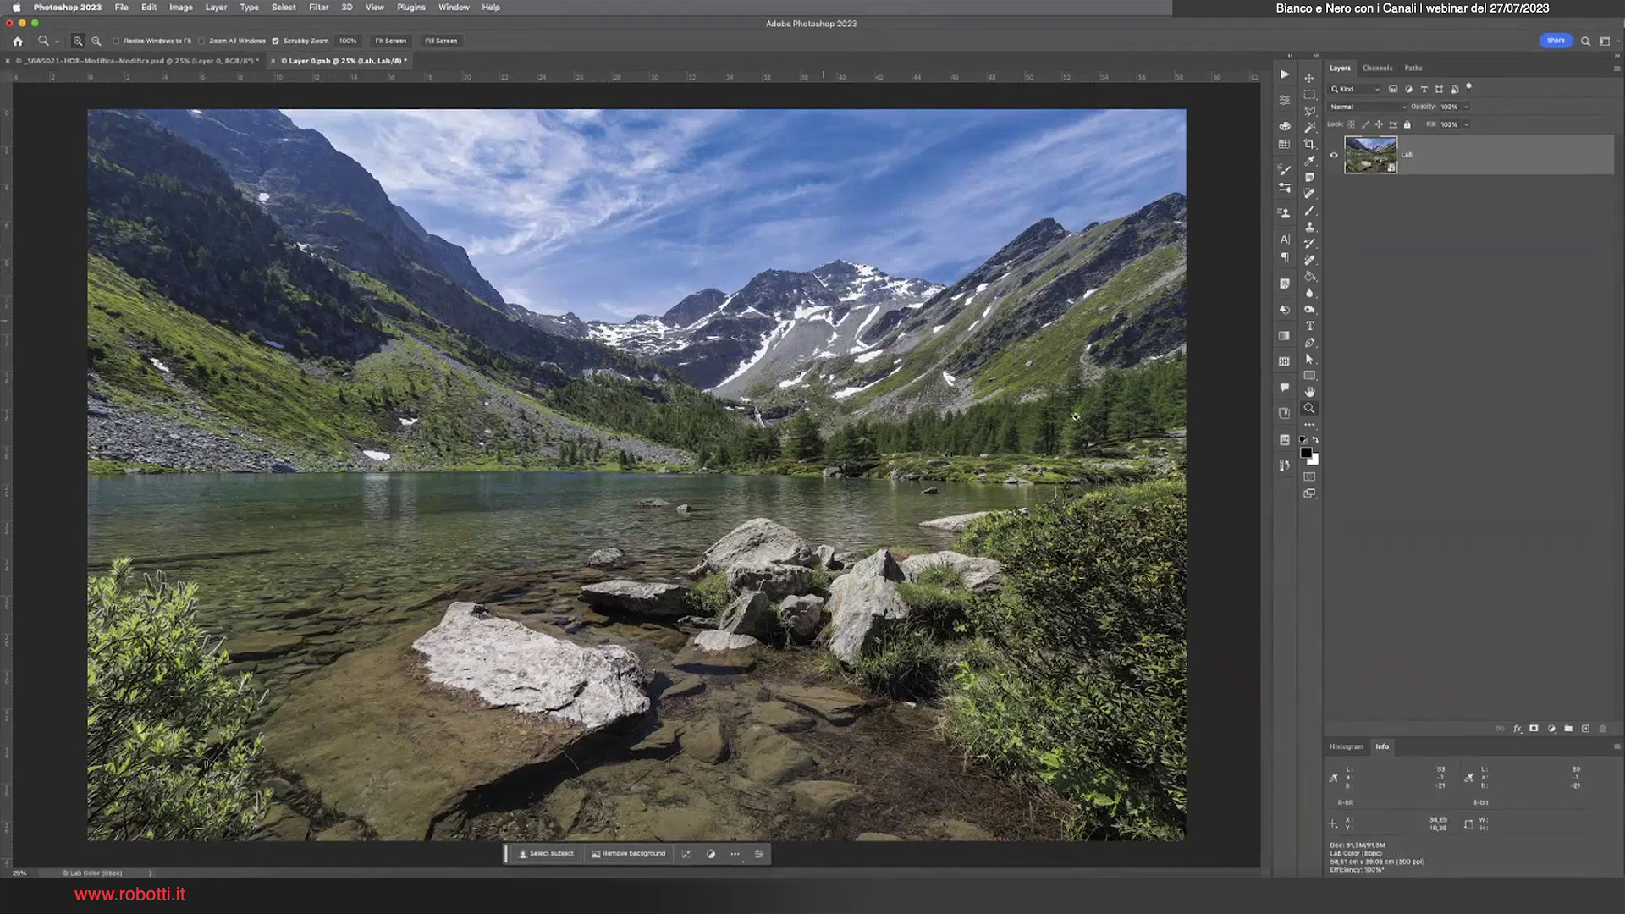
{"action": "left_click_drag", "start_coordinate": [1382, 746], "coordinate": [851, 239]}
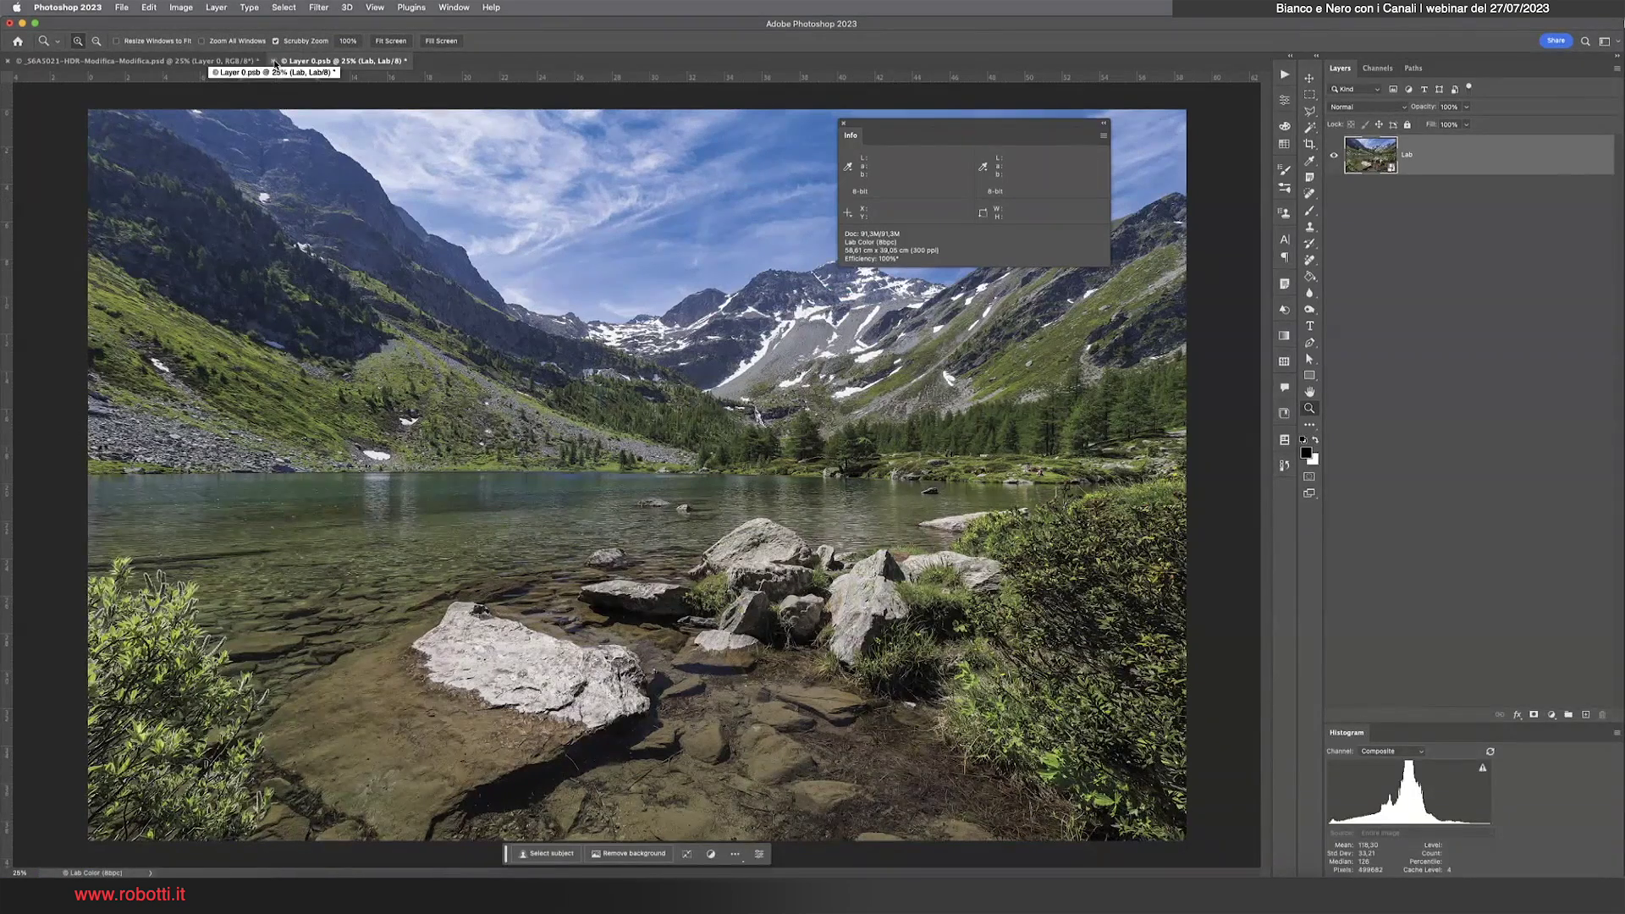
{"action": "left_click", "coordinate": [275, 61]}
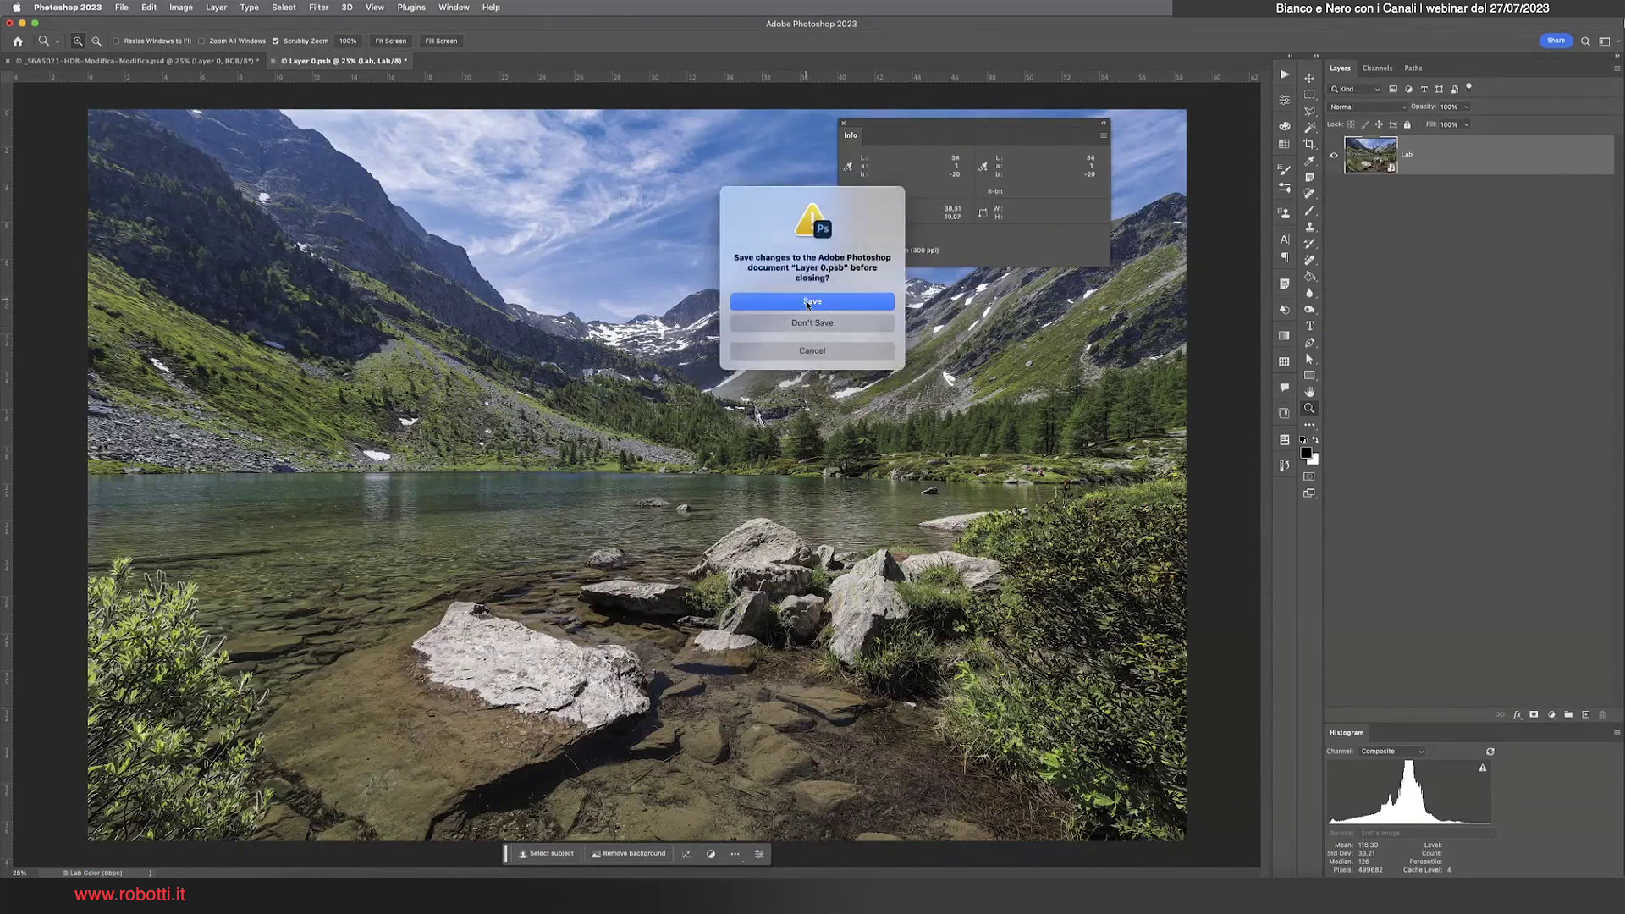
{"action": "left_click", "coordinate": [807, 303]}
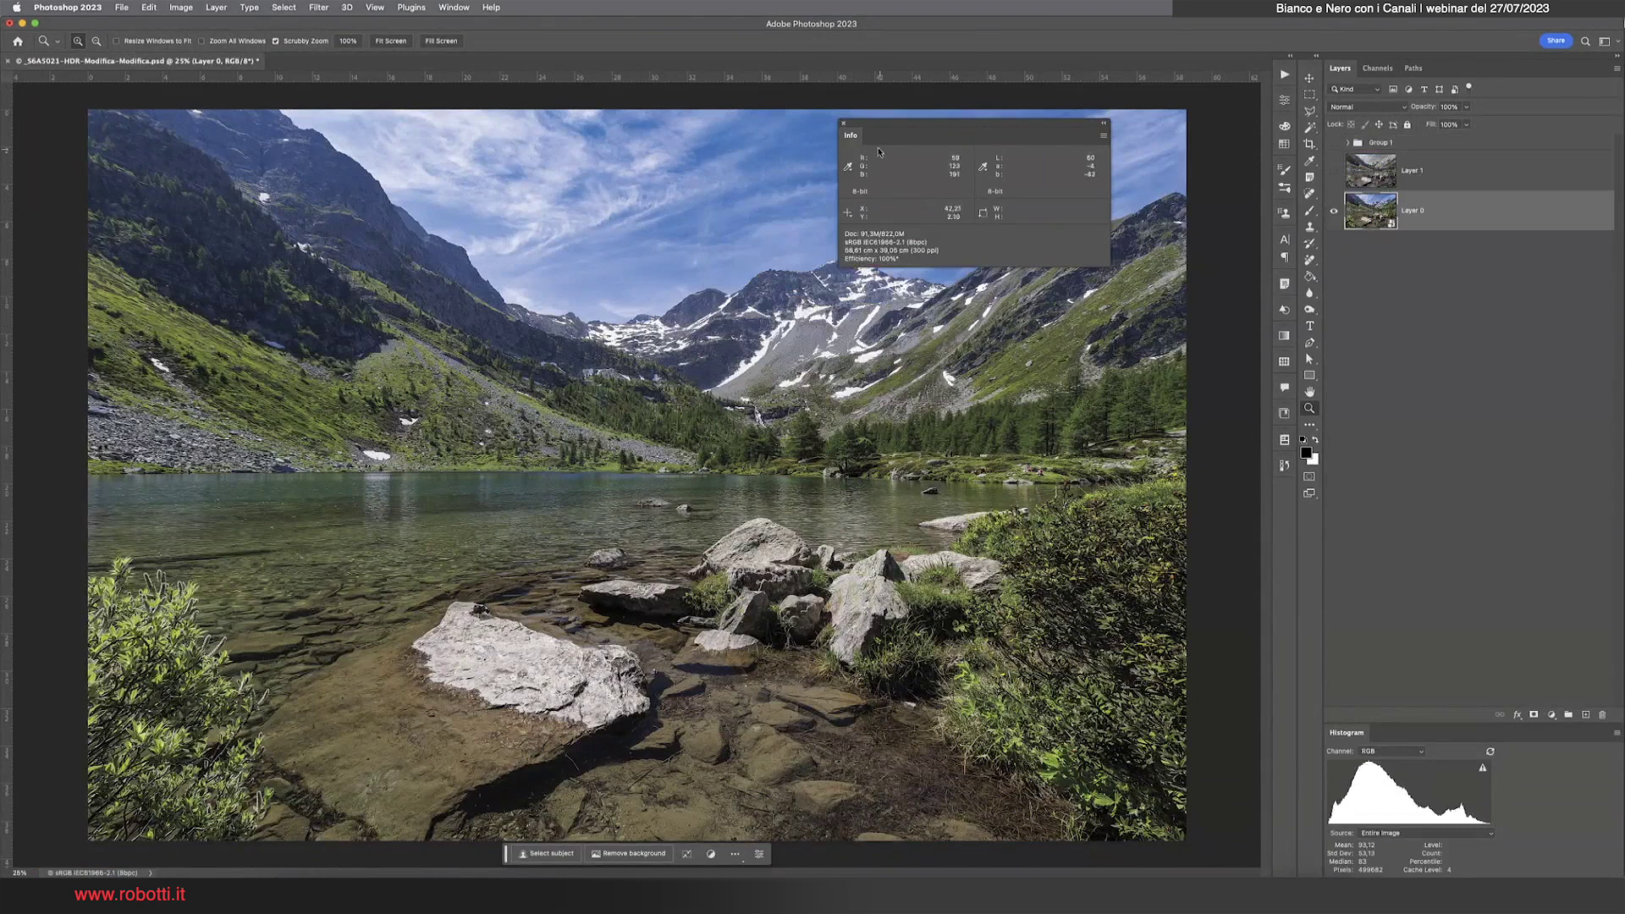
Re-dock the Info panel and paste the Magenta channel into a new layer above Layer 1
{"action": "left_click_drag", "start_coordinate": [850, 138], "coordinate": [1389, 733]}
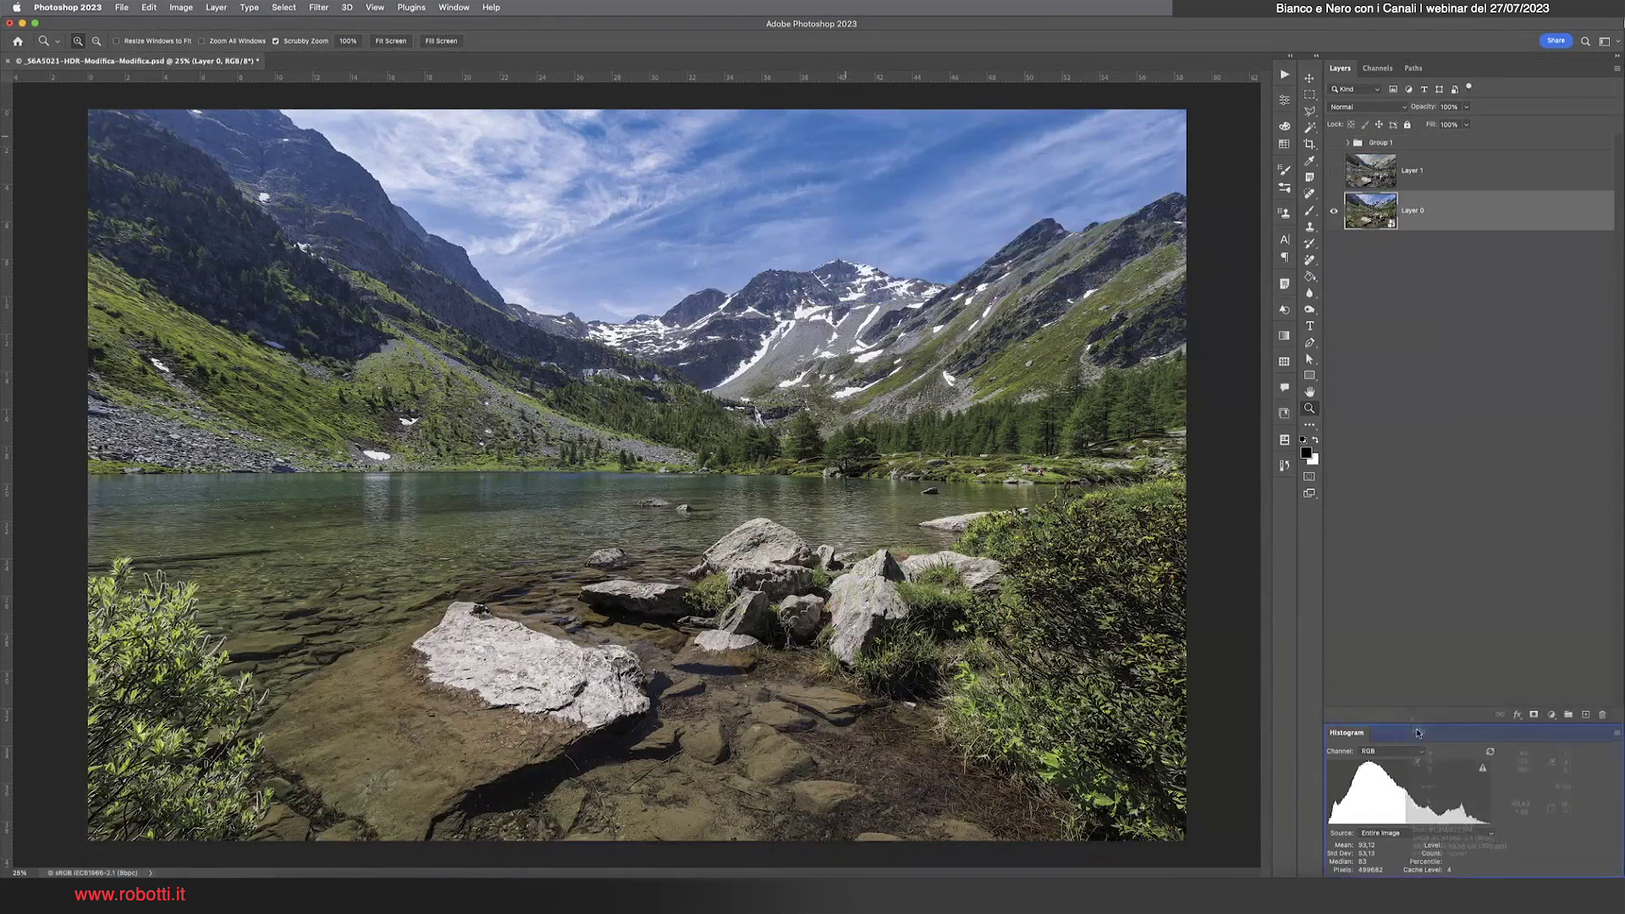
{"action": "left_click", "coordinate": [1448, 173]}
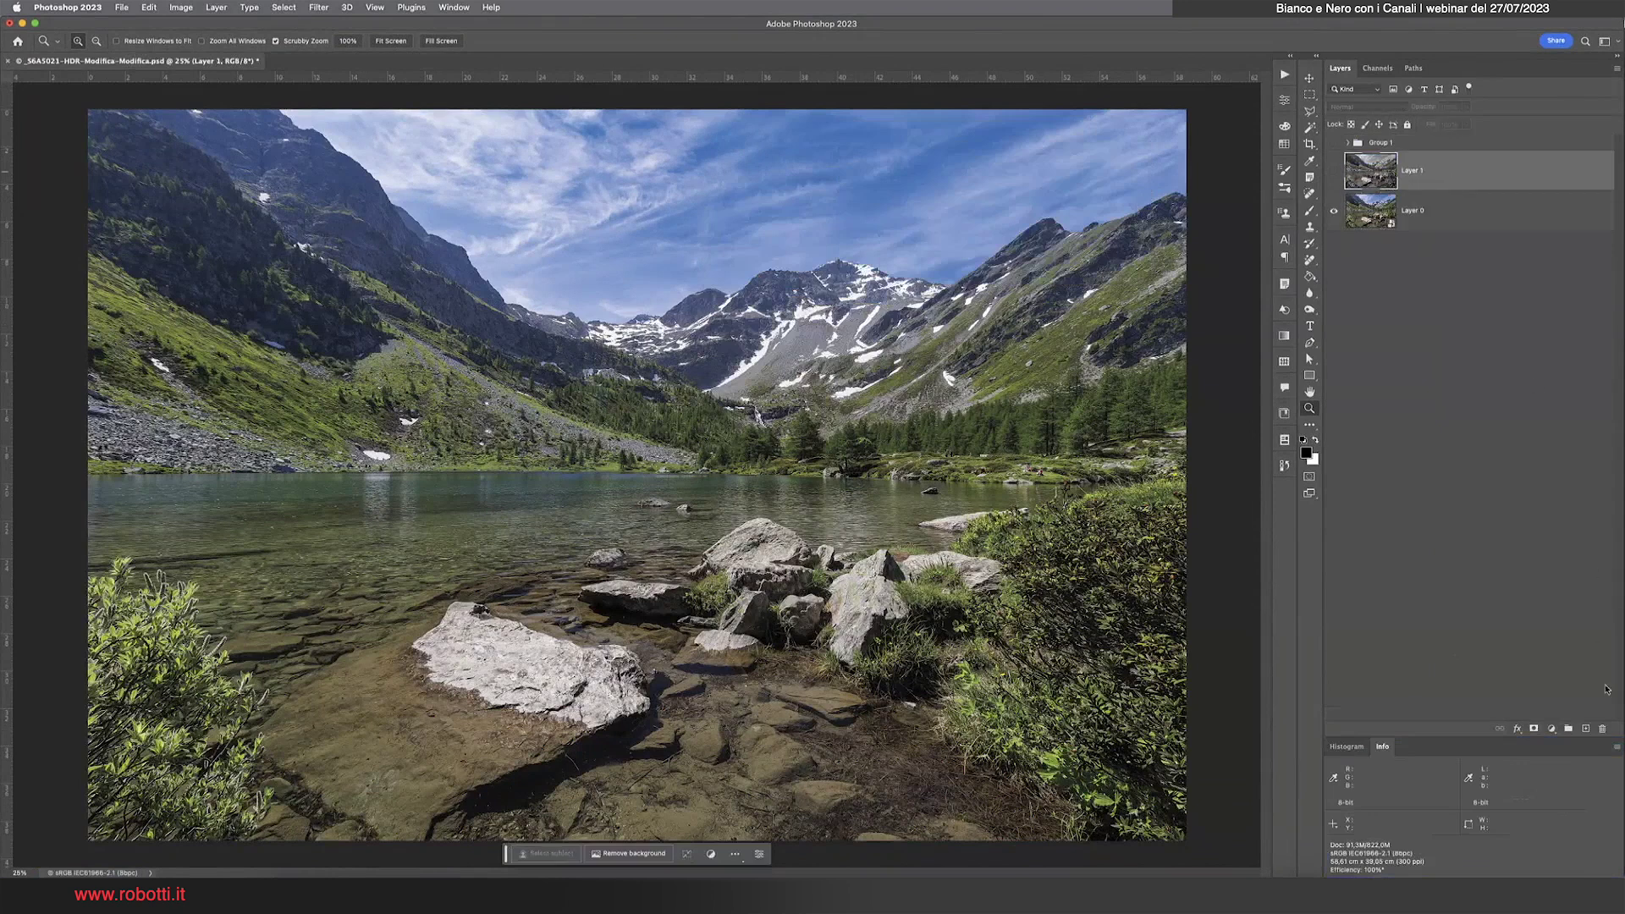
{"action": "left_click", "coordinate": [1587, 729]}
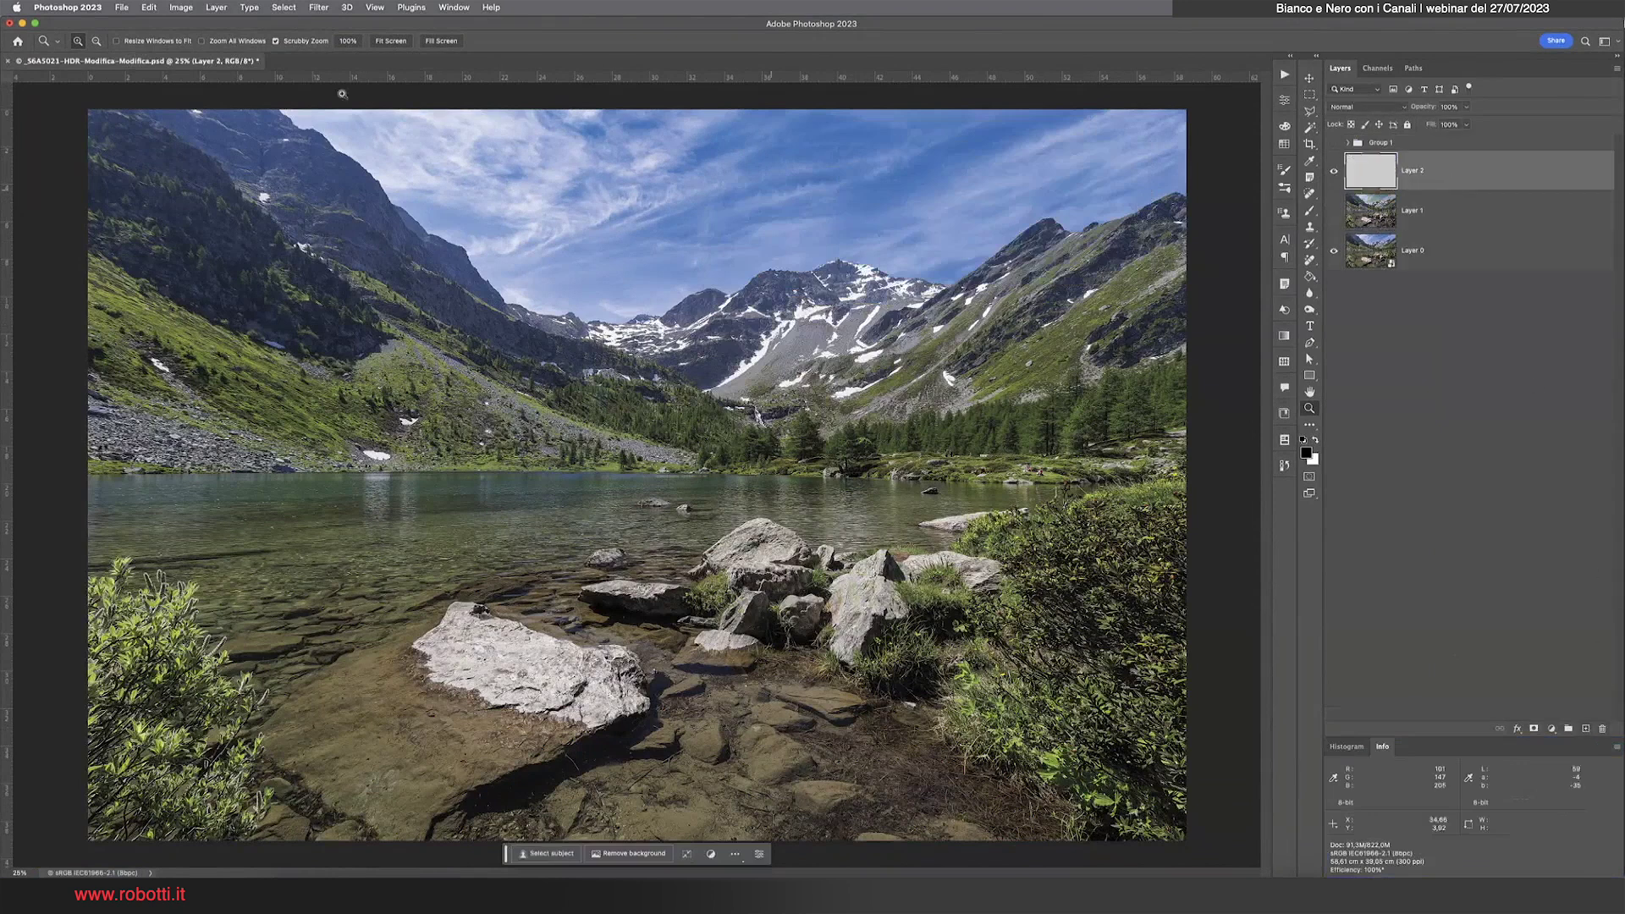
{"action": "left_click", "coordinate": [149, 7]}
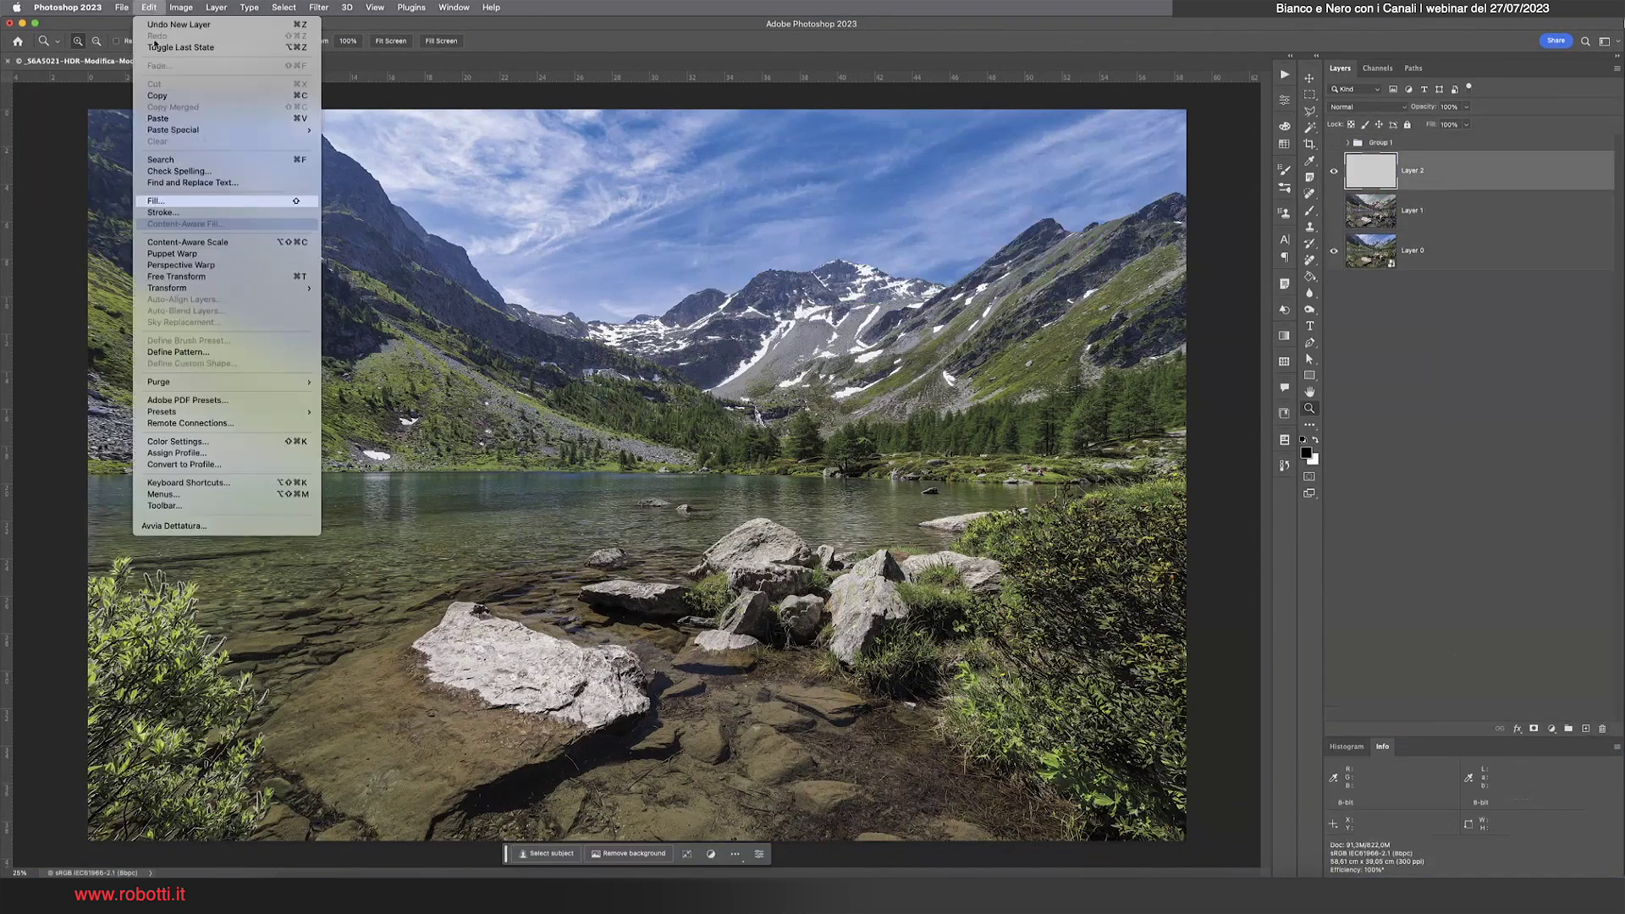
{"action": "left_click", "coordinate": [182, 124]}
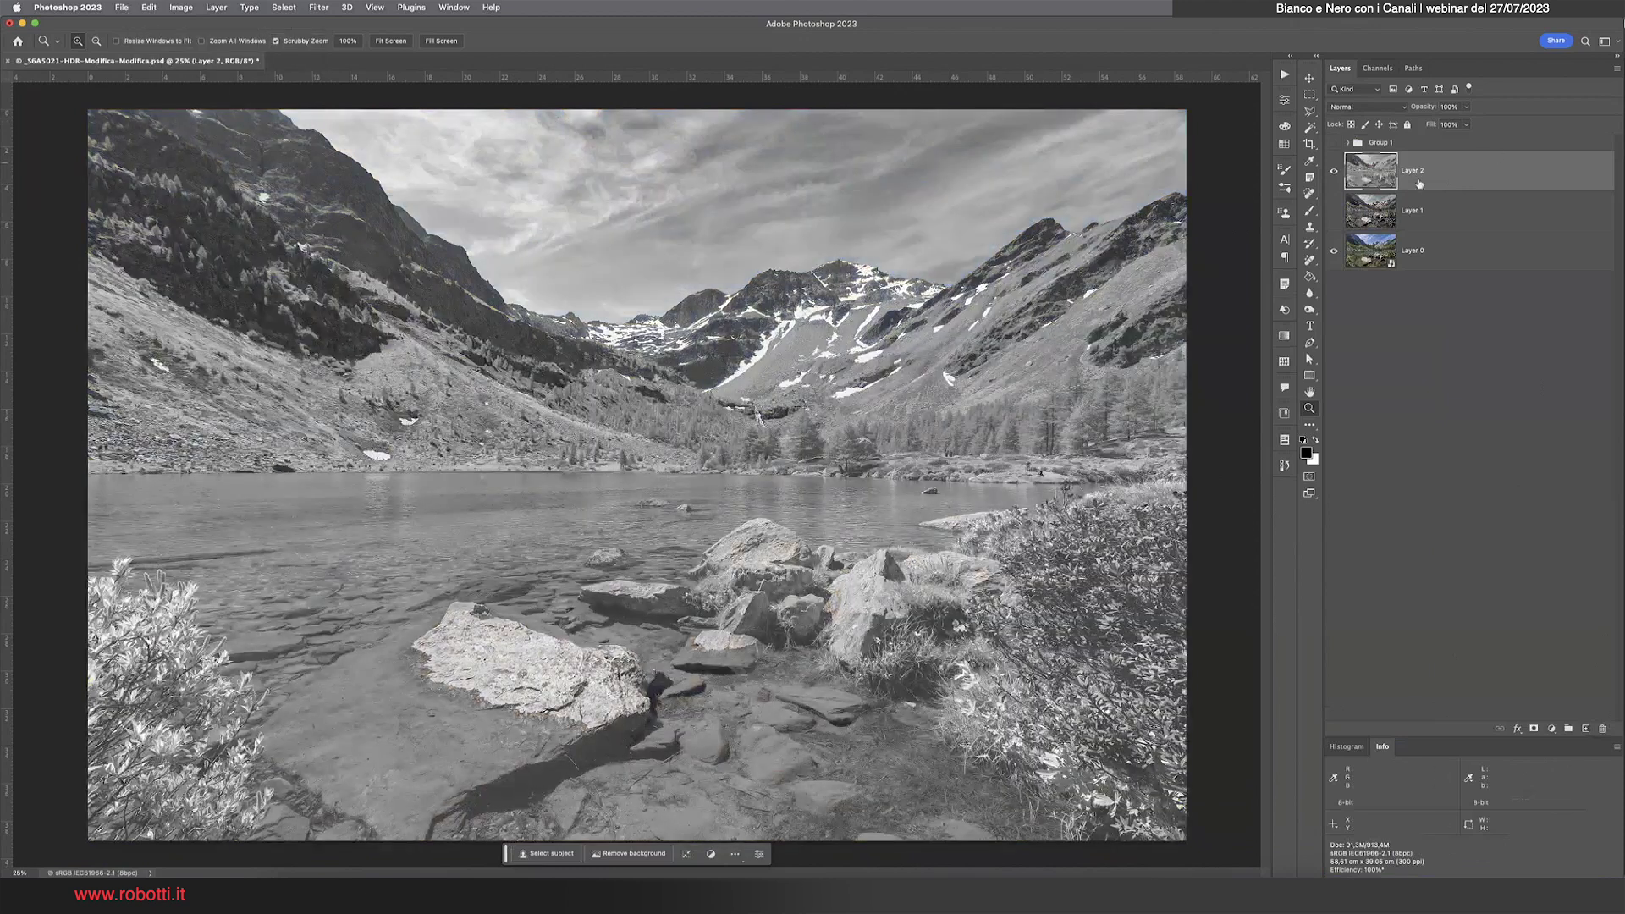
Rename the new top layer M di CMYK and Layer 1 L di lab
{"action": "double_click", "coordinate": [1409, 169]}
{"action": "type", "text": "M"}
{"action": "key", "text": "Return"}
{"action": "double_click", "coordinate": [1426, 215]}
{"action": "type", "text": "L mdi lab"}
{"action": "double_click", "coordinate": [1413, 210]}
{"action": "type", "text": "di"}
{"action": "double_click", "coordinate": [1415, 171]}
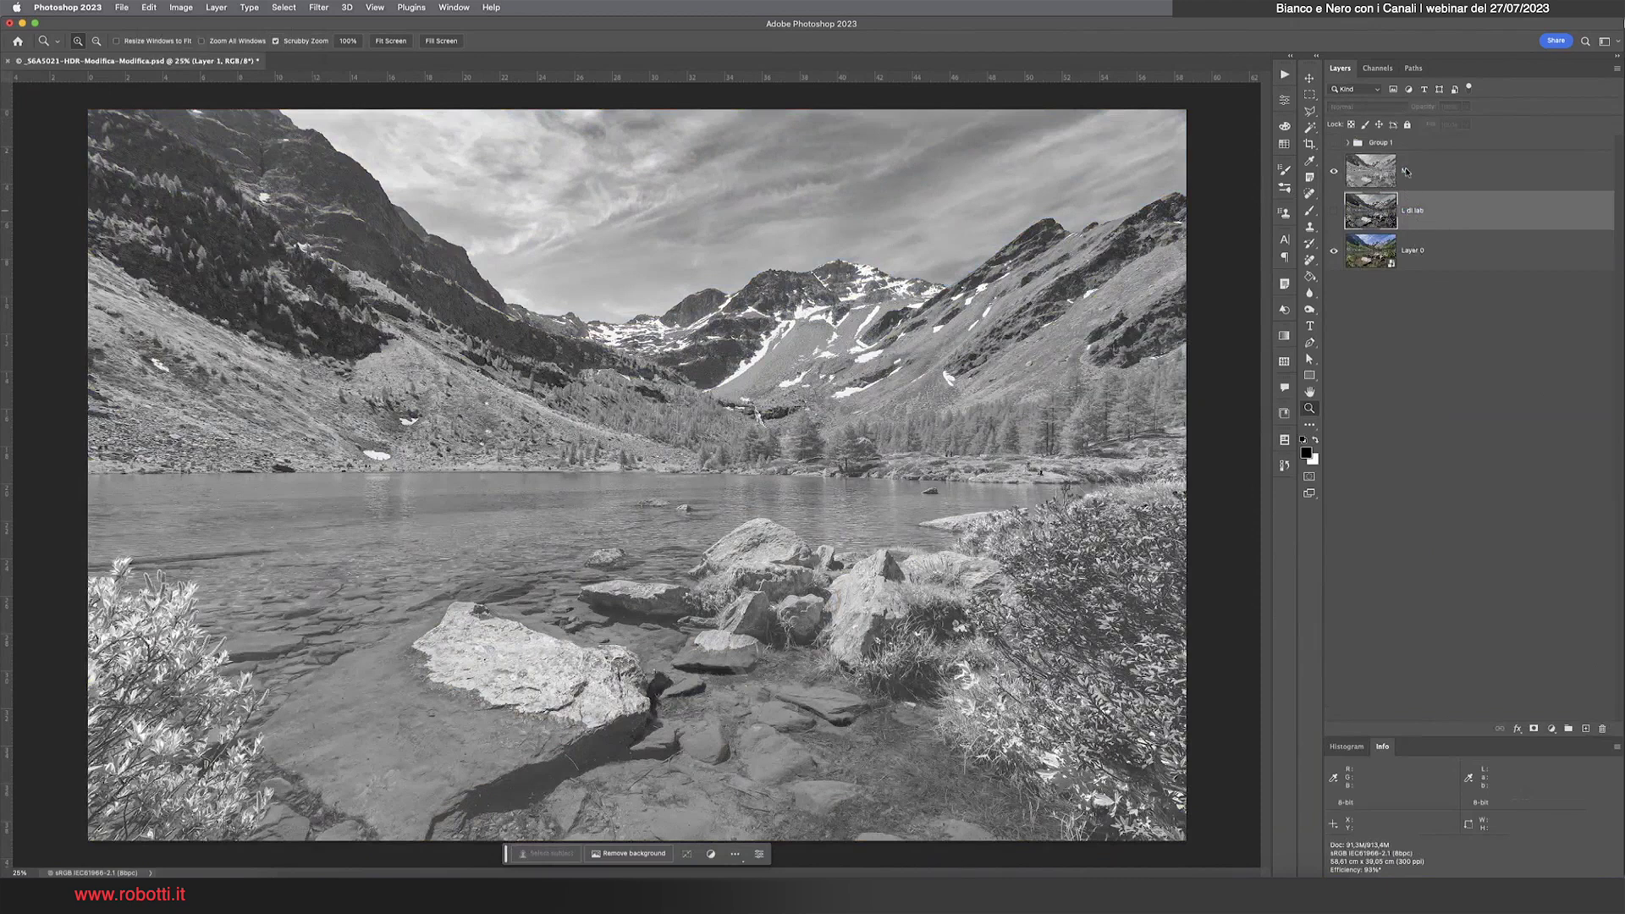
{"action": "type", "text": "M di l"}
{"action": "left_click", "coordinate": [1422, 171]}
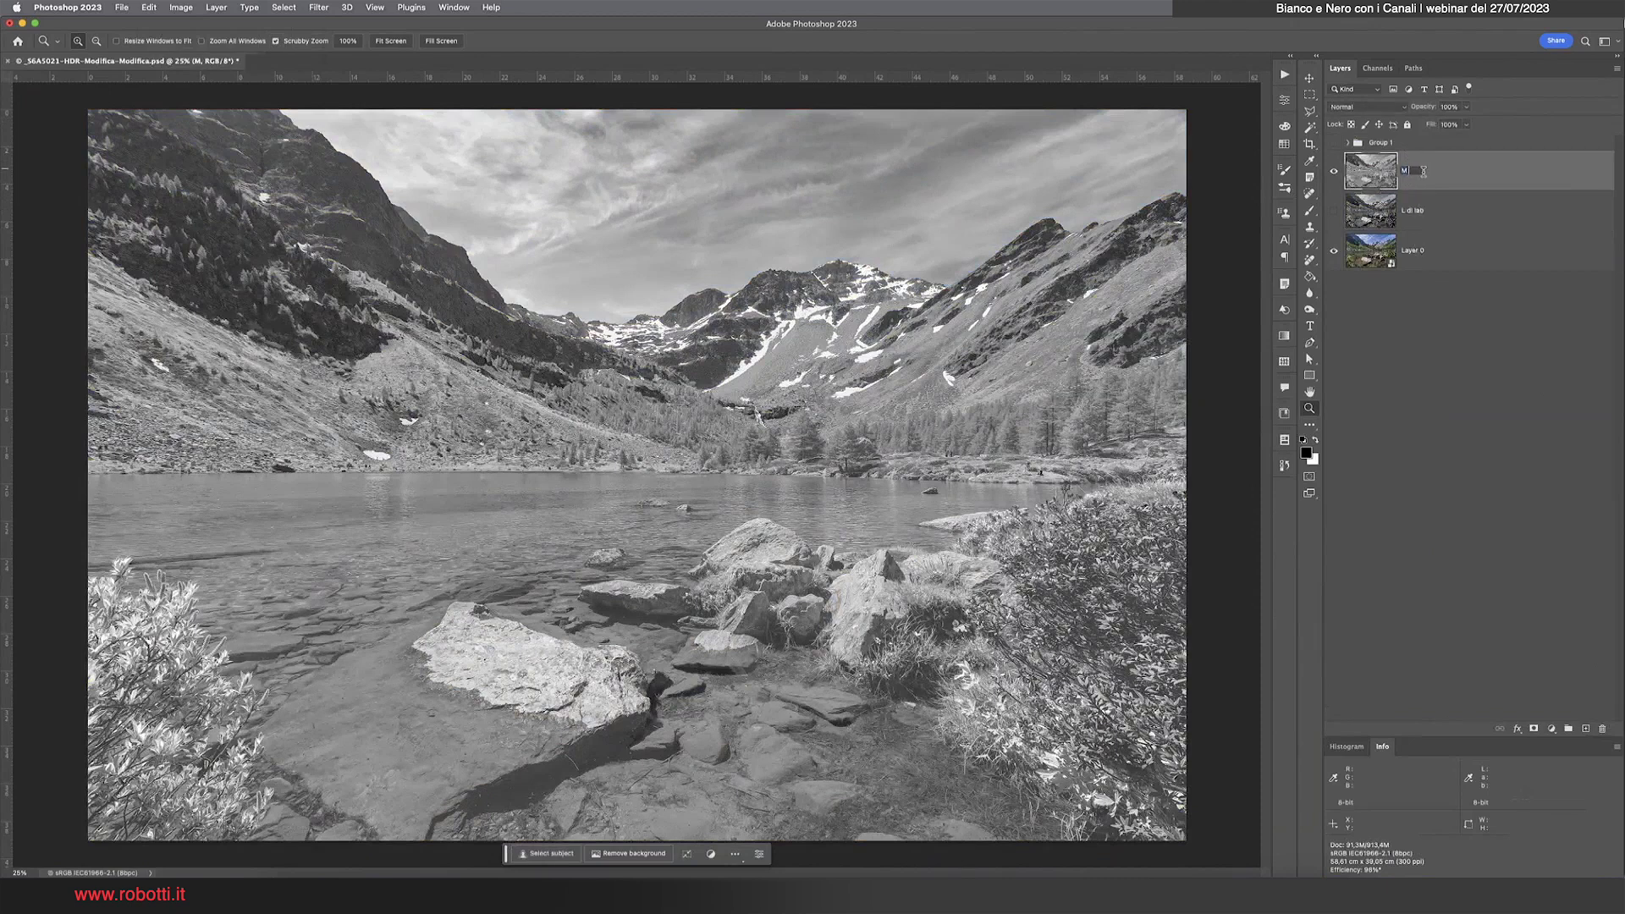
{"action": "type", "text": " di CMYK"}
{"action": "key", "text": "Return"}
With Layer 0 active and M di CMYK hidden, view the Blue channel alone
{"action": "left_click", "coordinate": [1375, 256]}
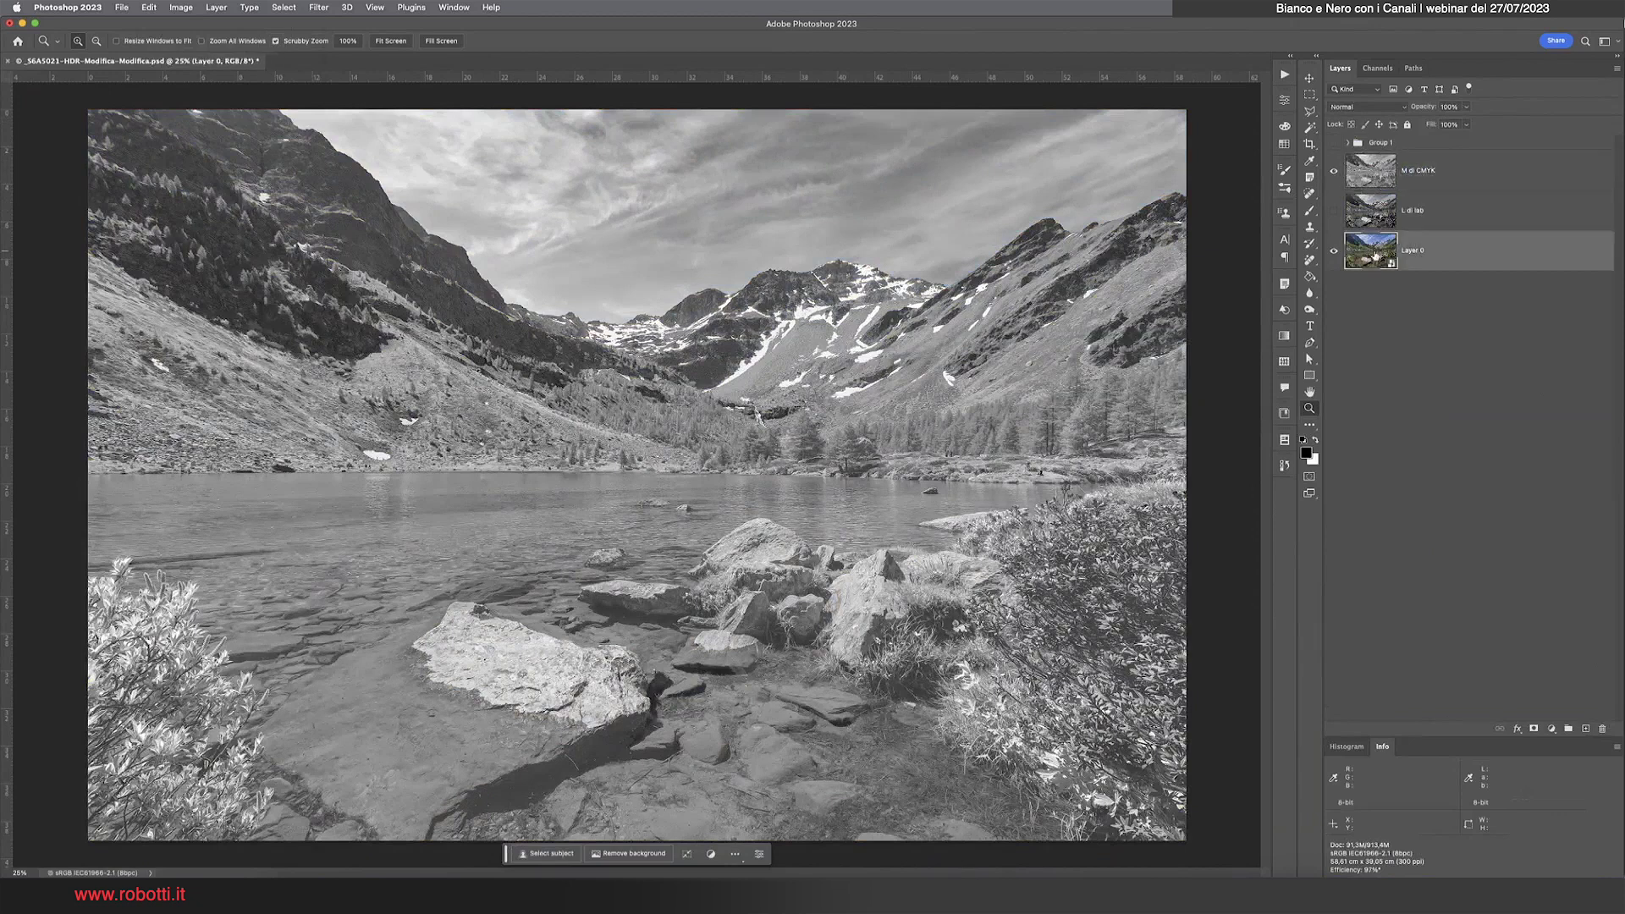
{"action": "left_click", "coordinate": [1383, 71]}
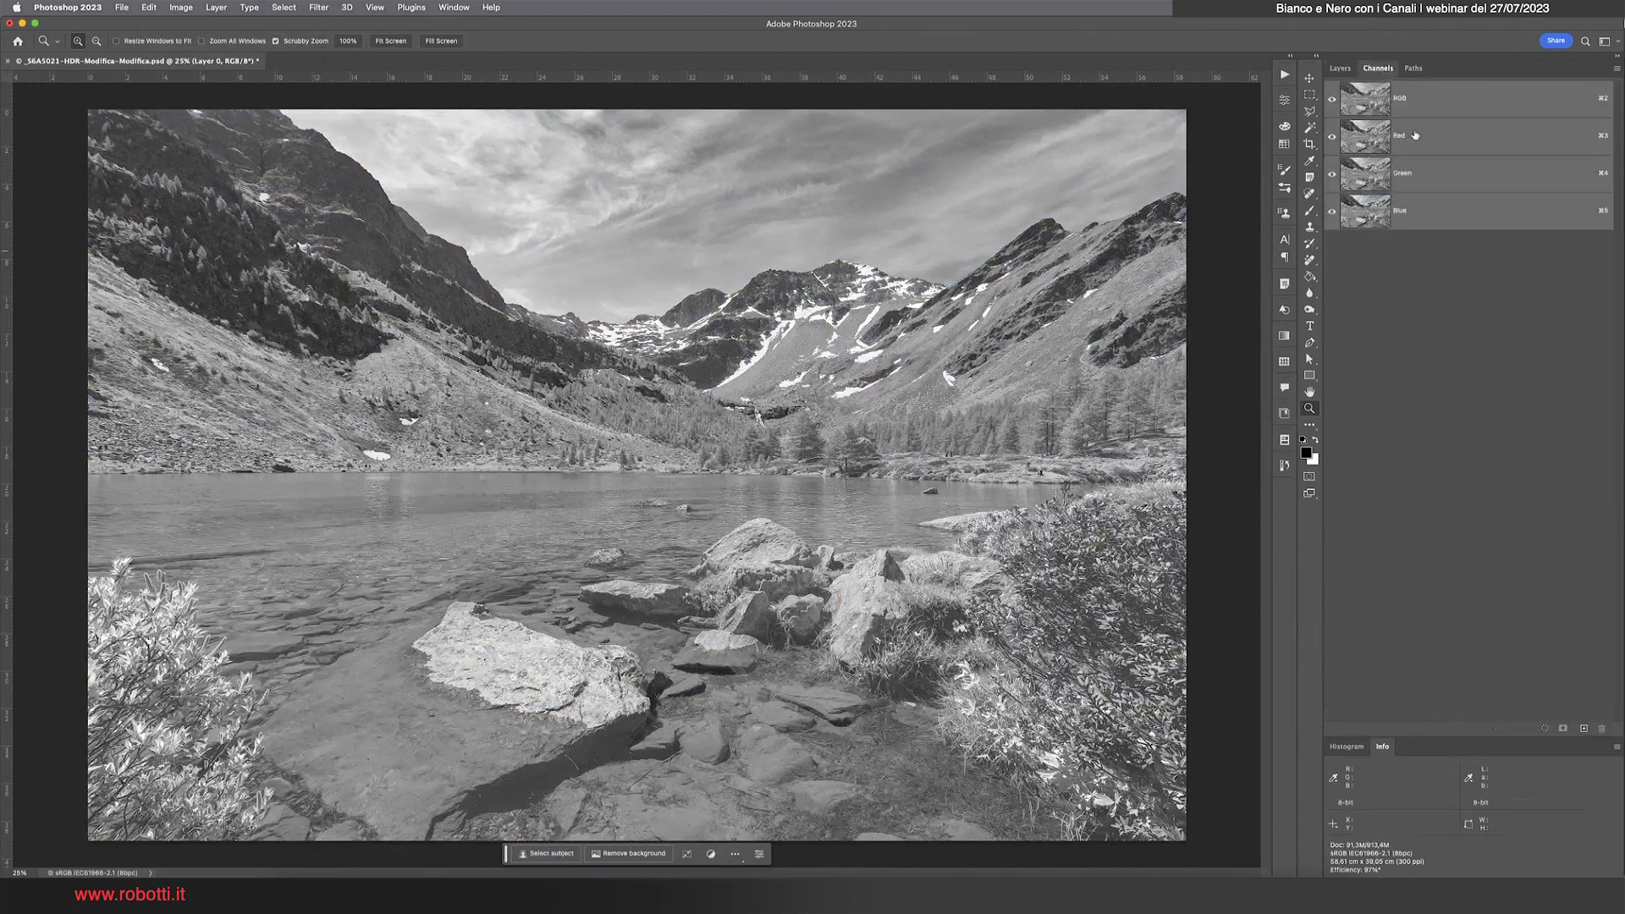
{"action": "left_click", "coordinate": [1340, 68]}
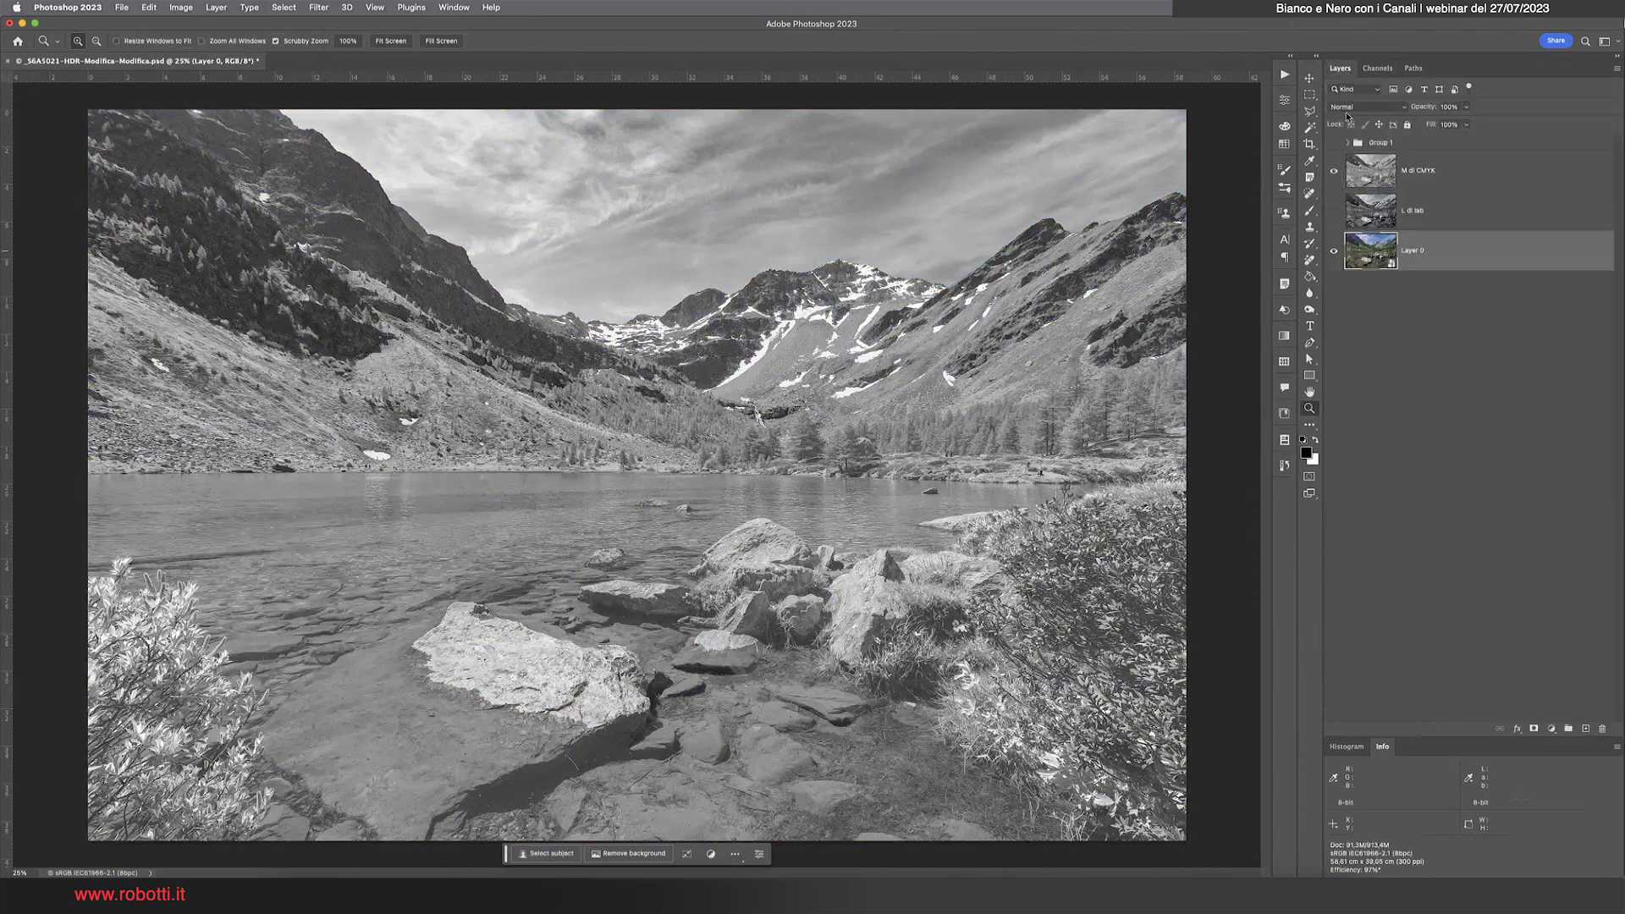
{"action": "left_click", "coordinate": [1335, 170]}
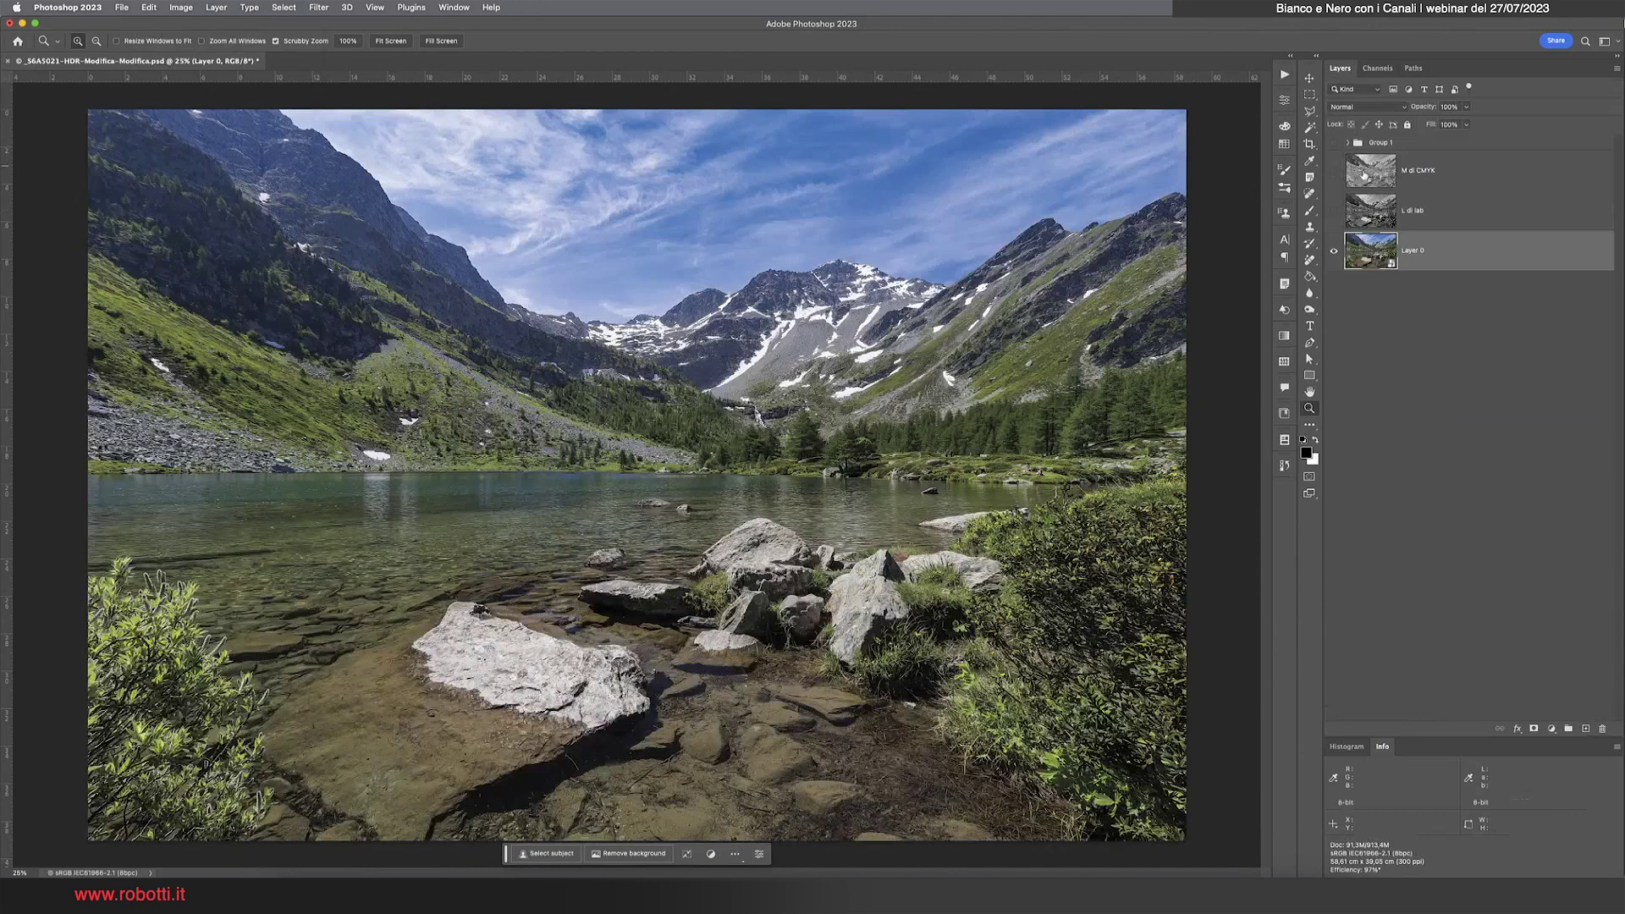
{"action": "left_click", "coordinate": [1378, 68]}
{"action": "left_click", "coordinate": [1417, 138]}
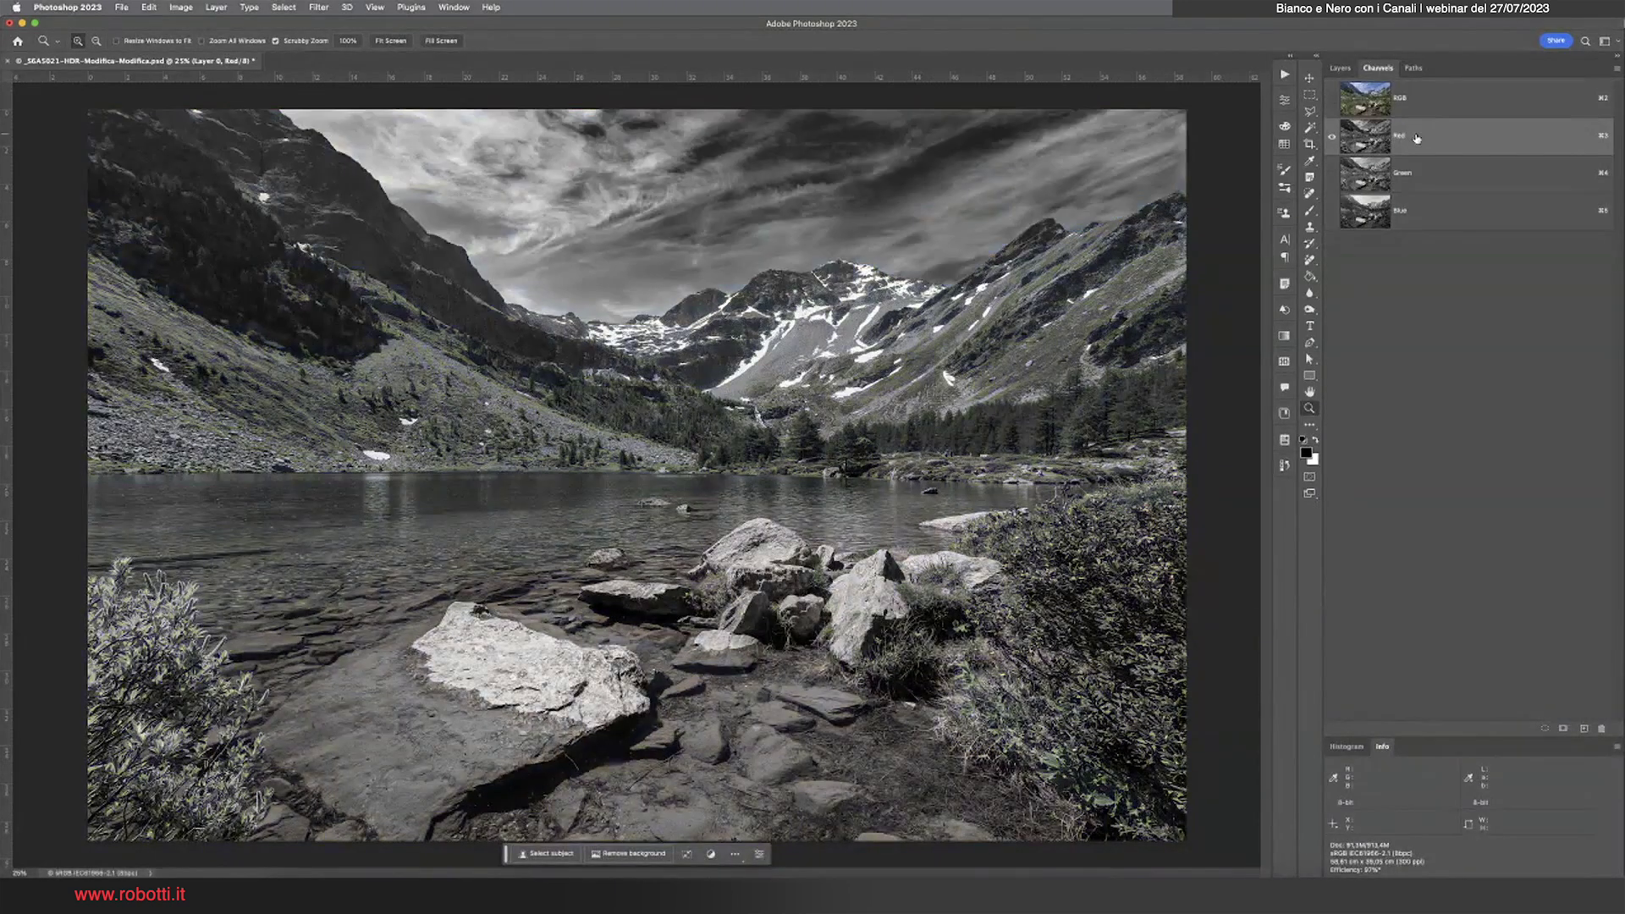
{"action": "left_click", "coordinate": [1366, 176]}
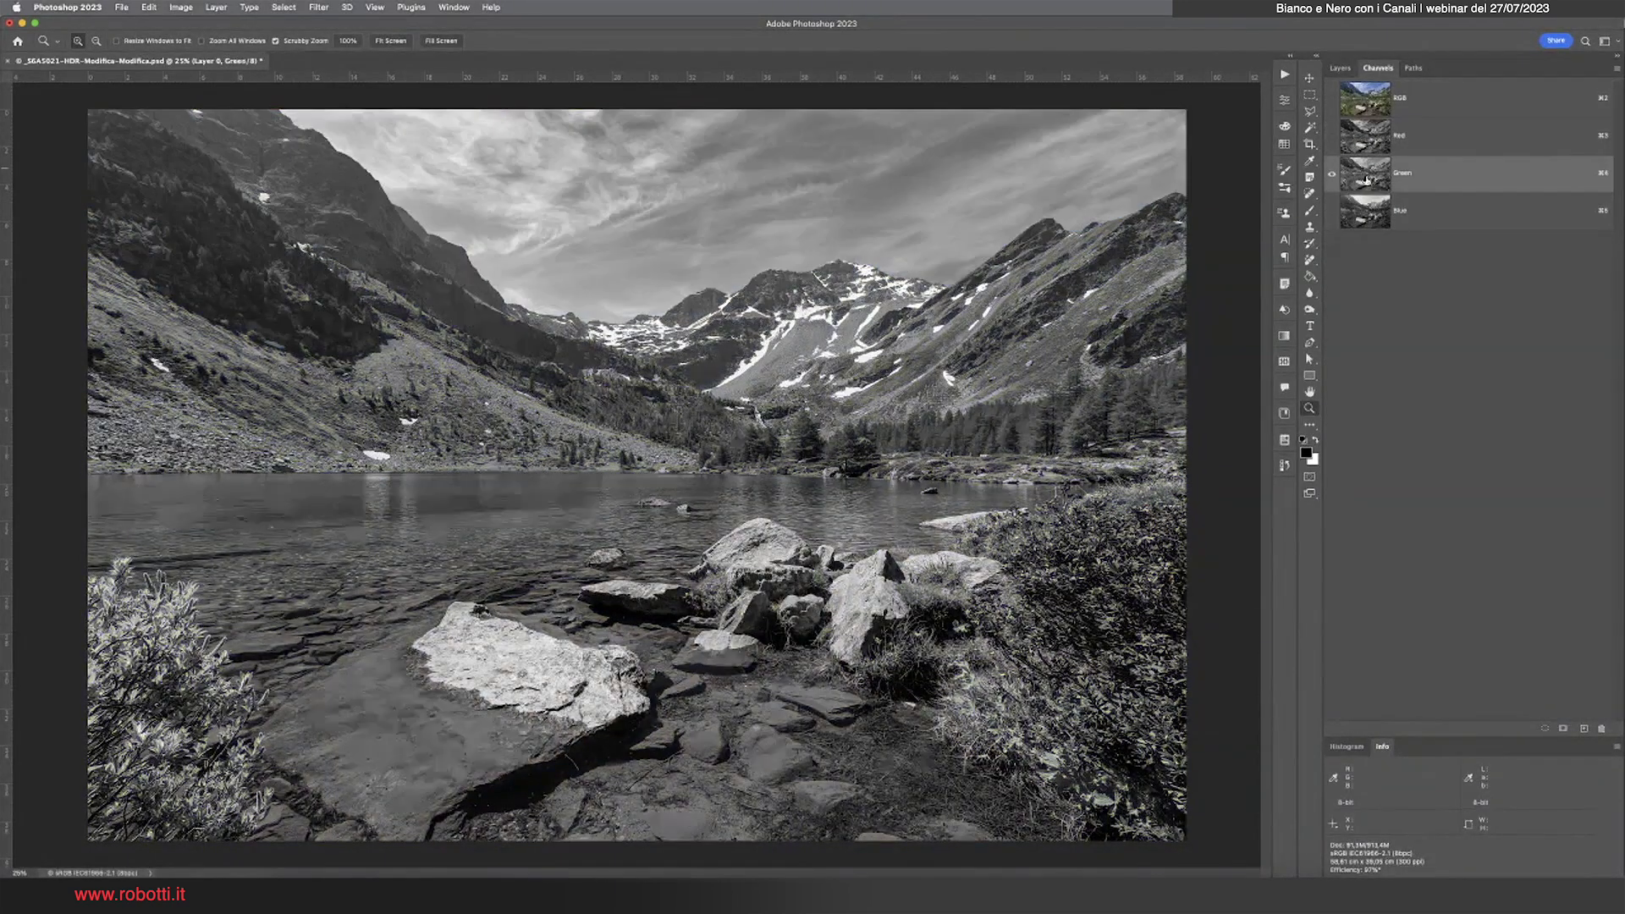
{"action": "left_click", "coordinate": [1359, 221]}
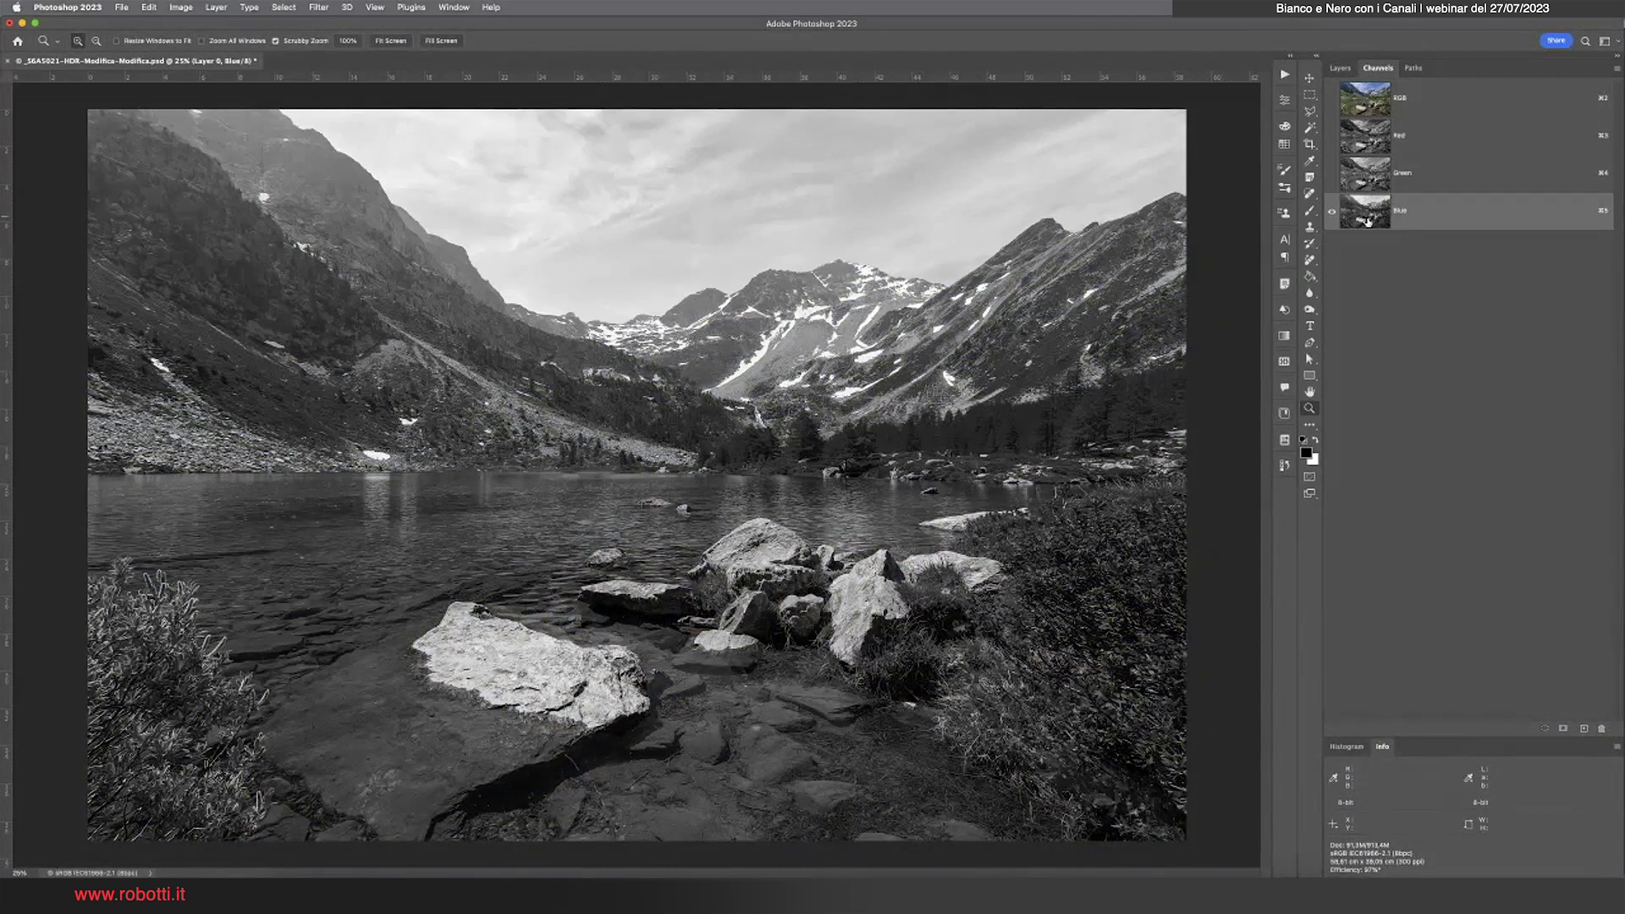
Select all and copy the Blue channel, then return to the RGB composite and deselect
{"action": "left_click", "coordinate": [284, 6]}
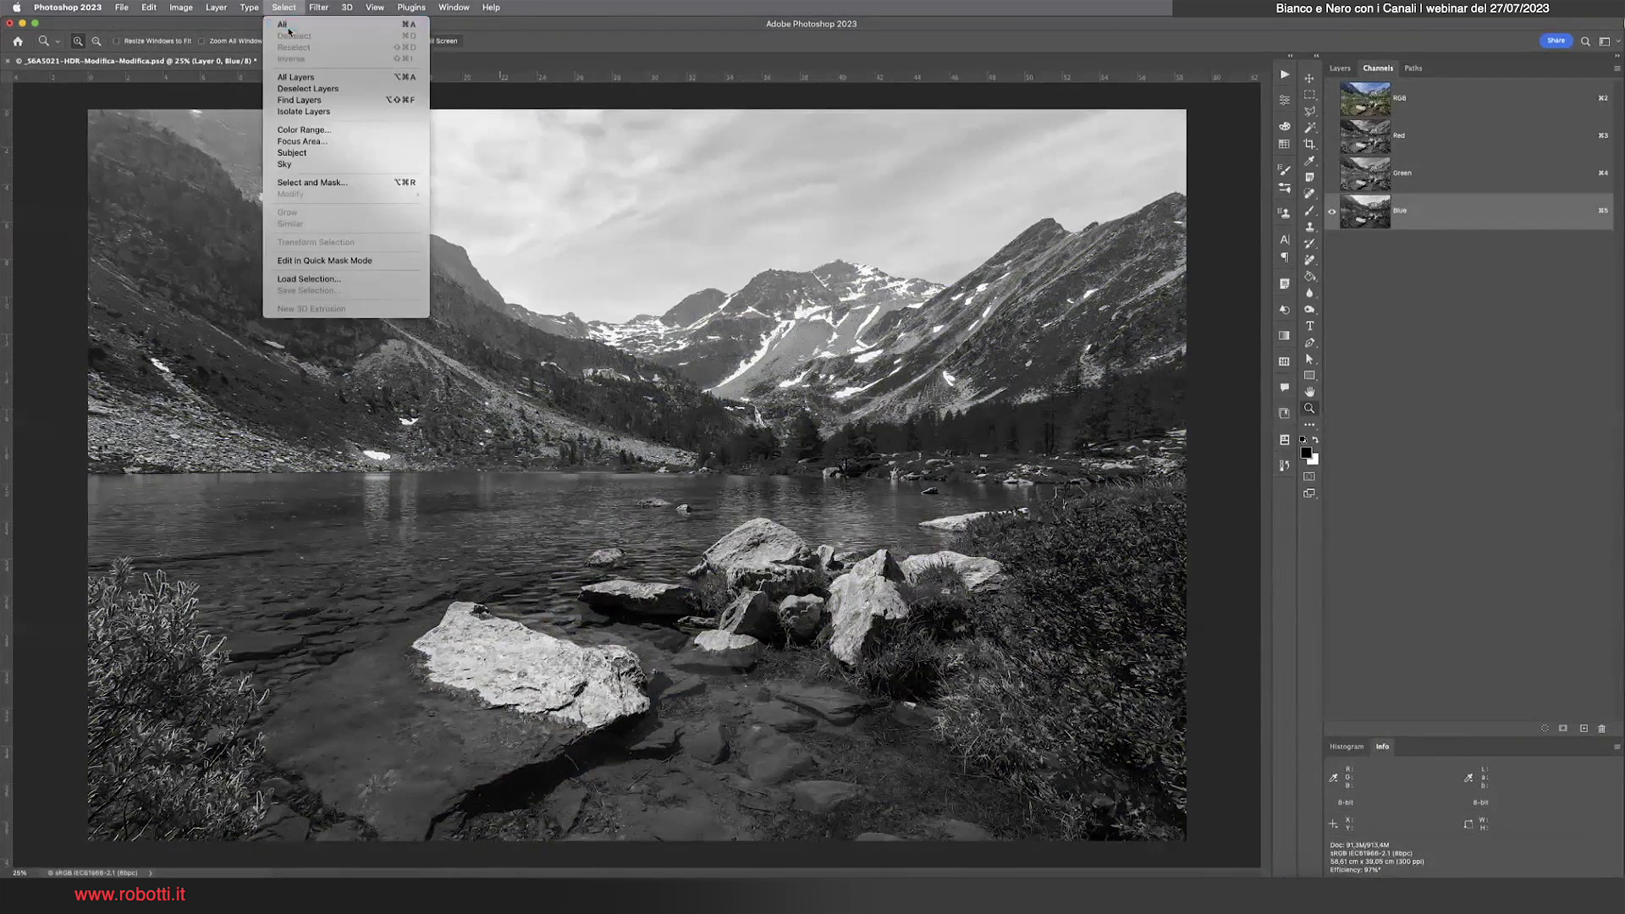
{"action": "left_click", "coordinate": [288, 24]}
{"action": "left_click", "coordinate": [150, 7]}
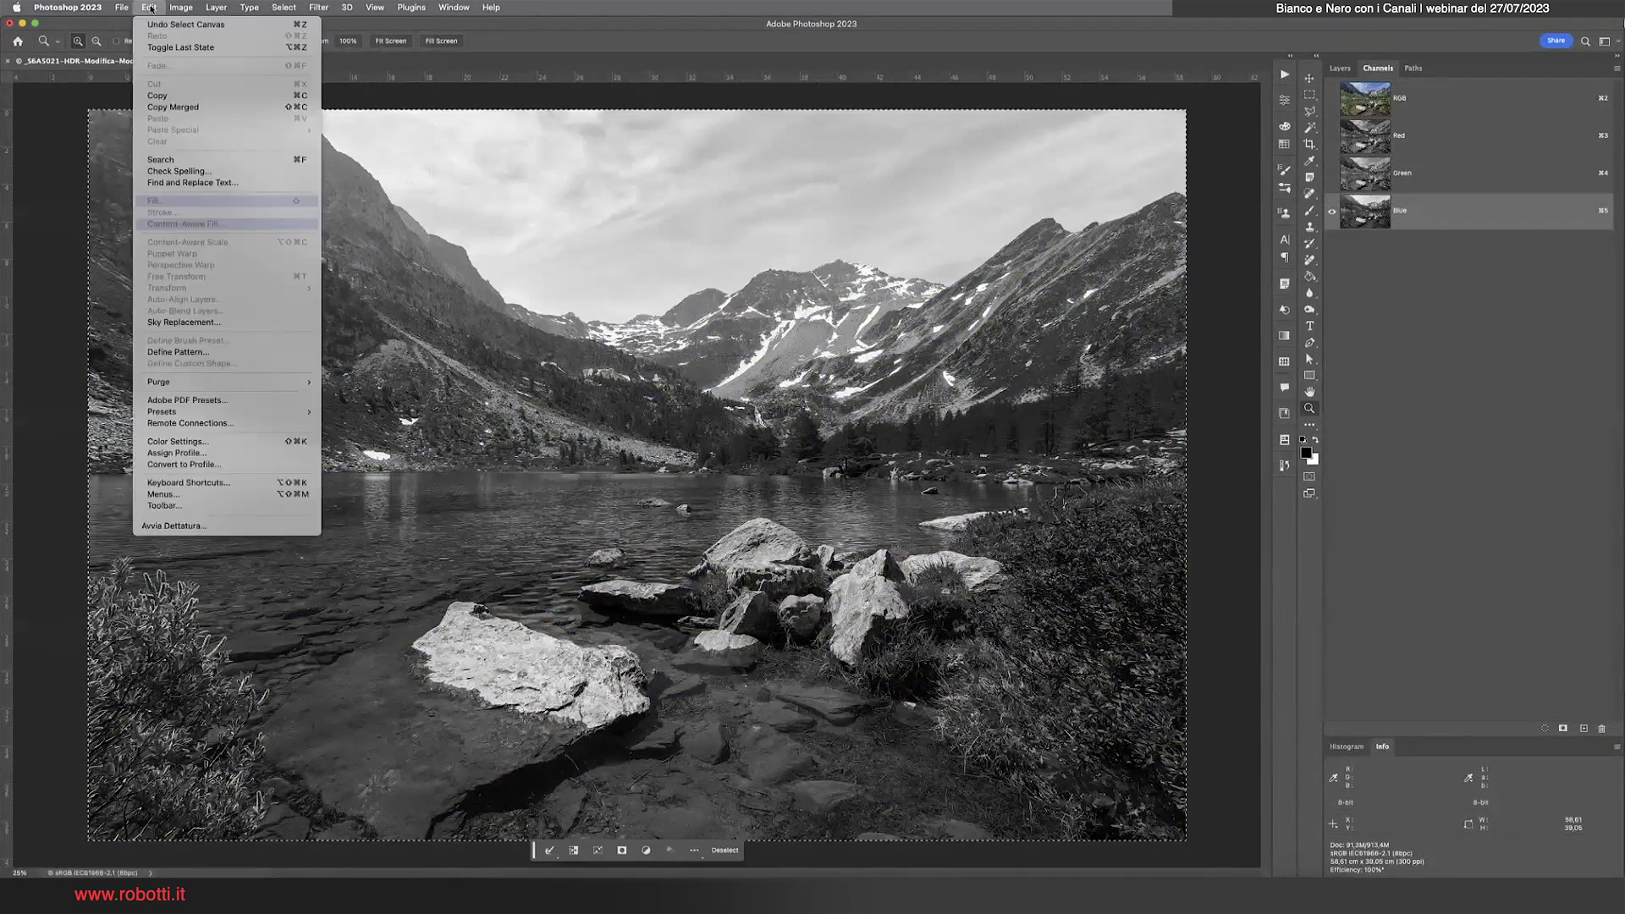
{"action": "left_click", "coordinate": [156, 96]}
{"action": "left_click", "coordinate": [1483, 106]}
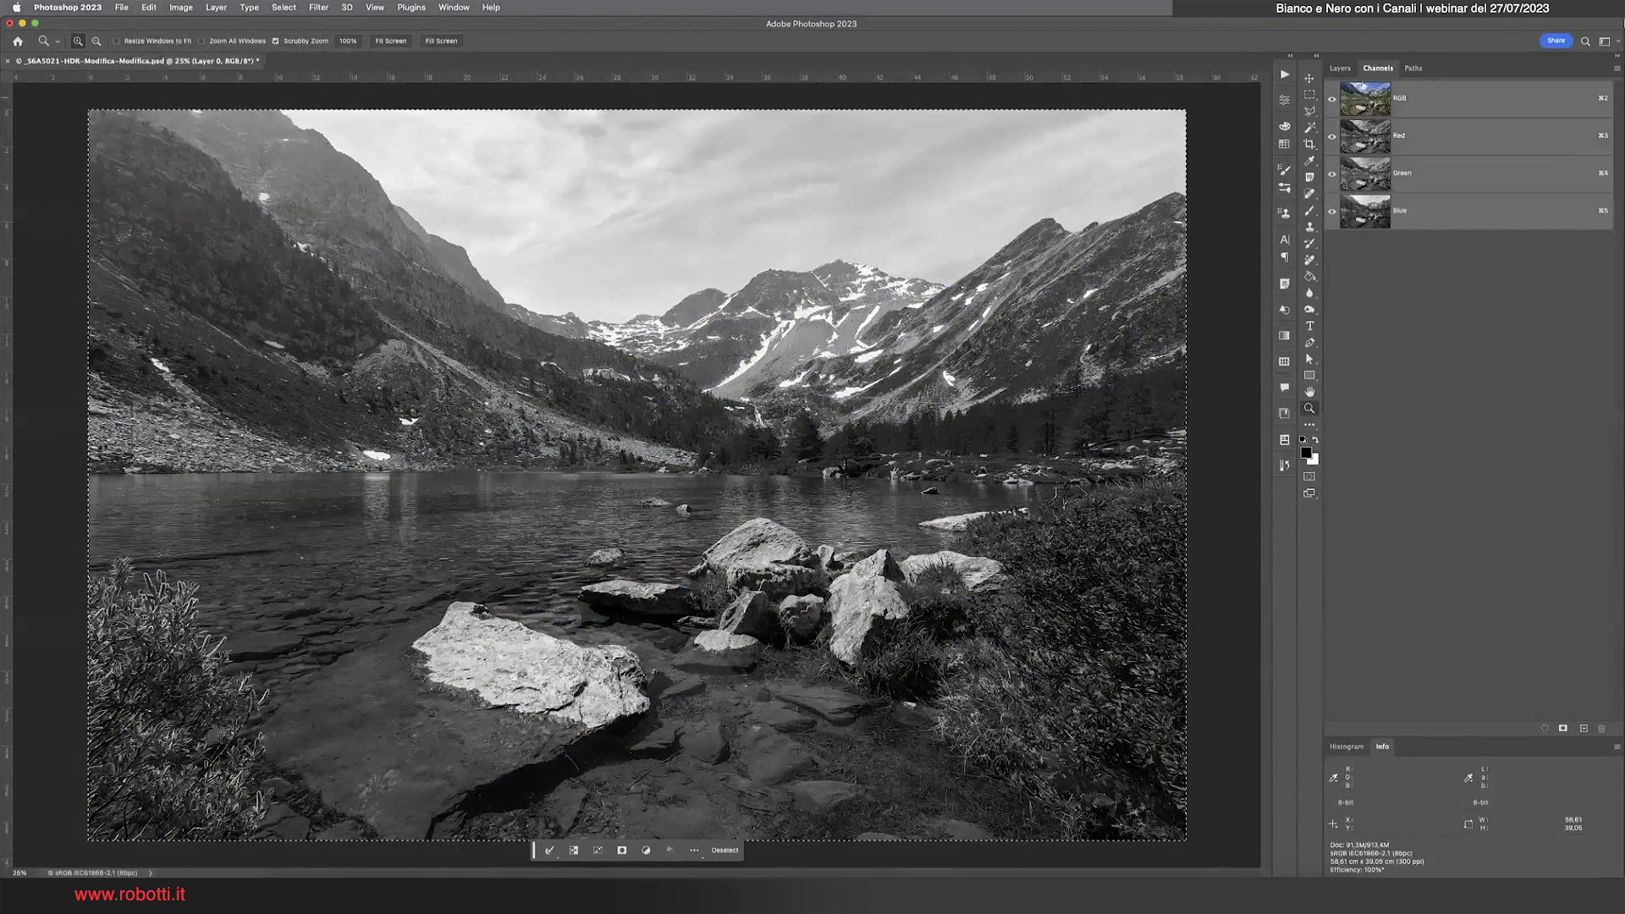
{"action": "left_click", "coordinate": [1340, 69]}
{"action": "left_click", "coordinate": [284, 7]}
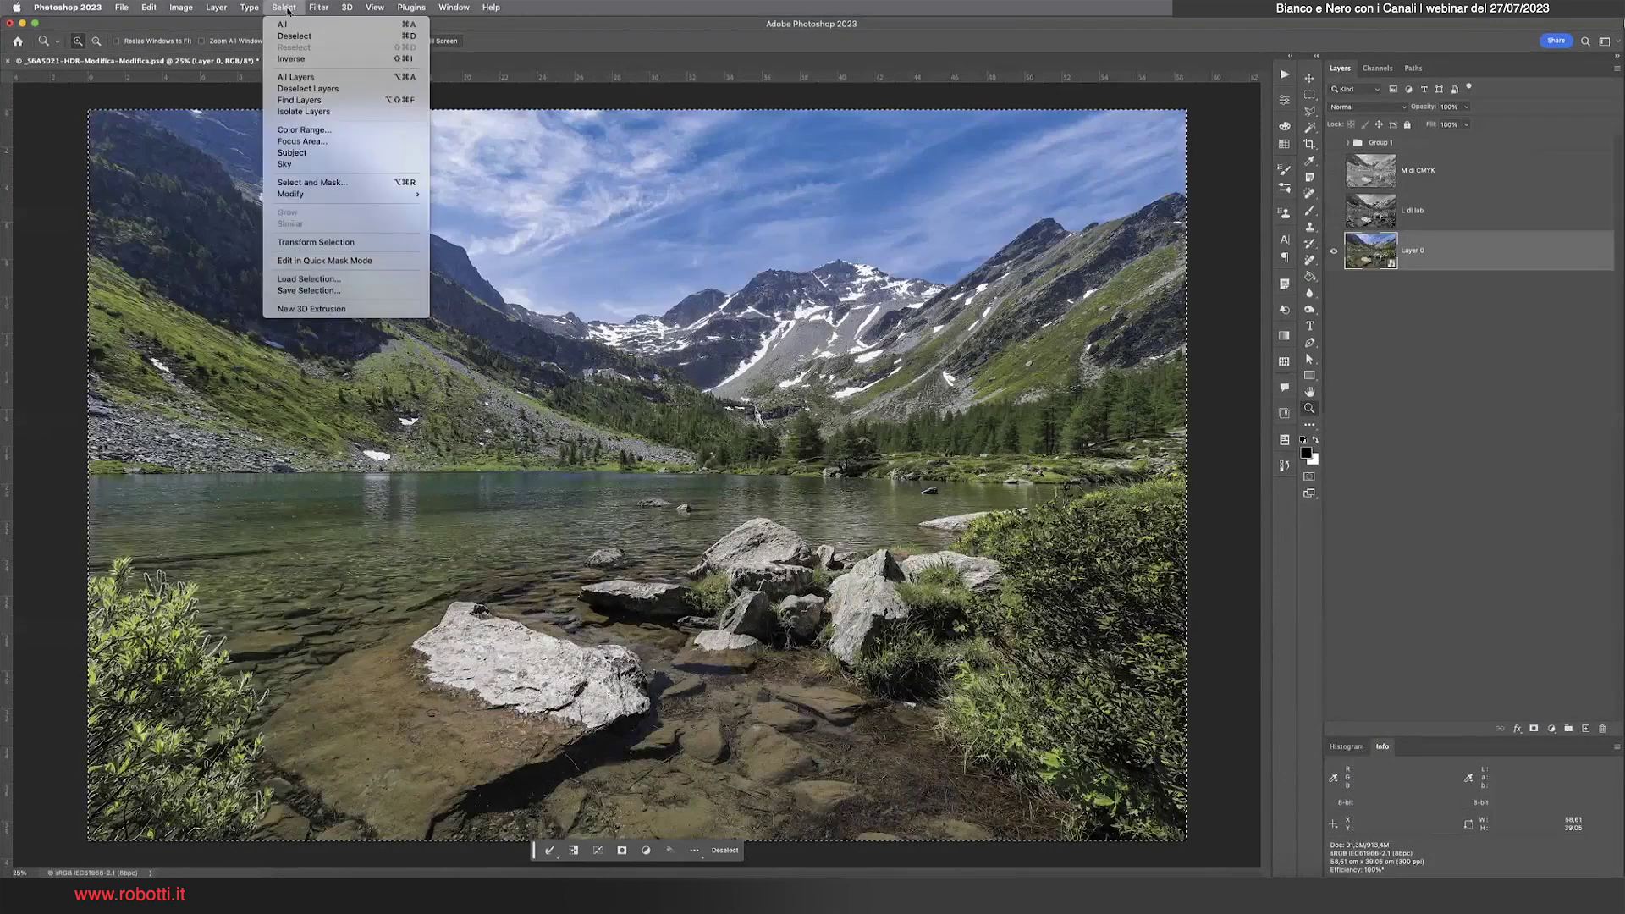
{"action": "left_click", "coordinate": [292, 36]}
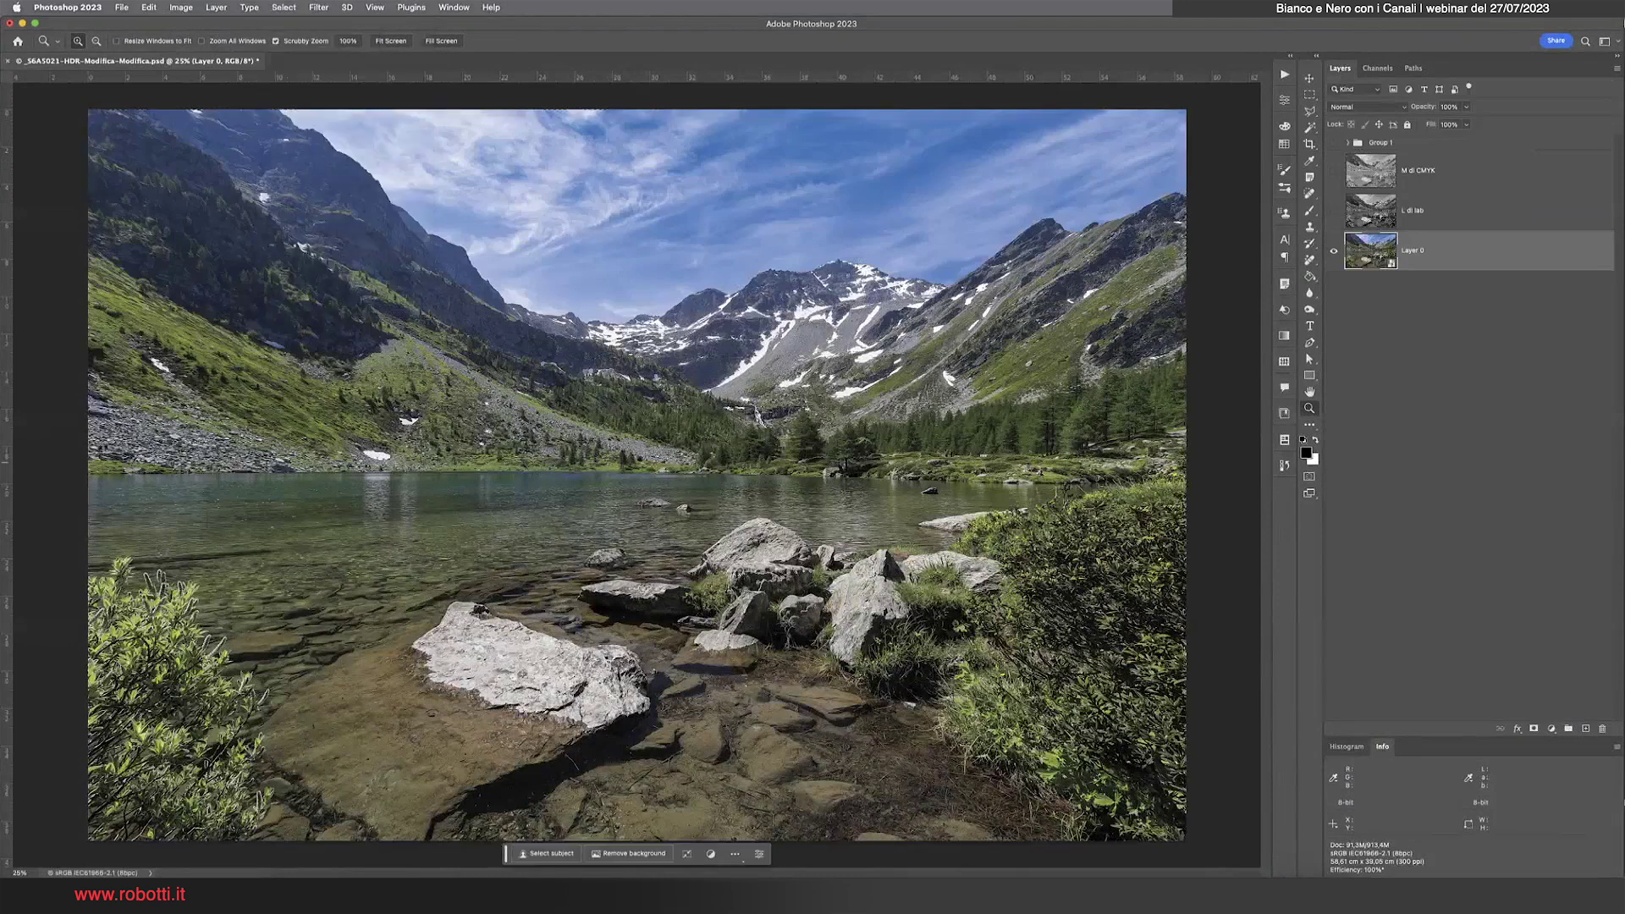
Paste the Blue channel into a new layer named B di RGB
{"action": "left_click", "coordinate": [1586, 729]}
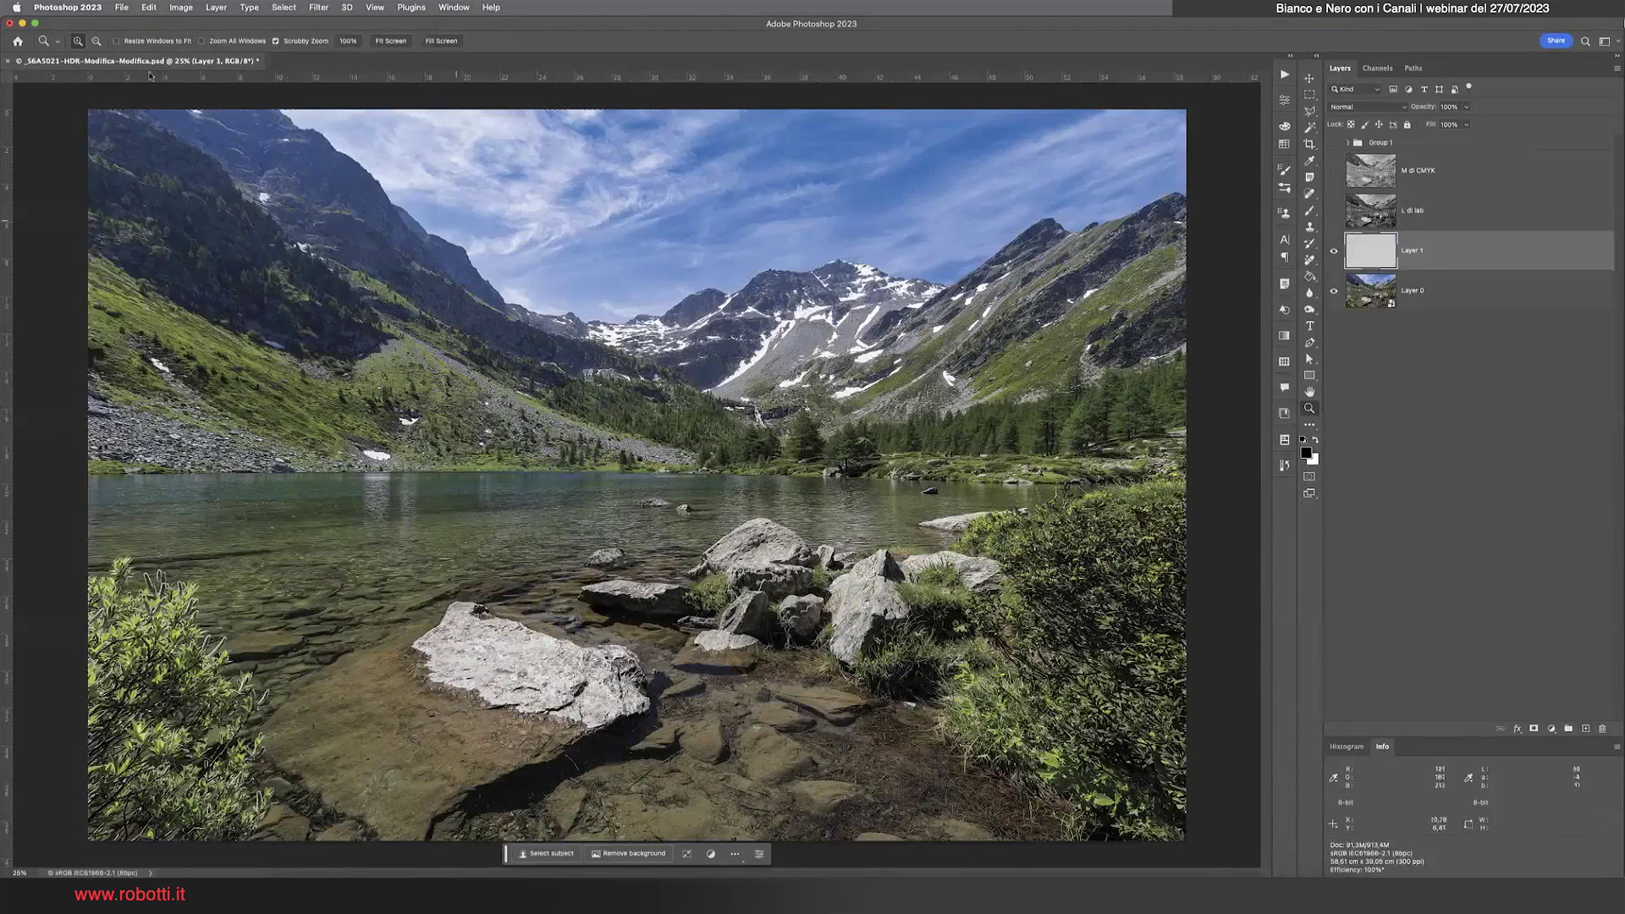
{"action": "left_click", "coordinate": [144, 7]}
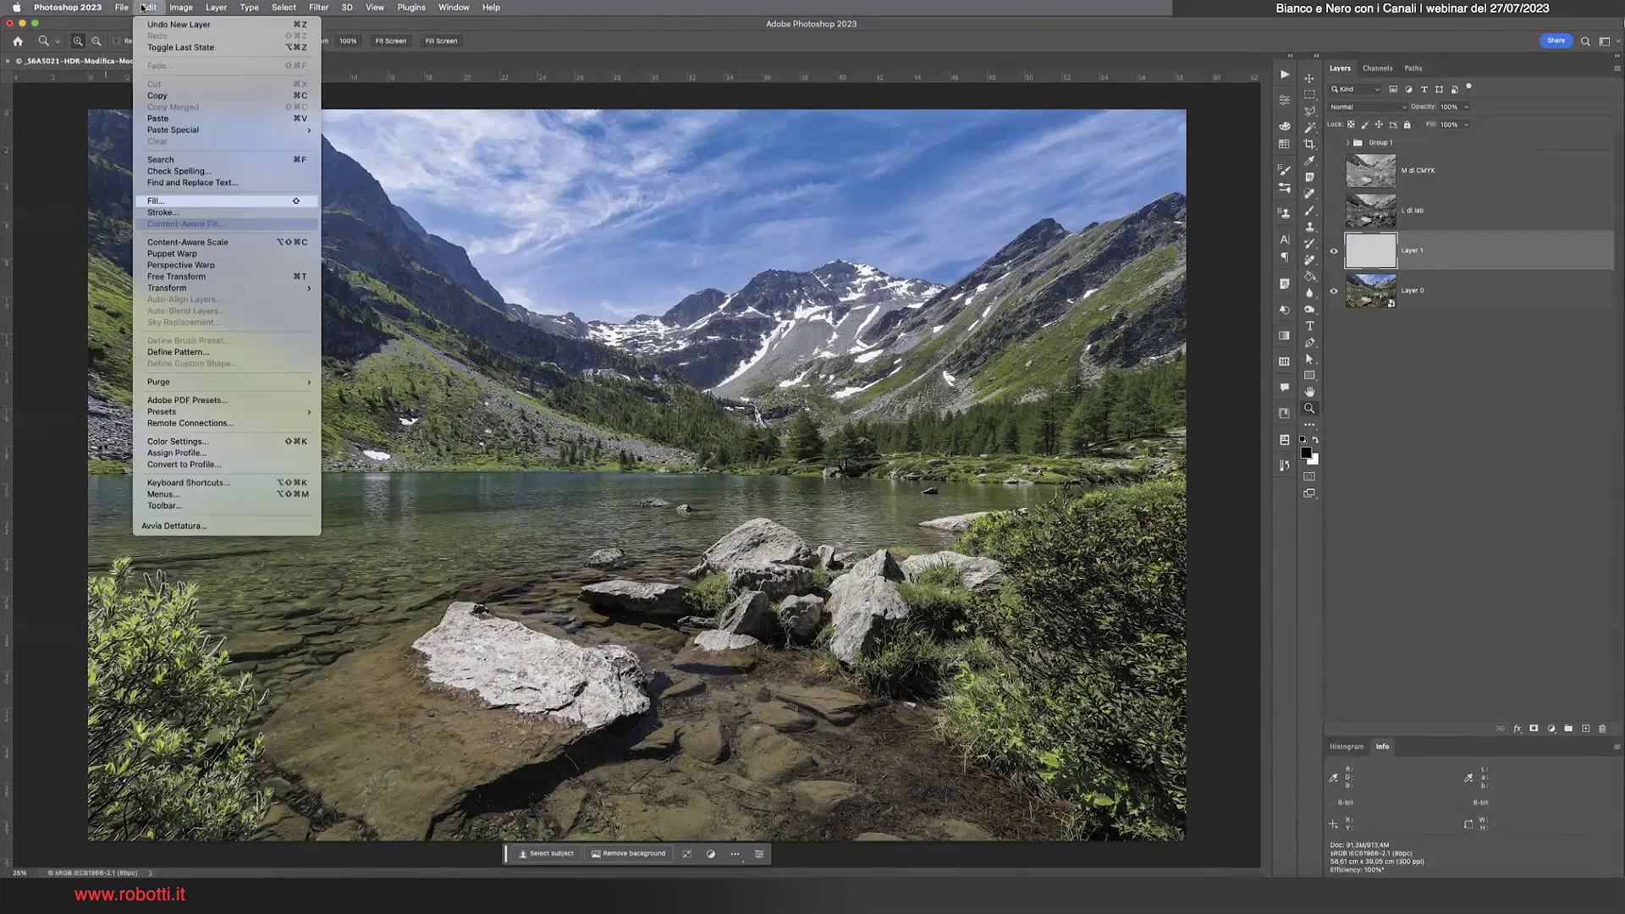
{"action": "left_click", "coordinate": [197, 118]}
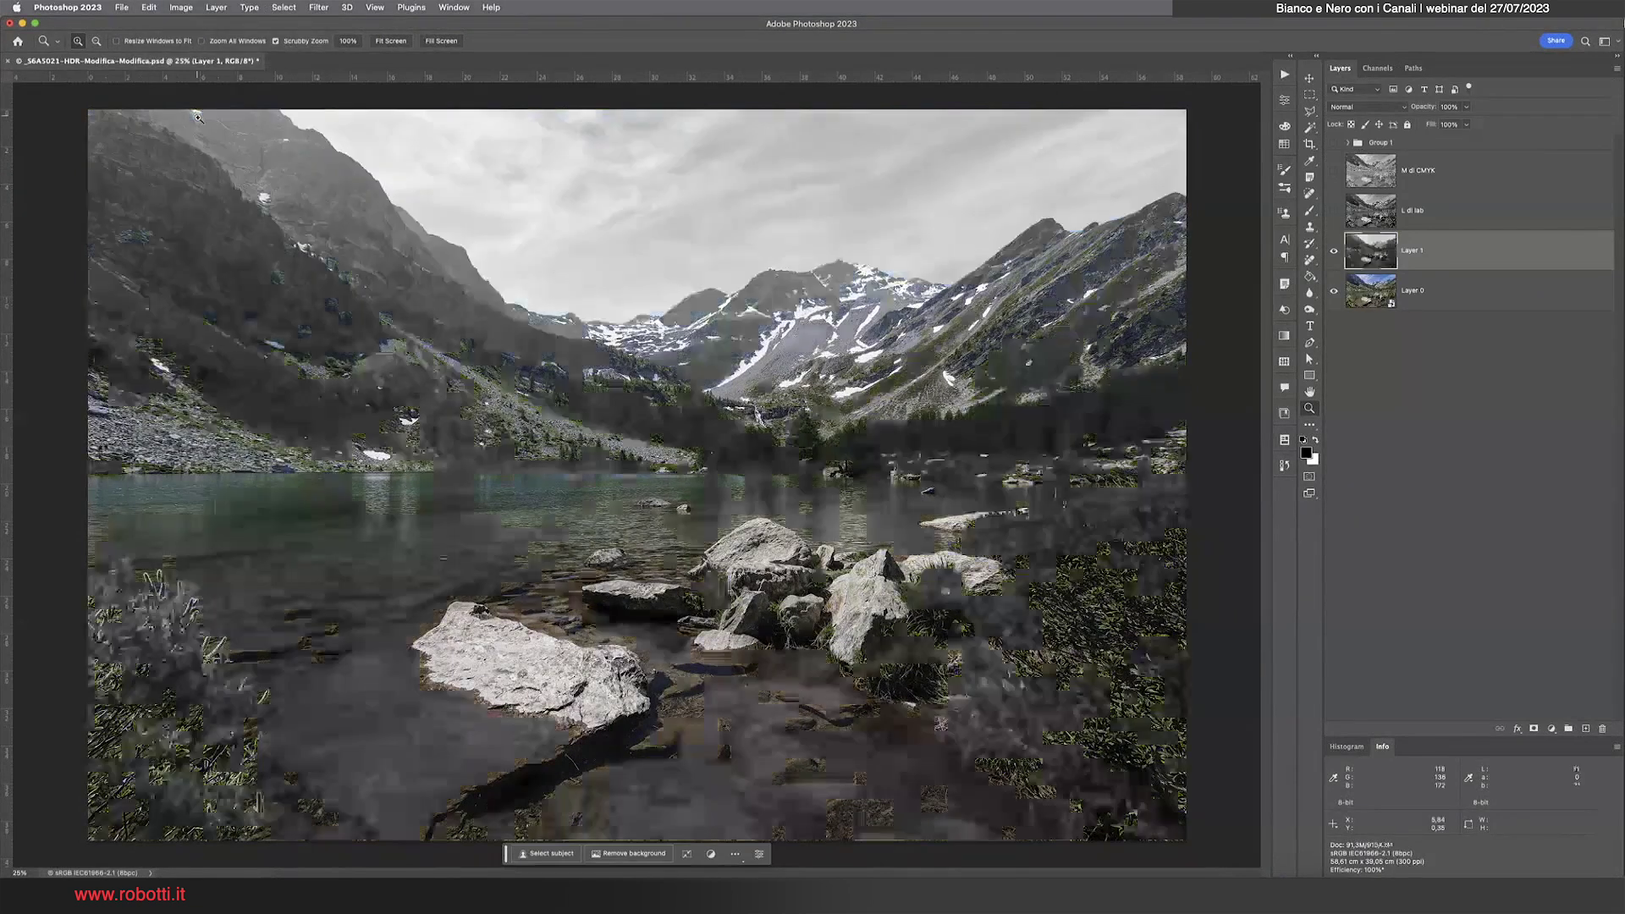
{"action": "double_click", "coordinate": [1412, 250]}
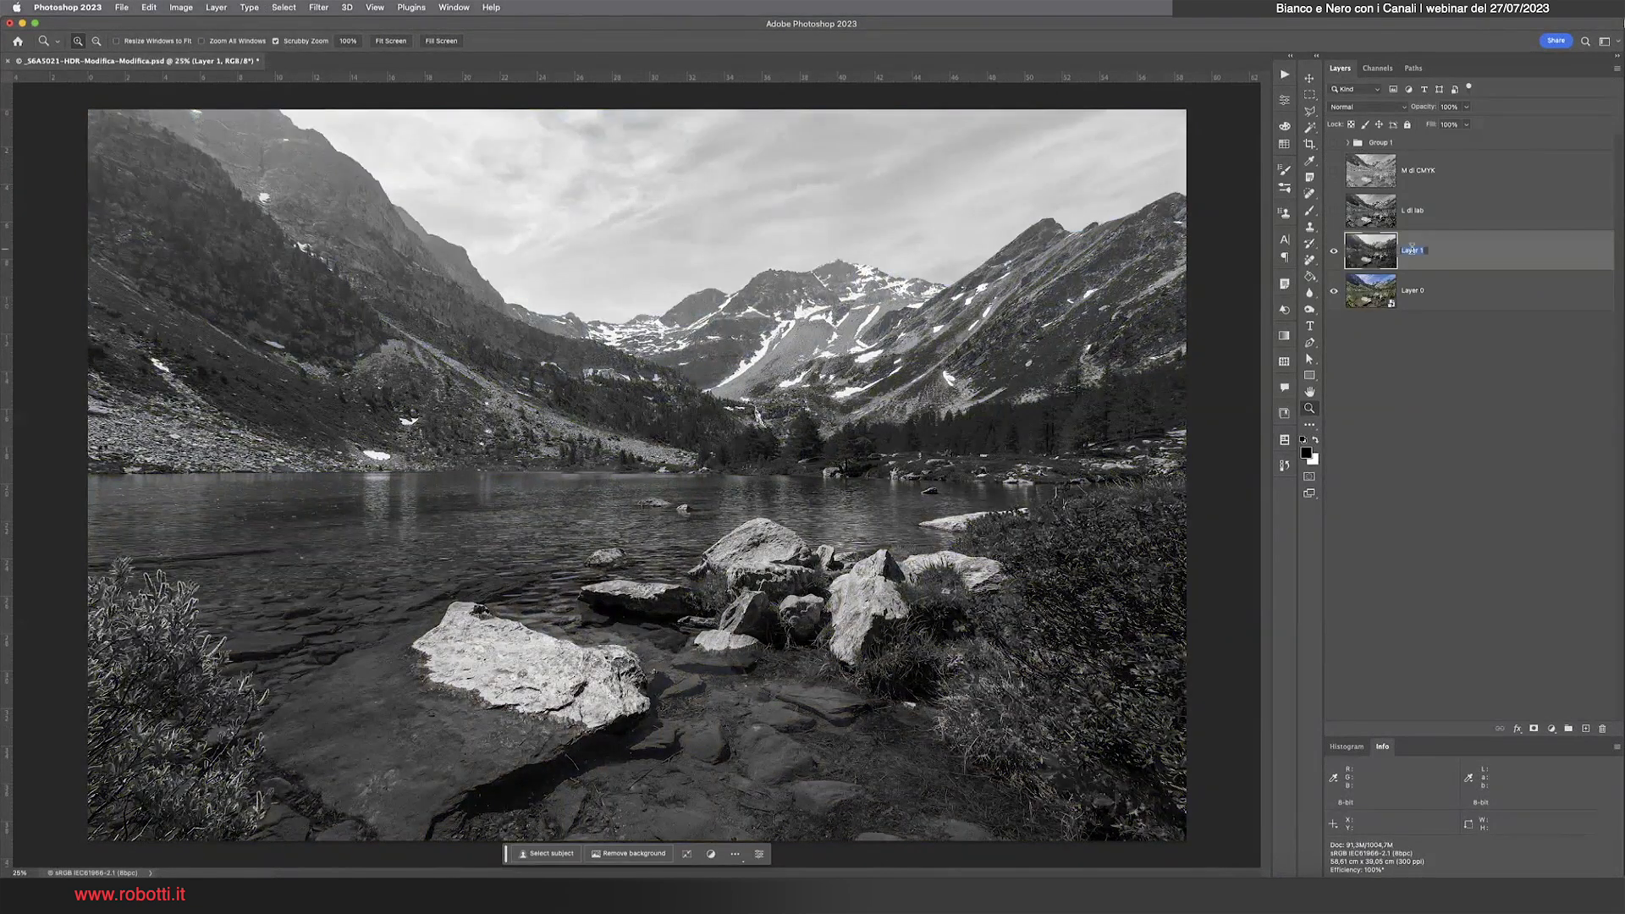
{"action": "type", "text": "B di RGB"}
{"action": "key", "text": "Return"}
Toggle visibility of B di RGB, M di CMYK and L di lab to compare them
{"action": "left_click", "coordinate": [1336, 257]}
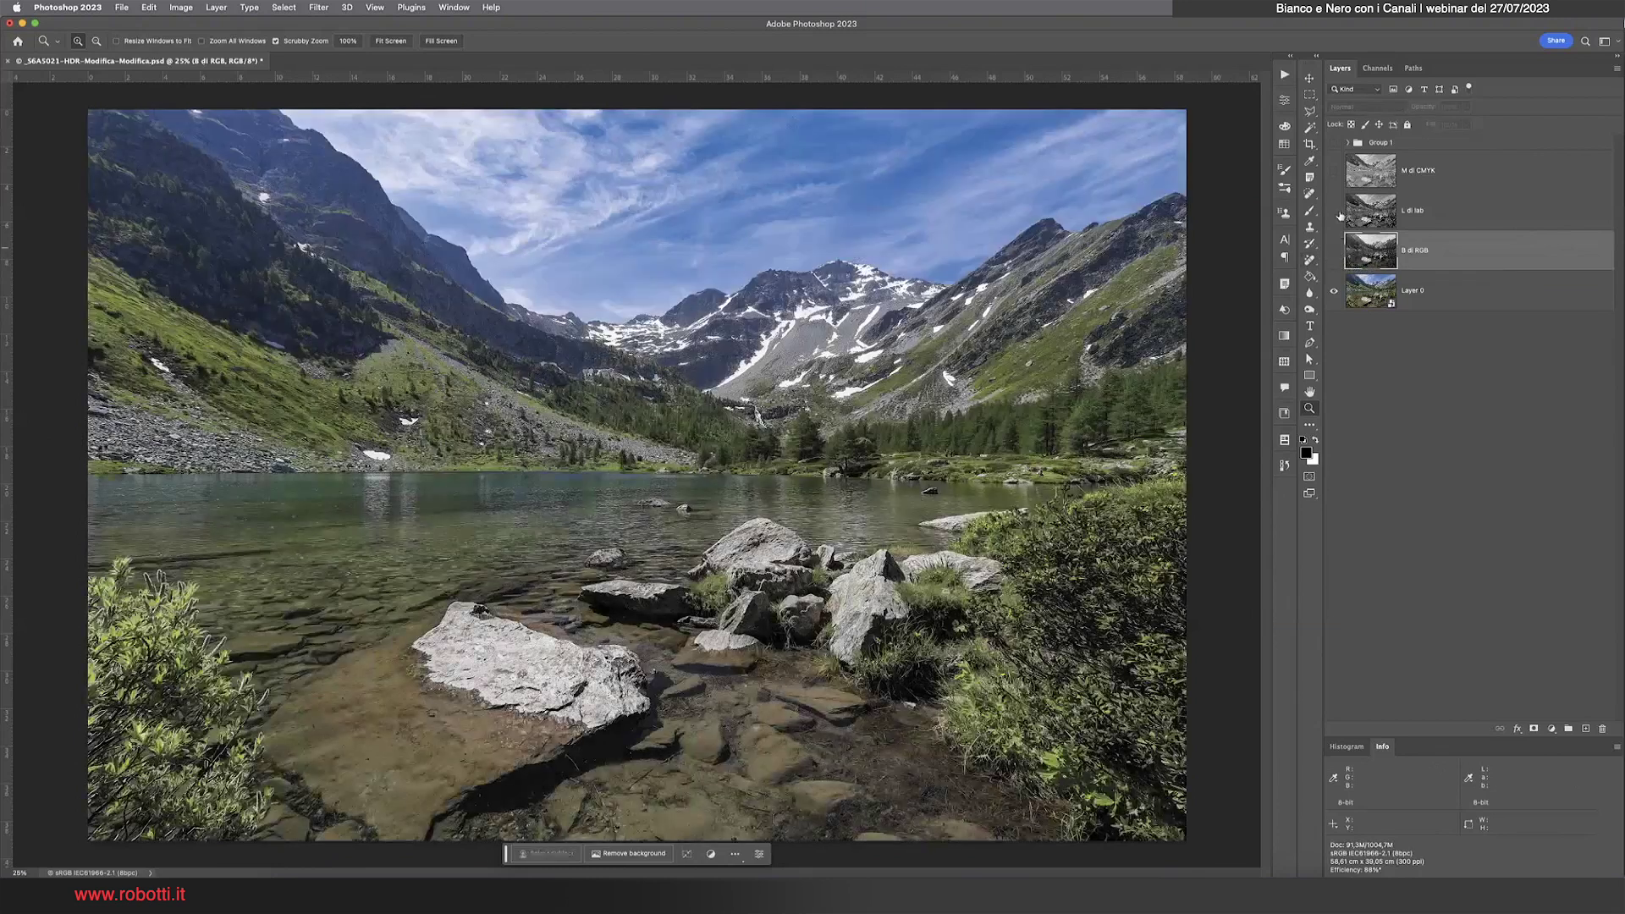
{"action": "left_click", "coordinate": [1337, 213]}
{"action": "left_click", "coordinate": [1335, 174]}
{"action": "left_click", "coordinate": [1334, 173]}
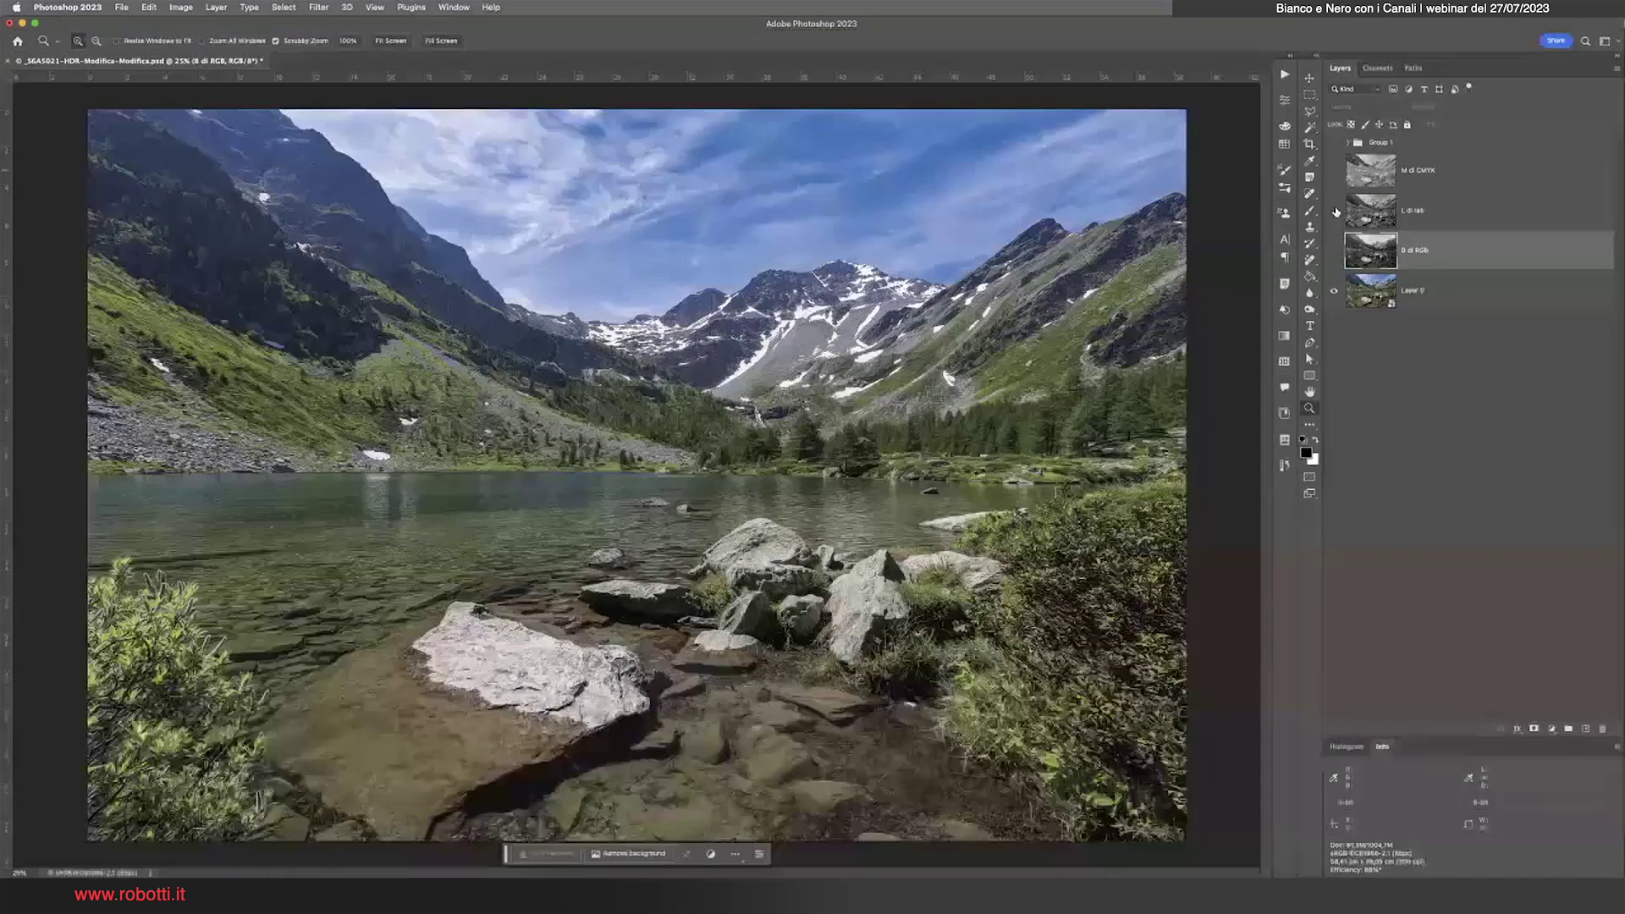
{"action": "left_click", "coordinate": [1336, 213]}
{"action": "left_click", "coordinate": [1335, 252]}
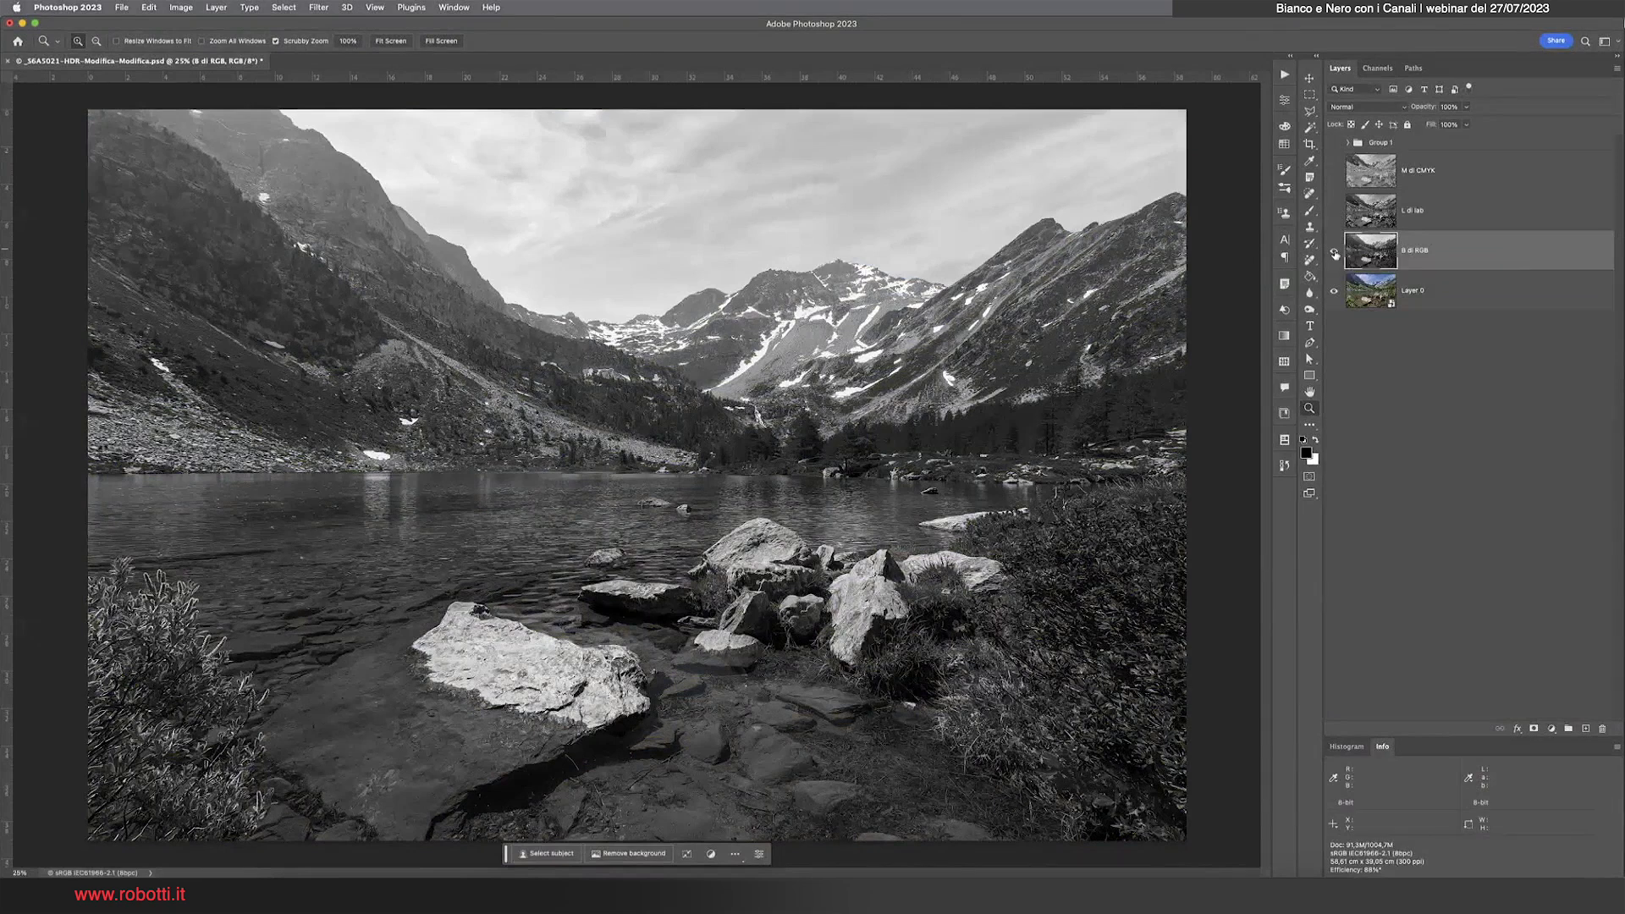
Show and expand Group 1, inspect CR profilo BW9, then collapse it and select Layer 0
{"action": "left_click", "coordinate": [1335, 143]}
{"action": "left_click", "coordinate": [1347, 143]}
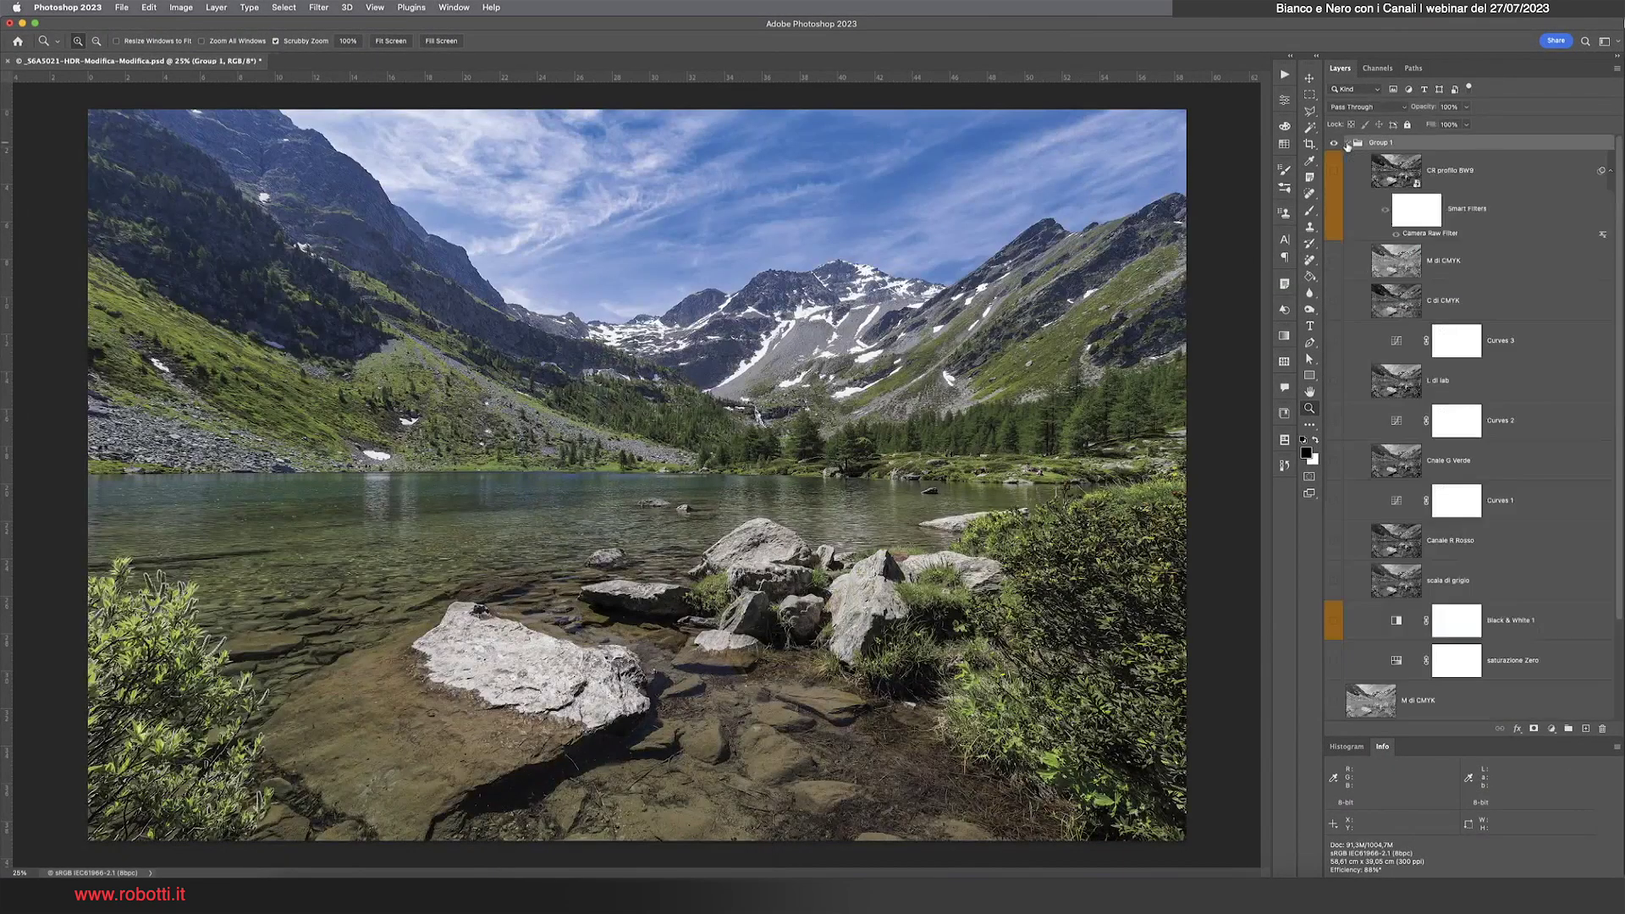
{"action": "left_click", "coordinate": [1453, 181]}
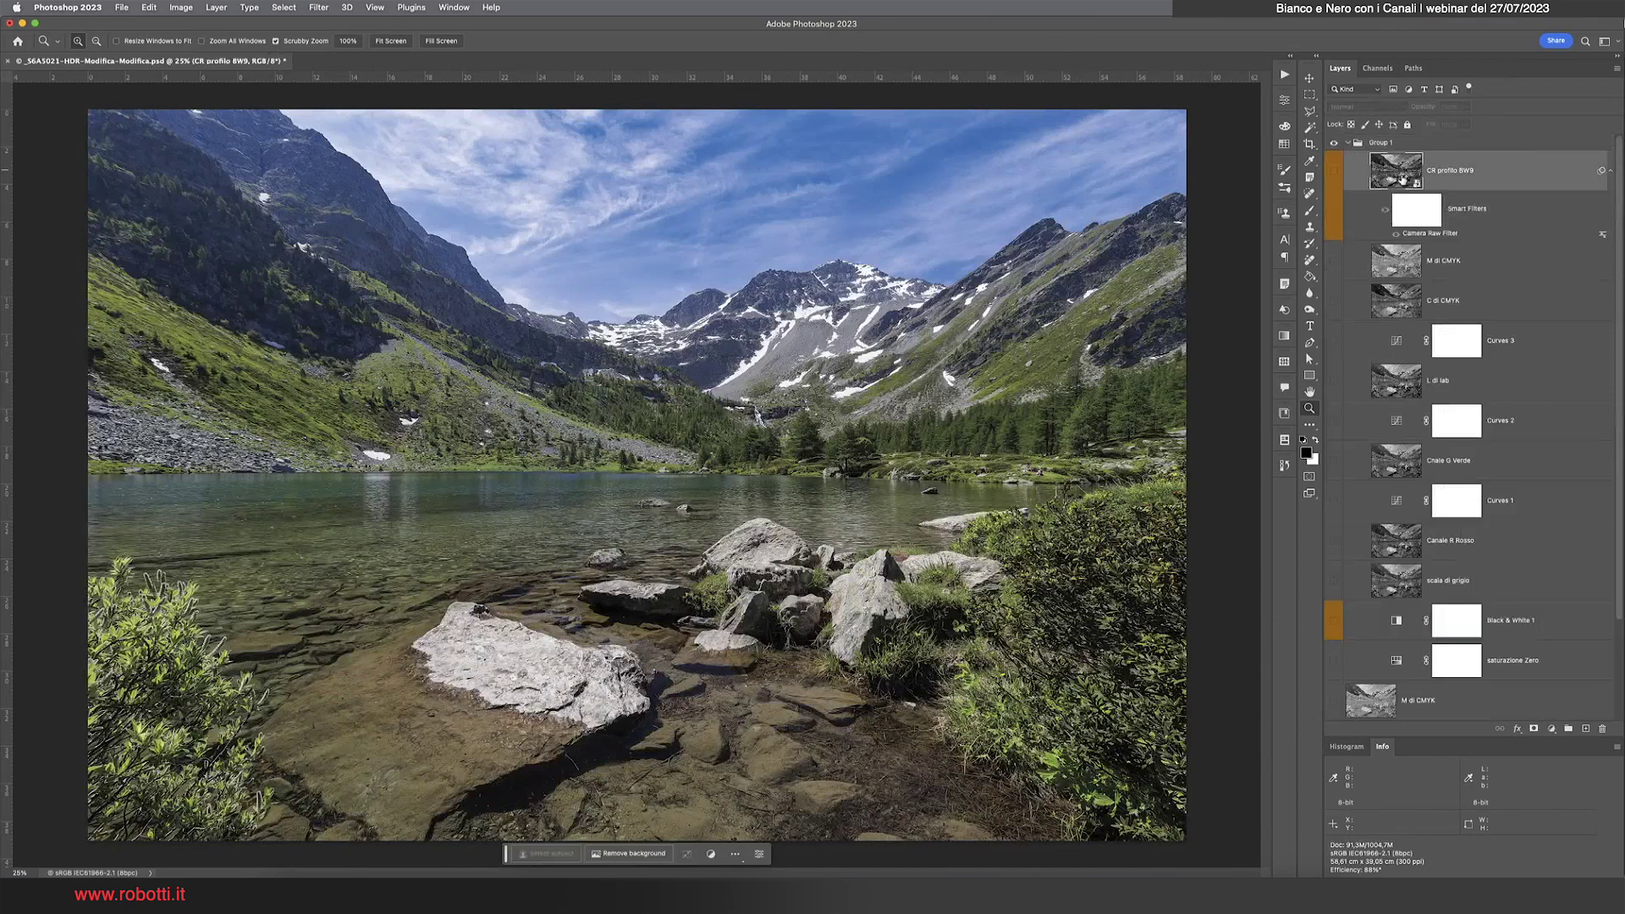
{"action": "left_click", "coordinate": [1349, 143]}
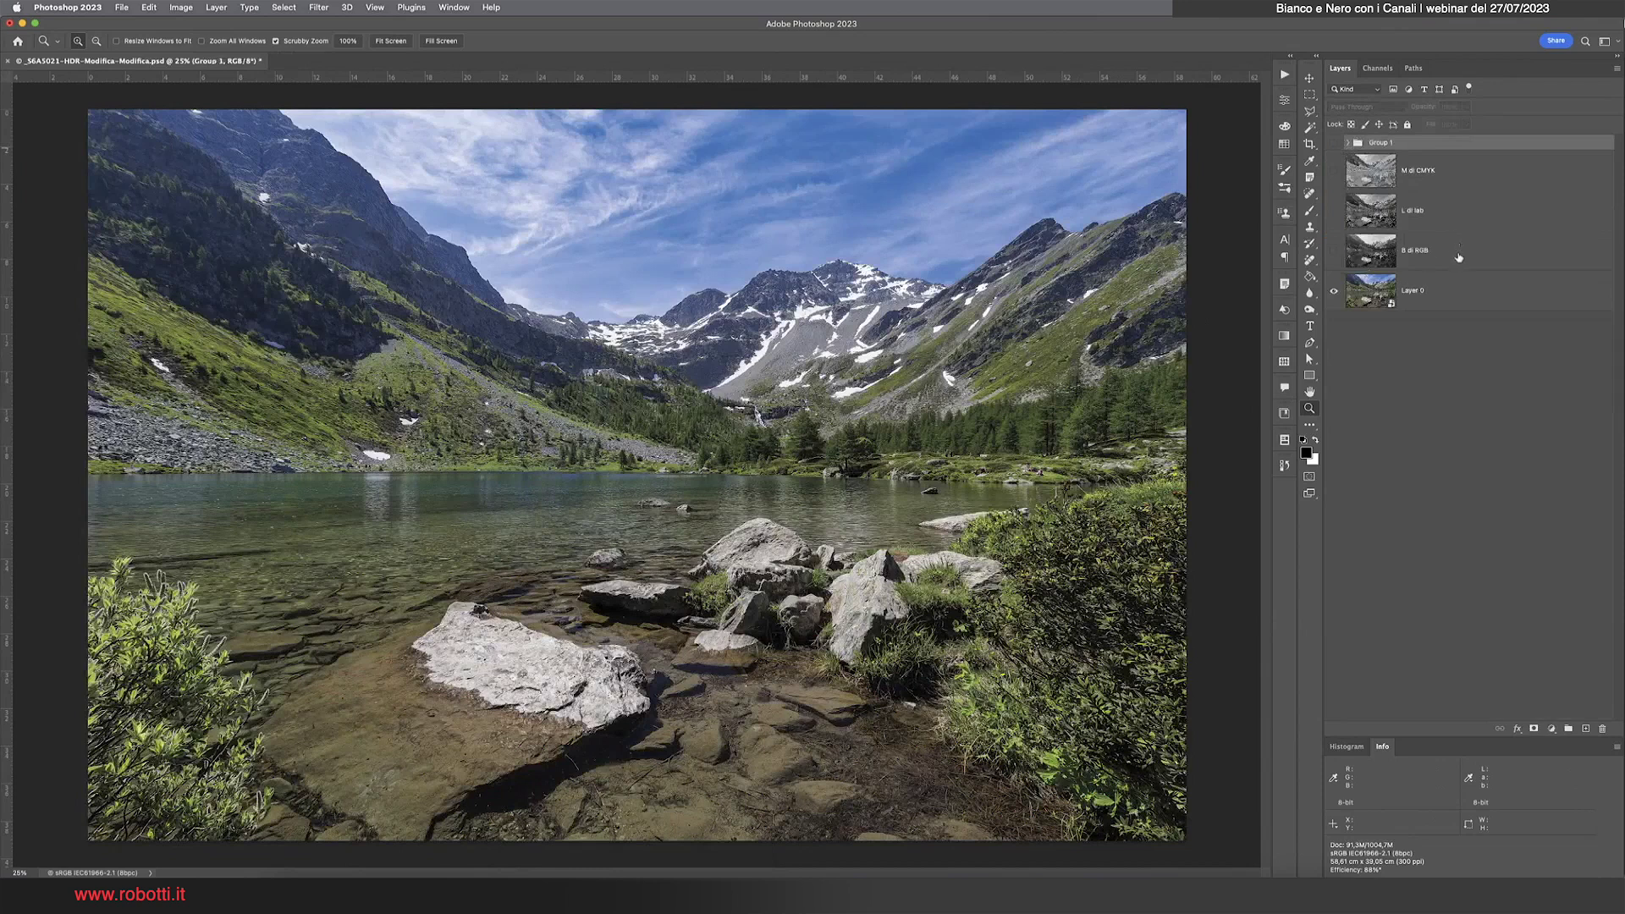
{"action": "left_click", "coordinate": [1371, 298]}
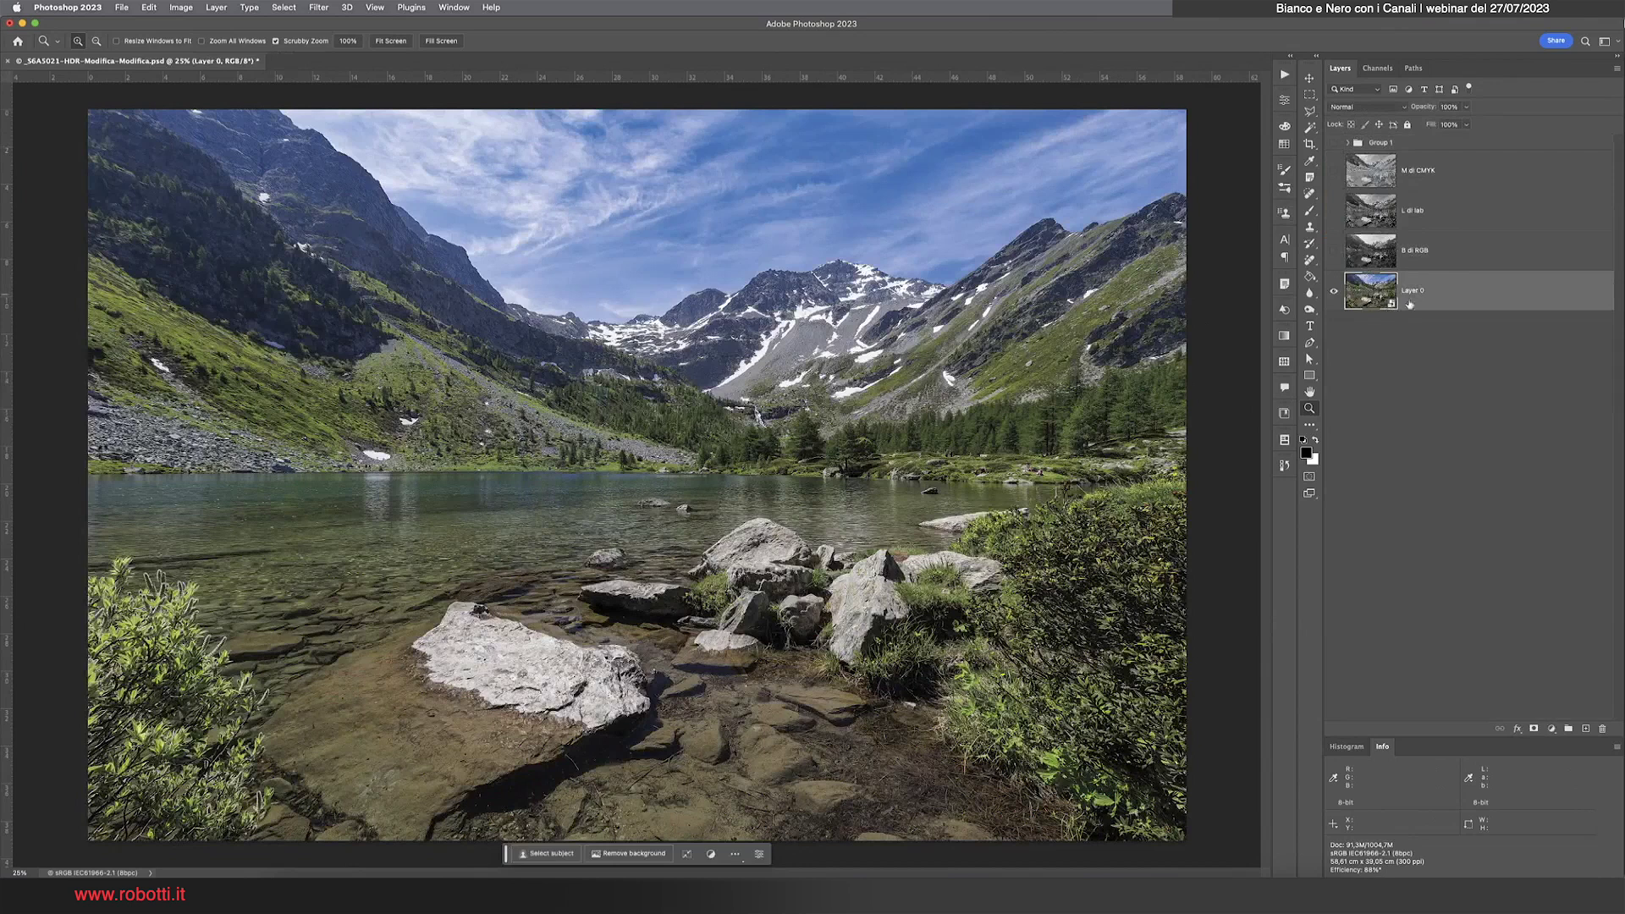
Rasterize Layer 0 and group B di RGB, L di lab and M di CMYK into hidden Group 2
{"action": "right_click", "coordinate": [1466, 292]}
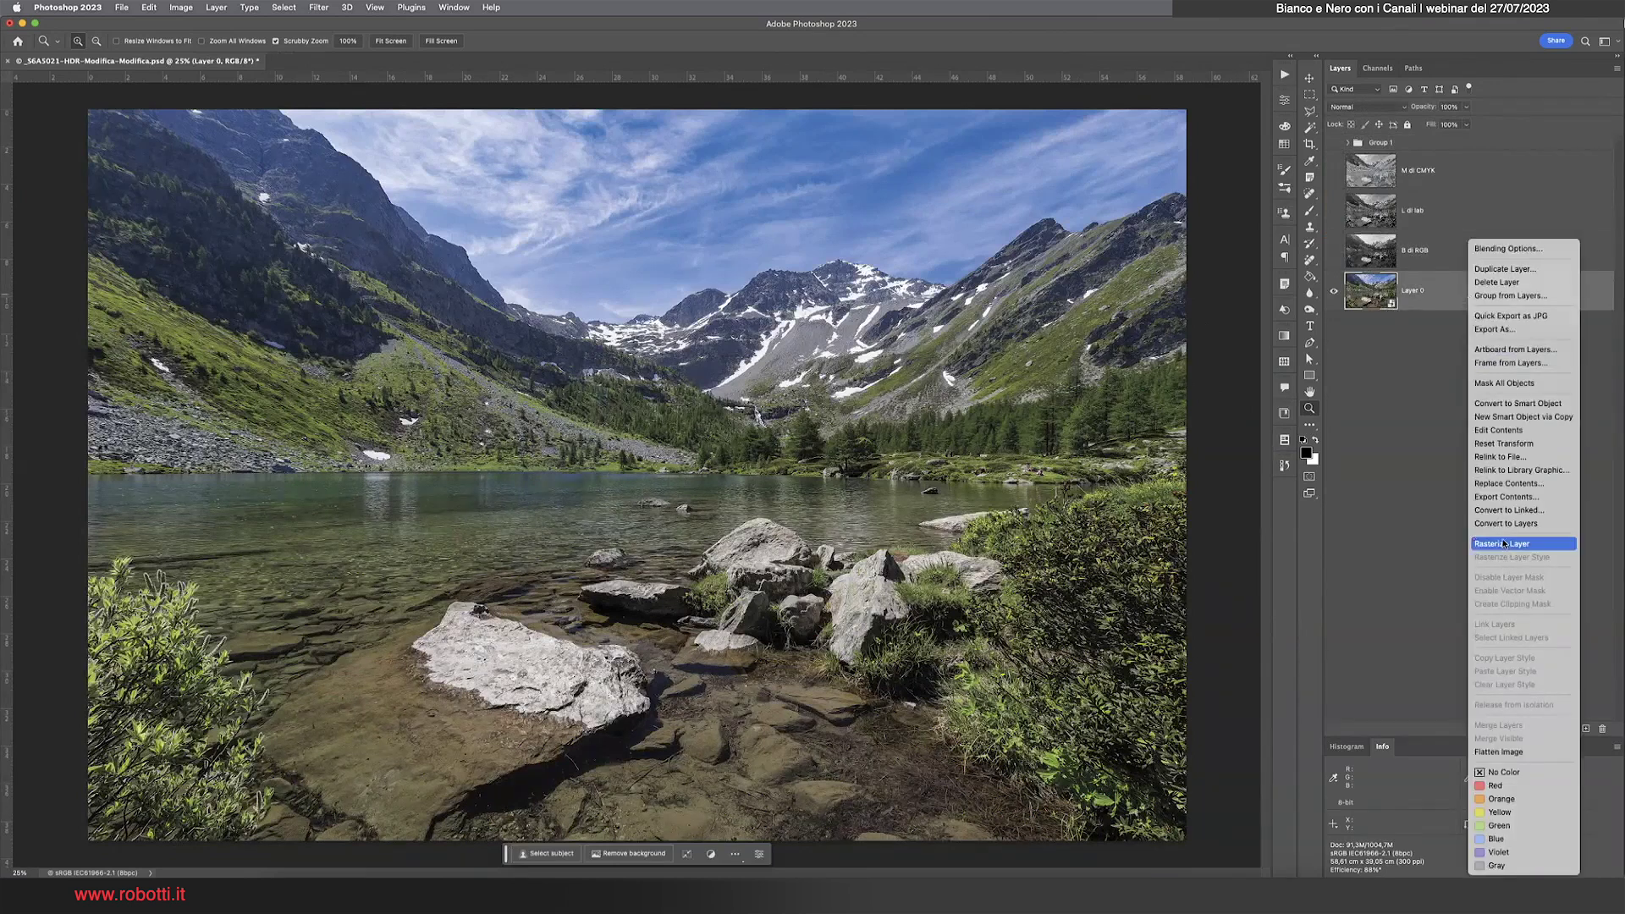
{"action": "left_click", "coordinate": [1505, 544]}
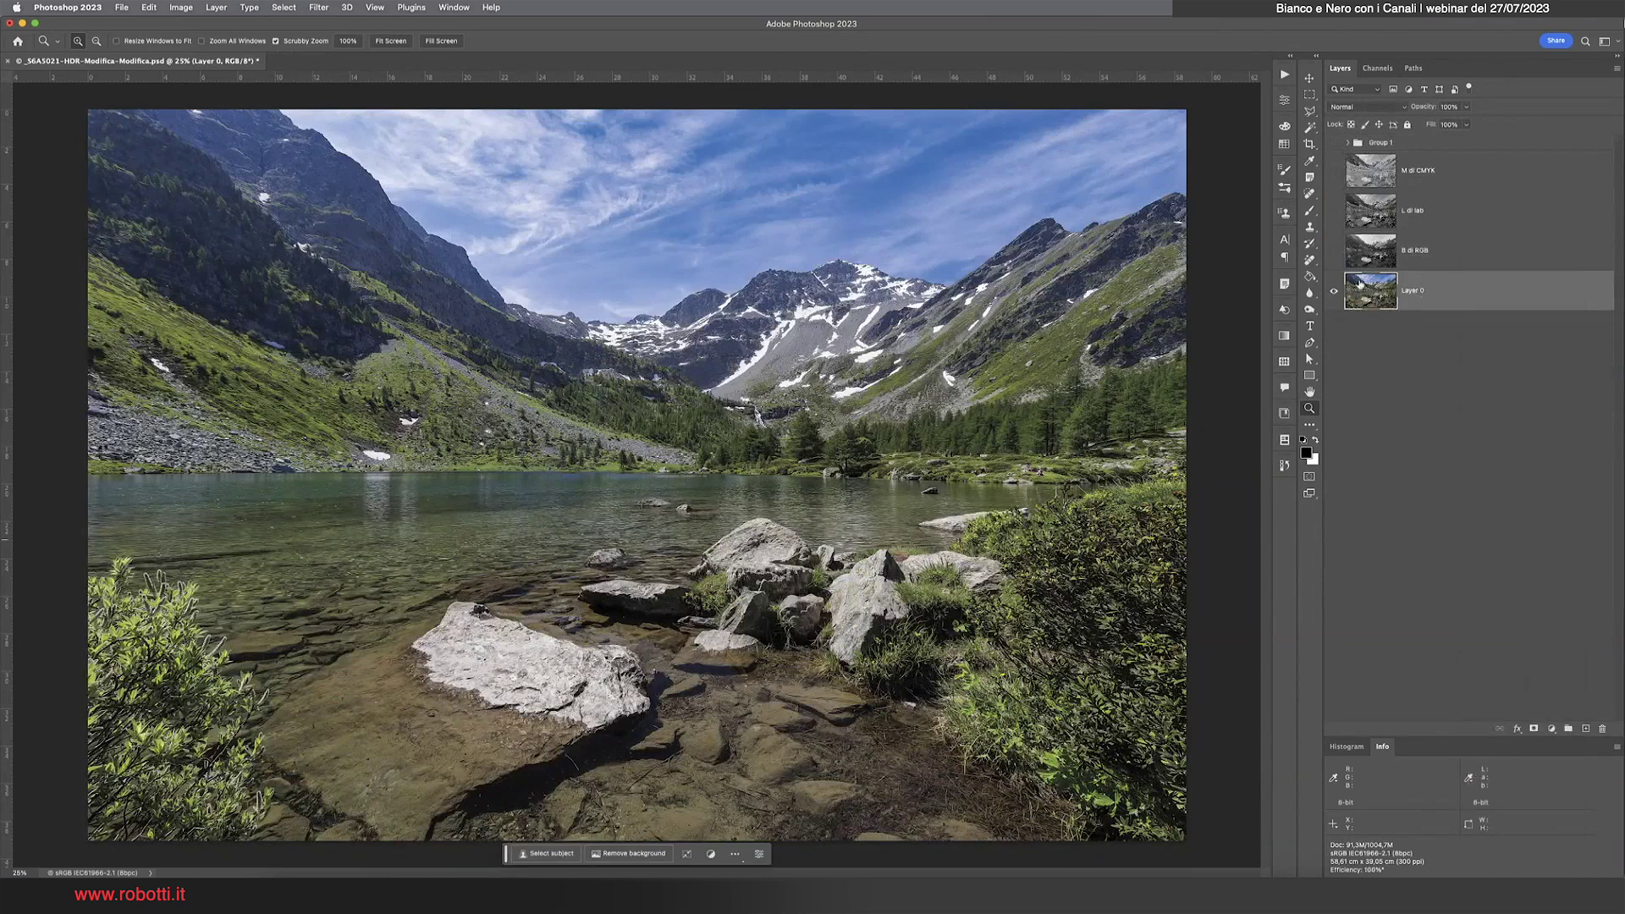
{"action": "left_click", "coordinate": [1445, 264]}
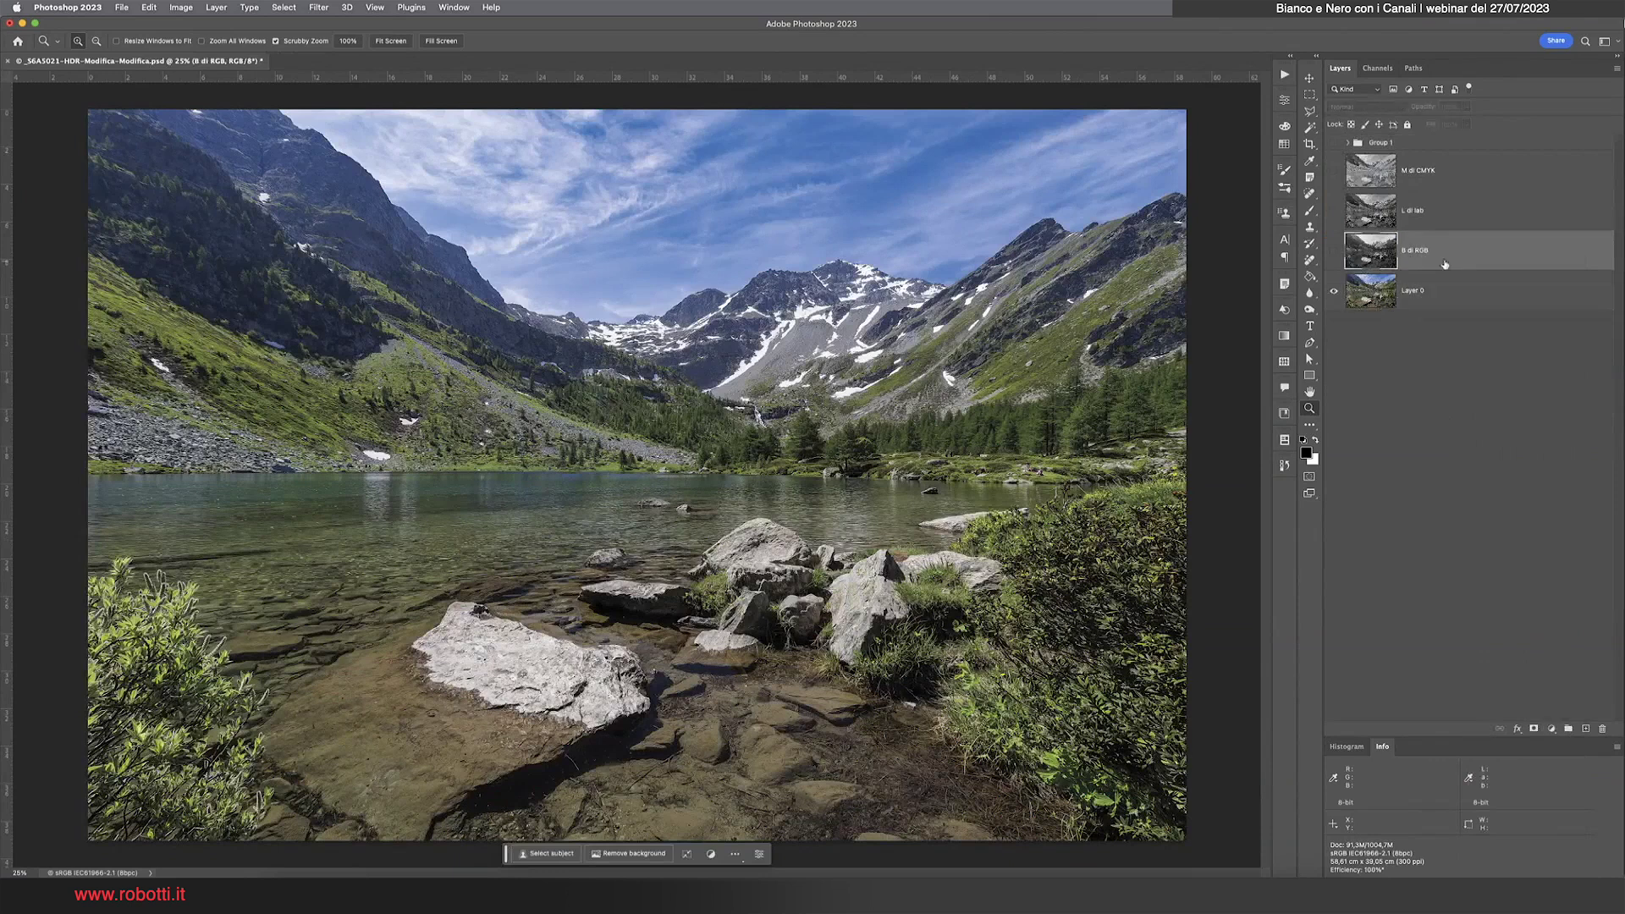
{"action": "left_click", "coordinate": [1464, 178], "text": "shift"}
{"action": "key", "text": "ctrl+g"}
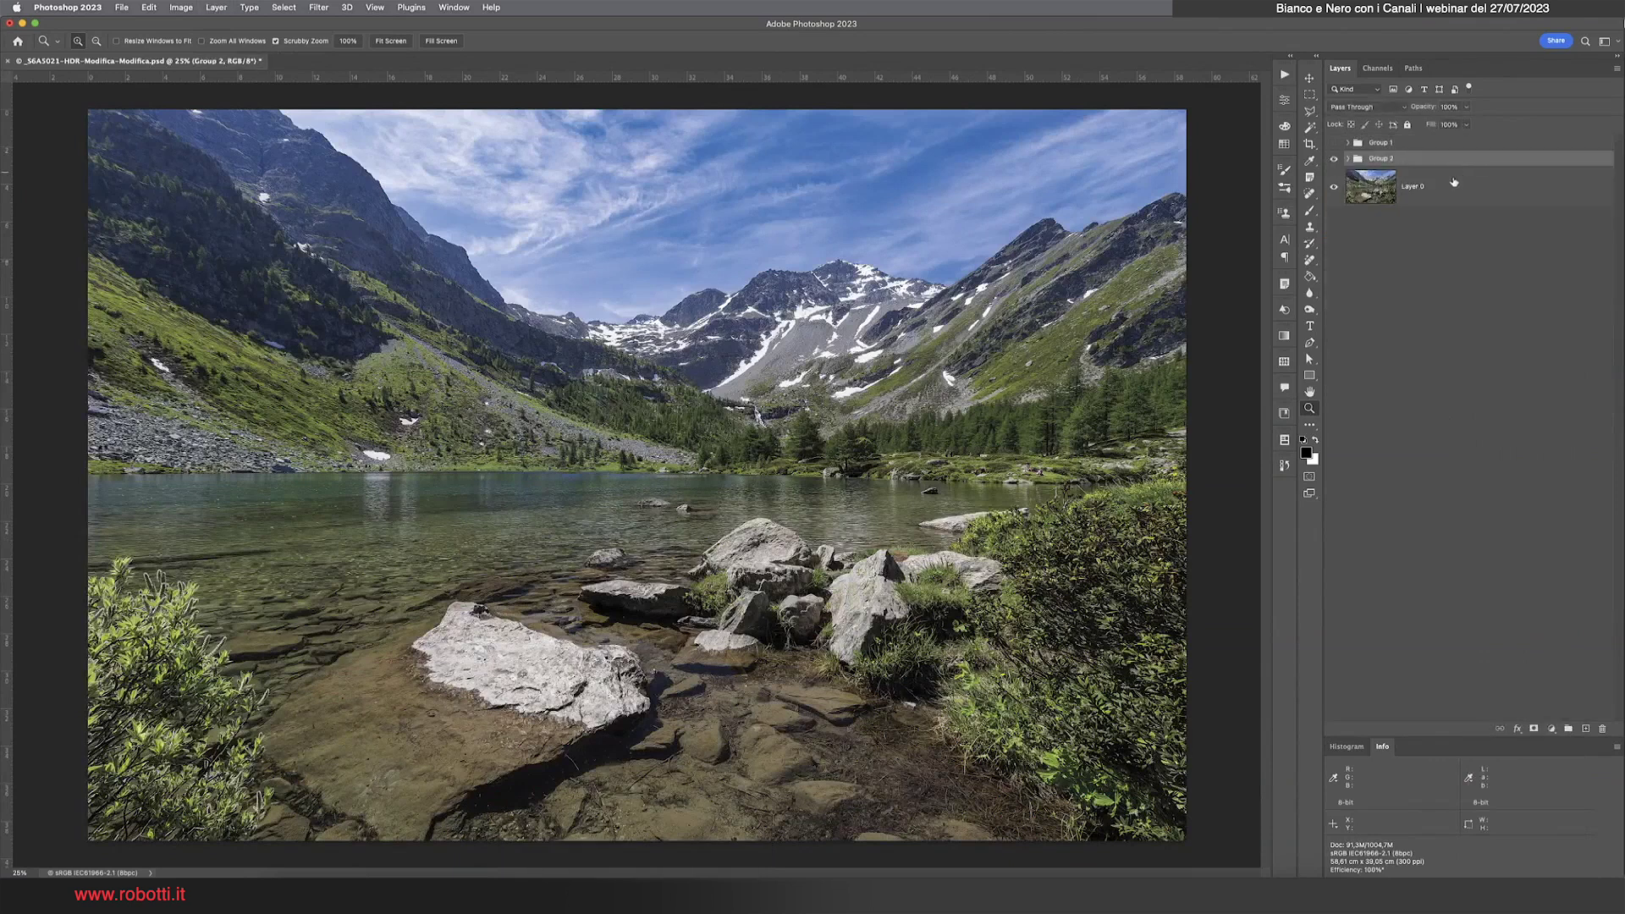
{"action": "left_click", "coordinate": [1337, 159]}
Convert Layer 0 back into a smart object
{"action": "left_click", "coordinate": [1380, 195]}
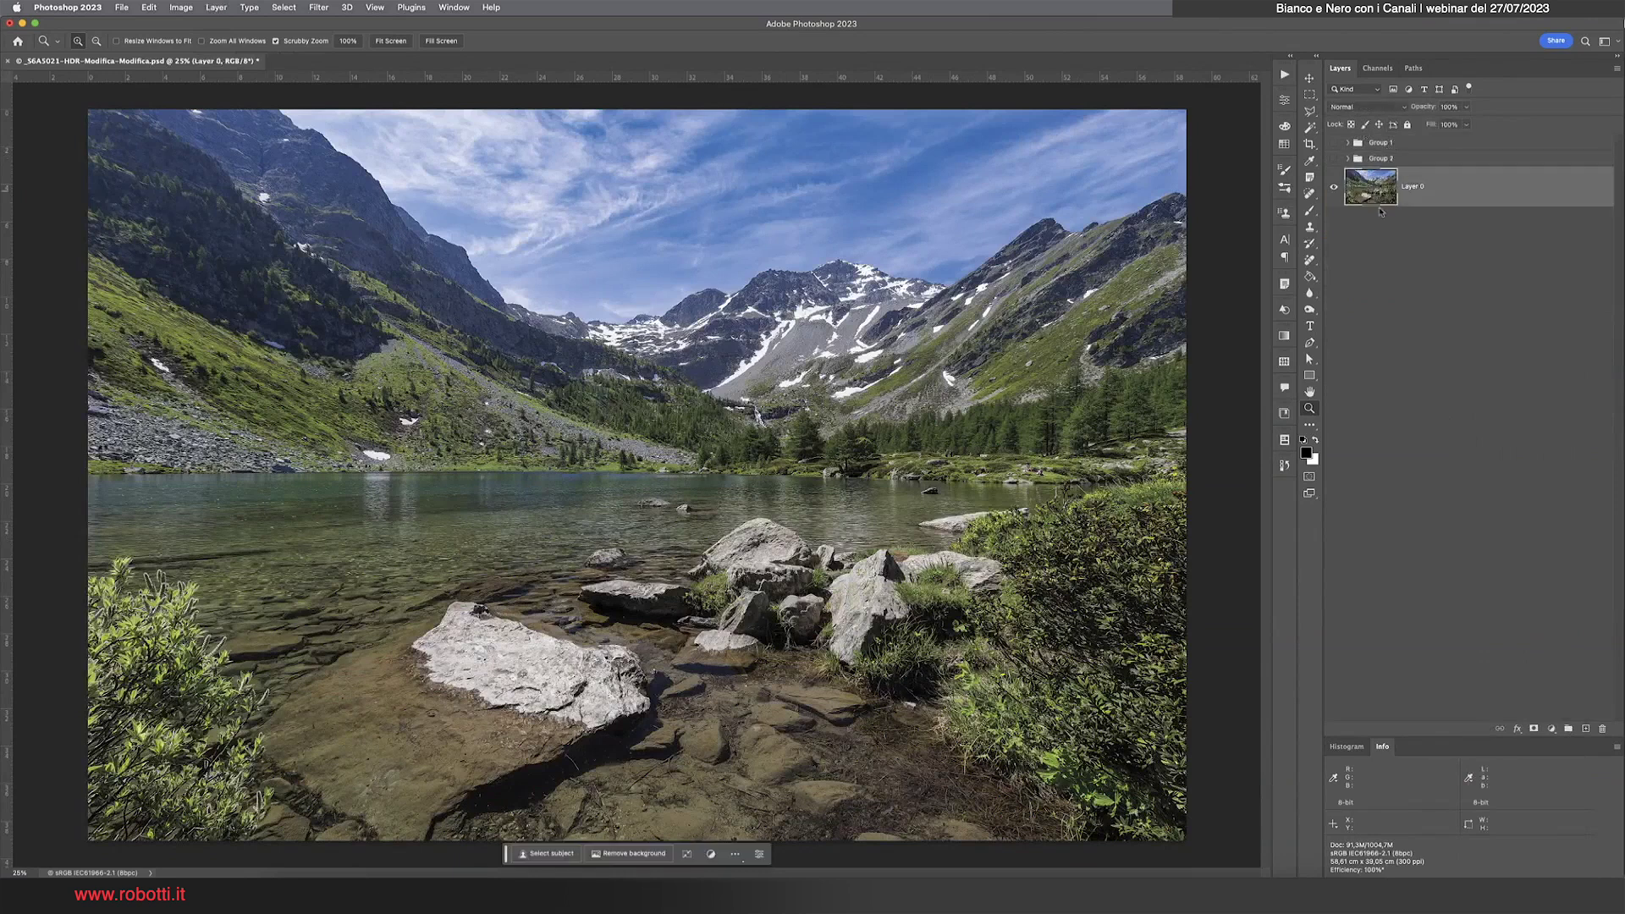
{"action": "right_click", "coordinate": [1478, 188]}
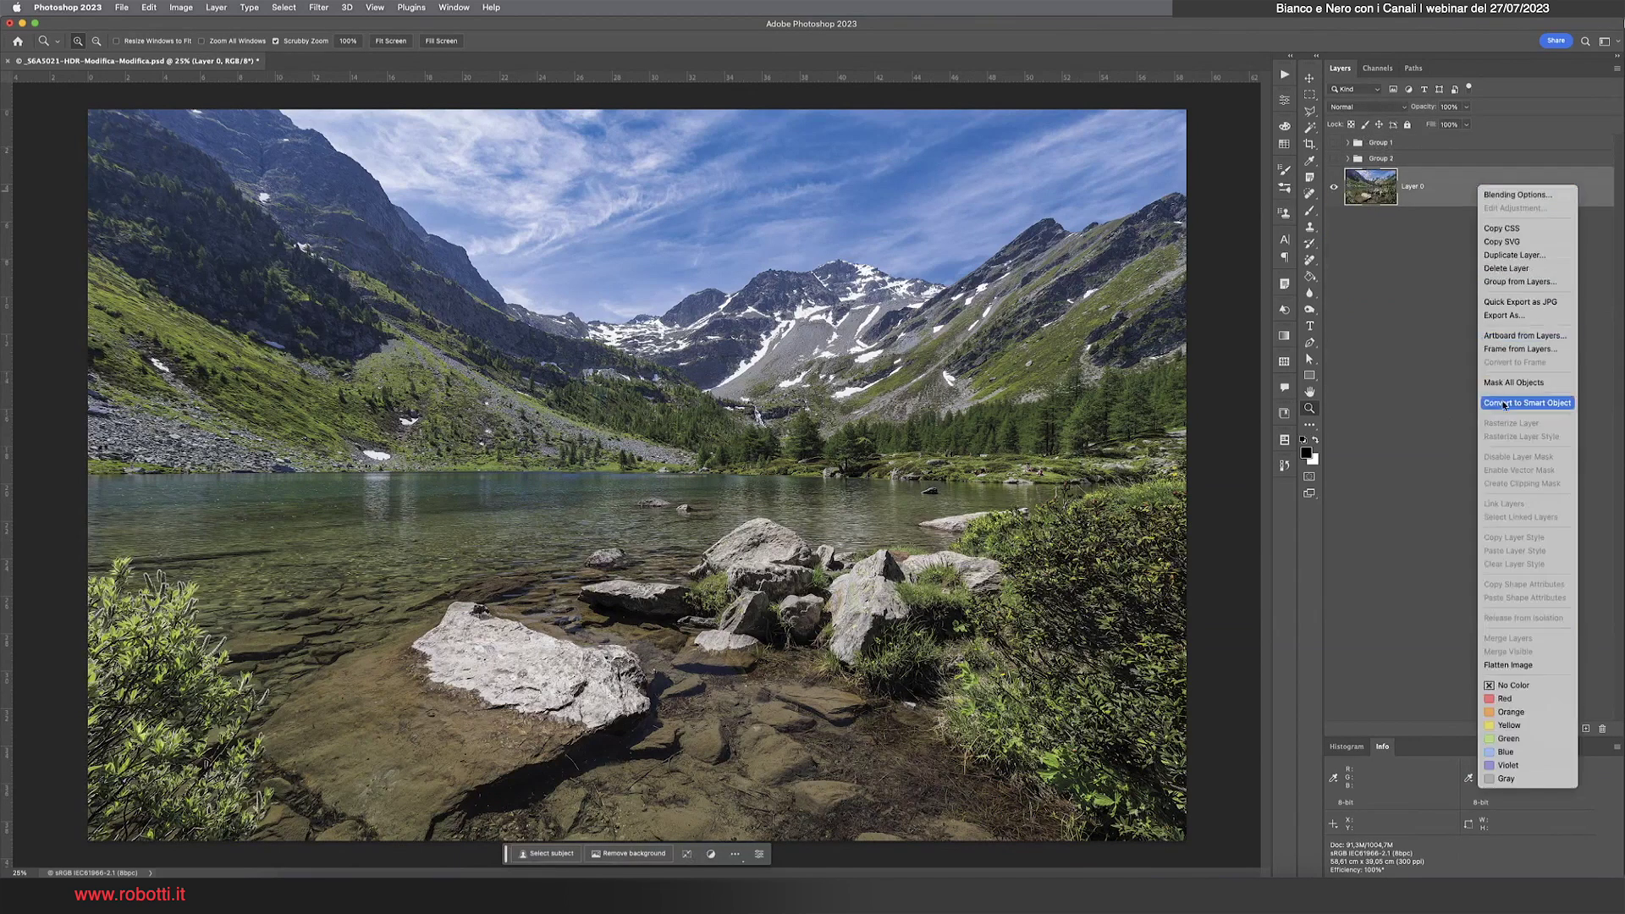
{"action": "left_click", "coordinate": [1505, 404]}
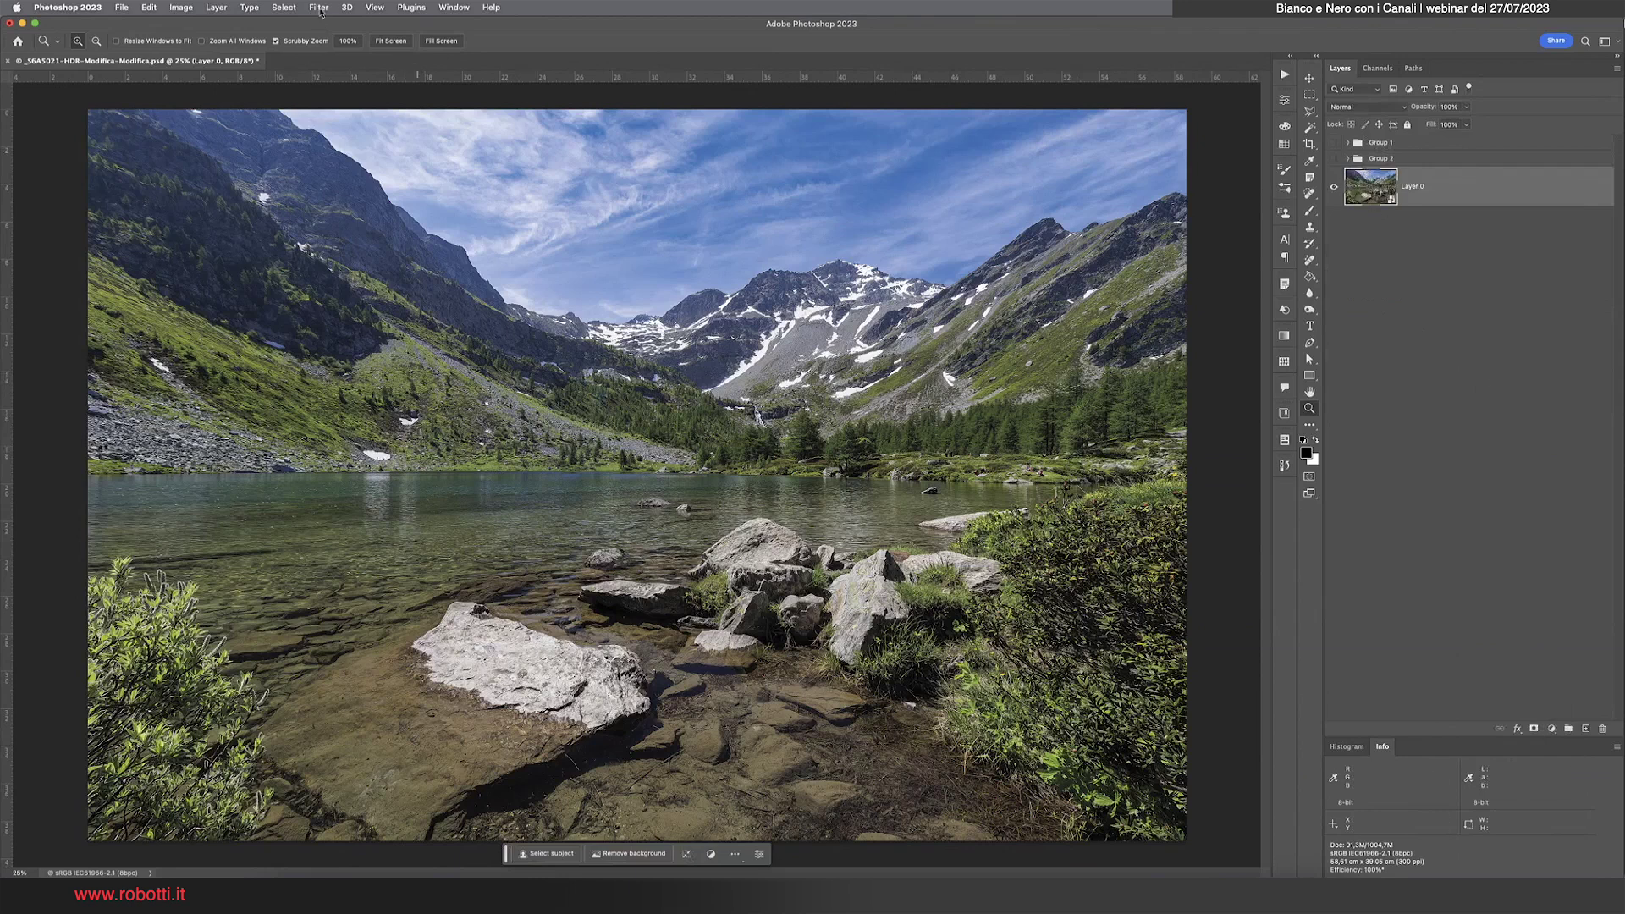
{"action": "left_click", "coordinate": [319, 8]}
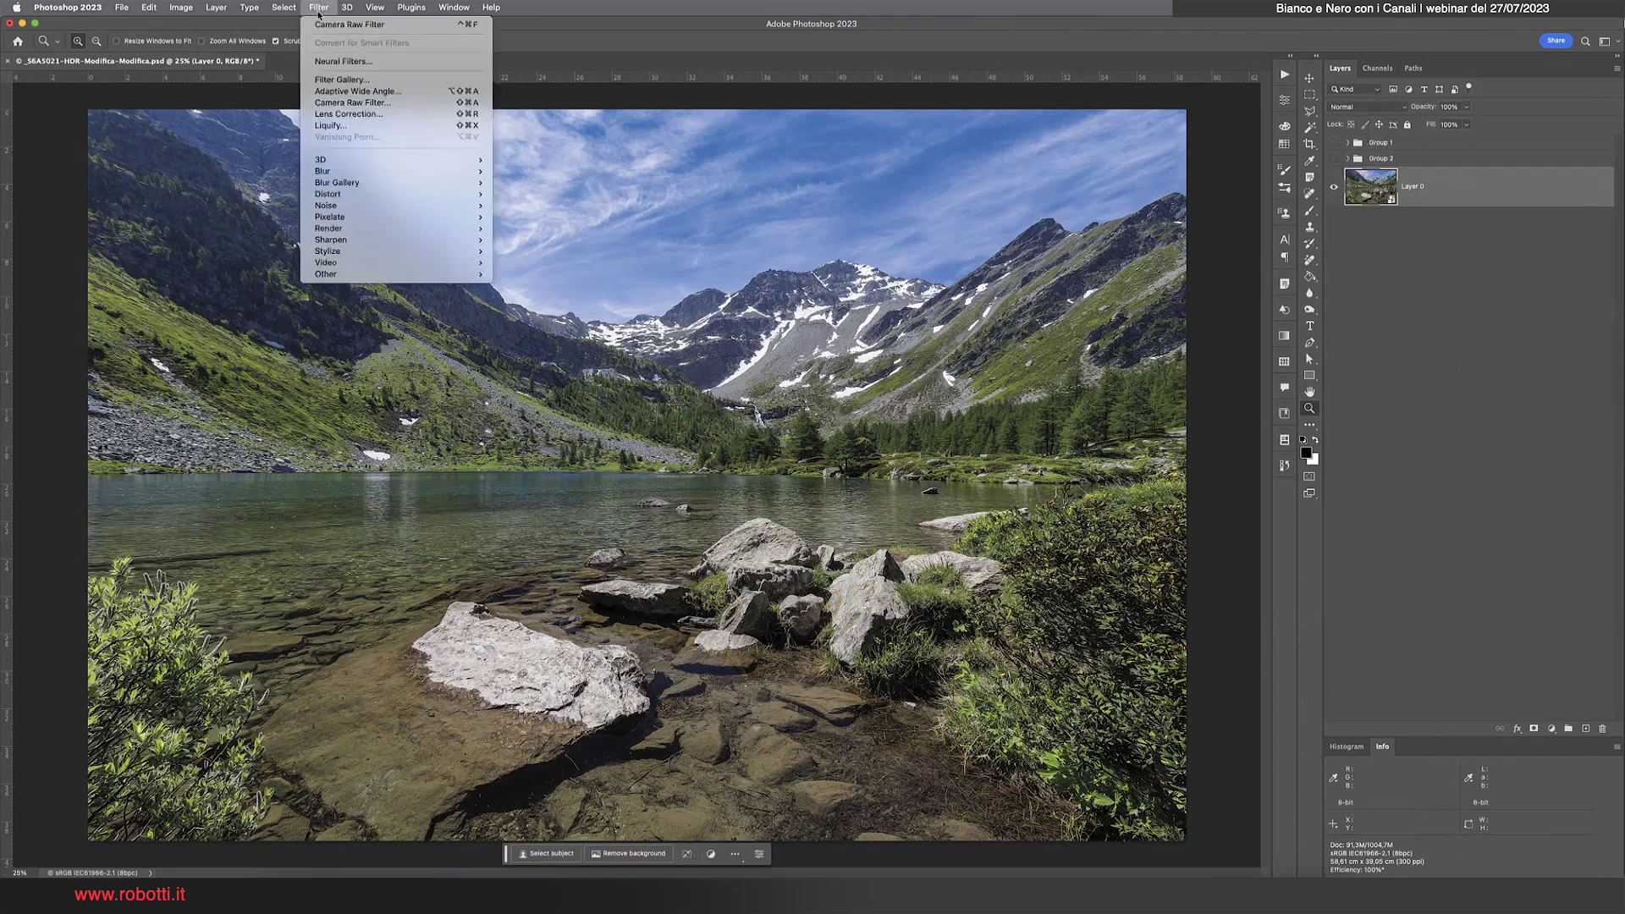
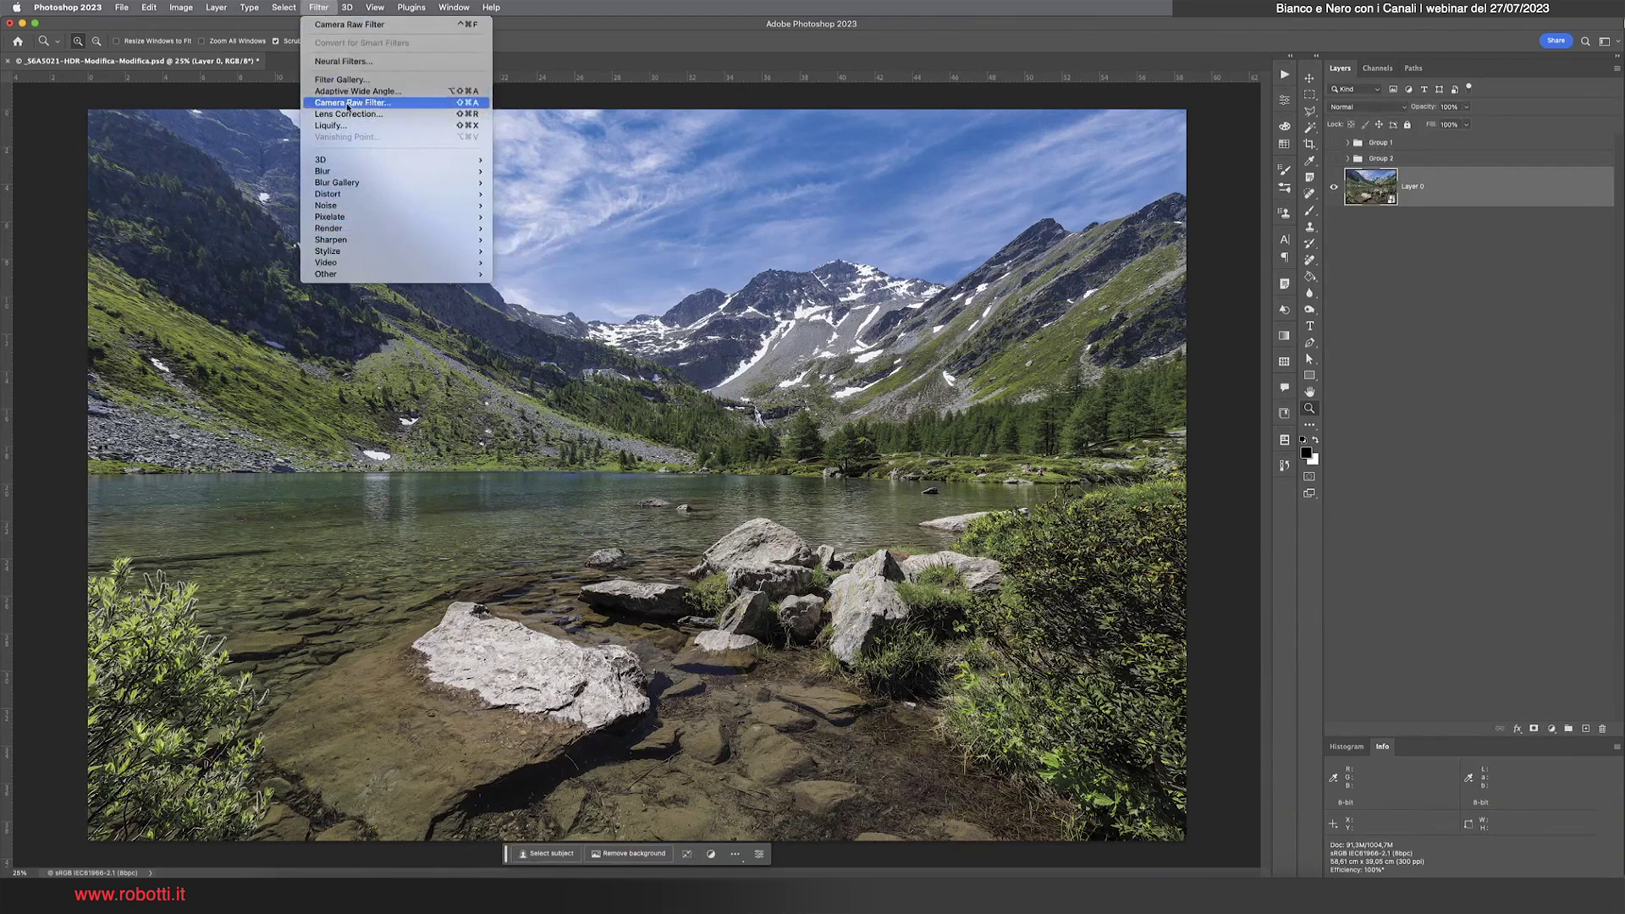
Open the Camera Raw filter, convert to B&W, and trial raised Contrast, Dehaze and lowered Highlights
{"action": "left_click", "coordinate": [359, 104]}
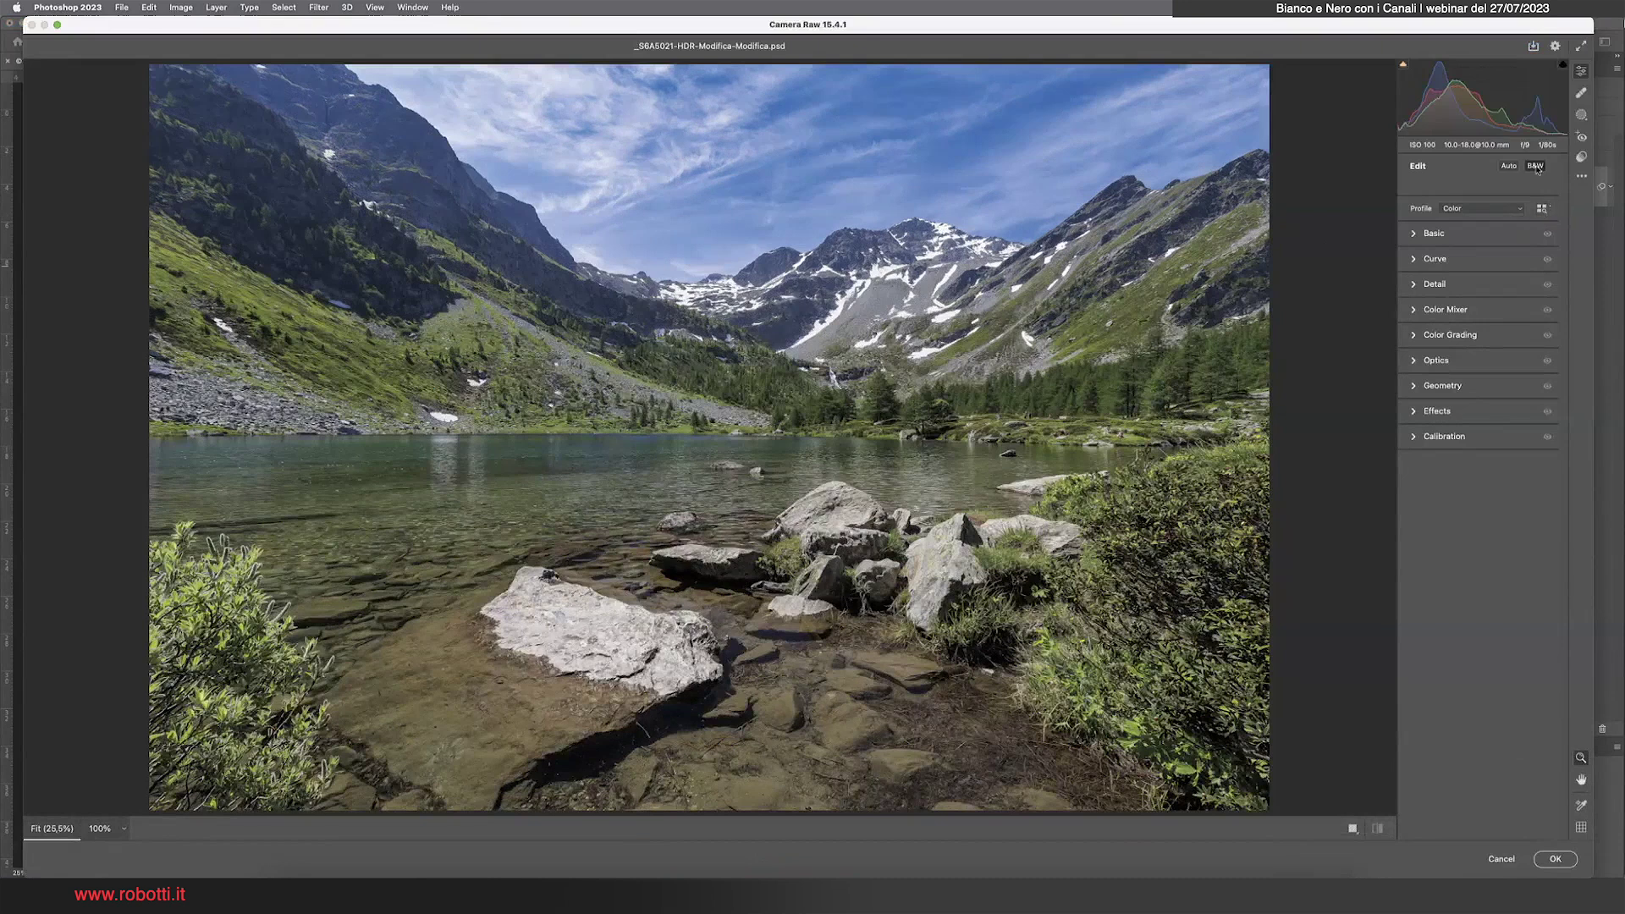
{"action": "left_click", "coordinate": [1535, 166]}
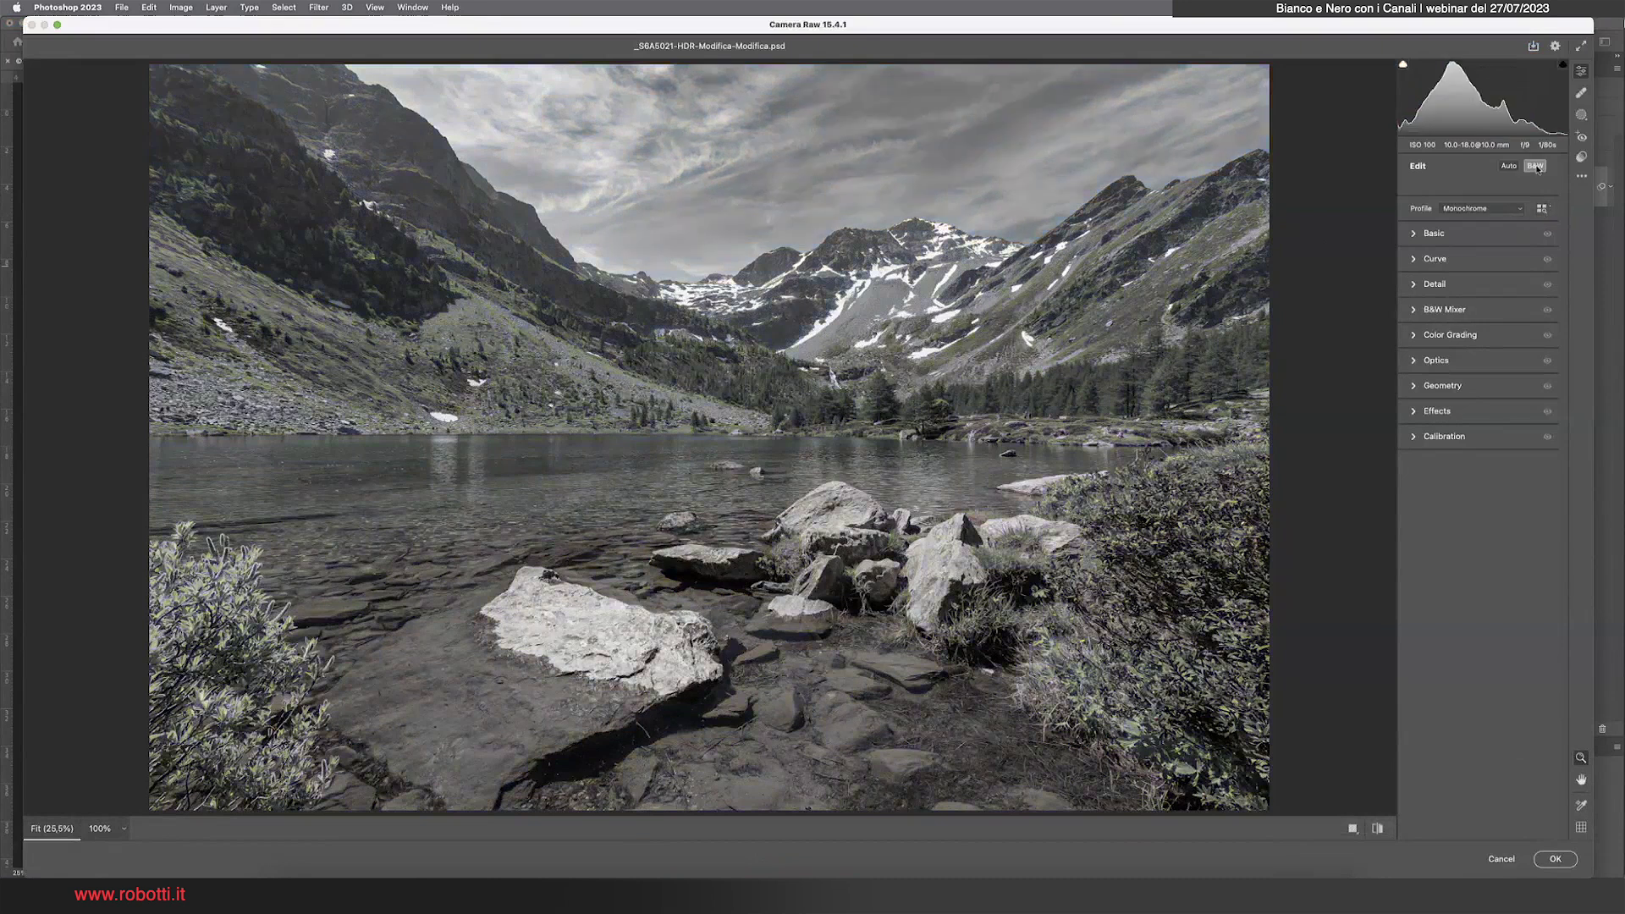
{"action": "left_click", "coordinate": [1414, 235]}
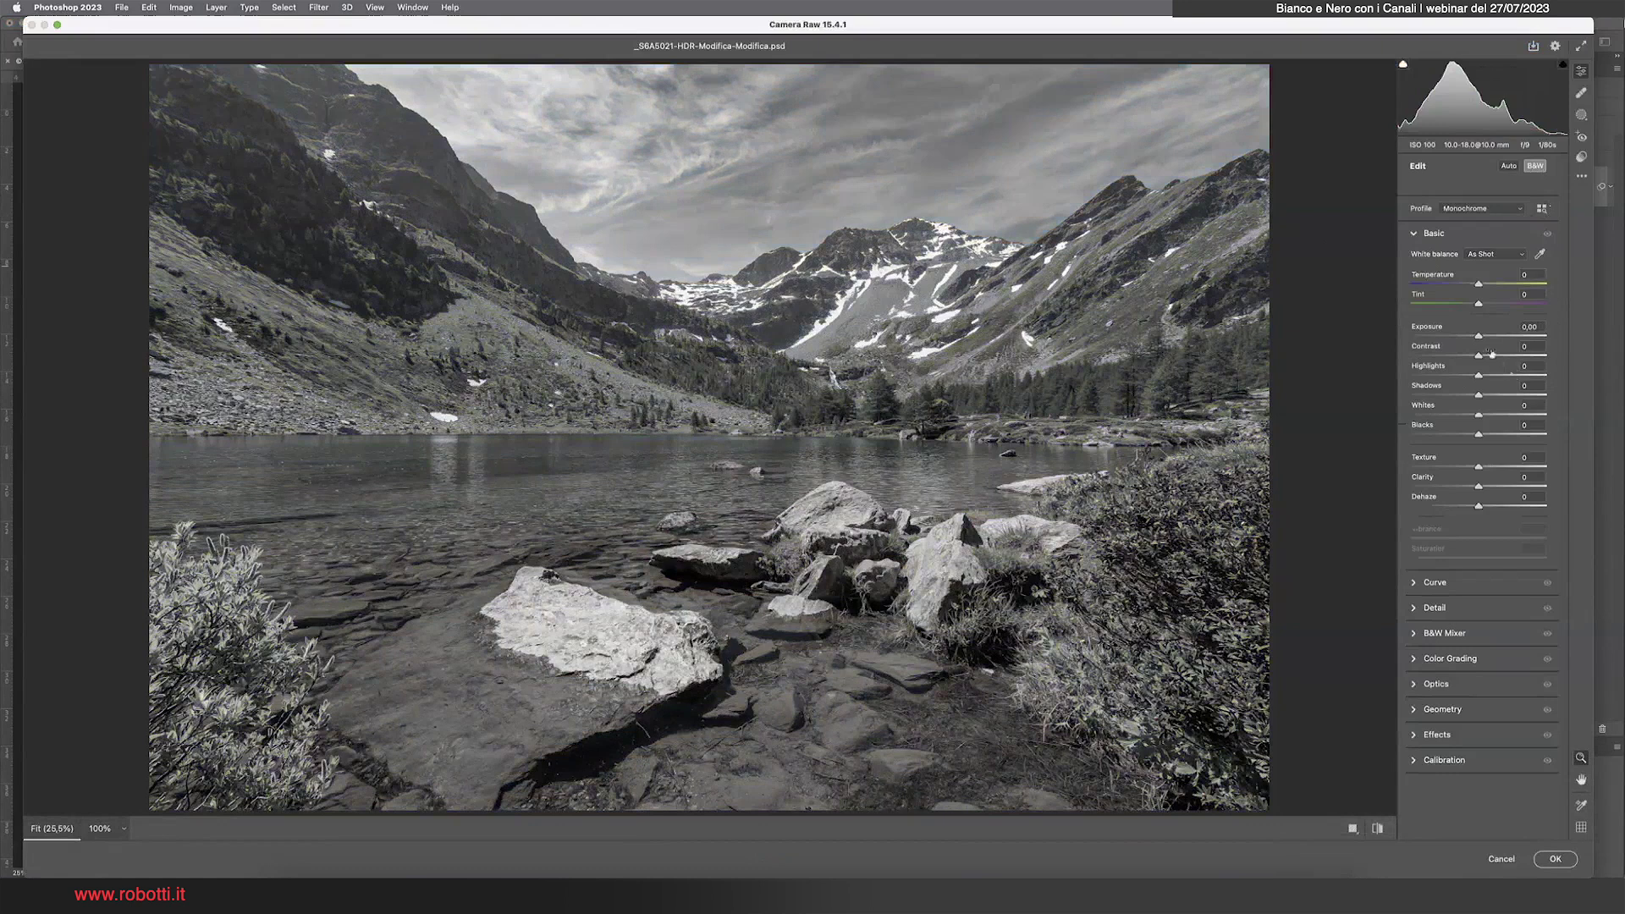
{"action": "left_click_drag", "start_coordinate": [1479, 356], "coordinate": [1508, 357]}
{"action": "left_click_drag", "start_coordinate": [1479, 506], "coordinate": [1511, 507]}
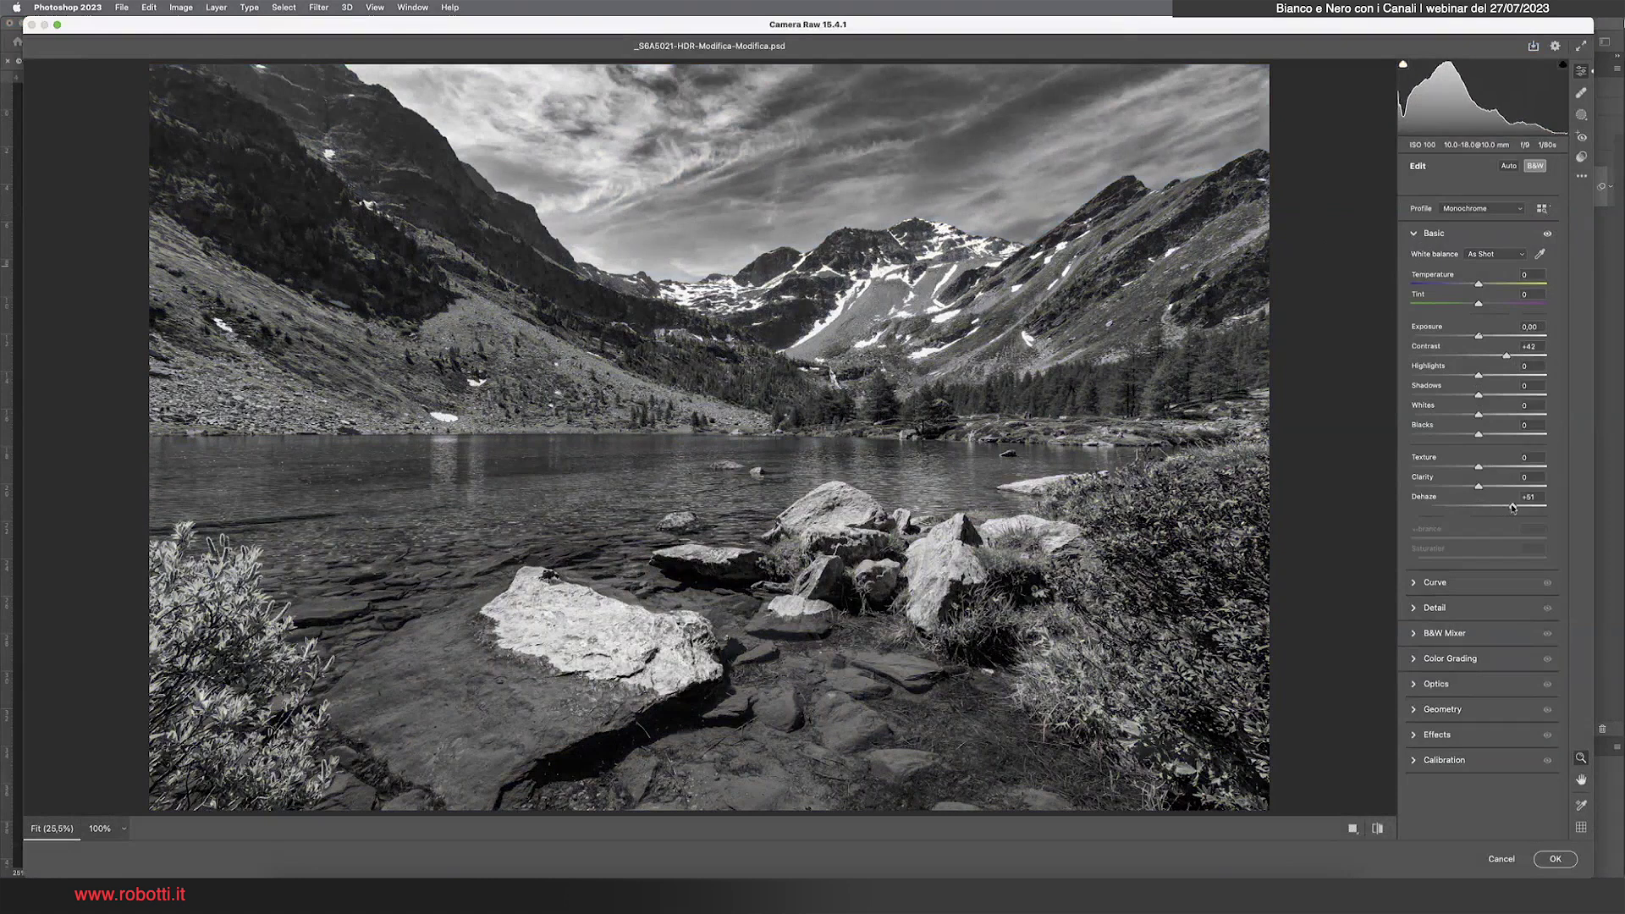
{"action": "left_click_drag", "start_coordinate": [1479, 376], "coordinate": [1417, 375]}
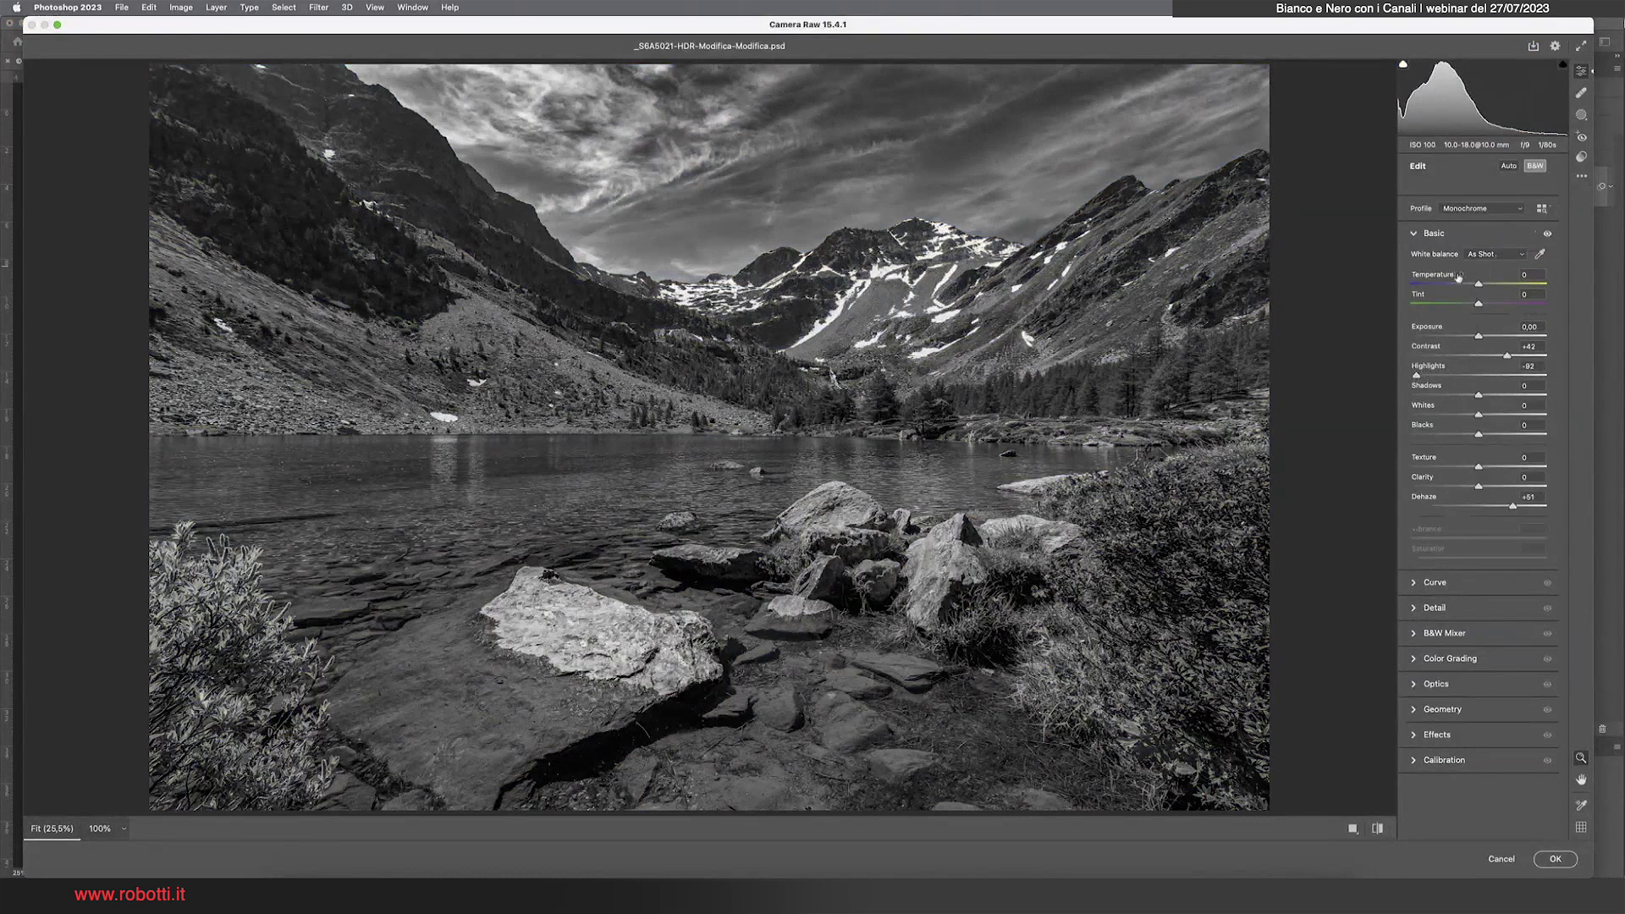
Reset Highlights, Contrast and Dehaze to zero and return the profile to Color
{"action": "double_click", "coordinate": [1416, 374]}
{"action": "double_click", "coordinate": [1504, 356]}
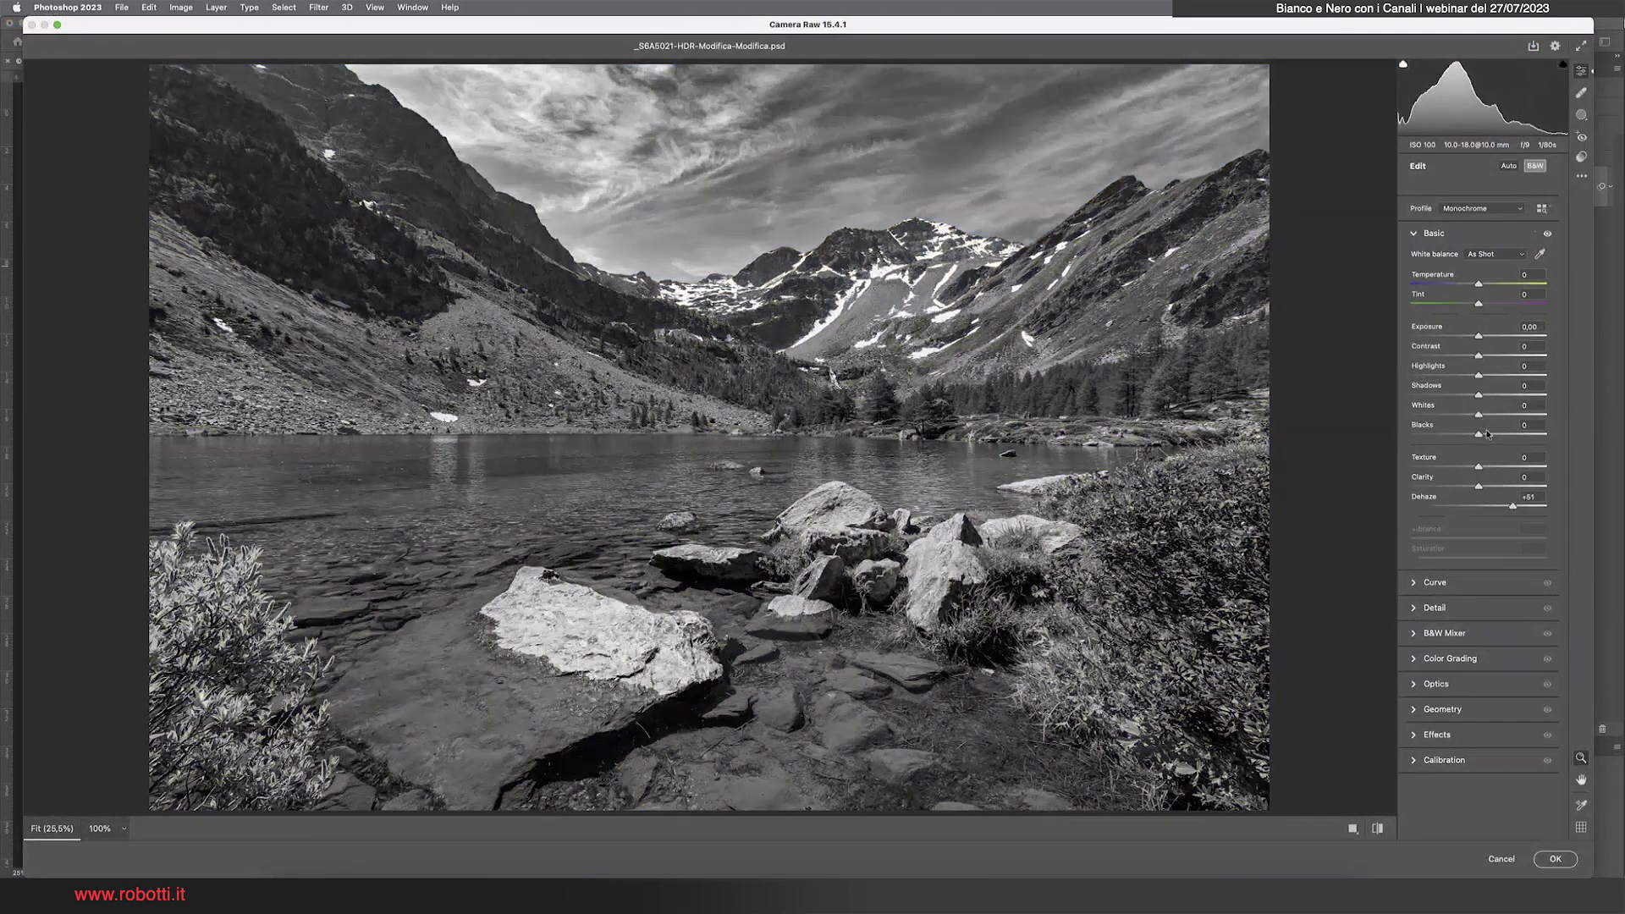
{"action": "double_click", "coordinate": [1515, 506]}
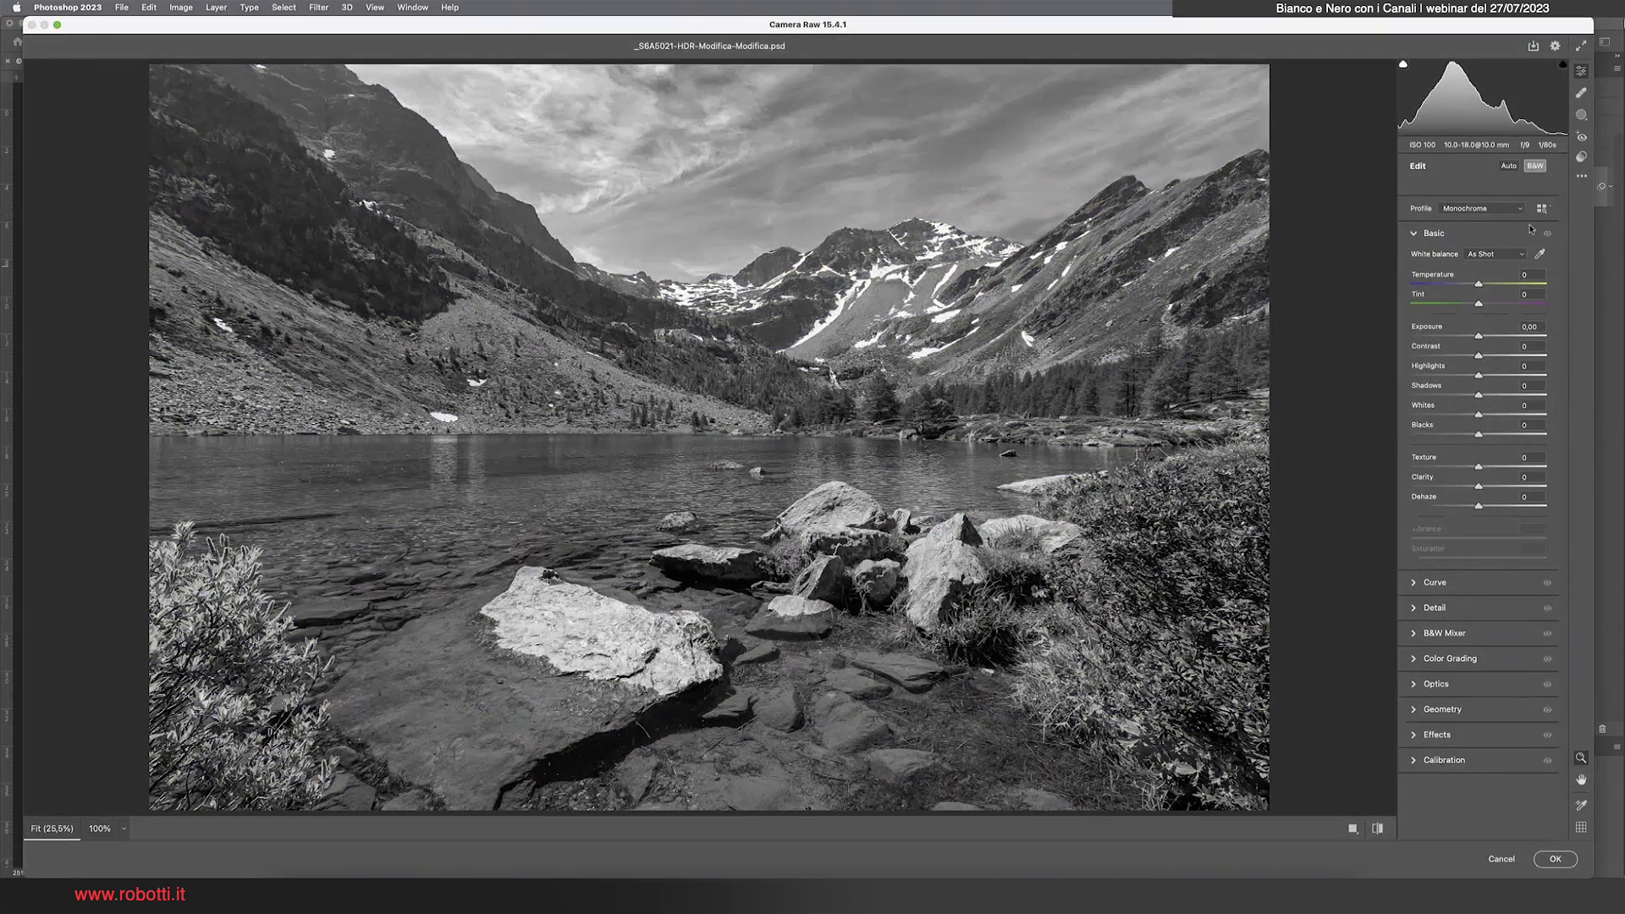
{"action": "left_click", "coordinate": [1424, 236]}
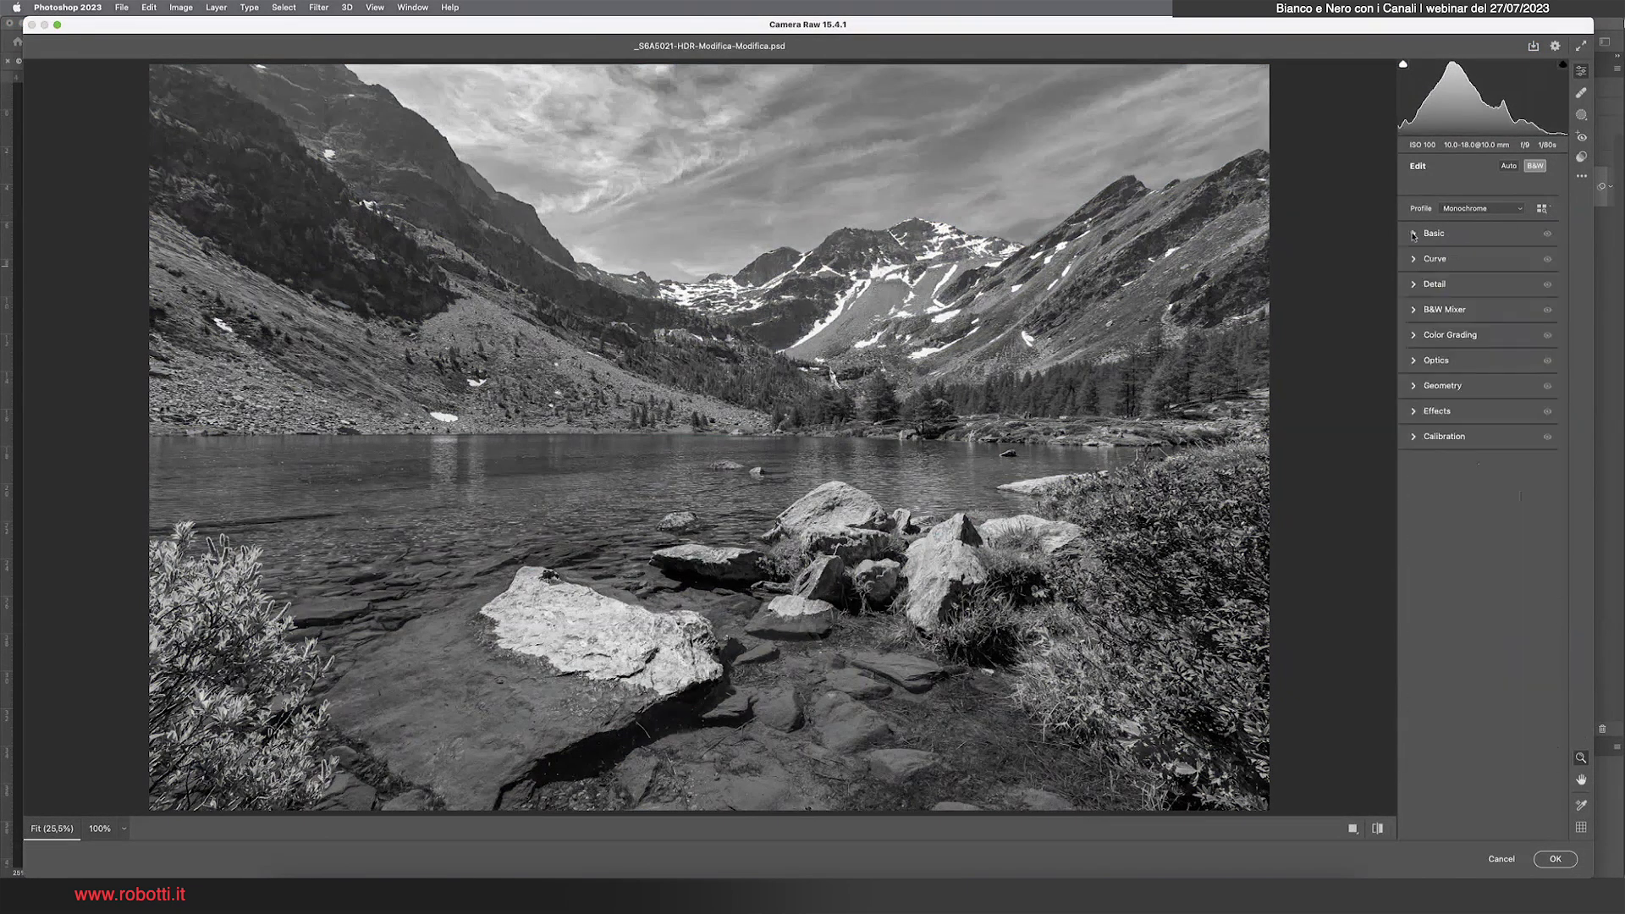
{"action": "left_click", "coordinate": [1493, 209]}
{"action": "left_click", "coordinate": [1490, 198]}
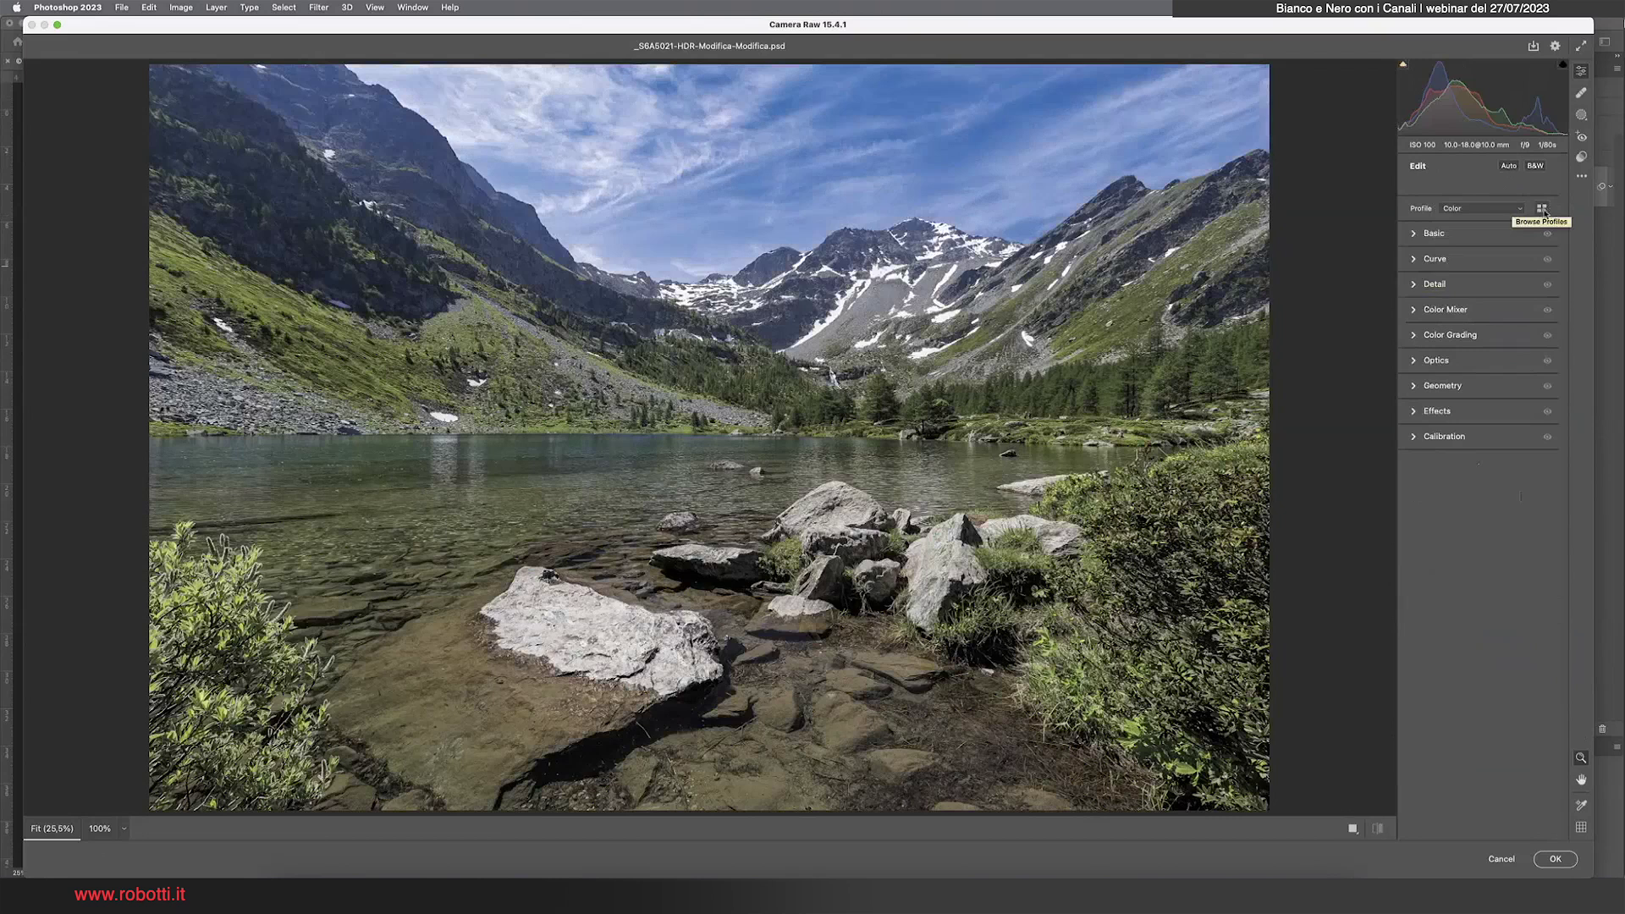
Browse the Camera Raw profiles and expand the B&W profile group
{"action": "left_click", "coordinate": [1543, 209]}
{"action": "left_click", "coordinate": [1543, 209]}
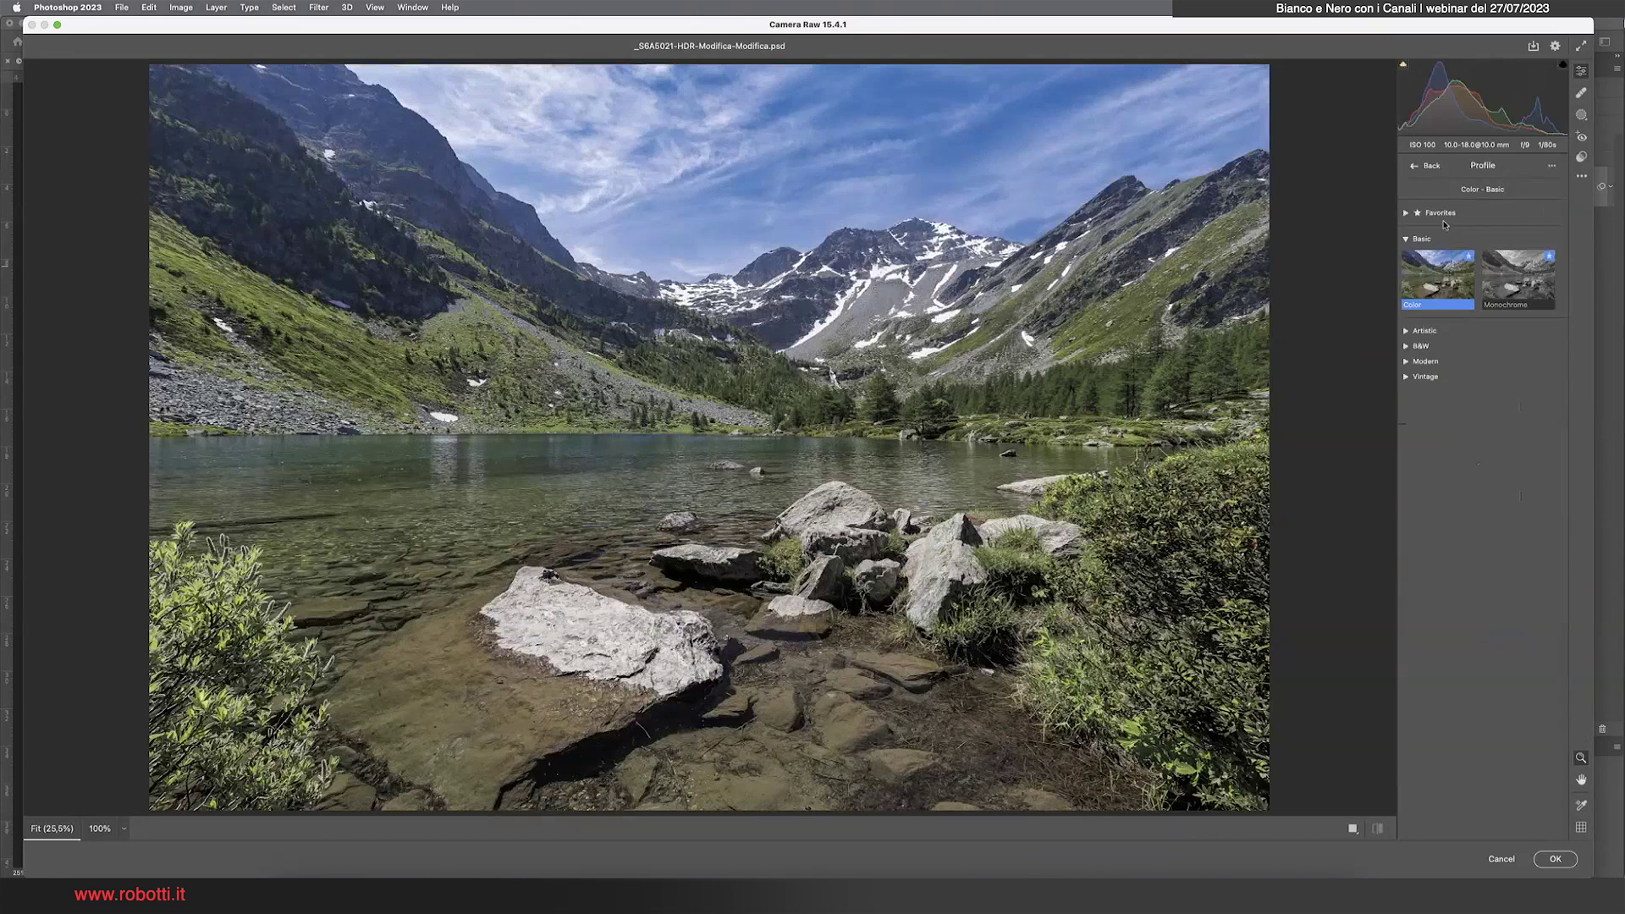
{"action": "left_click", "coordinate": [1404, 241]}
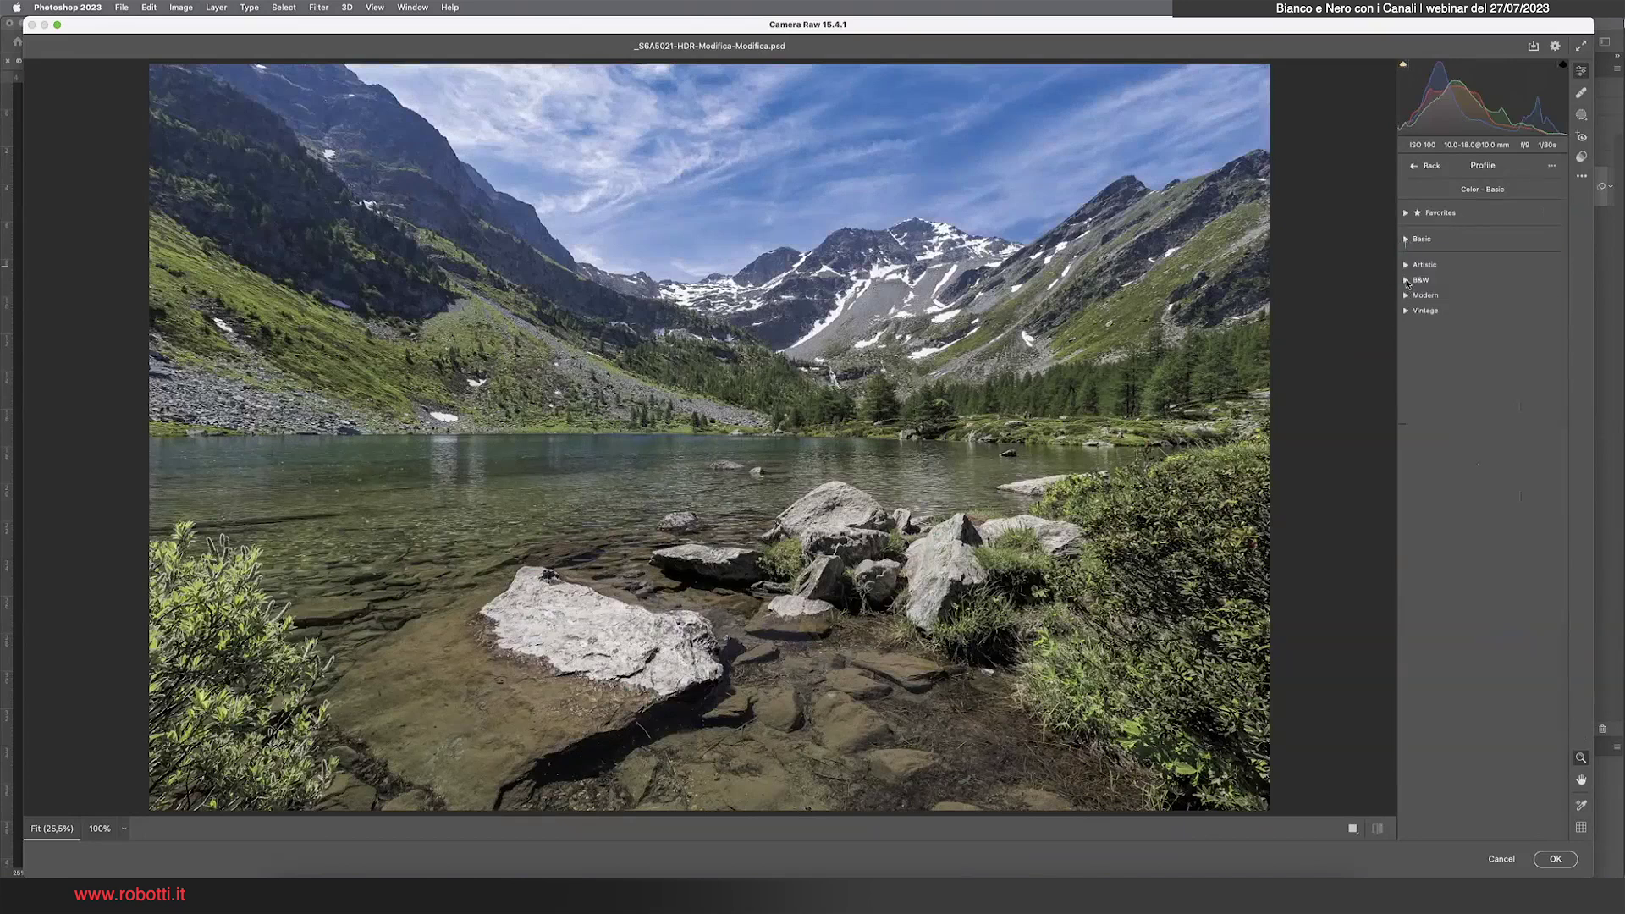
{"action": "left_click", "coordinate": [1407, 280]}
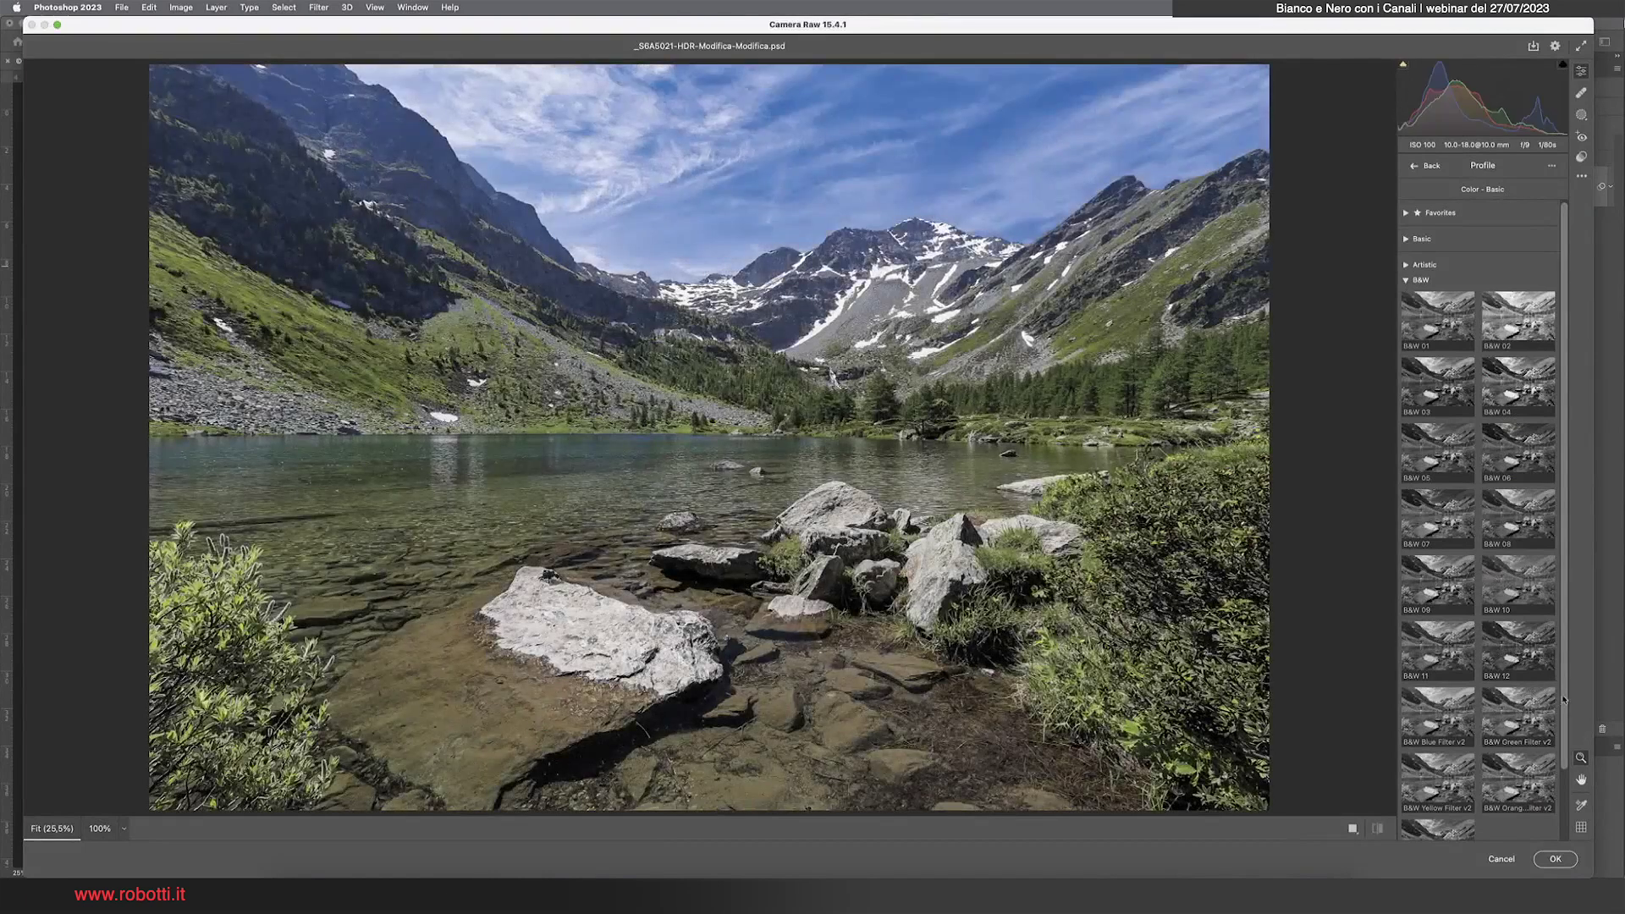
{"action": "scroll", "coordinate": [1439, 745], "scroll_direction": "down", "scroll_amount": 3}
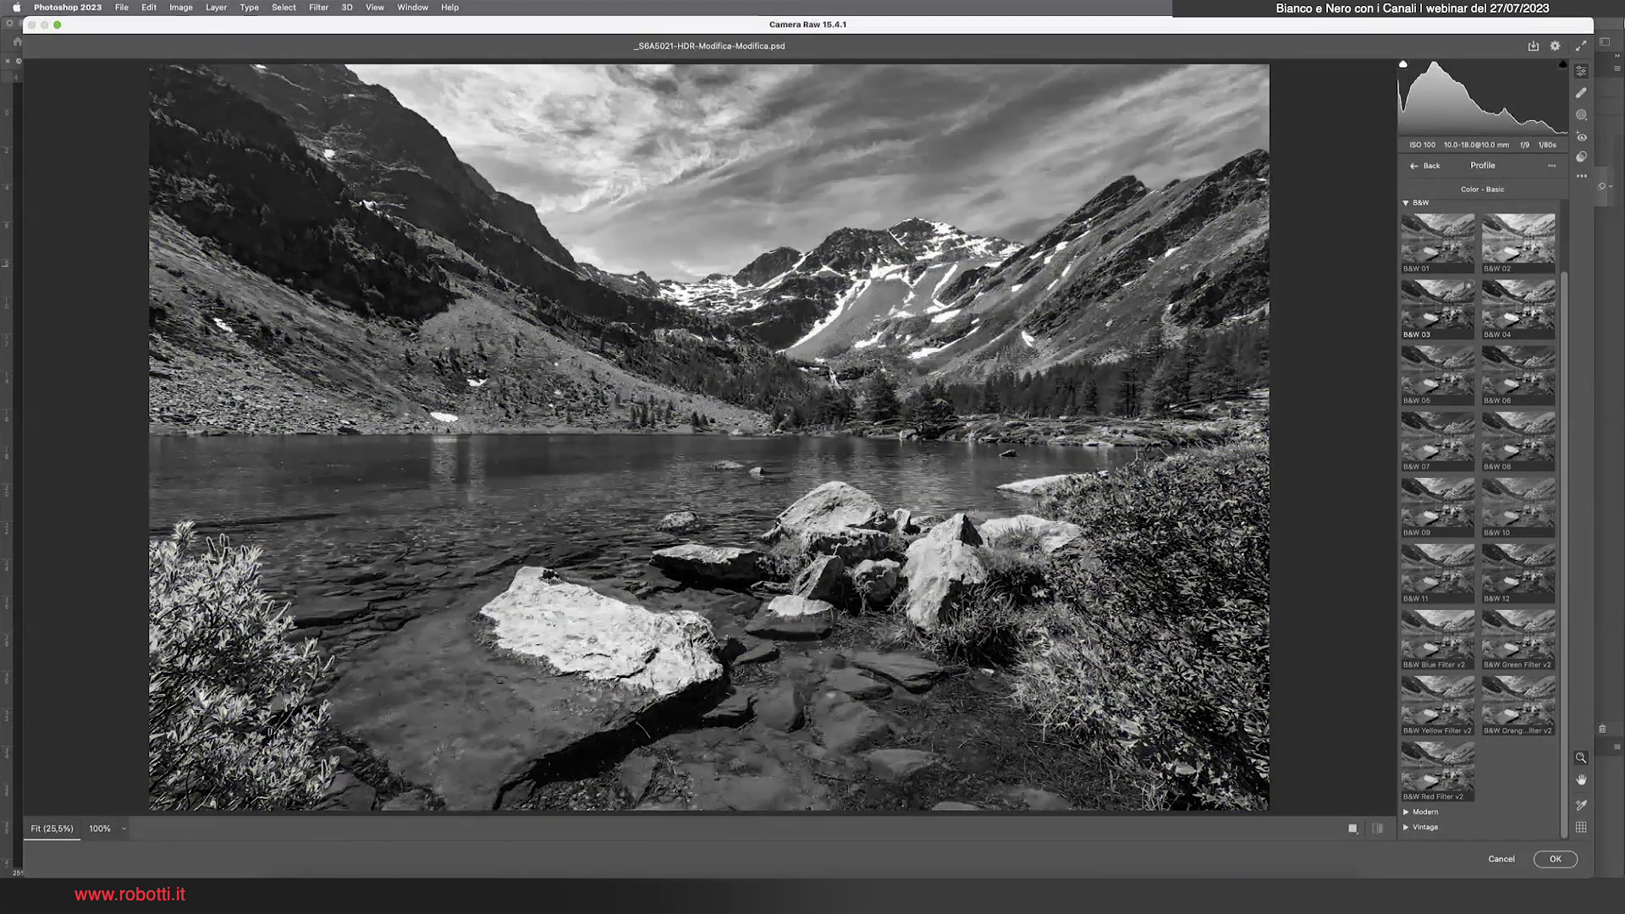
{"action": "scroll", "coordinate": [1576, 325], "scroll_direction": "up", "scroll_amount": 3}
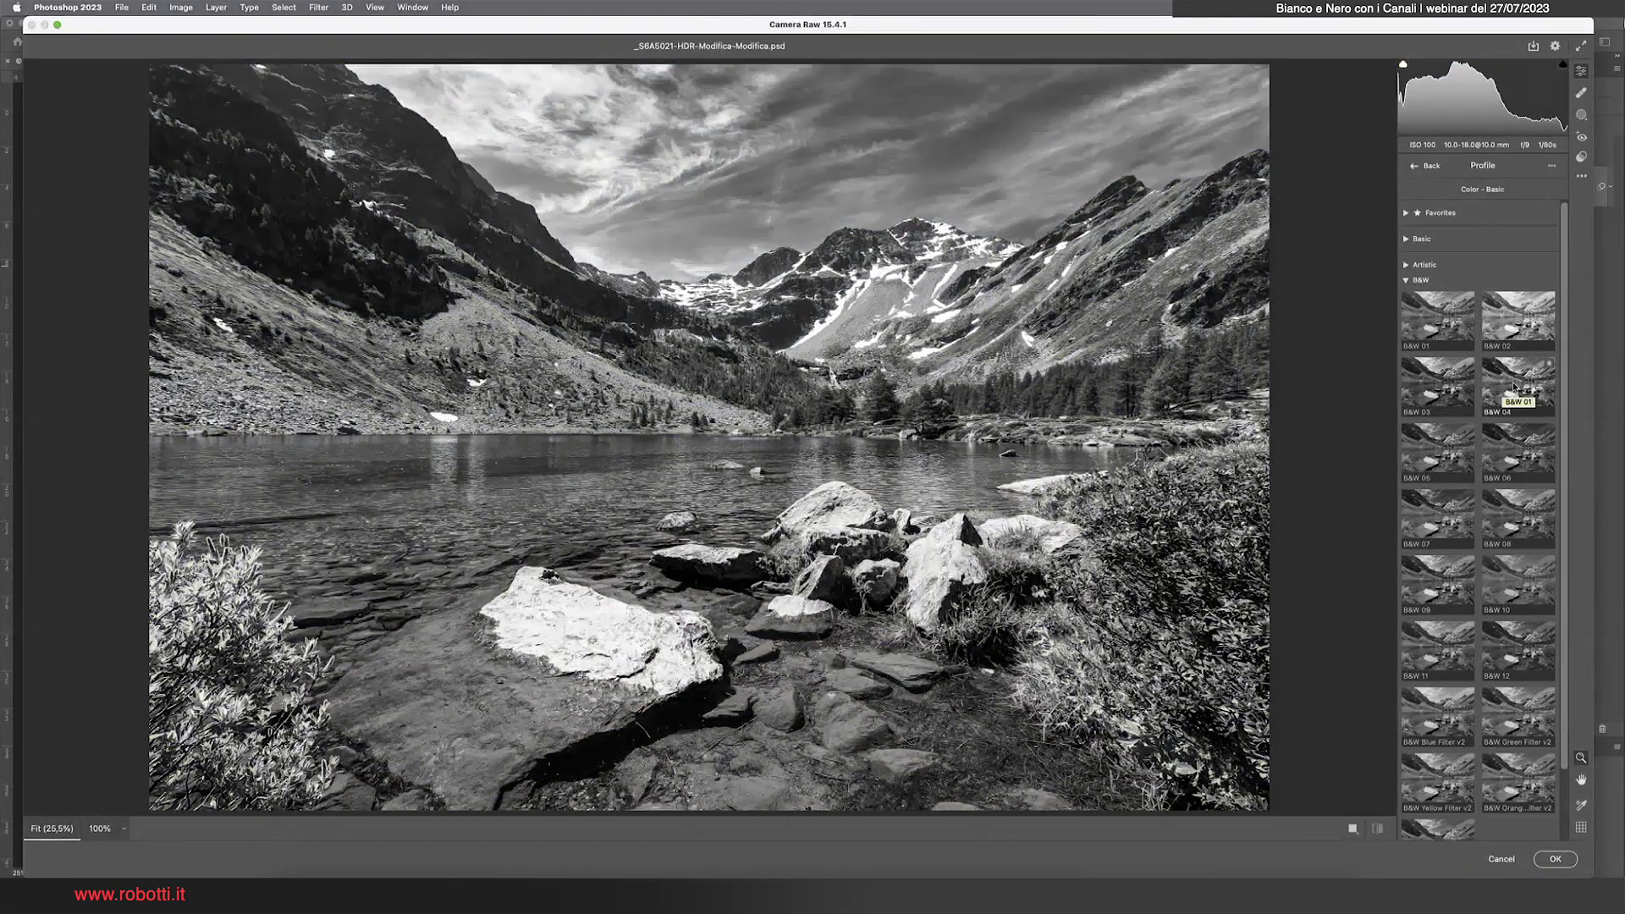
Apply the B&W 04 profile and set its Amount to 100
{"action": "left_click", "coordinate": [1514, 387]}
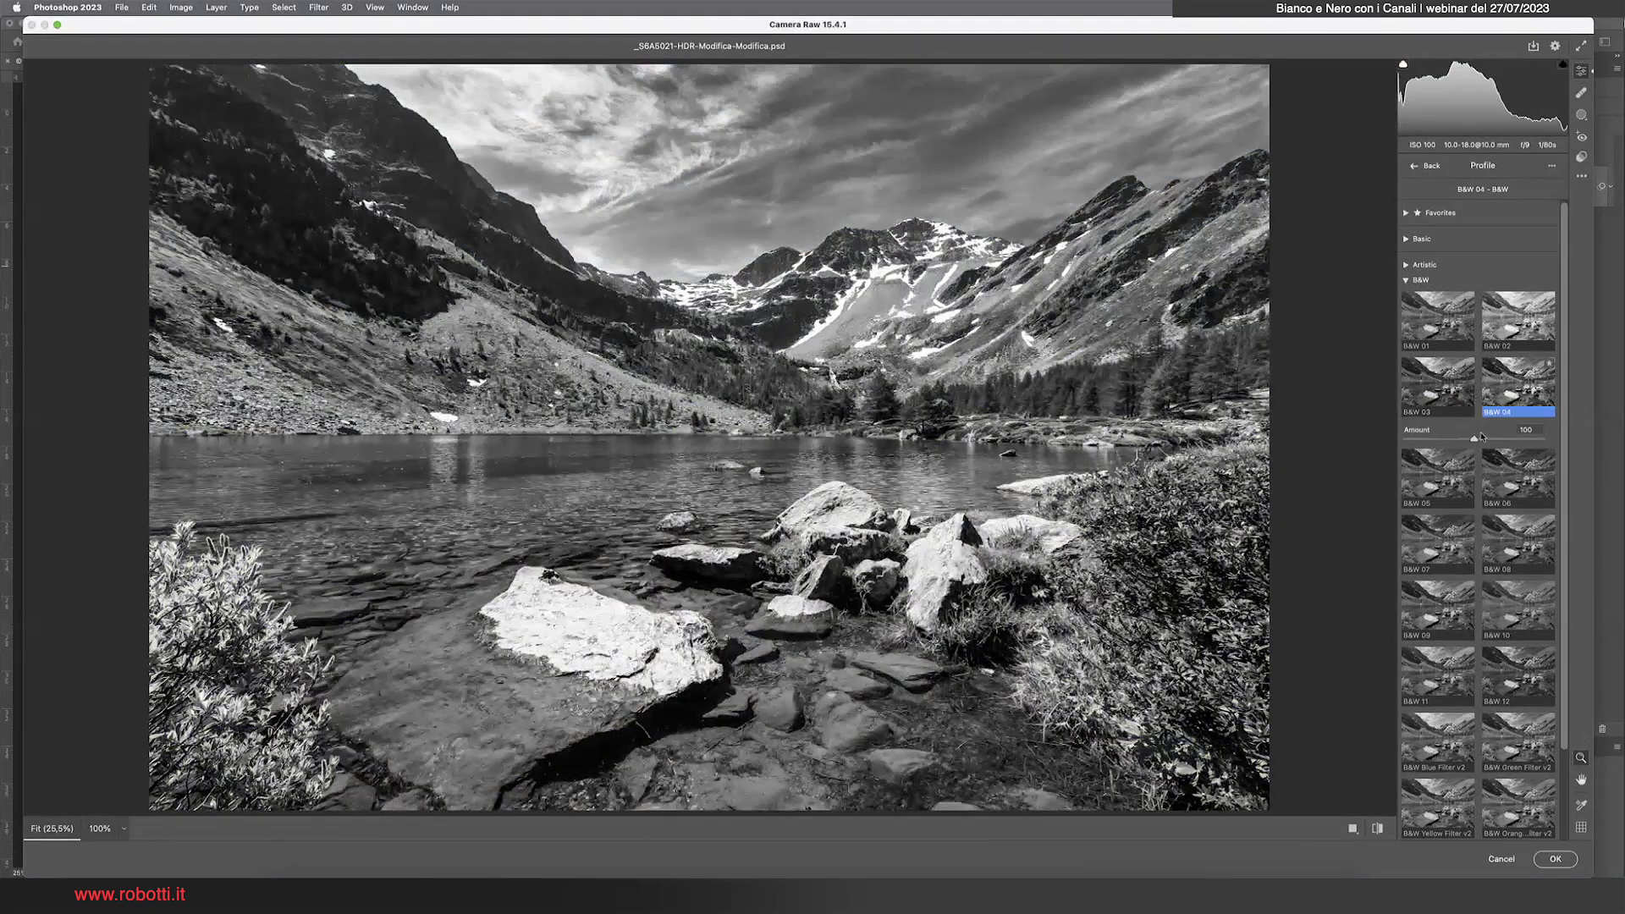
{"action": "left_click_drag", "start_coordinate": [1482, 437], "coordinate": [1517, 437]}
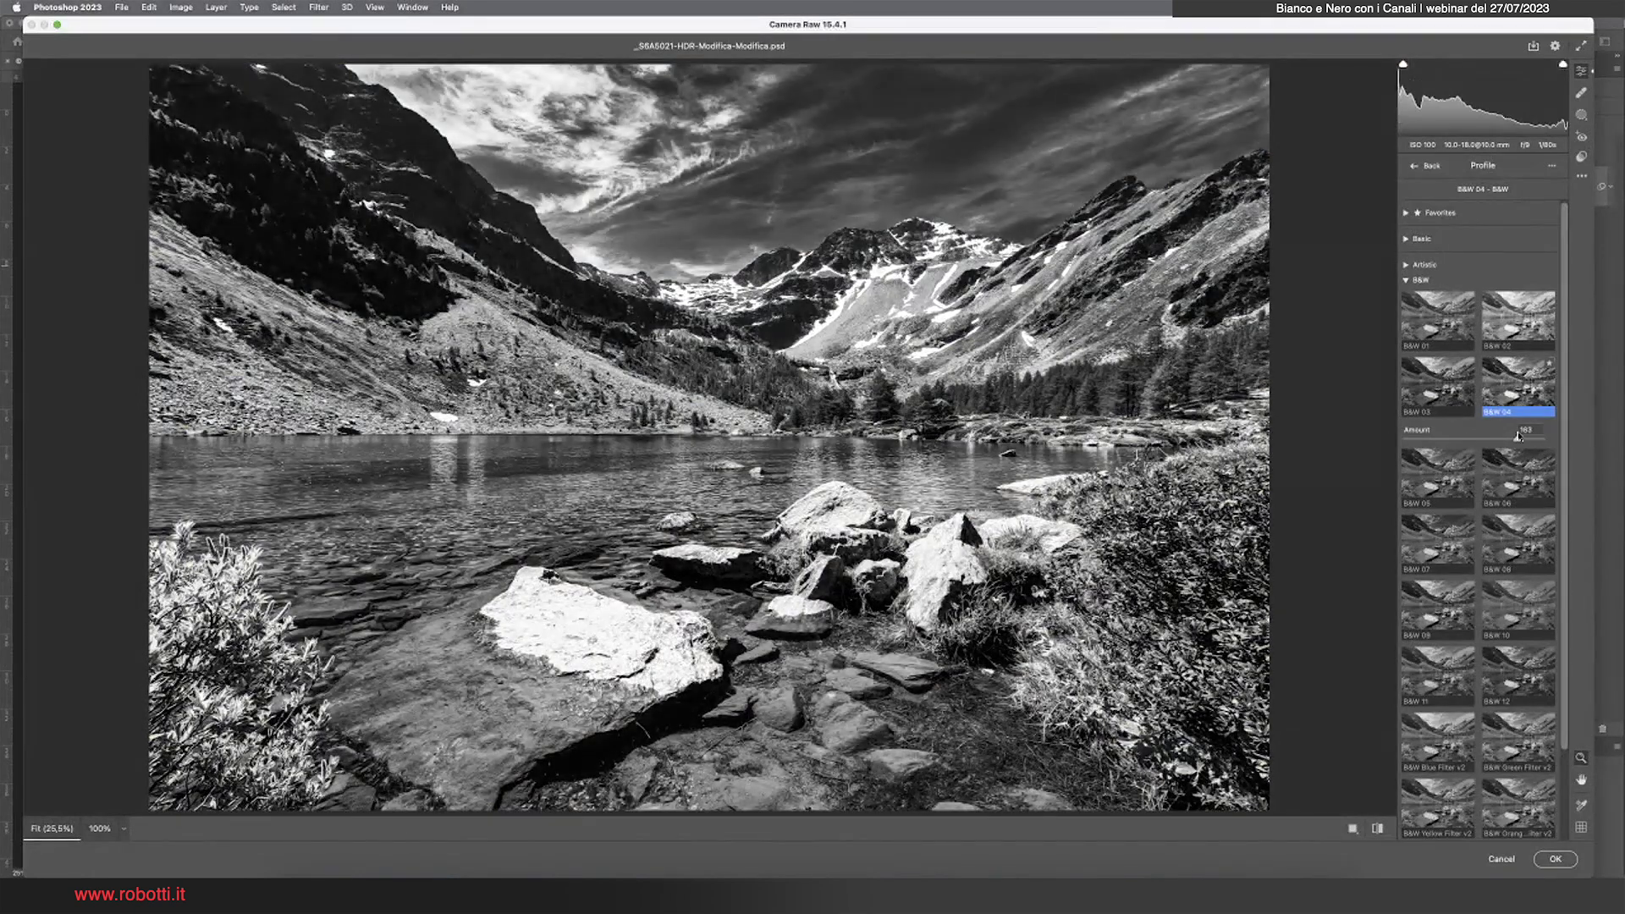
{"action": "mouse_move", "coordinate": [1518, 437]}
{"action": "left_mouse_down"}
{"action": "mouse_move", "coordinate": [1563, 435]}
{"action": "mouse_move", "coordinate": [1480, 441]}
{"action": "left_mouse_up"}
{"action": "left_click", "coordinate": [1526, 430]}
{"action": "type", "text": "0"}
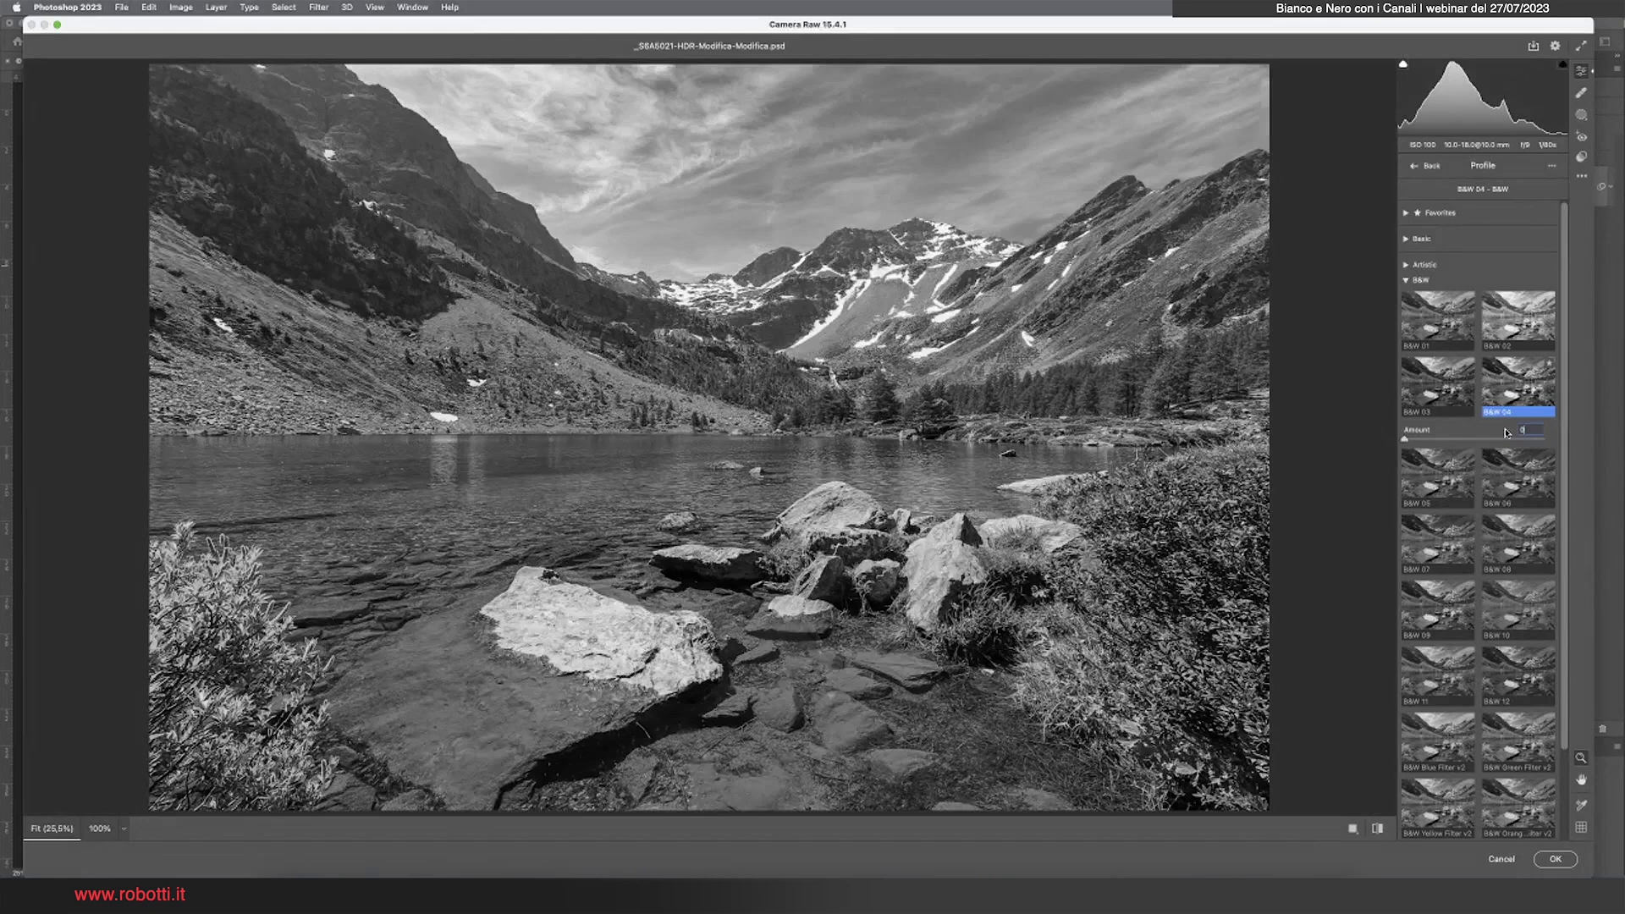
{"action": "type", "text": "100"}
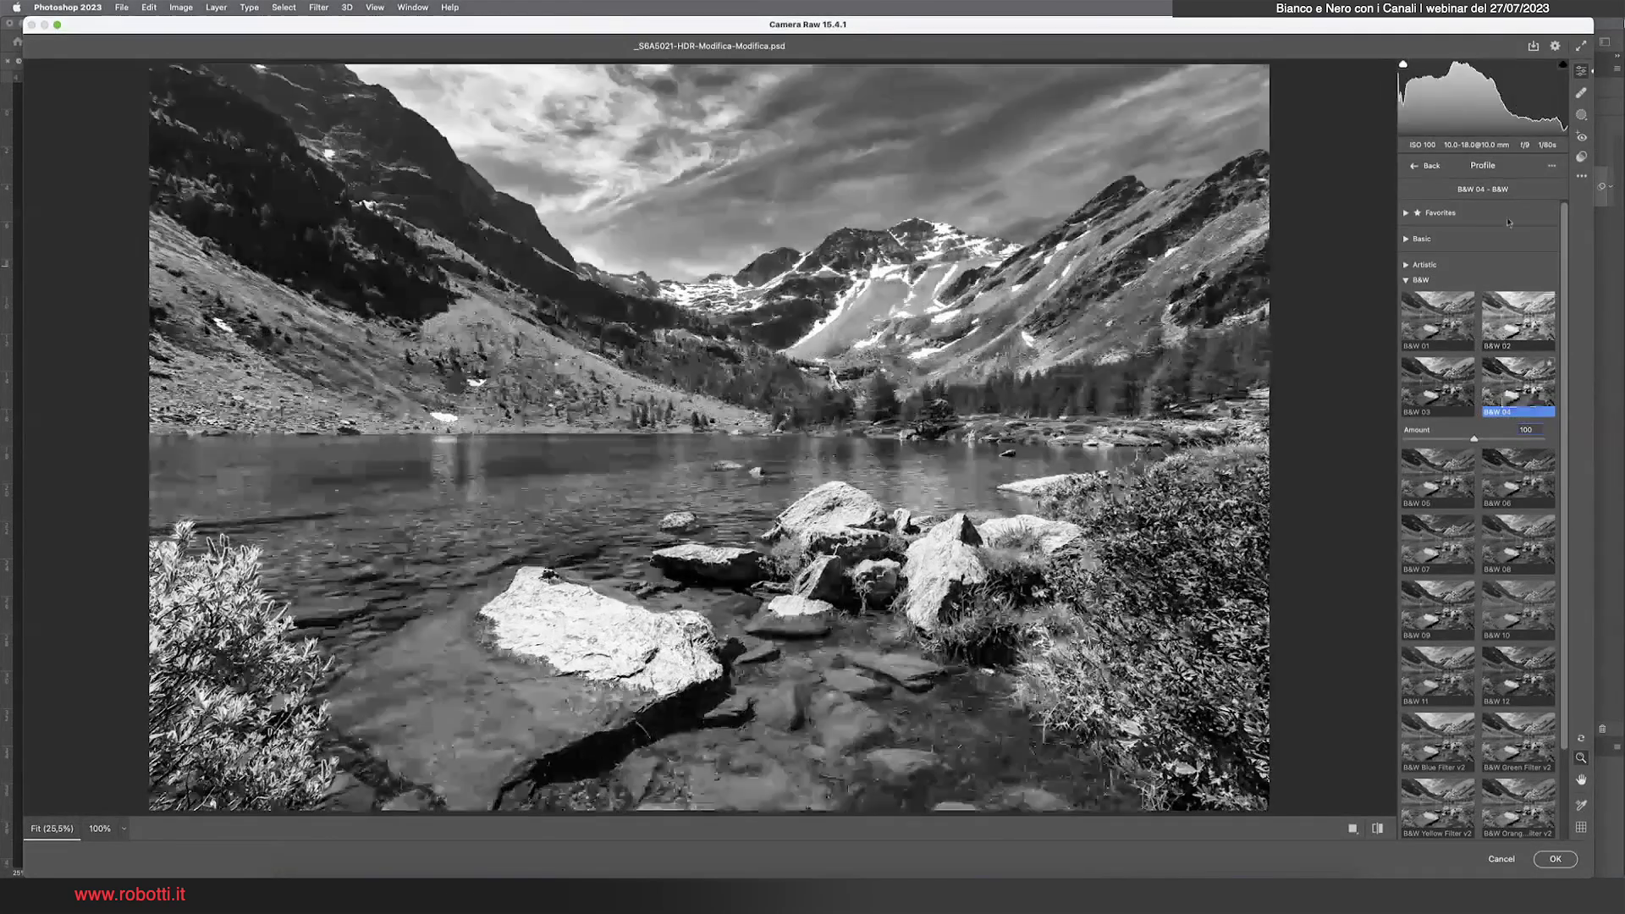
Set Highlights -75, Whites -33, Contrast -30 on the B&W 04 look and commit the filter
{"action": "left_click", "coordinate": [1427, 166]}
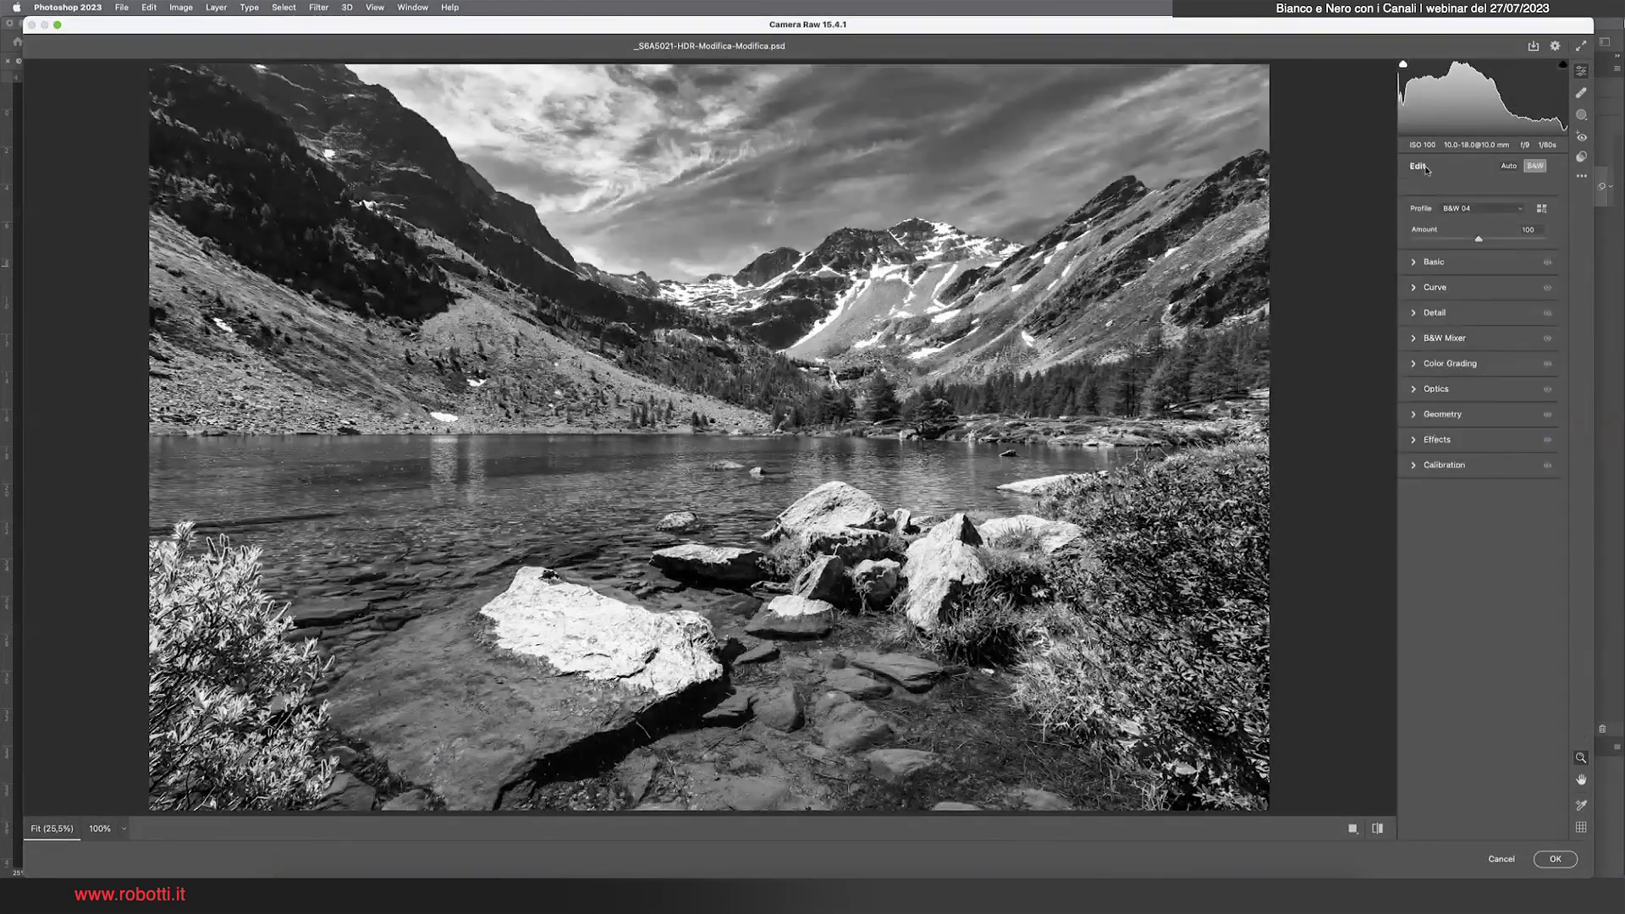
{"action": "left_click", "coordinate": [1414, 263]}
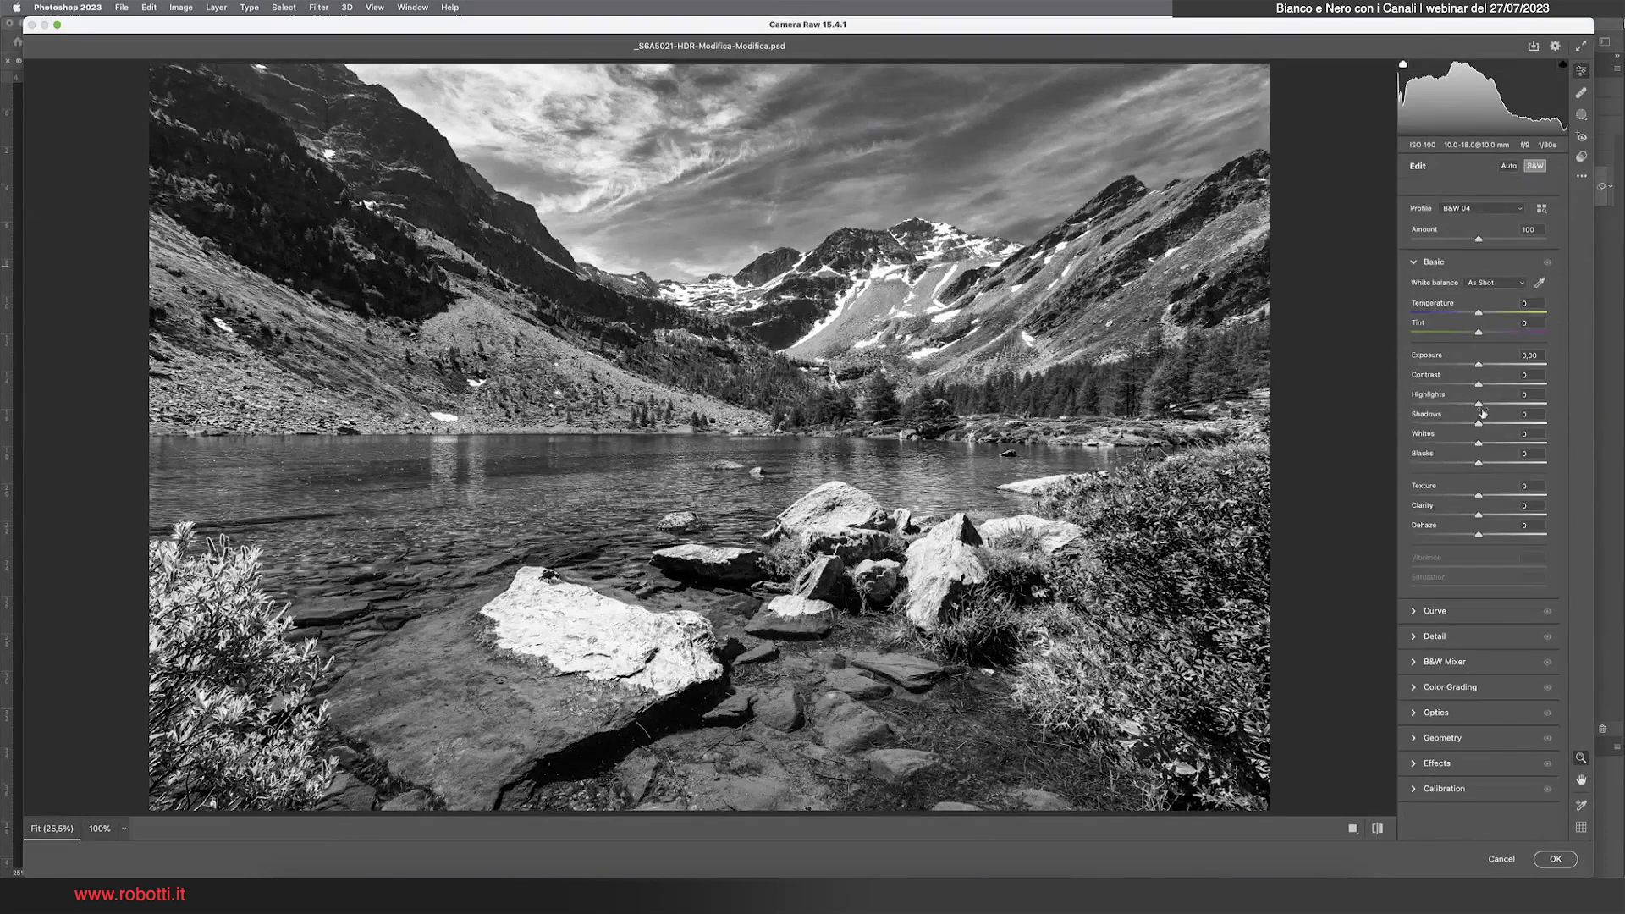
{"action": "left_click_drag", "start_coordinate": [1477, 405], "coordinate": [1409, 409]}
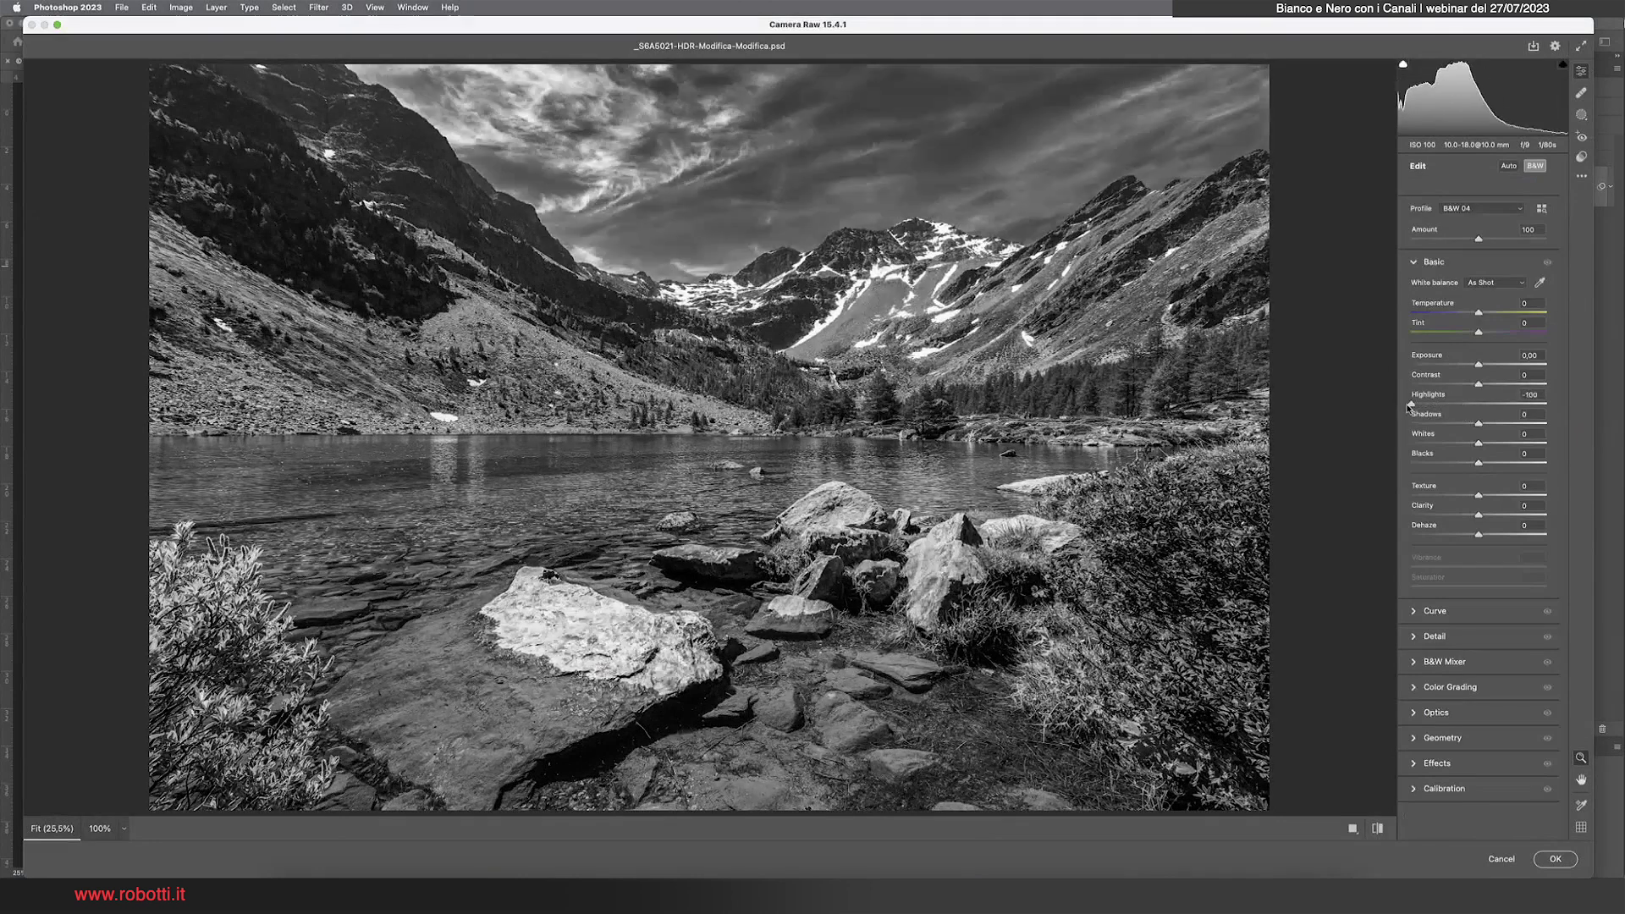
{"action": "mouse_move", "coordinate": [1456, 410]}
{"action": "left_mouse_down"}
{"action": "mouse_move", "coordinate": [1354, 400]}
{"action": "mouse_move", "coordinate": [1460, 410]}
{"action": "mouse_move", "coordinate": [1429, 403]}
{"action": "mouse_move", "coordinate": [1484, 444]}
{"action": "mouse_move", "coordinate": [1455, 442]}
{"action": "left_mouse_up"}
{"action": "left_click_drag", "start_coordinate": [1479, 384], "coordinate": [1461, 386]}
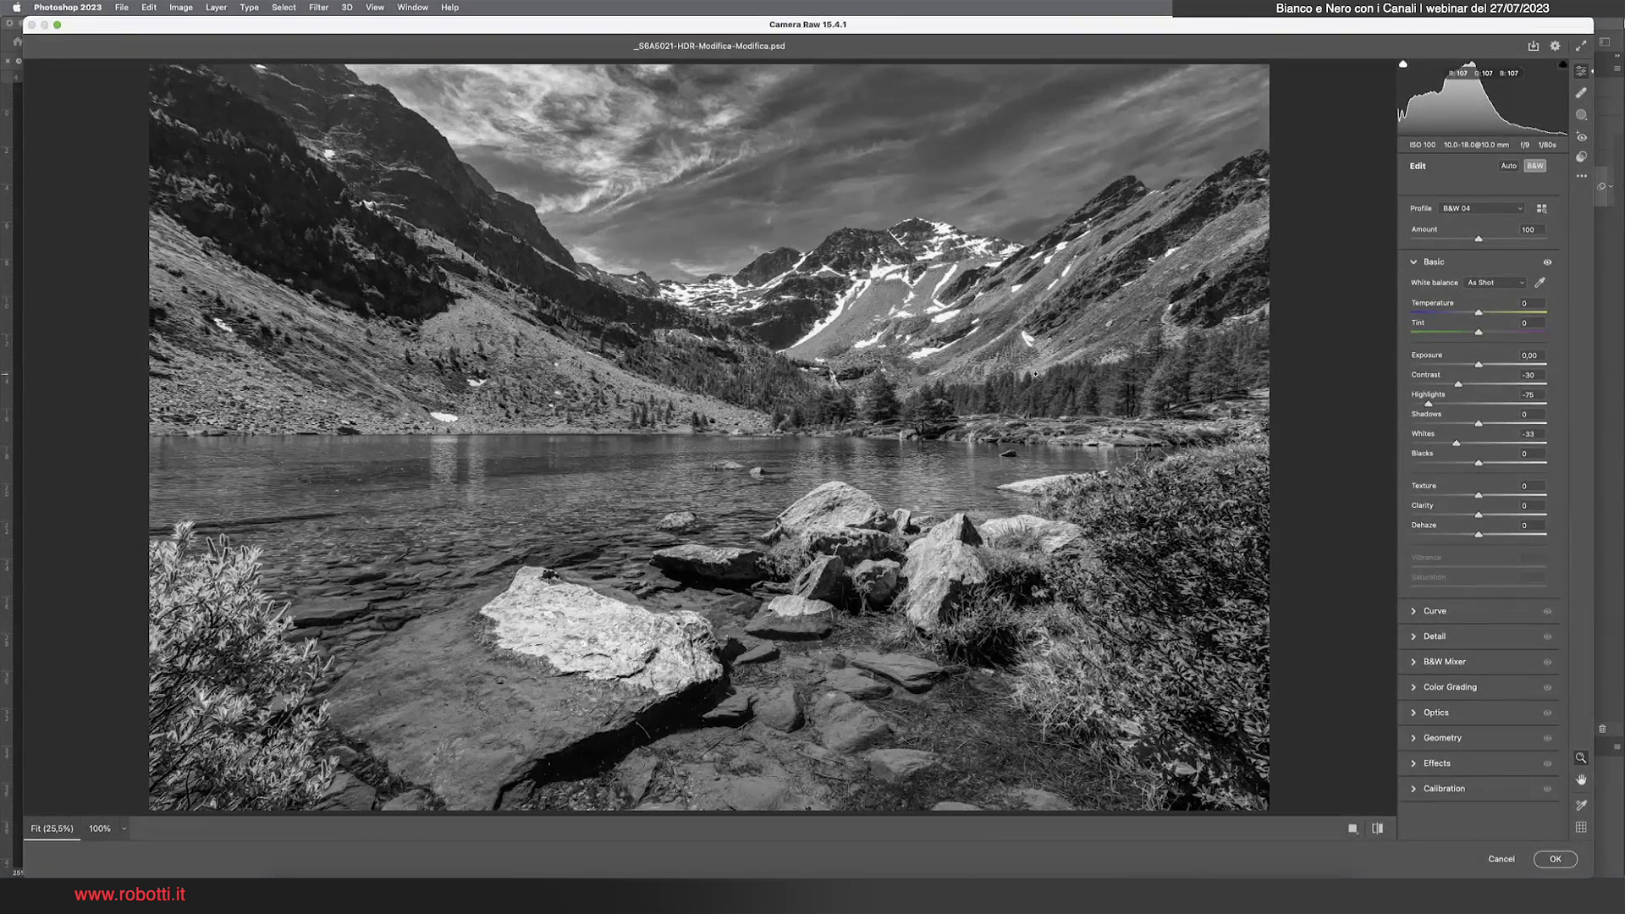
{"action": "left_click", "coordinate": [1558, 860]}
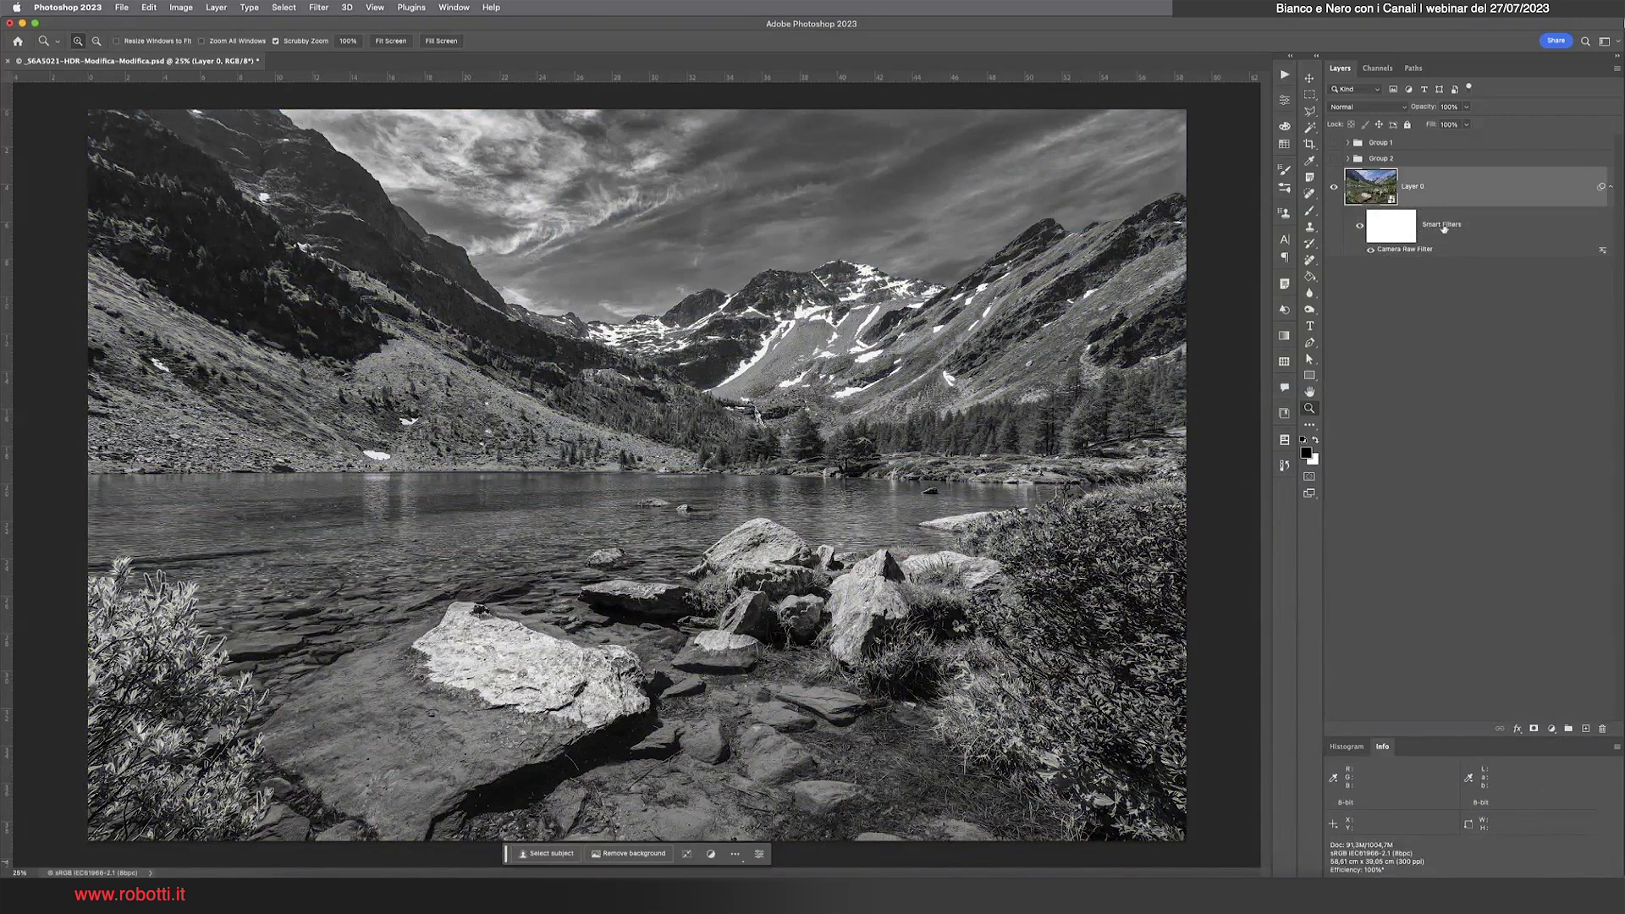
Toggle the Camera Raw smart filter's visibility to compare, leaving it hidden
{"action": "left_click", "coordinate": [1370, 251]}
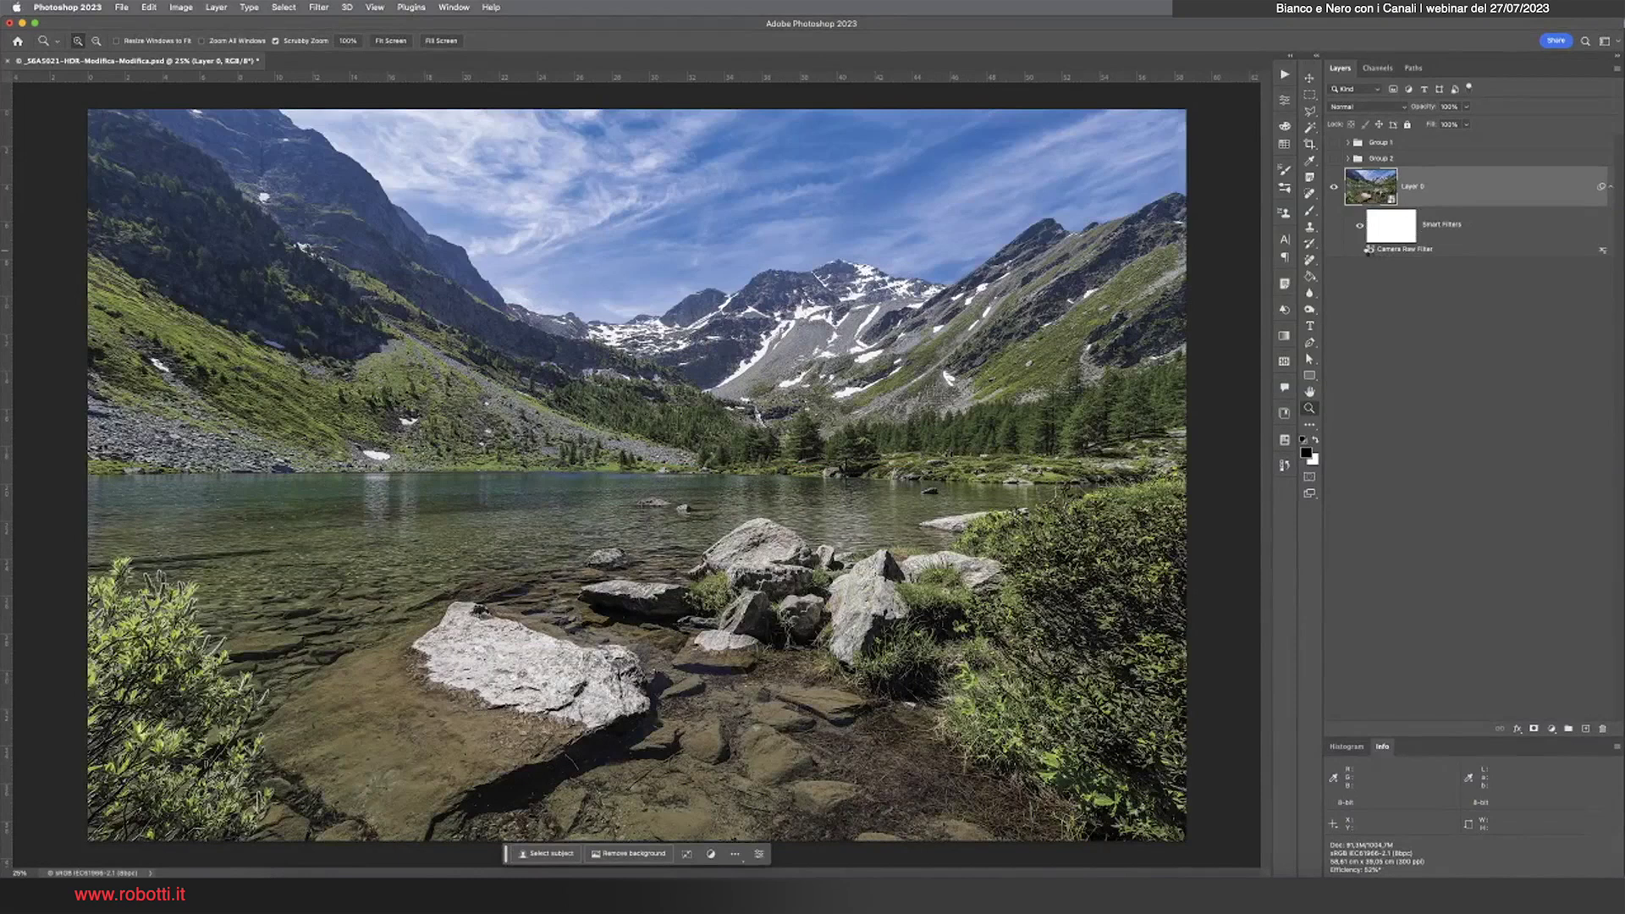
{"action": "left_click", "coordinate": [1370, 251]}
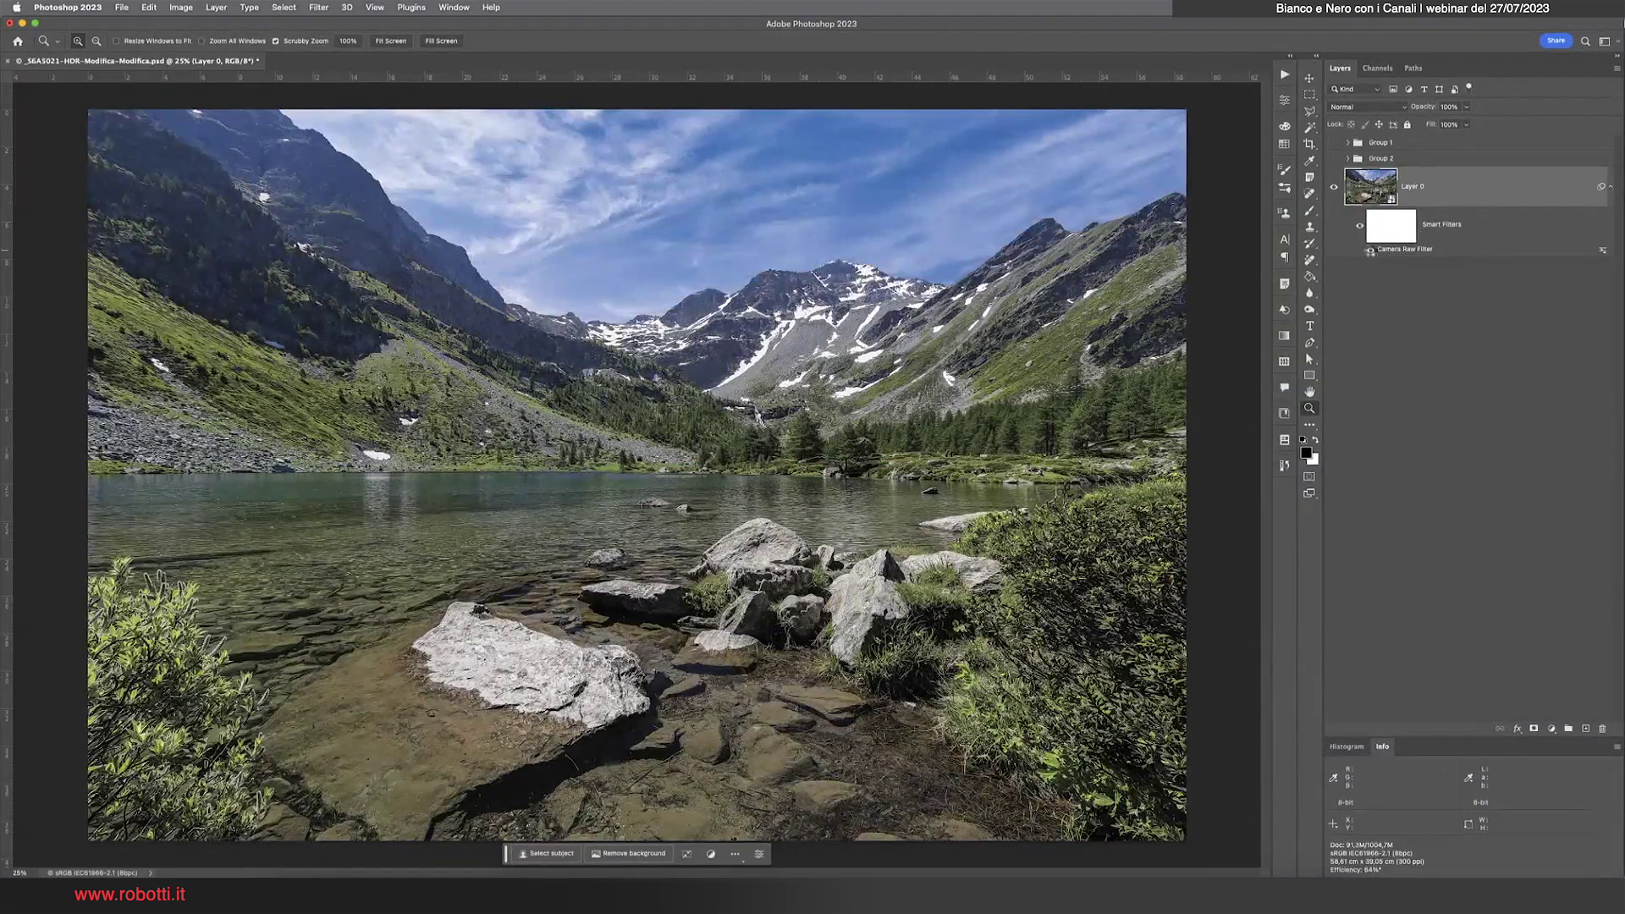
{"action": "left_click", "coordinate": [1370, 251]}
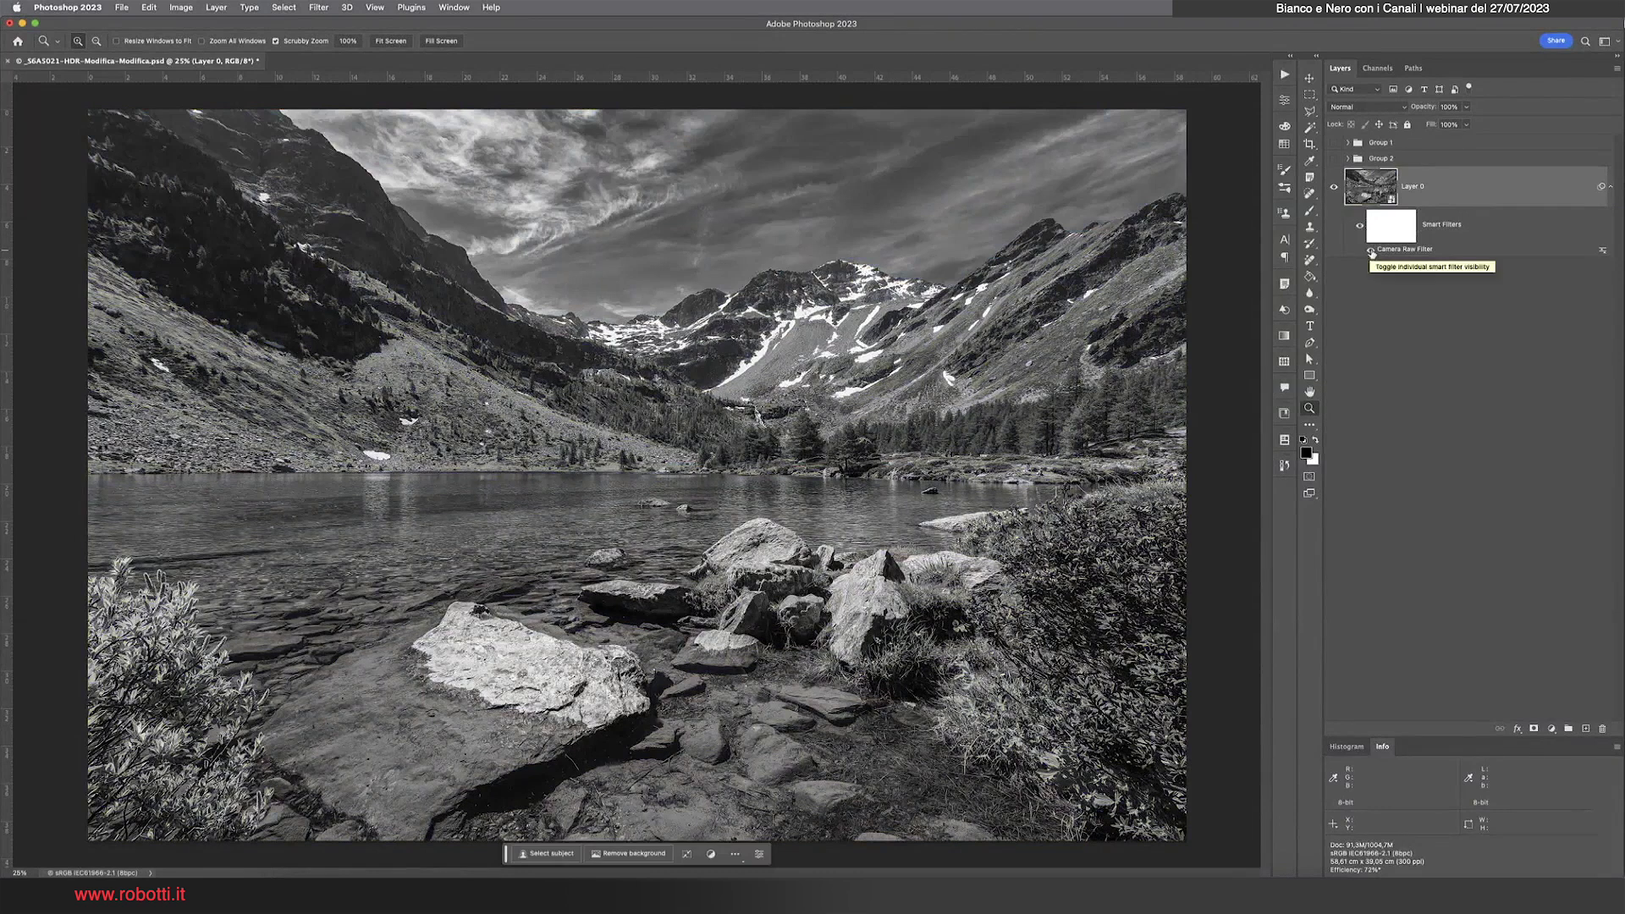
{"action": "left_click", "coordinate": [1371, 250]}
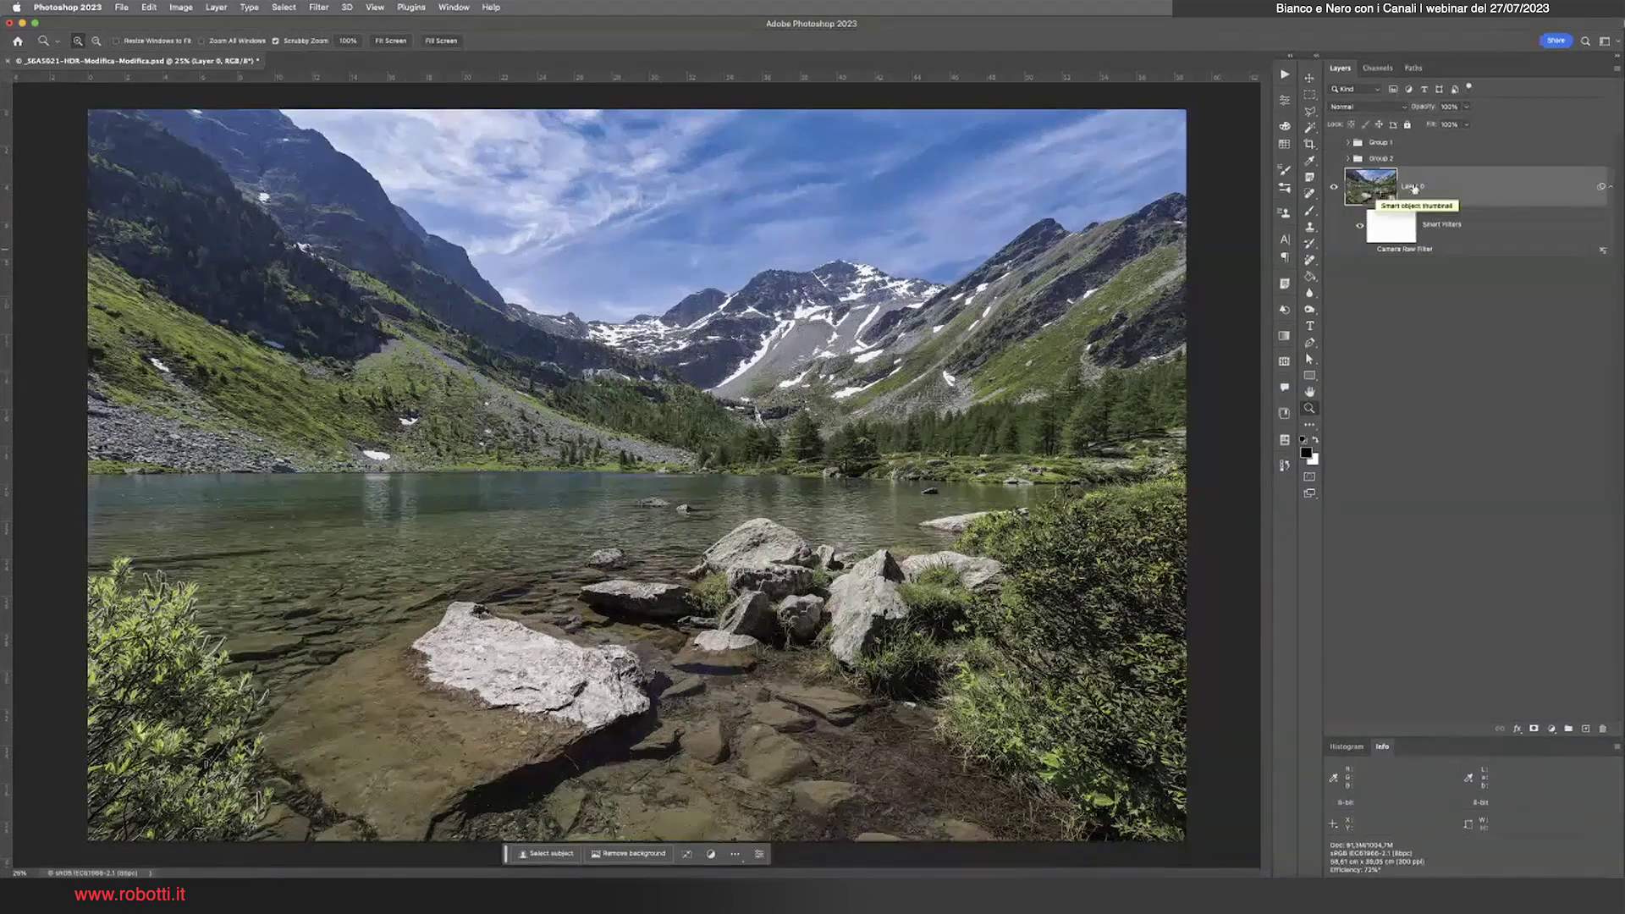
{"action": "left_click", "coordinate": [320, 7]}
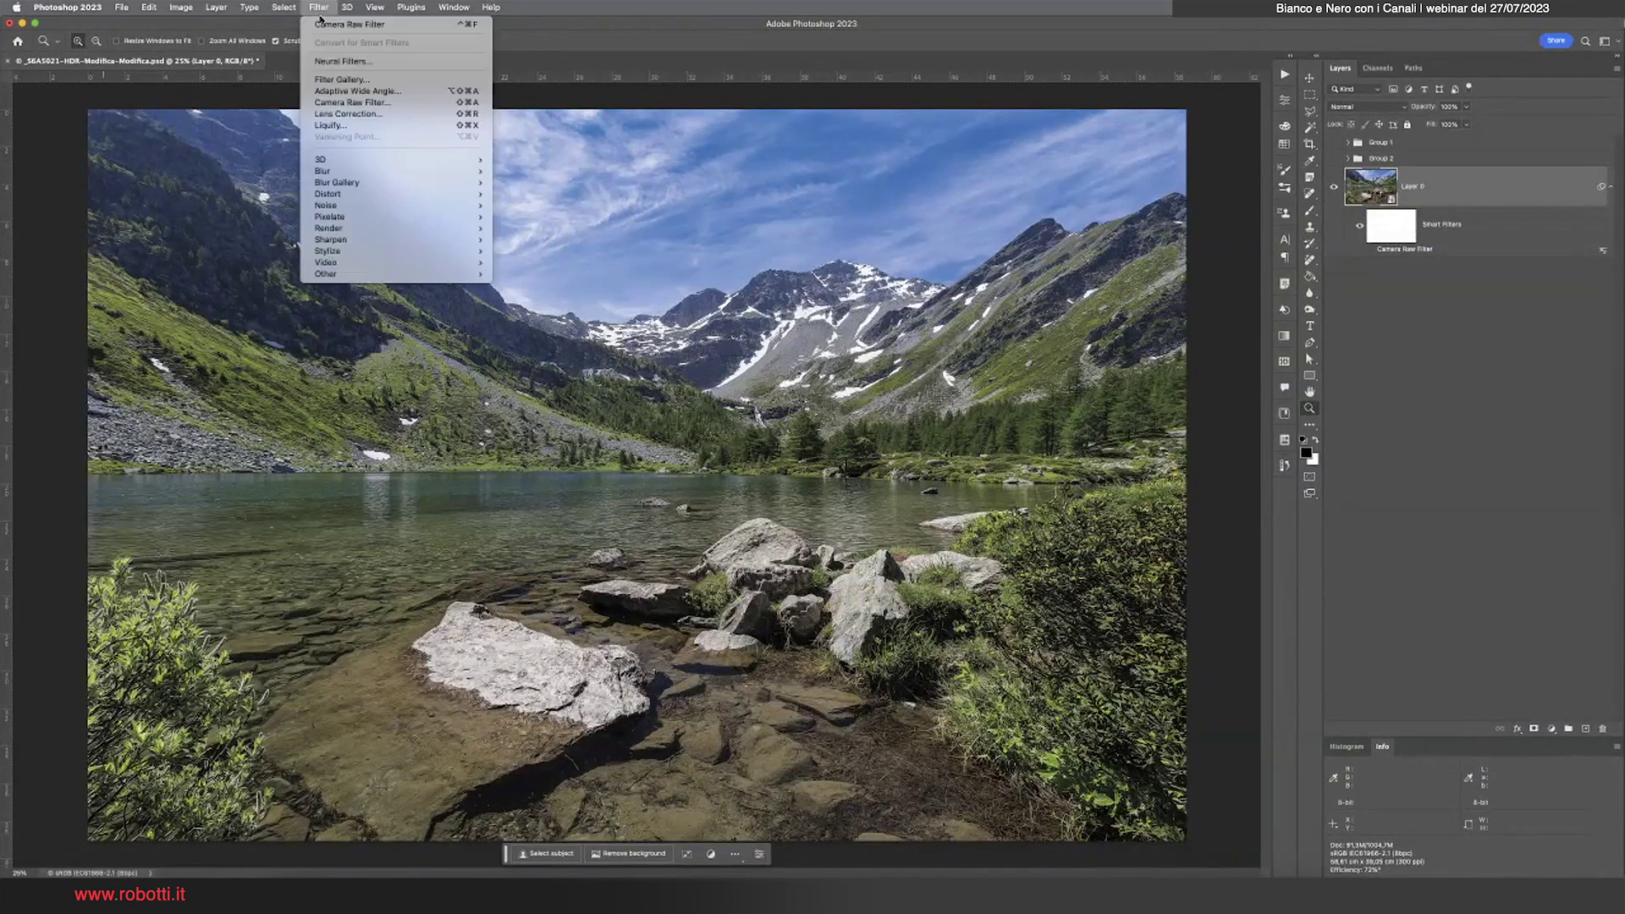
Add a second Camera Raw filter in B&W and show the B&W Mixer sliders instead of Basic
{"action": "left_click", "coordinate": [329, 103]}
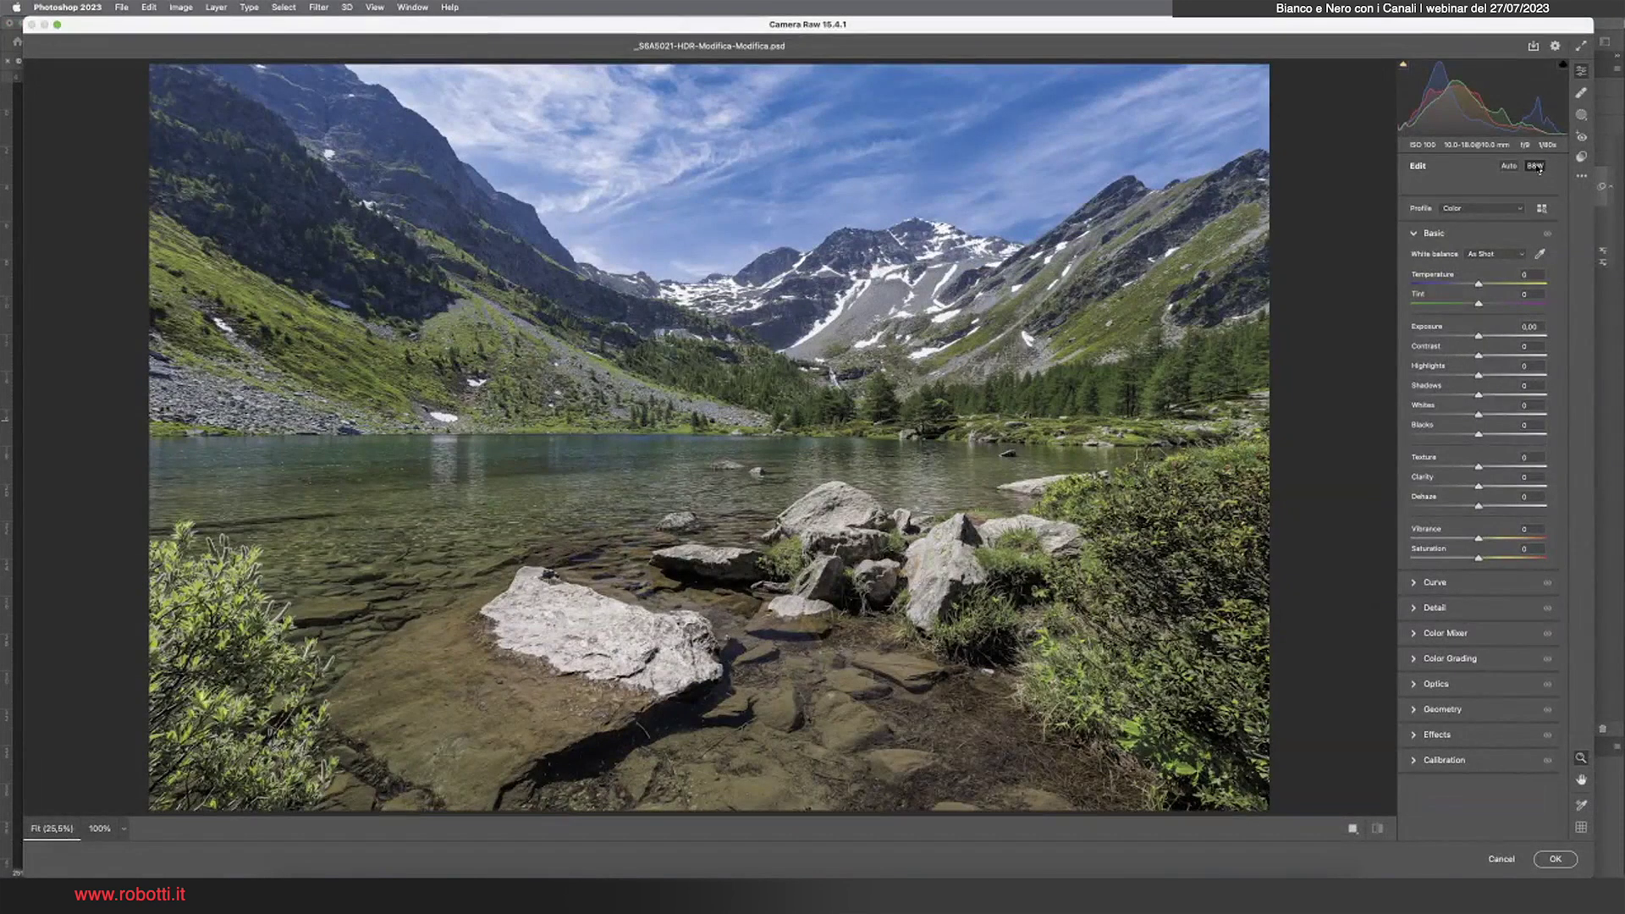
{"action": "left_click", "coordinate": [1537, 167]}
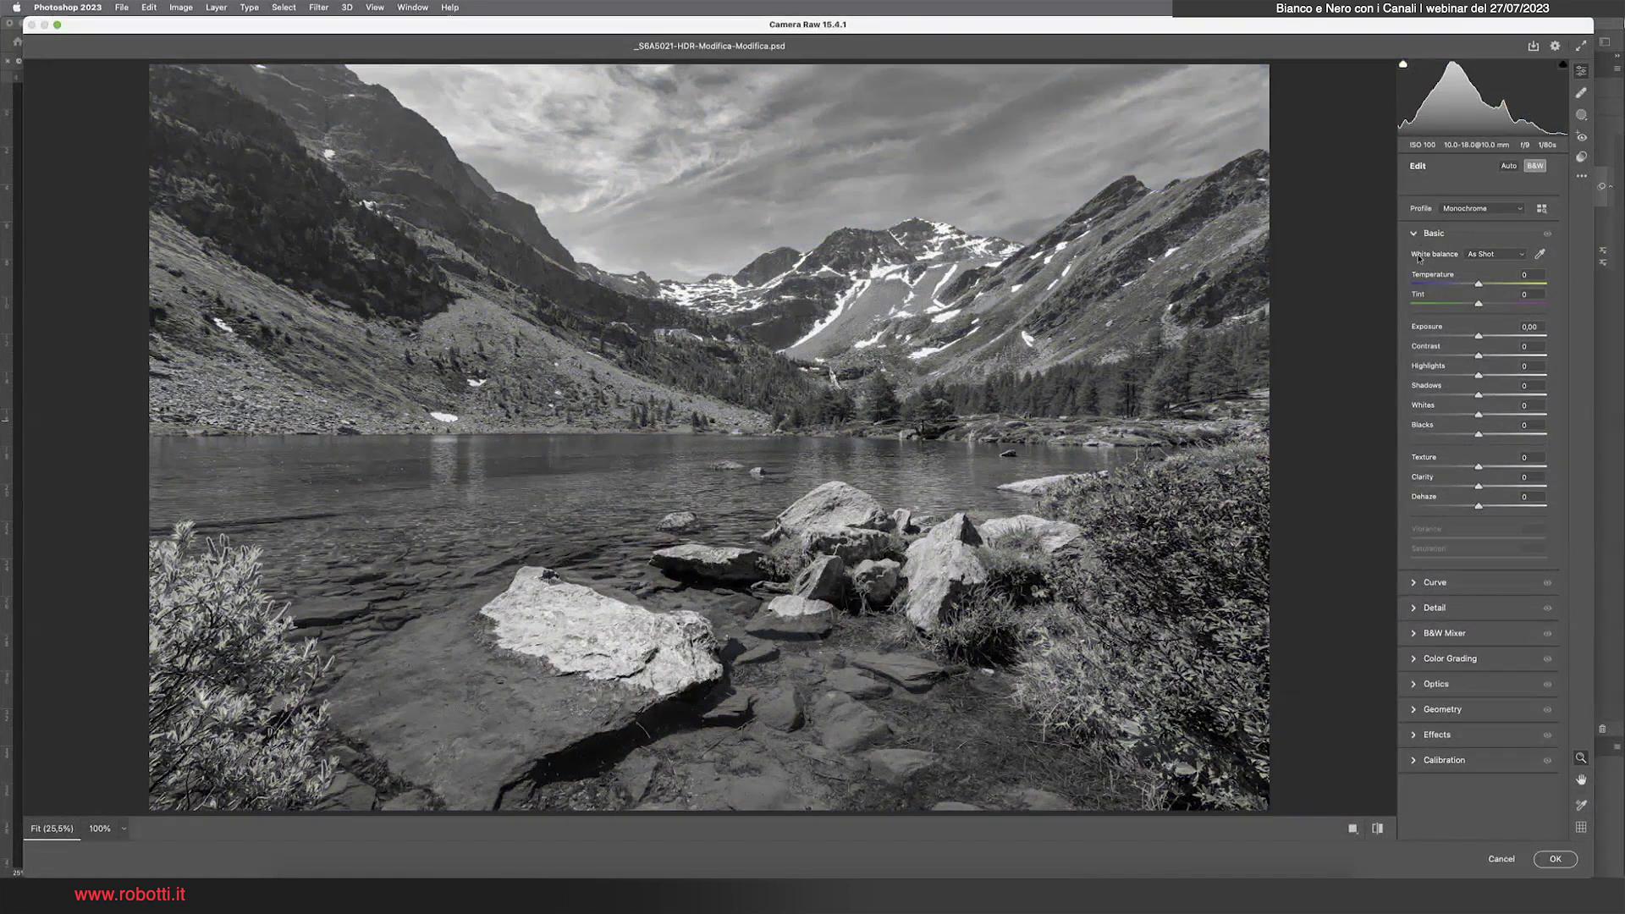
{"action": "left_click", "coordinate": [1414, 235]}
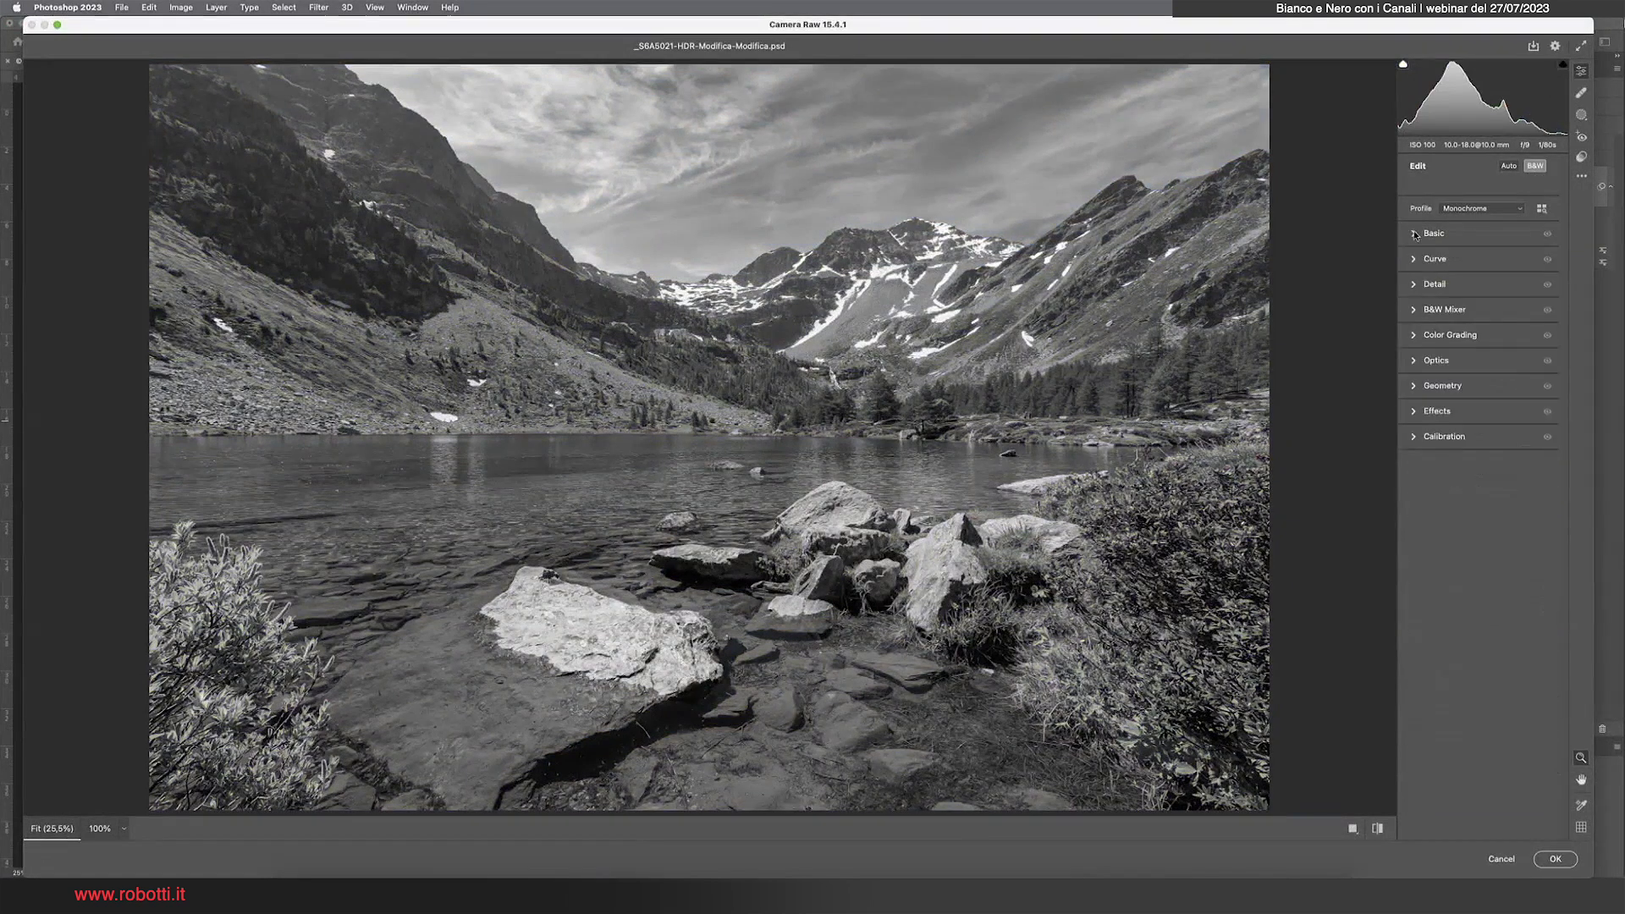
{"action": "left_click", "coordinate": [1415, 311]}
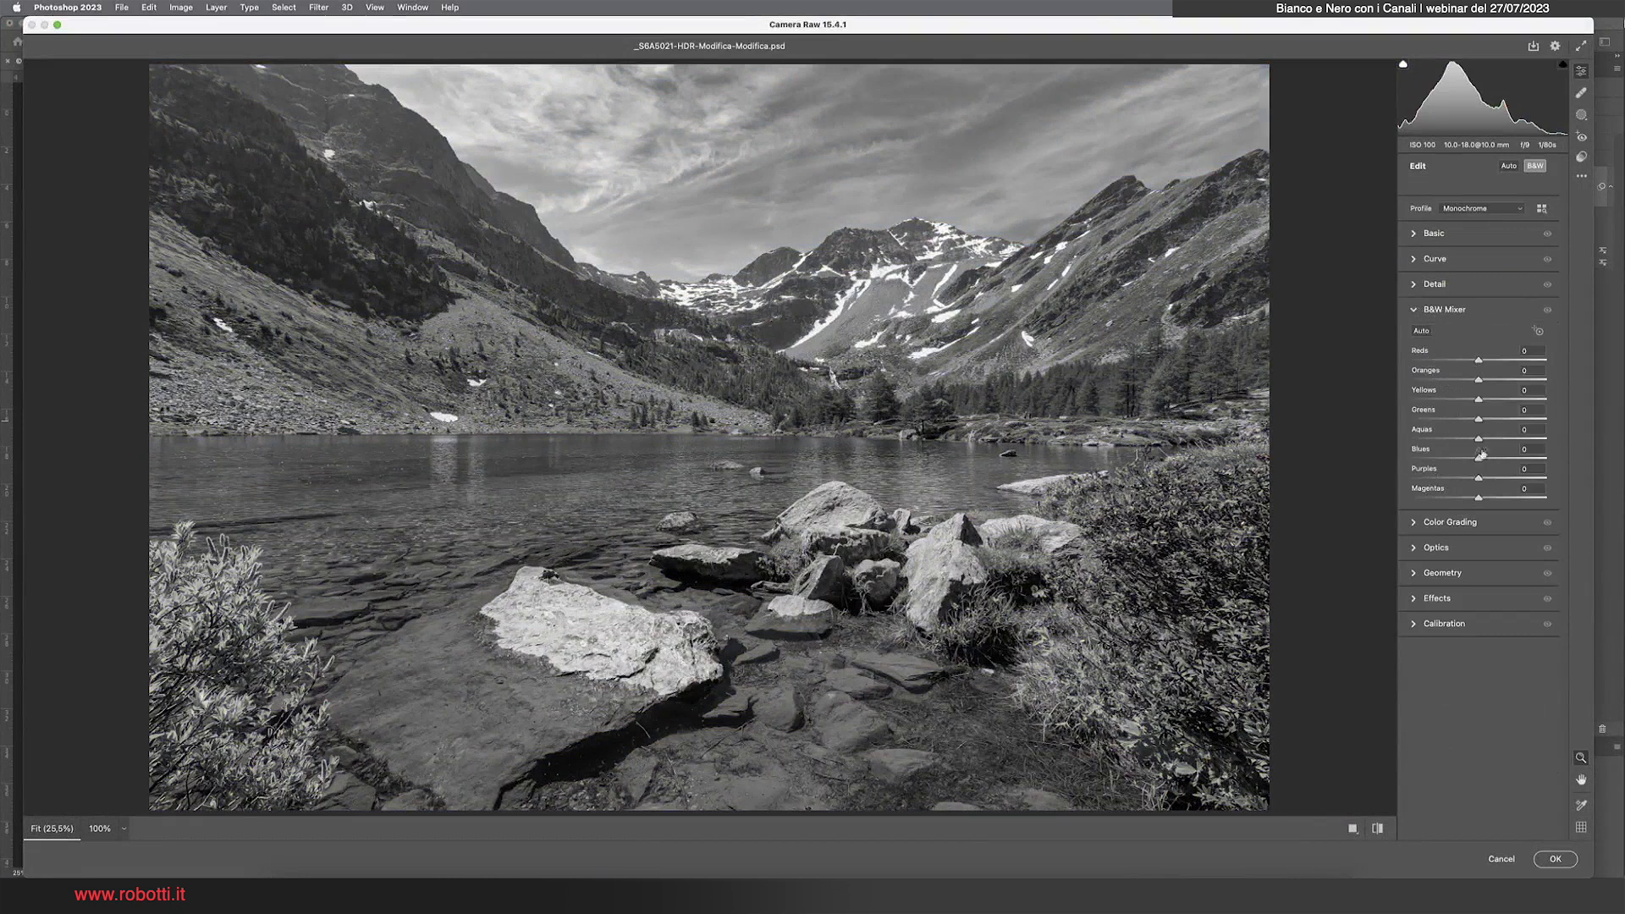
Mix Blues -36, Aquas -26, Greens +50, Yellows +65, Oranges -100, then disable the mix to compare
{"action": "mouse_move", "coordinate": [1480, 458]}
{"action": "left_mouse_down"}
{"action": "mouse_move", "coordinate": [1454, 457]}
{"action": "mouse_move", "coordinate": [1464, 420]}
{"action": "left_mouse_up"}
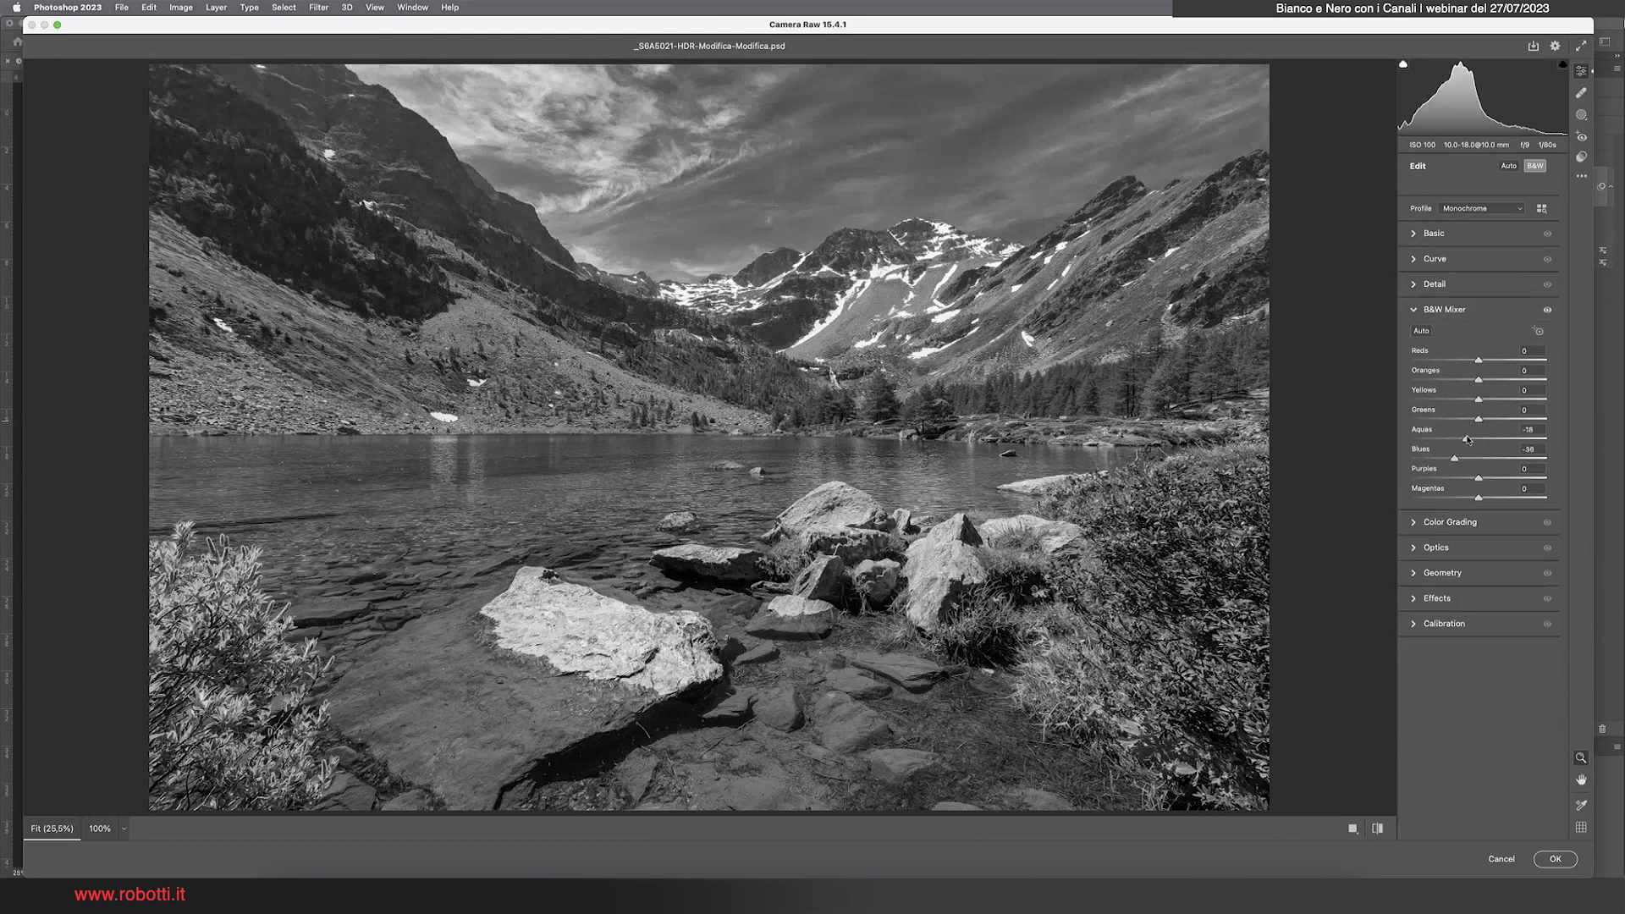
{"action": "mouse_move", "coordinate": [1478, 419]}
{"action": "left_mouse_down"}
{"action": "mouse_move", "coordinate": [1507, 415]}
{"action": "mouse_move", "coordinate": [1444, 415]}
{"action": "mouse_move", "coordinate": [1513, 419]}
{"action": "left_mouse_up"}
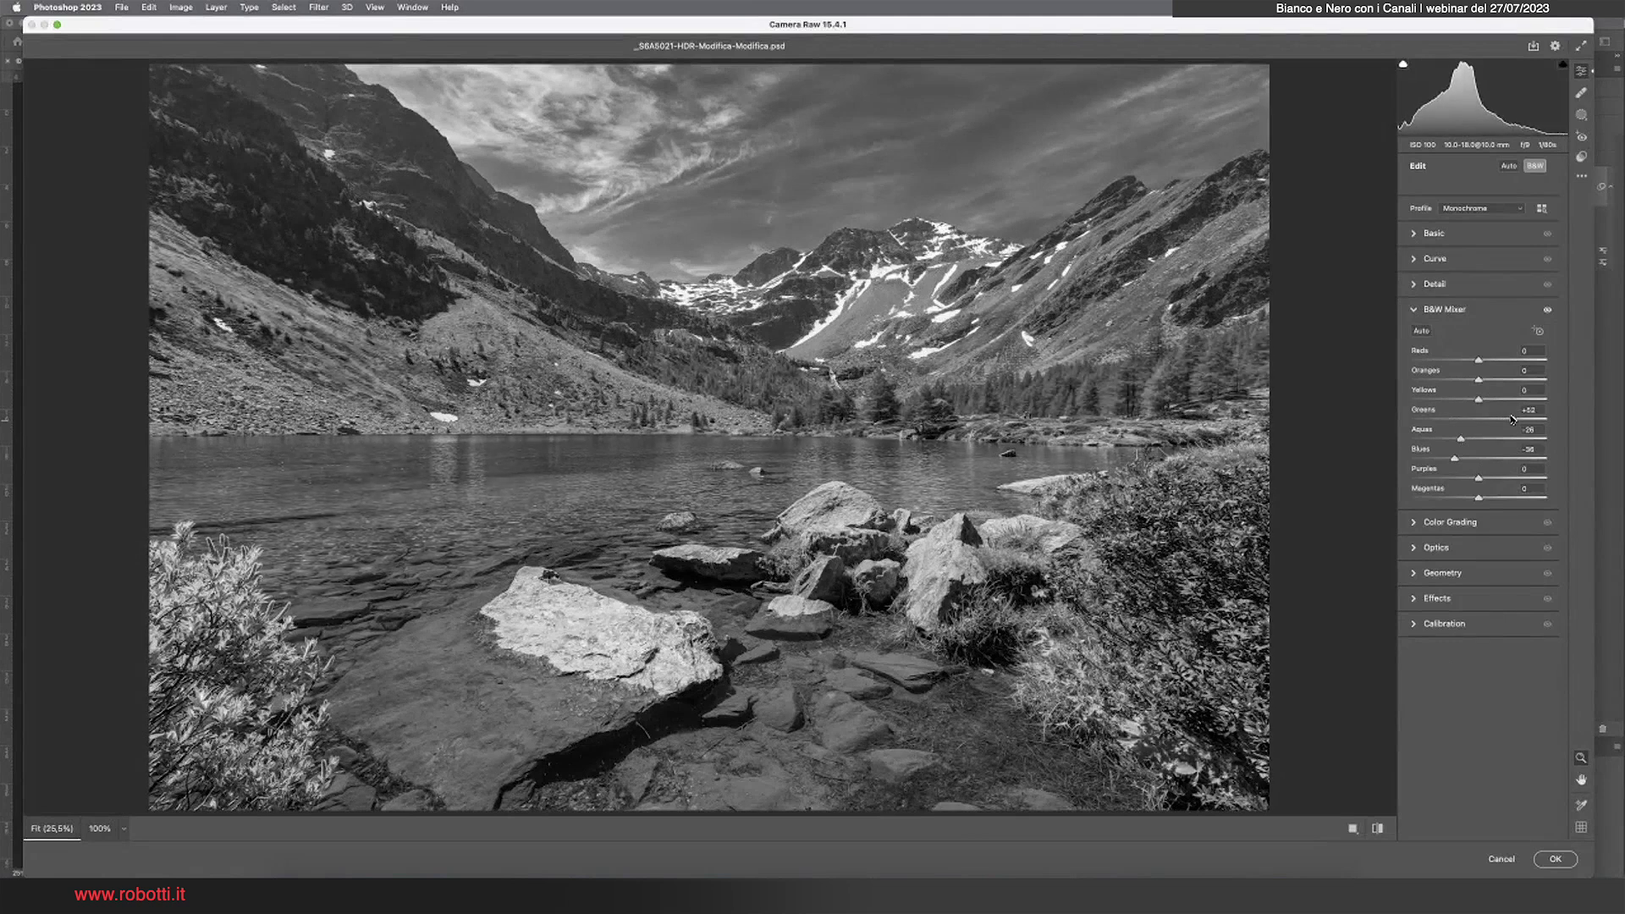
{"action": "mouse_move", "coordinate": [1478, 399]}
{"action": "left_mouse_down"}
{"action": "mouse_move", "coordinate": [1460, 400]}
{"action": "mouse_move", "coordinate": [1523, 395]}
{"action": "mouse_move", "coordinate": [1483, 381]}
{"action": "left_mouse_up"}
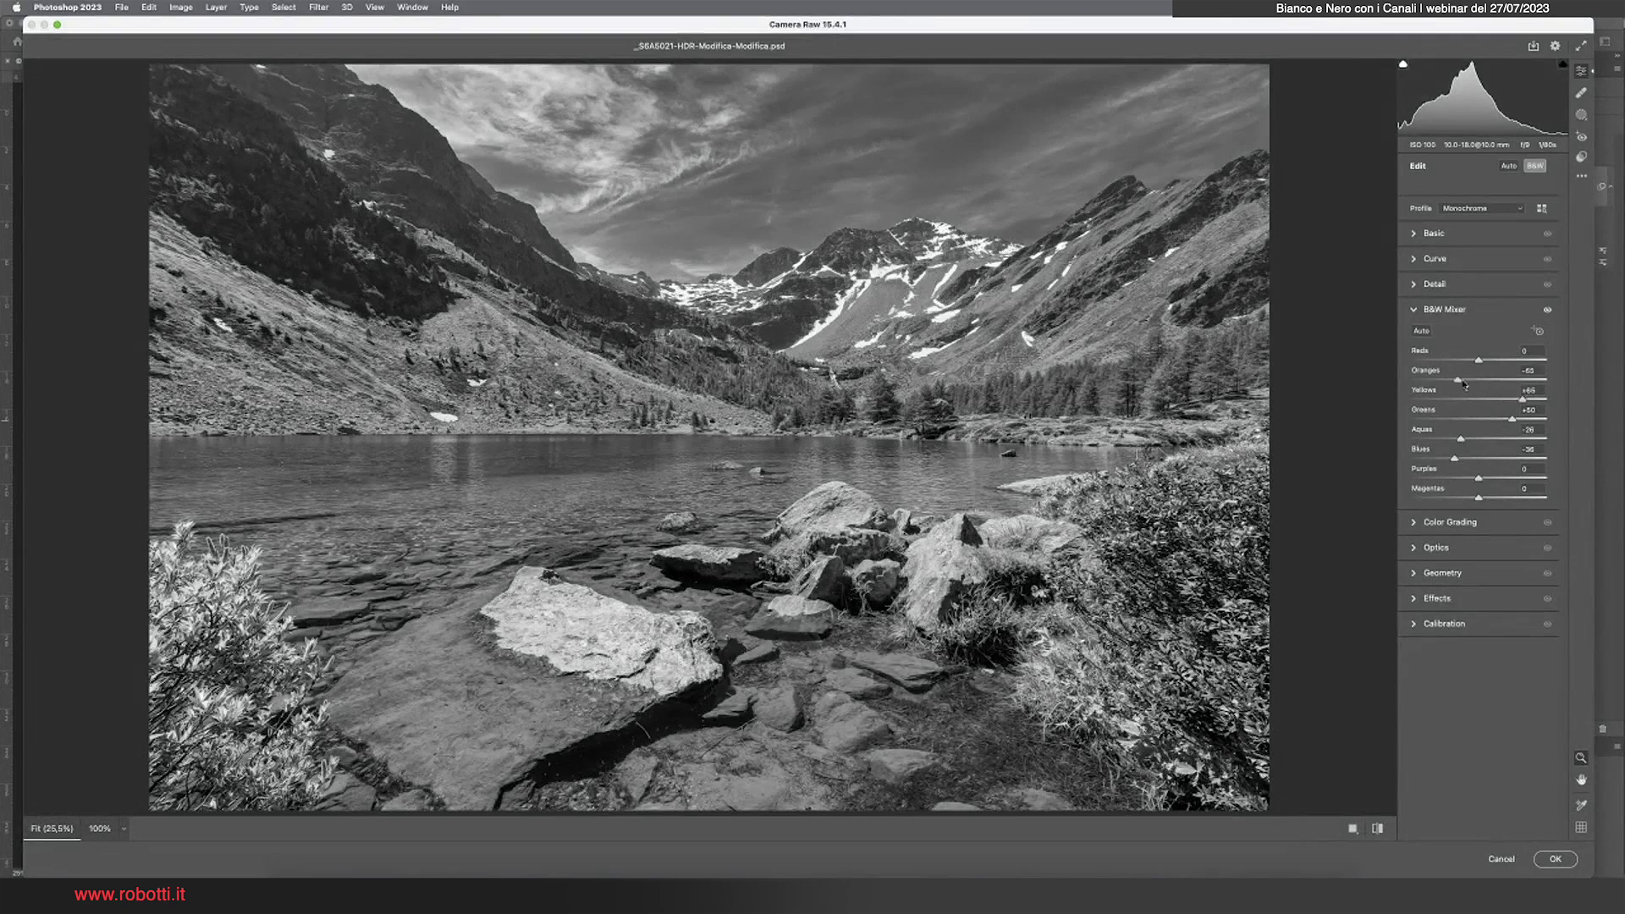
{"action": "left_click_drag", "start_coordinate": [1484, 381], "coordinate": [1409, 381]}
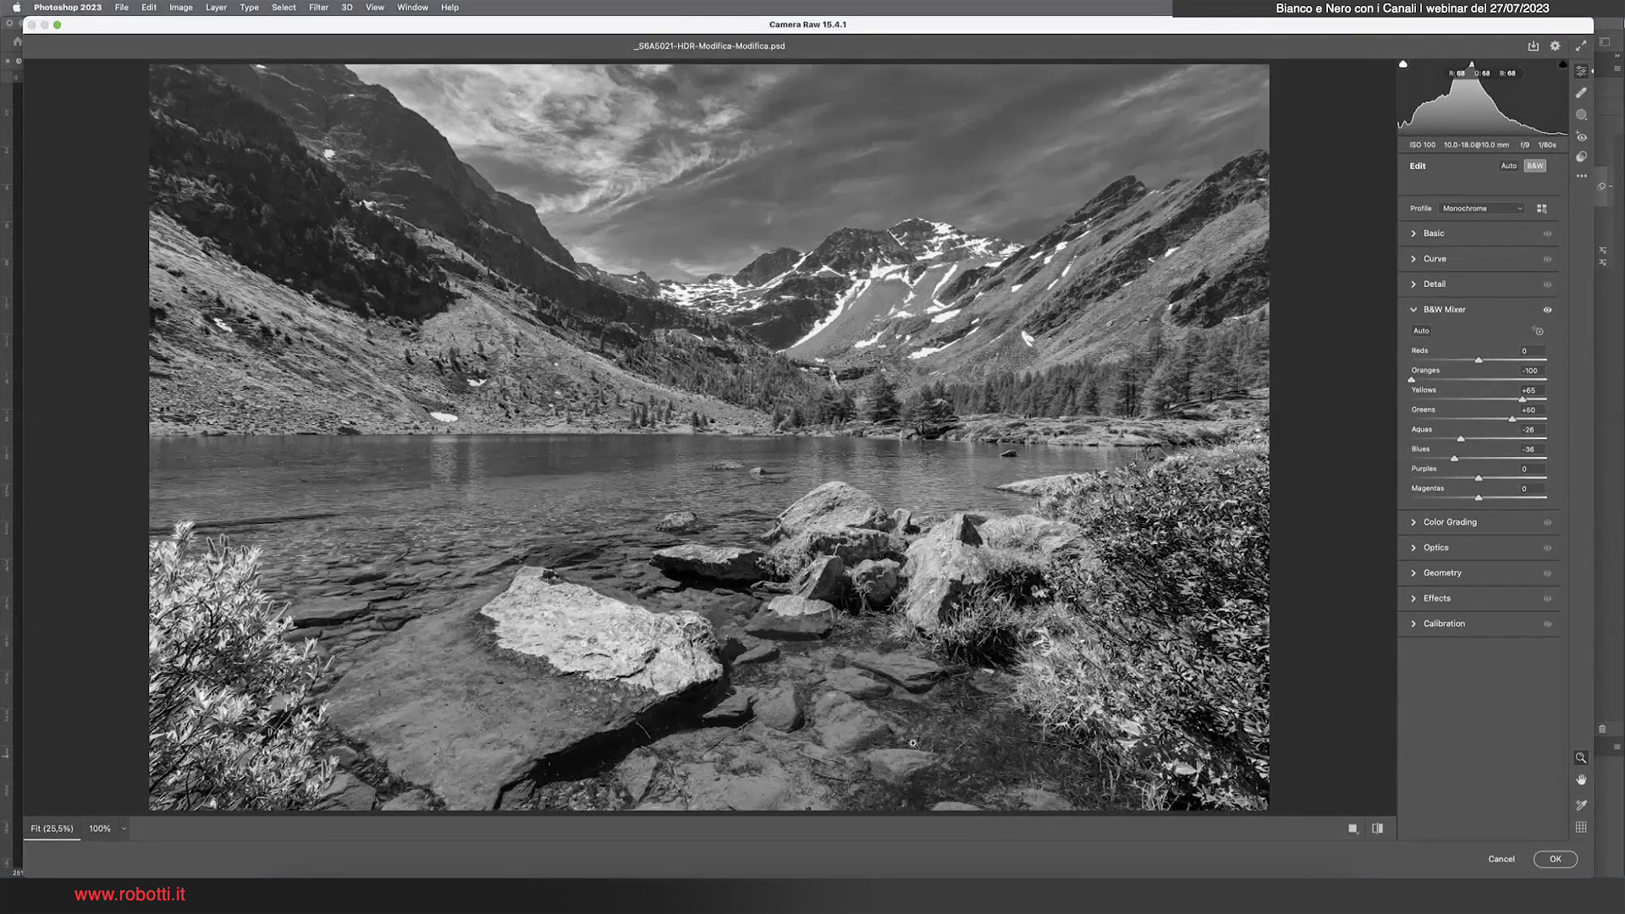
{"action": "left_click", "coordinate": [1548, 310]}
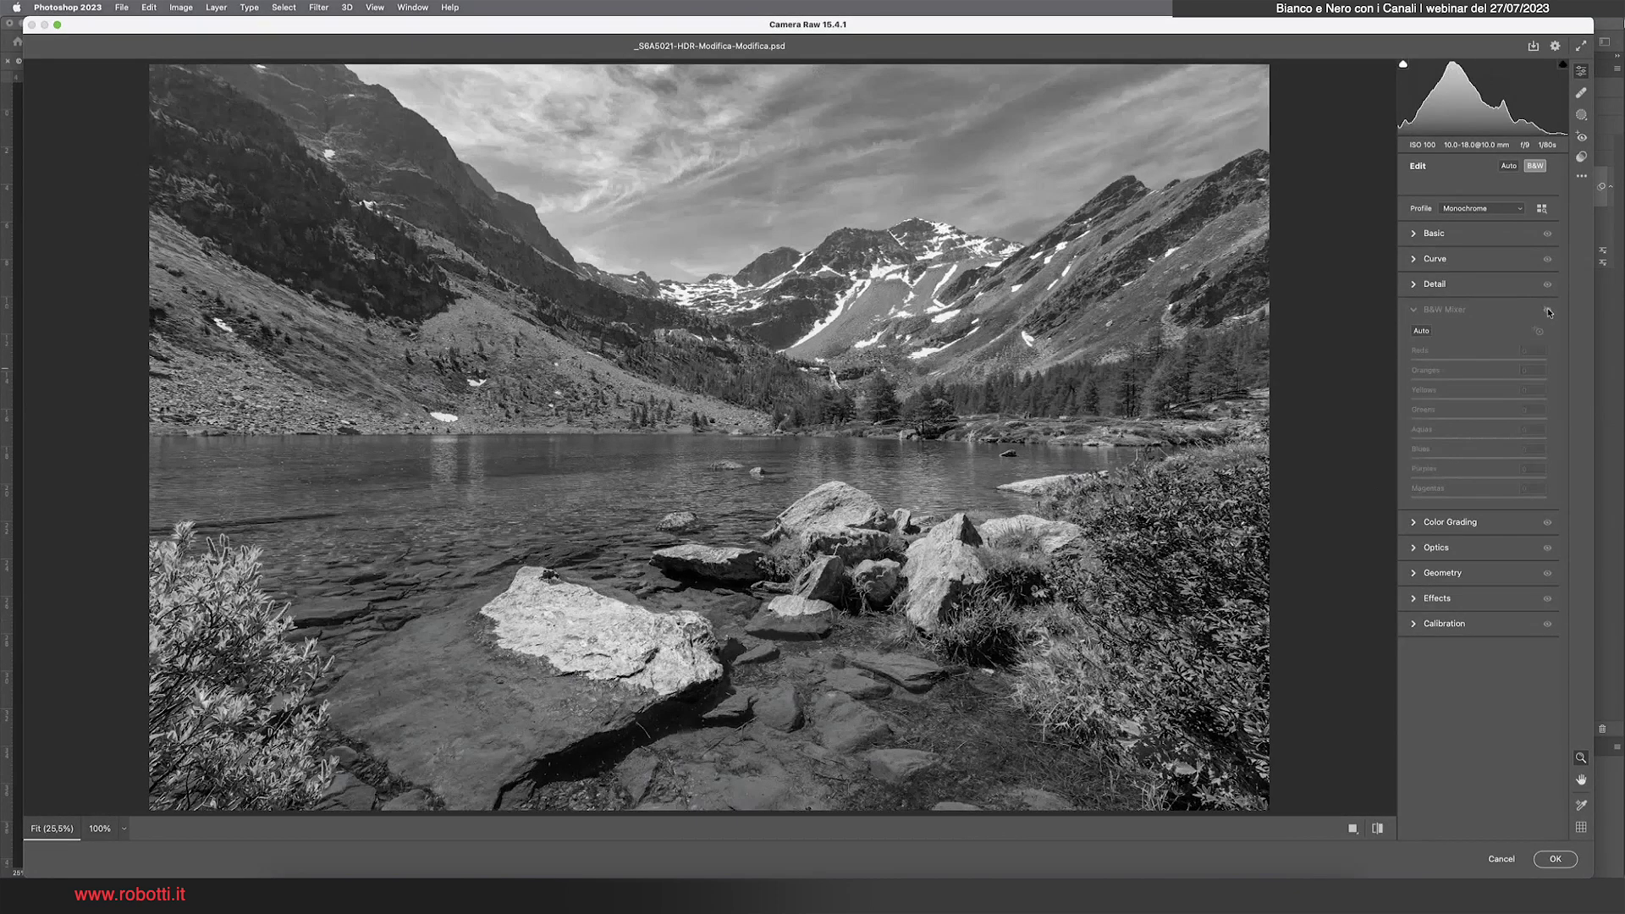
Re-enable the B&W Mixer, ease Oranges to -98 and deepen Blues to -45
{"action": "left_click", "coordinate": [1547, 309]}
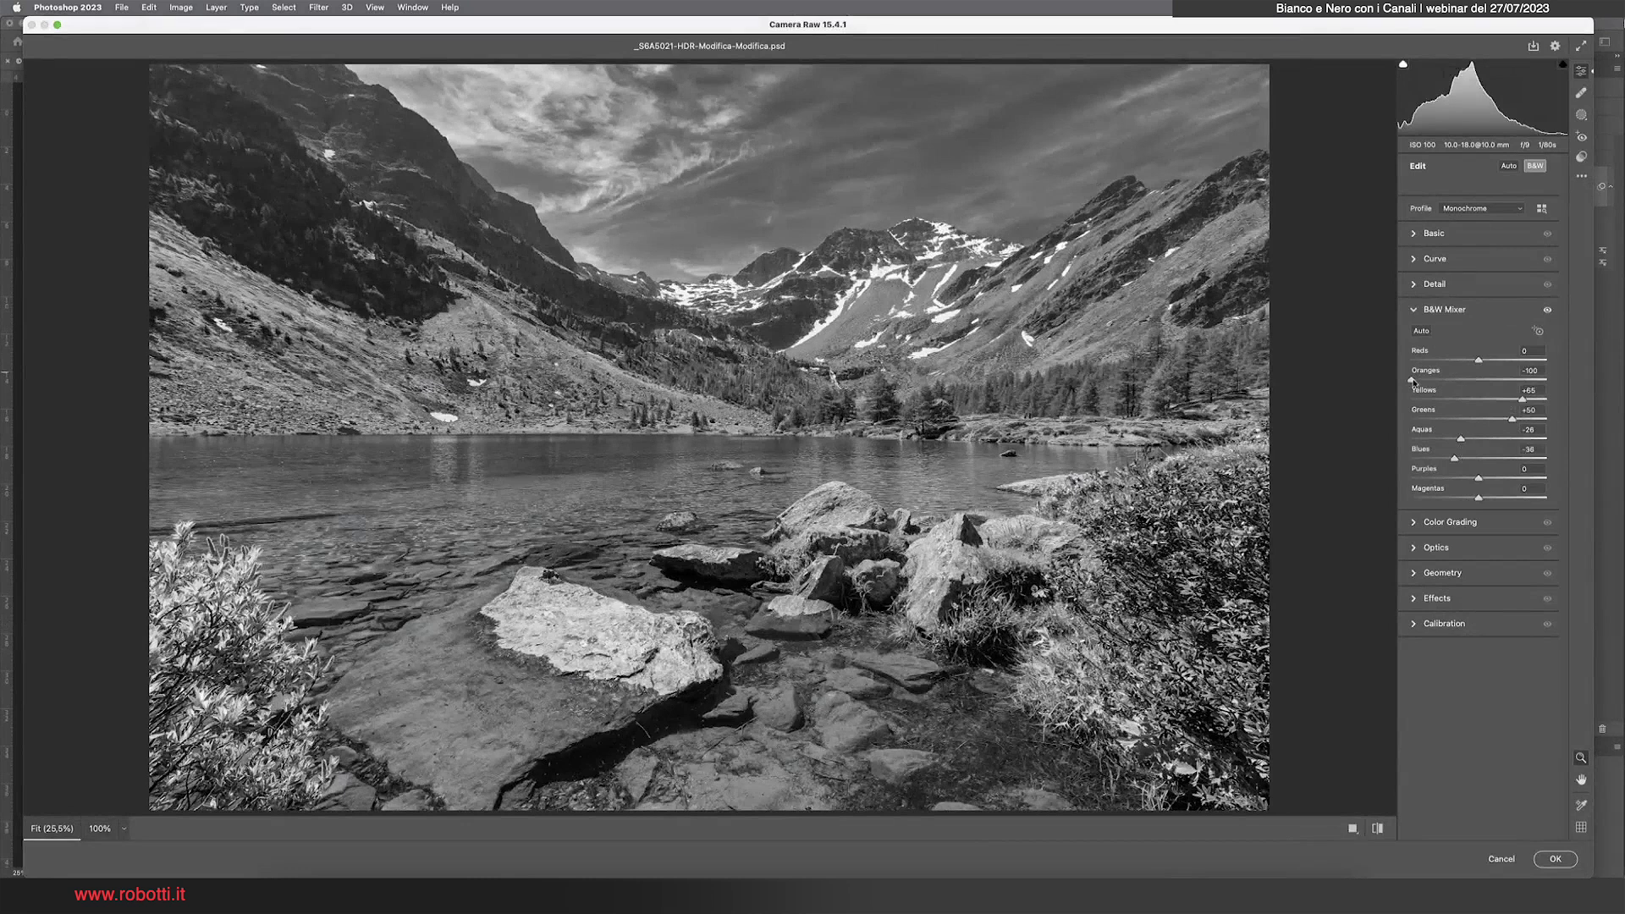
{"action": "mouse_move", "coordinate": [1412, 380]}
{"action": "left_mouse_down"}
{"action": "mouse_move", "coordinate": [1477, 381]}
{"action": "mouse_move", "coordinate": [1410, 381]}
{"action": "left_mouse_up"}
{"action": "left_click", "coordinate": [1547, 311]}
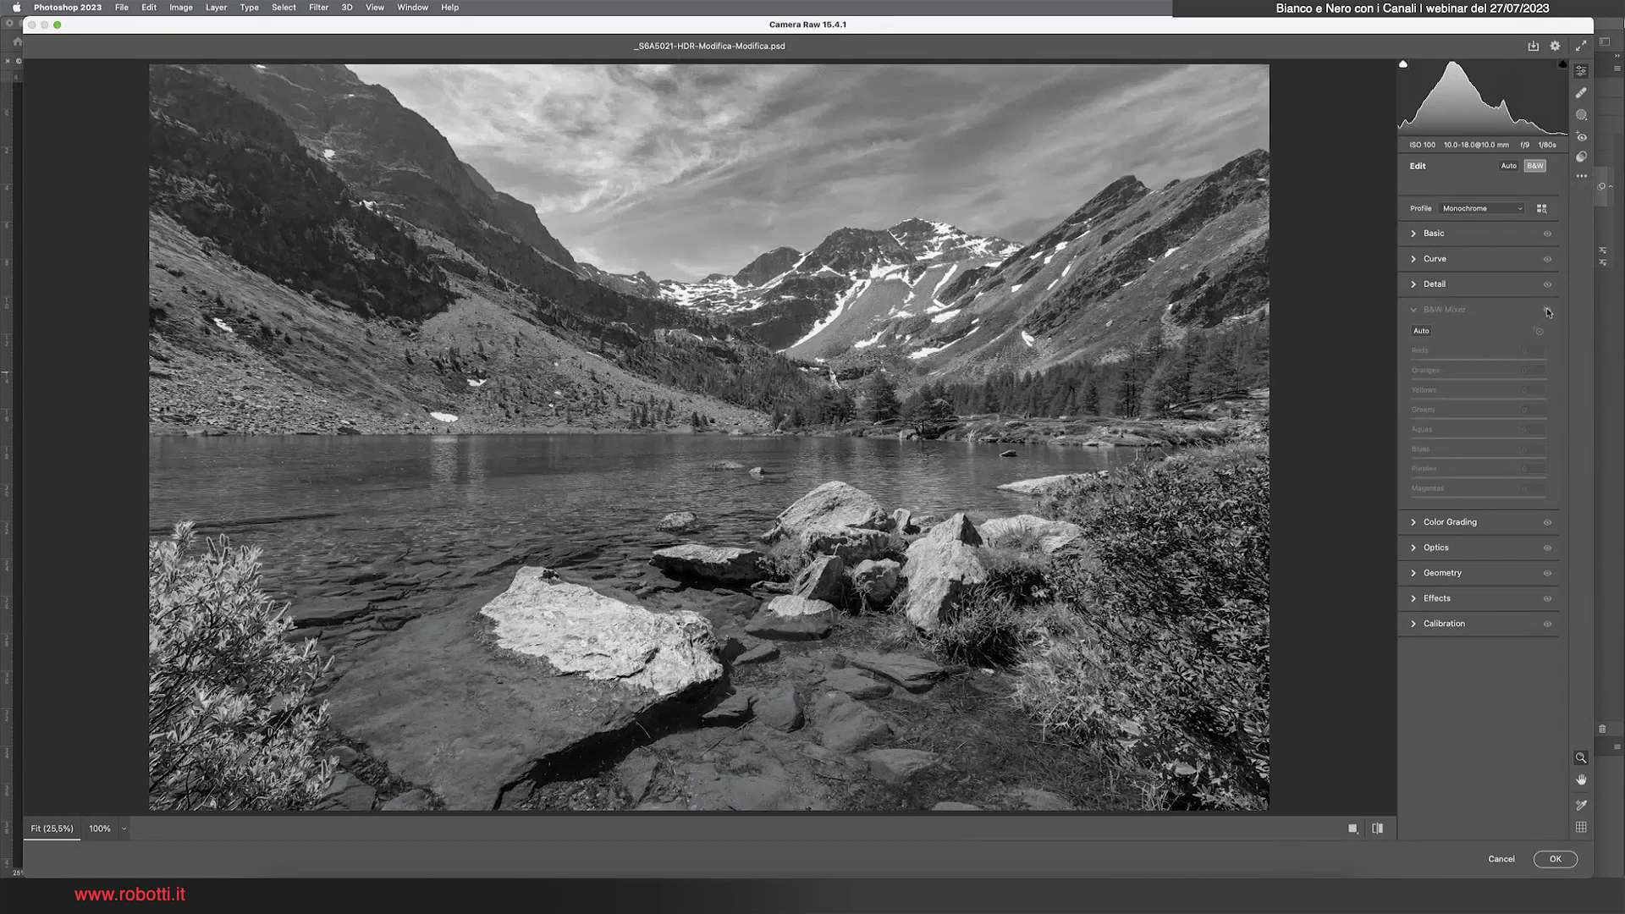
{"action": "left_click", "coordinate": [1547, 311]}
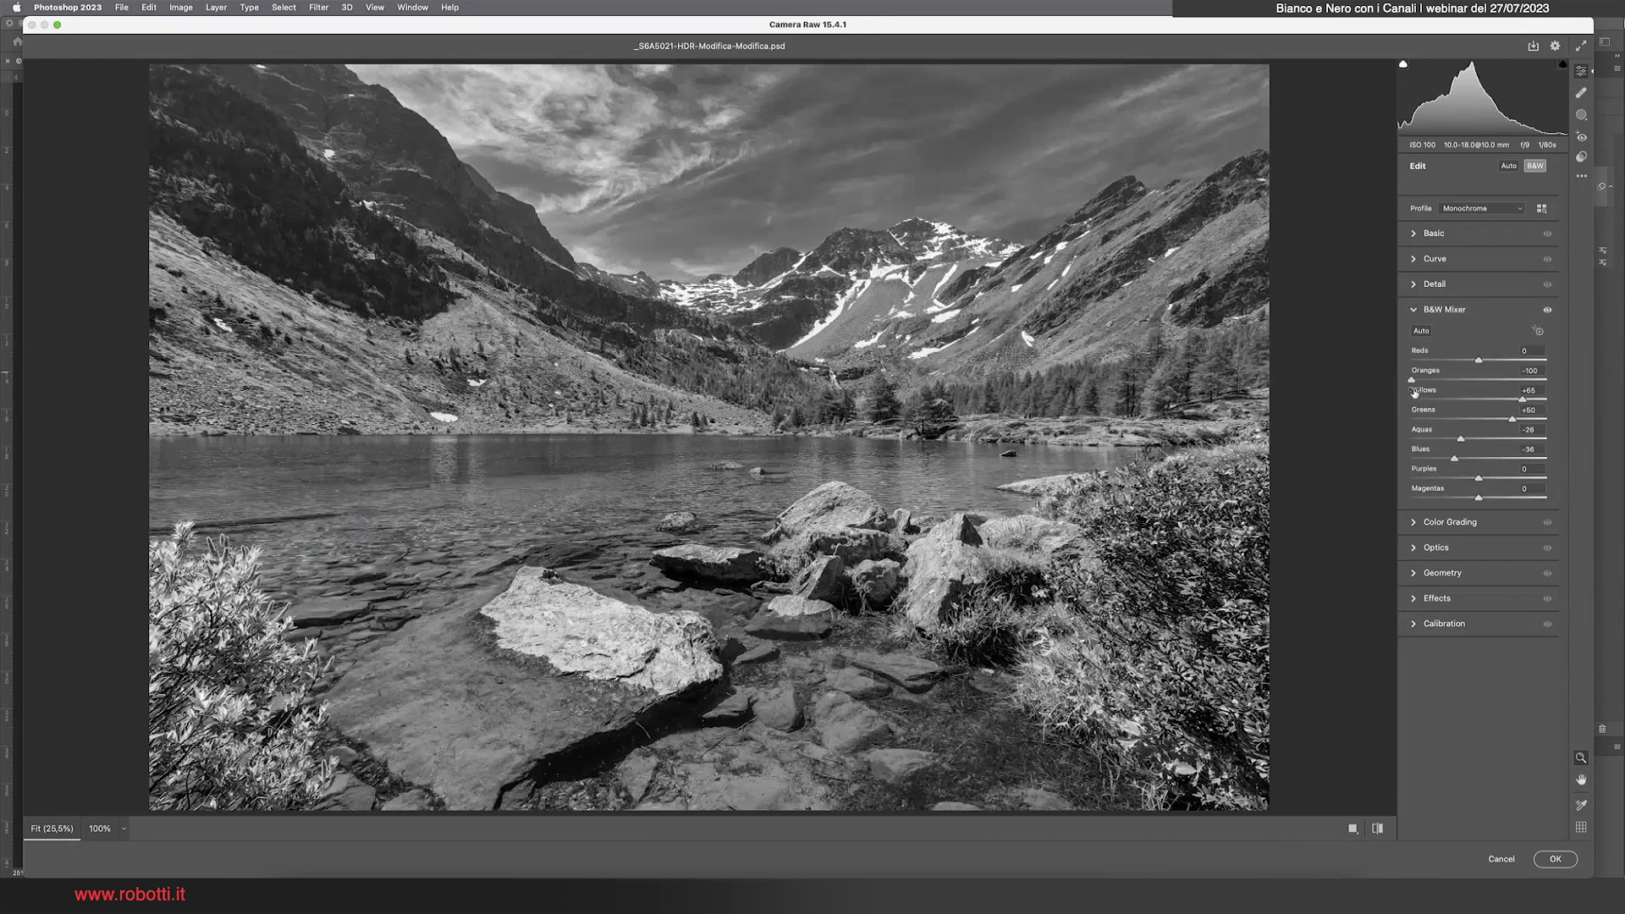
{"action": "mouse_move", "coordinate": [1412, 380]}
{"action": "left_mouse_down"}
{"action": "mouse_move", "coordinate": [1454, 380]}
{"action": "mouse_move", "coordinate": [1412, 381]}
{"action": "left_mouse_up"}
{"action": "left_click_drag", "start_coordinate": [1454, 460], "coordinate": [1447, 460]}
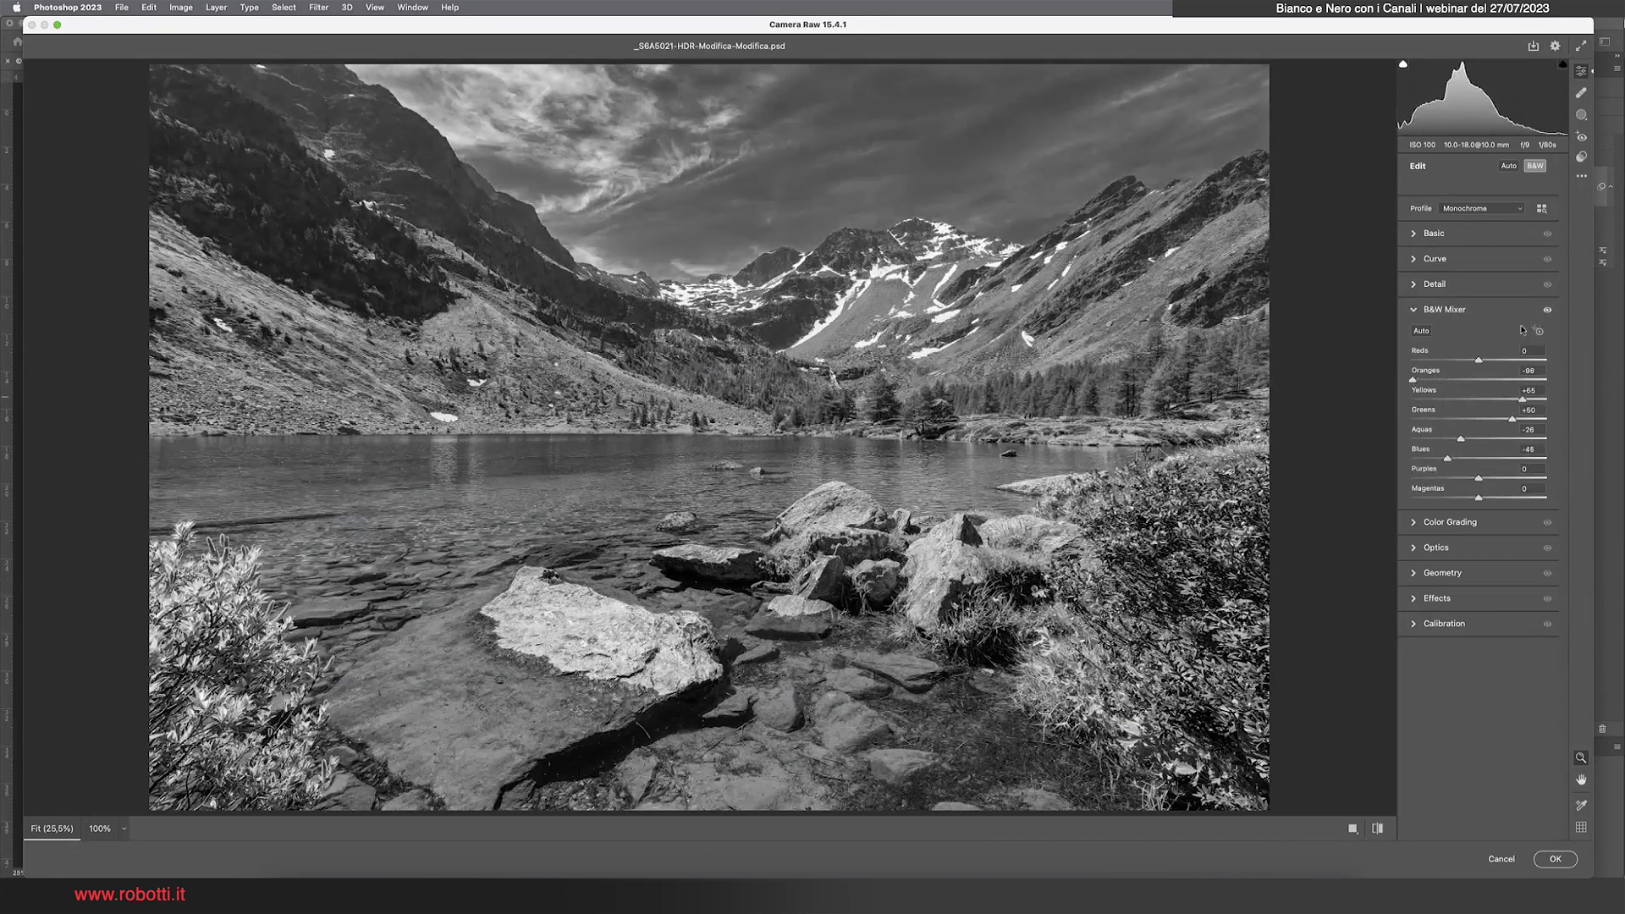
Reset Temperature, add Clarity +16 and Dehaze +20, and show the new-mask options
{"action": "left_click", "coordinate": [1415, 236]}
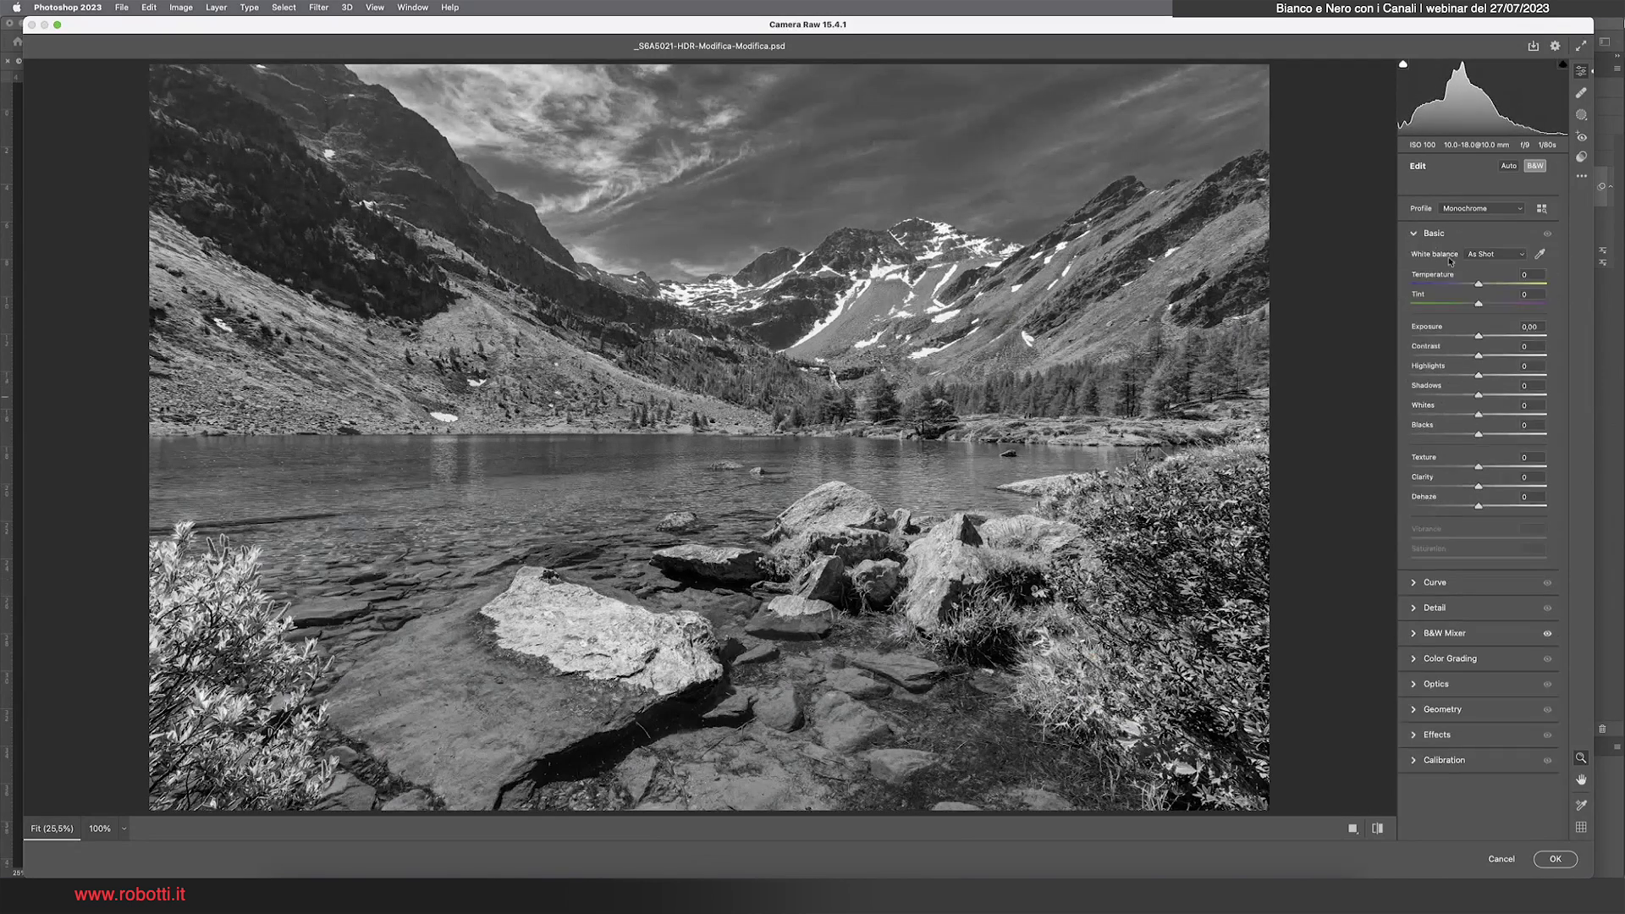
{"action": "left_click_drag", "start_coordinate": [1480, 289], "coordinate": [1480, 286]}
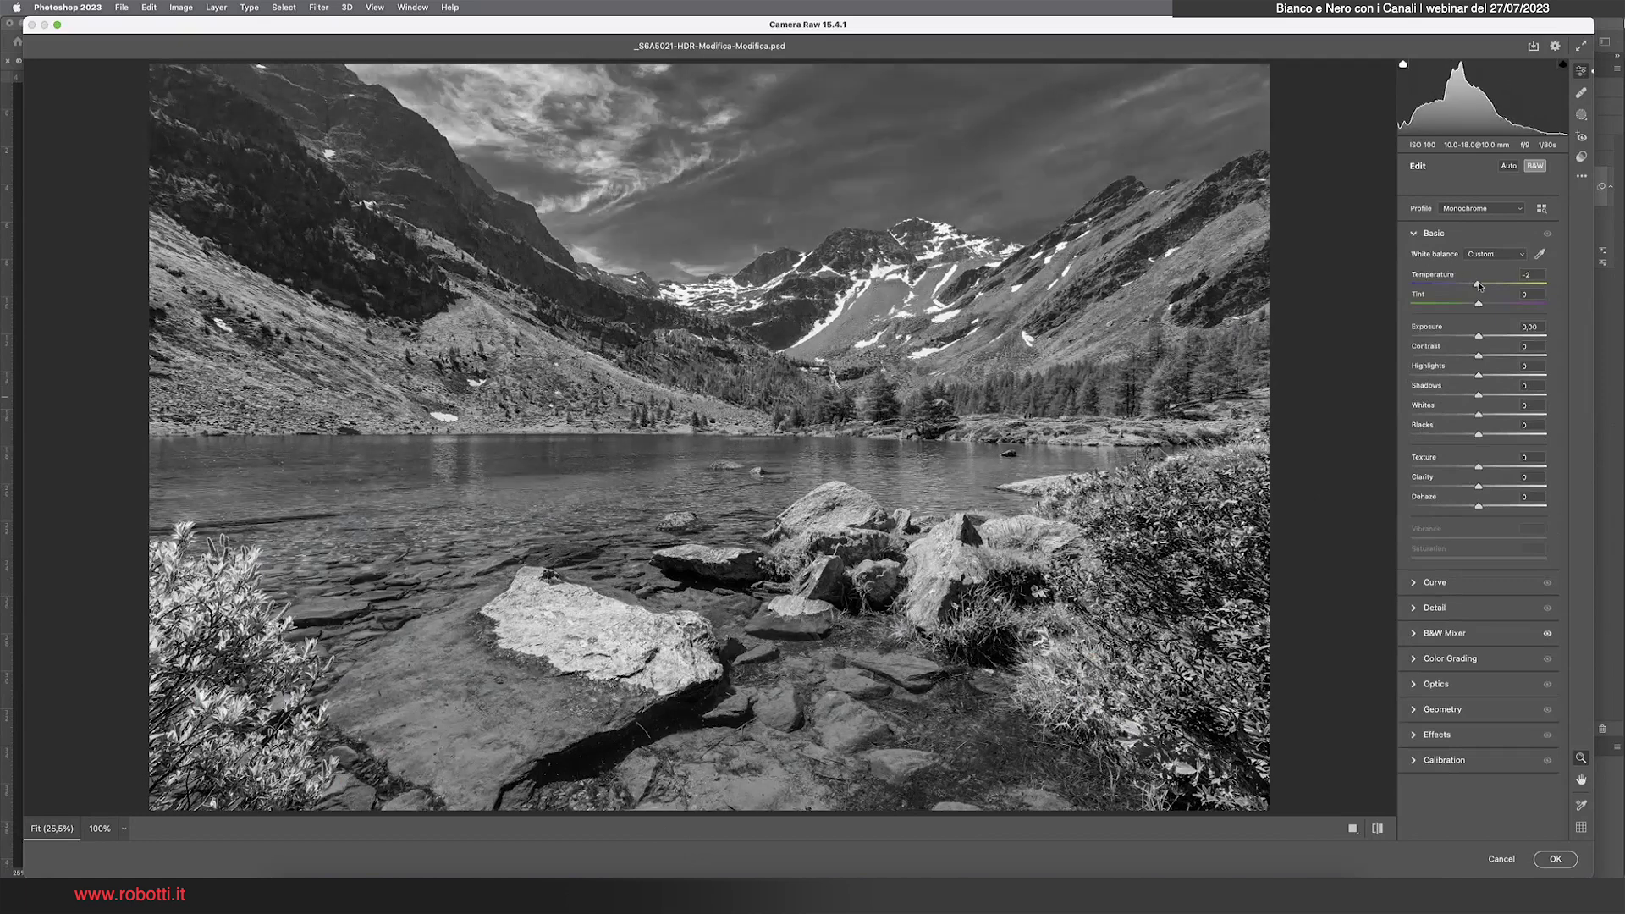
{"action": "double_click", "coordinate": [1479, 285]}
{"action": "mouse_move", "coordinate": [1480, 507]}
{"action": "left_mouse_down"}
{"action": "mouse_move", "coordinate": [1514, 507]}
{"action": "mouse_move", "coordinate": [1492, 507]}
{"action": "mouse_move", "coordinate": [1491, 488]}
{"action": "left_mouse_up"}
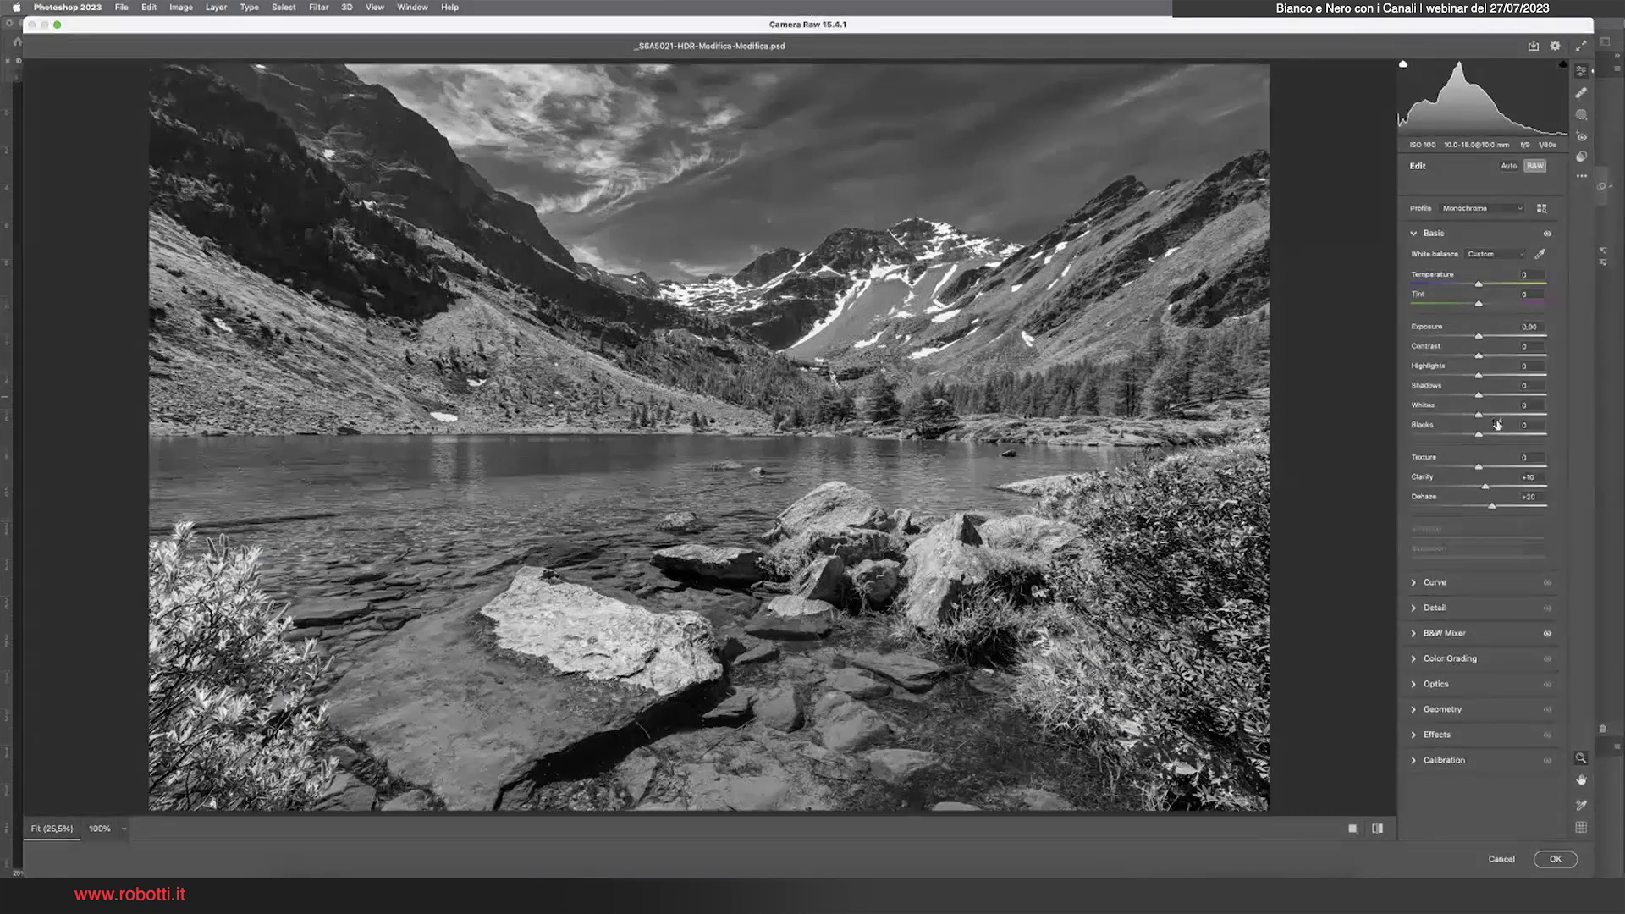
{"action": "left_click", "coordinate": [1582, 115]}
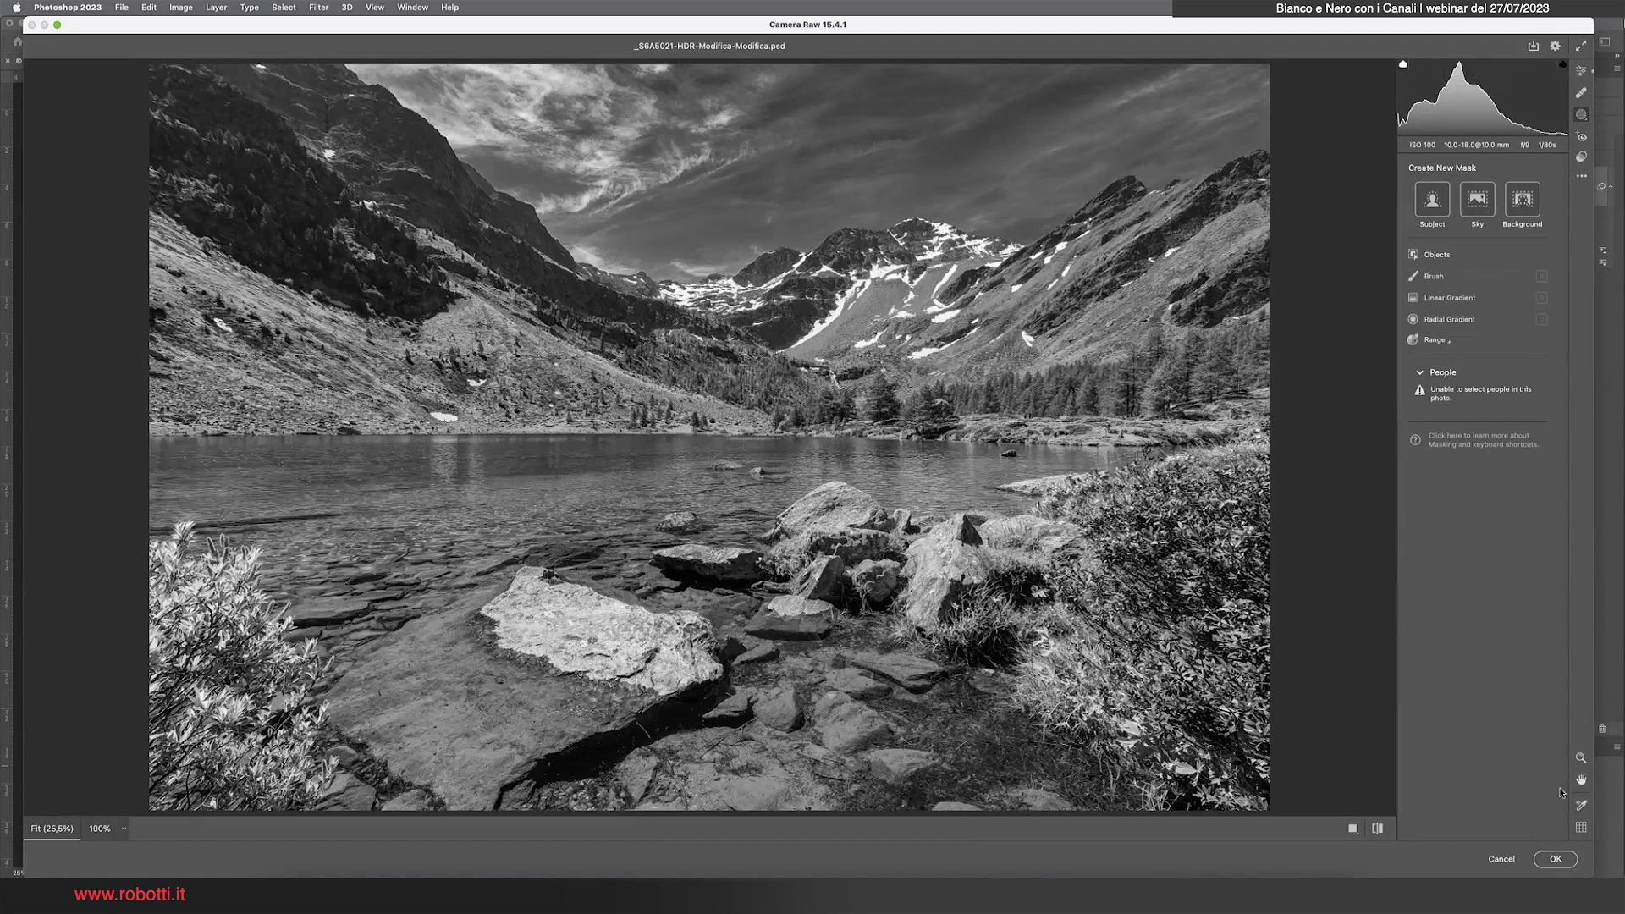
Commit the second Camera Raw pass as a stacked smart filter
{"action": "left_click", "coordinate": [1556, 860]}
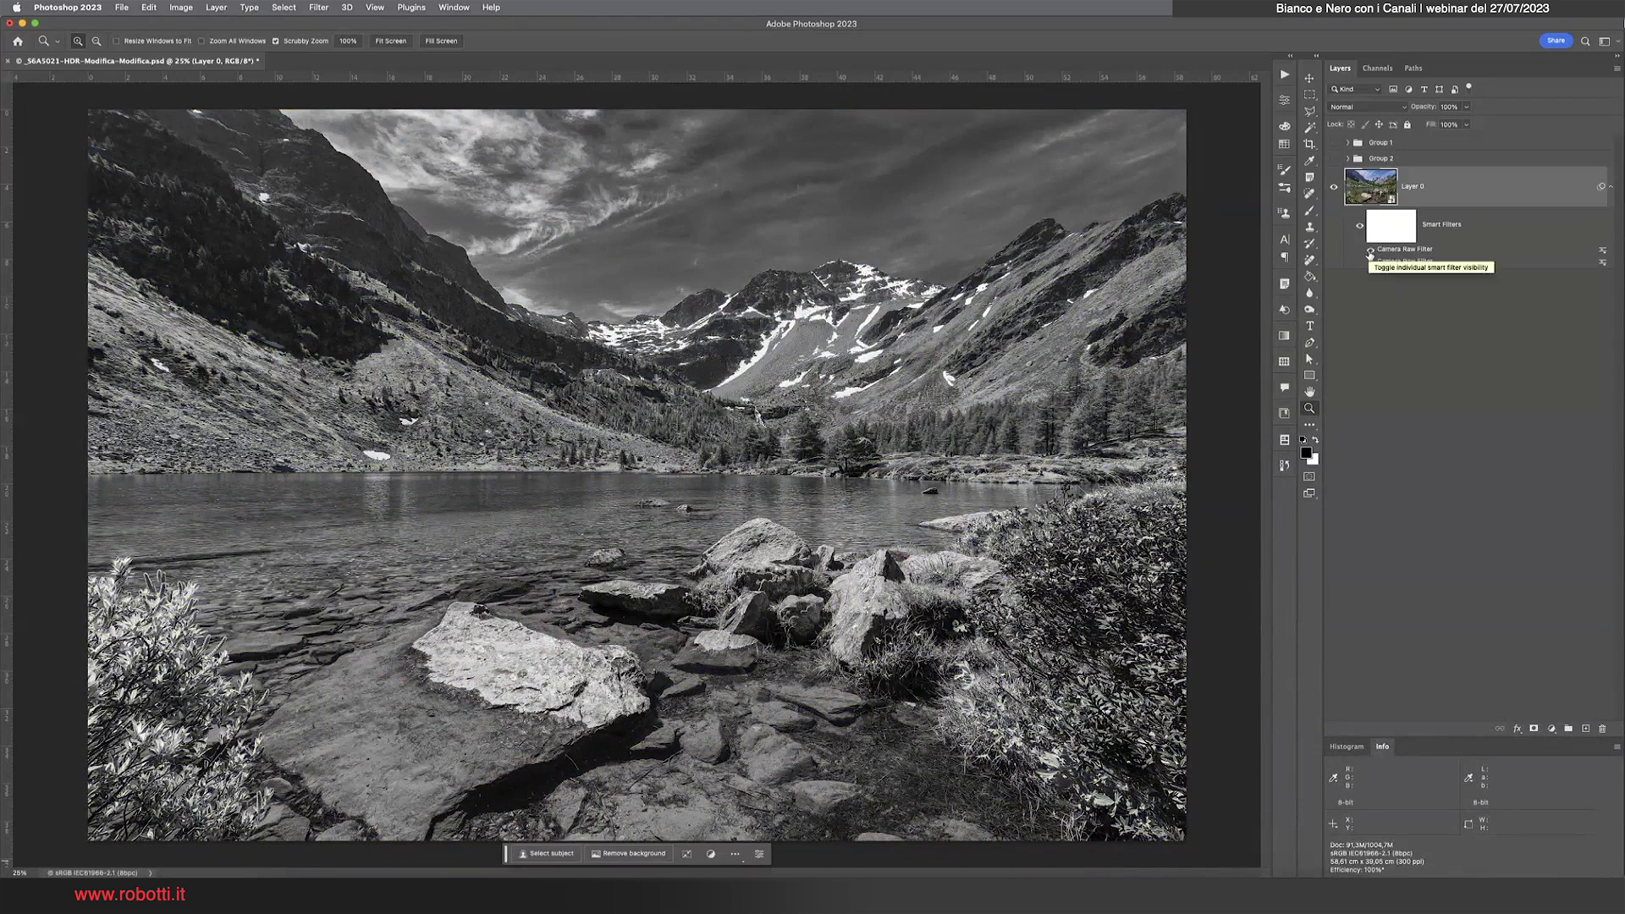
{"action": "left_click", "coordinate": [1370, 251]}
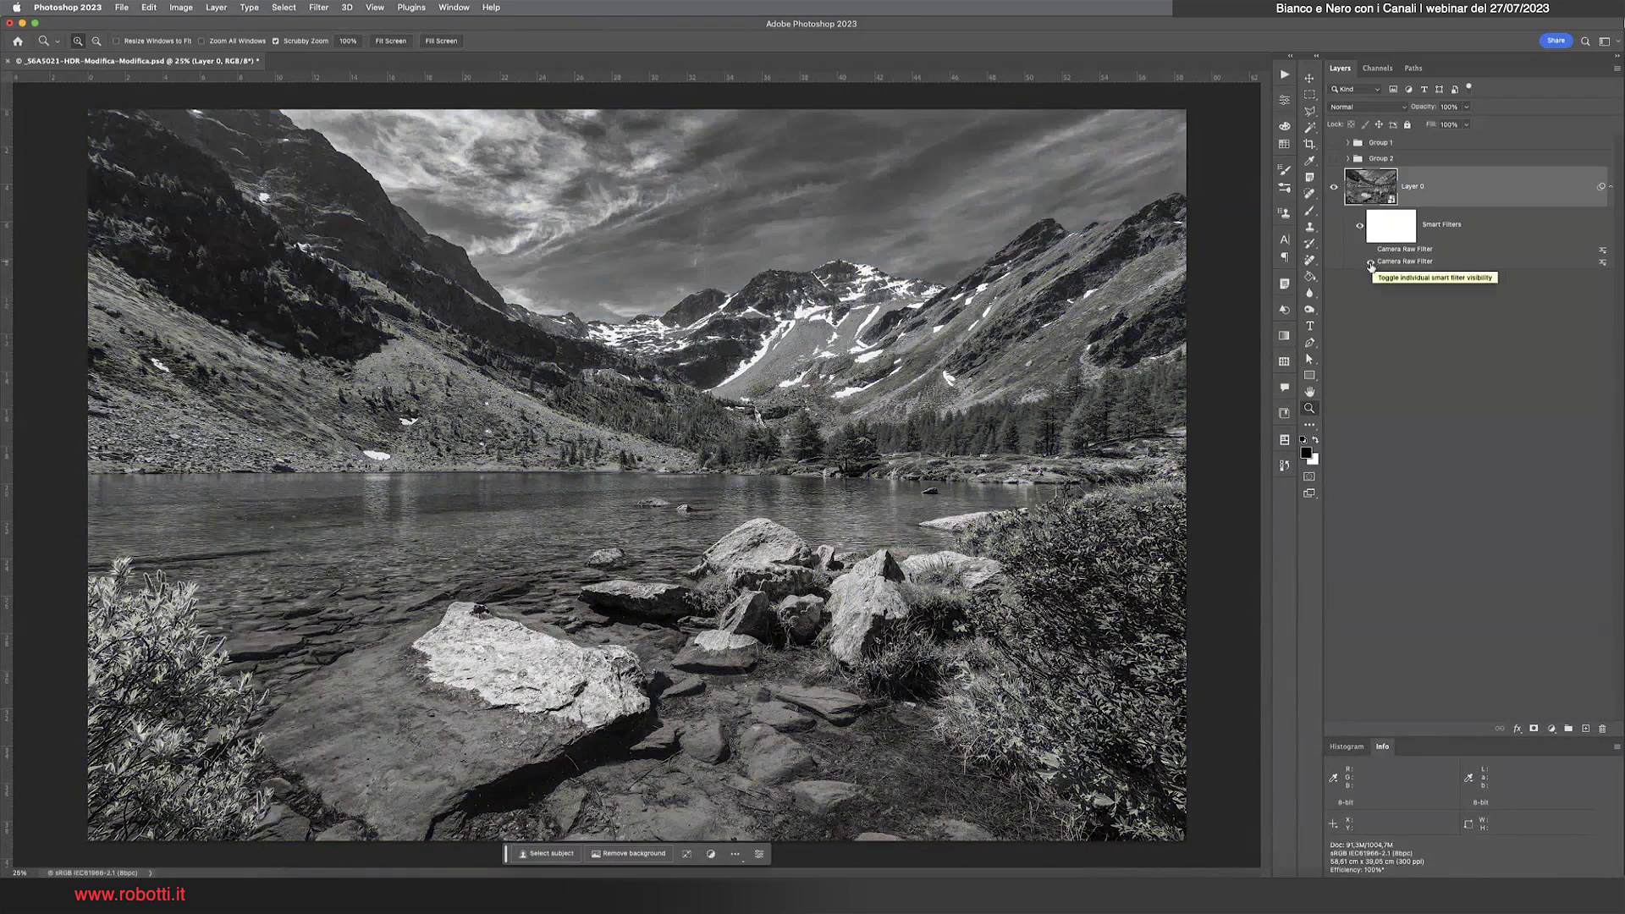
{"action": "left_click", "coordinate": [1370, 264]}
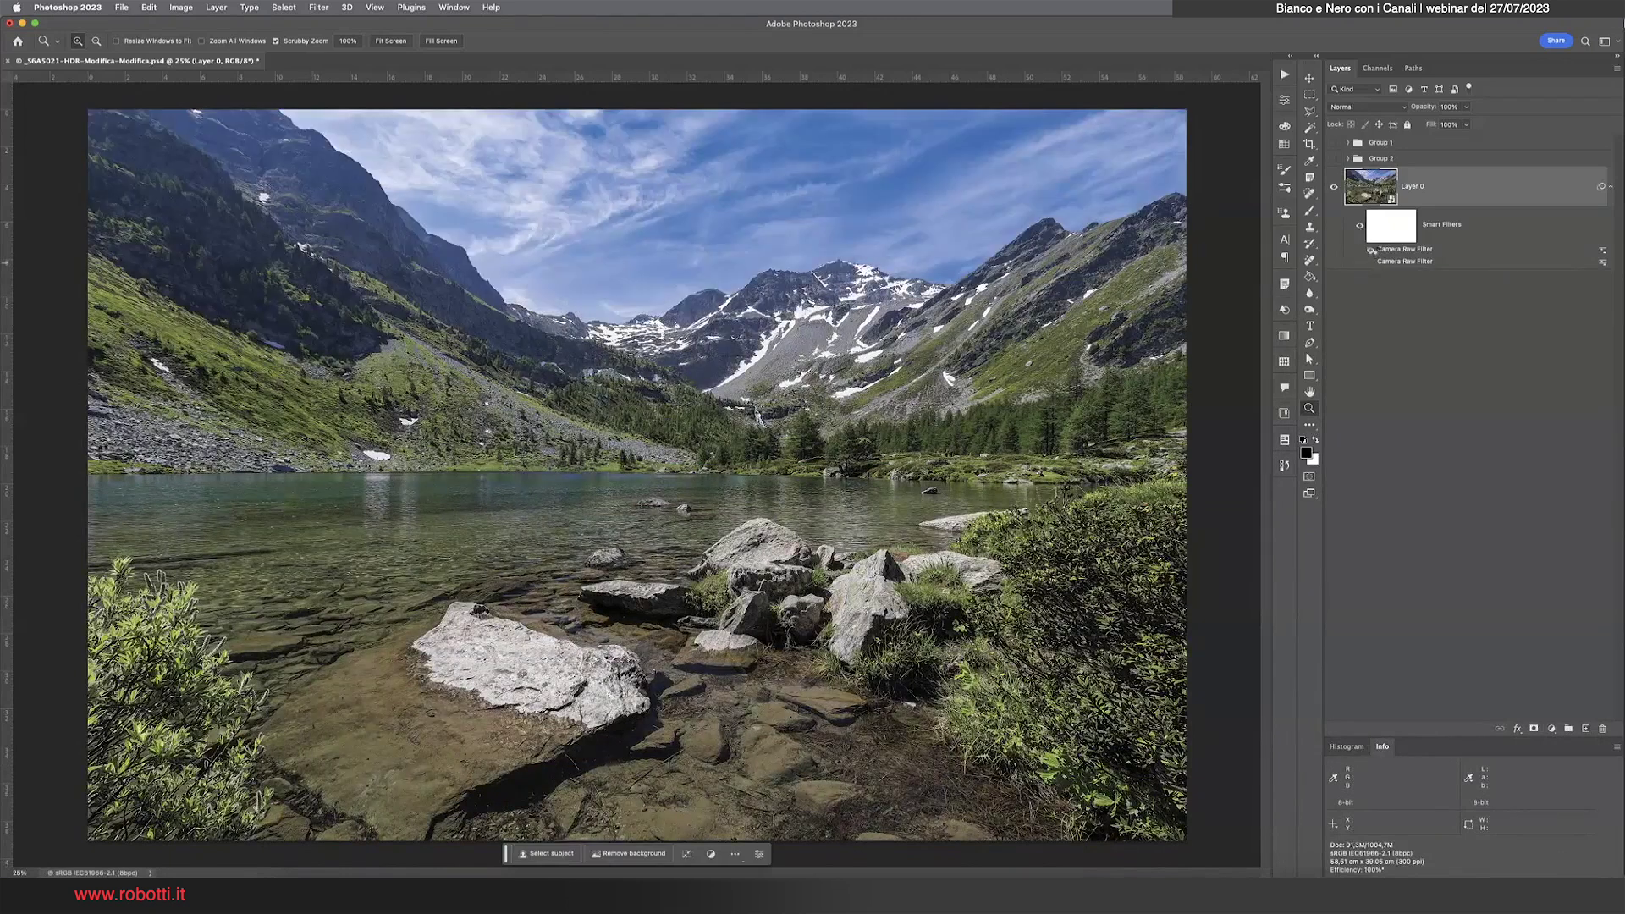
{"action": "left_click", "coordinate": [1370, 250]}
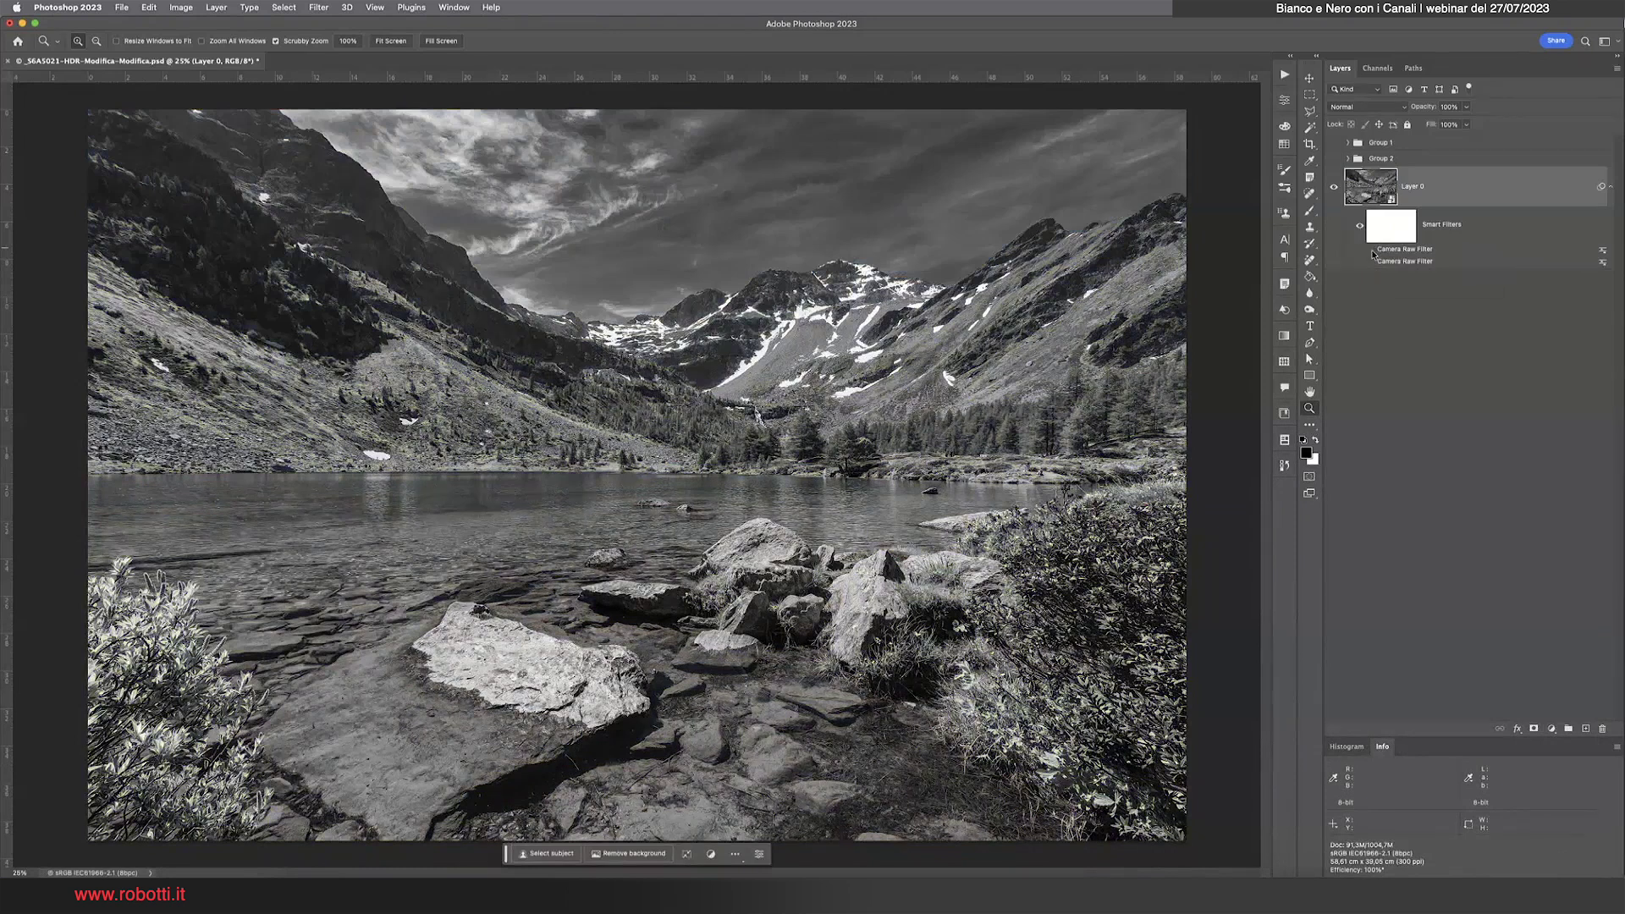
{"action": "left_click", "coordinate": [1371, 250]}
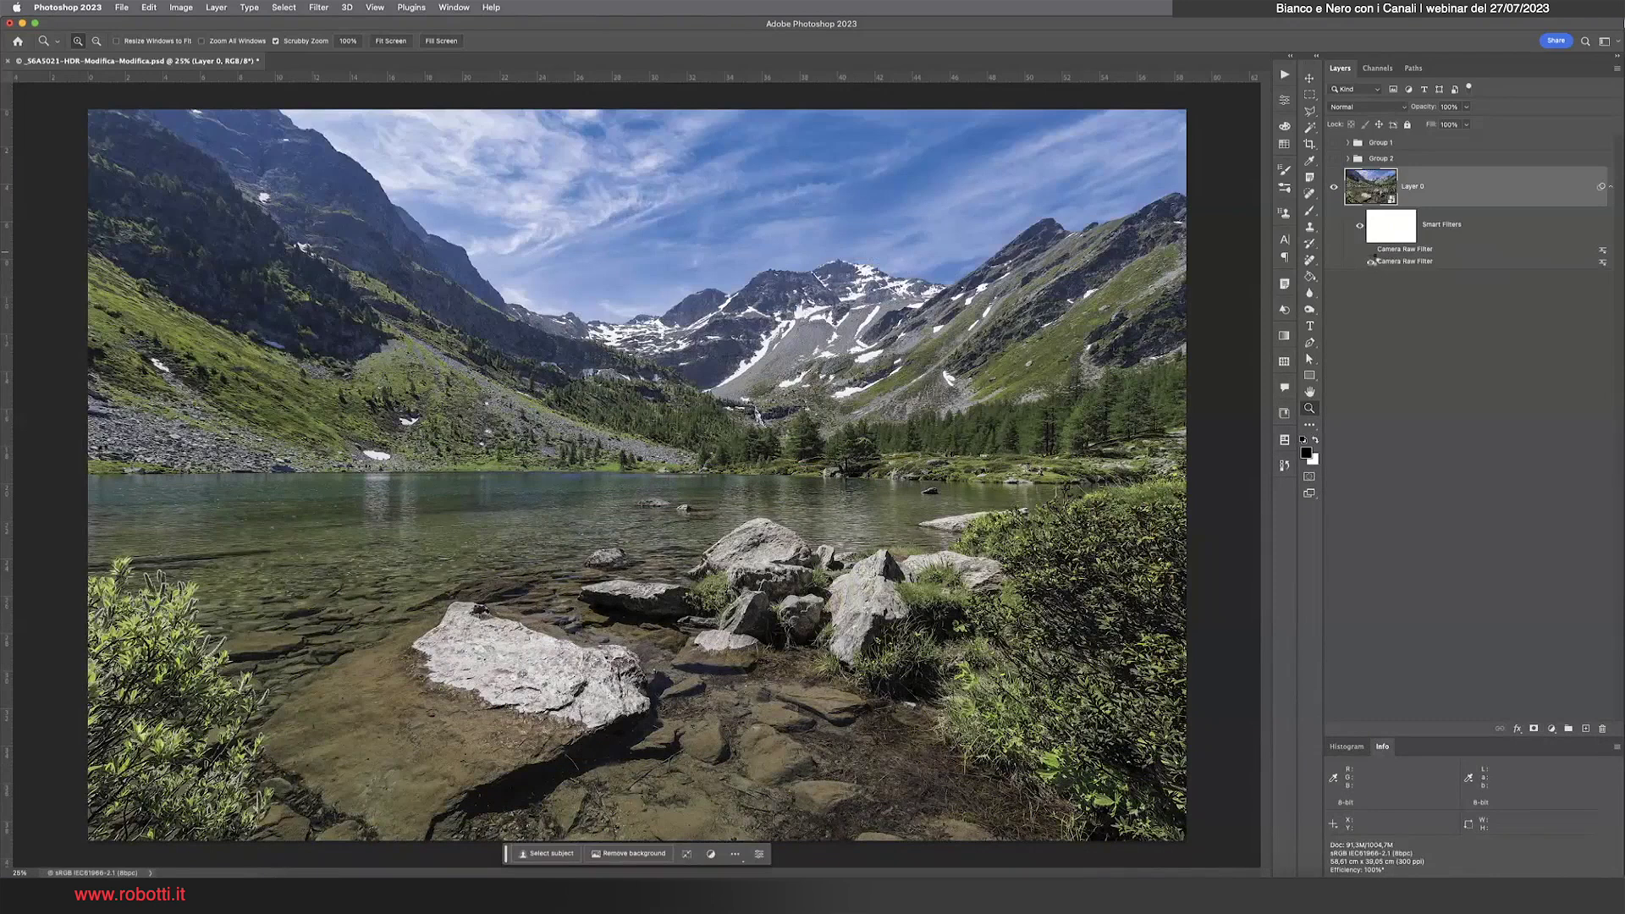
{"action": "left_click", "coordinate": [1372, 261]}
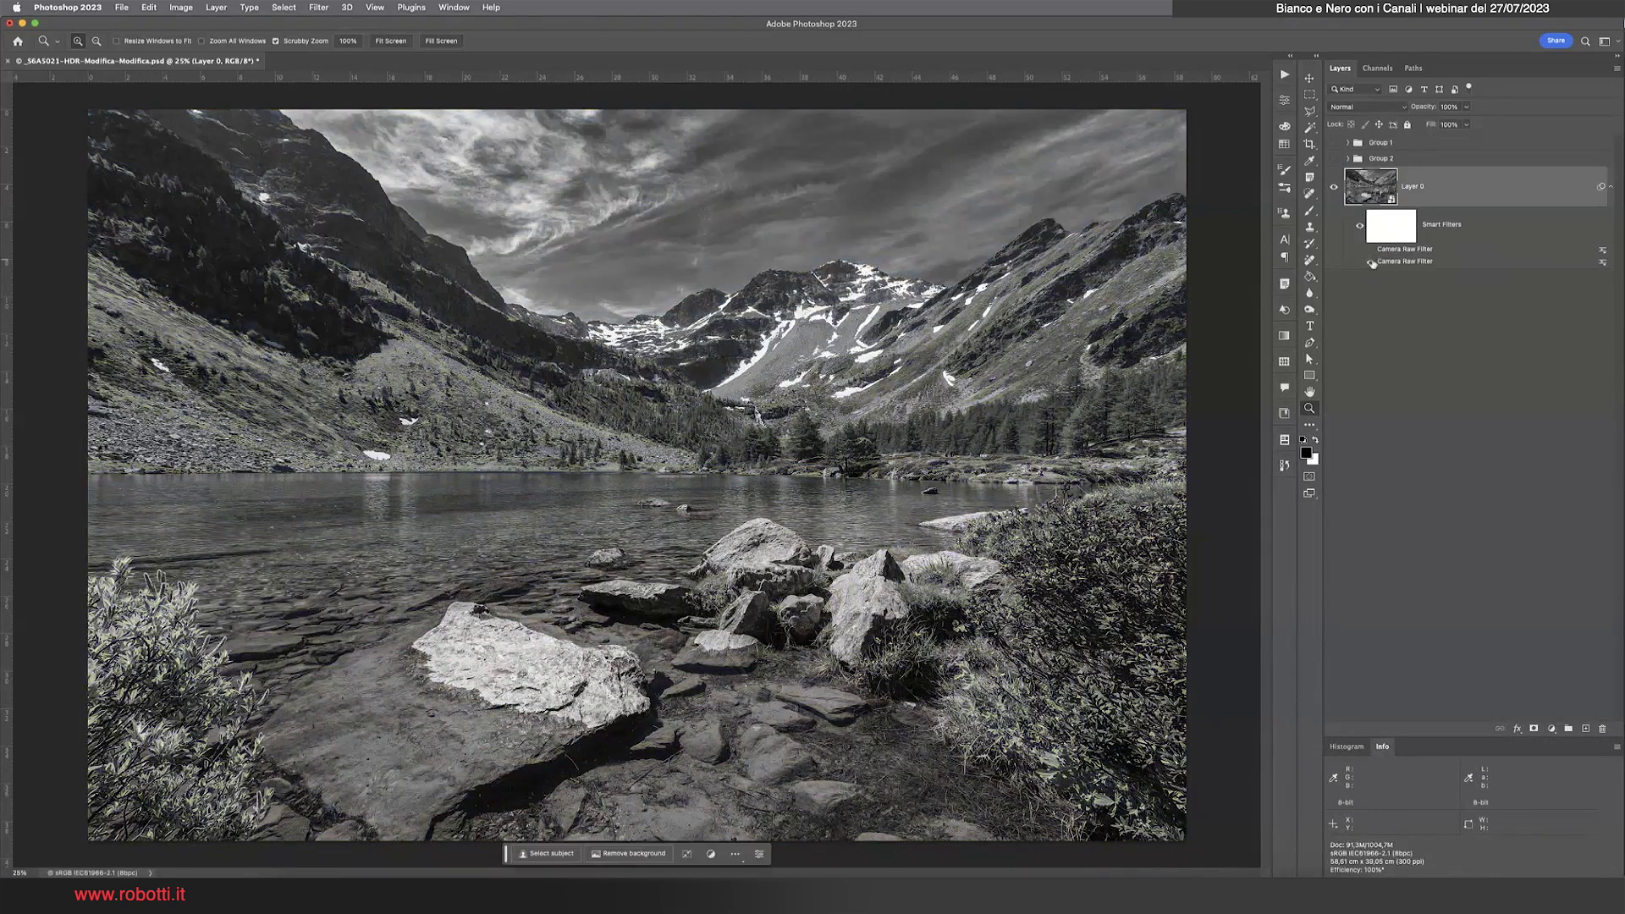
{"action": "left_click", "coordinate": [1372, 262]}
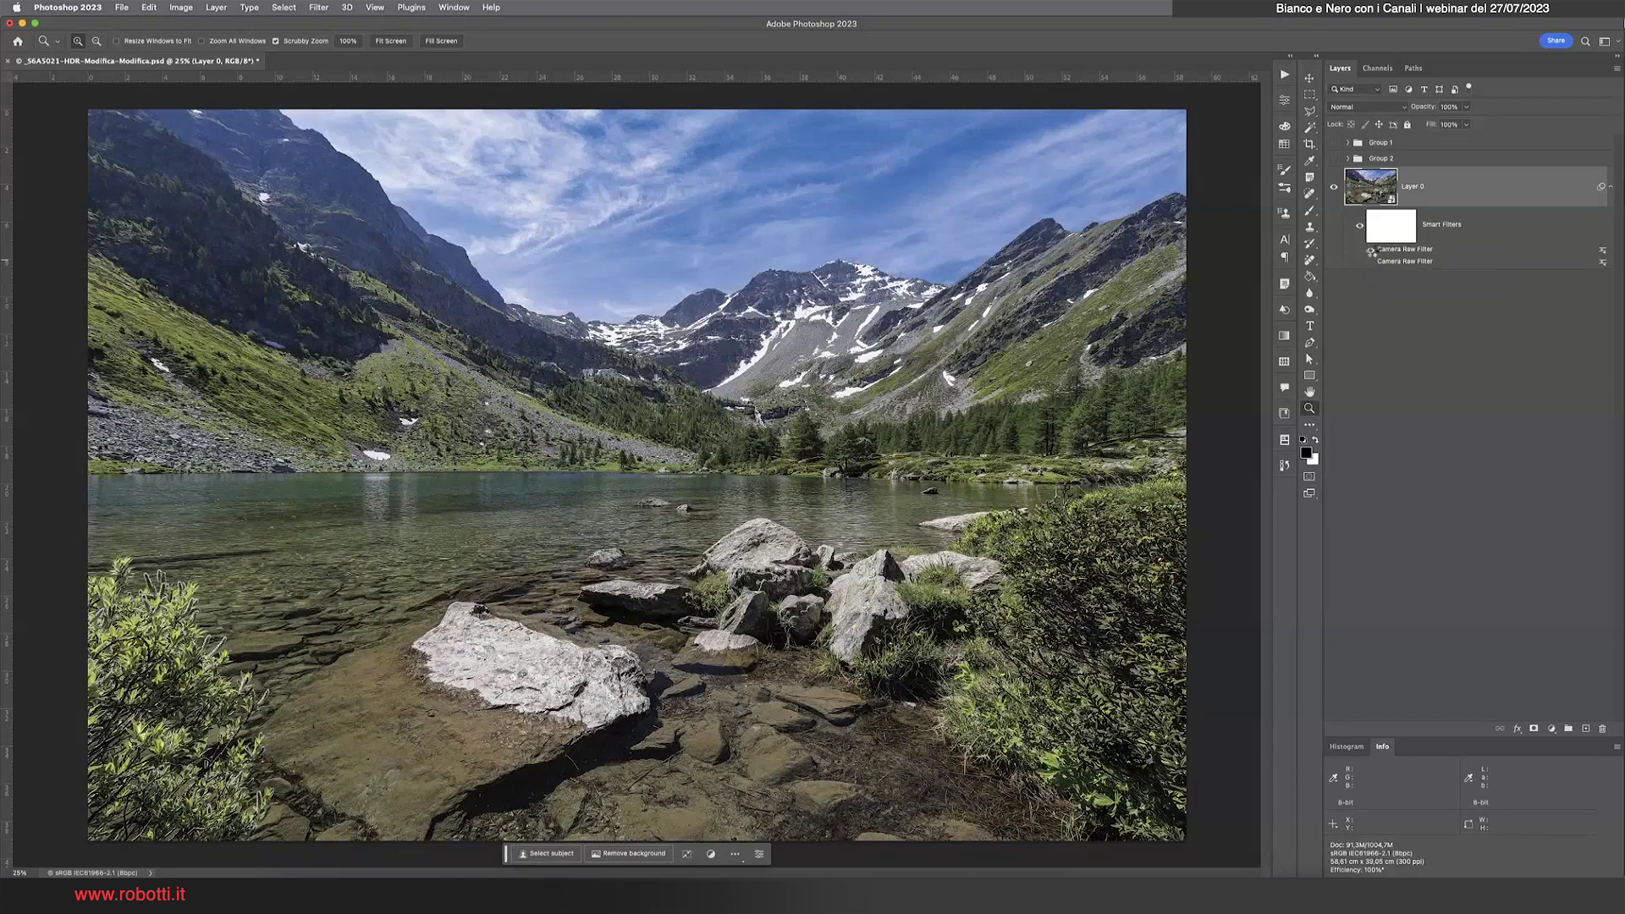
{"action": "left_click", "coordinate": [1372, 253]}
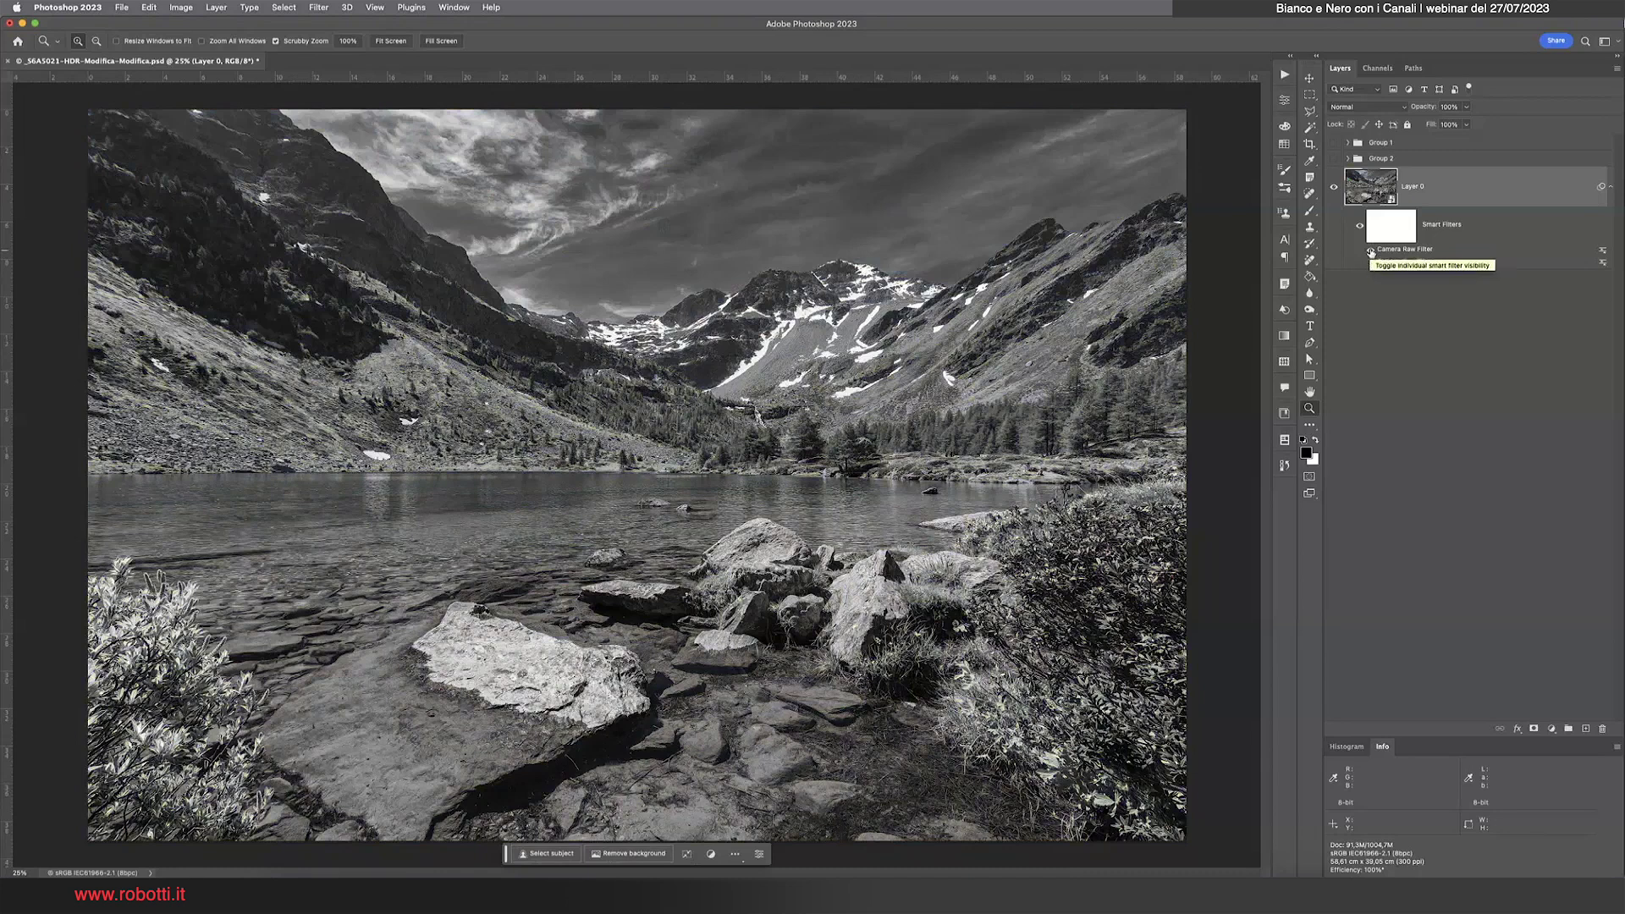
{"action": "left_click", "coordinate": [1372, 252]}
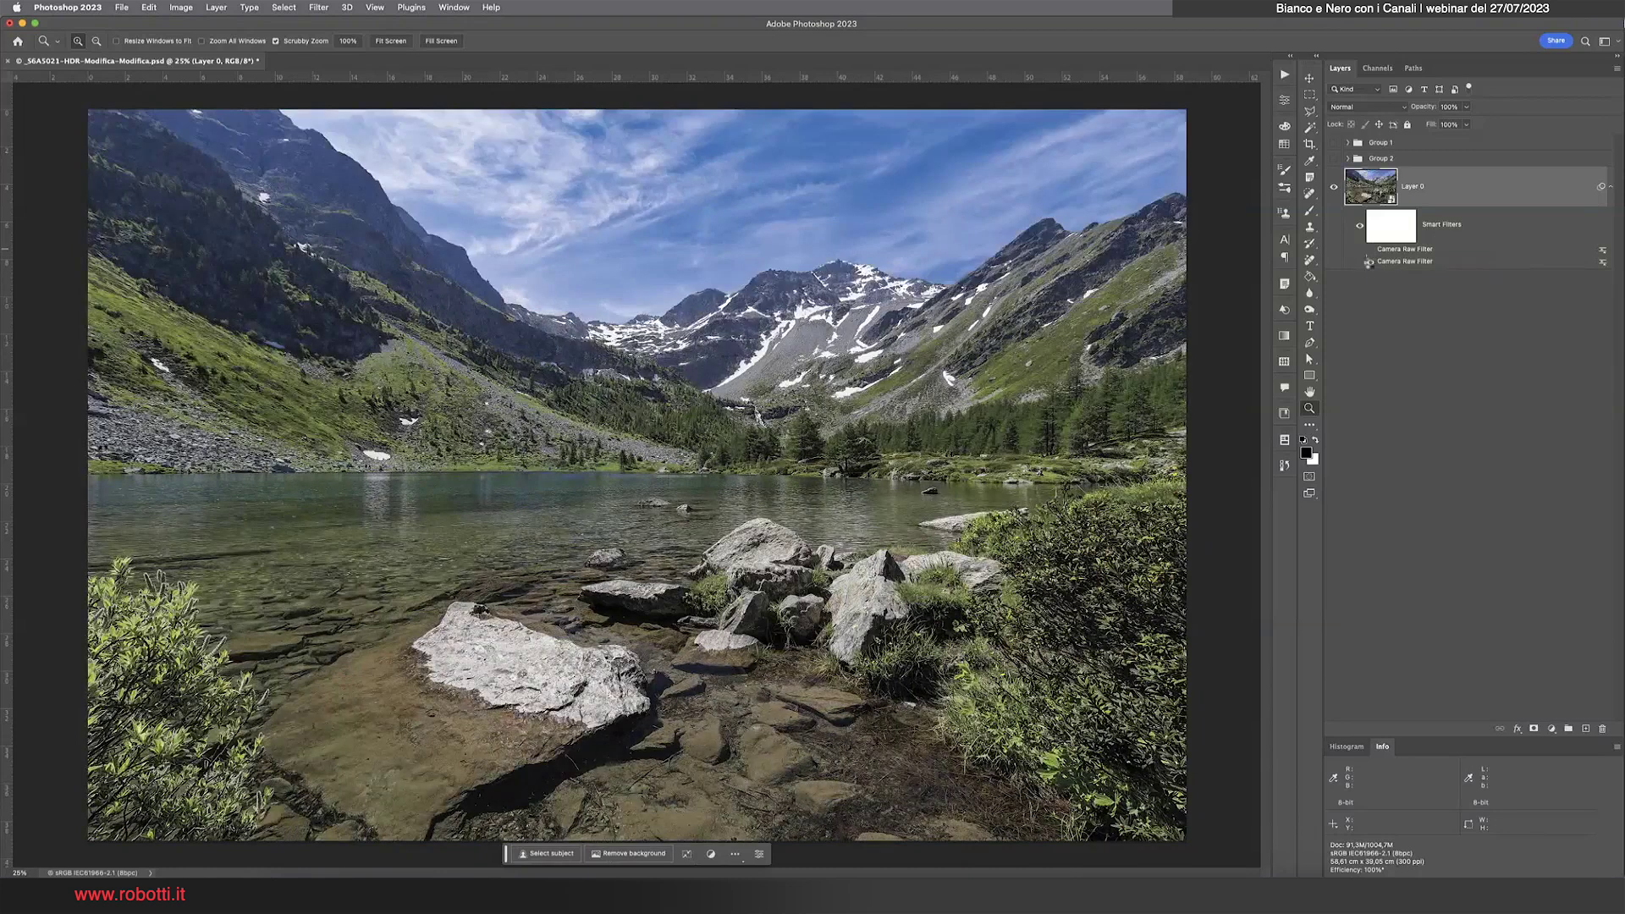
{"action": "left_click", "coordinate": [1370, 262]}
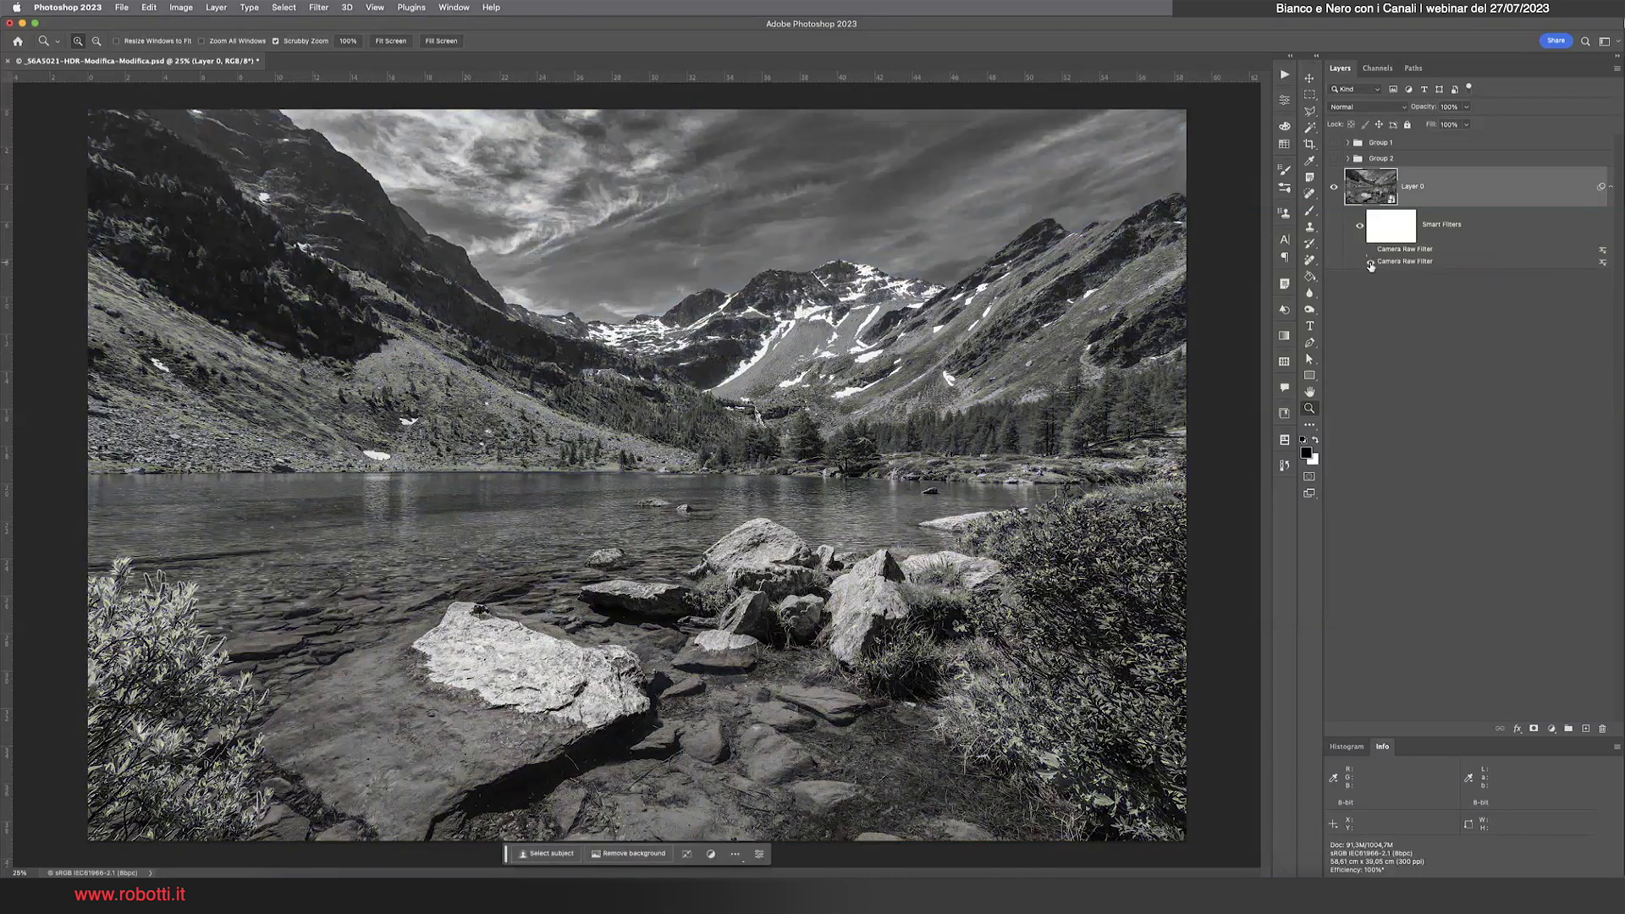
{"action": "left_click", "coordinate": [1371, 263]}
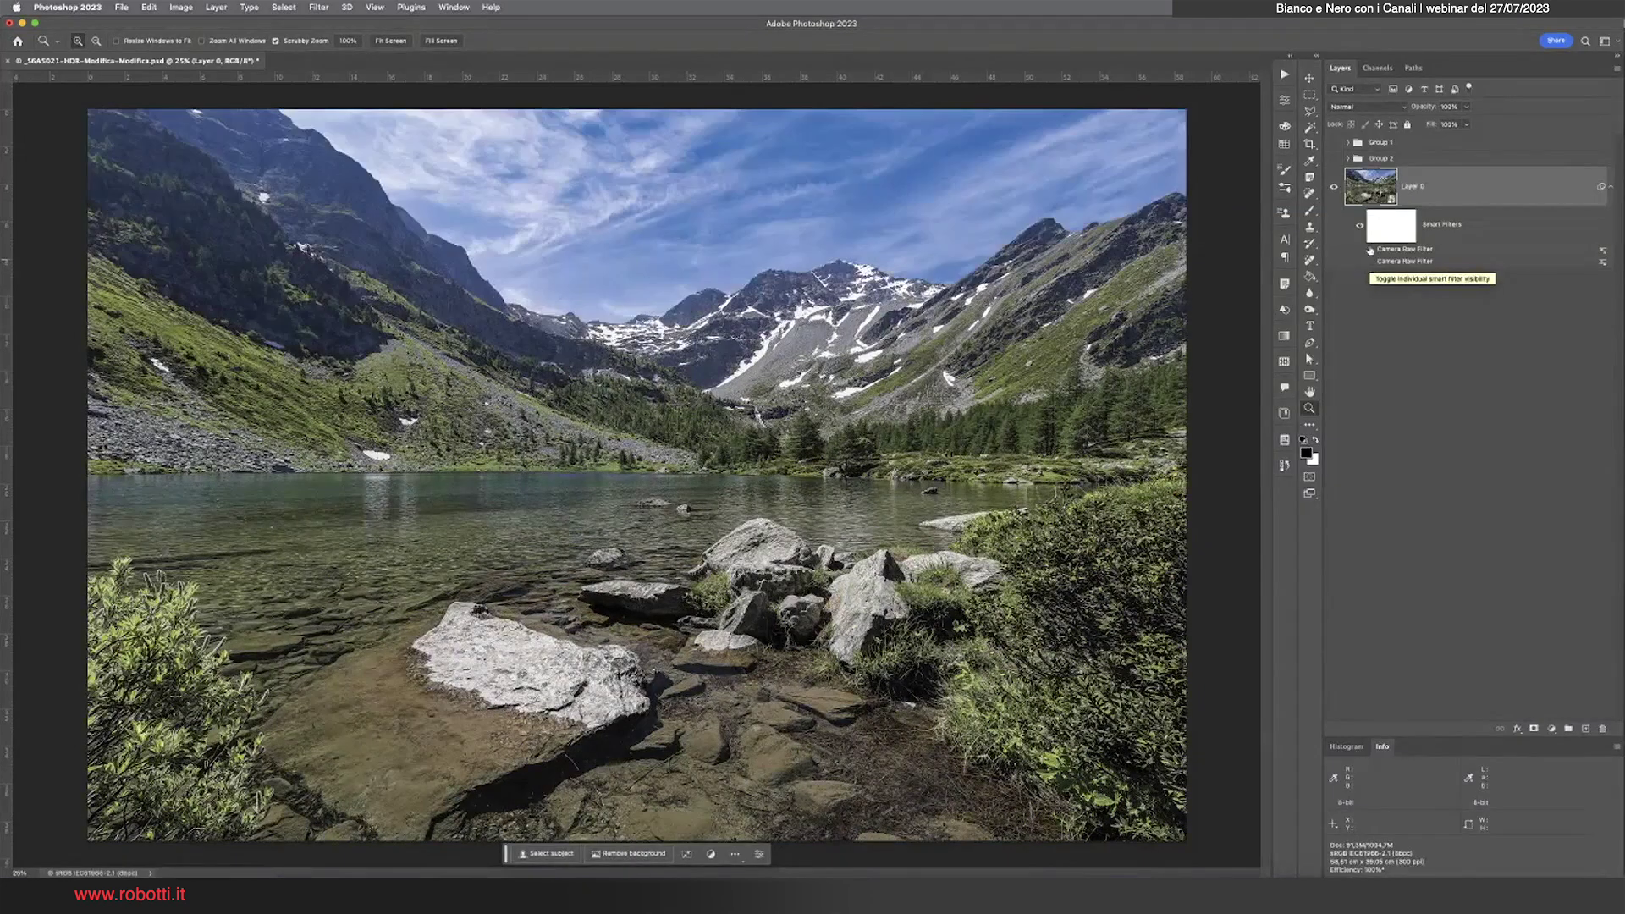
{"action": "left_click", "coordinate": [1370, 250]}
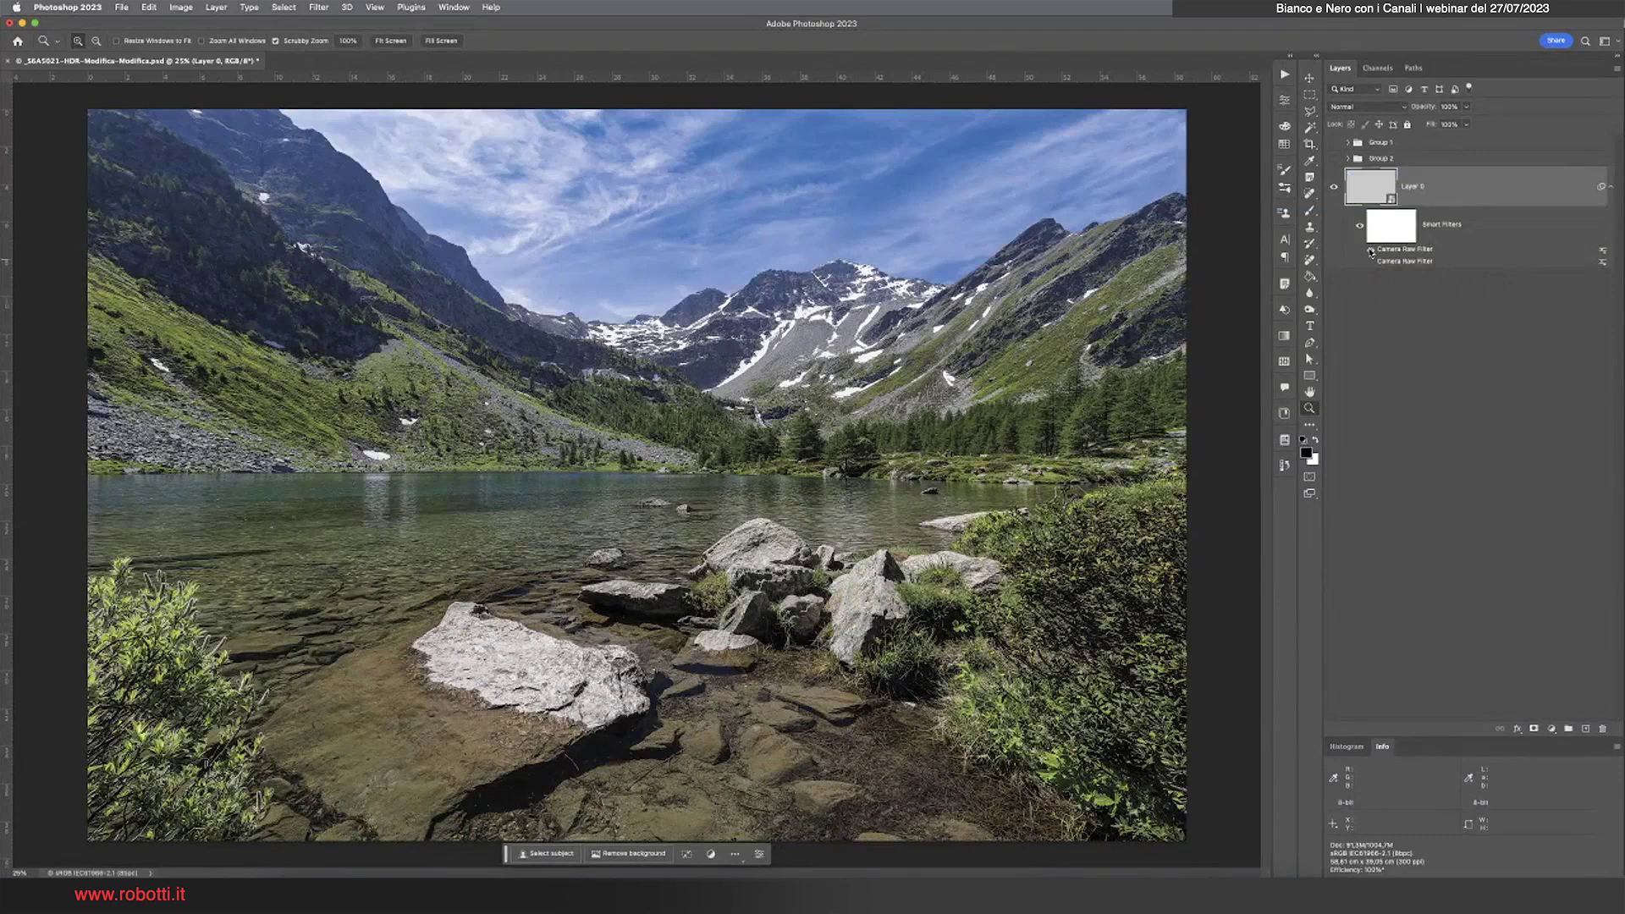